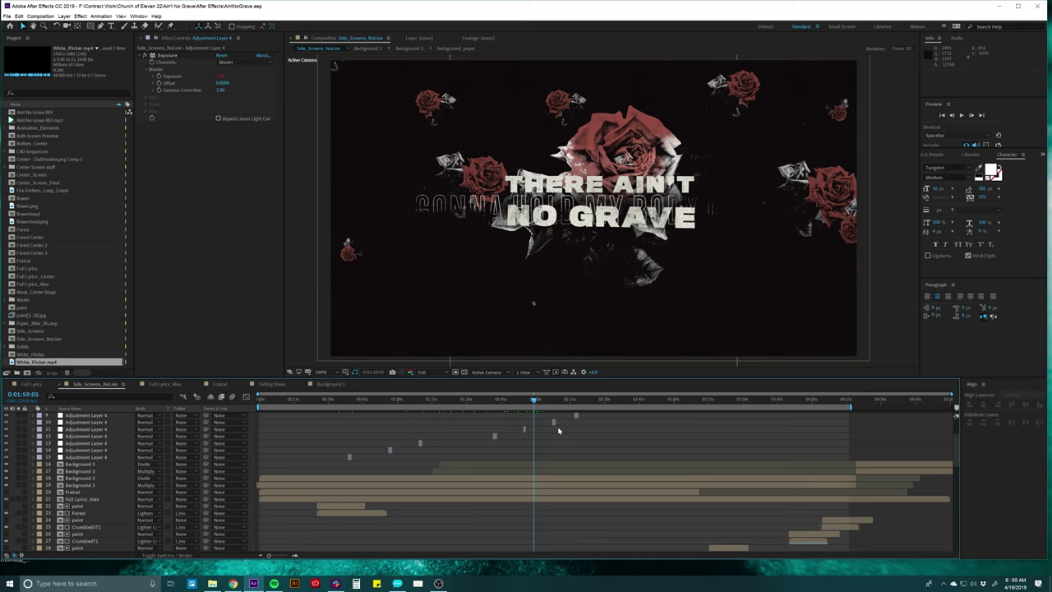
# Preview the Side_Screens_NoLion composition by moving through the timeline to 0:02:35:06
pyautogui.moveTo(526, 400); pyautogui.dragTo(588, 405)
pyautogui.click(616, 401)
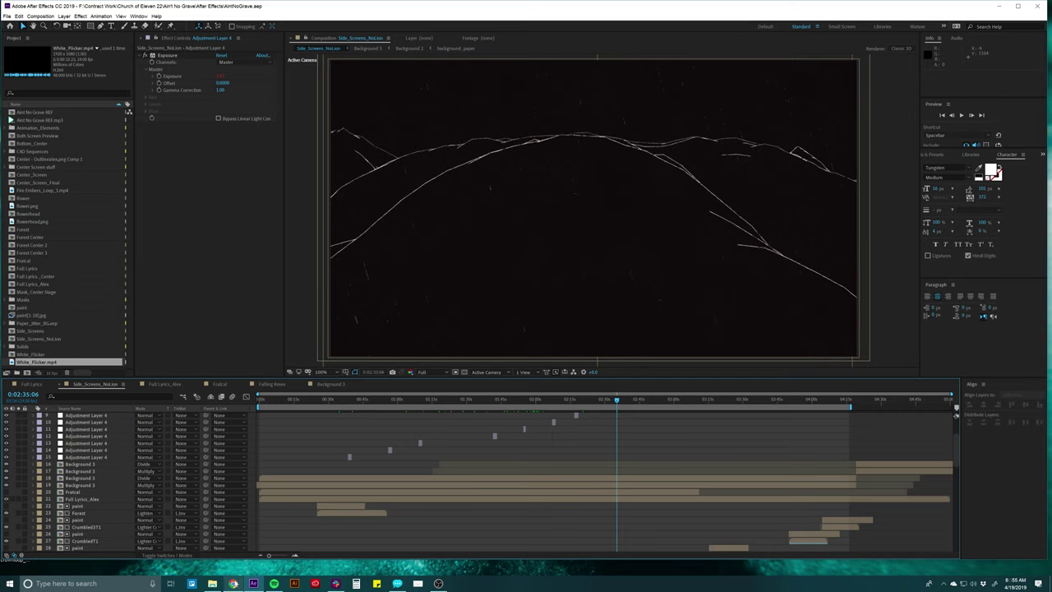
# Switch to Chrome and look through the image collections on rawpixel's Public Domain page
pyautogui.click(233, 583)
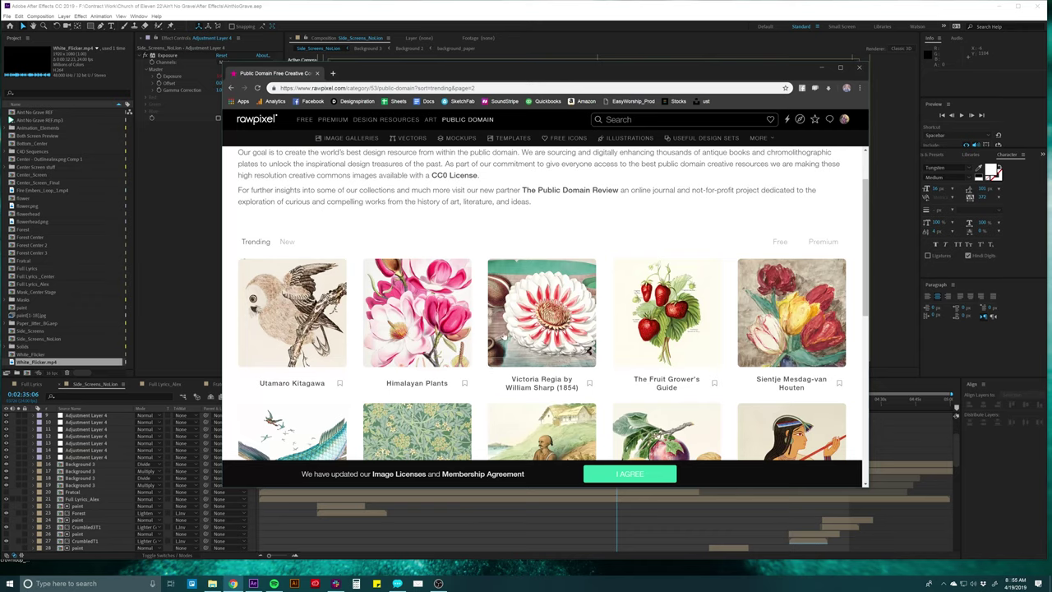
pyautogui.scroll(-3, 503, 337)
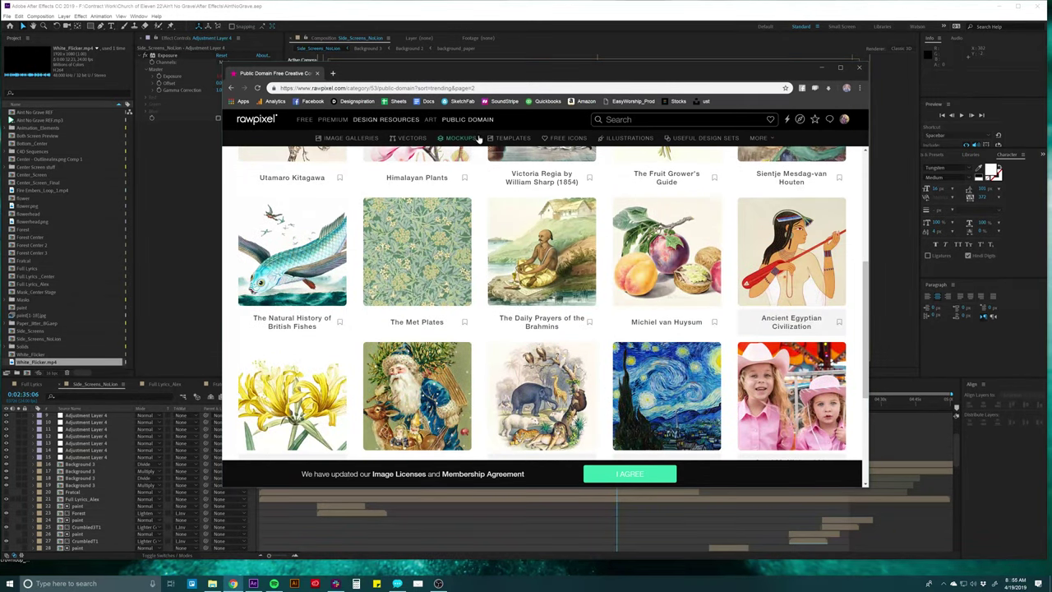
pyautogui.scroll(-3, 455, 282)
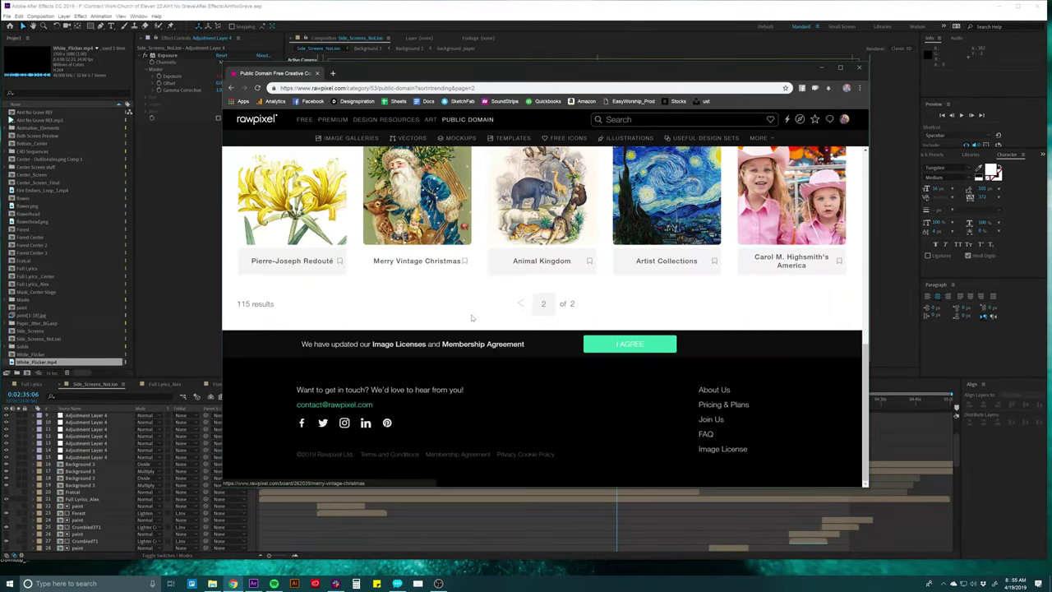
pyautogui.scroll(7, 468, 300)
pyautogui.scroll(-4, 475, 309)
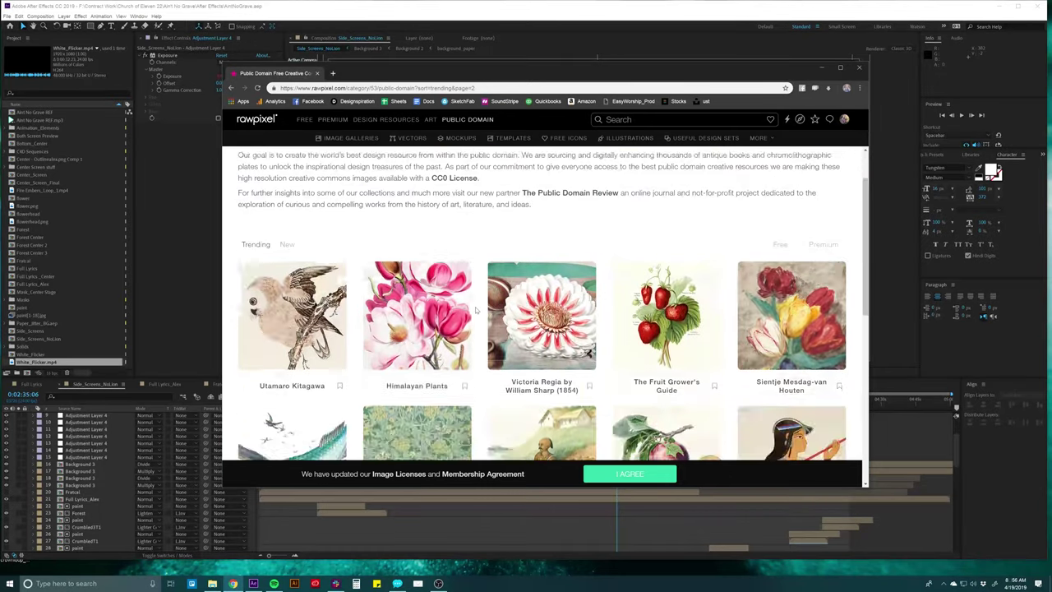
pyautogui.scroll(4, 468, 246)
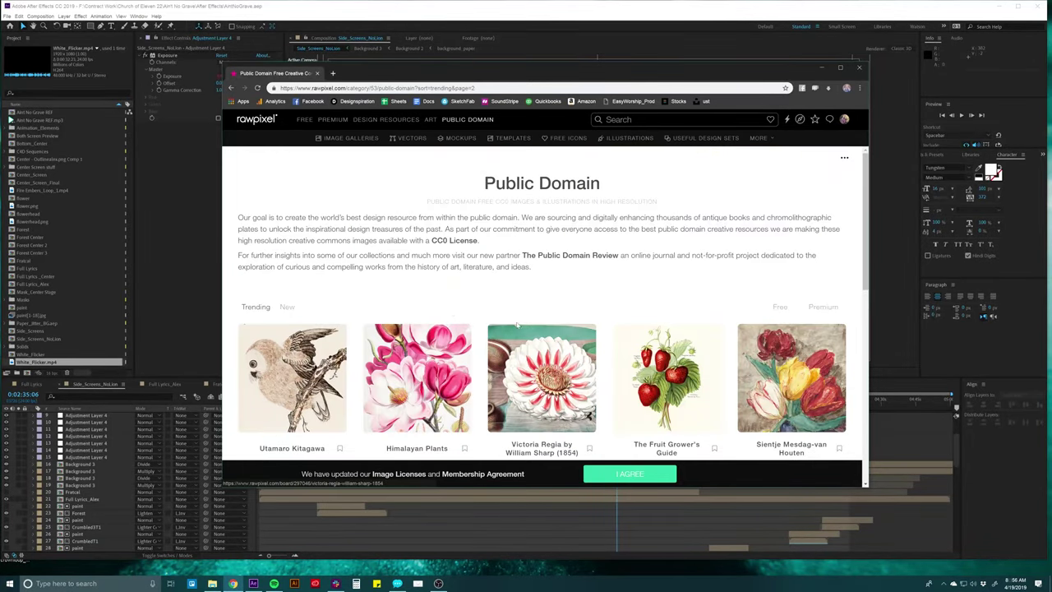
# Switch to the Images folder in File Explorer and look through the collected artwork, including the sunflower, skulls, tree and crows
pyautogui.click(212, 582)
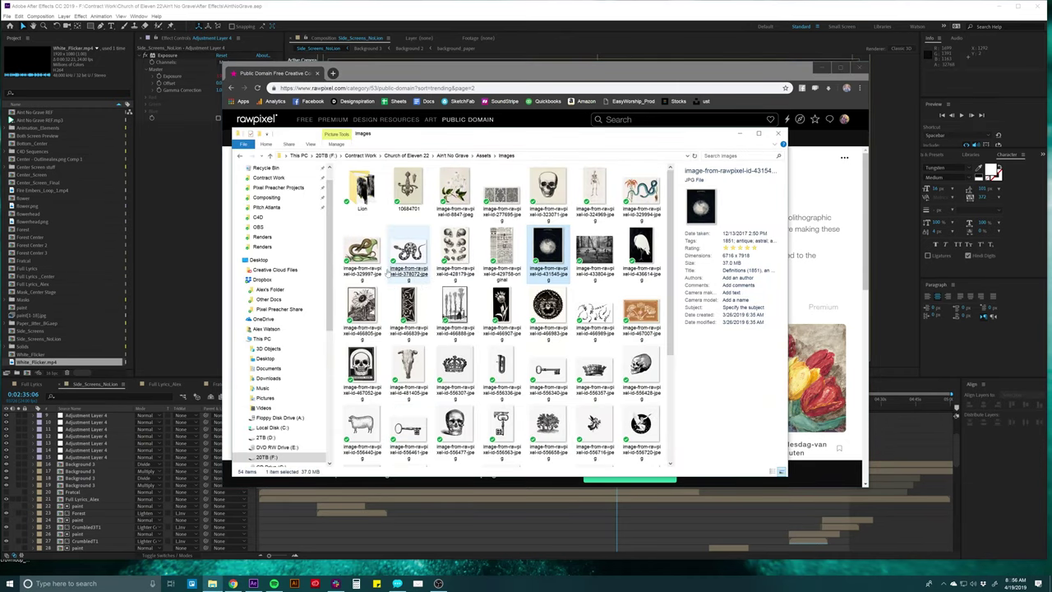
pyautogui.click(339, 262)
pyautogui.click(360, 306)
pyautogui.press('space')
pyautogui.press('space')
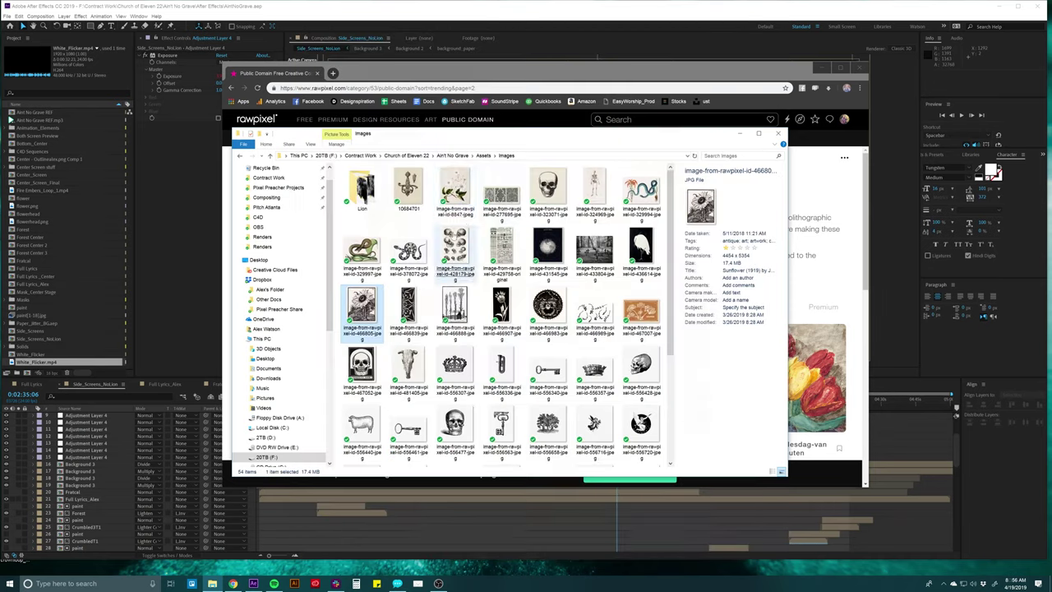
pyautogui.click(454, 246)
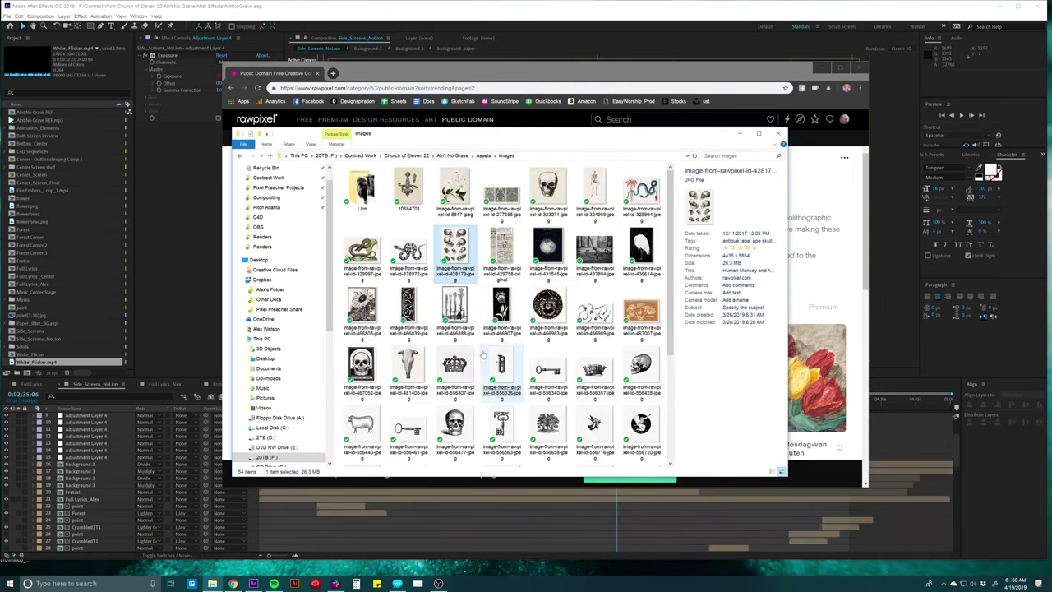
pyautogui.scroll(-3, 546, 345)
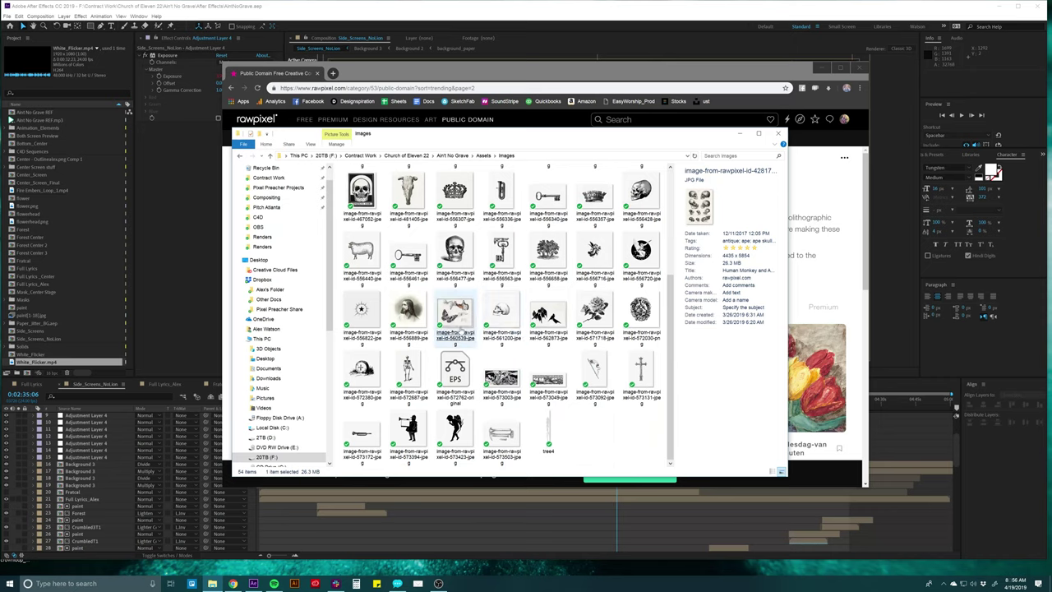
pyautogui.click(536, 238)
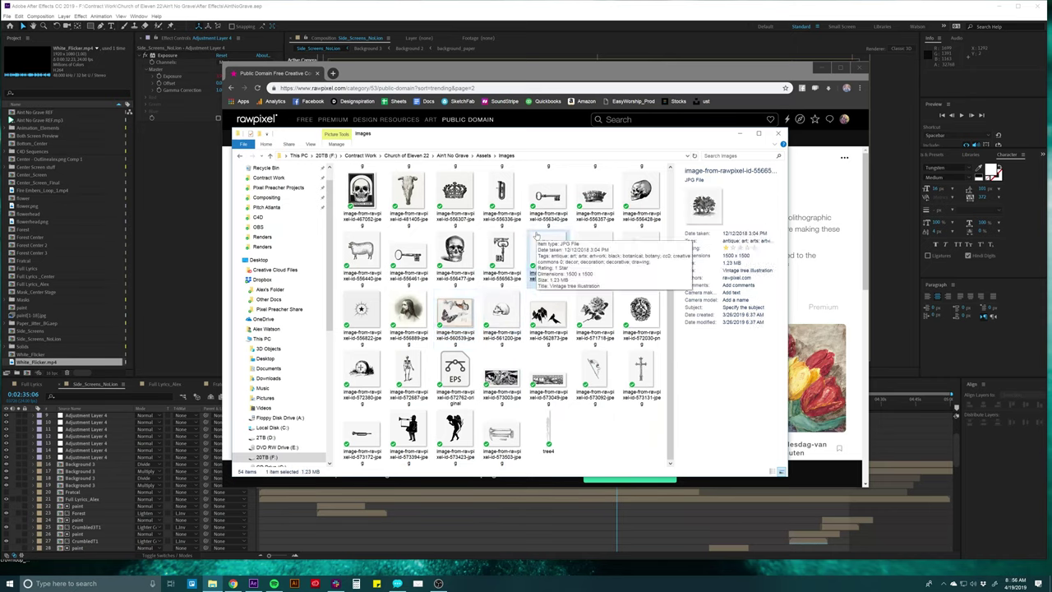
pyautogui.click(549, 315)
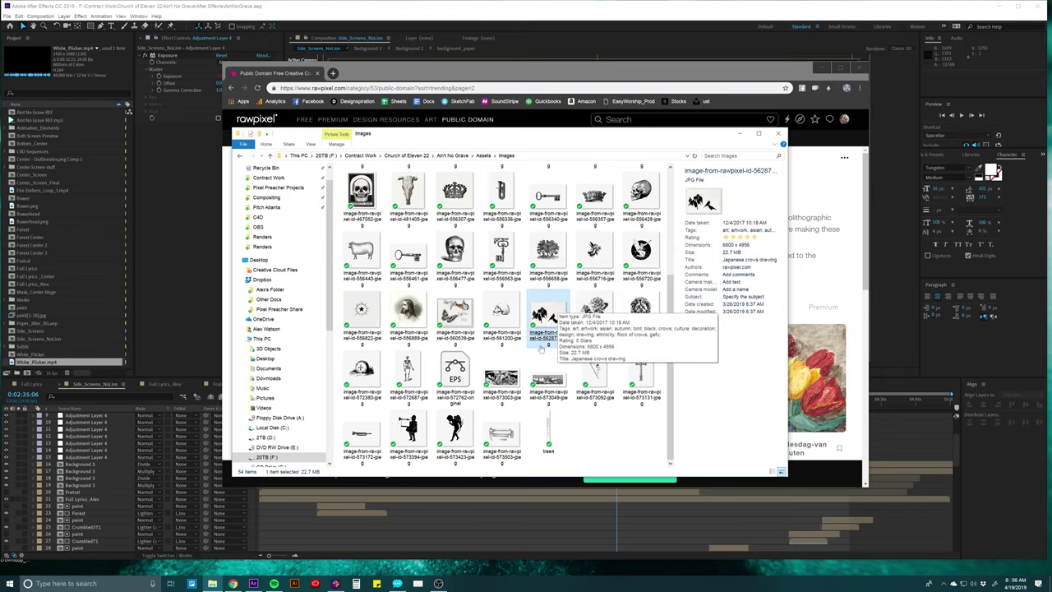
# Return to After Effects and move to 0:02:23:12 in the composition to view the lyric scene with the ruins
pyautogui.hotkey('alt', 'Tab')
pyautogui.moveTo(533, 403); pyautogui.dragTo(589, 402)
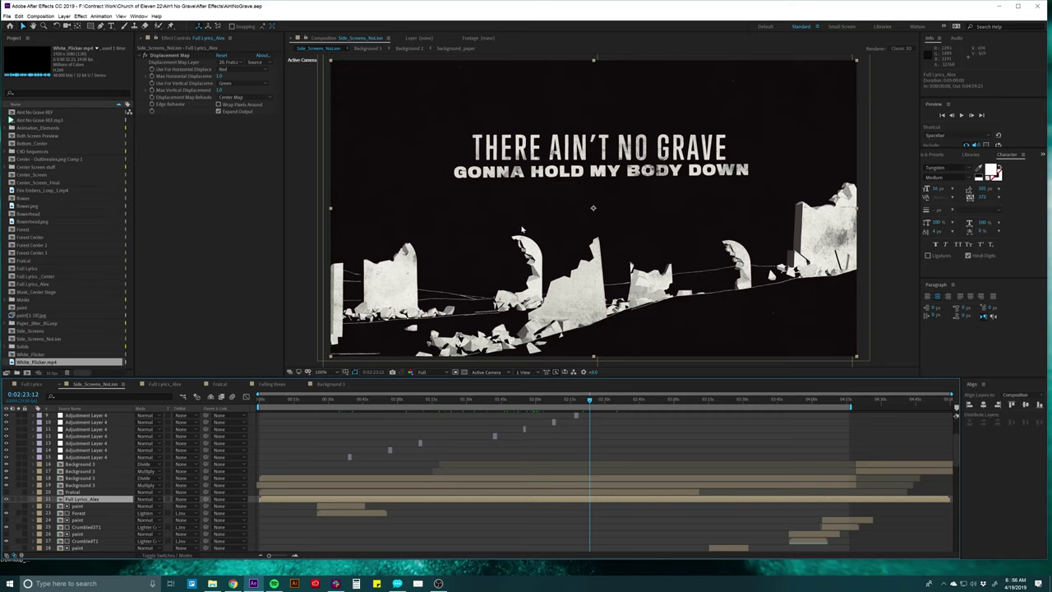
# From the Images folder in File Explorer, open the celestial globe chart image with Adobe Photoshop CC 2019
pyautogui.click(212, 583)
pyautogui.click(608, 461)
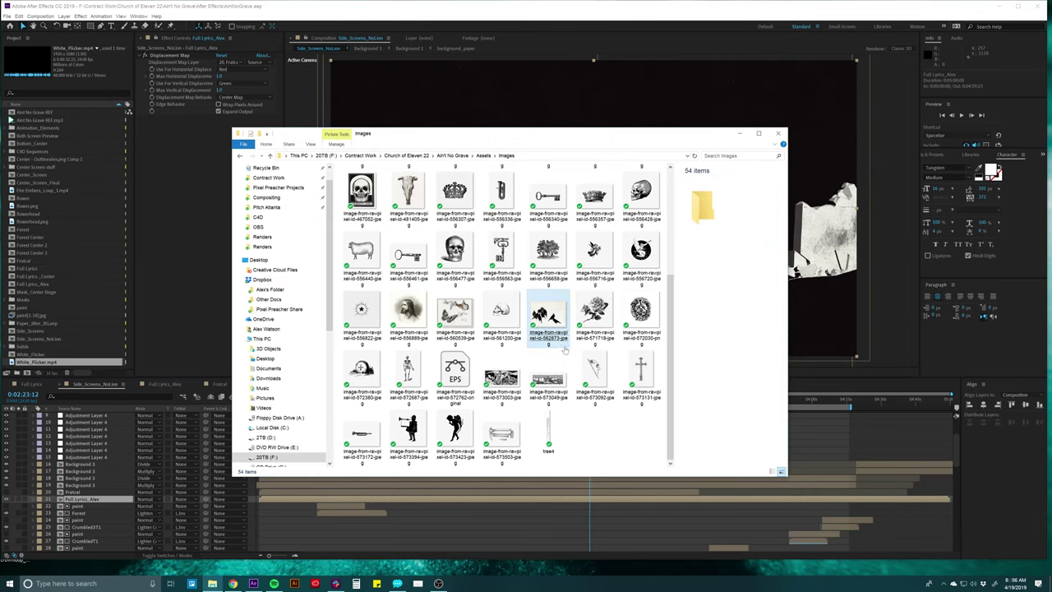
pyautogui.scroll(3, 548, 369)
pyautogui.click(547, 370)
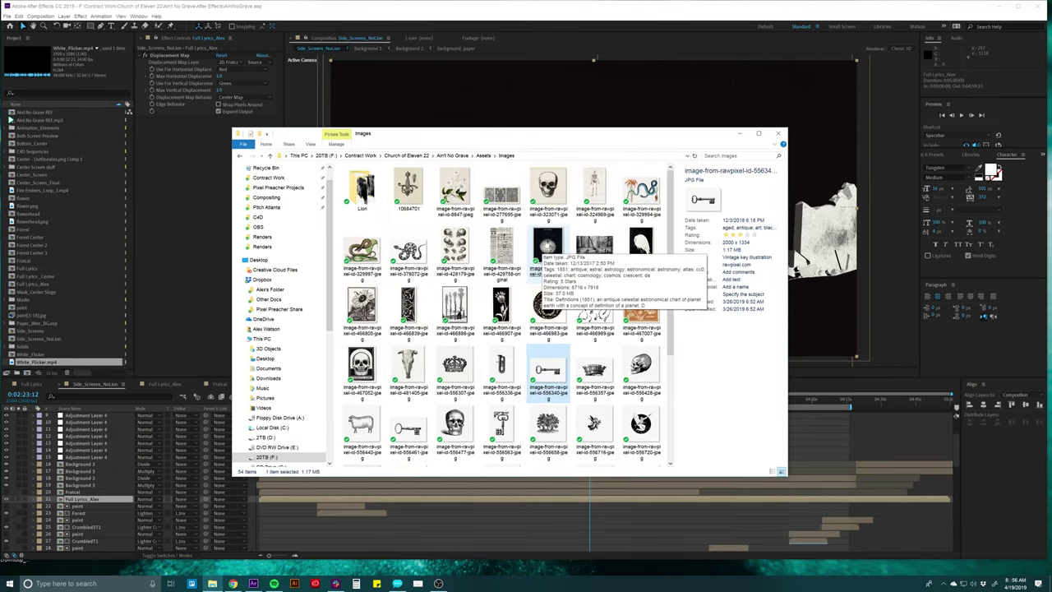
pyautogui.click(548, 246)
pyautogui.rightClick(546, 238)
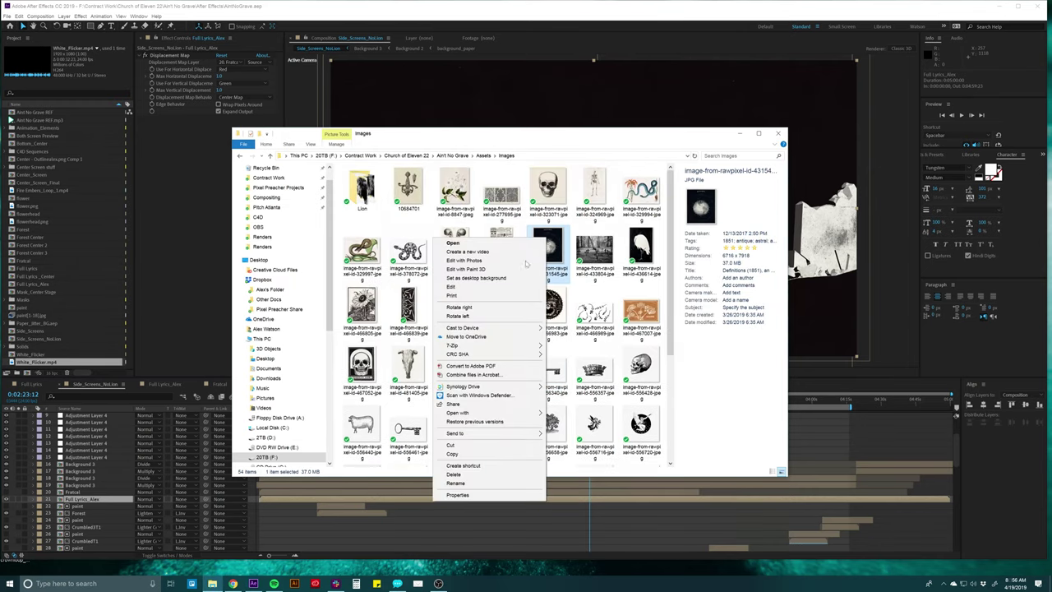
pyautogui.moveTo(510, 412)
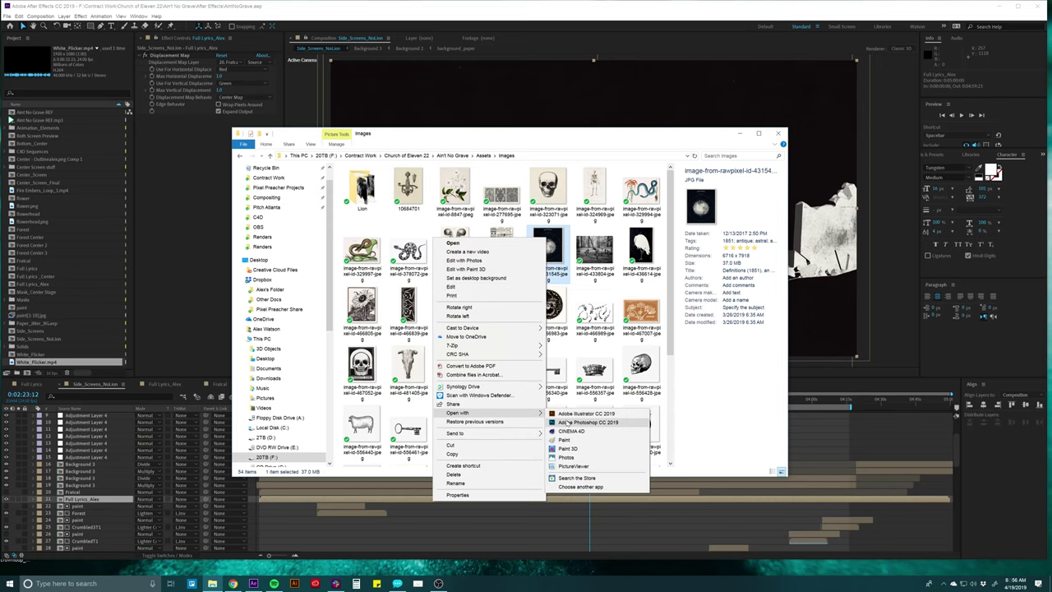
pyautogui.click(570, 421)
pyautogui.click(567, 424)
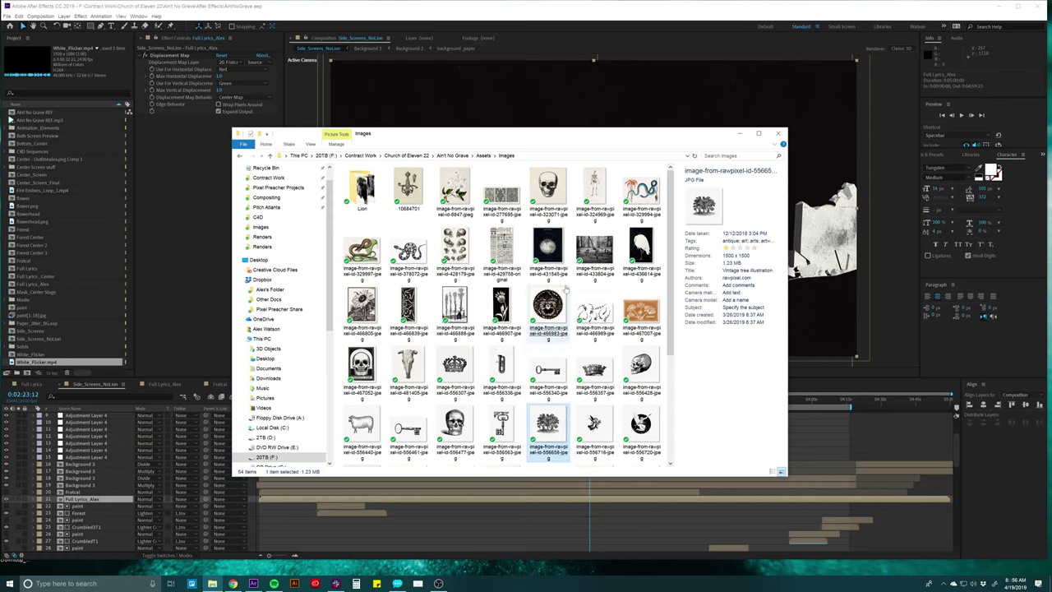
# View the globe chart image enlarged in the picture viewer and close the preview
pyautogui.click(546, 245)
pyautogui.doubleClick(542, 247)
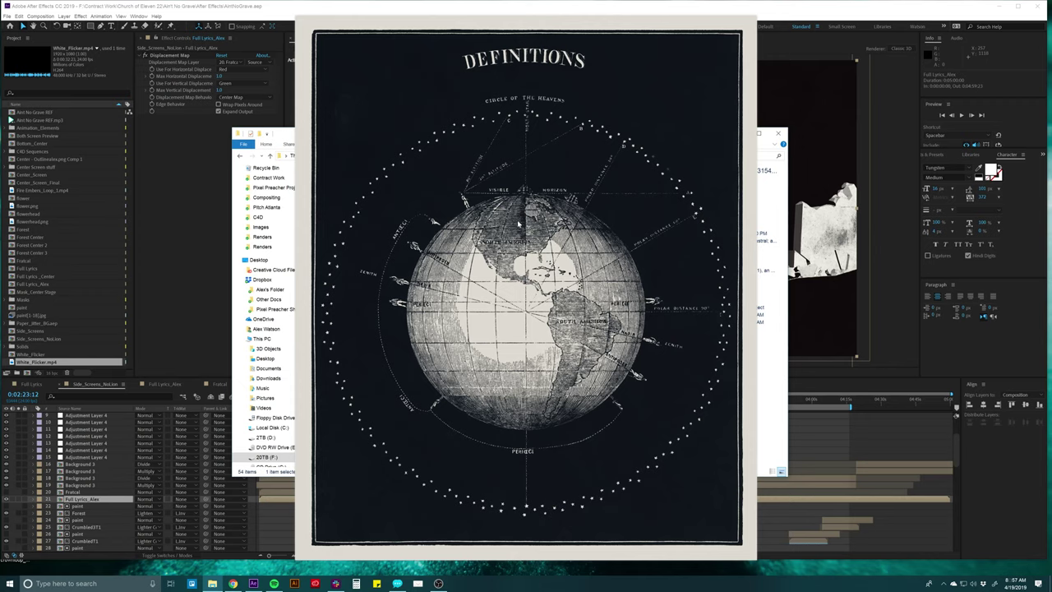
pyautogui.moveTo(721, 22)
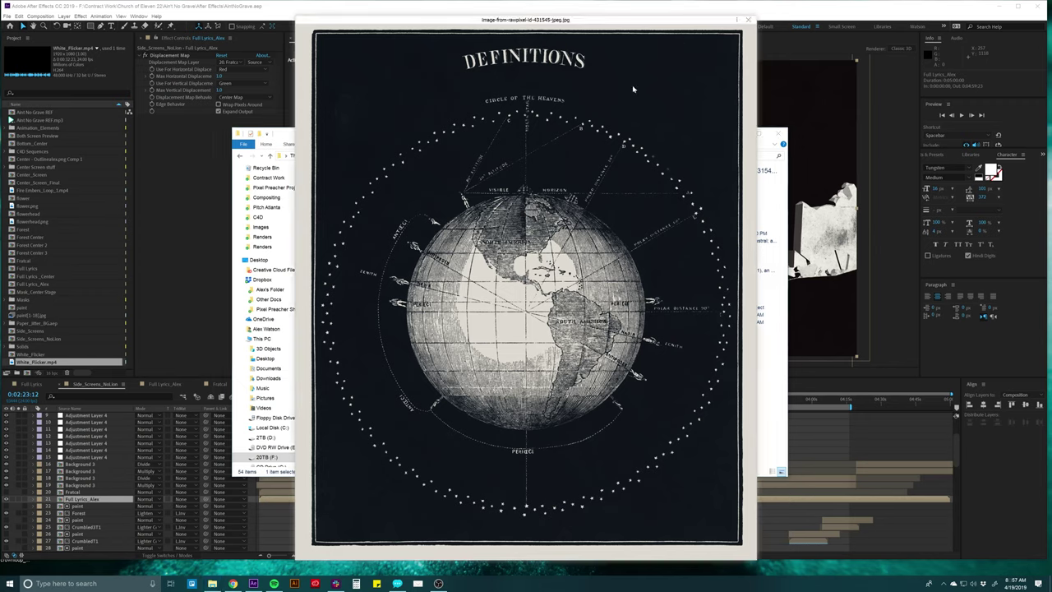
pyautogui.click(747, 19)
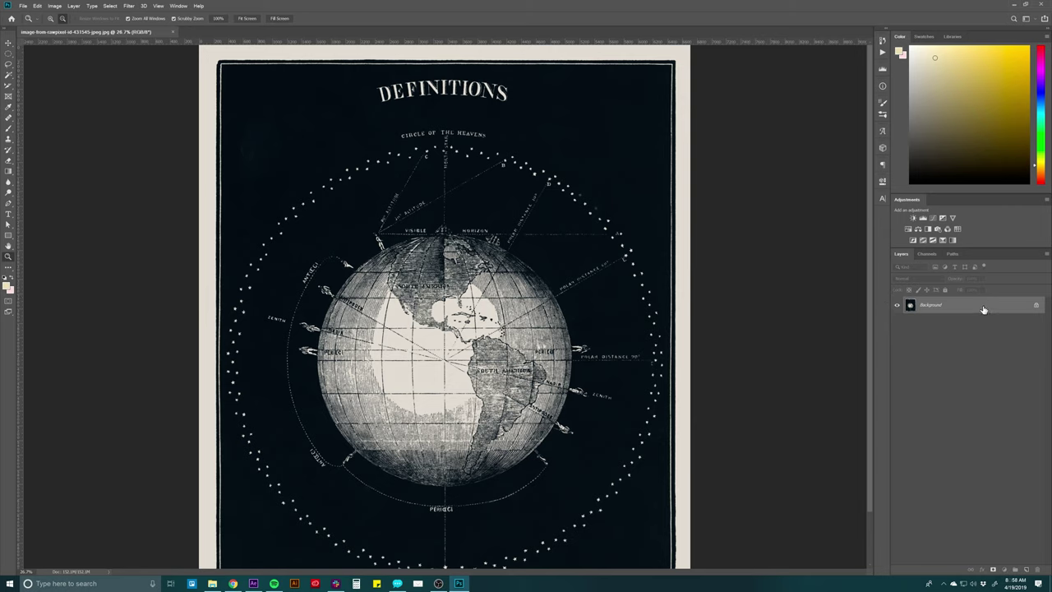
# Duplicate the Background layer, hide the original and select the copy for editing
pyautogui.hotkey('ctrl', 'j')
pyautogui.click(935, 322)
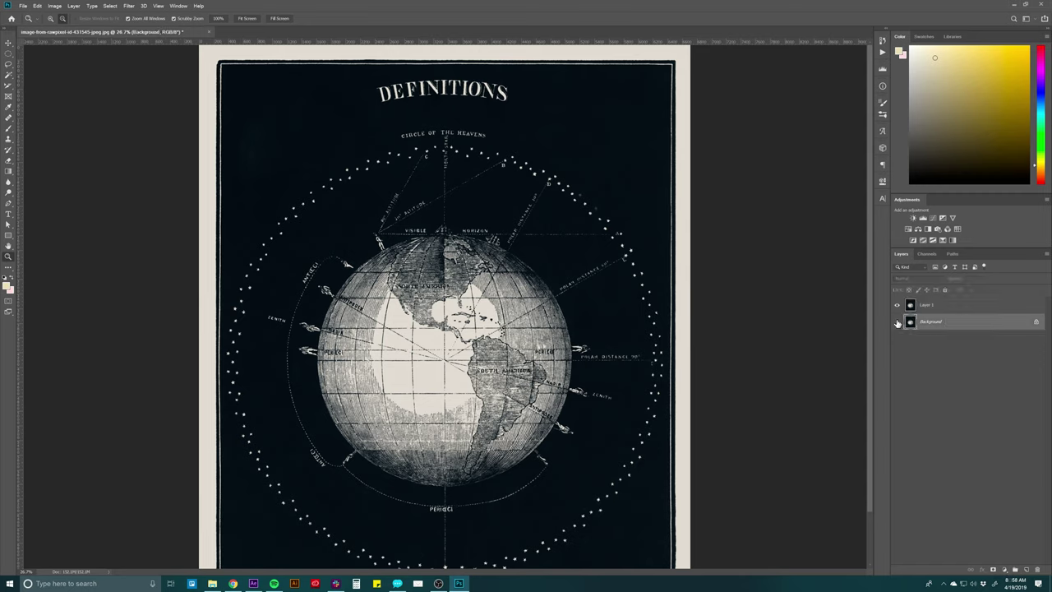
pyautogui.click(946, 307)
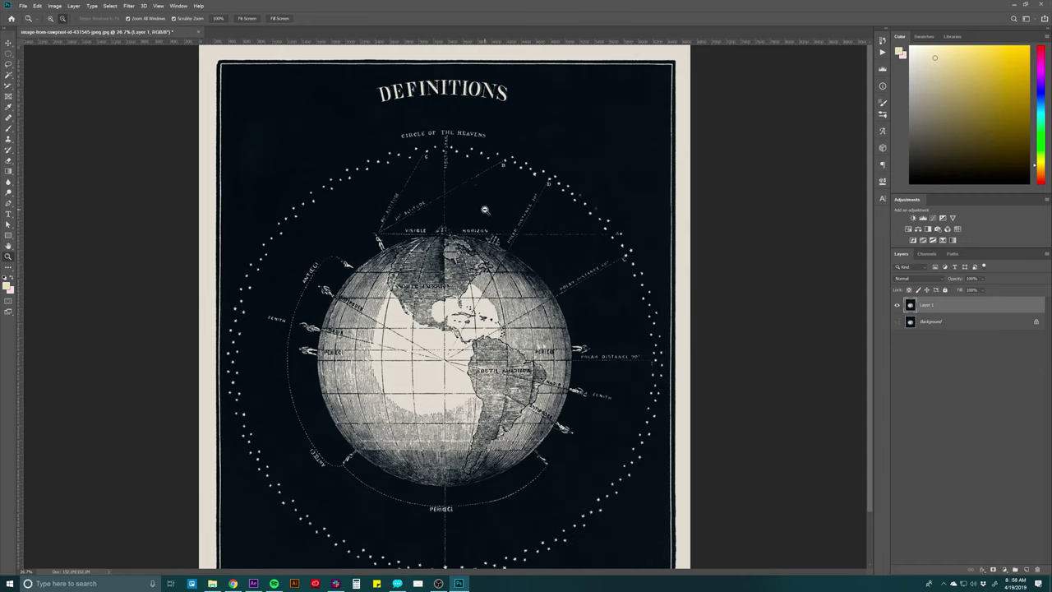
# Paint out the DEFINITIONS title above the globe with an enlarged Clone Stamp brush
pyautogui.press('s')
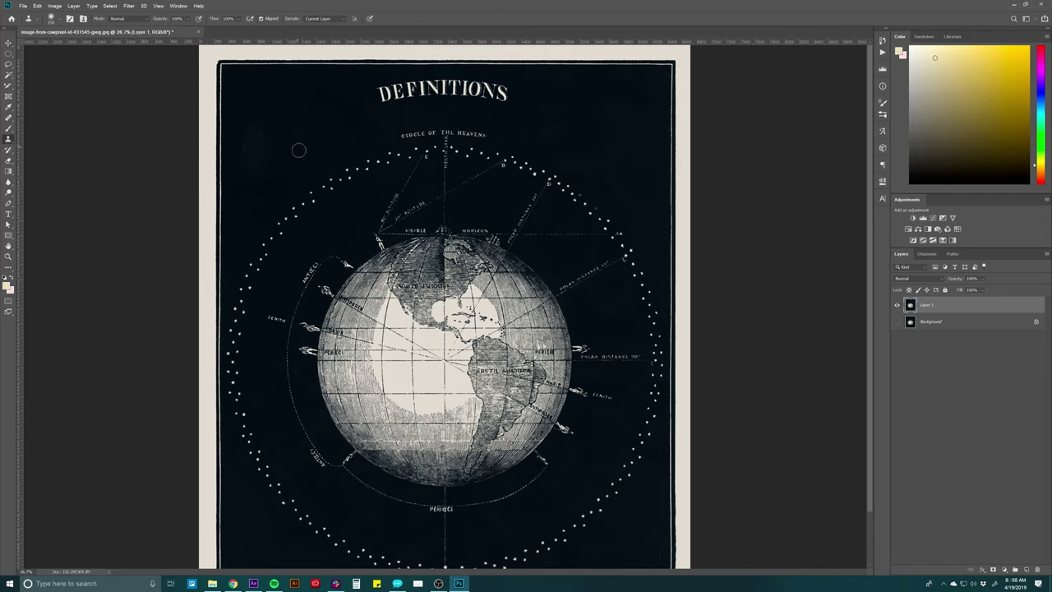
pyautogui.press(']')
pyautogui.press(']')
pyautogui.moveTo(525, 95); pyautogui.dragTo(464, 89)
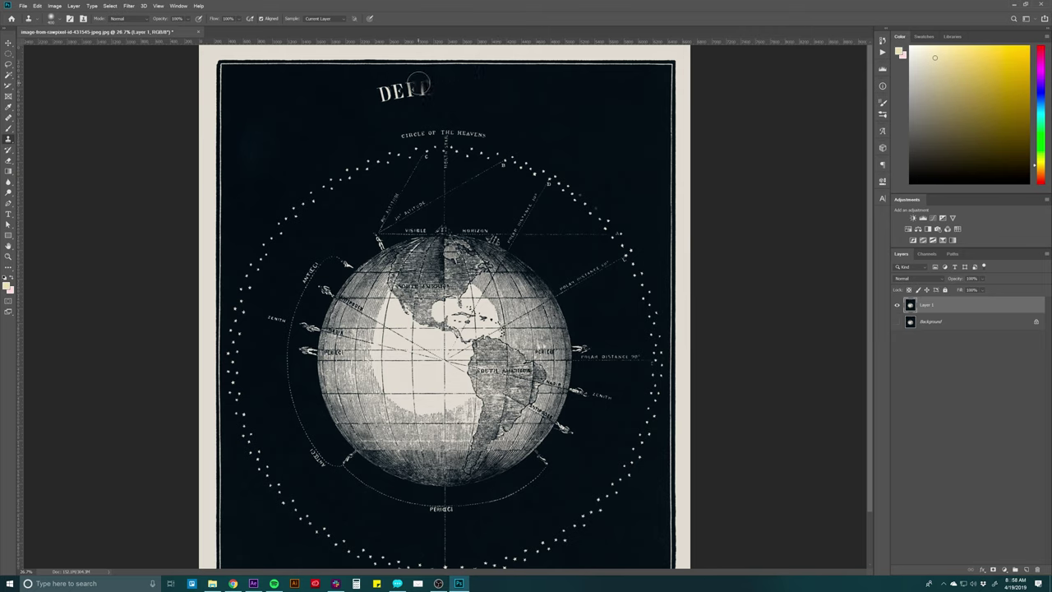
pyautogui.moveTo(424, 91); pyautogui.dragTo(383, 96)
# Use the Healing Brush to remove the CIRCLE OF THE HEAVENS label and the nearby stars and lines above the globe
pyautogui.click(9, 118)
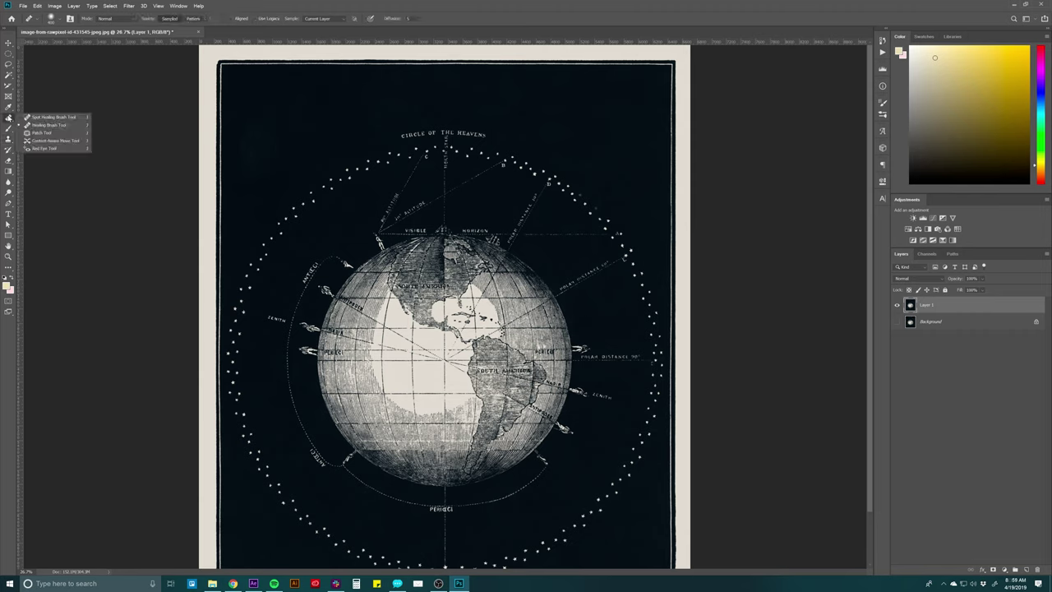
pyautogui.click(65, 125)
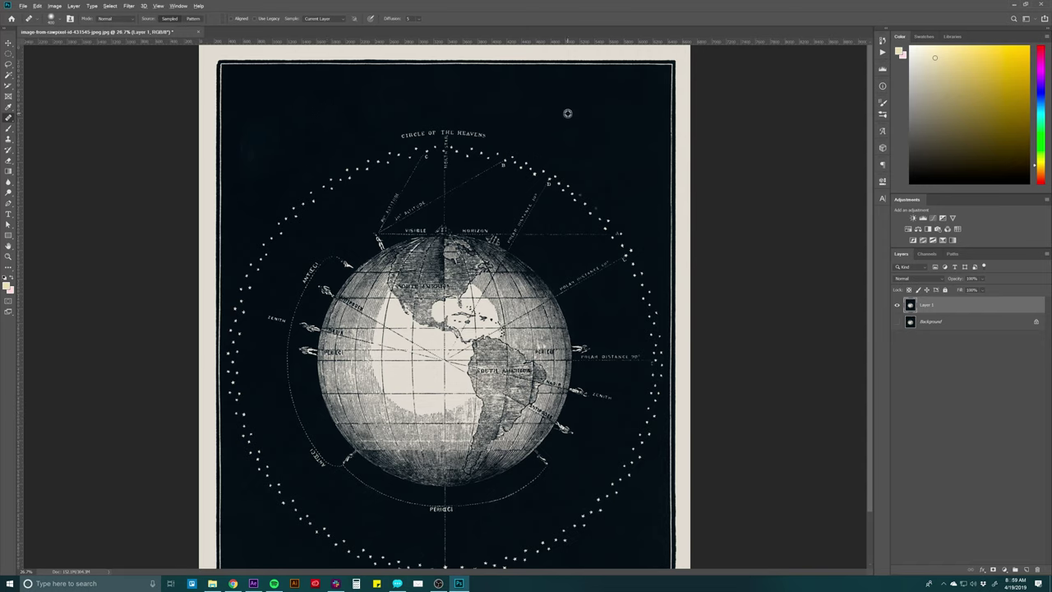
pyautogui.keyDown('alt'); pyautogui.click(587, 140); pyautogui.keyUp('alt')
pyautogui.moveTo(520, 160)
pyautogui.mouseDown()
pyautogui.moveTo(493, 154)
pyautogui.moveTo(536, 165)
pyautogui.mouseUp()
pyautogui.moveTo(598, 197)
pyautogui.mouseDown()
pyautogui.moveTo(552, 180)
pyautogui.moveTo(522, 193)
pyautogui.mouseUp()
pyautogui.keyDown('alt'); pyautogui.click(575, 117); pyautogui.keyUp('alt')
pyautogui.moveTo(461, 131)
pyautogui.mouseDown()
pyautogui.moveTo(488, 130)
pyautogui.moveTo(401, 142)
pyautogui.moveTo(427, 145)
pyautogui.mouseUp()
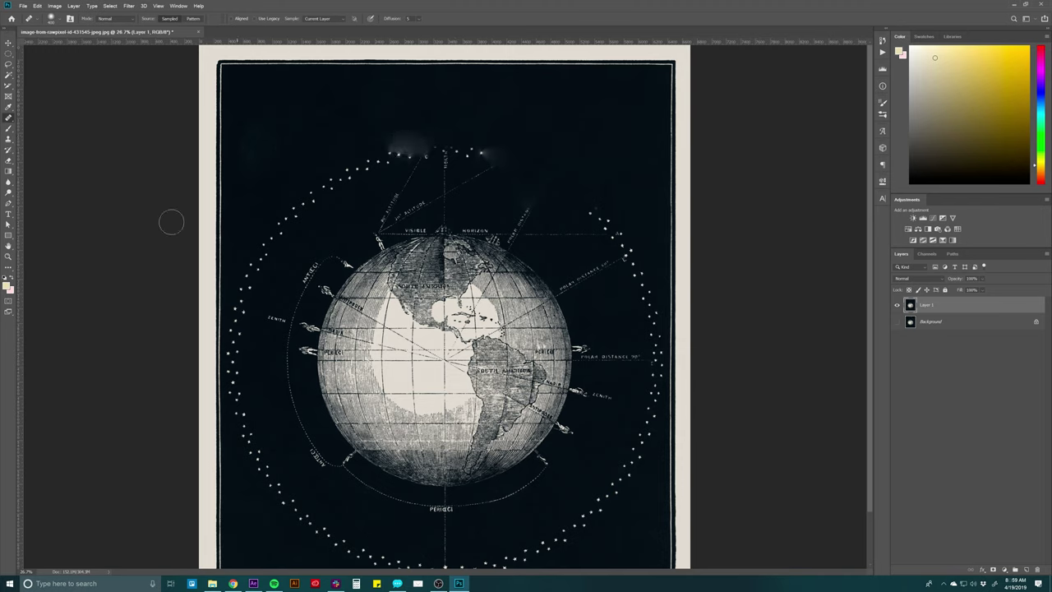
# Try placing the dark_texture image over the globe artwork, then delete its layer
pyautogui.moveTo(0, 264); pyautogui.dragTo(387, 264)
pyautogui.press('Return')
pyautogui.hotkey('ctrl', 't')
pyautogui.moveTo(301, 234); pyautogui.dragTo(191, 163)
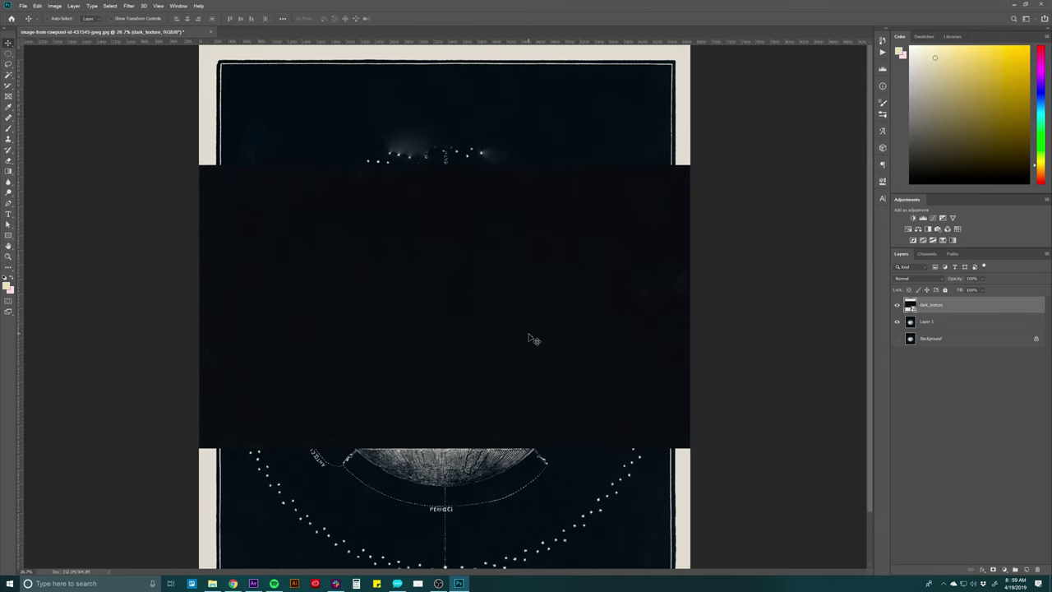
pyautogui.press('Delete')
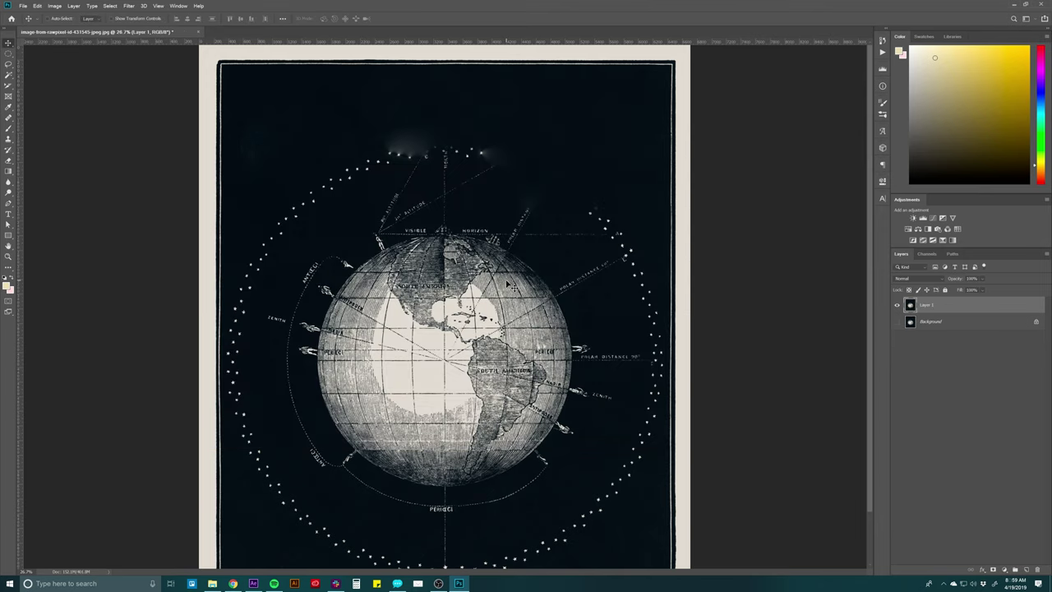
# Switch to After Effects and look through the layers of the existing side-screen lyric video composition
pyautogui.scroll(-1, 477, 256)
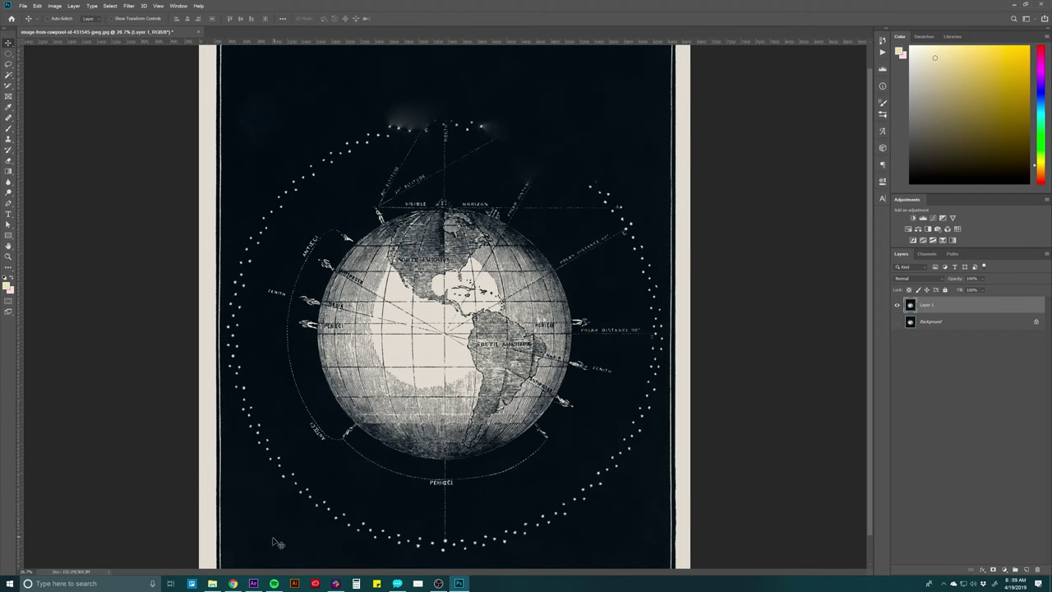
pyautogui.click(253, 583)
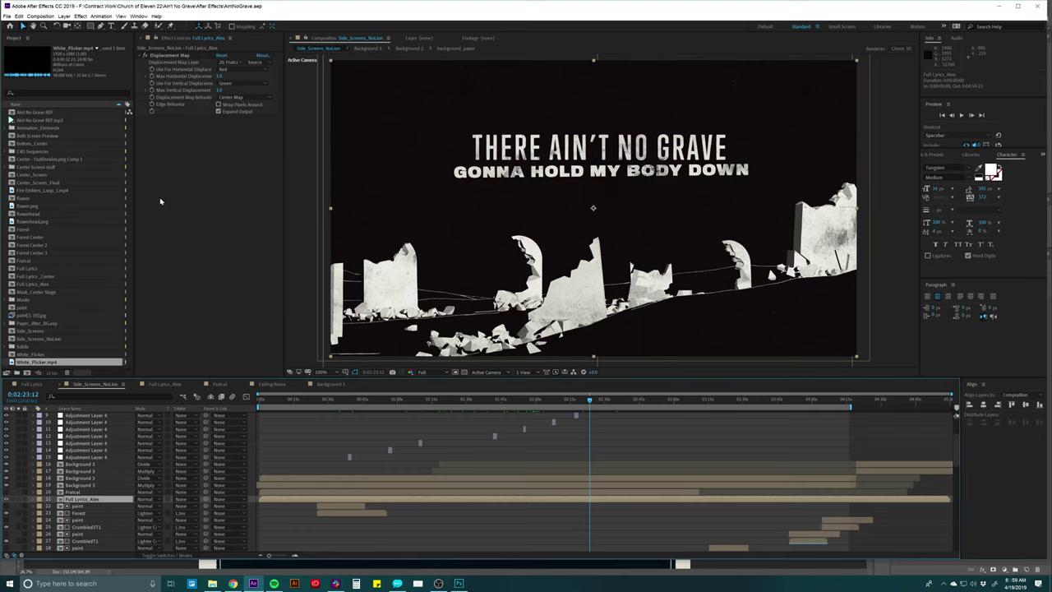
pyautogui.click(369, 525)
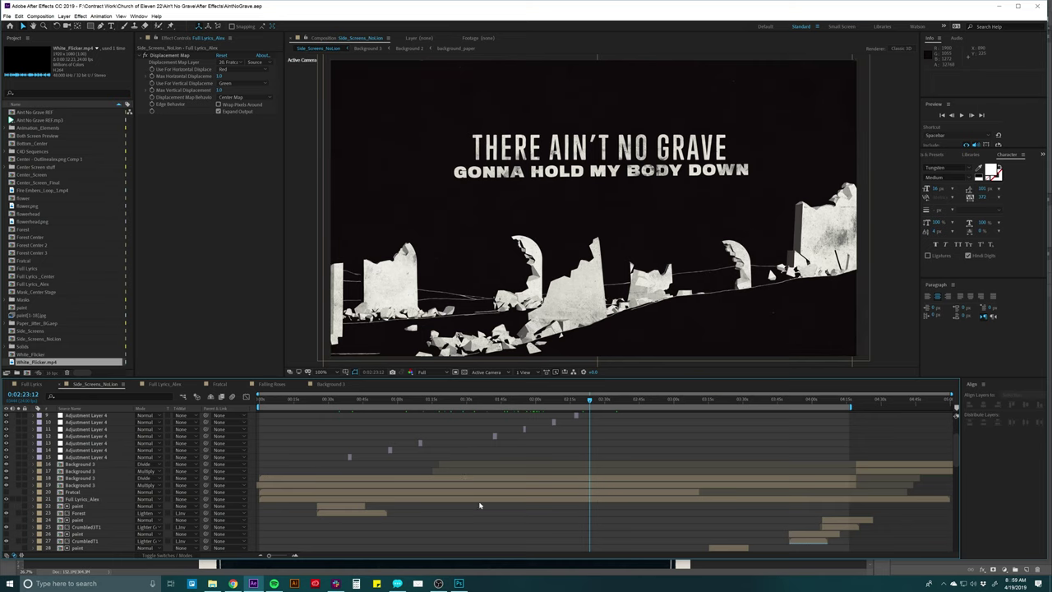
pyautogui.scroll(-15, 480, 505)
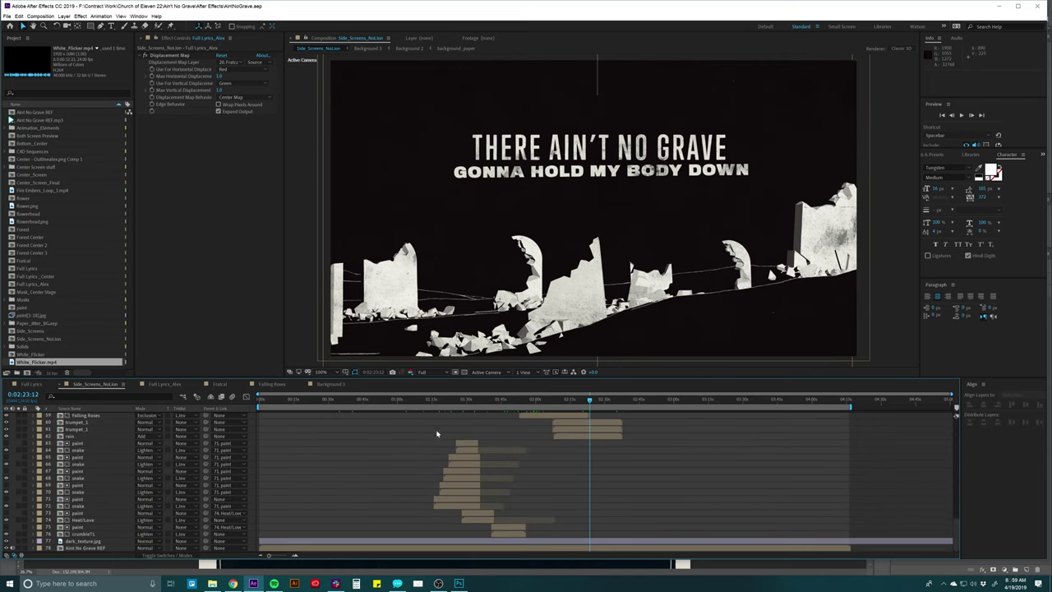
# Create a composition named Tutorial with a size of 1920 × 1080 px
pyautogui.click(26, 372)
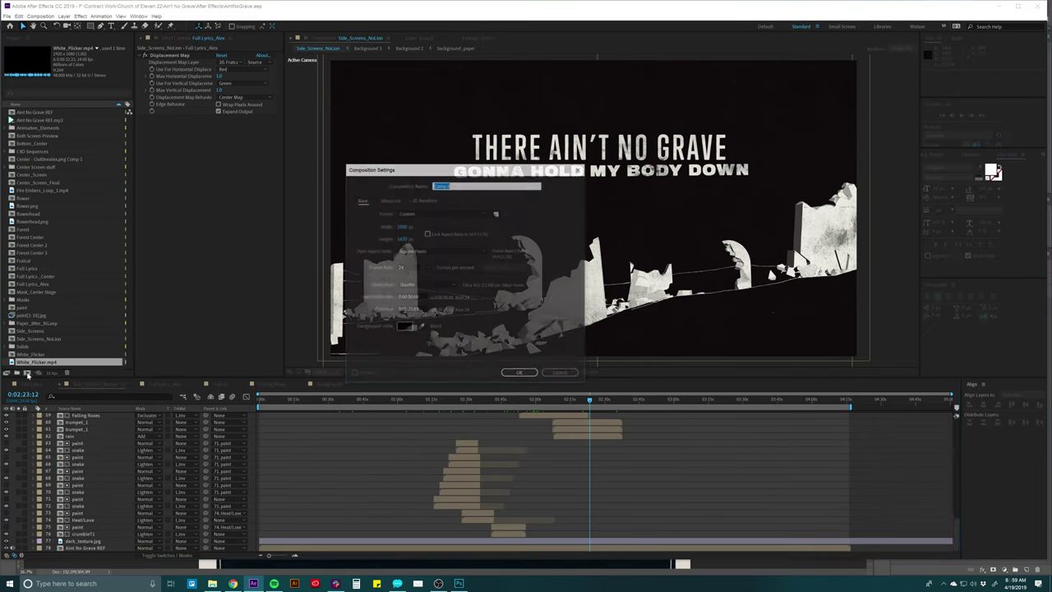
pyautogui.write('Tutorial')
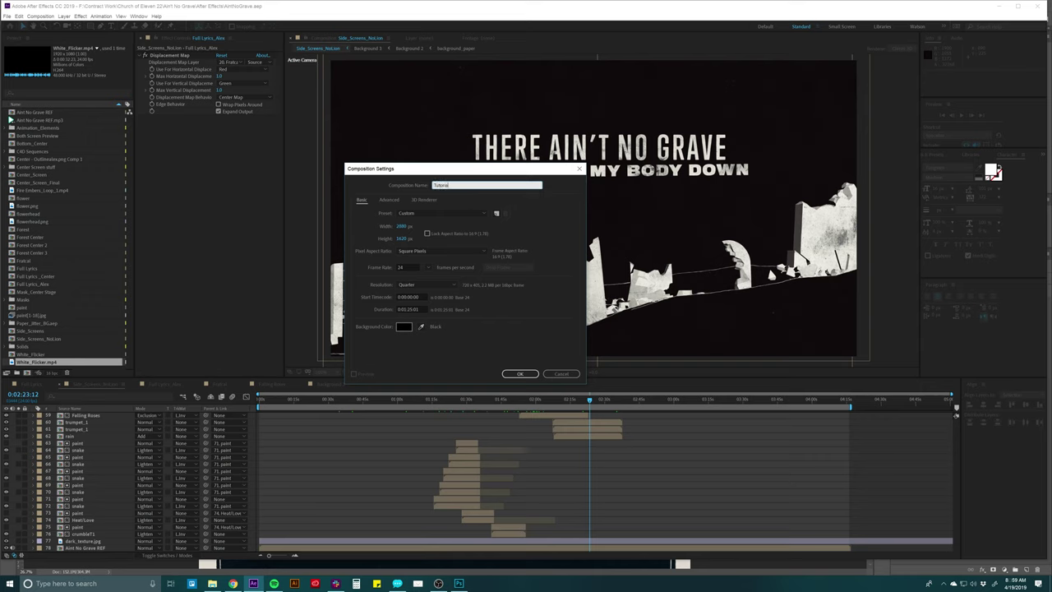
pyautogui.press('Tab')
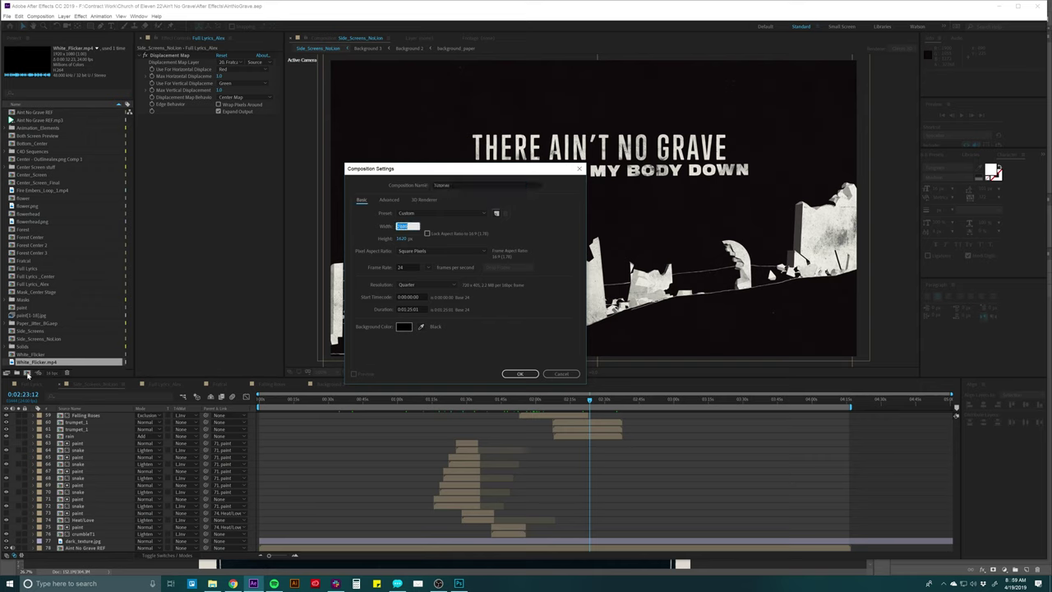
pyautogui.write('1920')
pyautogui.press('Tab')
pyautogui.write('1080')
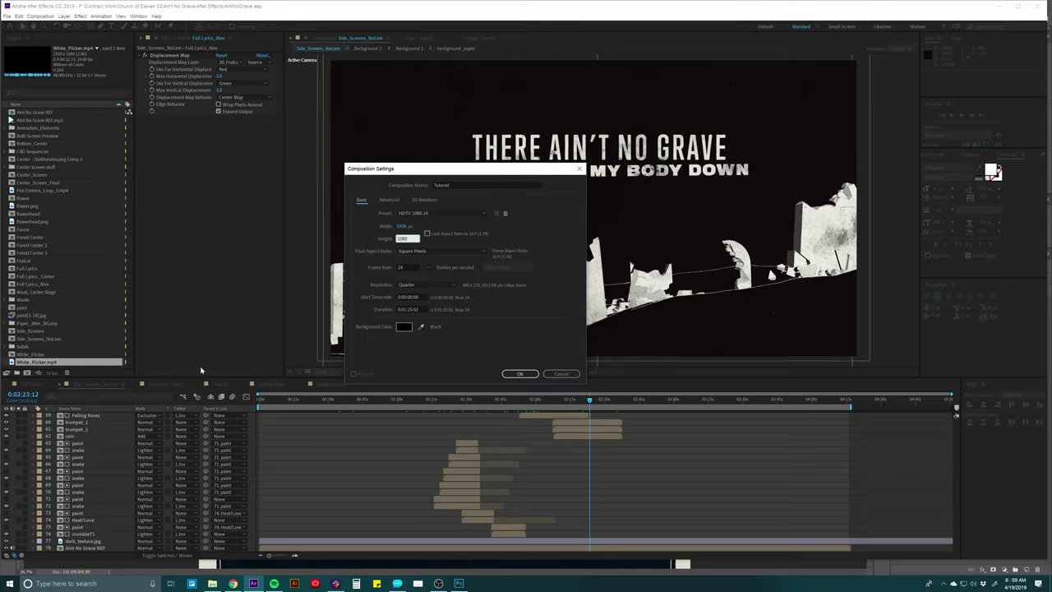
pyautogui.click(520, 373)
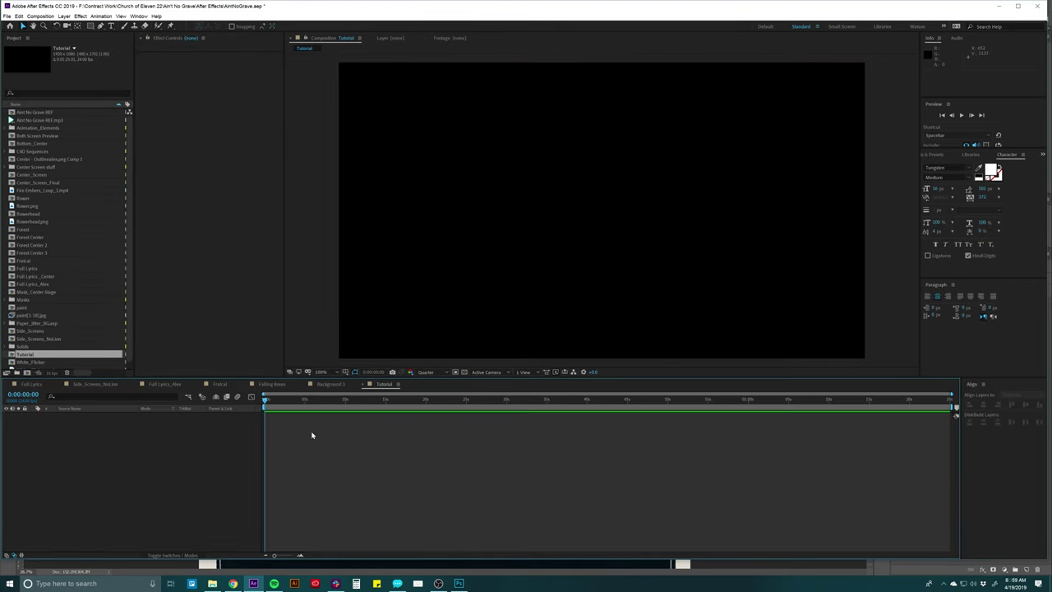
# Add dark_texture.jpg from the Animation_Elements folder to the Tutorial composition as a layer
pyautogui.click(33, 151)
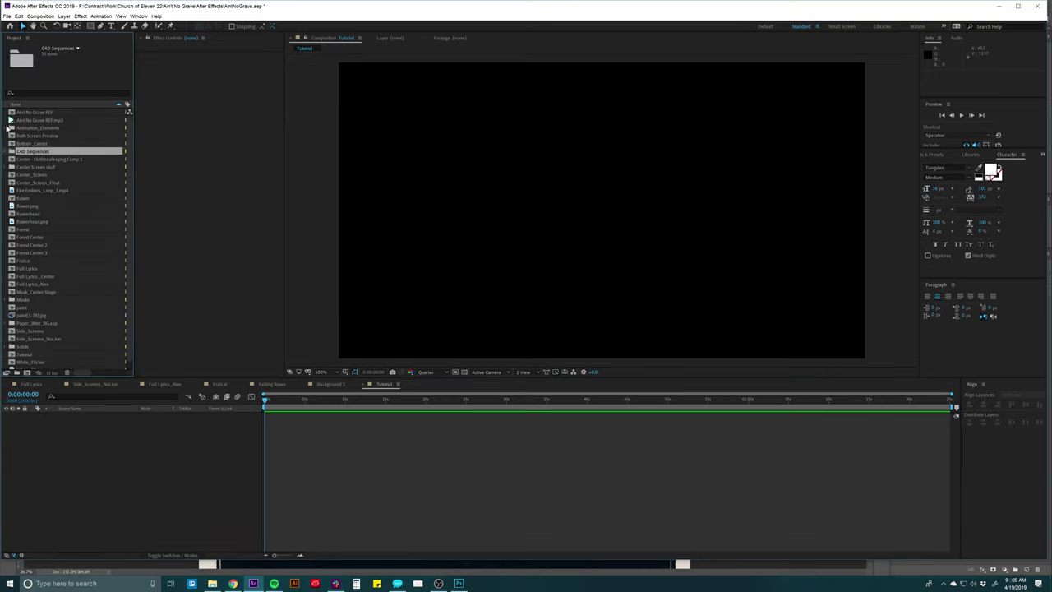
pyautogui.click(13, 129)
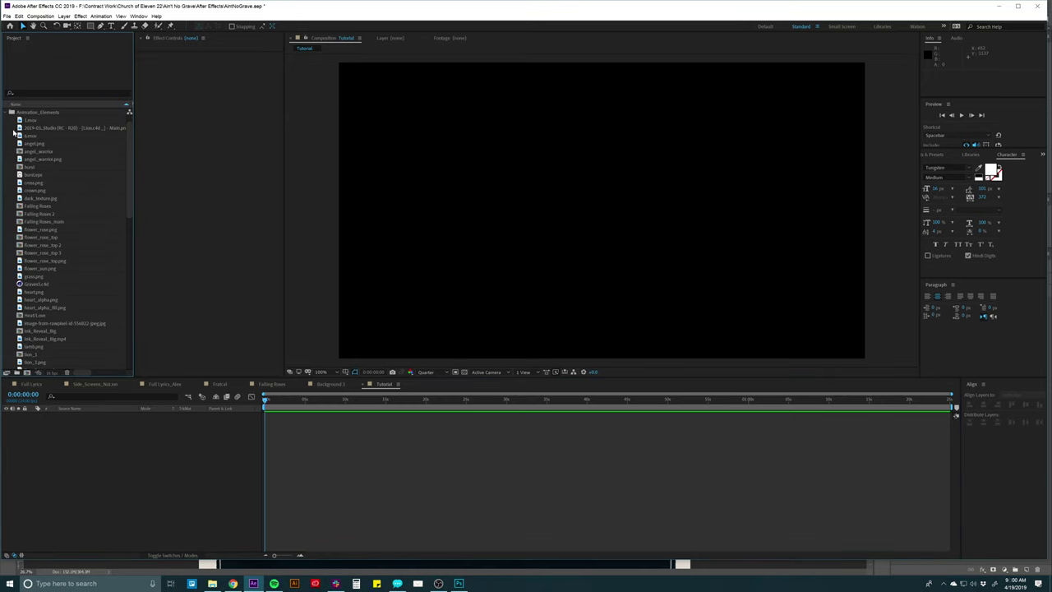
pyautogui.click(31, 198)
pyautogui.moveTo(32, 201); pyautogui.dragTo(85, 436)
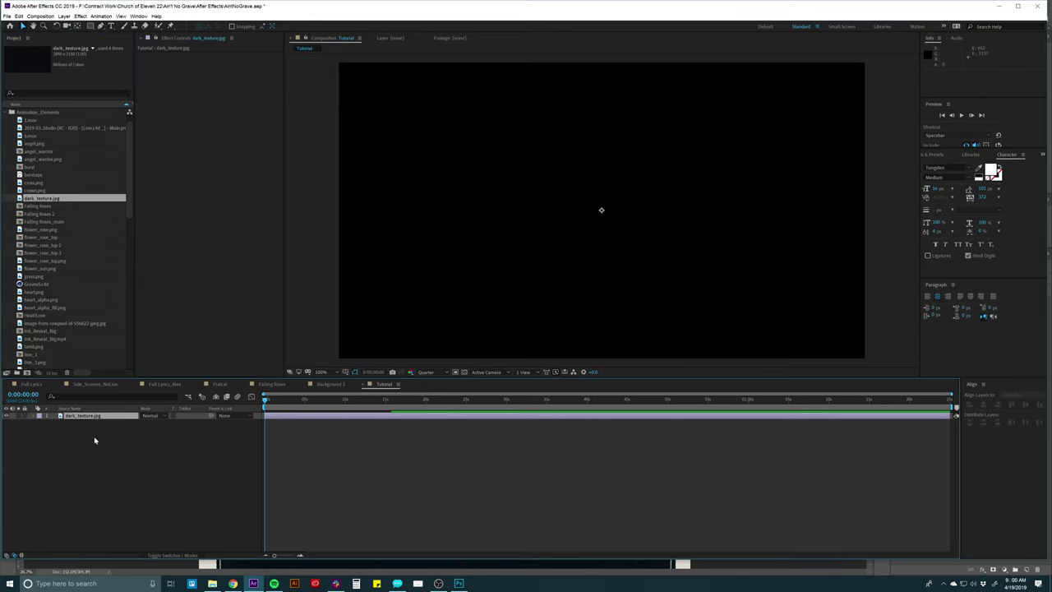
# Scale the dark_texture.jpg layer to 56% and preview the composition
pyautogui.press('s')
pyautogui.moveTo(154, 426)
pyautogui.mouseDown()
pyautogui.moveTo(115, 422)
pyautogui.moveTo(164, 423)
pyautogui.moveTo(134, 426)
pyautogui.moveTo(142, 431)
pyautogui.mouseUp()
pyautogui.click(319, 474)
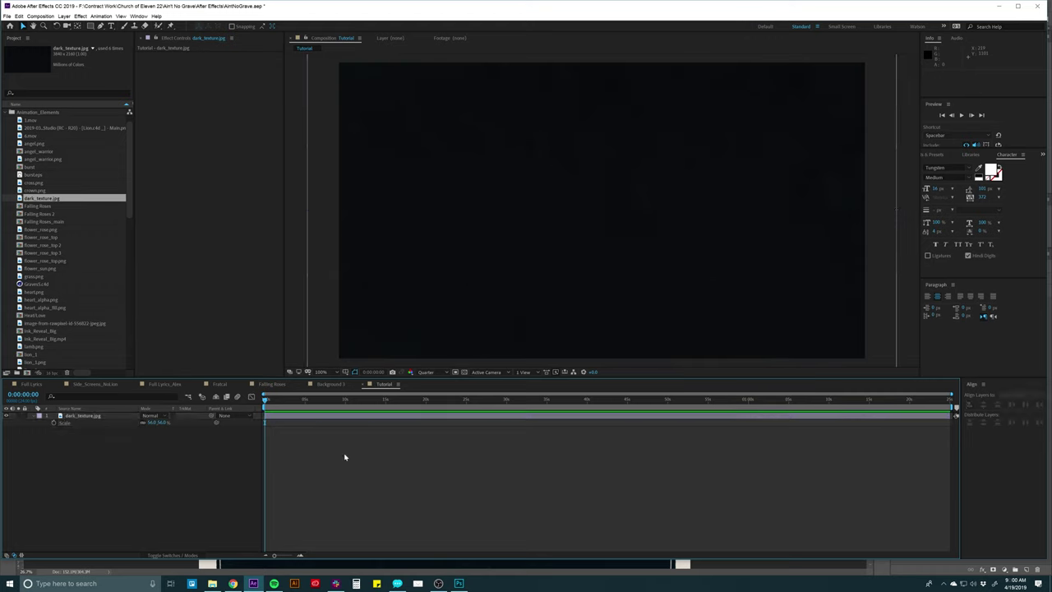
pyautogui.press('space')
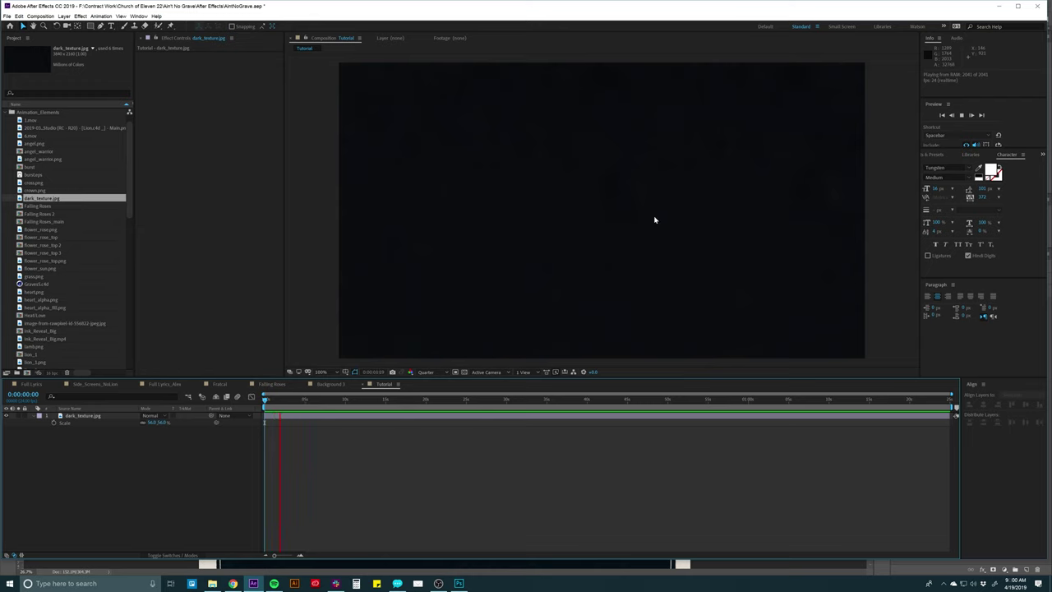
pyautogui.press('space')
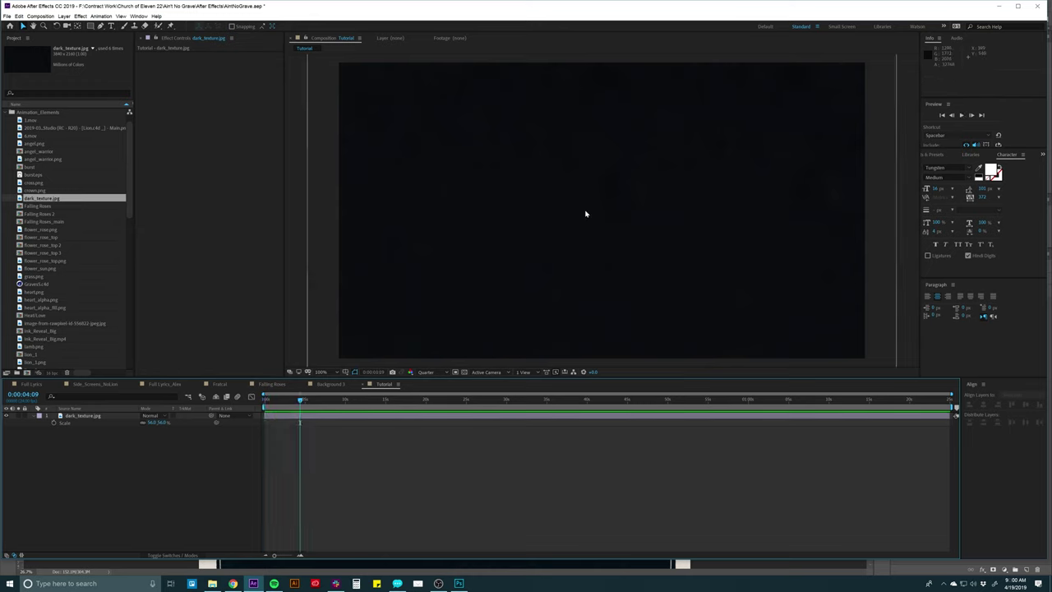
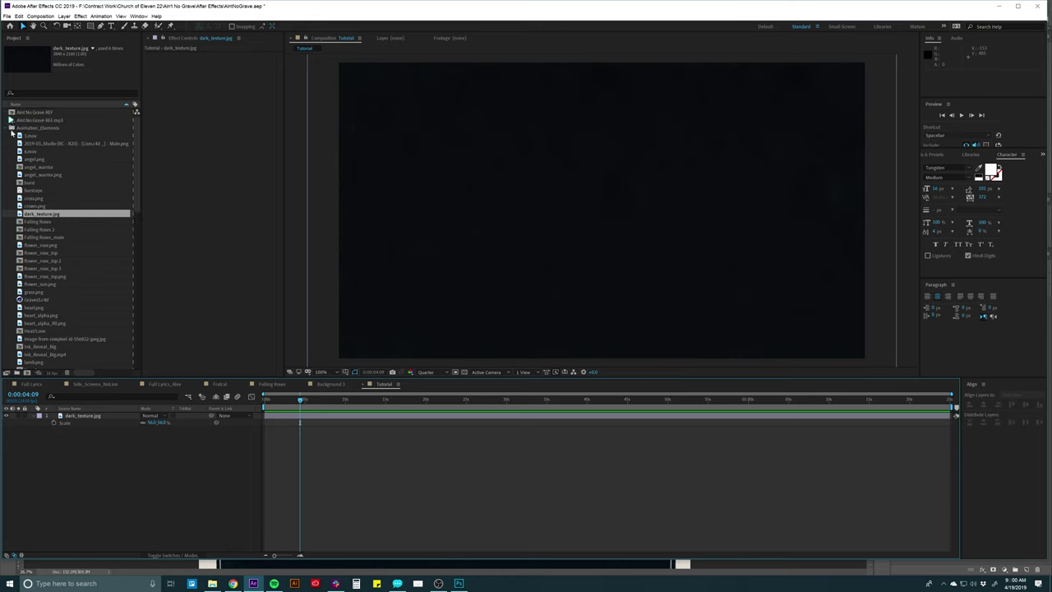
# Import the Paper_Jitter_BG After Effects project from the Paper_Jitter_BG folder inside the Compositing folder
pyautogui.click(9, 128)
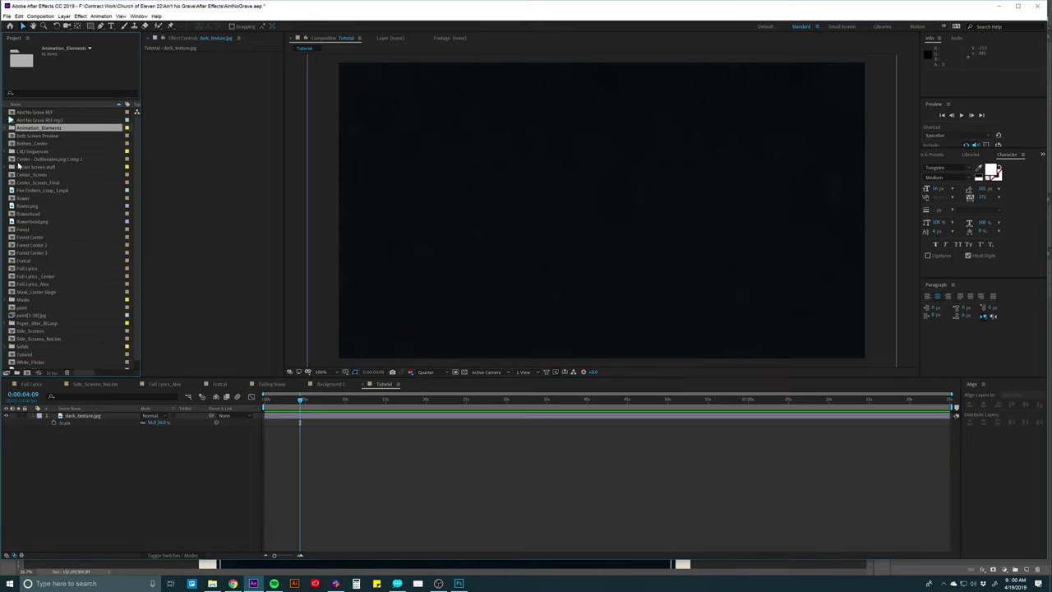
pyautogui.click(11, 136)
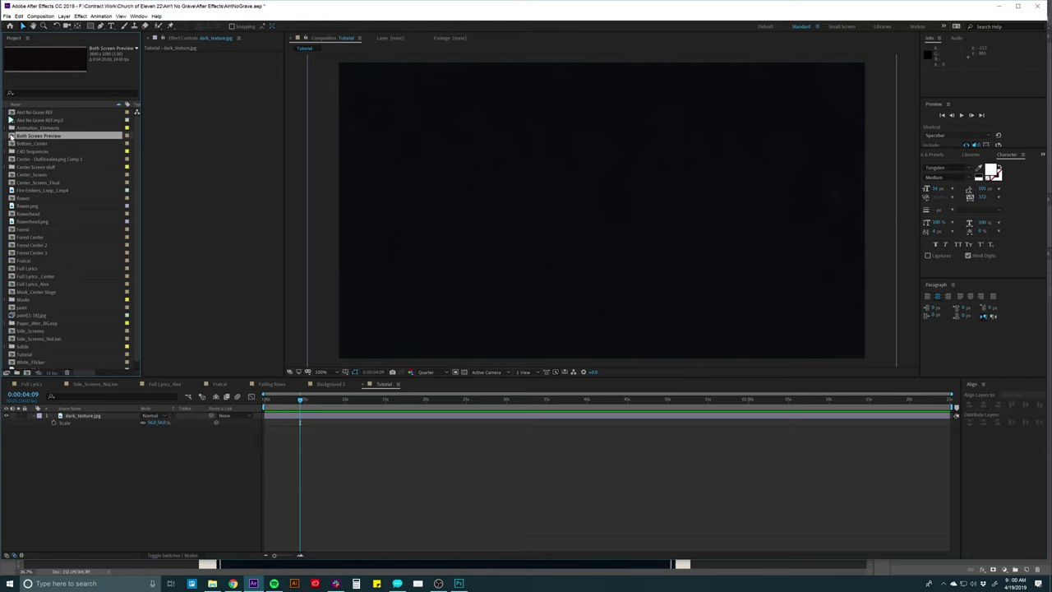
pyautogui.hotkey('ctrl', 'i')
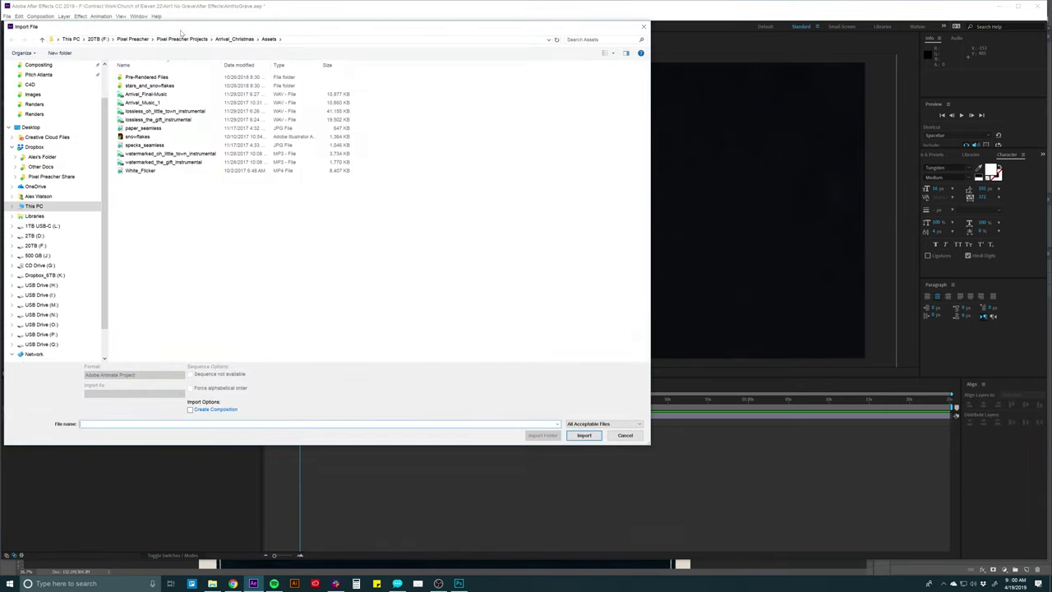
pyautogui.scroll(2, 173, 132)
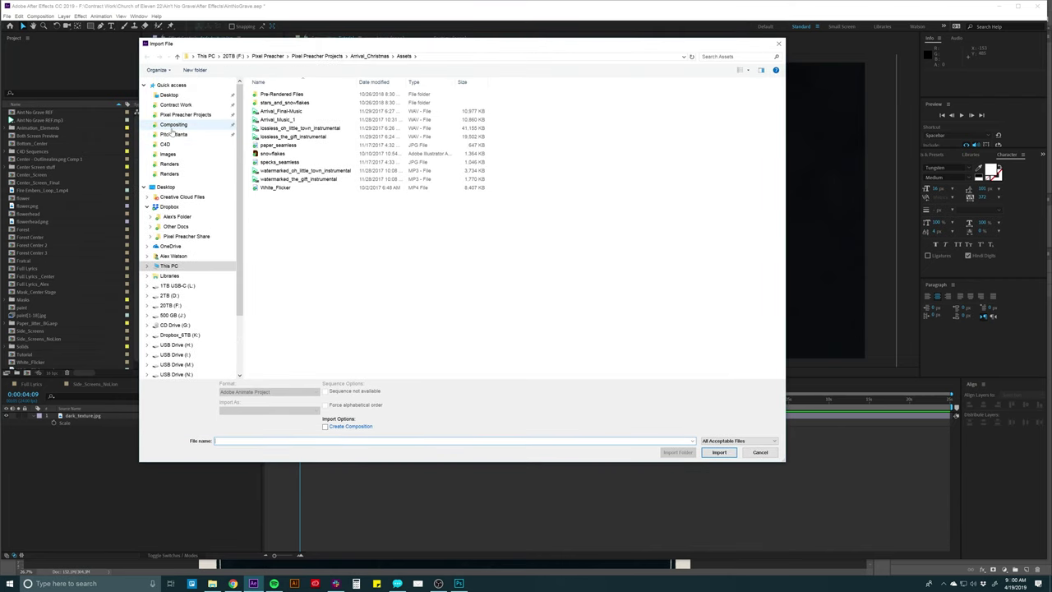
pyautogui.click(171, 125)
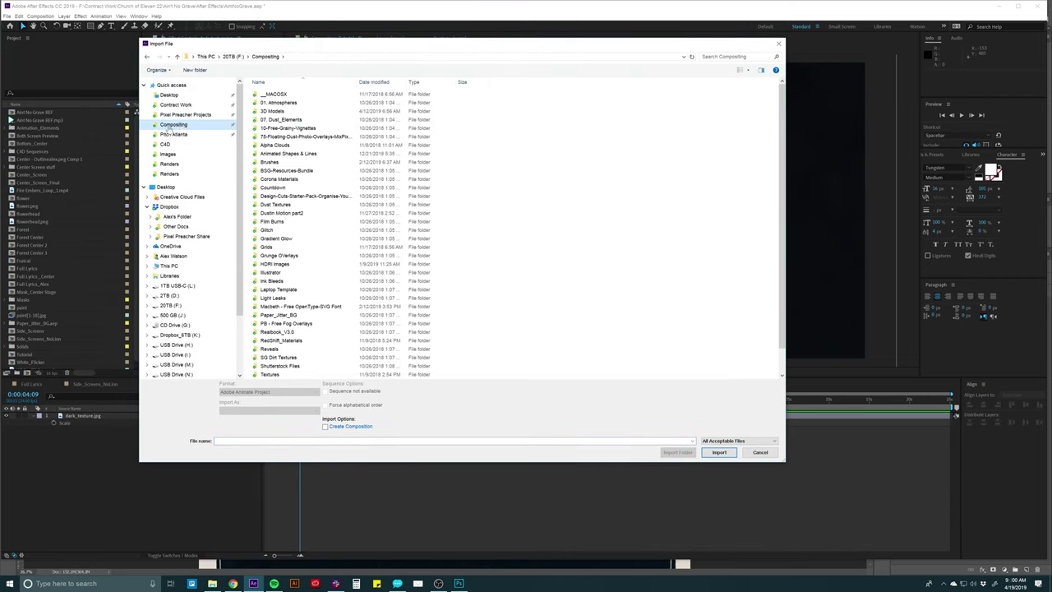
pyautogui.scroll(-1, 276, 255)
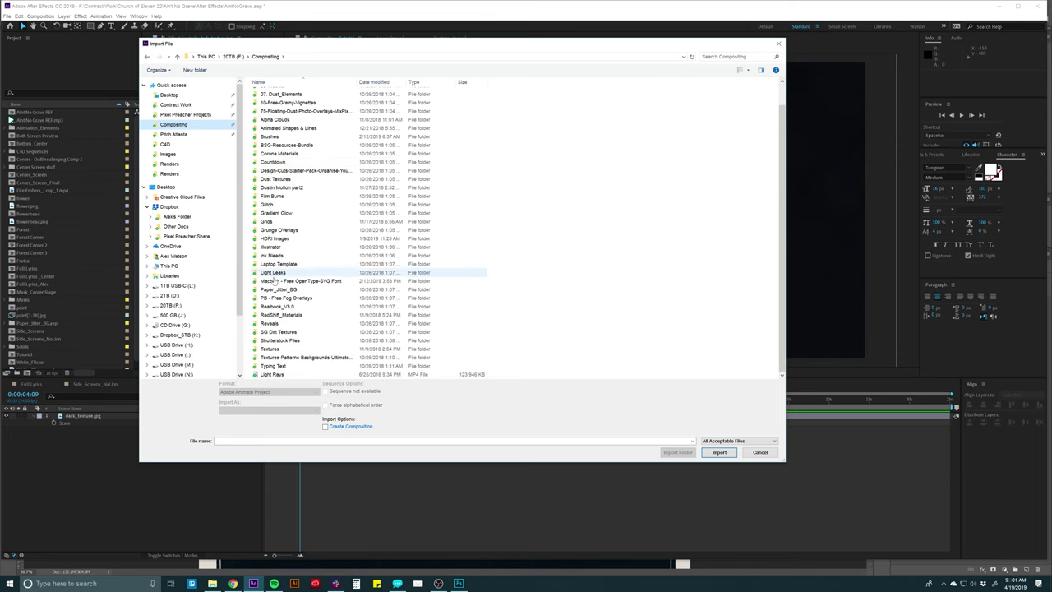
pyautogui.doubleClick(278, 289)
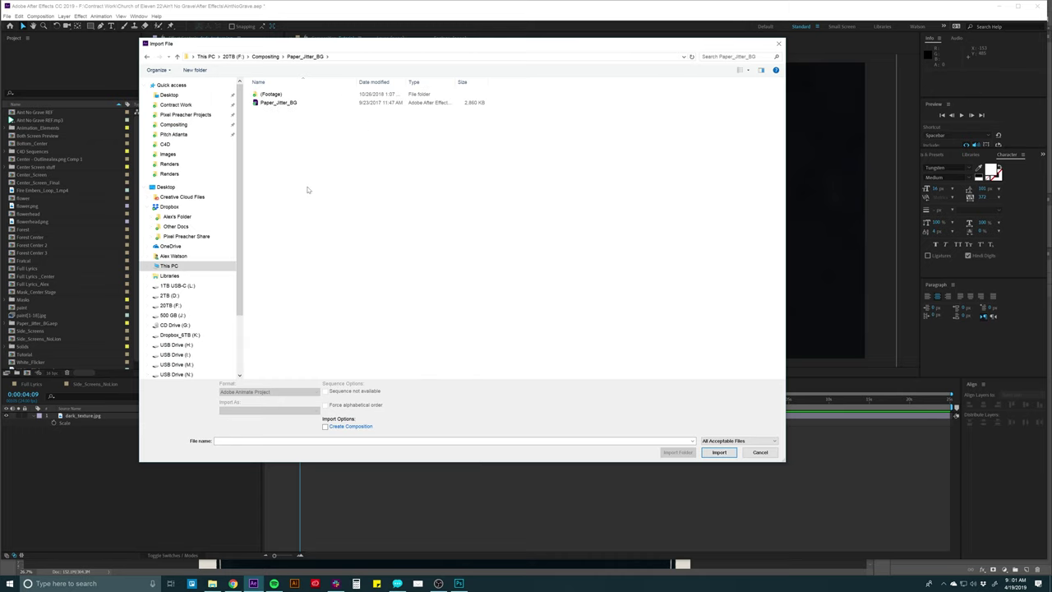
pyautogui.doubleClick(272, 104)
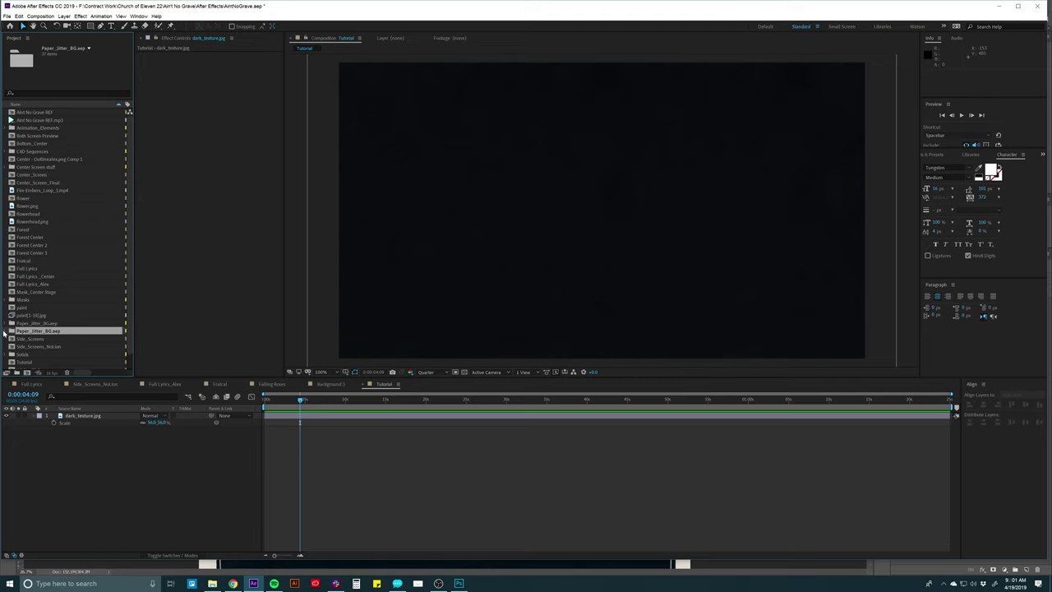
# Open the Background 2 composition from the newly imported Paper_Jitter_BG.aep folder
pyautogui.click(5, 330)
pyautogui.scroll(-3, 16, 325)
pyautogui.click(27, 299)
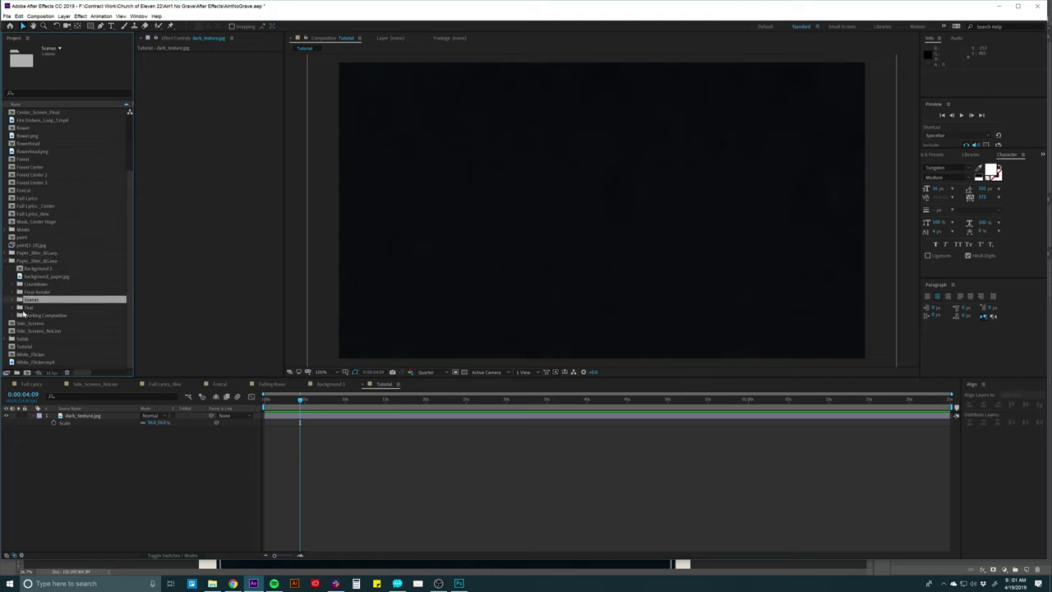
pyautogui.click(25, 269)
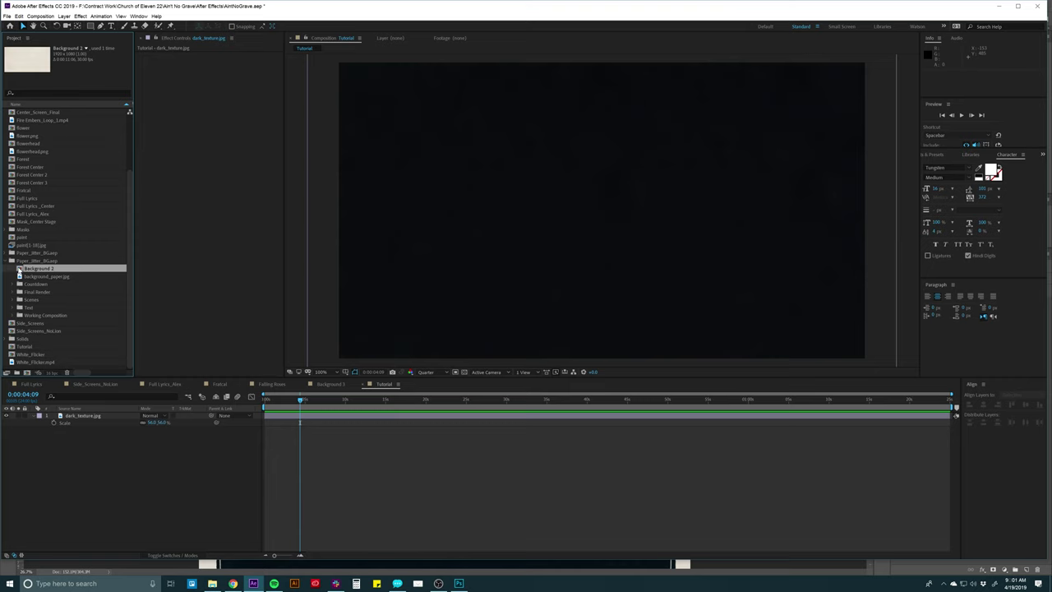
pyautogui.doubleClick(18, 270)
# Examine how the background_paper.jpg layers are staggered along the Background 2 timeline
pyautogui.scroll(-10, 384, 466)
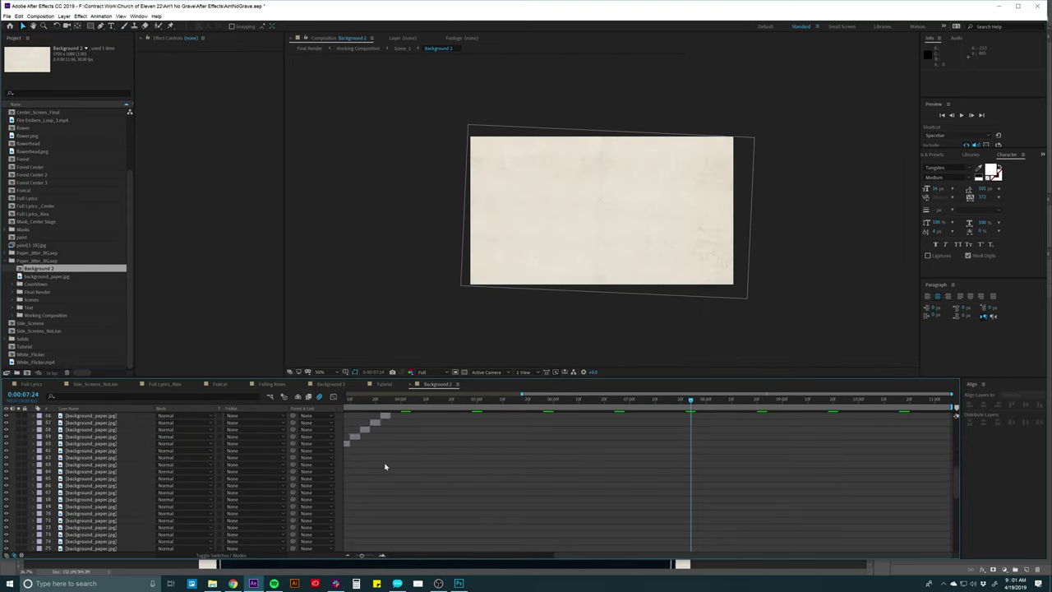
pyautogui.scroll(8, 383, 466)
pyautogui.click(586, 234)
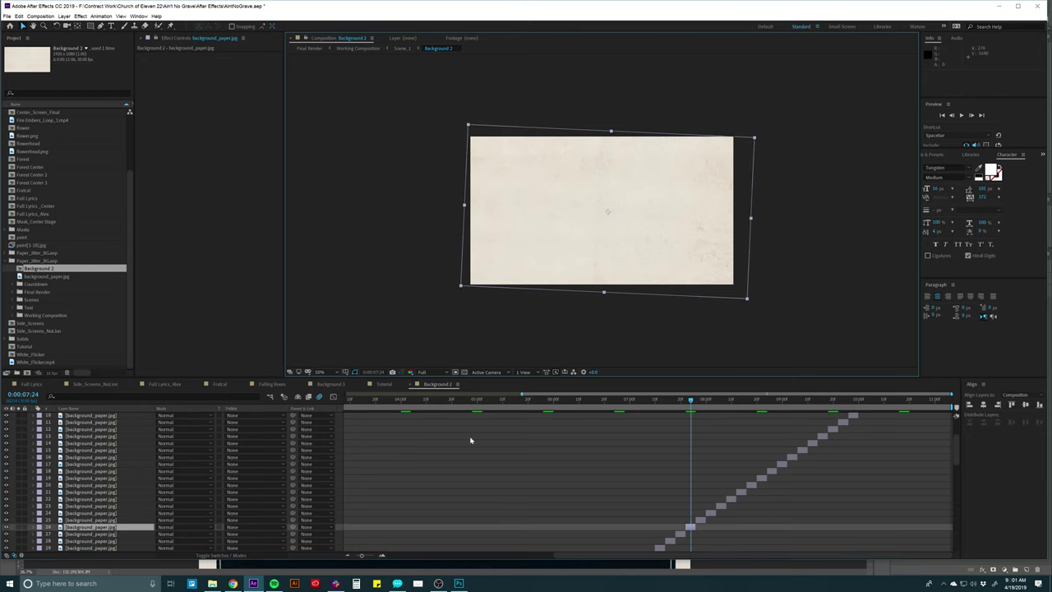
pyautogui.scroll(-15, 435, 493)
pyautogui.moveTo(567, 556); pyautogui.dragTo(396, 557)
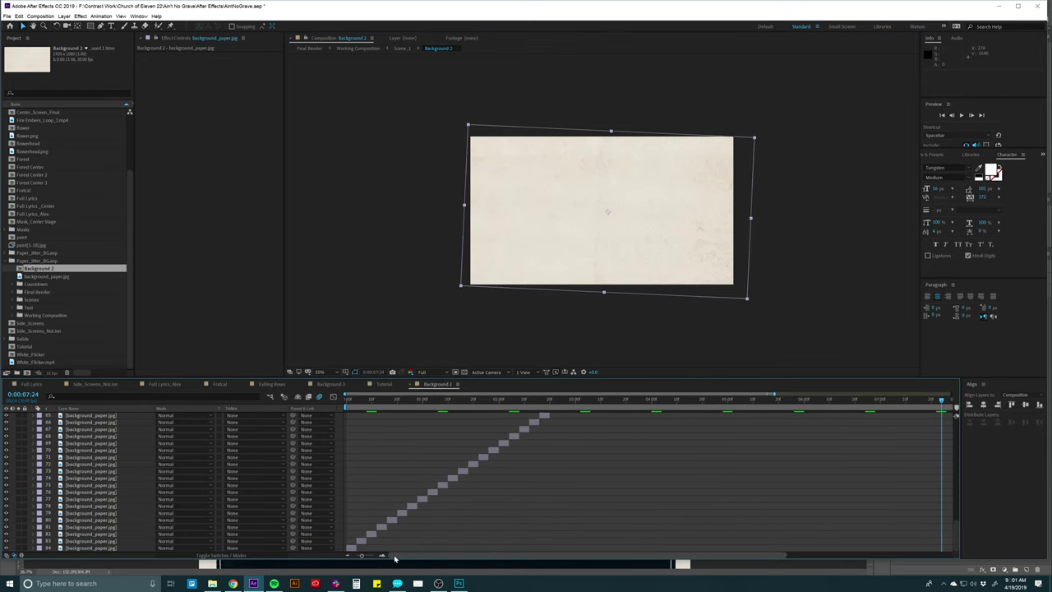
# Play the Background 2 composition from near its start, viewing the paper texture at 100%
pyautogui.click(353, 401)
pyautogui.press('space')
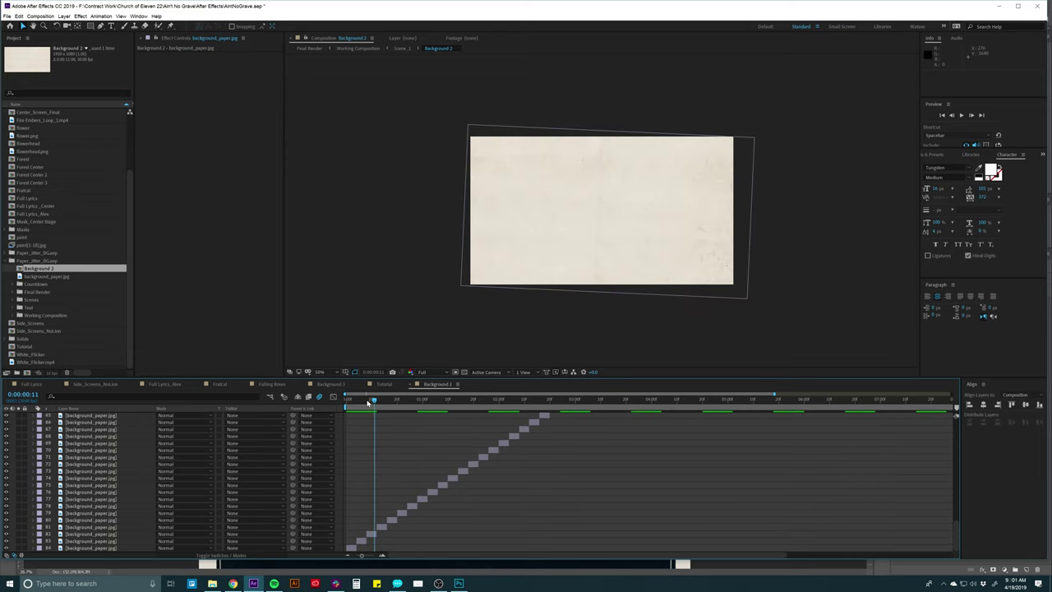
pyautogui.moveTo(379, 400)
pyautogui.mouseDown()
pyautogui.moveTo(406, 400)
pyautogui.moveTo(367, 400)
pyautogui.mouseUp()
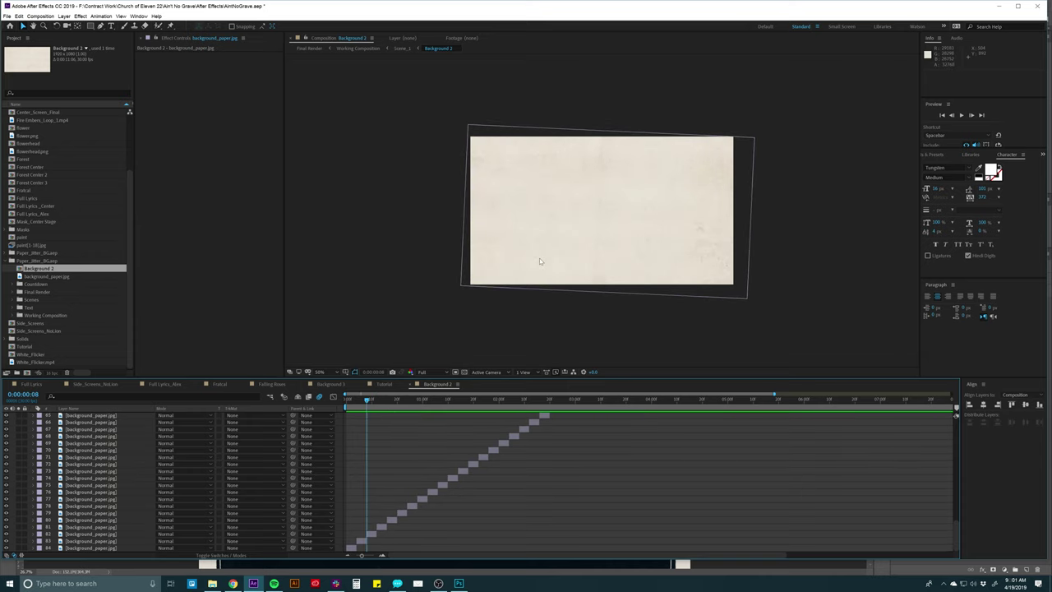
pyautogui.click(354, 401)
pyautogui.scroll(4, 484, 296)
pyautogui.scroll(-1, 484, 294)
pyautogui.press('space')
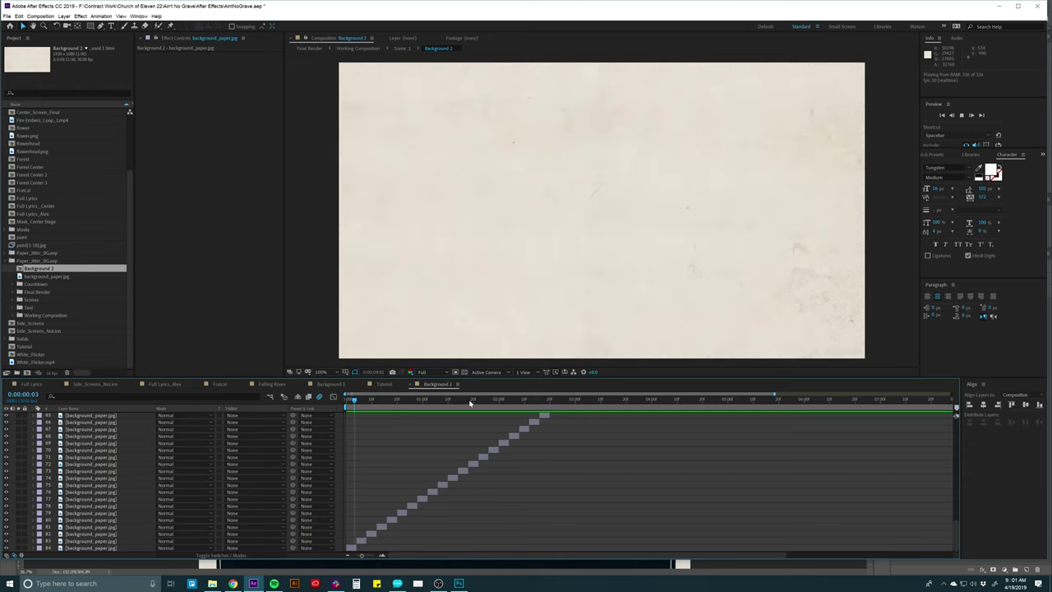
pyautogui.press('space')
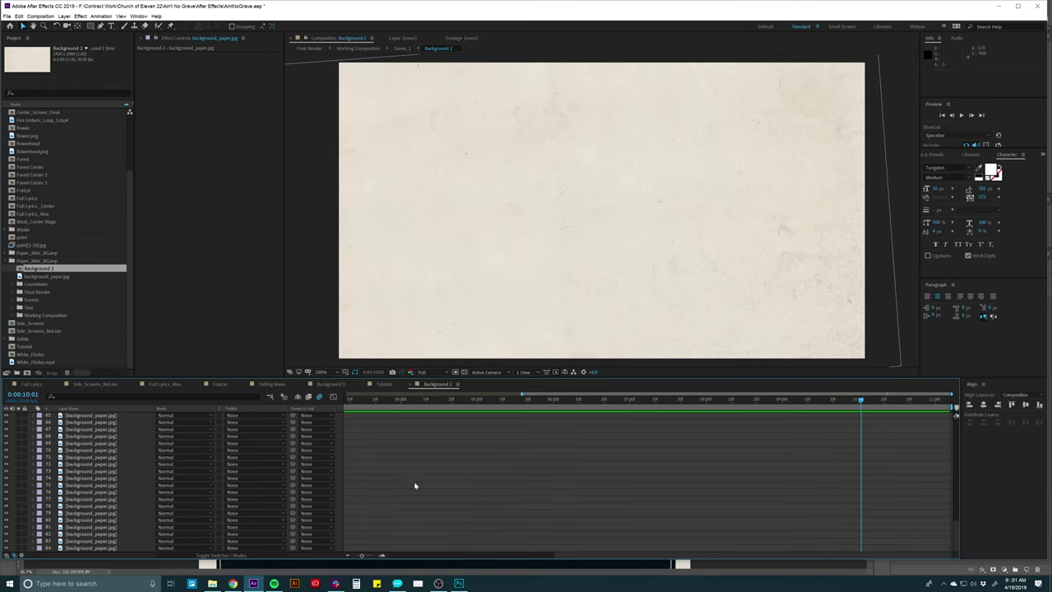
# Select the earliest background_paper.jpg layer and scrub from its start to the beginning of the following layer
pyautogui.hscroll(-10, 402, 472)
pyautogui.click(349, 400)
pyautogui.click(352, 547)
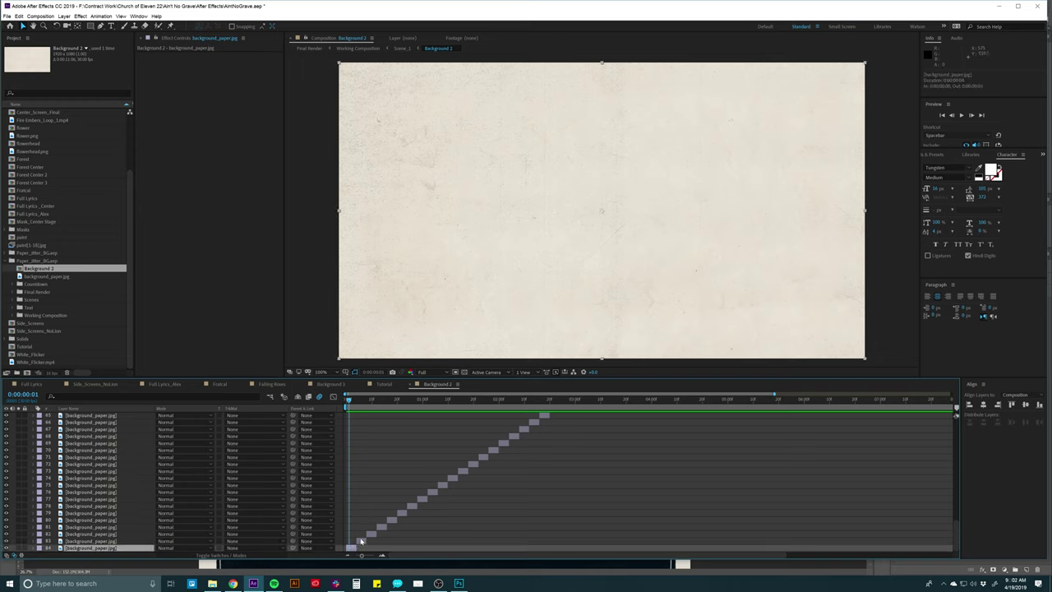
pyautogui.moveTo(349, 400); pyautogui.dragTo(358, 404)
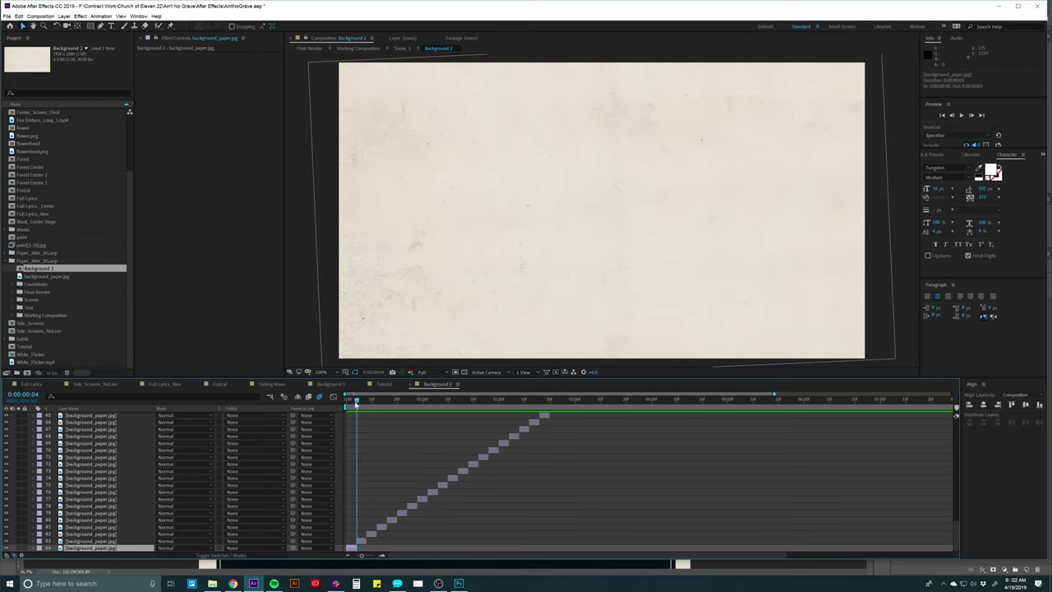
# Select the second-earliest background_paper.jpg layer and scrub across its end to compare its orientation with the following layer
pyautogui.moveTo(356, 401); pyautogui.dragTo(366, 402)
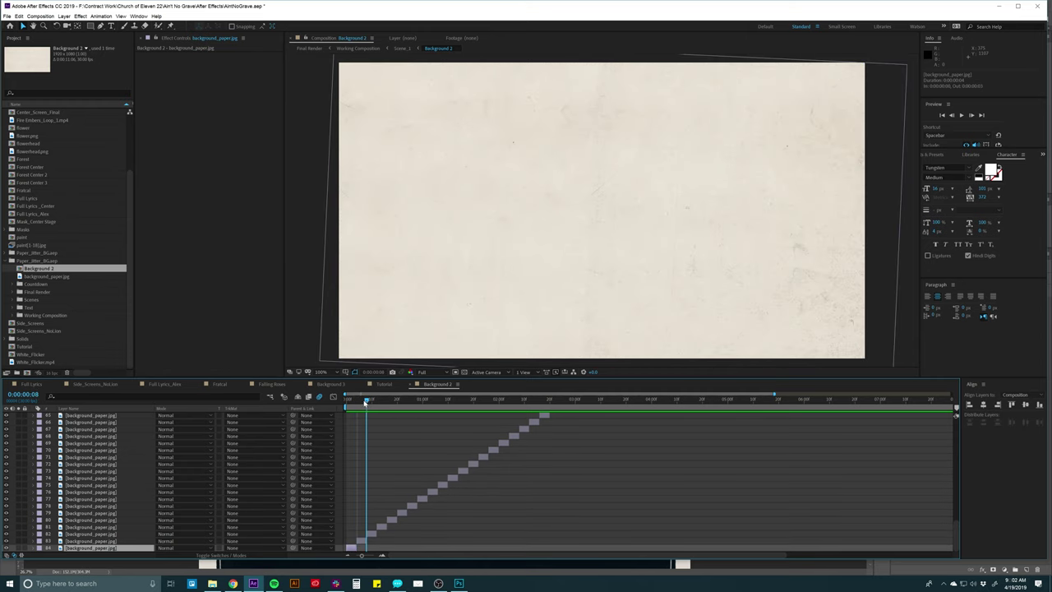
pyautogui.click(364, 542)
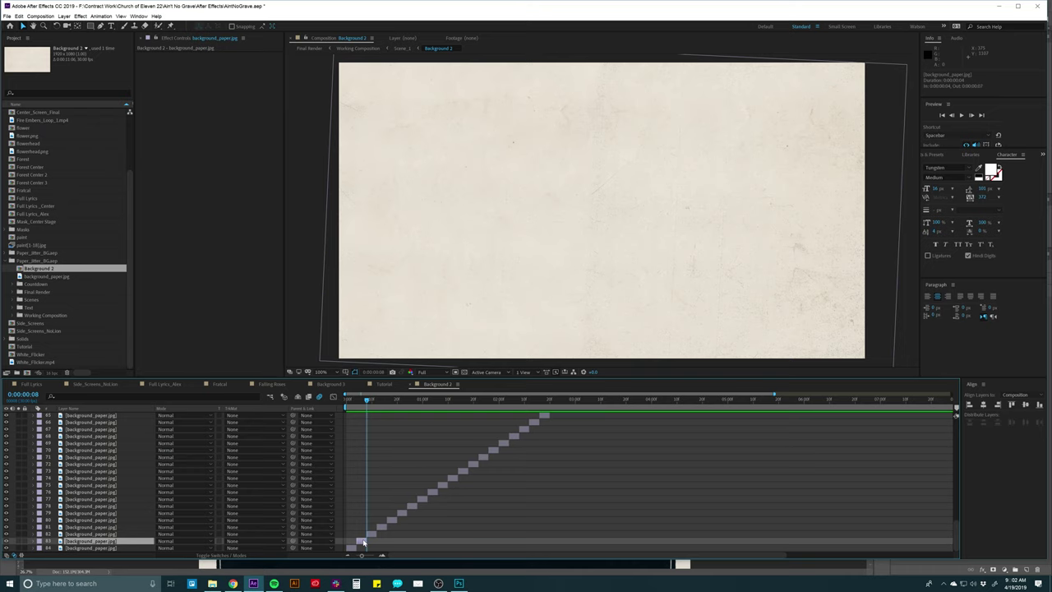
pyautogui.moveTo(366, 402); pyautogui.dragTo(364, 402)
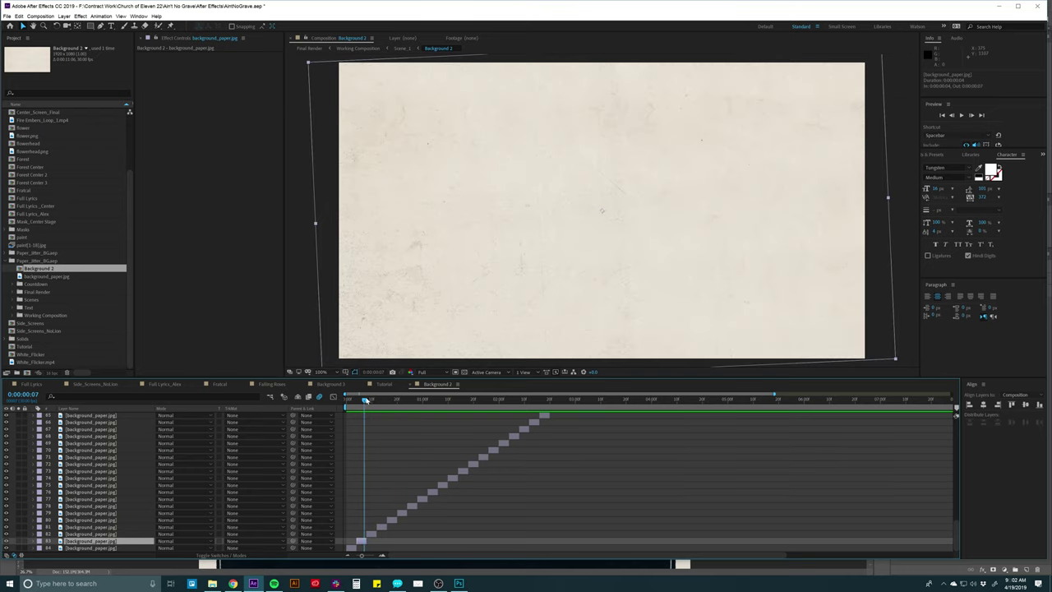
# Try rotating the selected background_paper.jpg layer freehand and check its Flip Horizontal and Flip Vertical transform options
pyautogui.press('w')
pyautogui.moveTo(408, 156); pyautogui.dragTo(720, 252)
pyautogui.moveTo(674, 282); pyautogui.dragTo(621, 201)
pyautogui.rightClick(572, 170)
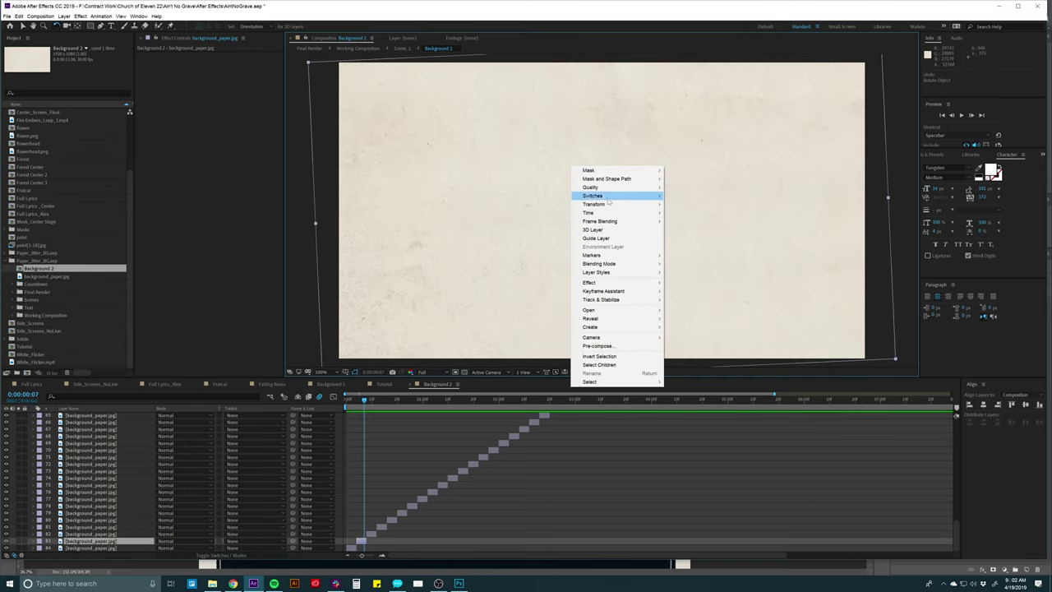
pyautogui.moveTo(609, 207)
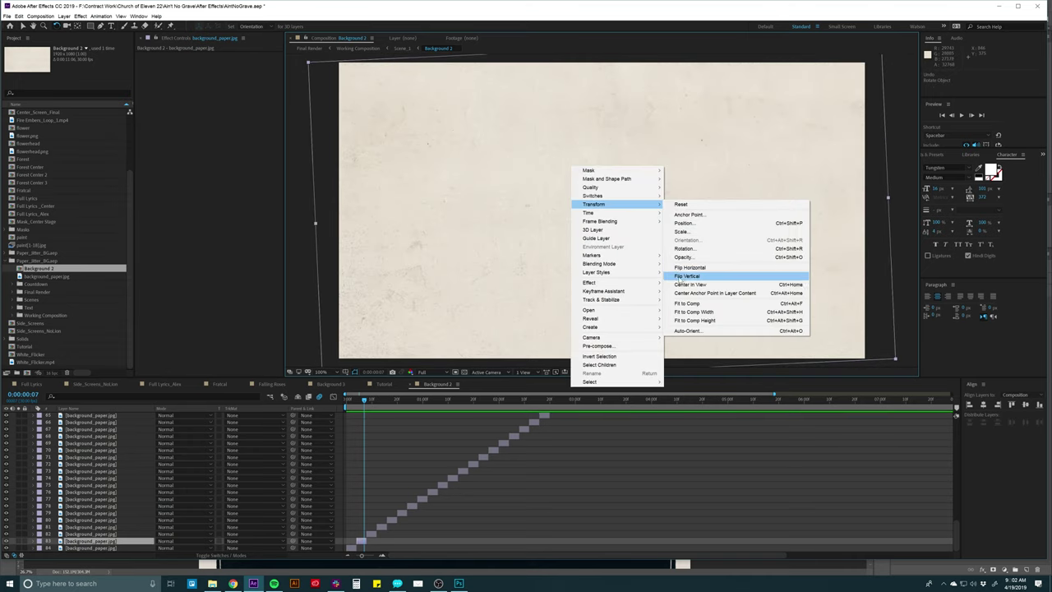
pyautogui.click(473, 255)
pyautogui.moveTo(366, 400); pyautogui.dragTo(458, 399)
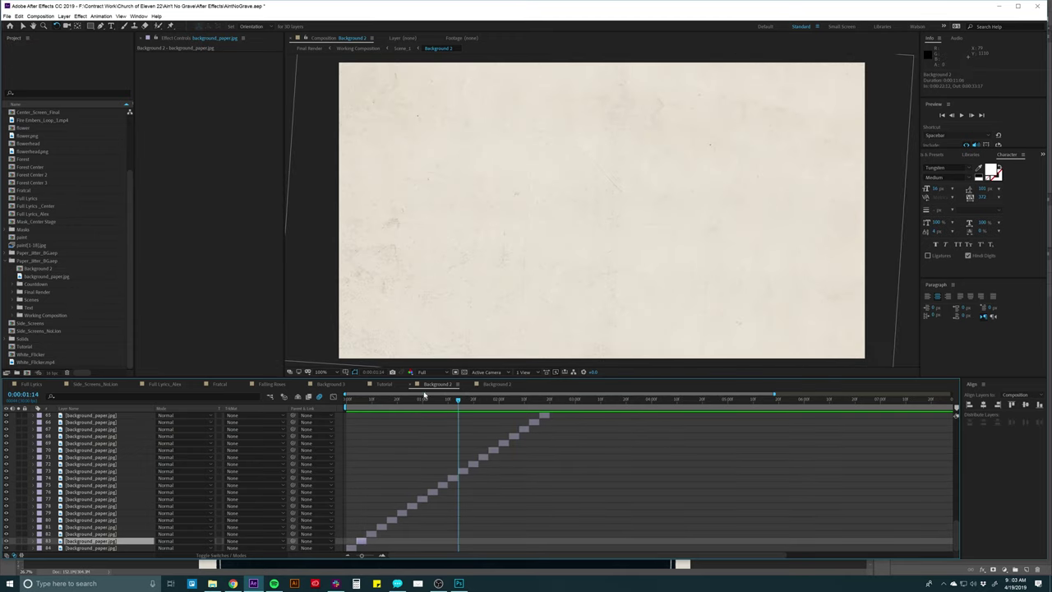
# Open the Tutorial composition and expand the first Paper_Jitter_BG.aep folder in the project
pyautogui.click(382, 385)
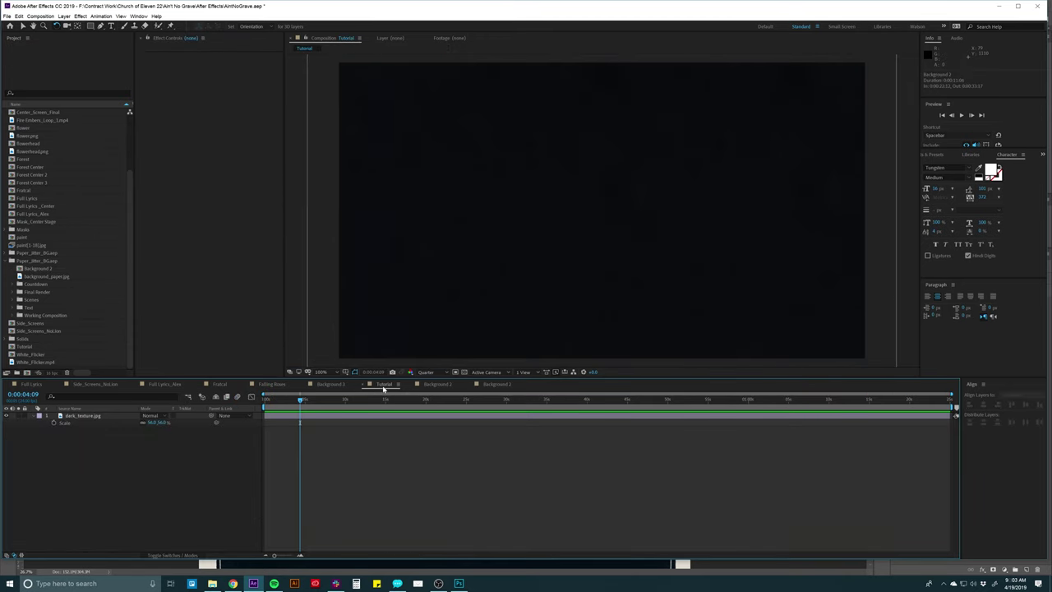
pyautogui.click(81, 417)
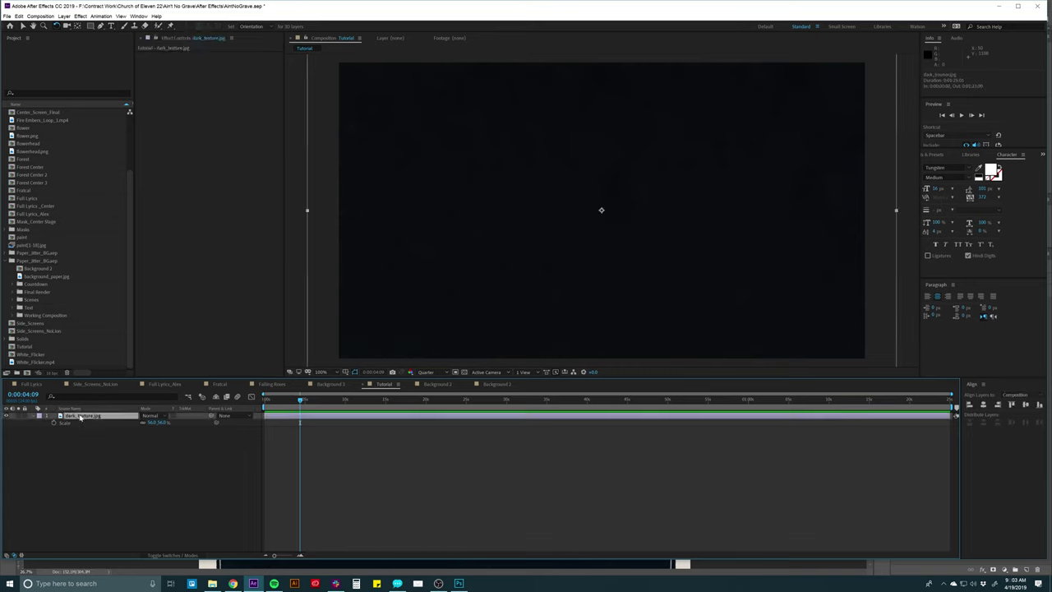
pyautogui.click(11, 262)
pyautogui.click(16, 252)
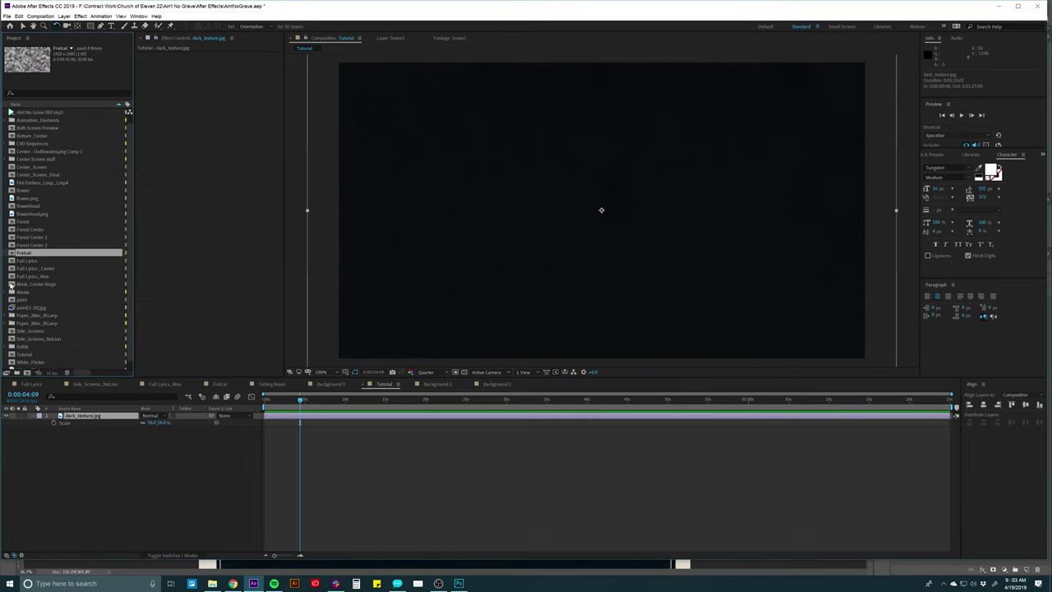
pyautogui.click(11, 315)
pyautogui.click(9, 316)
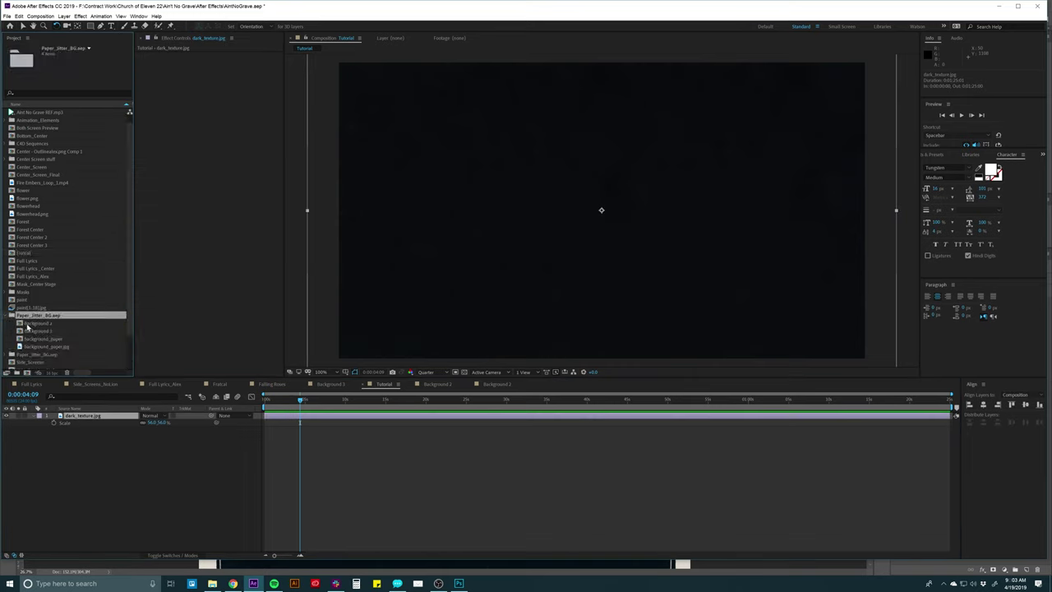
# Add the Background 3 composition above dark_texture.jpg in Tutorial and set the preview resolution to Full
pyautogui.click(24, 332)
pyautogui.click(33, 331)
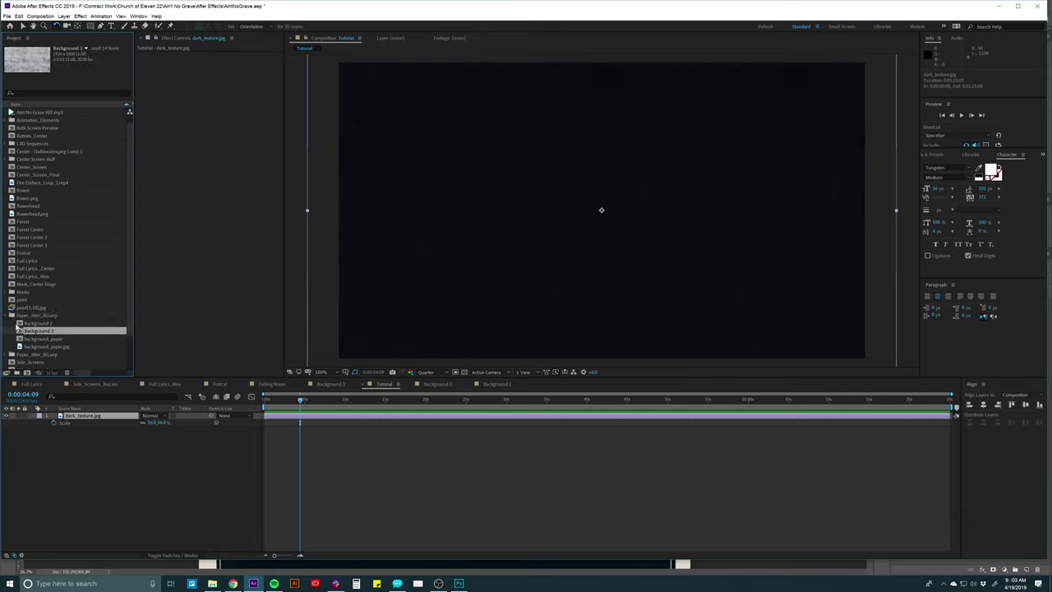
pyautogui.moveTo(20, 331); pyautogui.dragTo(73, 415)
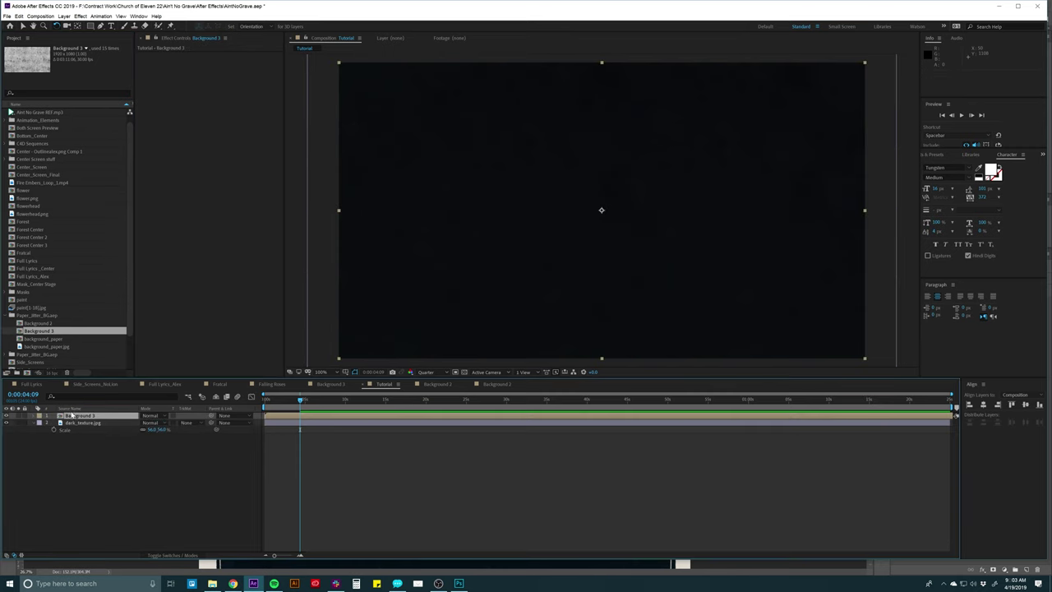
pyautogui.hotkey('ctrl', 'j')
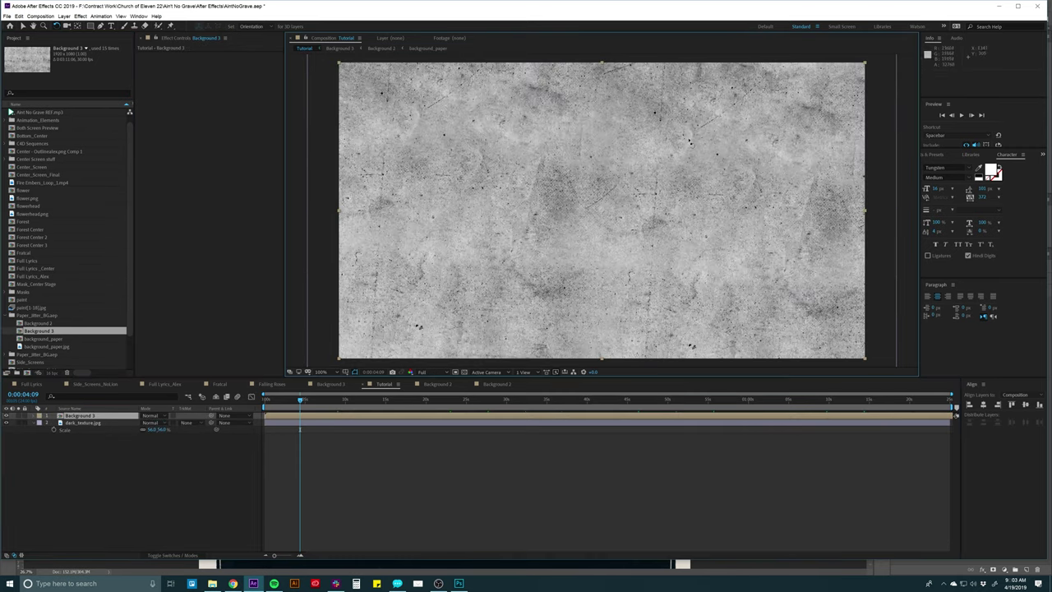
# Inspect the nested Background 3 and Background 2 compositions, and scrub the jittering grey texture there and in Tutorial
pyautogui.doubleClick(311, 419)
pyautogui.click(298, 417)
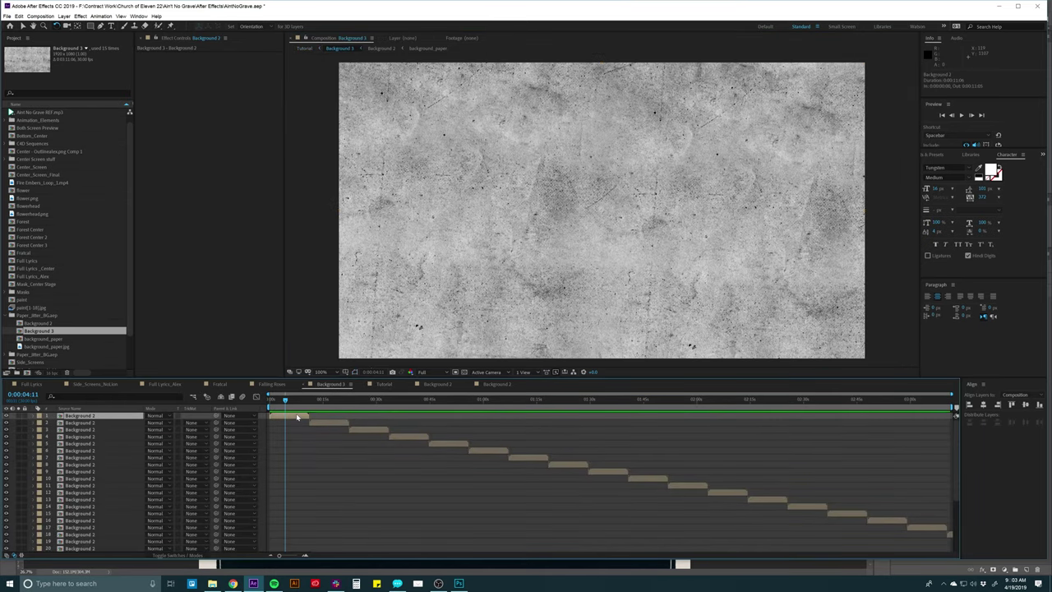
pyautogui.doubleClick(293, 417)
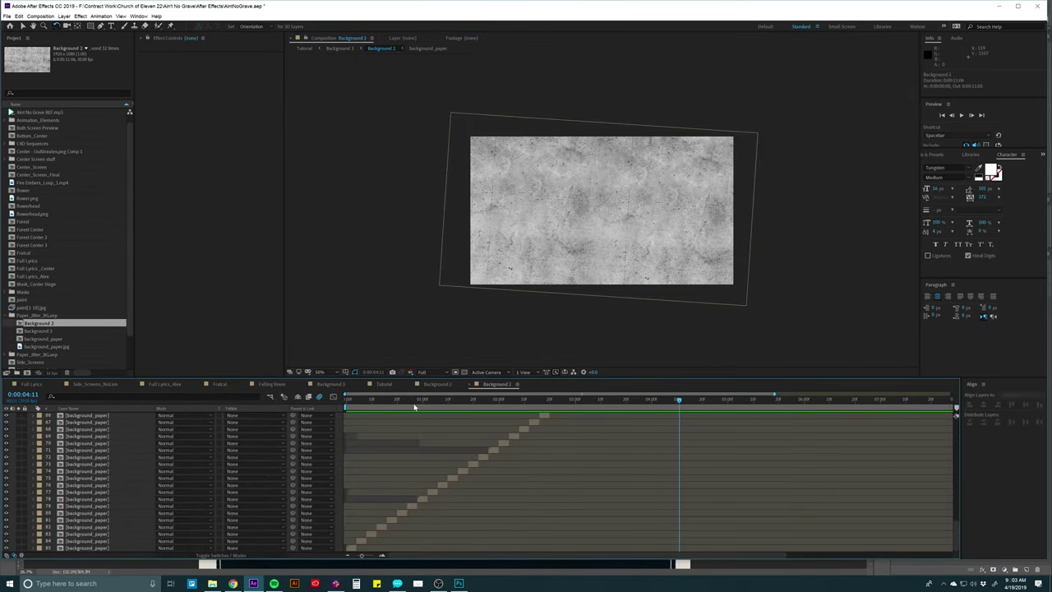
pyautogui.moveTo(370, 400); pyautogui.dragTo(520, 400)
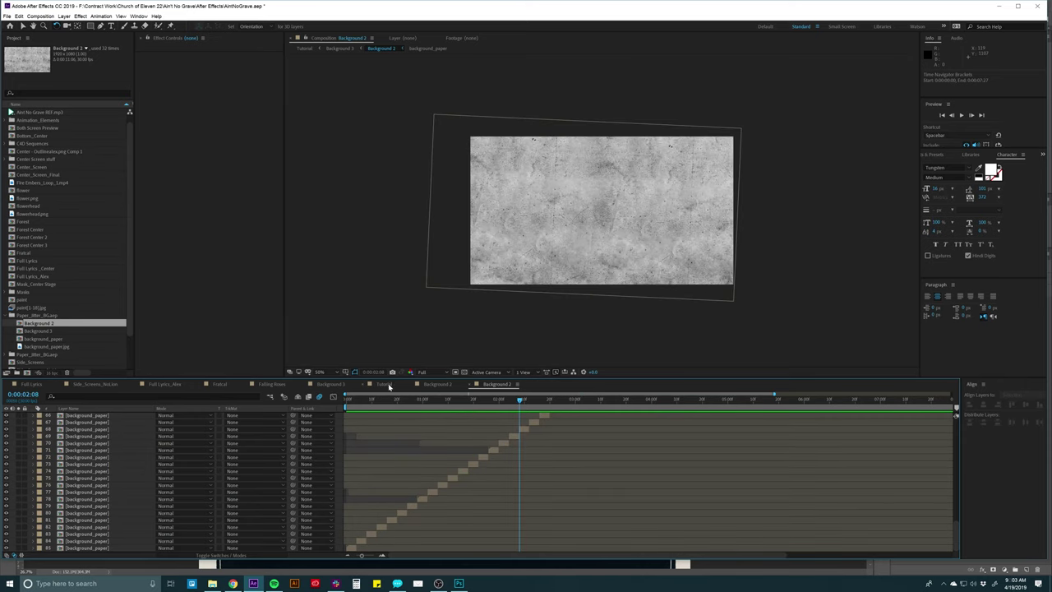
pyautogui.click(389, 386)
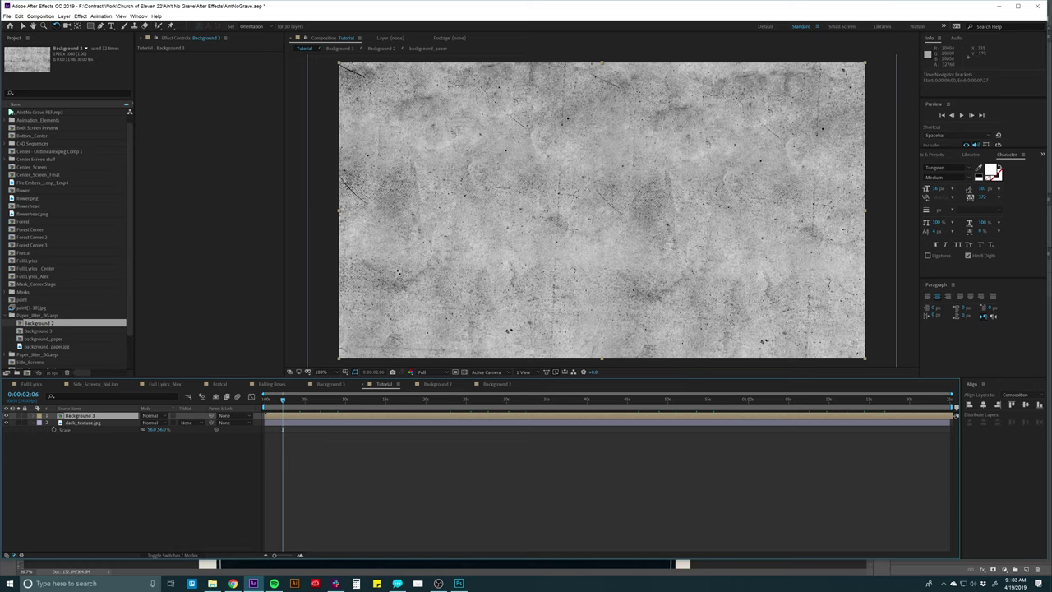
pyautogui.moveTo(285, 401); pyautogui.dragTo(294, 402)
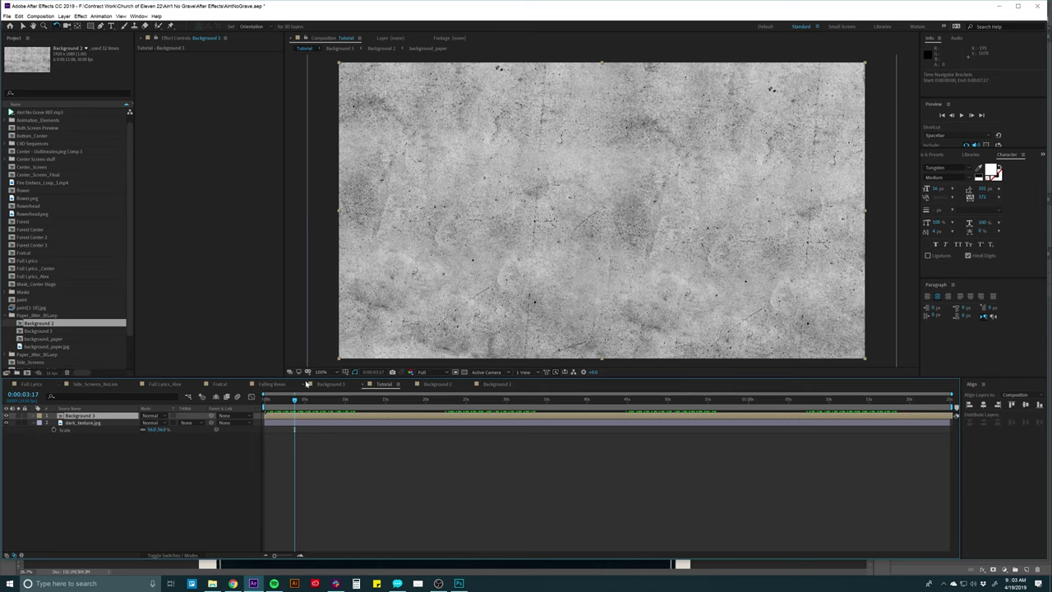
# Copy the full-length Divide and Multiply Background 3 layers from Side_Screens_NoLion into the Tutorial composition
pyautogui.click(96, 384)
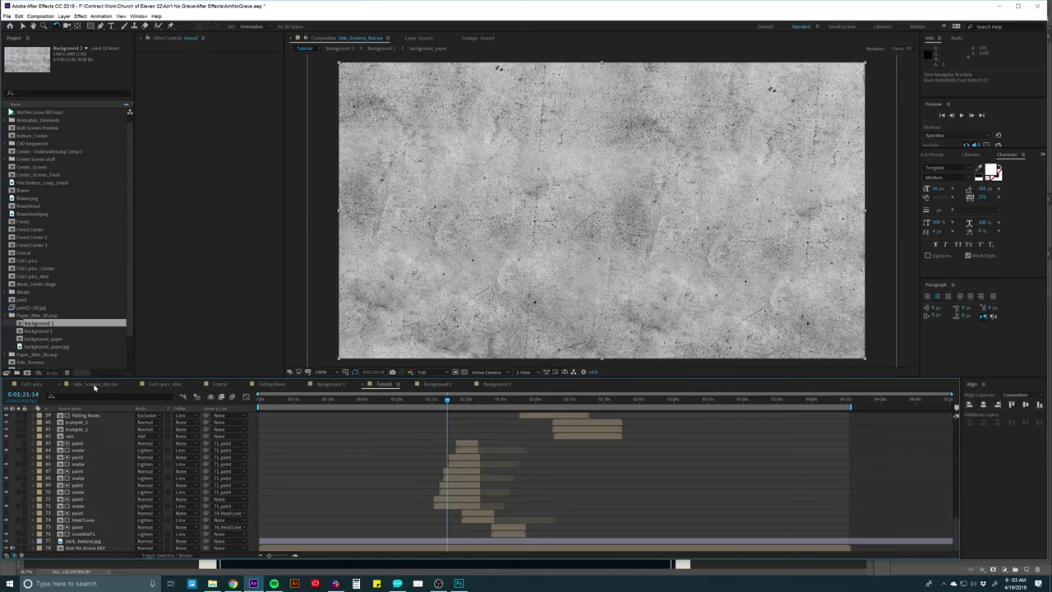
pyautogui.click(95, 444)
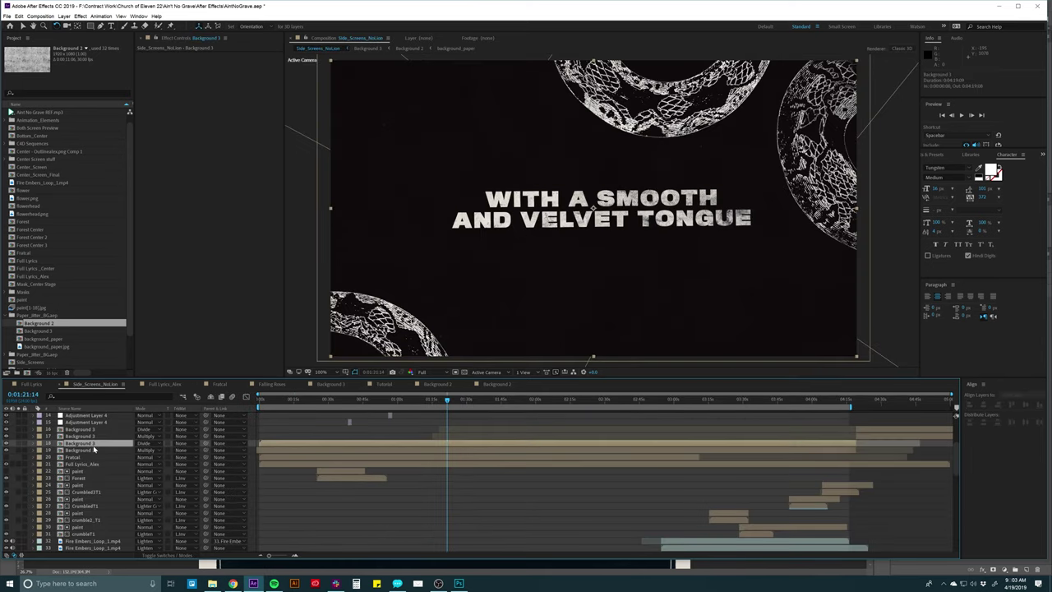
pyautogui.click(93, 450)
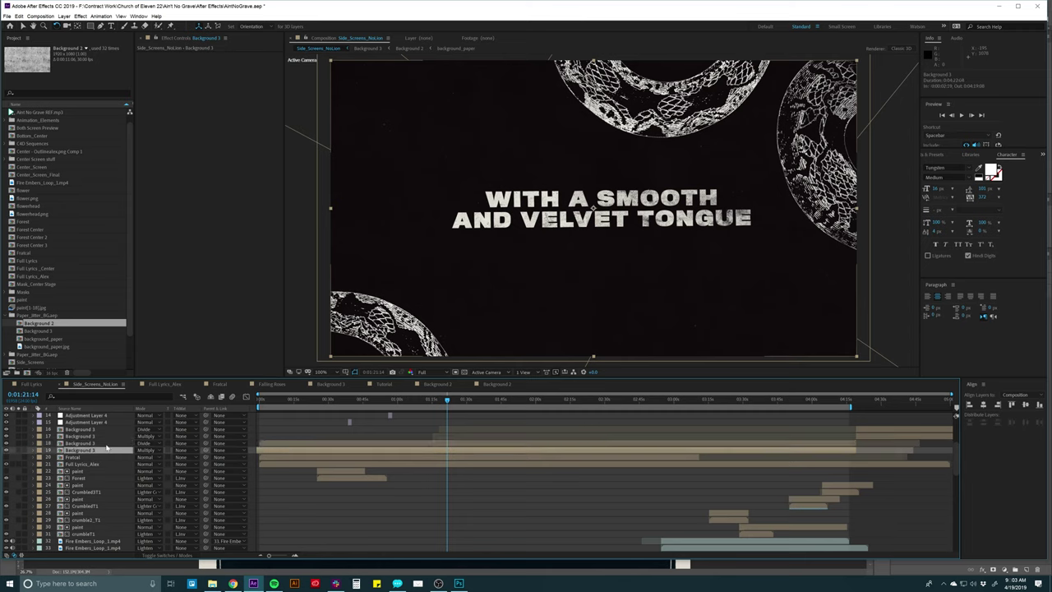
pyautogui.keyDown('shift'); pyautogui.click(107, 445); pyautogui.keyUp('shift')
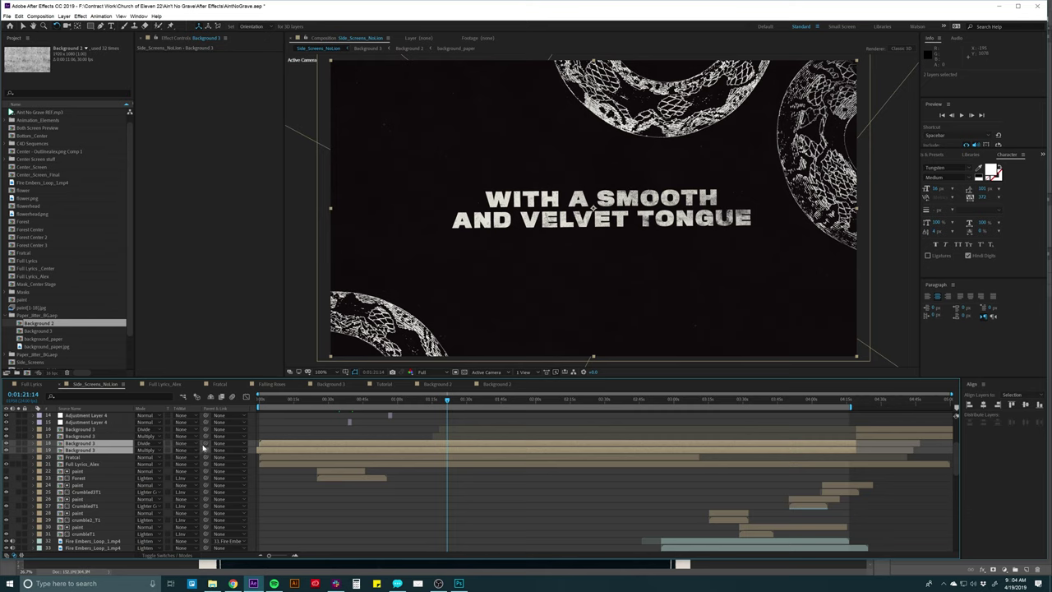
pyautogui.hotkey('ctrl', 'c')
pyautogui.click(382, 383)
pyautogui.hotkey('ctrl', 'v')
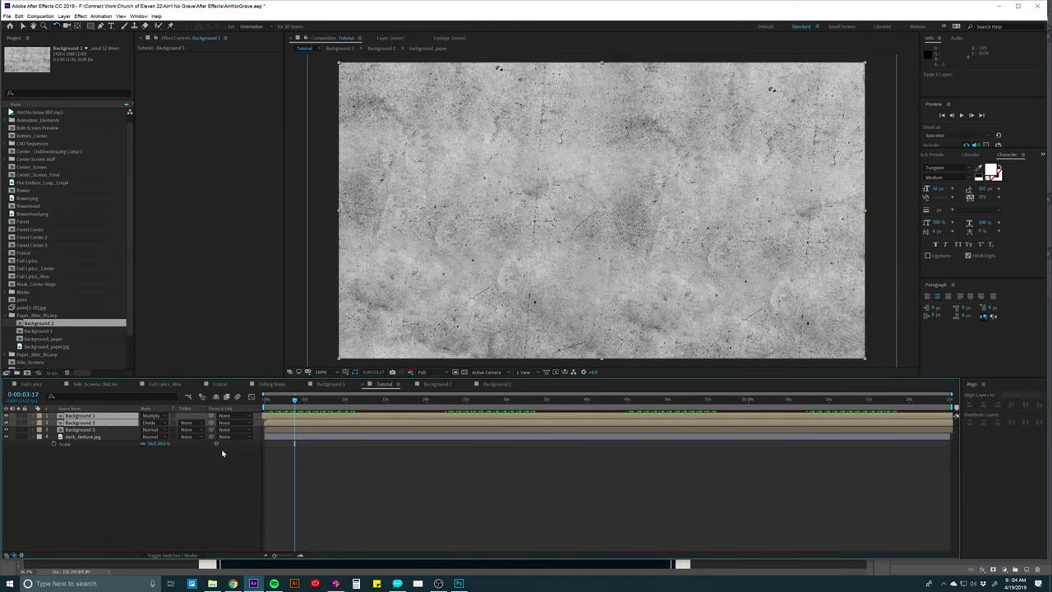
# Preview the two pasted Background 3 layers at 200% with the Normal-mode one hidden, and delete the pasted layers
pyautogui.click(8, 430)
pyautogui.click(115, 472)
pyautogui.moveTo(289, 404)
pyautogui.mouseDown()
pyautogui.moveTo(329, 399)
pyautogui.moveTo(275, 399)
pyautogui.moveTo(307, 401)
pyautogui.mouseUp()
pyautogui.scroll(1, 364, 324)
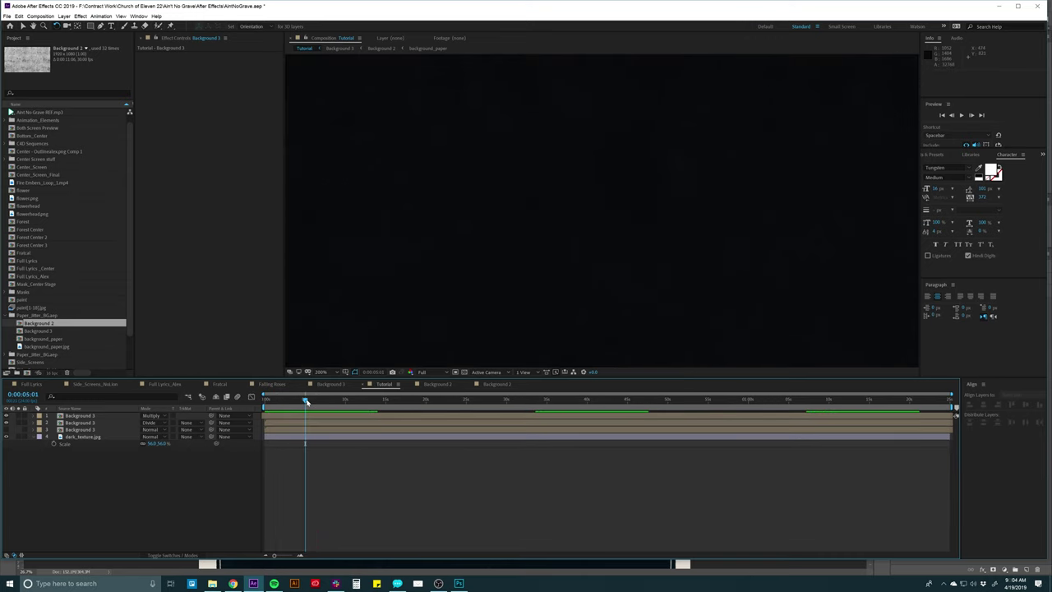
pyautogui.press('Delete')
# Set the blending mode of the remaining Background 3 layer to Multiply
pyautogui.click(89, 416)
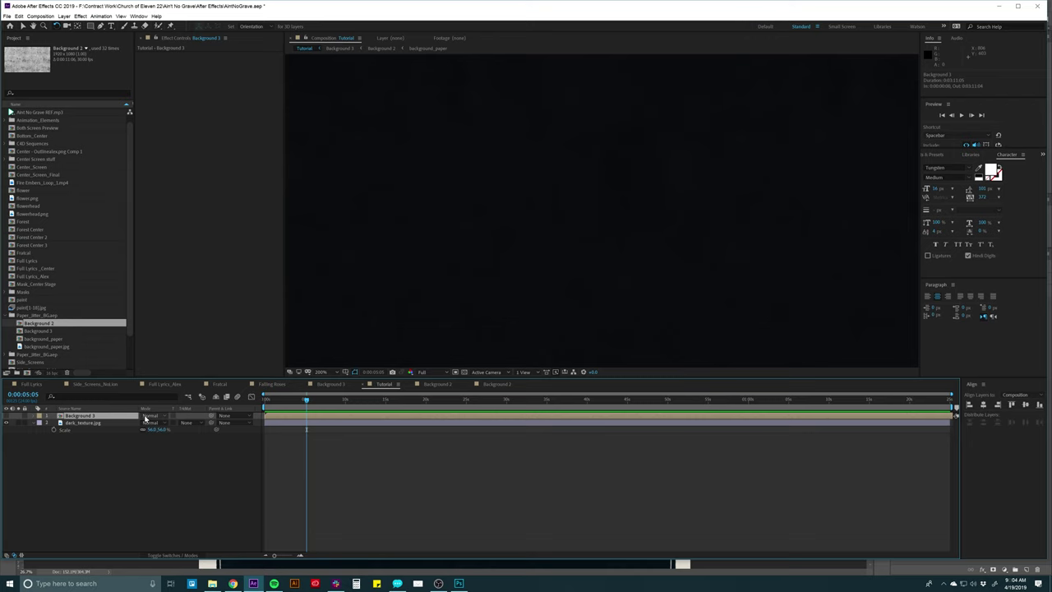
pyautogui.click(145, 416)
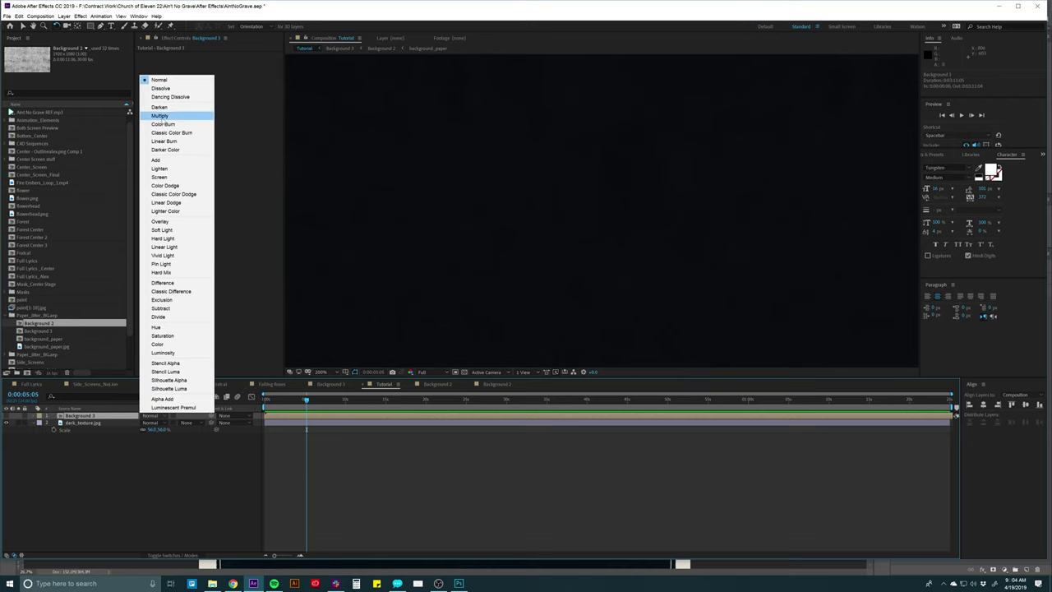
pyautogui.click(163, 115)
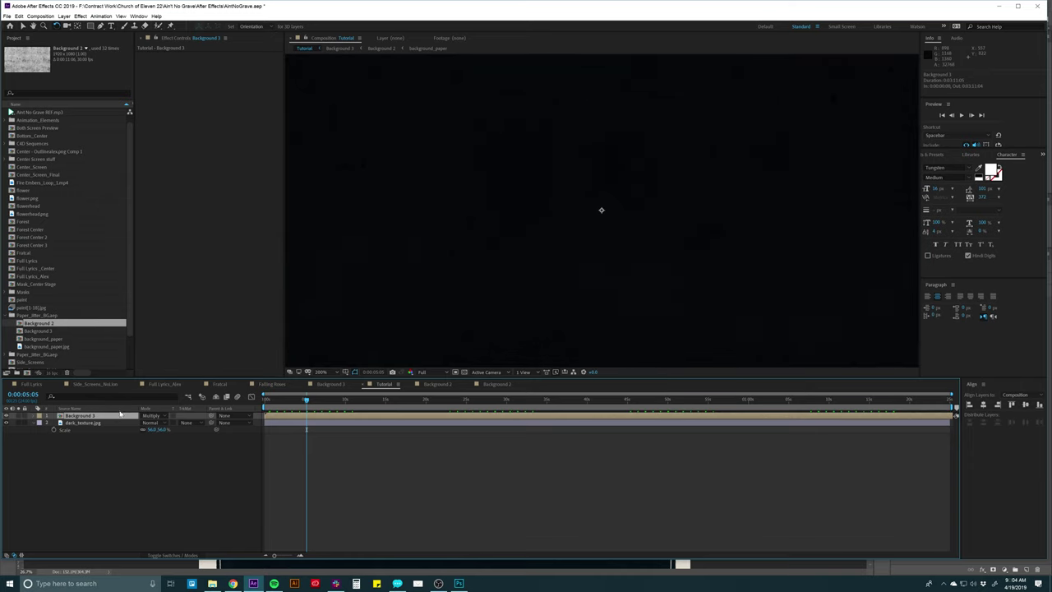
# Duplicate the Multiply Background 3 layer, set the copy's blending mode to Divide, and scrub through the blended texture
pyautogui.hotkey('ctrl', 'd')
pyautogui.click(150, 416)
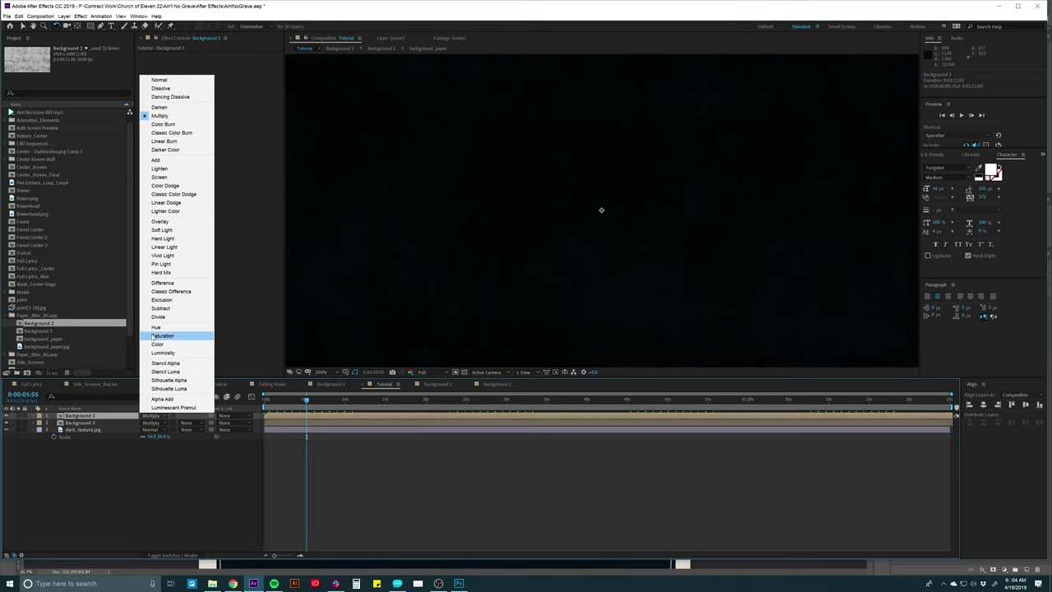
pyautogui.click(162, 317)
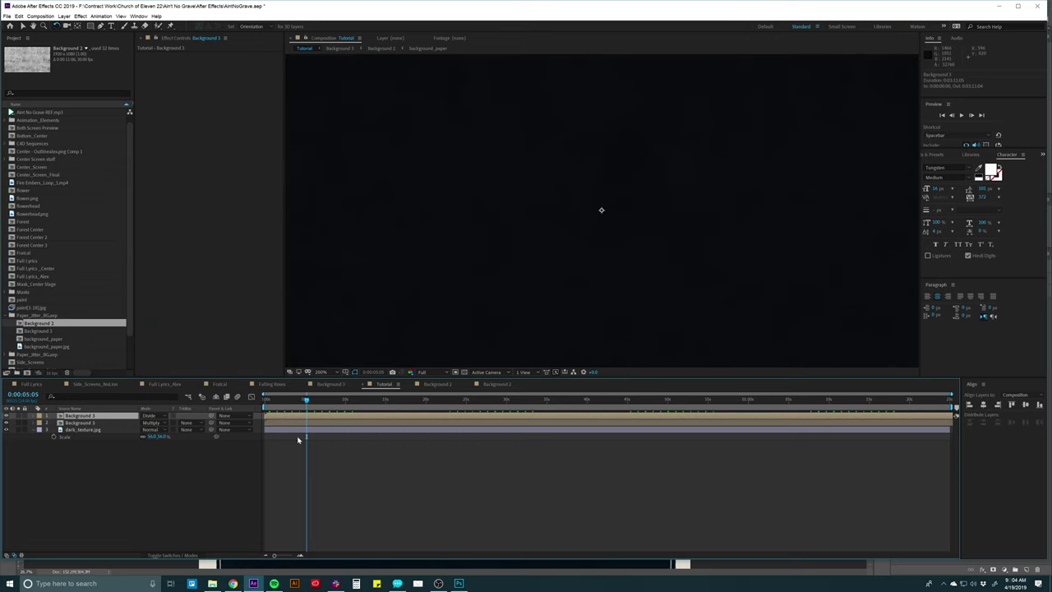
pyautogui.moveTo(305, 401); pyautogui.dragTo(359, 401)
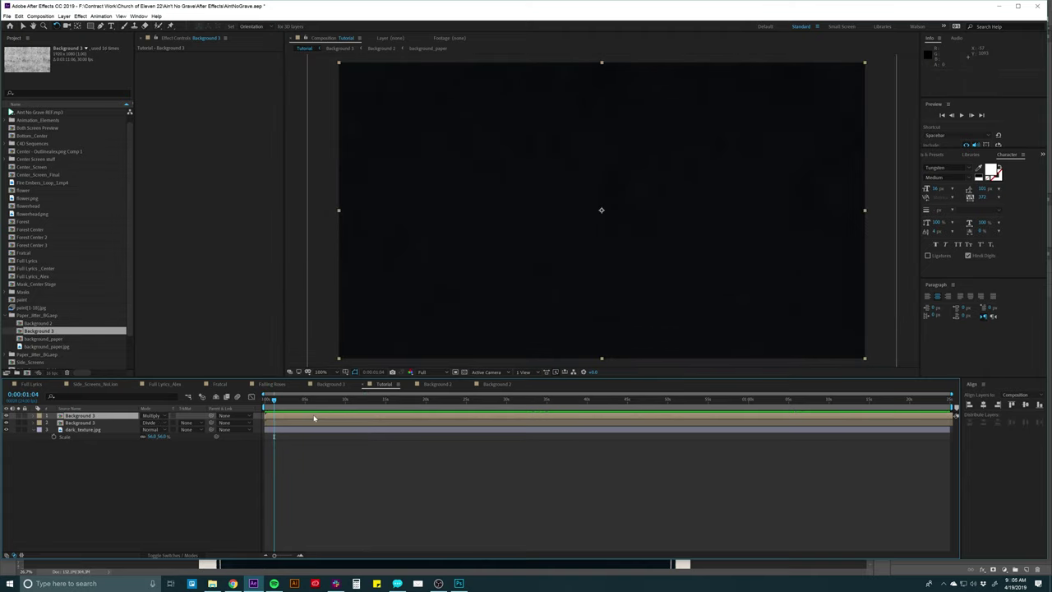
# Place the Divide Background 3 layer above the Multiply one, slide it about 11 frames earlier, and play the result
pyautogui.moveTo(141, 415); pyautogui.dragTo(149, 421)
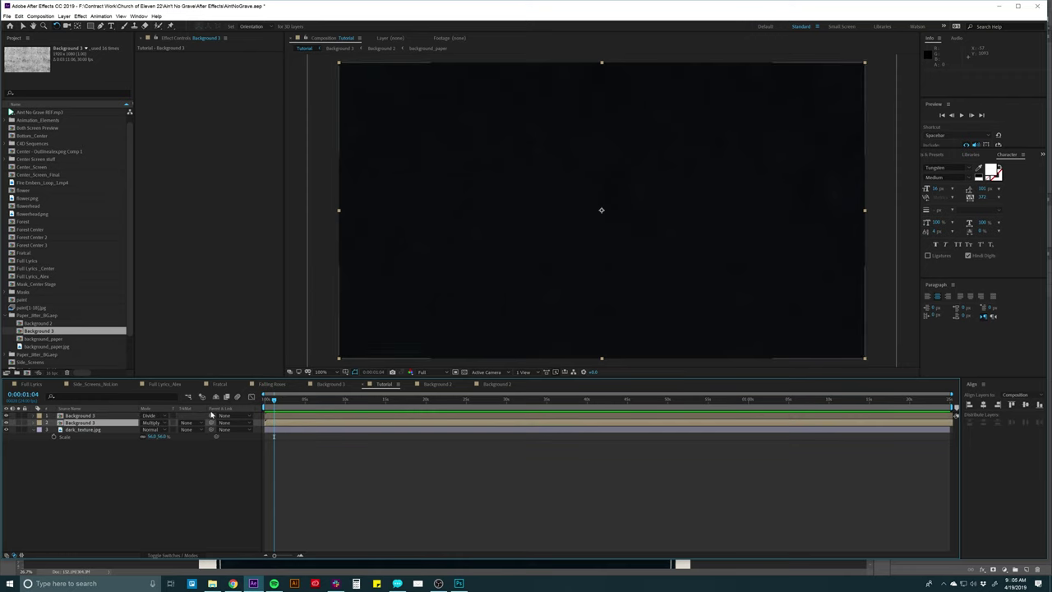
pyautogui.click(282, 417)
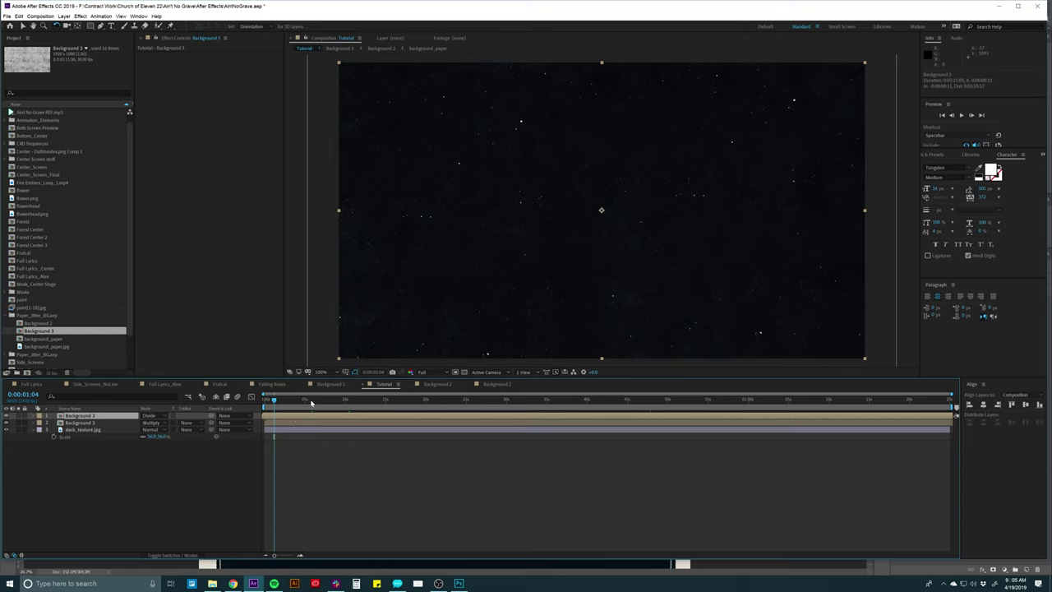
pyautogui.press('space')
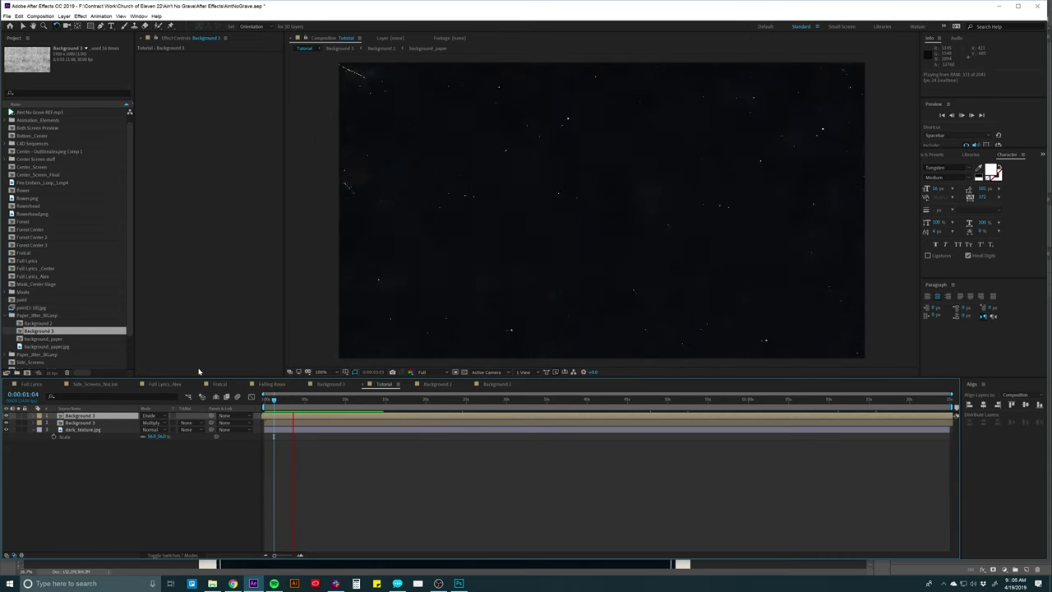
pyautogui.press('space')
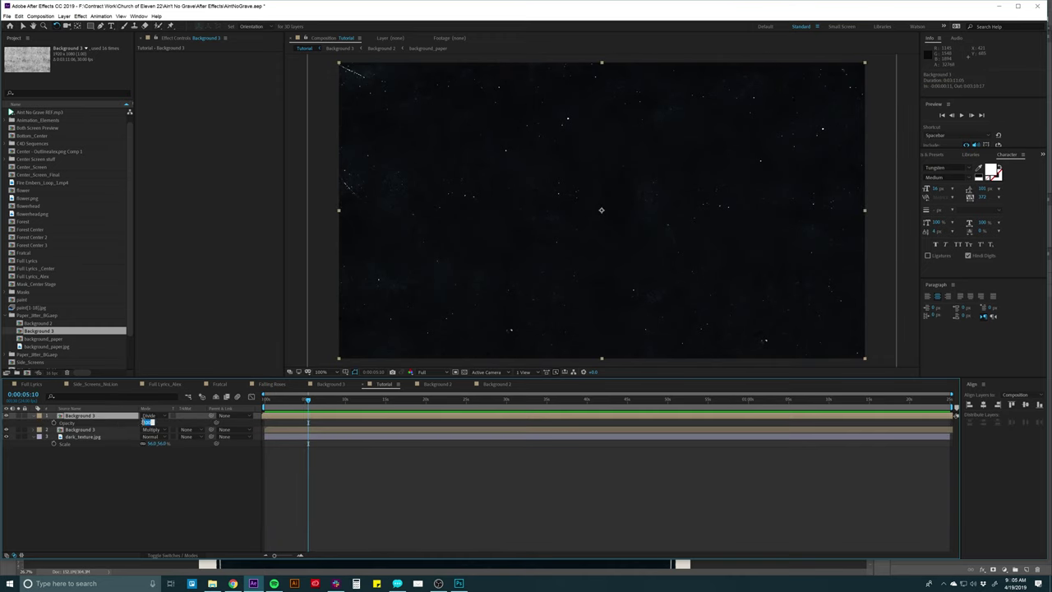
# Lower the opacity of the Multiply Background 3 layer and play the softened texture
pyautogui.click(98, 431)
pyautogui.press('t')
pyautogui.click(148, 436)
pyautogui.press('Return')
pyautogui.press('space')
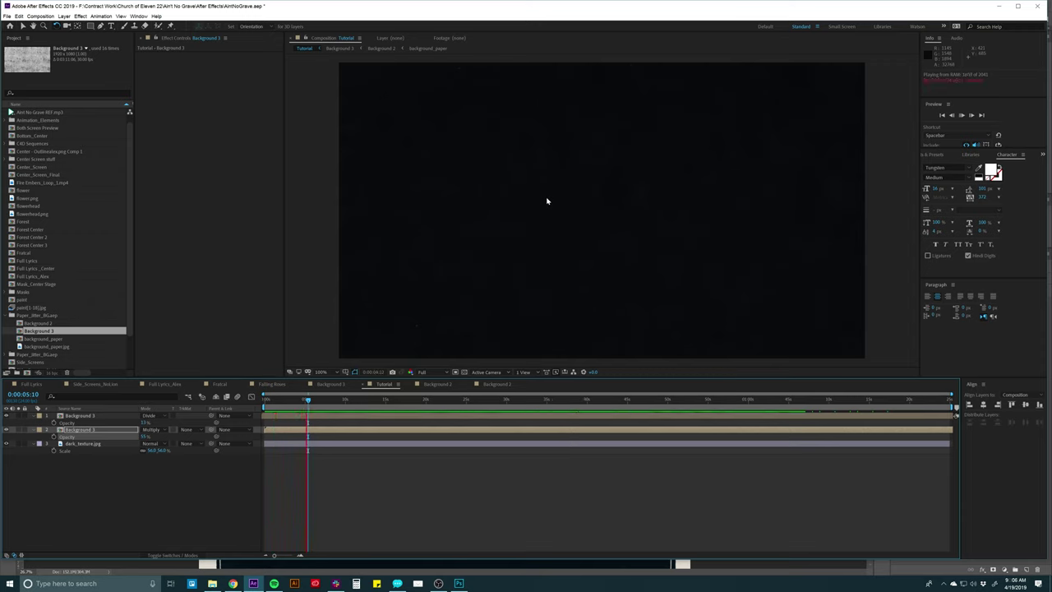
# Stop the playback and collapse the revealed properties of all three layers in the Tutorial composition
pyautogui.press('space')
pyautogui.click(348, 476)
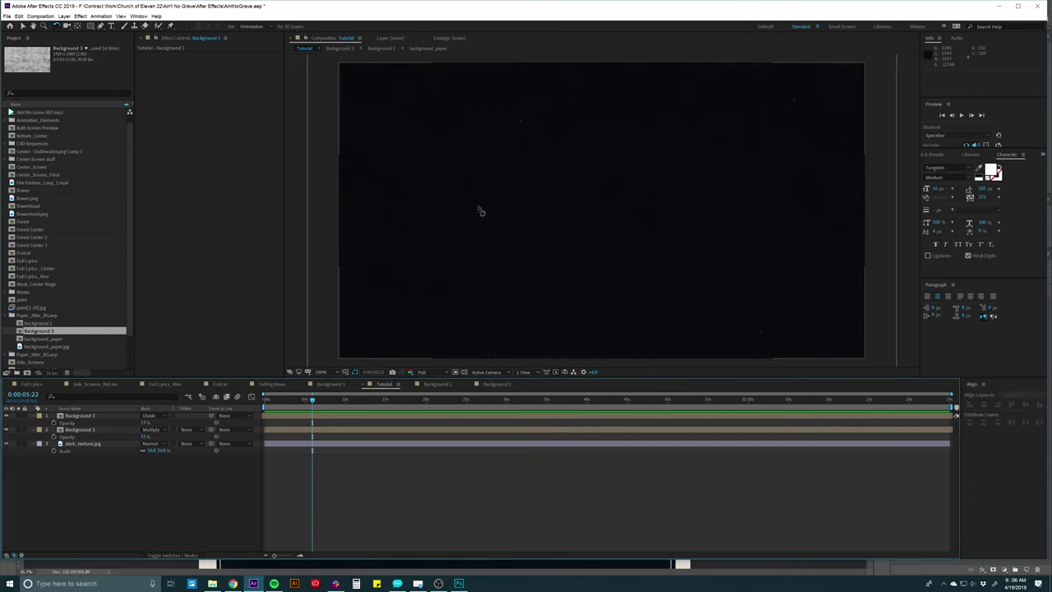
pyautogui.hotkey('ctrl', 'a')
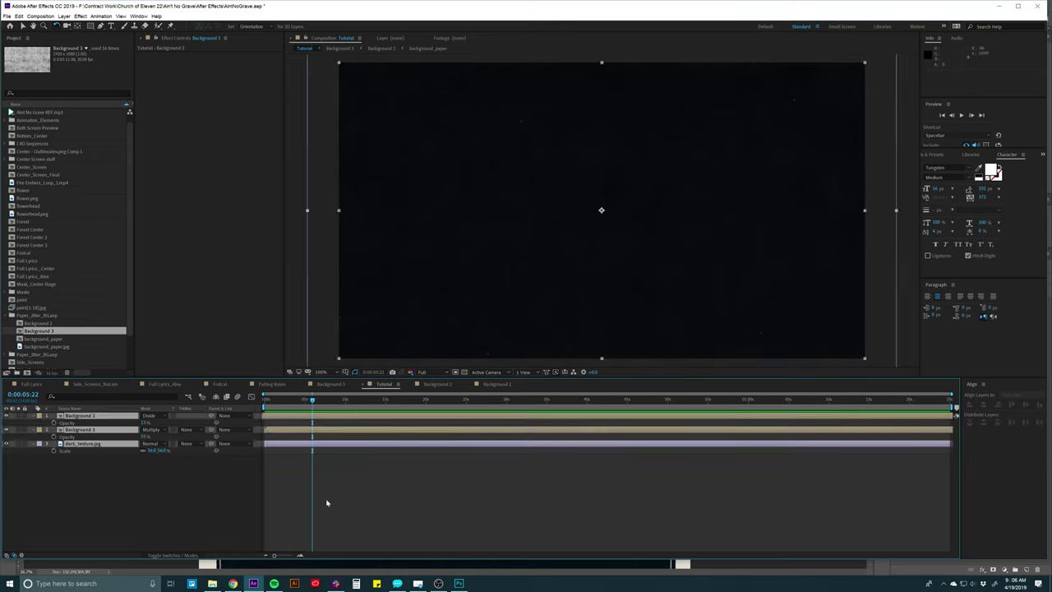
pyautogui.hotkey('ctrl', '`')
pyautogui.click(342, 477)
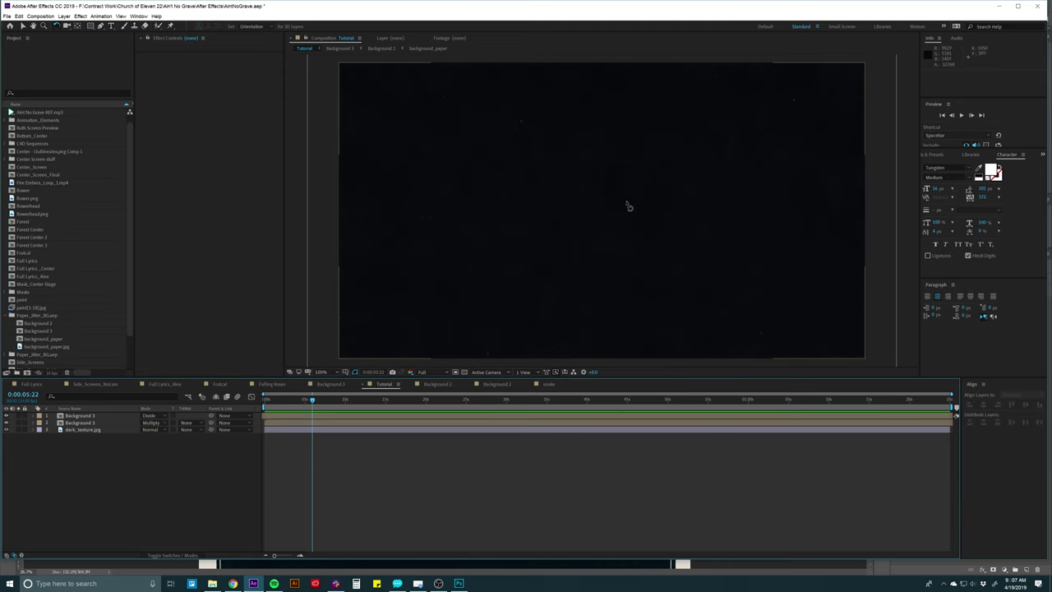
# Scrub through the Side_Screens_NoLion composition to review the lyric scenes, and open the flower composition
pyautogui.press('v')
pyautogui.click(109, 386)
pyautogui.moveTo(483, 400); pyautogui.dragTo(388, 401)
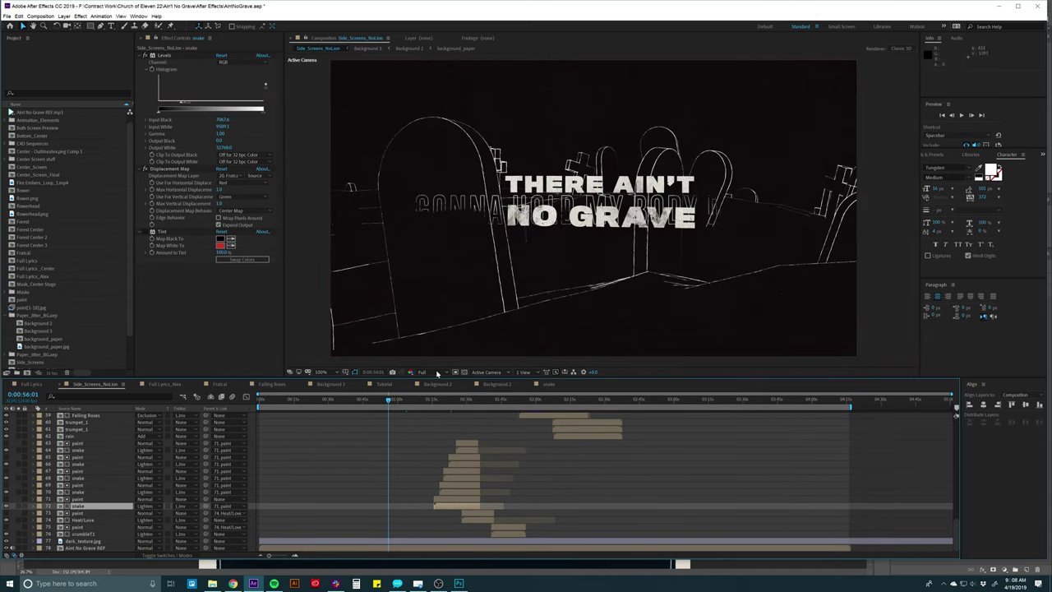
pyautogui.moveTo(389, 401); pyautogui.dragTo(344, 400)
pyautogui.doubleClick(23, 190)
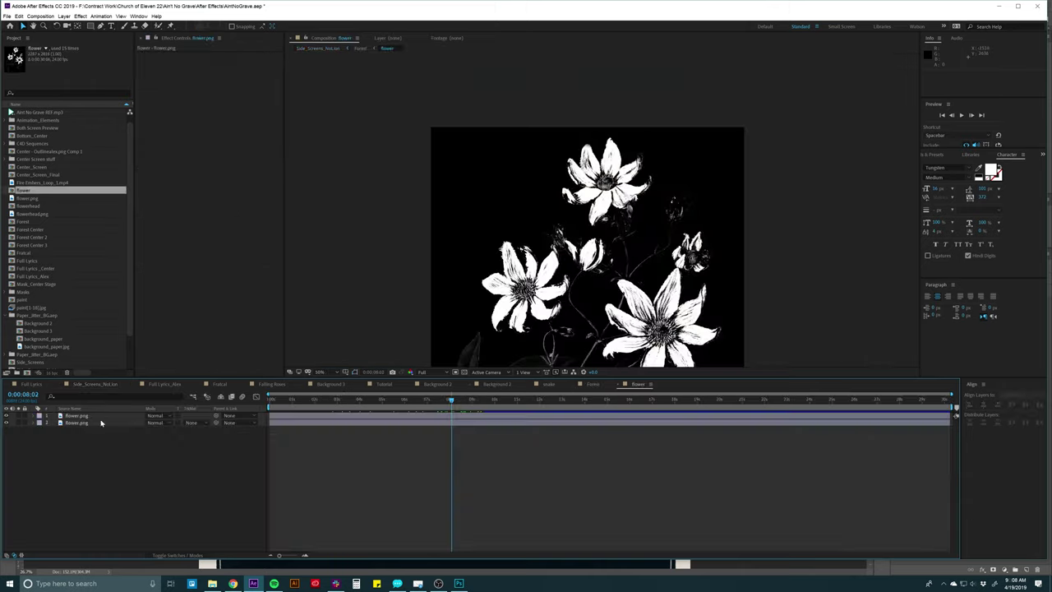
# Switch to File Explorer and view the original flower illustration in the Images folder of the project's Assets
pyautogui.press('super+e')
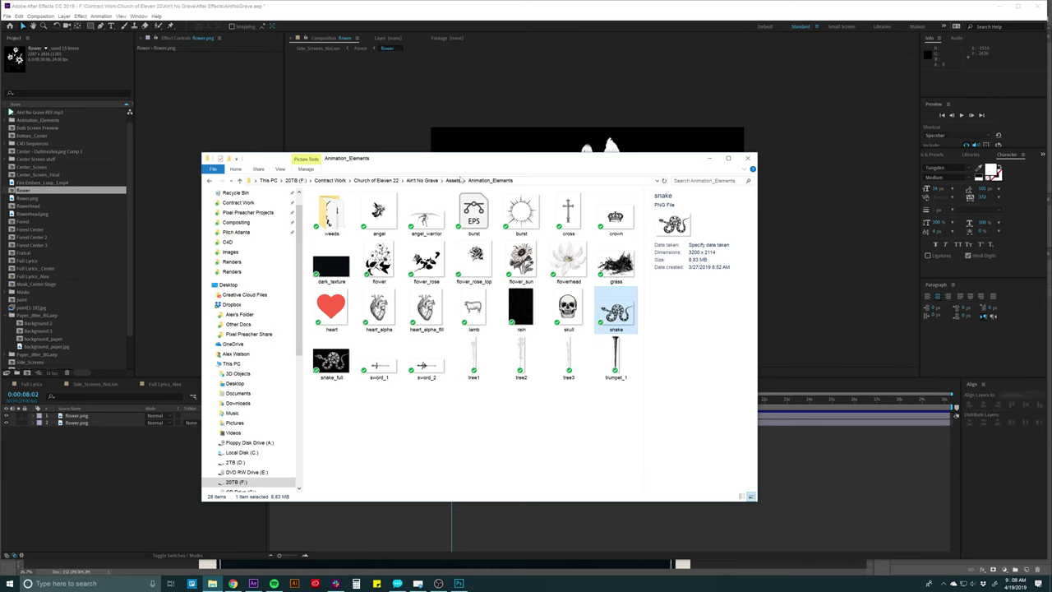
pyautogui.click(453, 180)
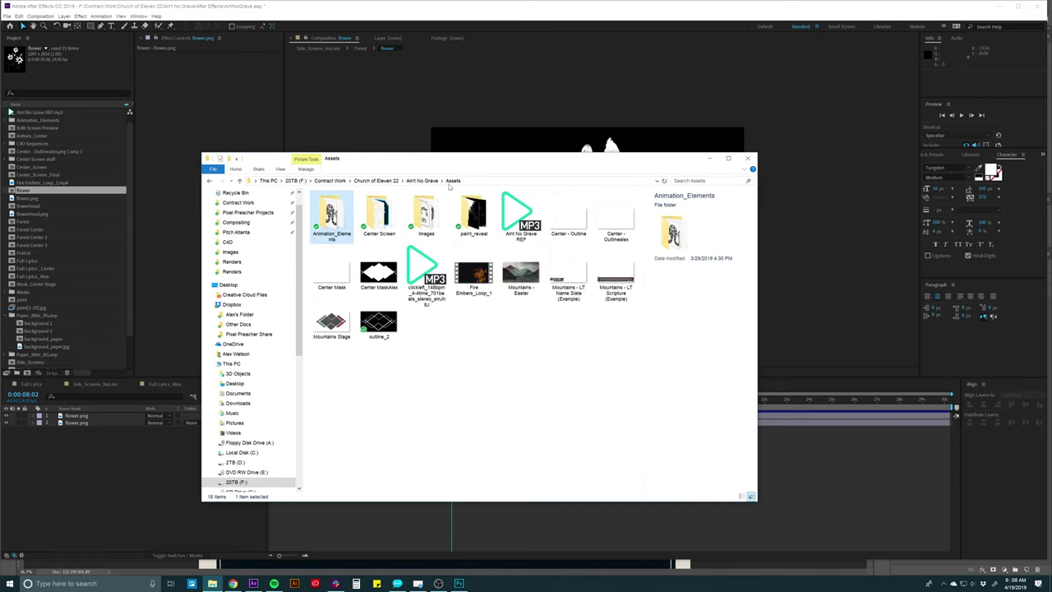
pyautogui.doubleClick(426, 214)
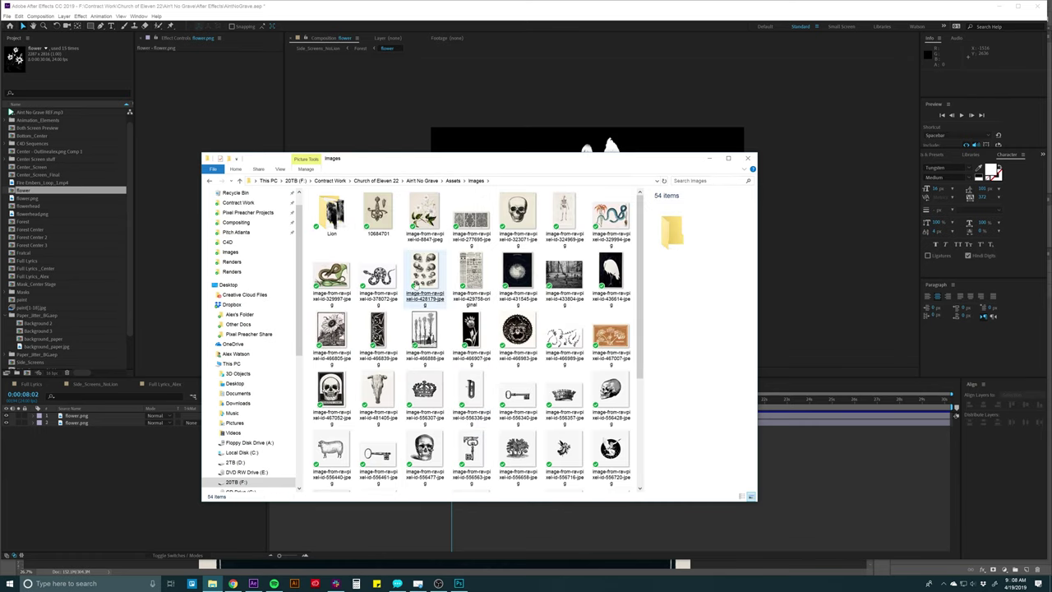
pyautogui.click(422, 215)
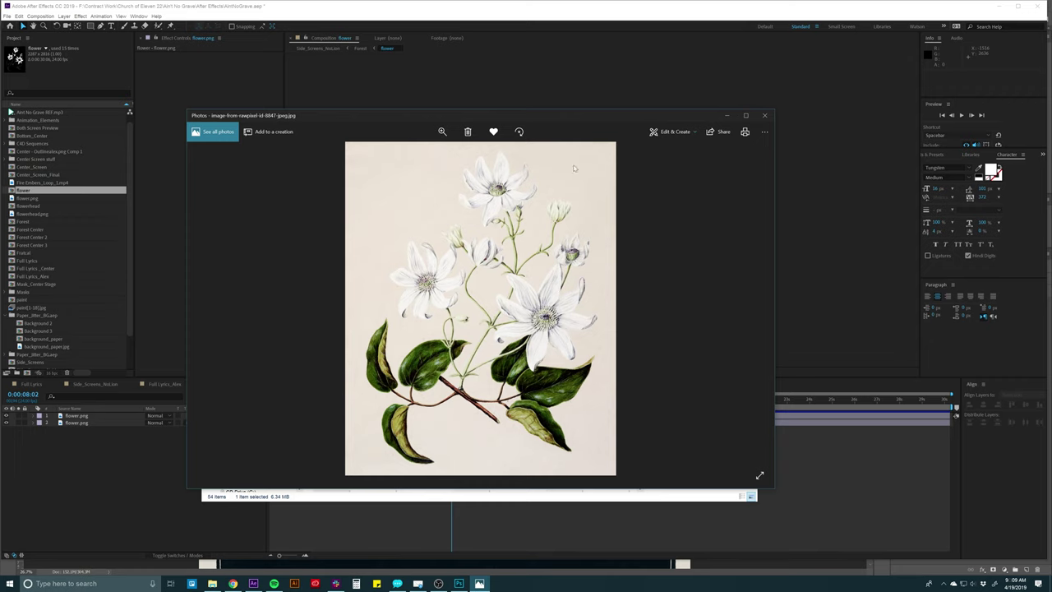
pyautogui.click(773, 115)
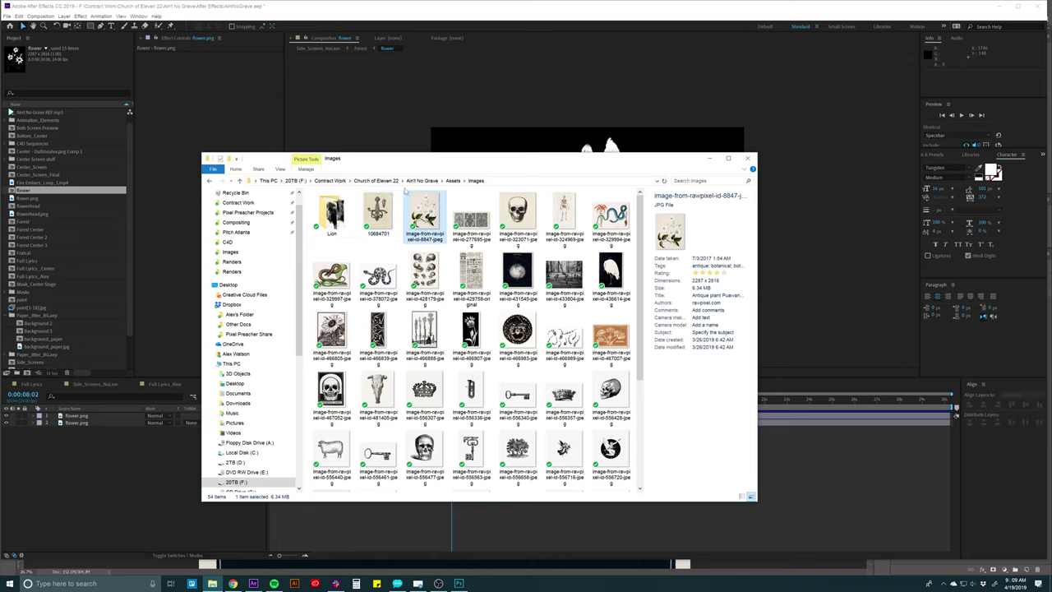
# View the cut-out flower.png in the Assets folder's Animation_Elements subfolder, and return to After Effects
pyautogui.click(432, 181)
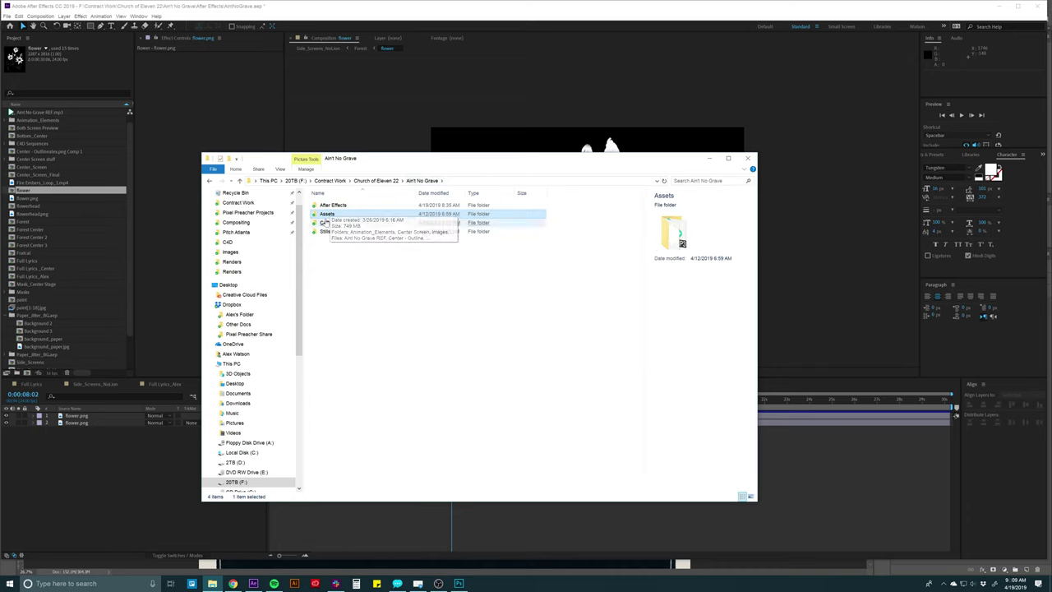
pyautogui.doubleClick(333, 213)
pyautogui.click(330, 226)
pyautogui.doubleClick(332, 226)
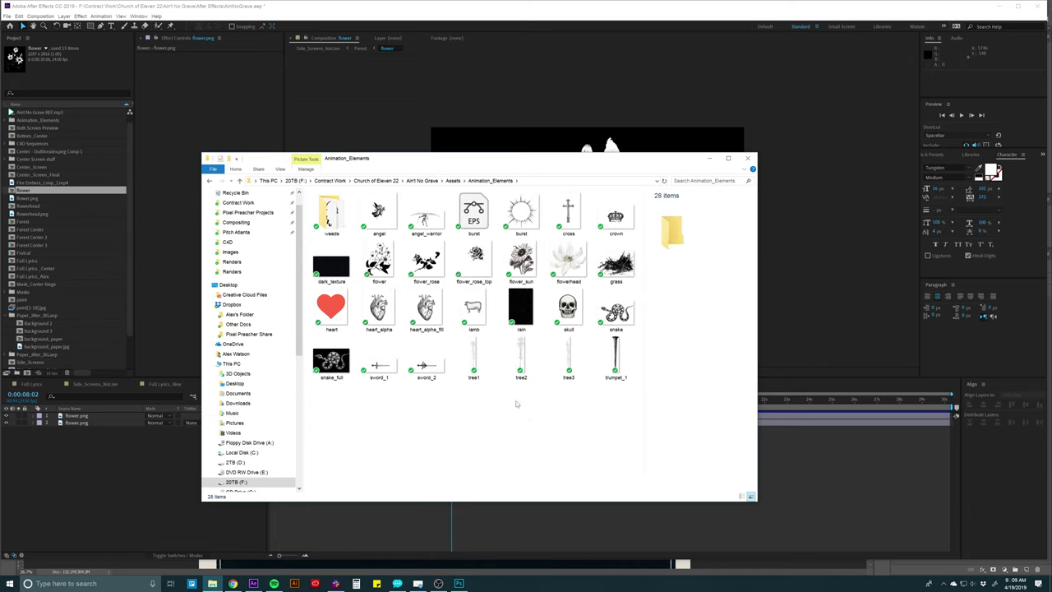
pyautogui.doubleClick(379, 262)
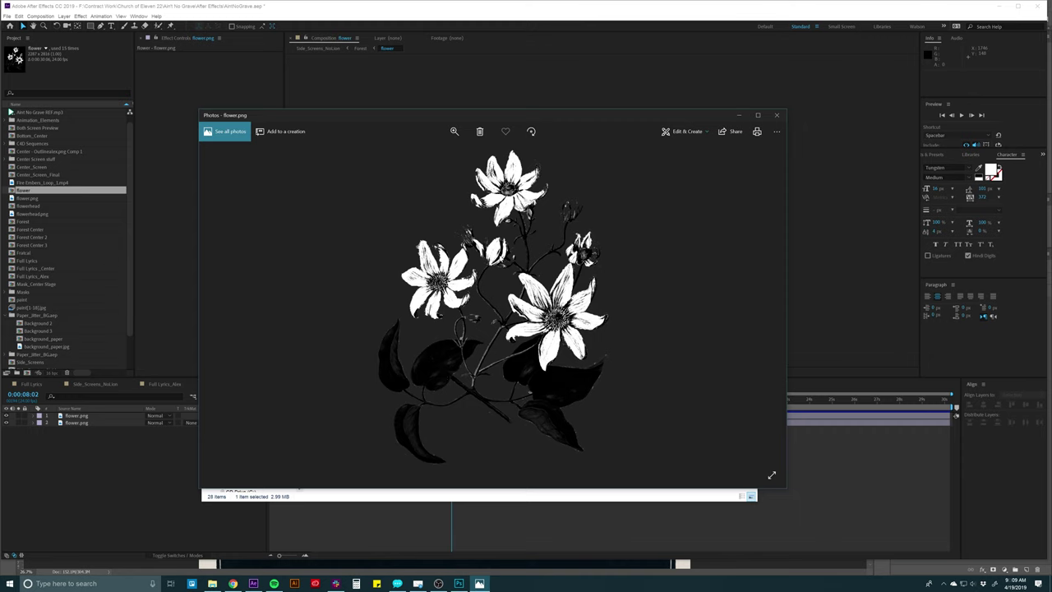
pyautogui.click(776, 117)
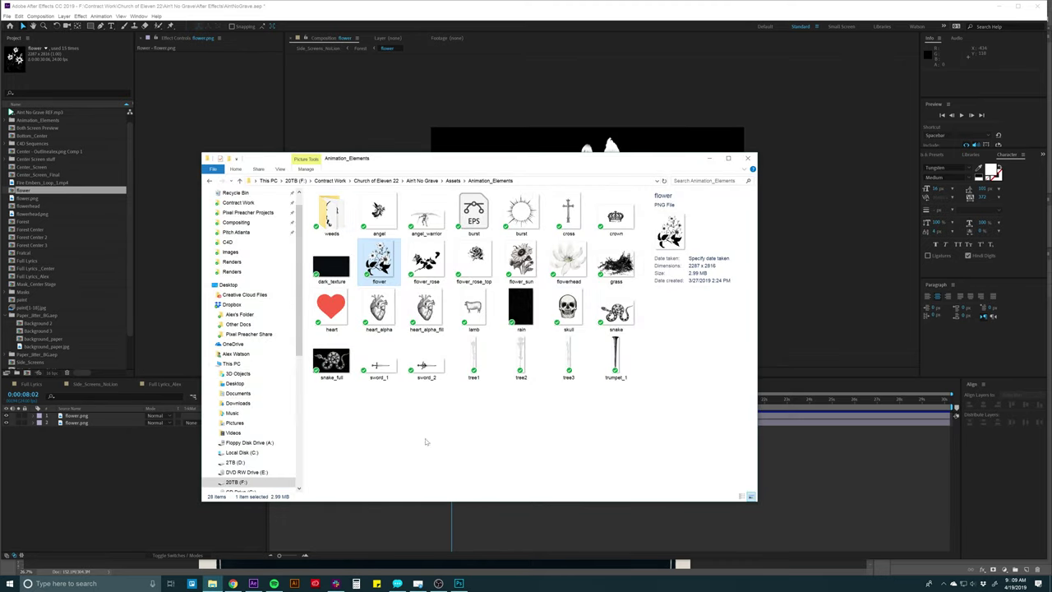
pyautogui.click(402, 522)
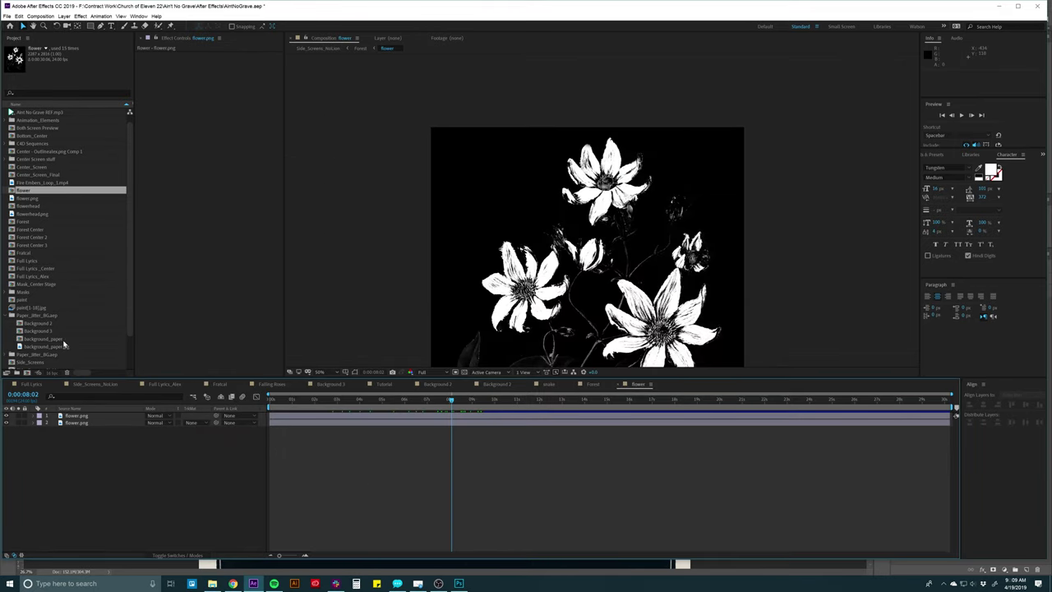
# Select the upper flower.png layer and play the flower composition to examine its motion
pyautogui.click(86, 417)
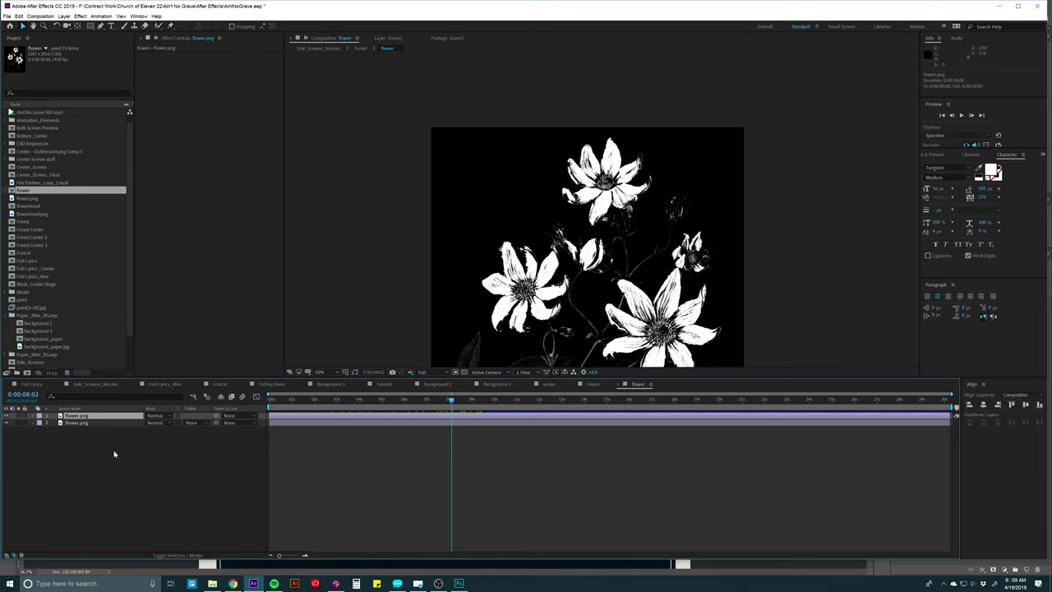
pyautogui.press(',')
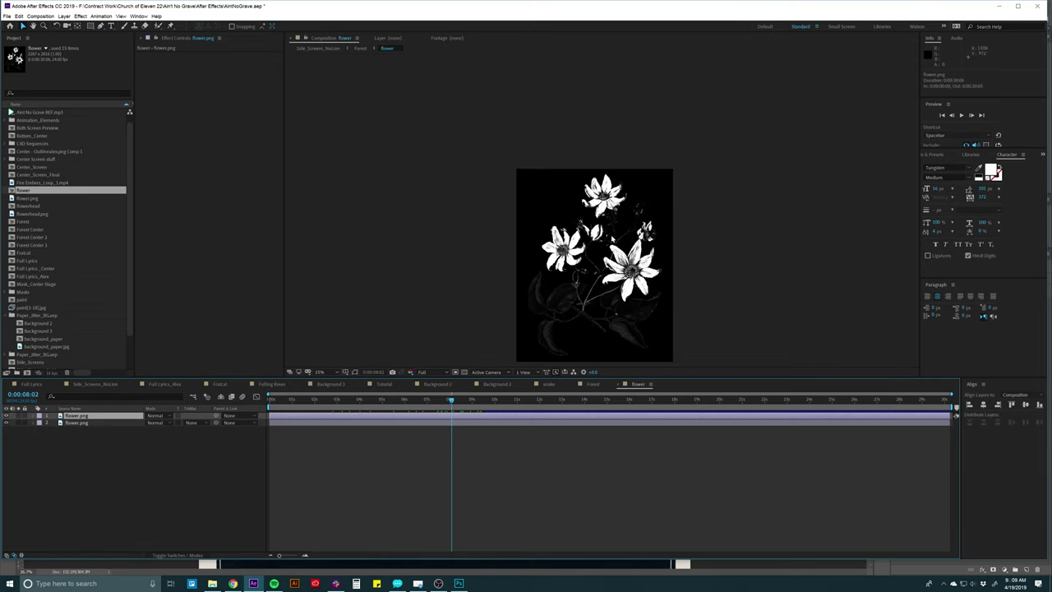
pyautogui.press('.')
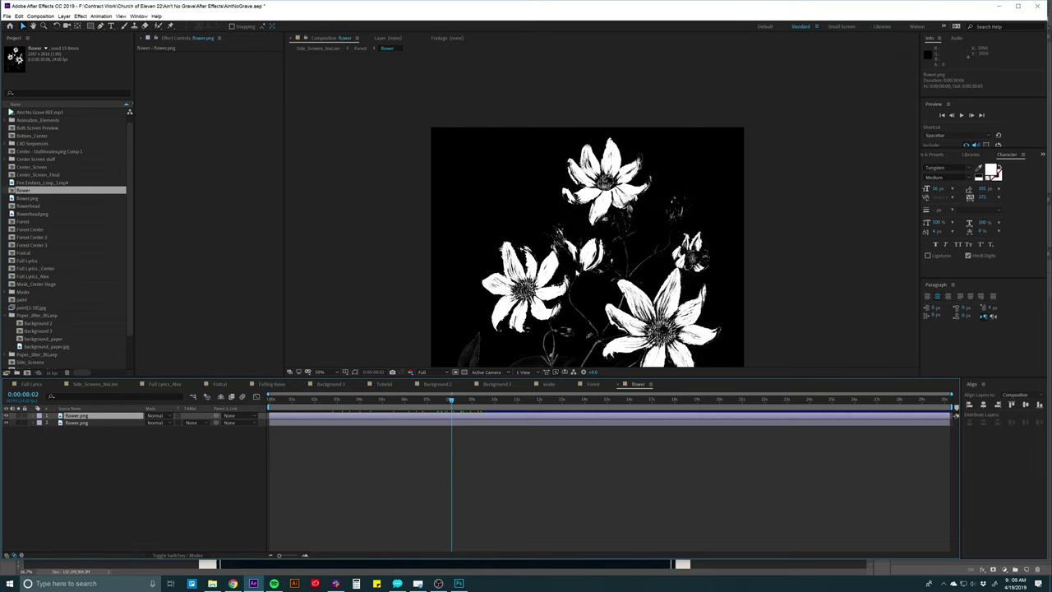
pyautogui.press('space')
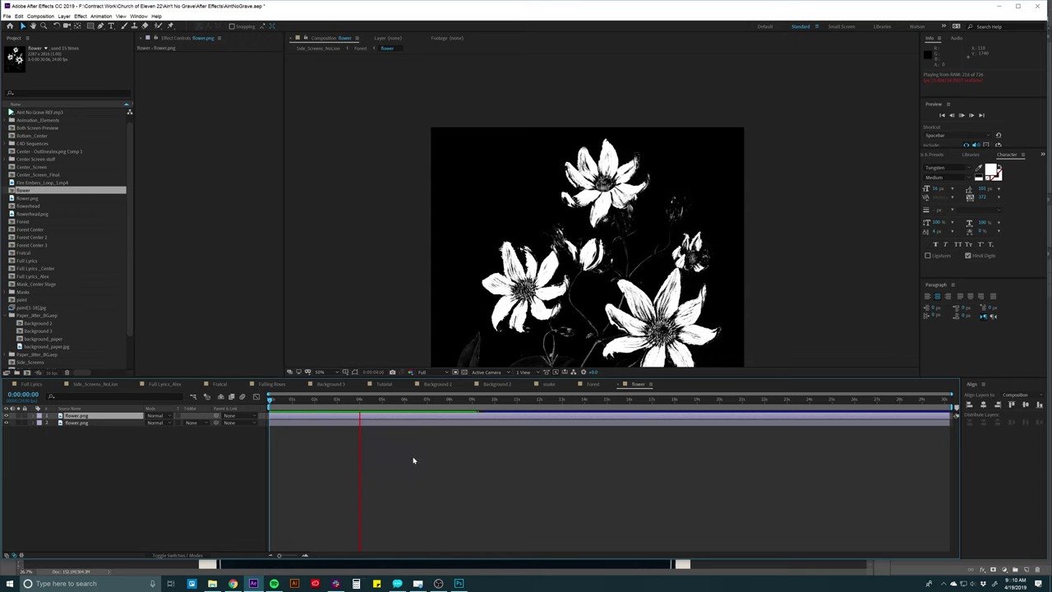
pyautogui.press('space')
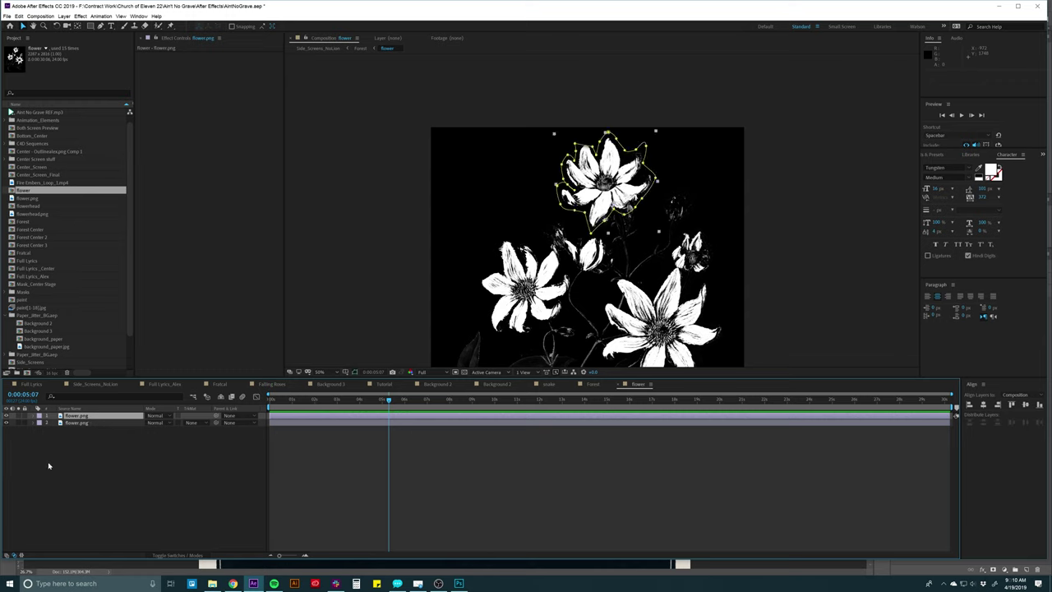
# Hide the upper flower.png layer and delete the existing mask from the lower flower.png layer
pyautogui.click(74, 421)
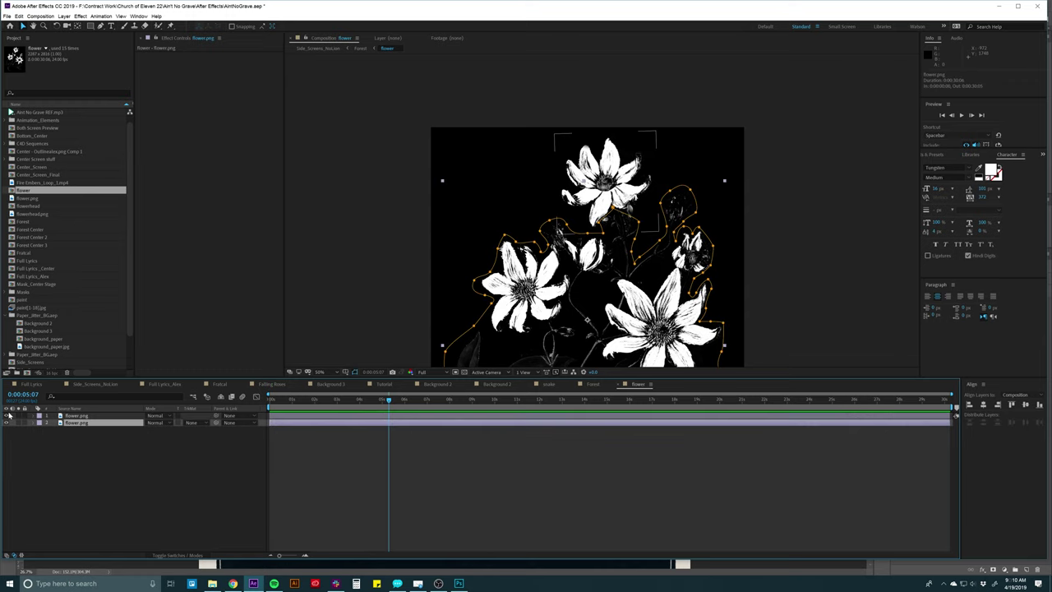
pyautogui.click(6, 416)
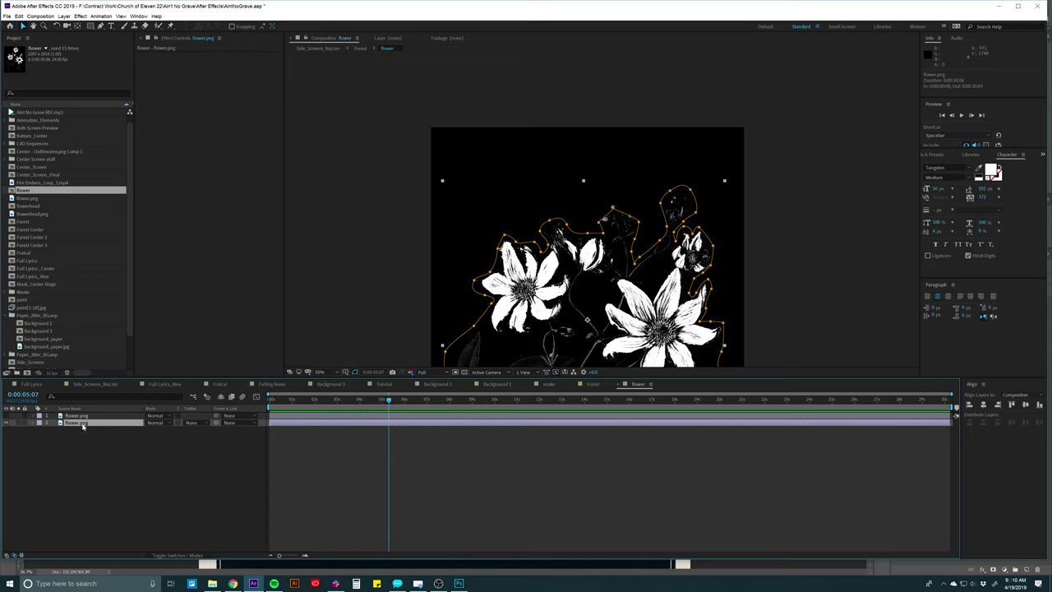
pyautogui.press('m')
pyautogui.click(66, 430)
pyautogui.press('Delete')
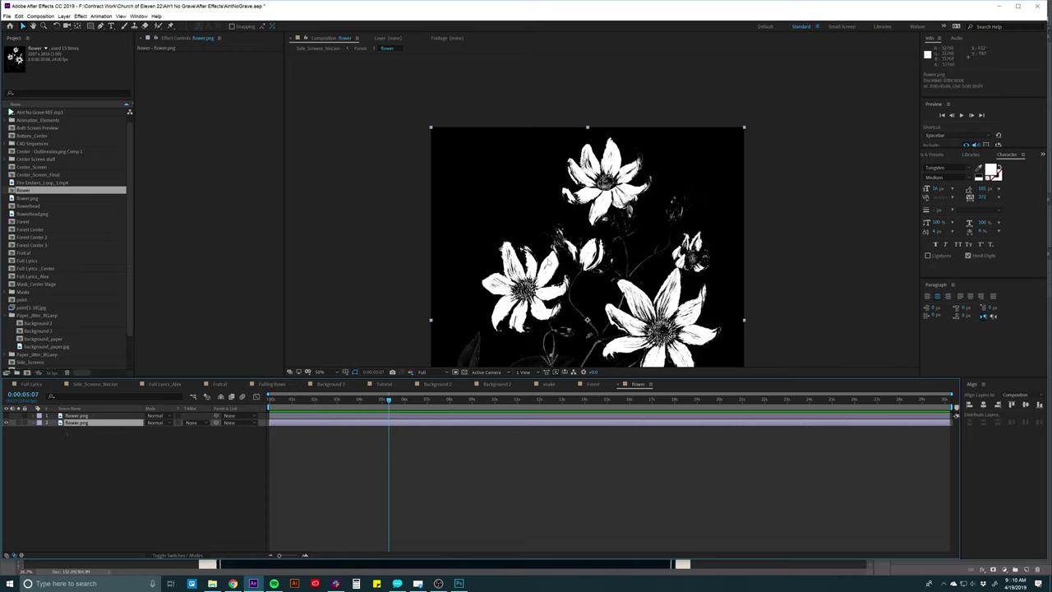
# Draw a closed Pen mask on the lower flower.png layer around the stems, leaves and lower flowers, leaving out the topmost bloom
pyautogui.moveTo(467, 377); pyautogui.dragTo(469, 449)
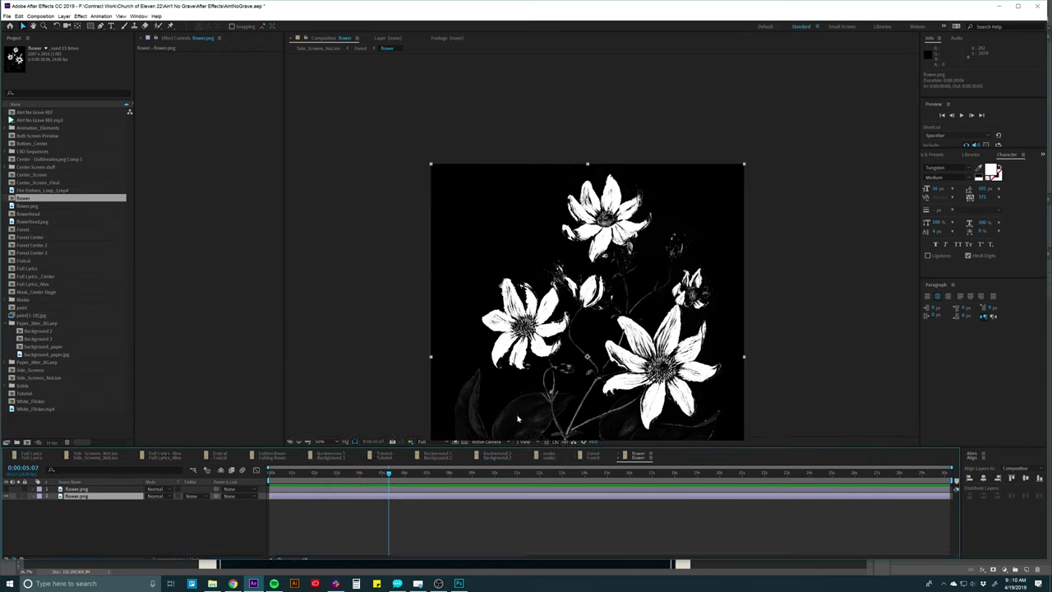
pyautogui.moveTo(573, 378); pyautogui.dragTo(573, 275)
pyautogui.press('v')
pyautogui.press('g')
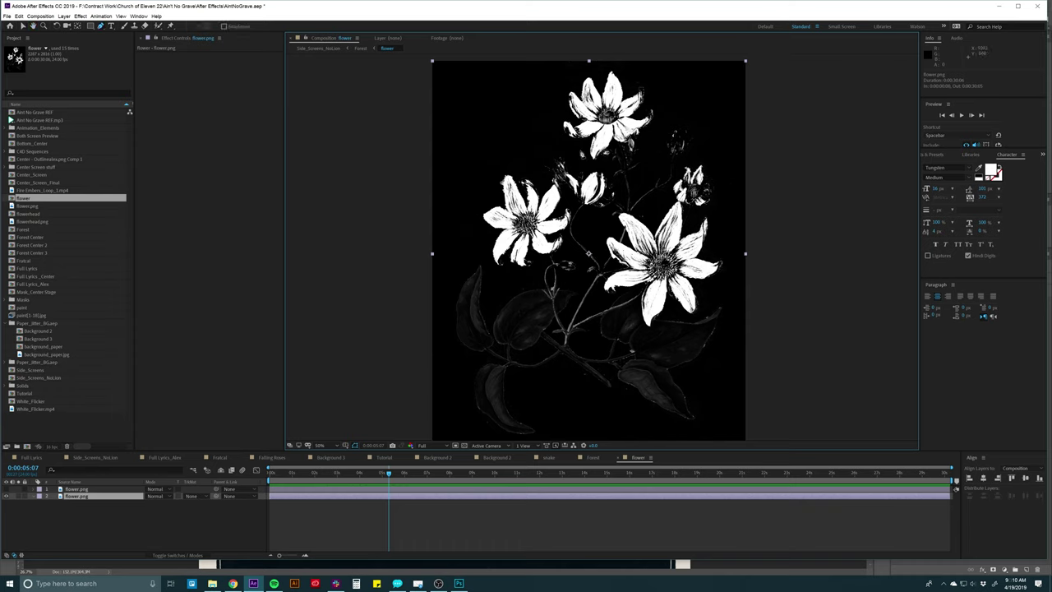
pyautogui.click(568, 148)
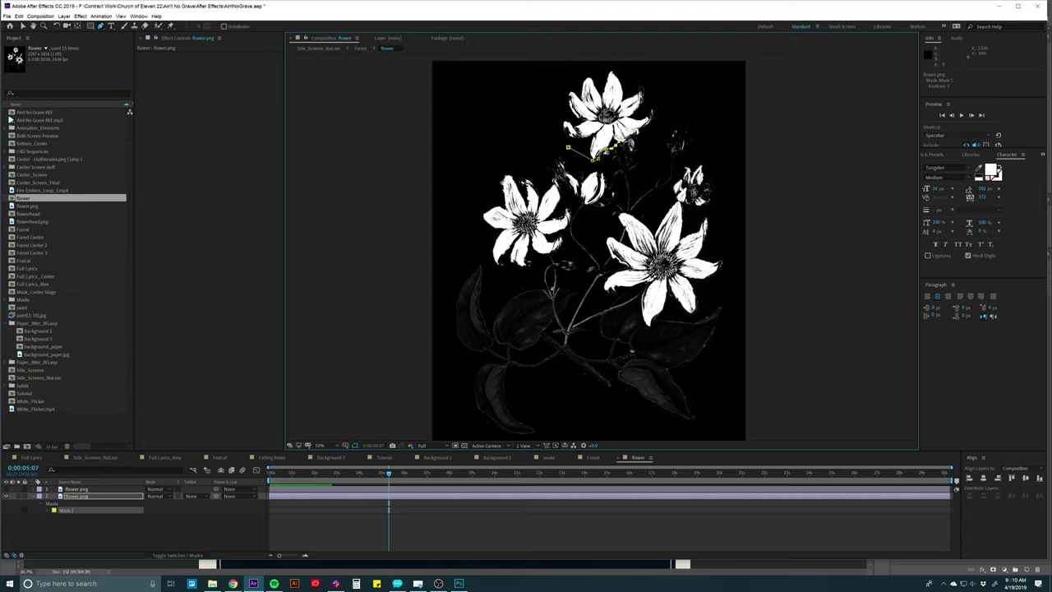
pyautogui.click(686, 117)
pyautogui.click(728, 181)
pyautogui.click(737, 374)
pyautogui.click(670, 434)
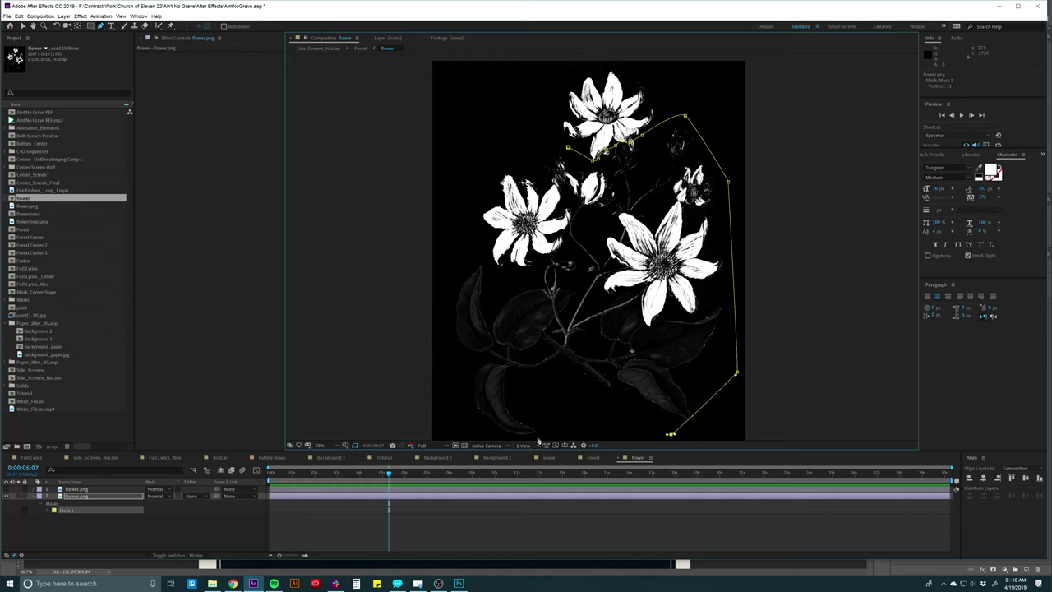
pyautogui.click(487, 436)
pyautogui.click(448, 352)
pyautogui.click(450, 221)
pyautogui.click(492, 155)
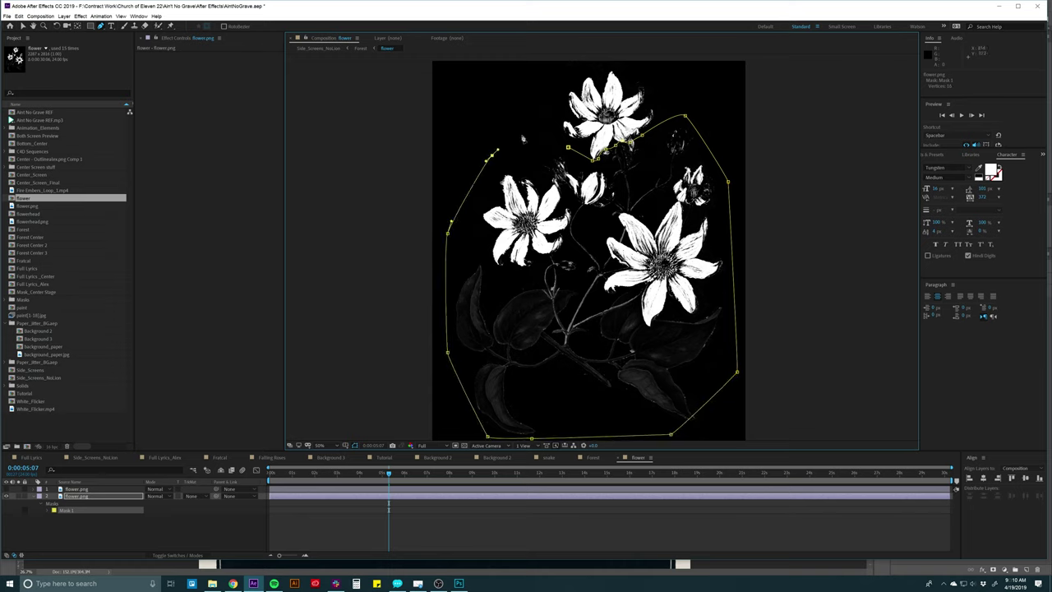
pyautogui.click(568, 148)
# Duplicate the masked flower.png layer, set the copy's mask mode to Subtract, and collapse both layers' properties
pyautogui.click(98, 496)
pyautogui.hotkey('ctrl', 'd')
pyautogui.press('m')
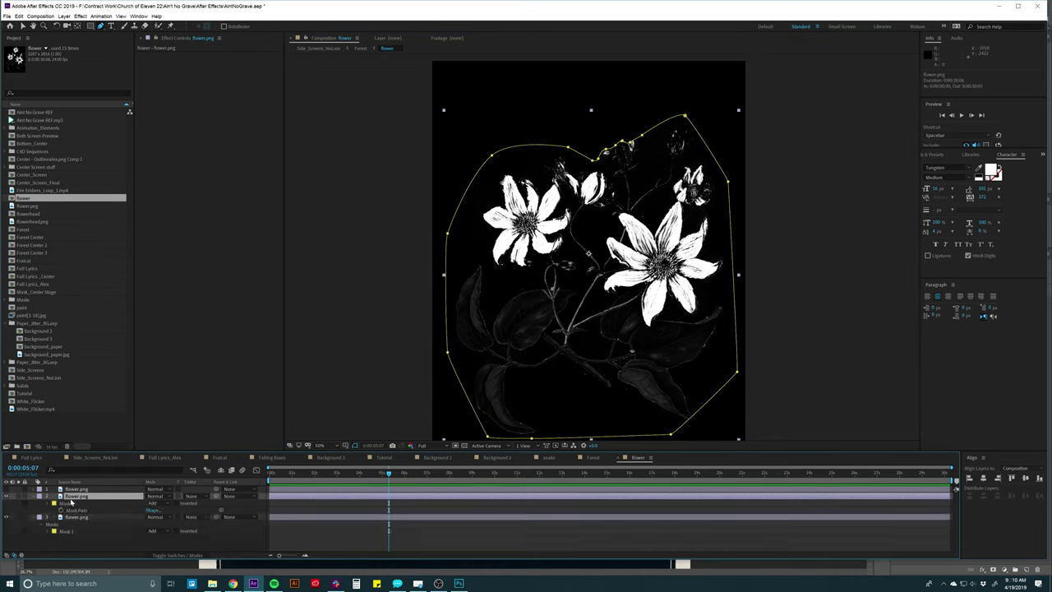
pyautogui.click(157, 504)
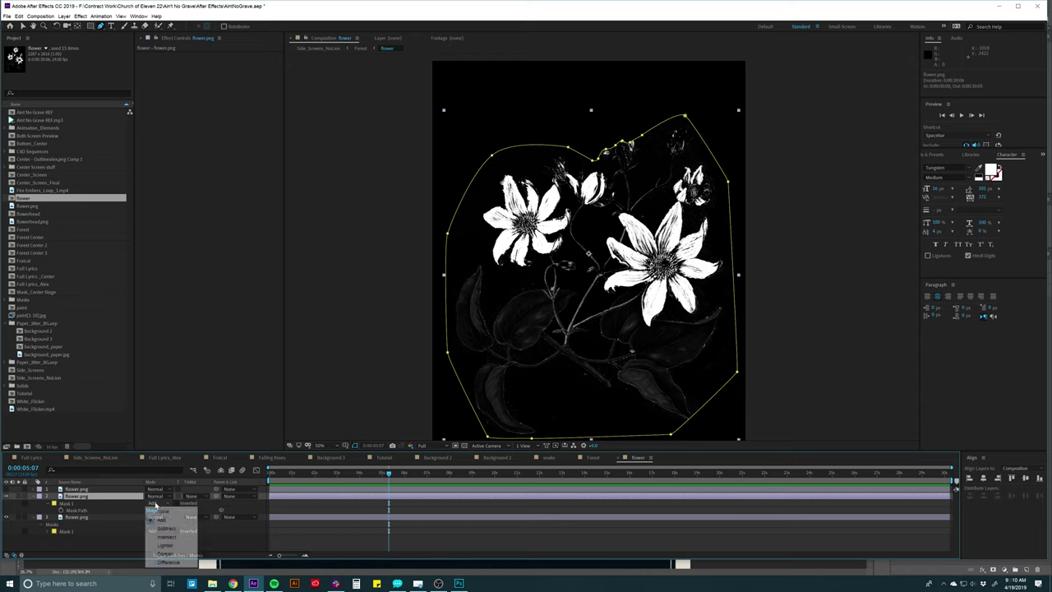
pyautogui.click(166, 528)
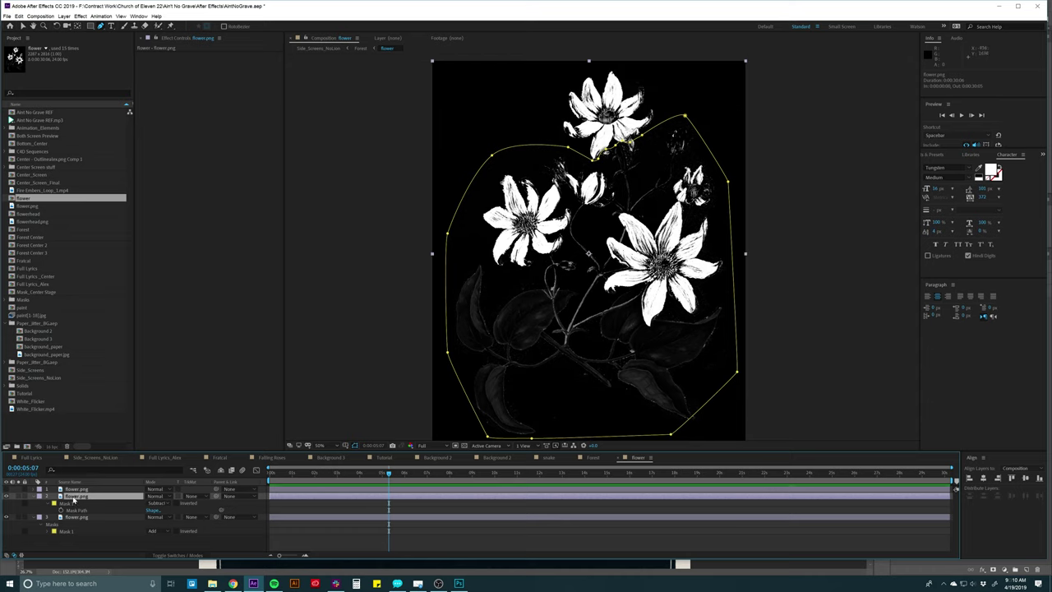
pyautogui.click(38, 496)
pyautogui.click(38, 502)
pyautogui.click(24, 508)
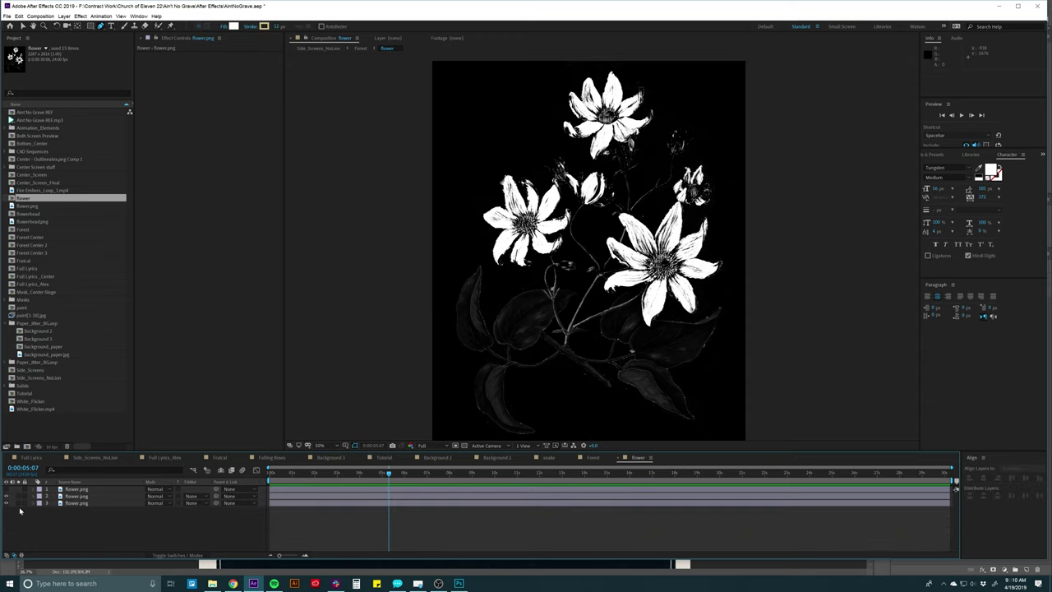
# Toggle the bottom flower.png layer's visibility to check the separated bloom, leaving its Subtract-masked copy selected
pyautogui.click(7, 503)
pyautogui.click(72, 503)
pyautogui.click(77, 497)
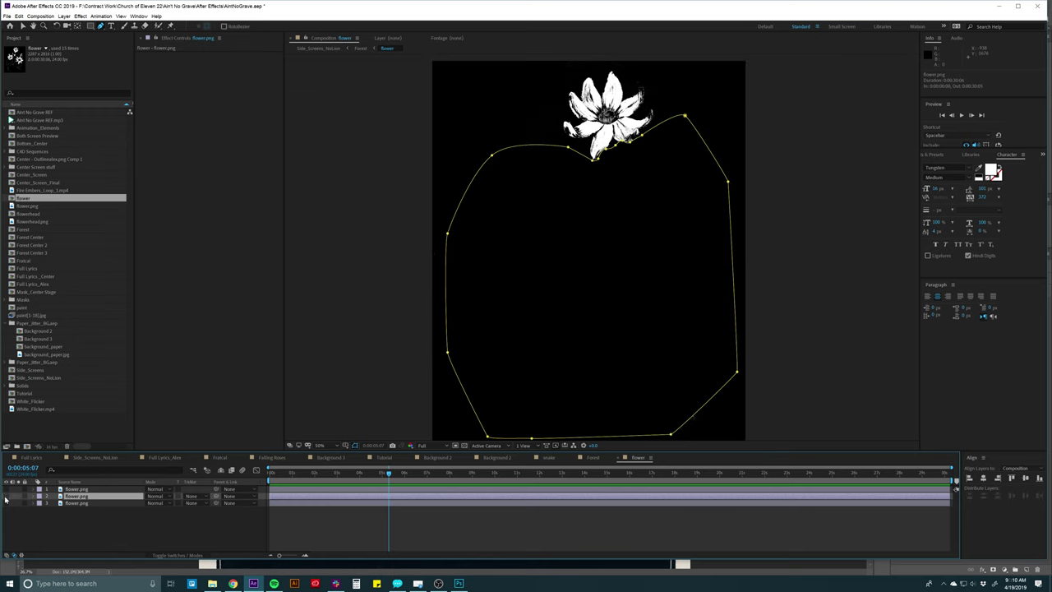
pyautogui.click(6, 503)
pyautogui.click(6, 489)
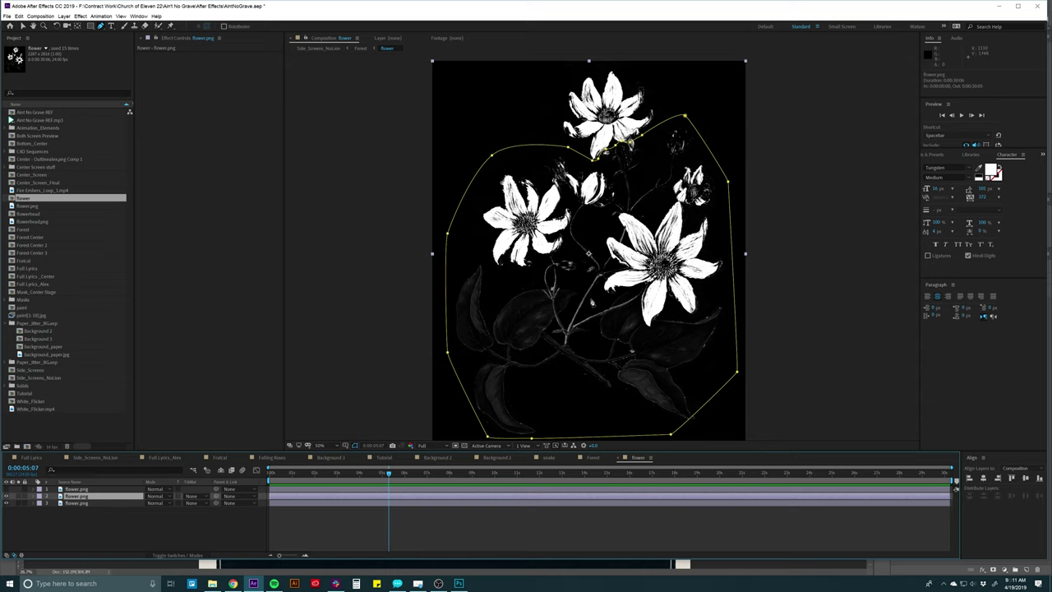
# Move the anchor point of the Subtract-masked flower.png layer up toward the topmost bloom with the Pan Behind tool
pyautogui.press('y')
pyautogui.moveTo(590, 255); pyautogui.dragTo(592, 225)
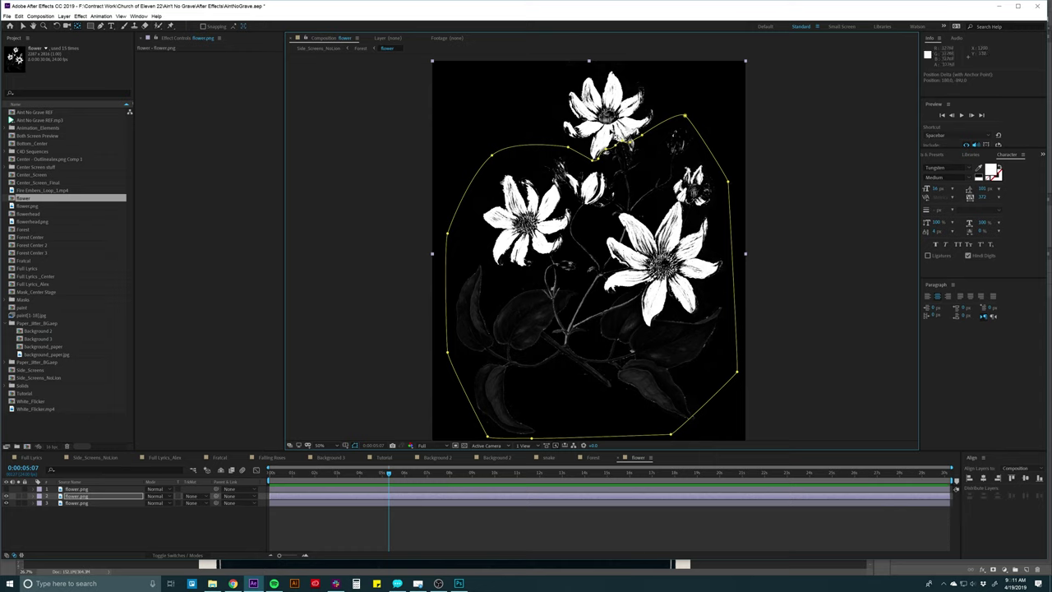
# Keyframe the Subtract-masked flower.png layer's rotation at 0:00:00:17, turning the topmost bloom about 22° counterclockwise around its centre
pyautogui.press('r')
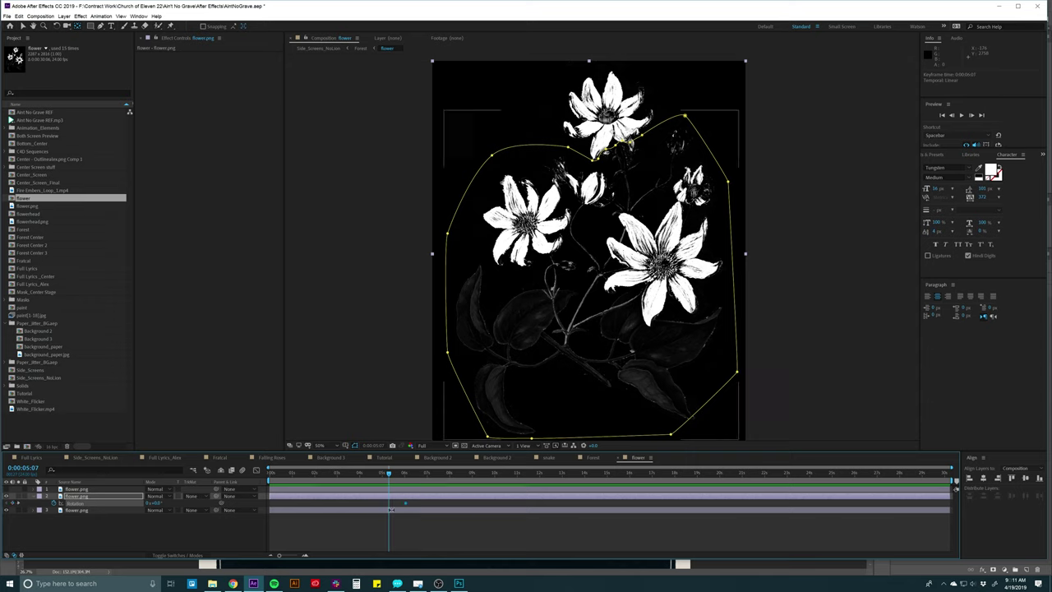
pyautogui.moveTo(395, 476); pyautogui.dragTo(285, 475)
pyautogui.click(590, 116)
pyautogui.moveTo(590, 116); pyautogui.dragTo(498, 202)
pyautogui.press('w')
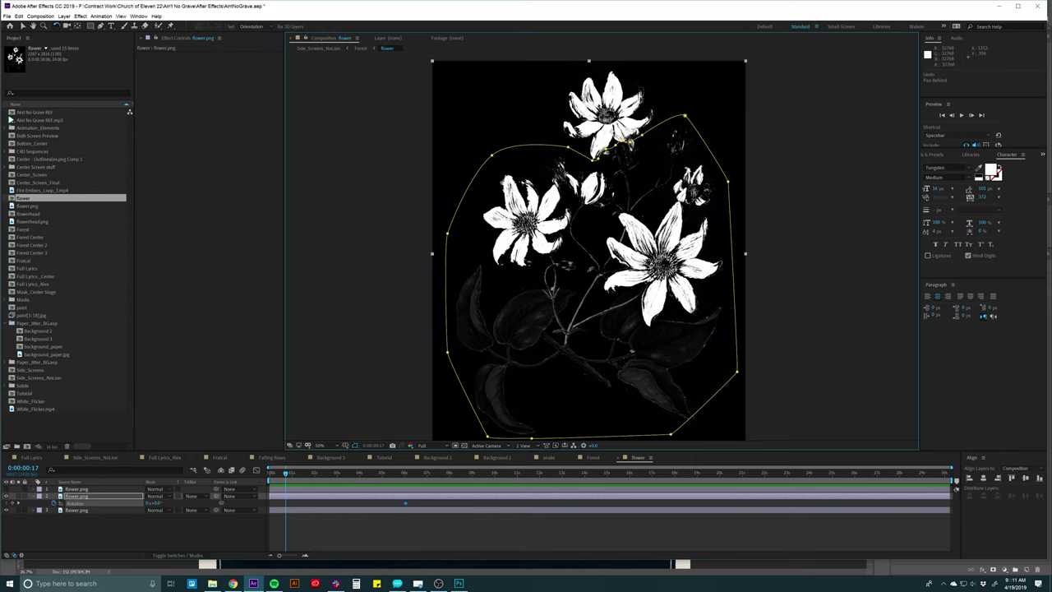
pyautogui.moveTo(608, 115); pyautogui.dragTo(580, 120)
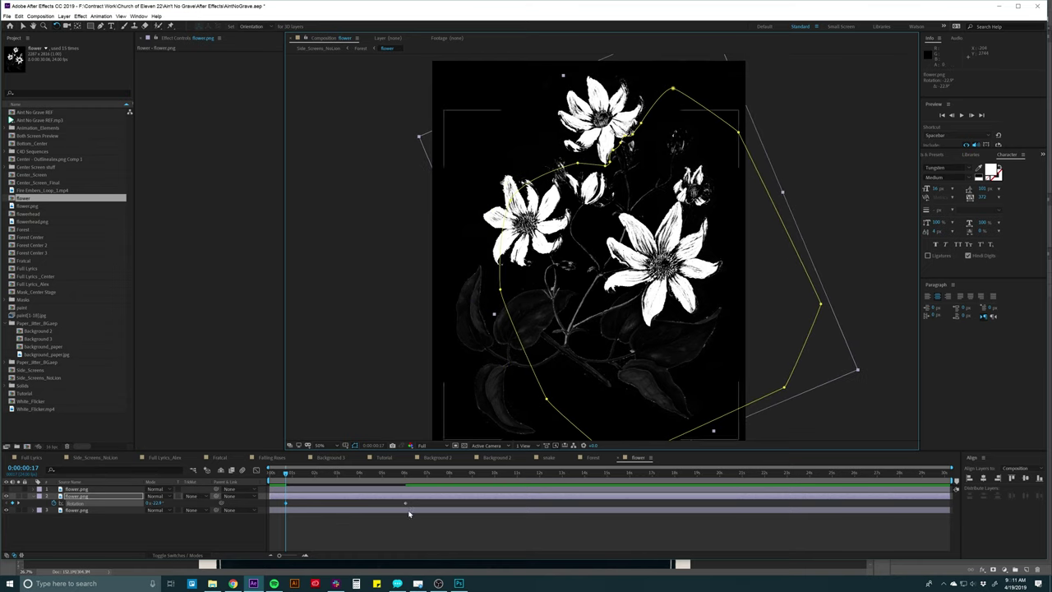
# Deselect the flower layer and preview the topmost bloom's rotation animation
pyautogui.click(328, 522)
pyautogui.press('space')
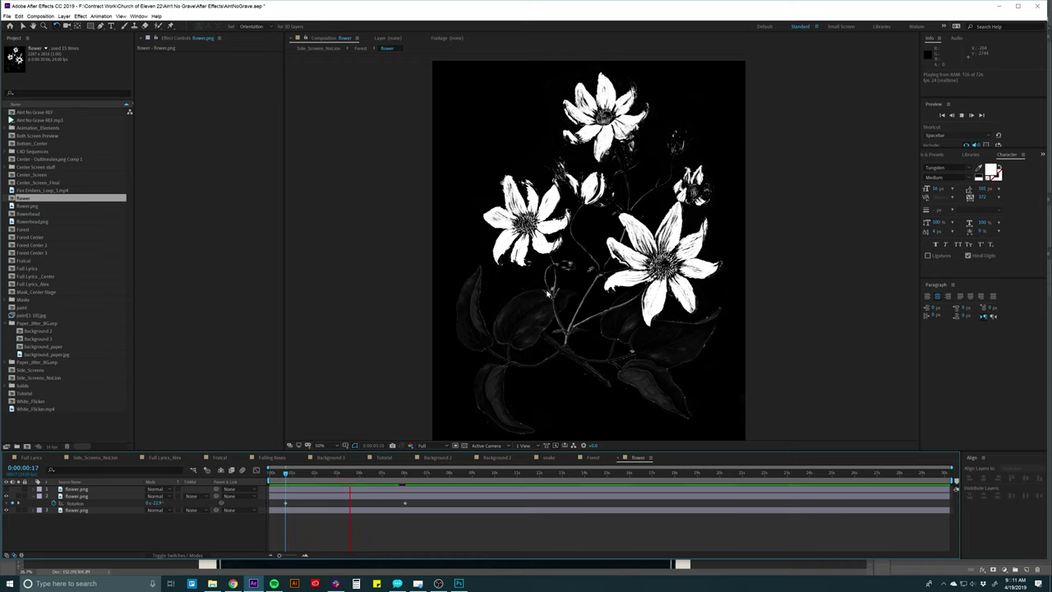
pyautogui.press('space')
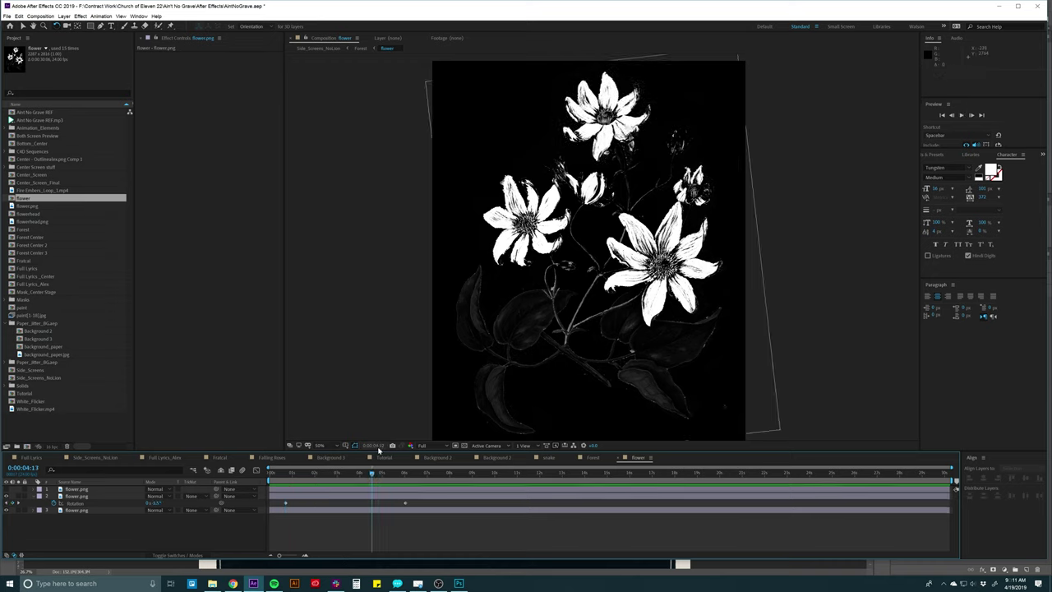
# Add the flower composition as the uppermost layer of the Tutorial composition and scale it to 40%
pyautogui.click(381, 458)
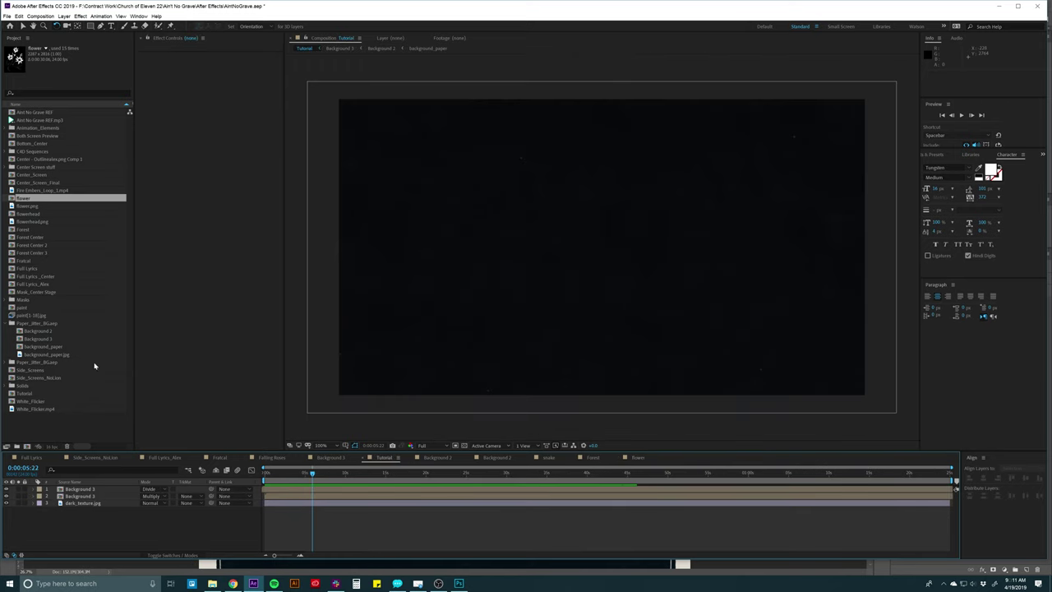
pyautogui.moveTo(24, 199); pyautogui.dragTo(185, 493)
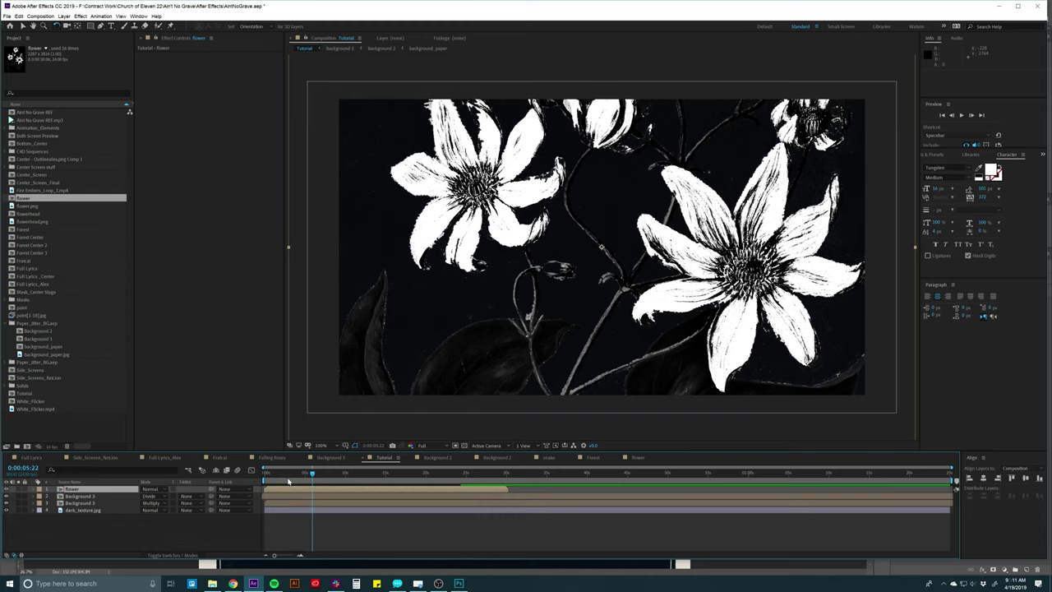
pyautogui.press('s')
pyautogui.moveTo(156, 496); pyautogui.dragTo(274, 444)
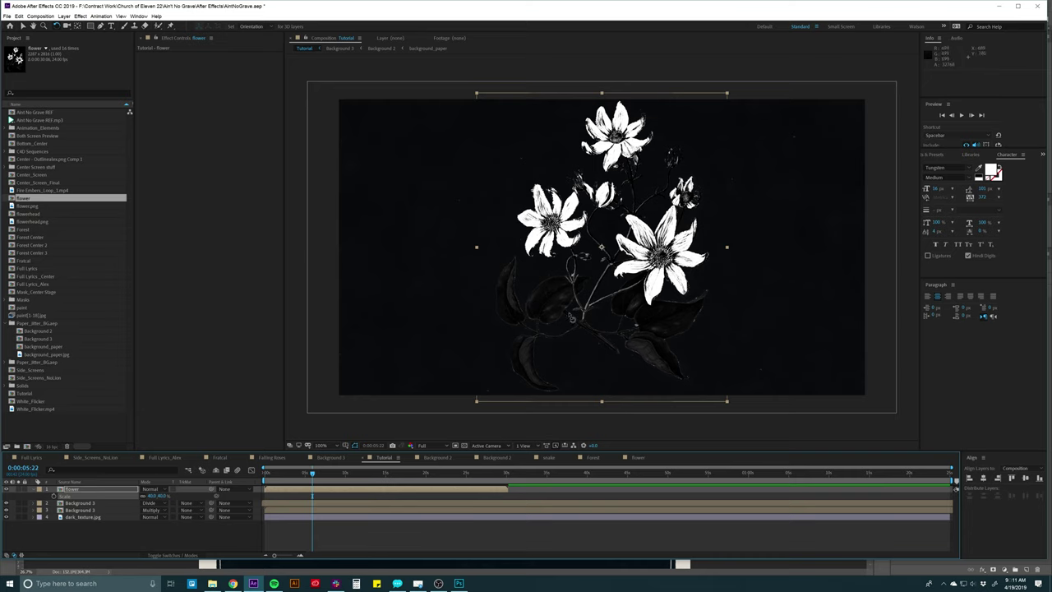
# Preview the Tutorial composition with the flower artwork, and open the Side_Screens_NoLion composition for reference
pyautogui.press('v')
pyautogui.press('space')
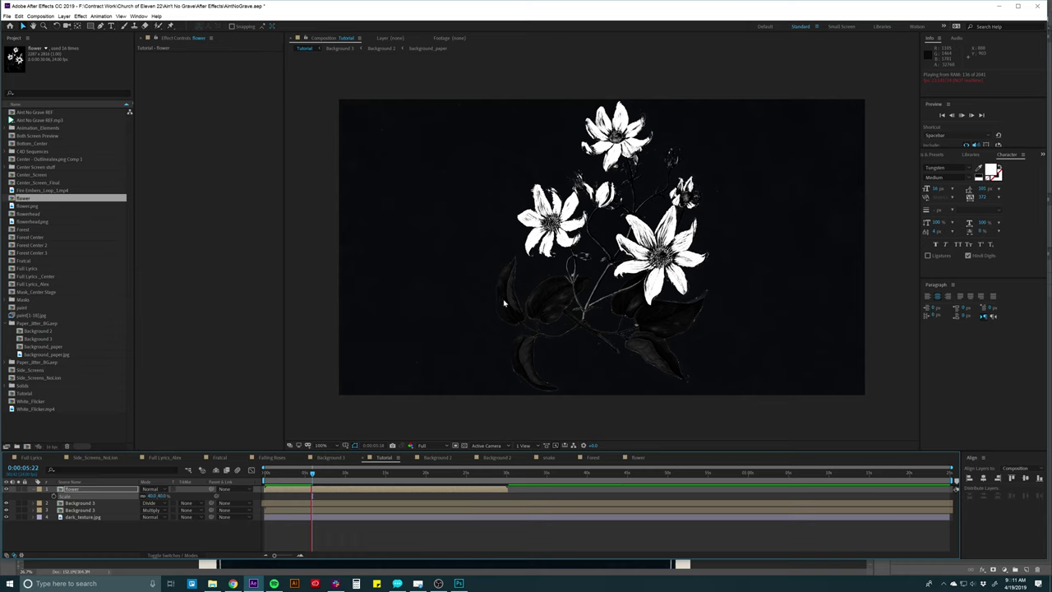
pyautogui.press('space')
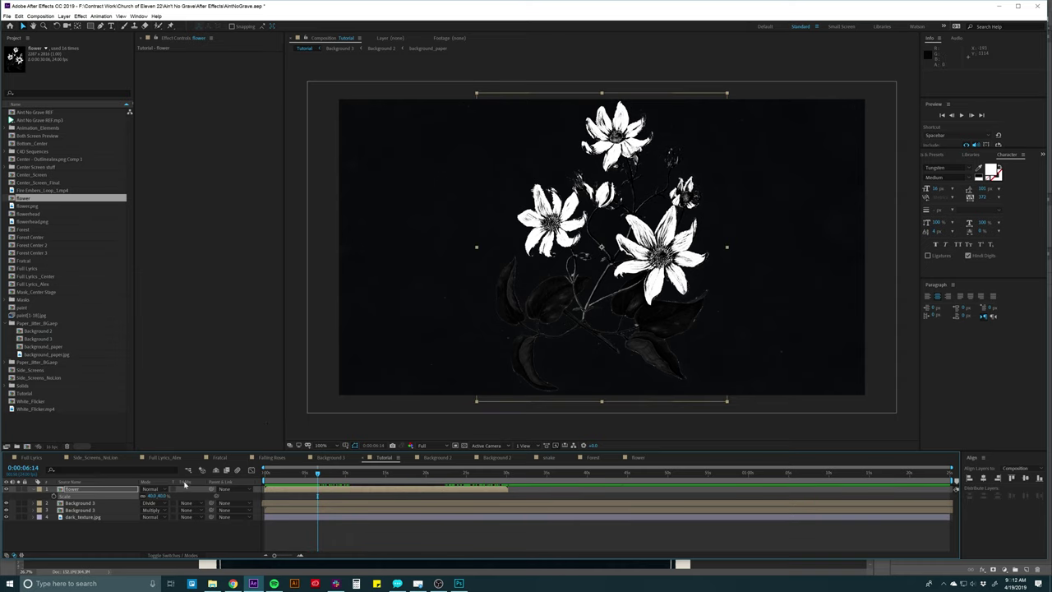
pyautogui.click(122, 490)
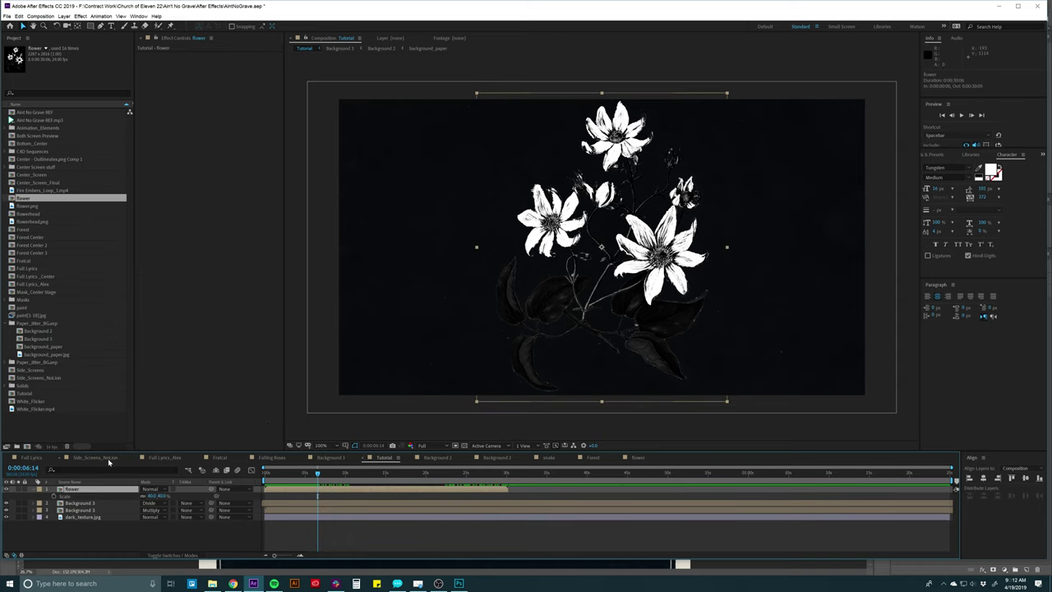
pyautogui.click(105, 457)
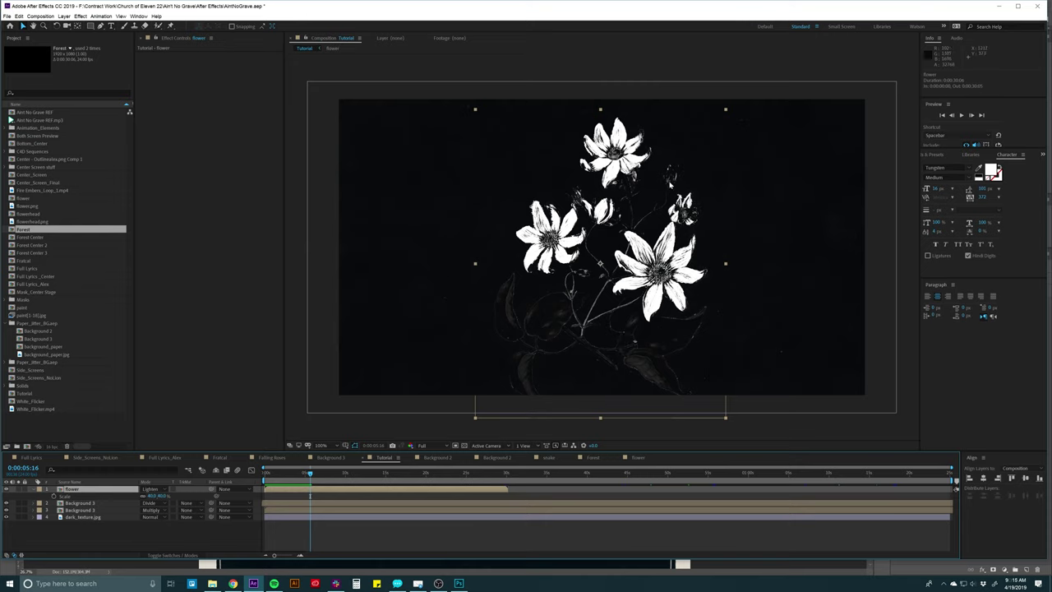
# Move the Lighten-blended flower layer below both Background layers, directly above dark_texture.jpg
pyautogui.click(80, 510)
pyautogui.click(80, 503)
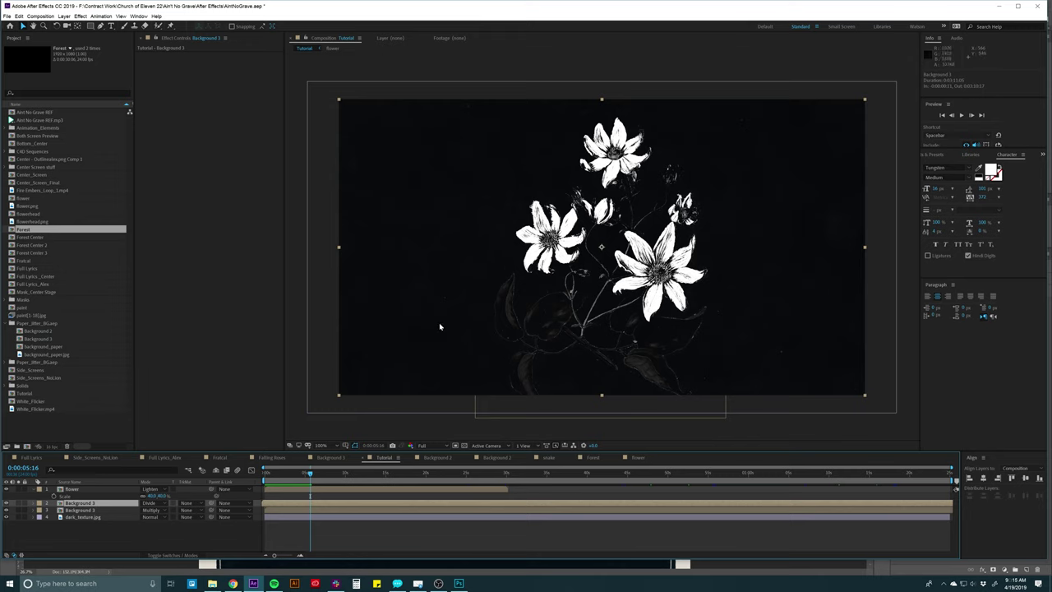
pyautogui.click(72, 490)
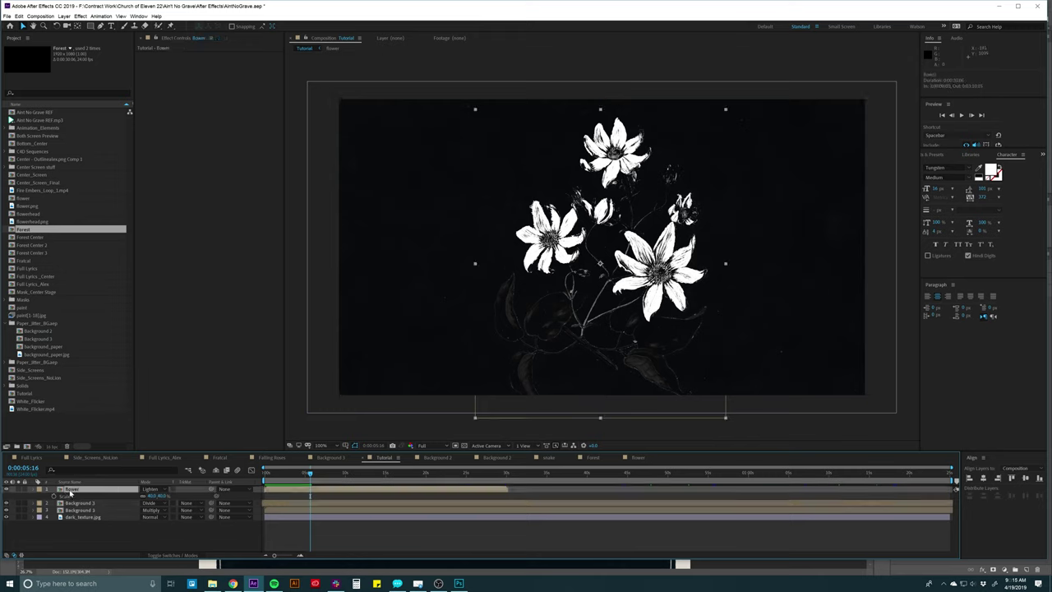
pyautogui.moveTo(72, 497); pyautogui.dragTo(71, 513)
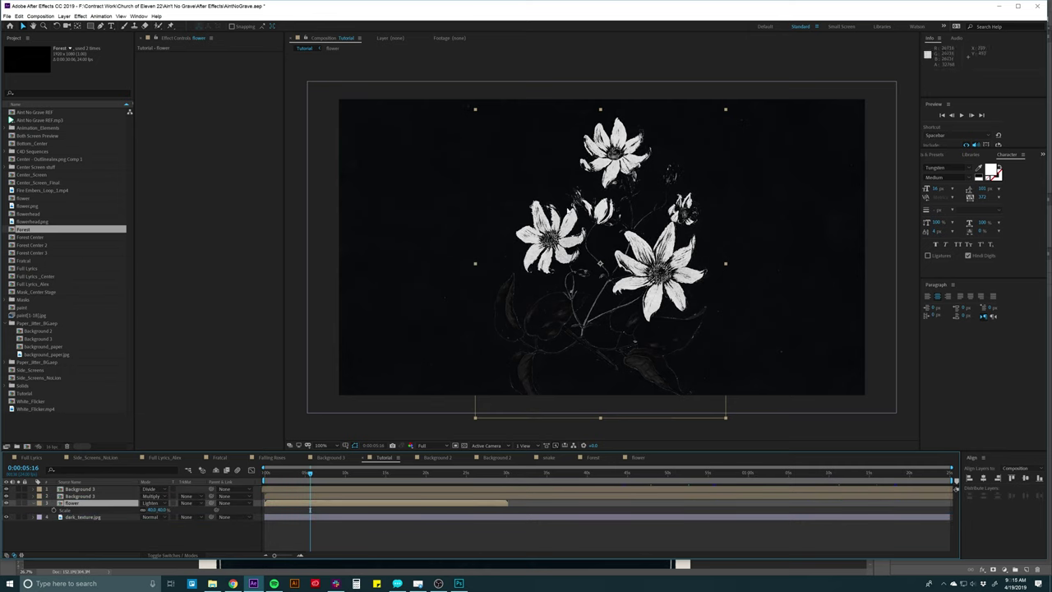
# Scrub and play the Tutorial composition to check the paper textures over the animated flower
pyautogui.moveTo(310, 473); pyautogui.dragTo(395, 473)
pyautogui.click(431, 327)
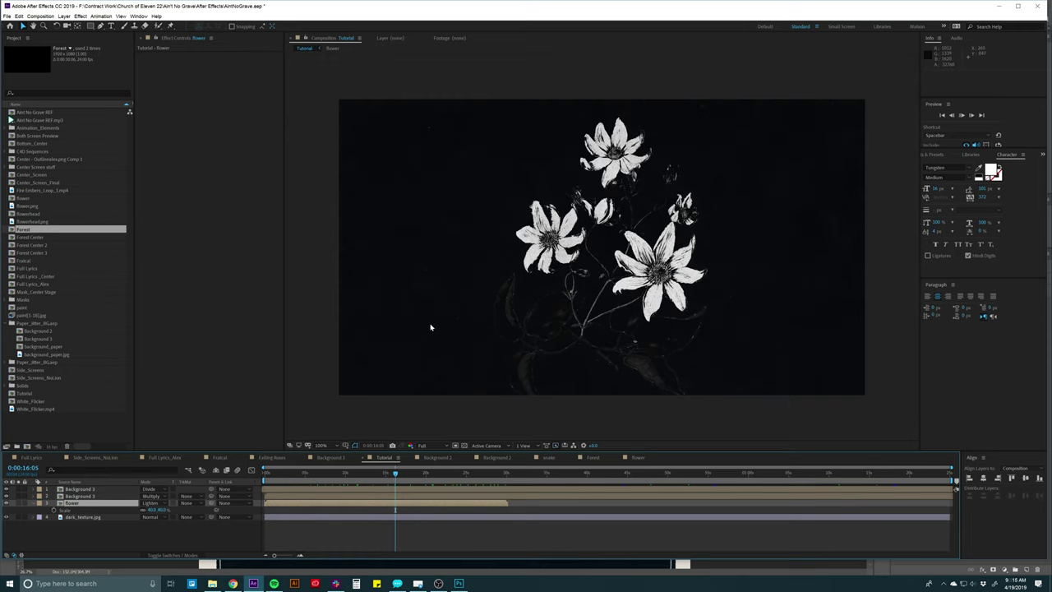
pyautogui.press('space')
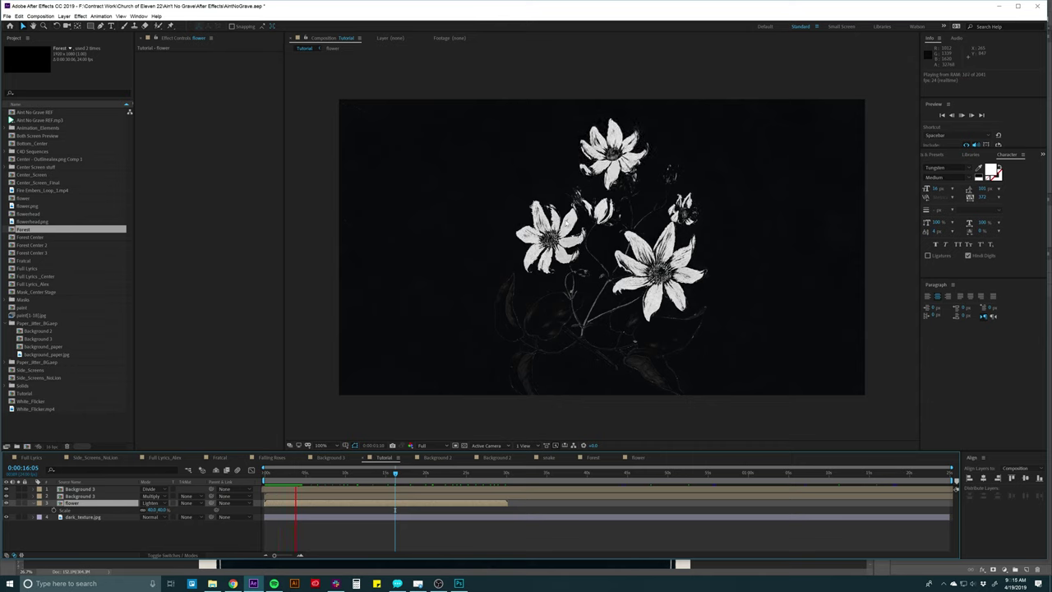
pyautogui.press('space')
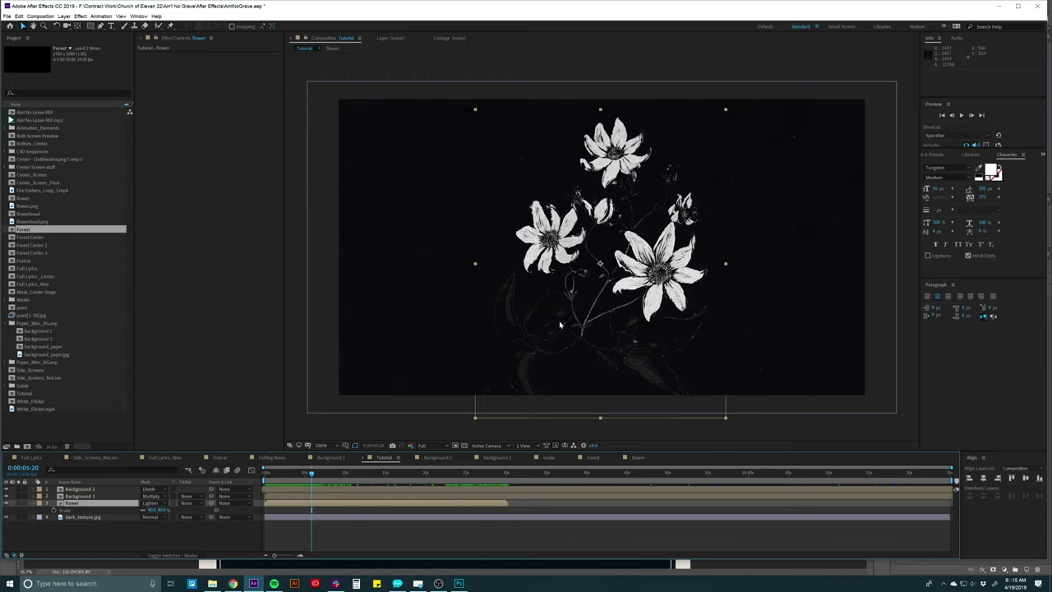
pyautogui.moveTo(315, 475)
pyautogui.mouseDown()
pyautogui.moveTo(293, 474)
pyautogui.moveTo(324, 474)
pyautogui.mouseUp()
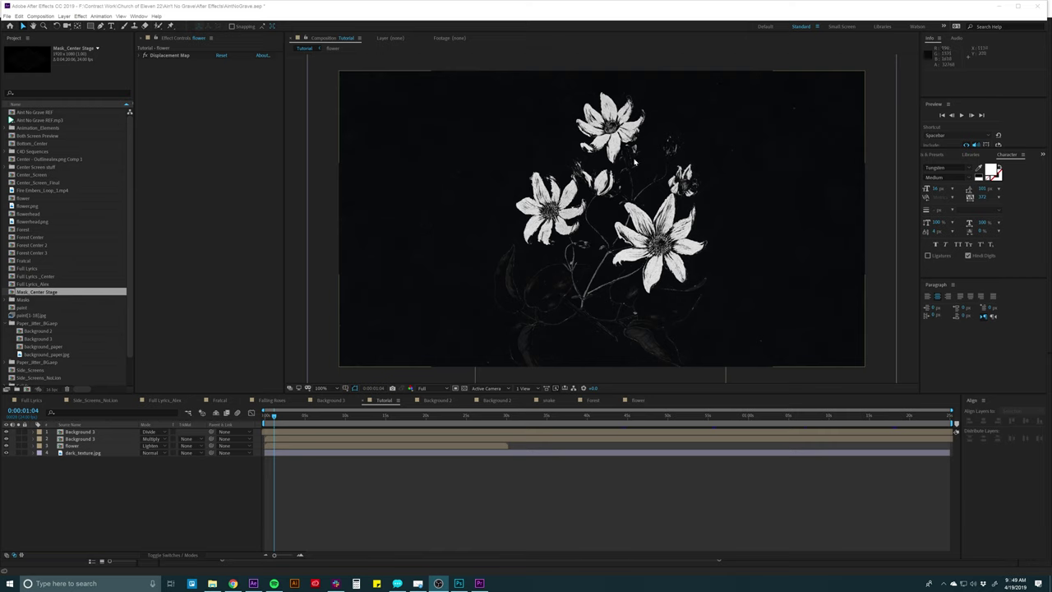
# Create a new 1920 x 1080, 24 fps composition named Fractal_Tut
pyautogui.click(391, 493)
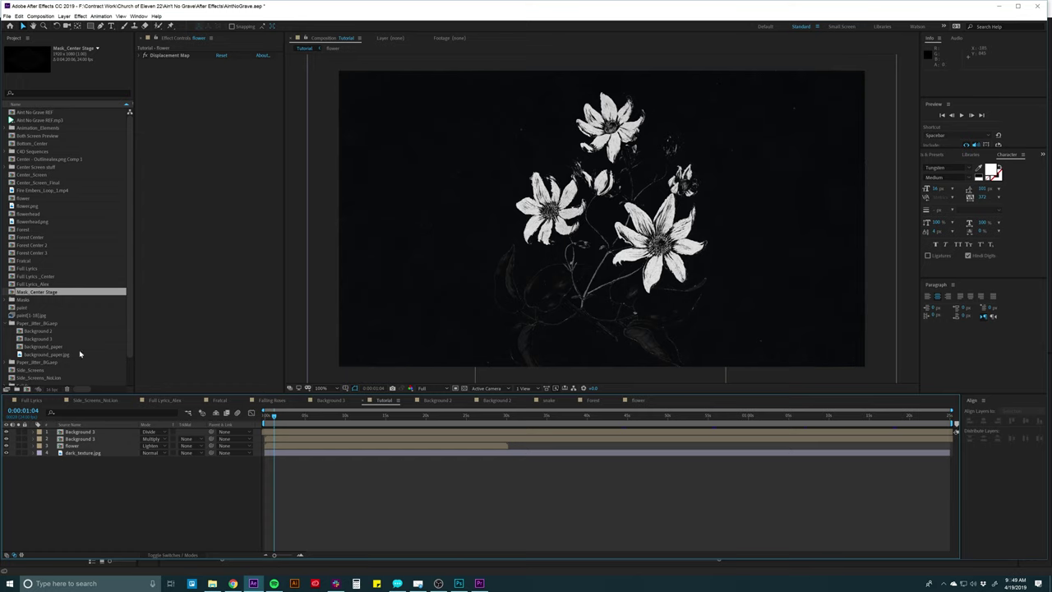
pyautogui.hotkey('ctrl', 'k')
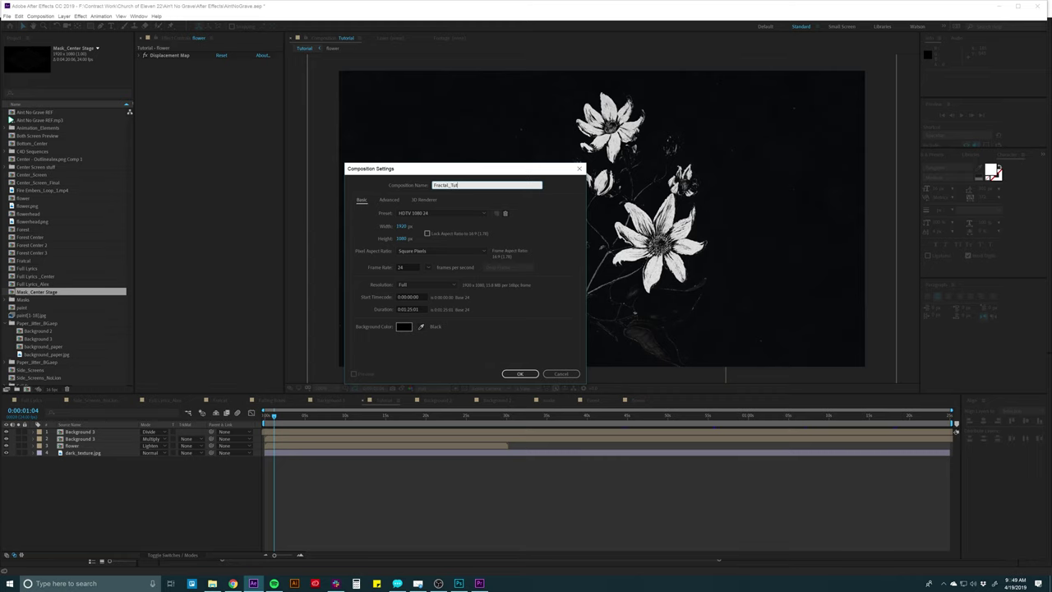
pyautogui.press('Return')
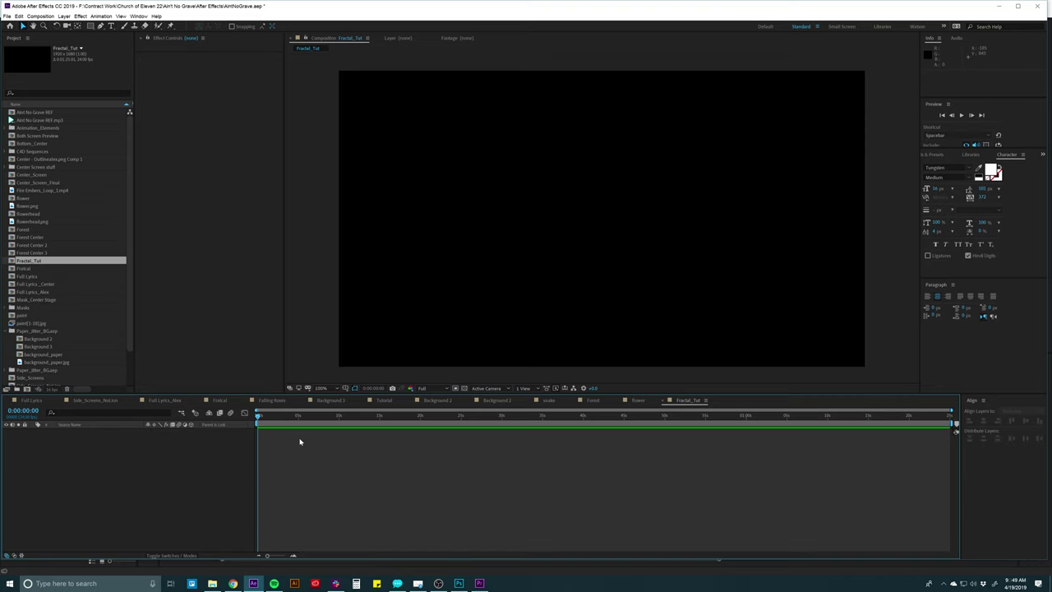
# Add a black solid layer with the default settings to the Fractal_Tut composition
pyautogui.click(63, 16)
pyautogui.moveTo(82, 24)
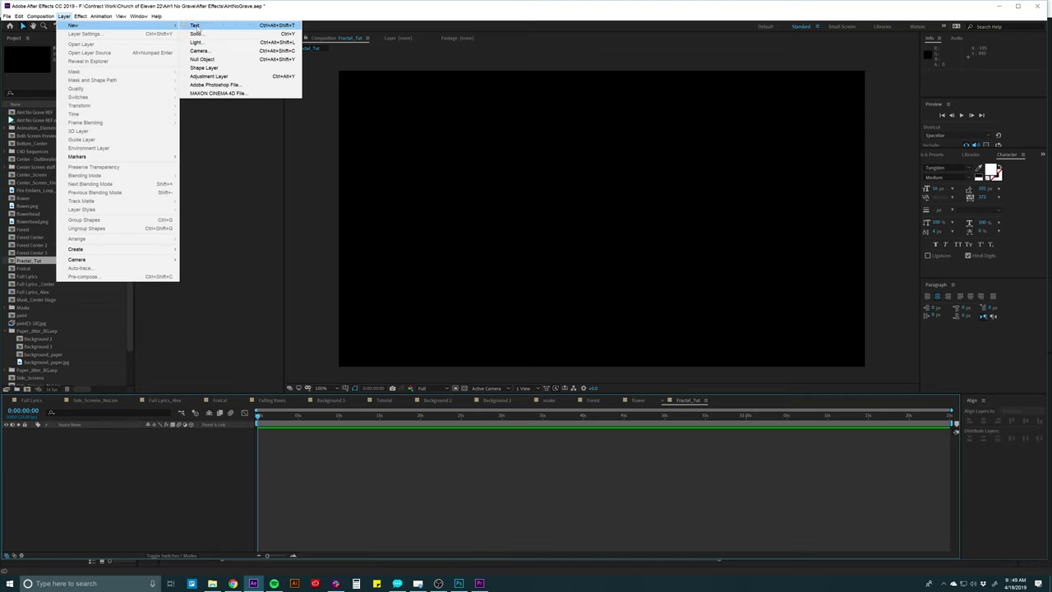
pyautogui.click(199, 34)
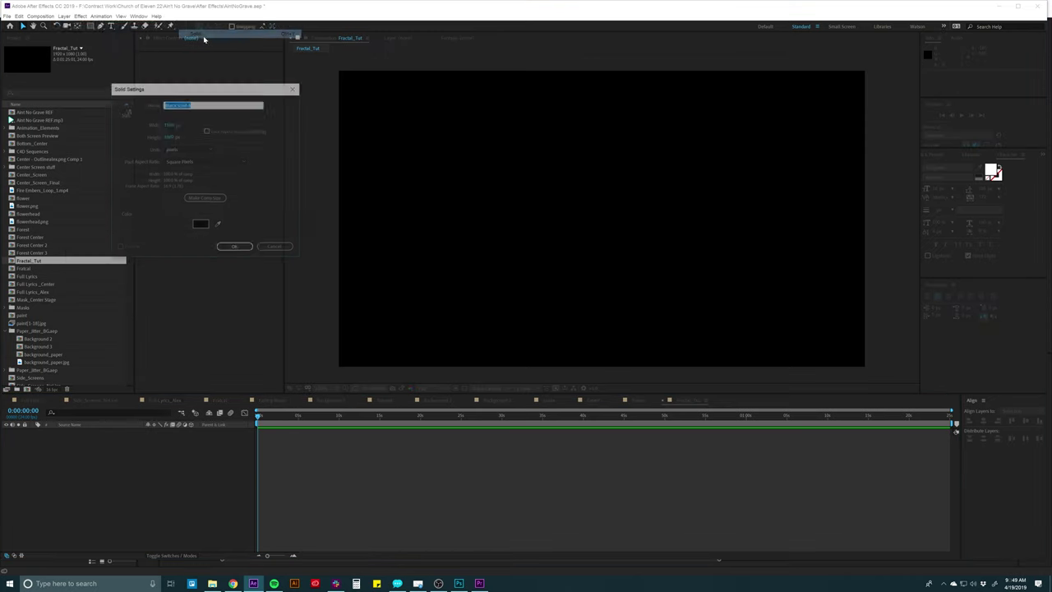
pyautogui.click(236, 248)
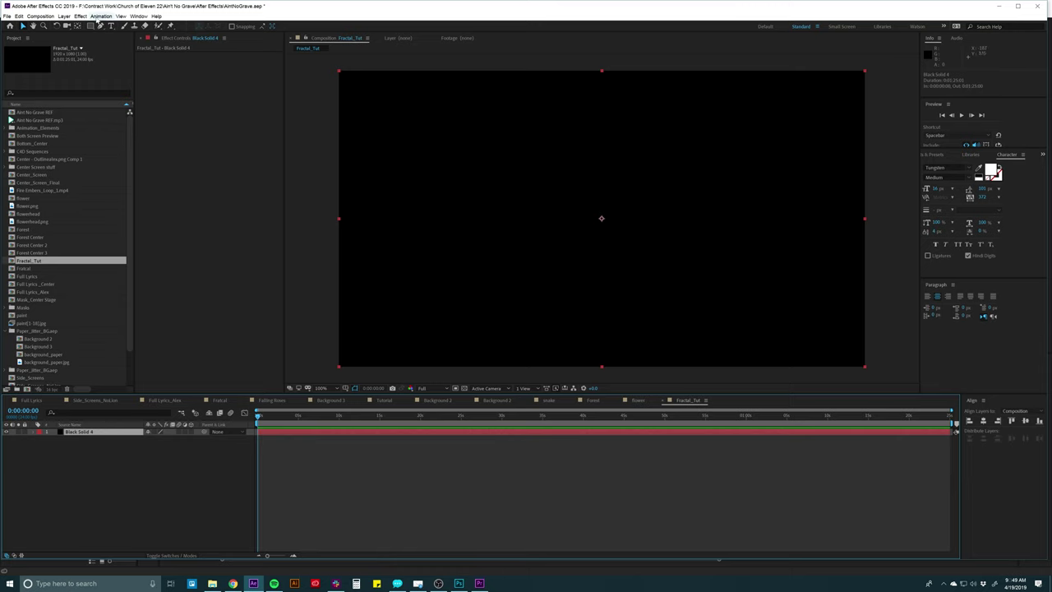
# Apply the Fractal Noise effect from the Noise & Grain category to the black solid
pyautogui.click(79, 16)
pyautogui.moveTo(101, 17)
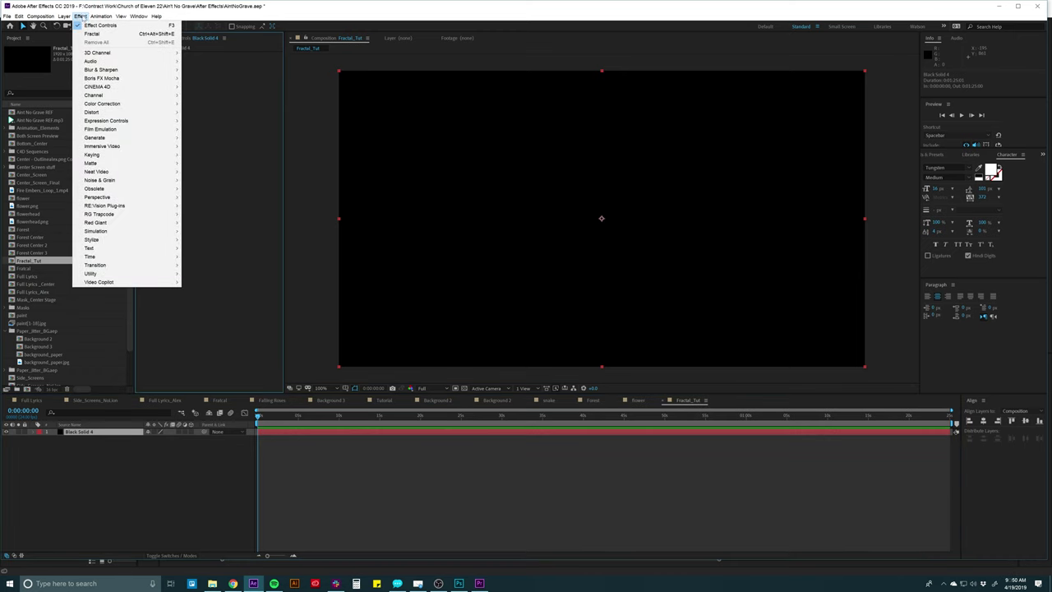
pyautogui.moveTo(111, 114)
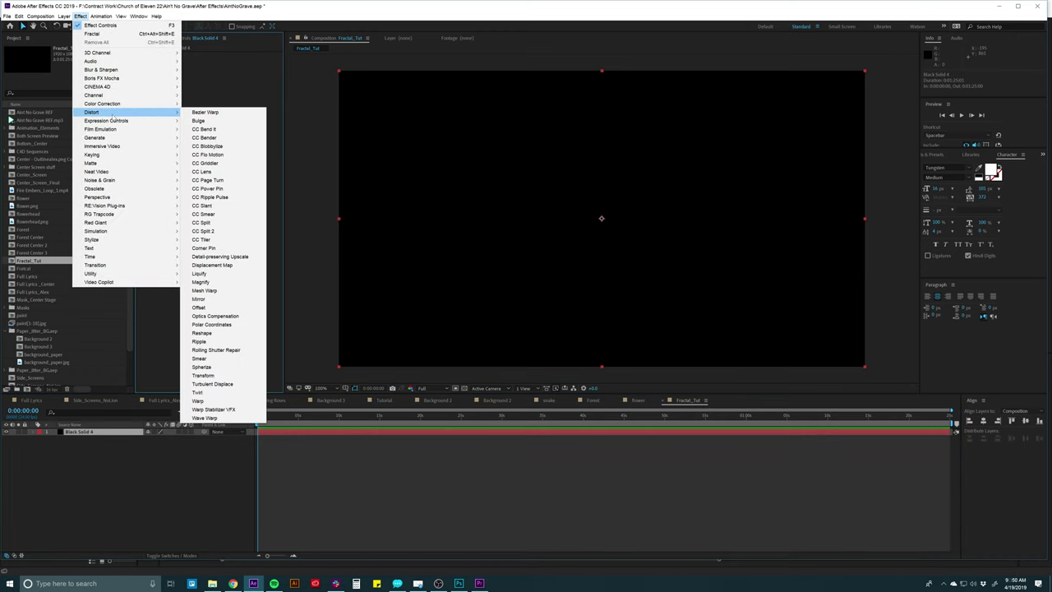
pyautogui.moveTo(115, 181)
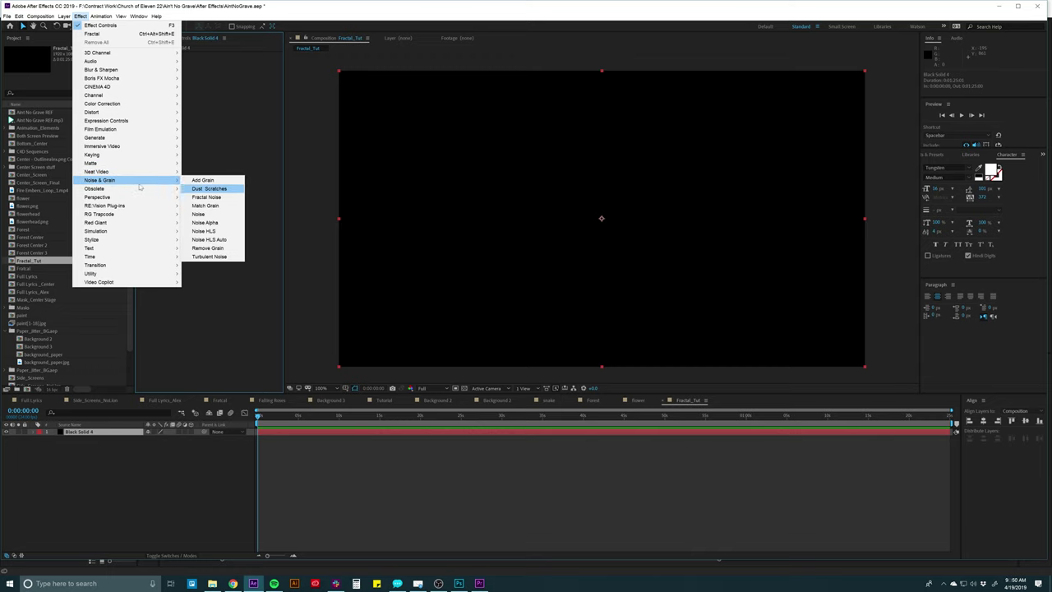
pyautogui.moveTo(169, 180)
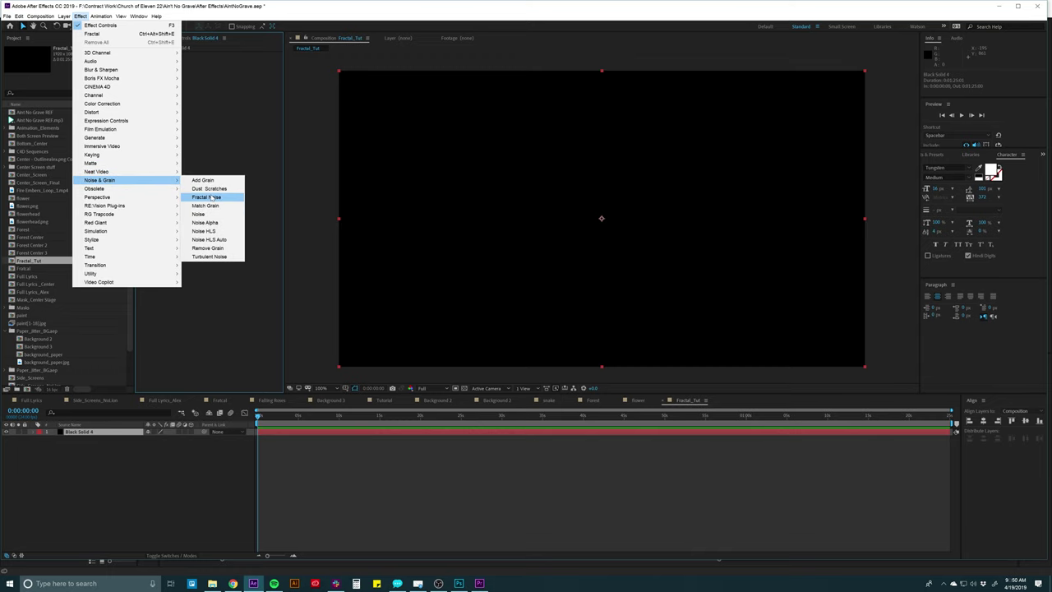
pyautogui.click(206, 198)
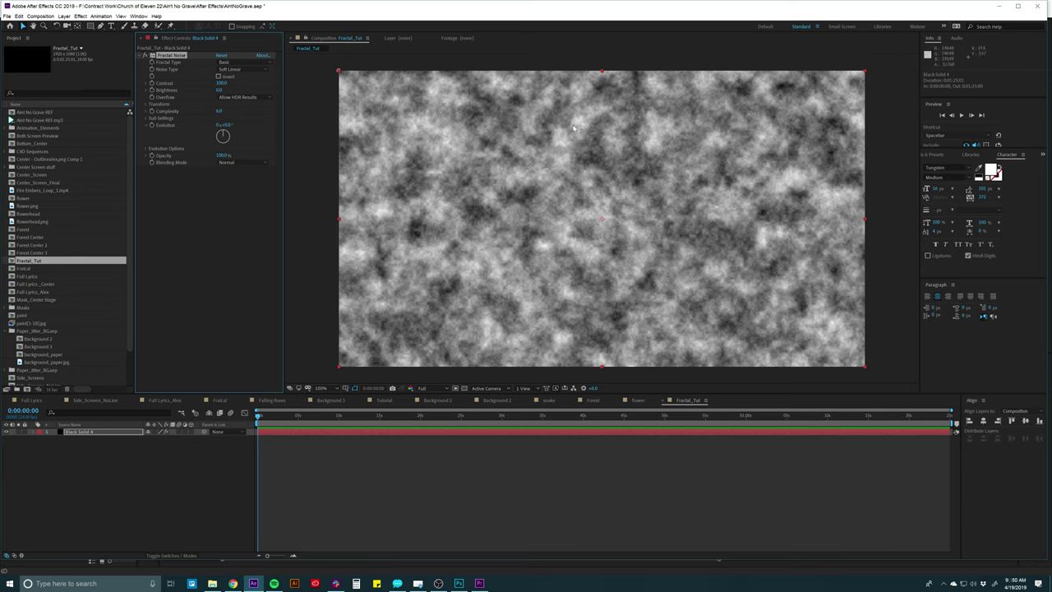
# Preview the Fractal_Tut composition to check whether the fractal noise moves
pyautogui.click(392, 471)
pyautogui.press('space')
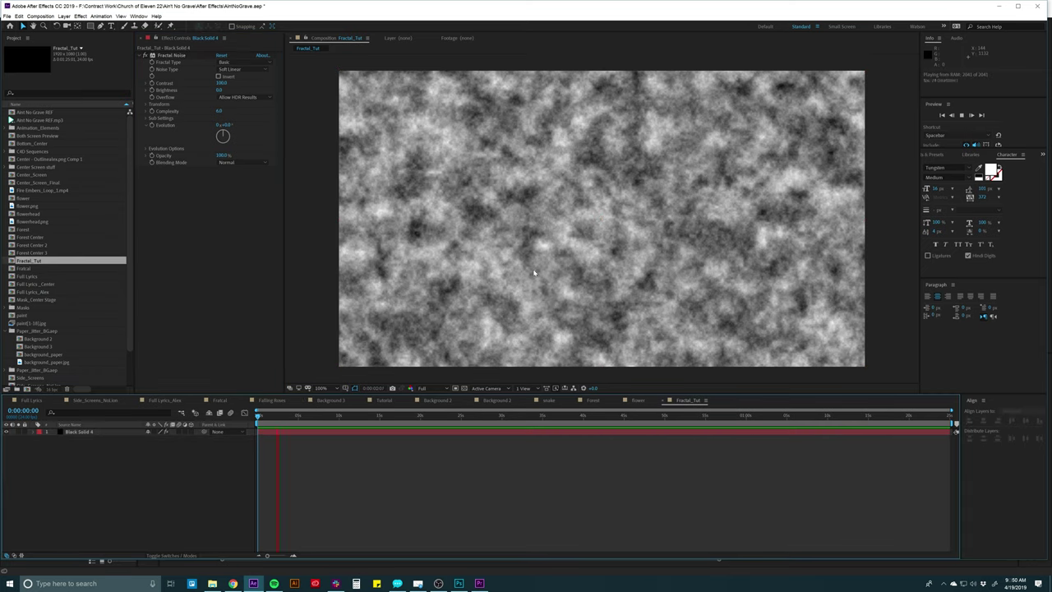
pyautogui.press('space')
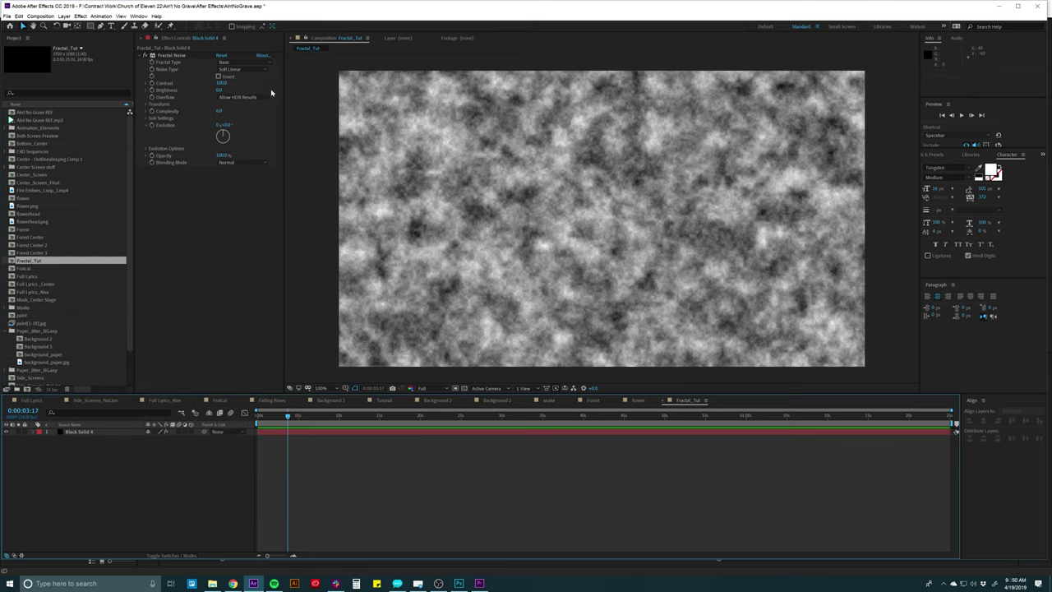
# Try the Max fractal type on the Fractal Noise effect, and undo the change
pyautogui.click(249, 63)
pyautogui.click(247, 135)
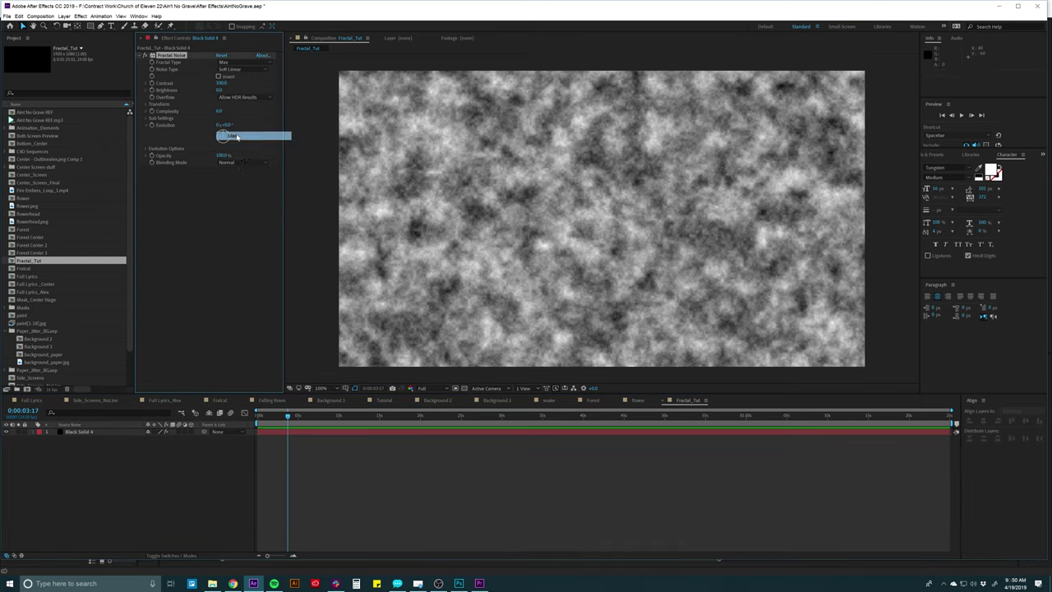
pyautogui.hotkey('ctrl', 'z')
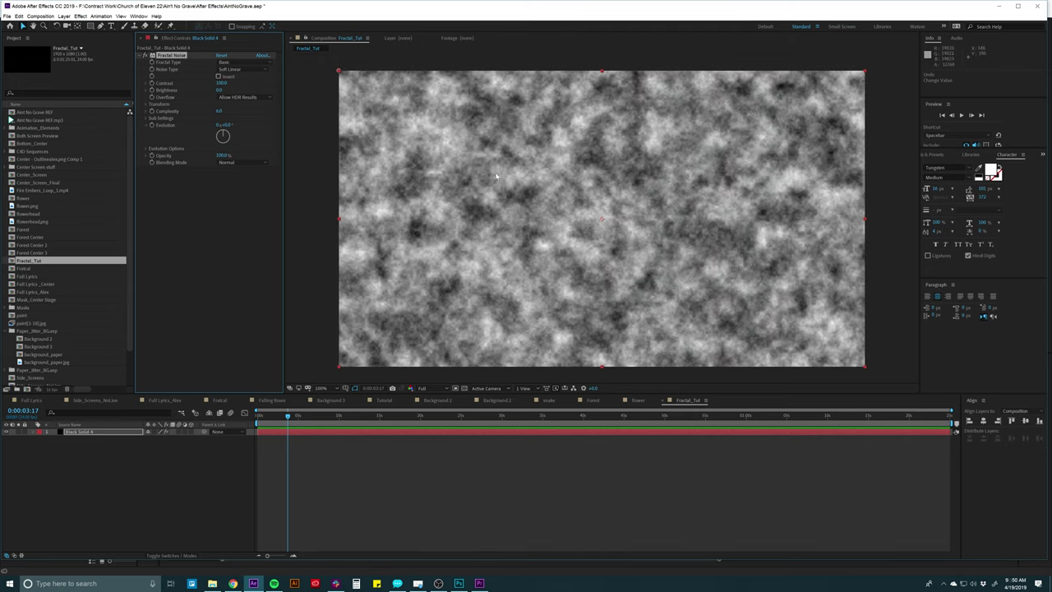
# Try a different Random Seed in the Fractal Noise evolution options, and undo the change
pyautogui.moveTo(225, 125); pyautogui.dragTo(288, 127)
pyautogui.click(147, 150)
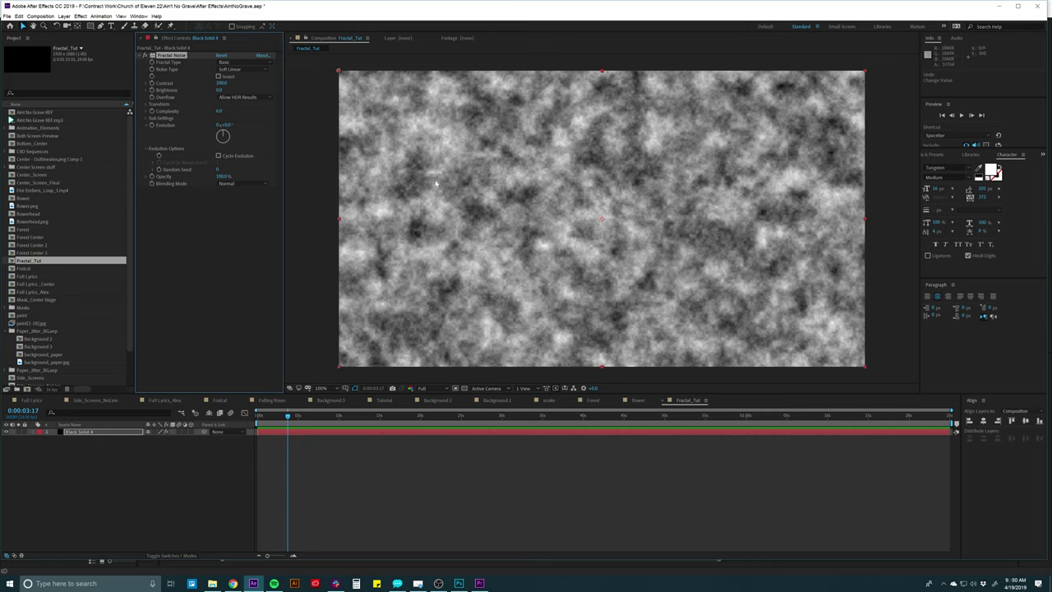
pyautogui.moveTo(217, 170); pyautogui.dragTo(255, 166)
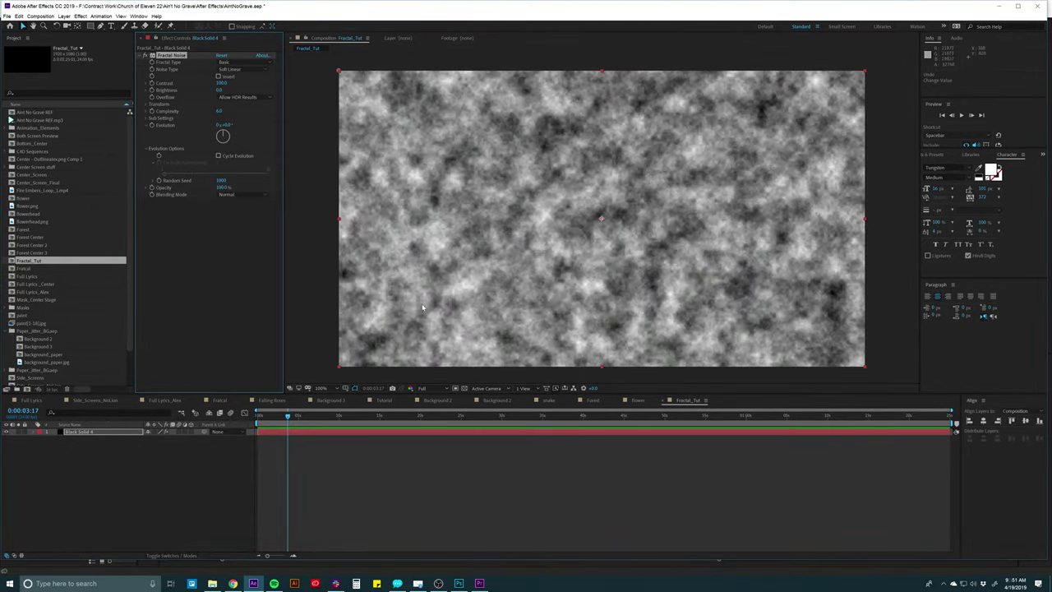
pyautogui.hotkey('ctrl', 'z')
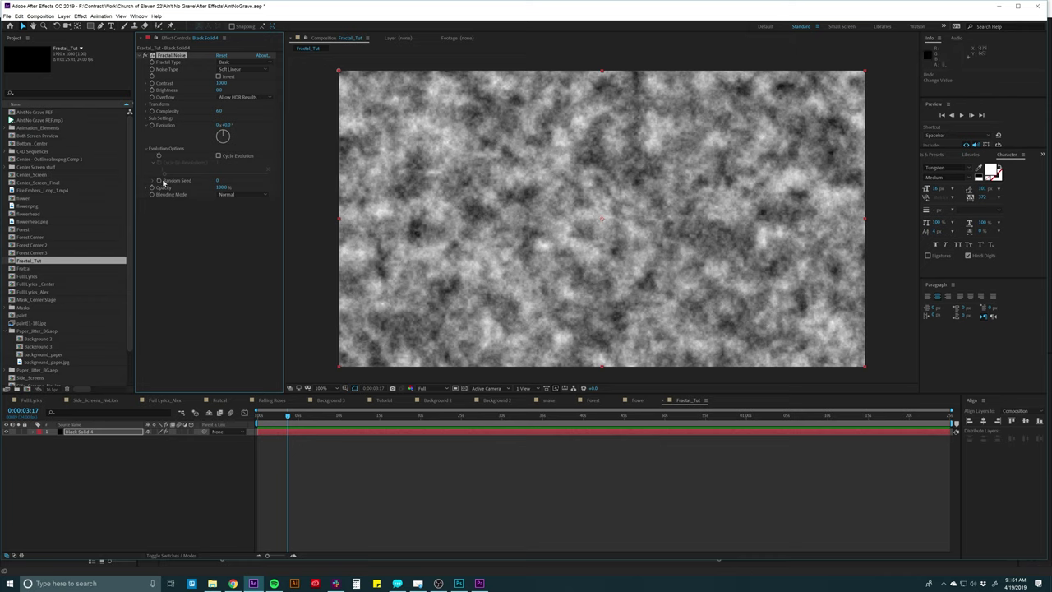
# Drive the Fractal Noise effect's Random Seed with the expression time*4 and preview the noise motion
pyautogui.keyDown('alt'); pyautogui.click(159, 183); pyautogui.keyUp('alt')
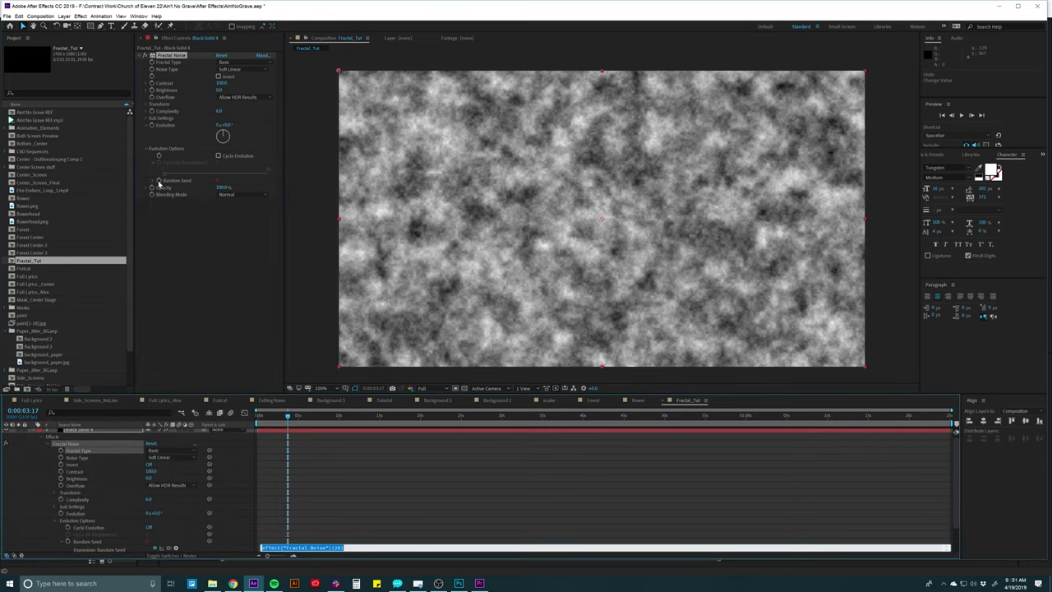
pyautogui.write('time*4')
pyautogui.click(361, 500)
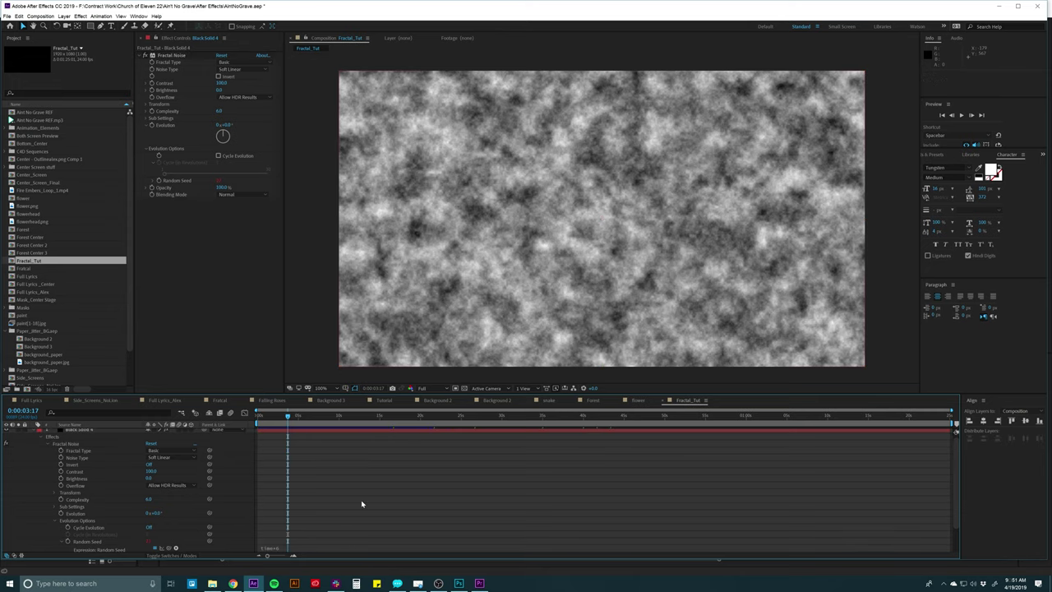
pyautogui.click(354, 433)
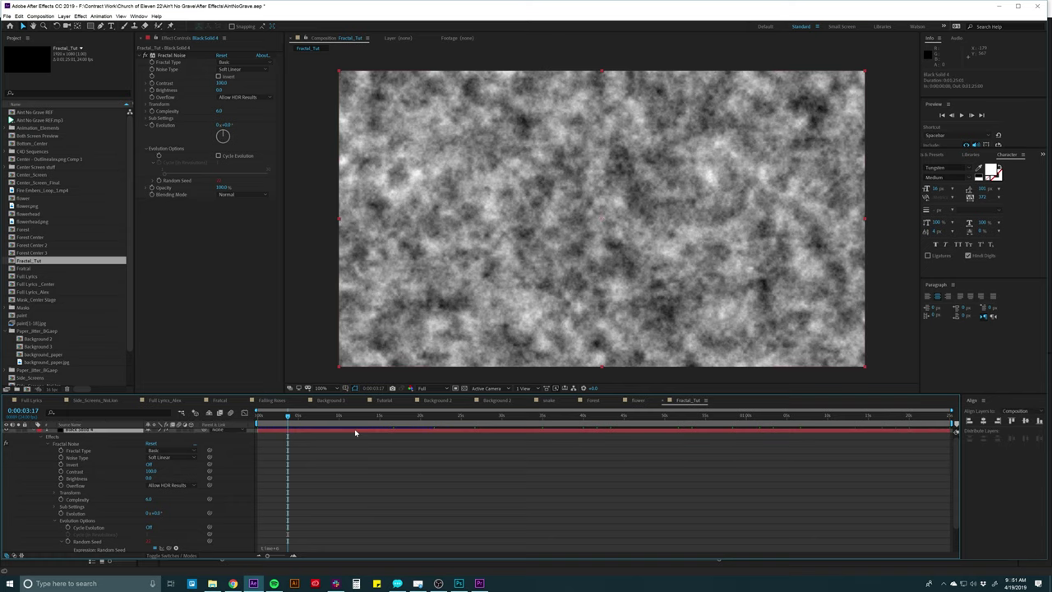
pyautogui.press('u')
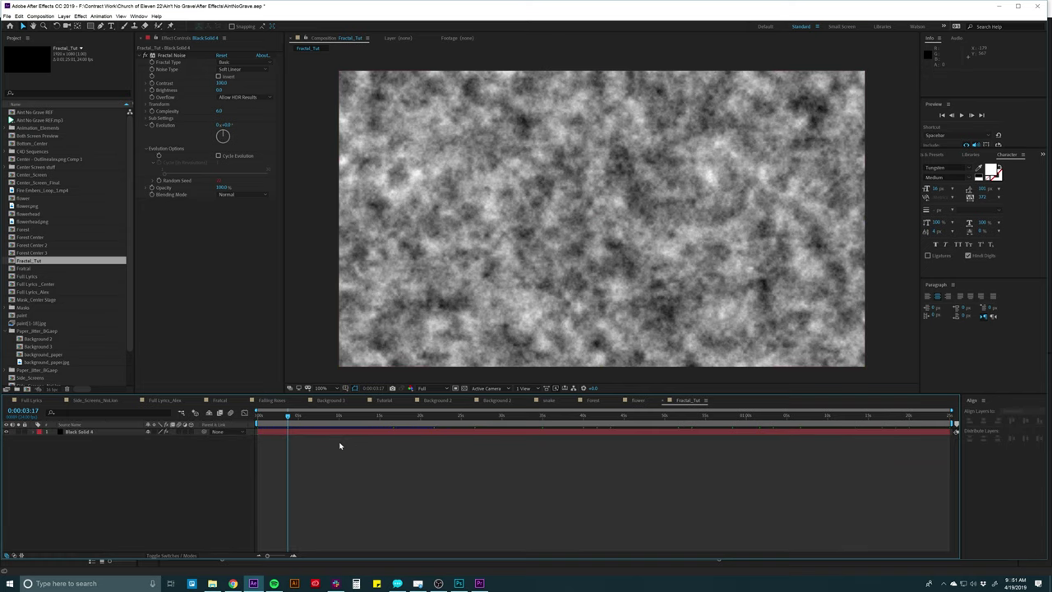
pyautogui.press('space')
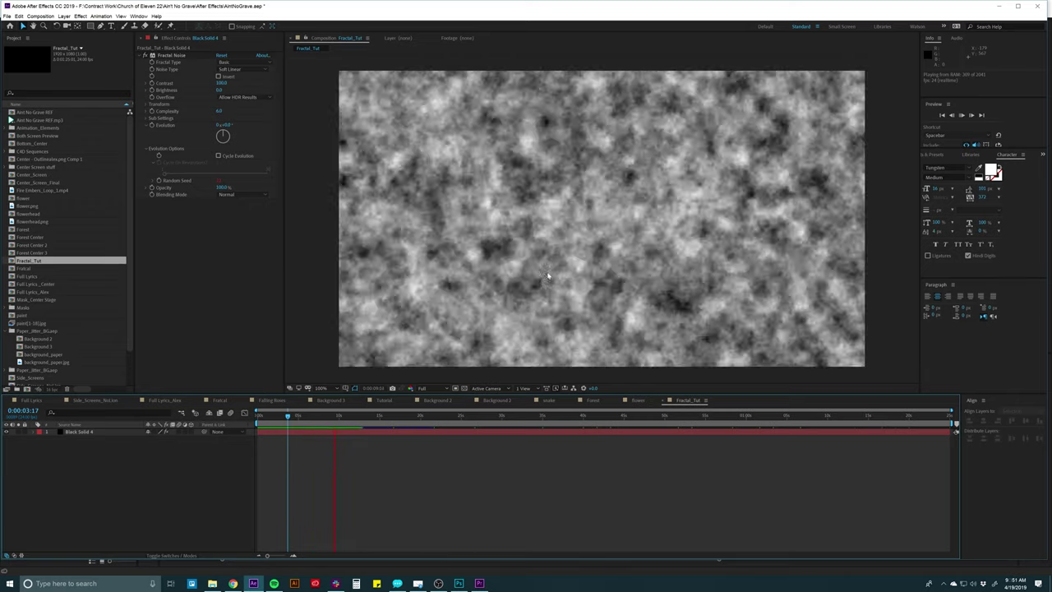
pyautogui.press('space')
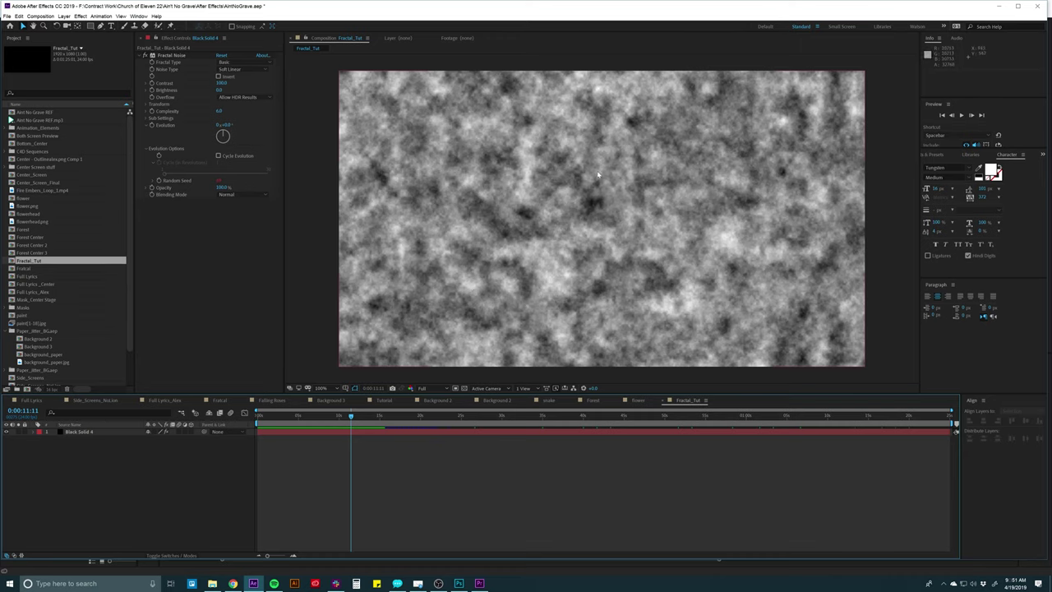
# Add the Fractal_Tut composition as the top layer of the Tutorial composition and hide the layer
pyautogui.click(636, 400)
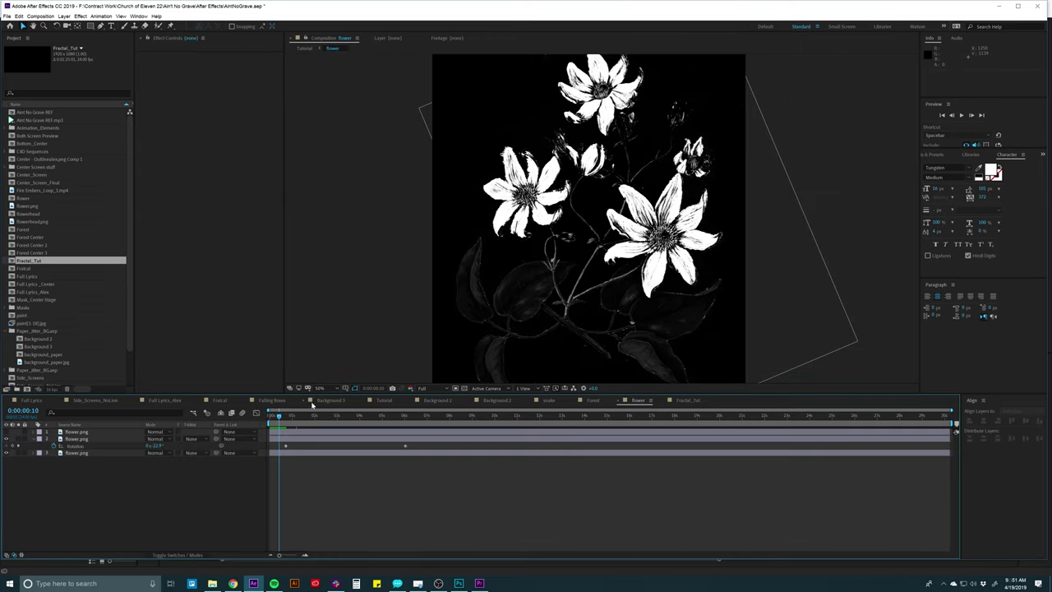
pyautogui.click(383, 400)
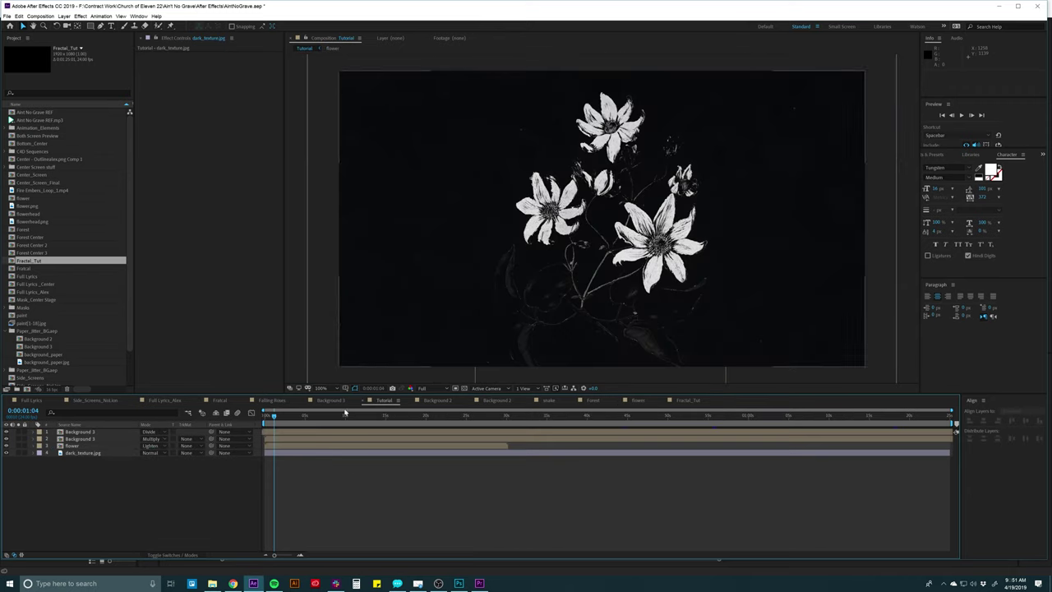
pyautogui.moveTo(24, 261); pyautogui.dragTo(78, 434)
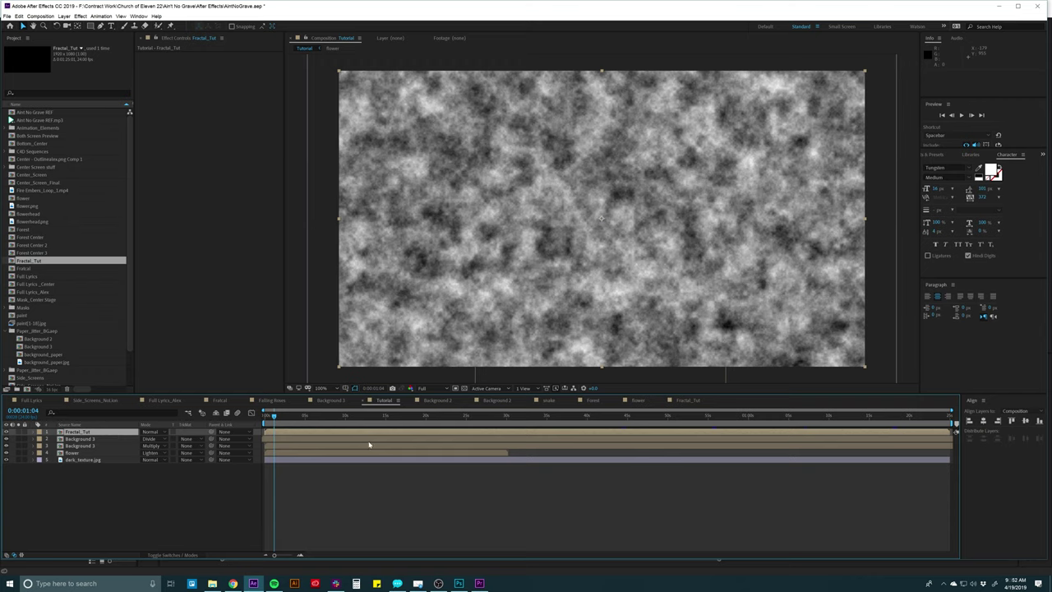
pyautogui.click(7, 432)
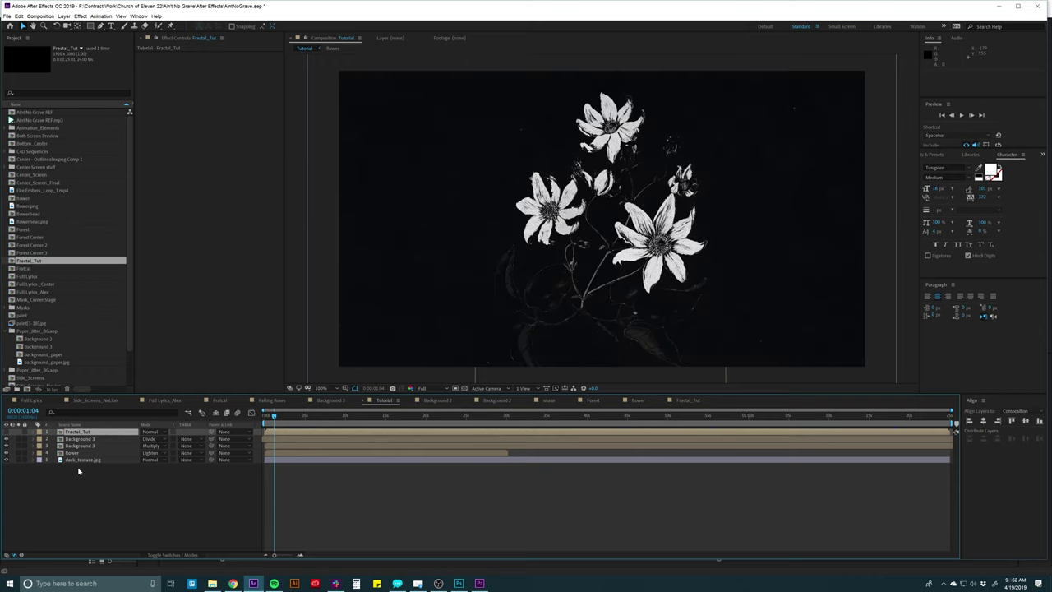
pyautogui.click(78, 471)
# Apply a new Displacement Map effect from the Distort category to the flower layer and delete its older Displacement Map
pyautogui.click(82, 453)
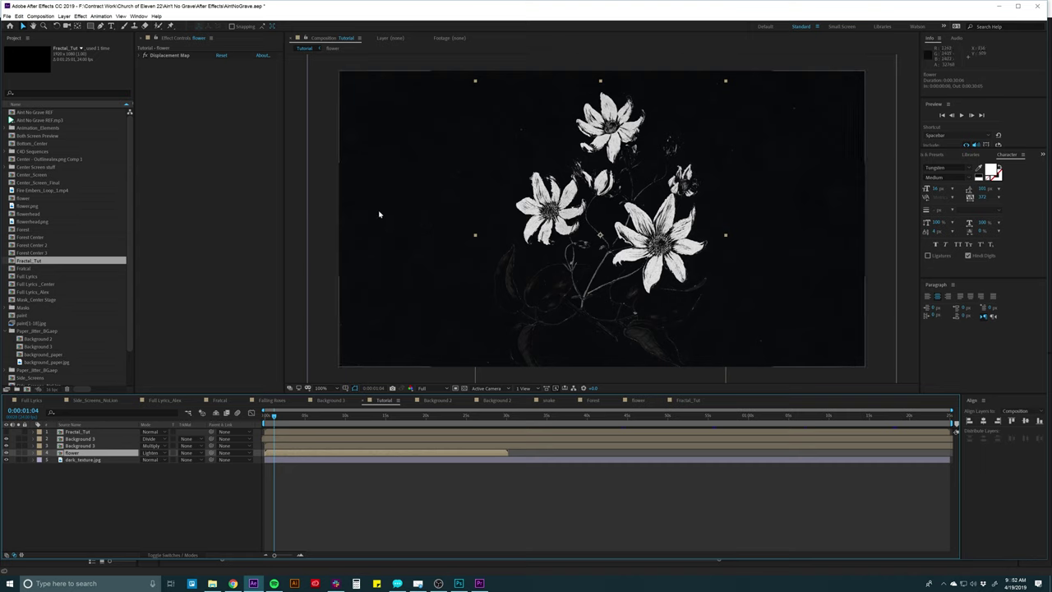
pyautogui.click(80, 16)
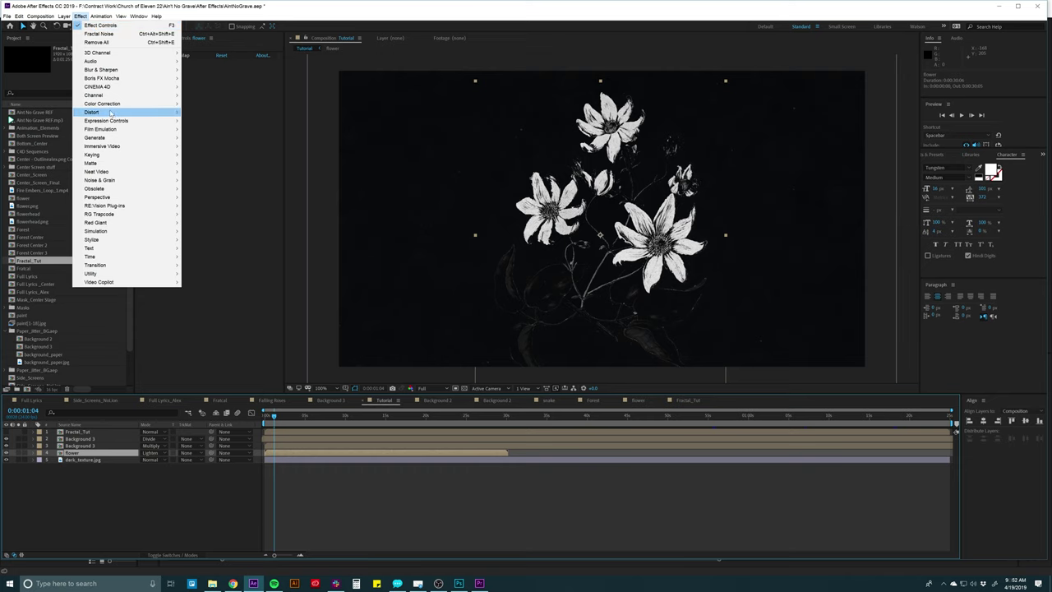
pyautogui.moveTo(112, 115)
pyautogui.click(212, 264)
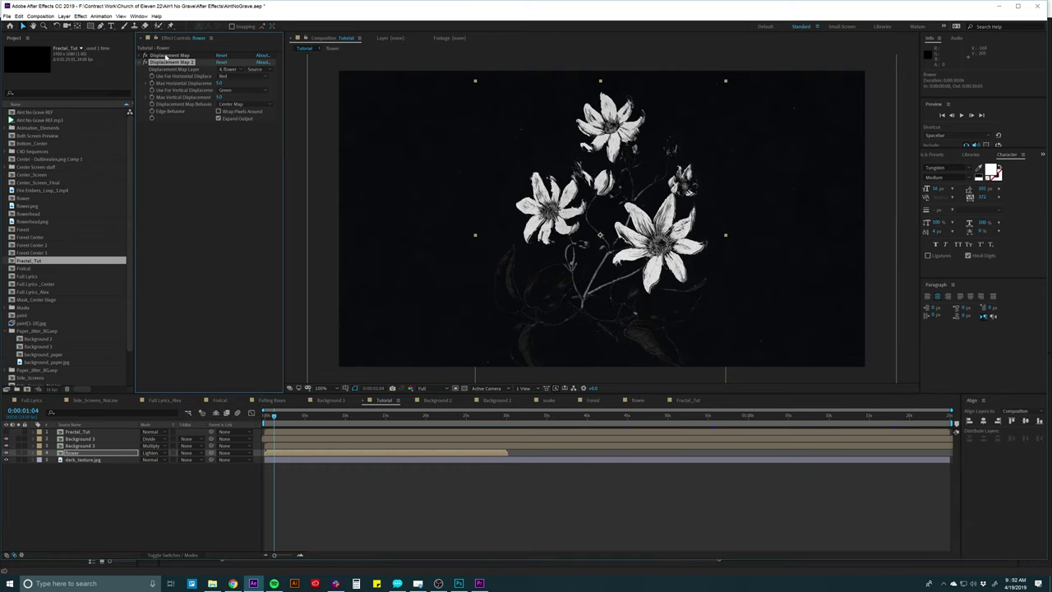
pyautogui.click(163, 56)
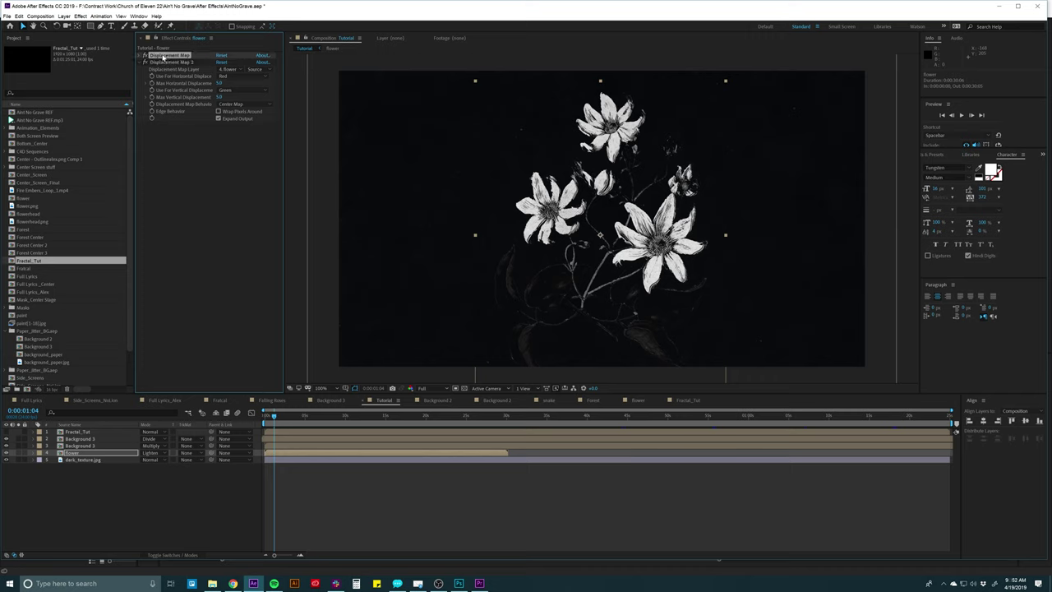
pyautogui.press('Delete')
pyautogui.click(164, 56)
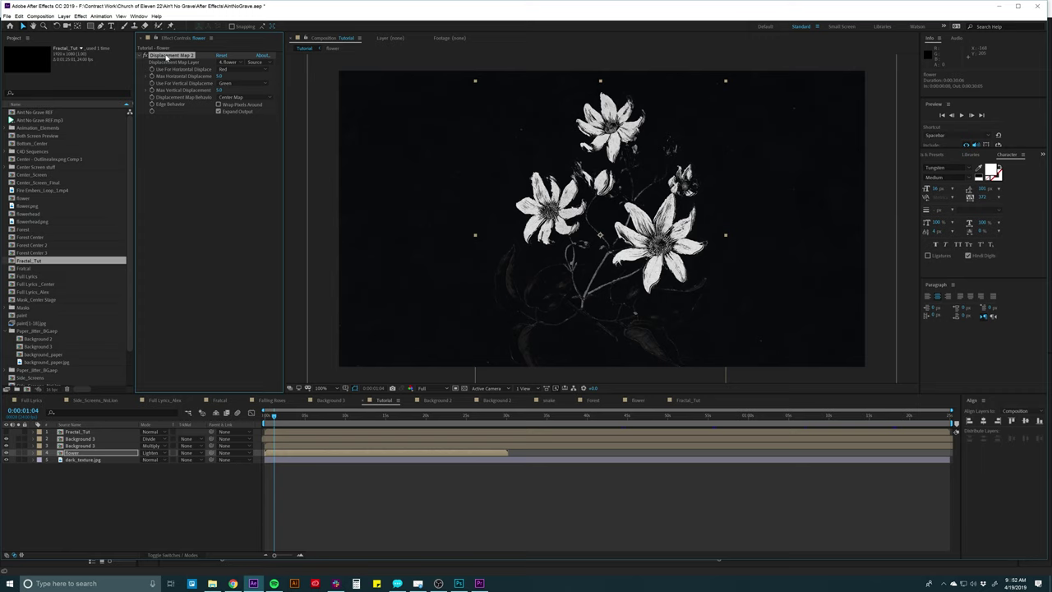
# Set the flower's displacement map layer to Fractal_Tut, with maximum horizontal and vertical displacement of 1
pyautogui.click(223, 63)
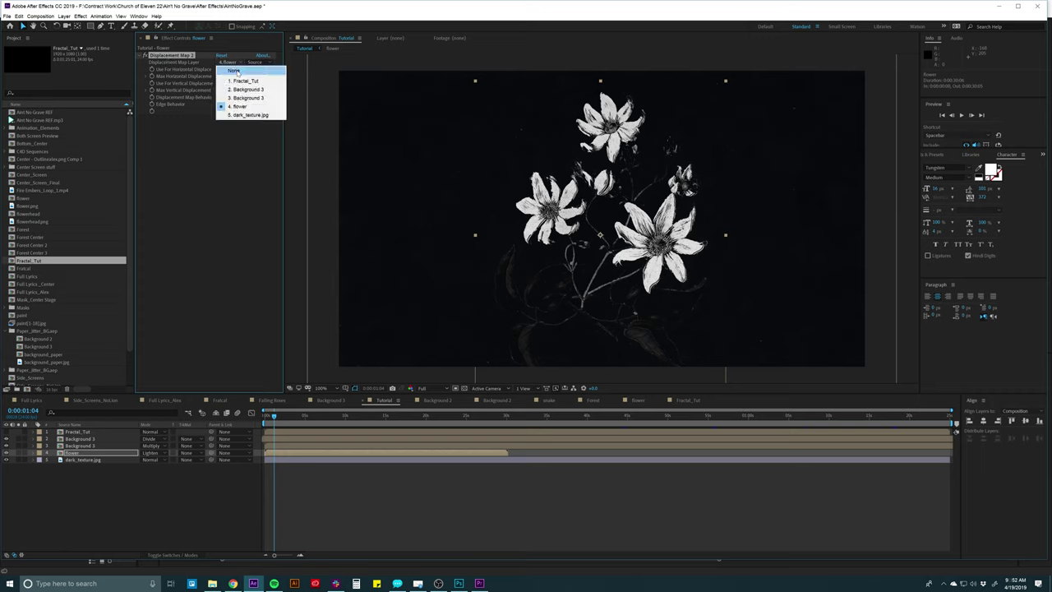
pyautogui.click(233, 85)
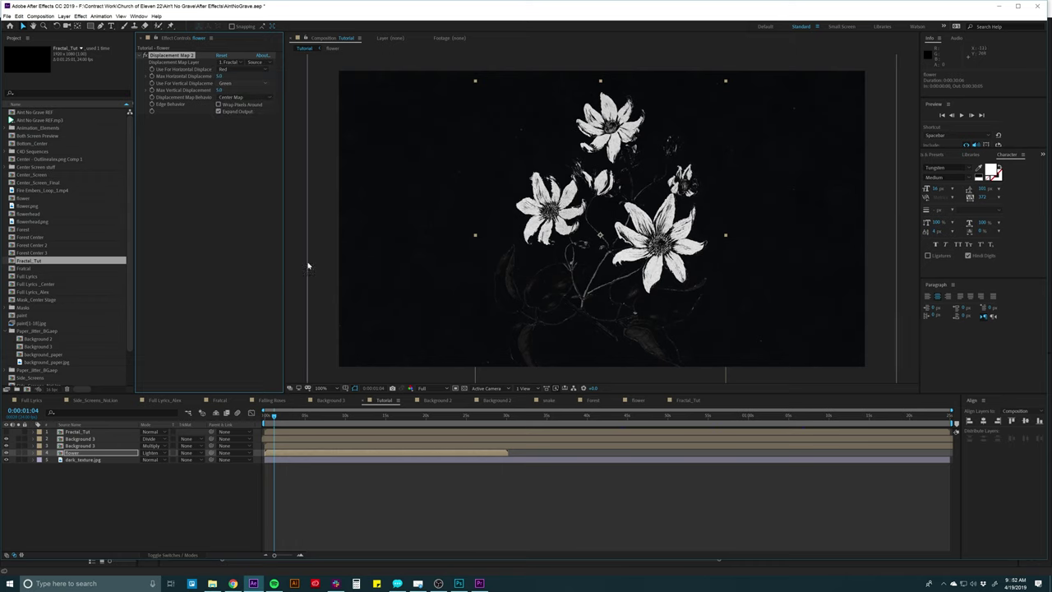
pyautogui.click(82, 432)
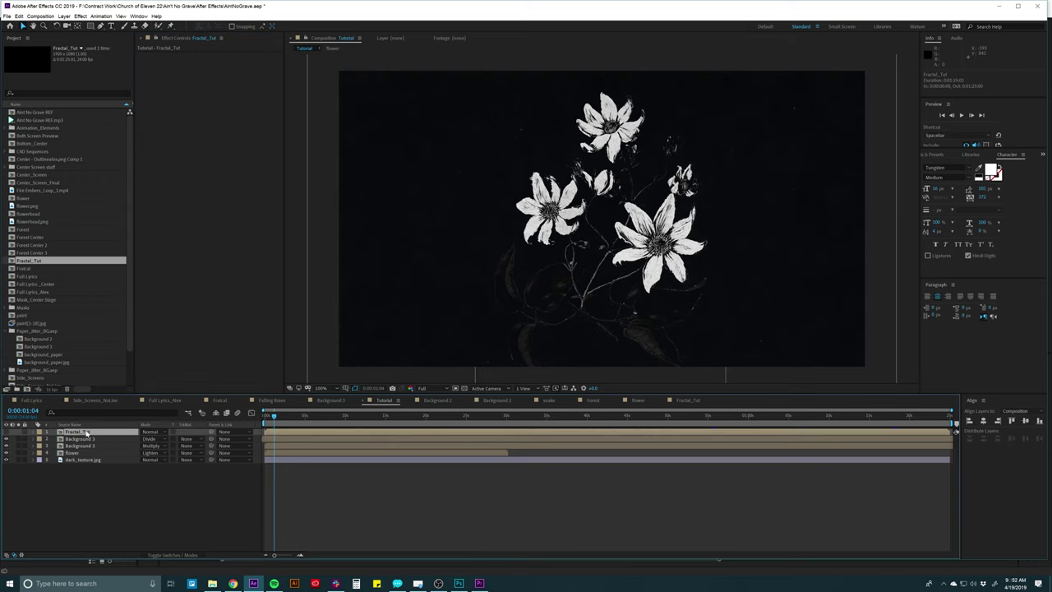
pyautogui.click(80, 453)
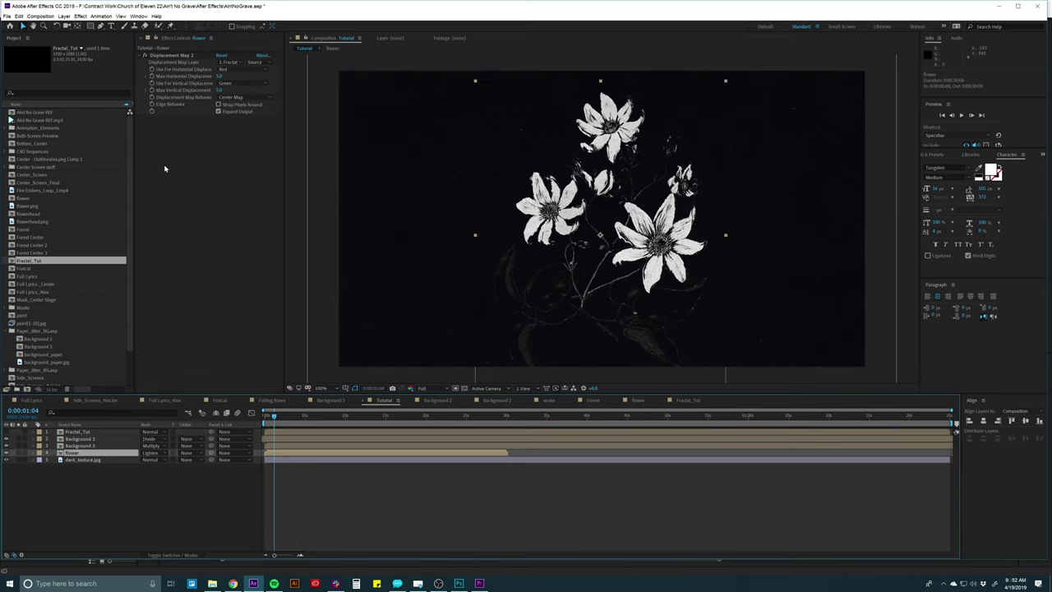
pyautogui.click(219, 75)
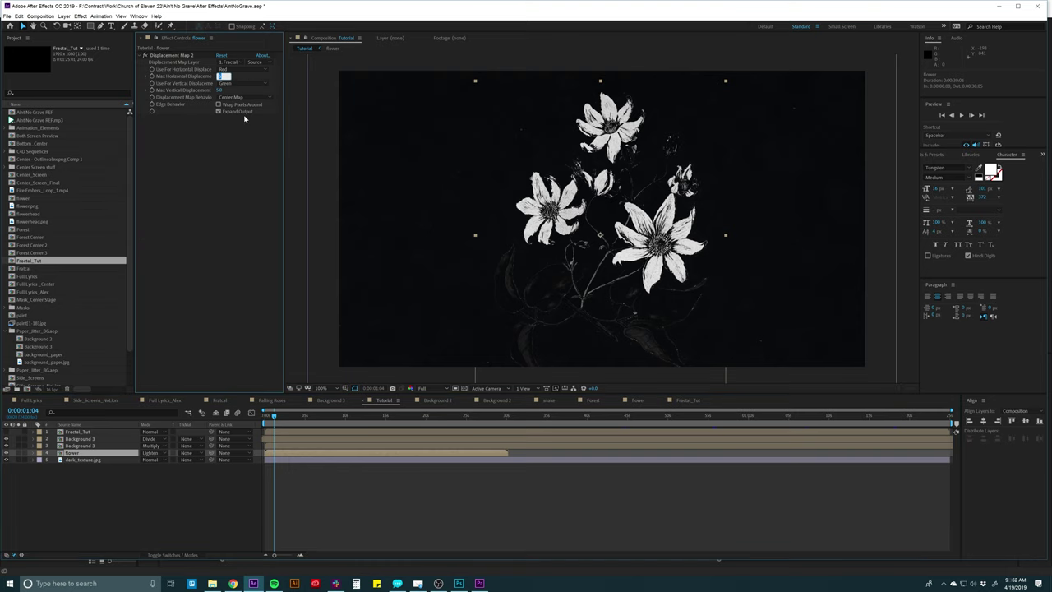
pyautogui.write('1')
pyautogui.click(359, 480)
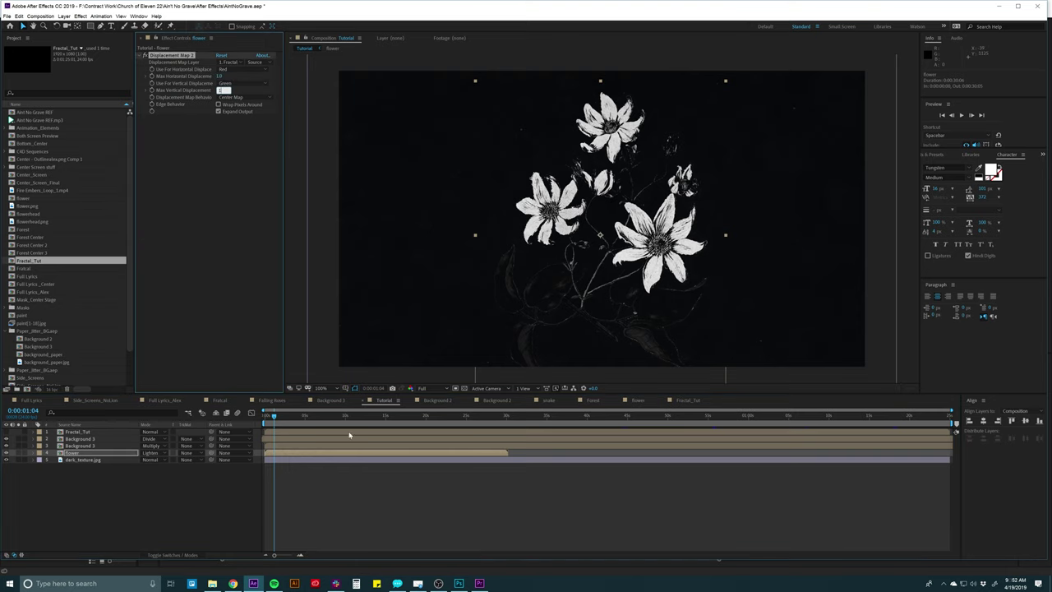
# Preview the Tutorial composition and inspect the displacement along the flower edges up close
pyautogui.press('space')
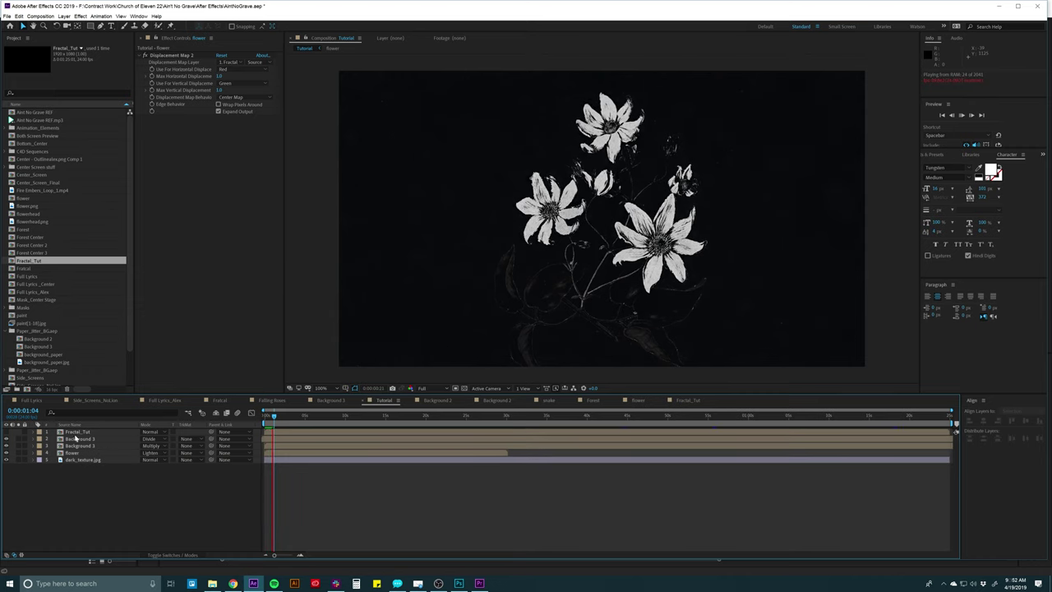
pyautogui.scroll(1, 528, 204)
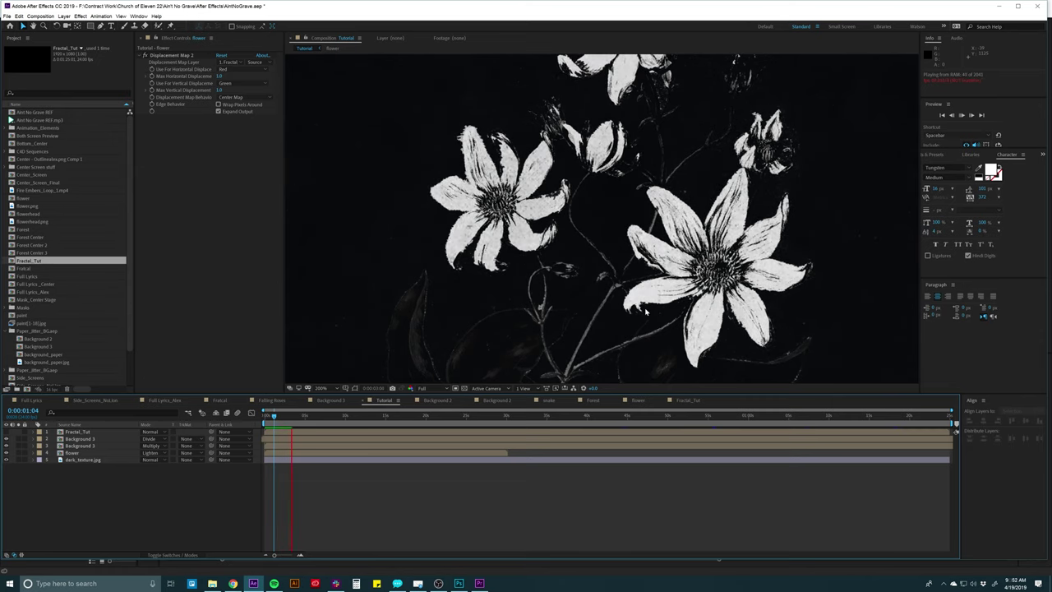
pyautogui.press('space')
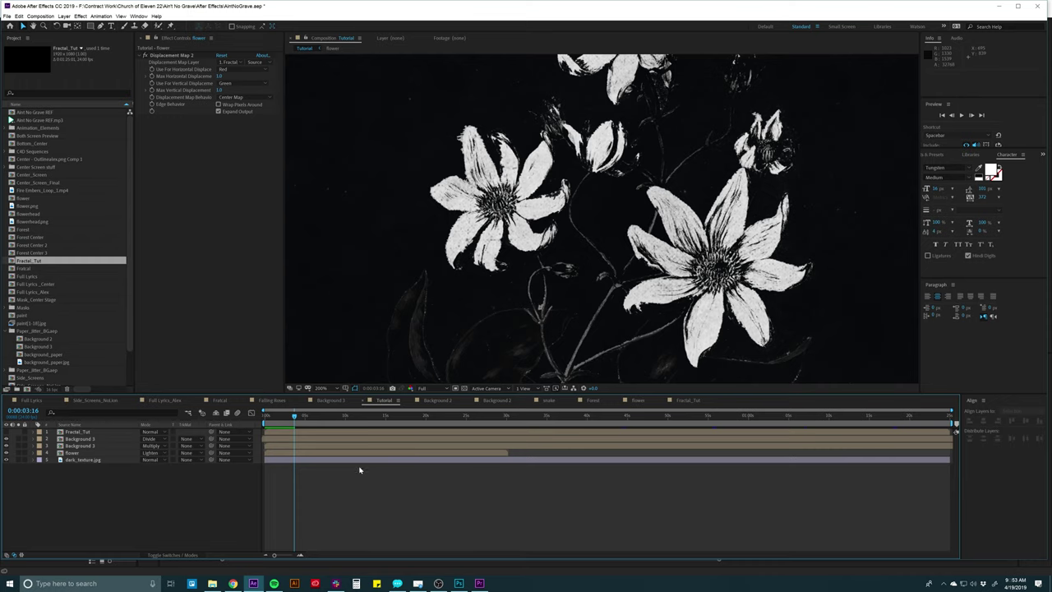
pyautogui.scroll(-2, 483, 194)
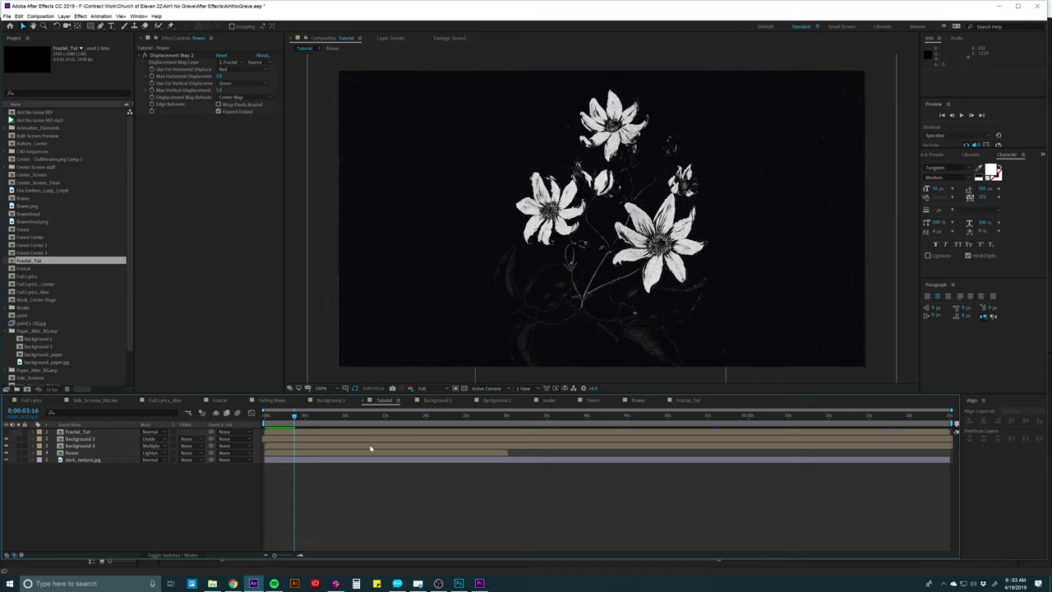
pyautogui.moveTo(298, 420); pyautogui.dragTo(271, 429)
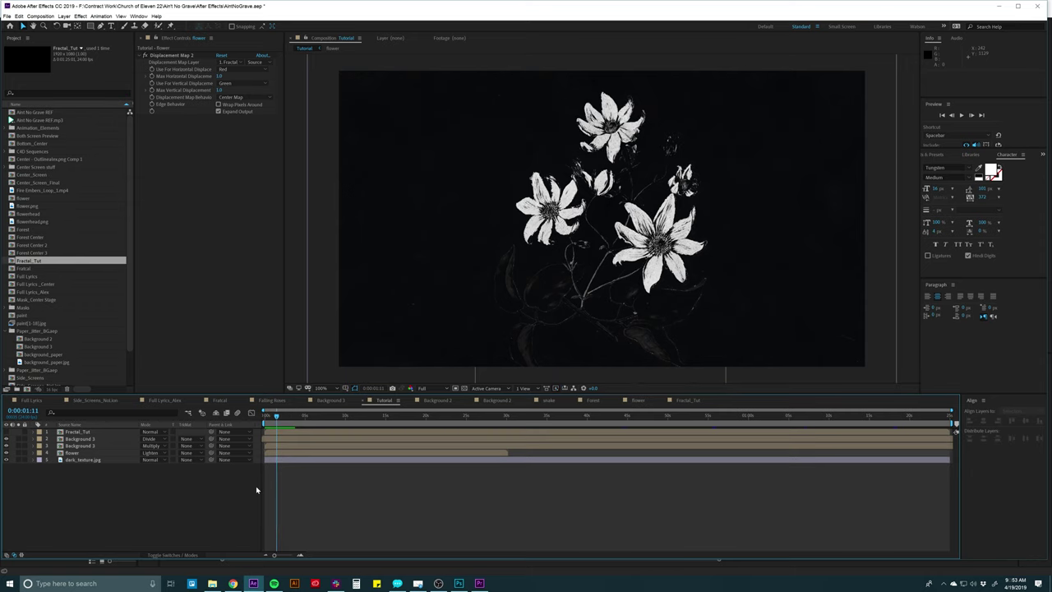
# Add the expression wiggle(10,20) to the flower layer's opacity and preview the flicker
pyautogui.click(88, 454)
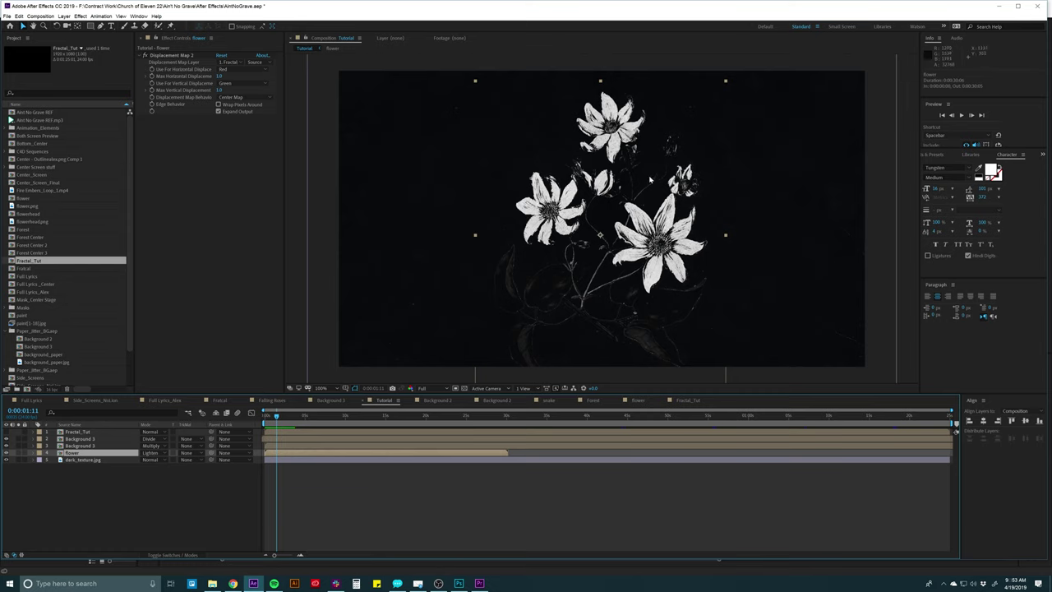
pyautogui.click(128, 454)
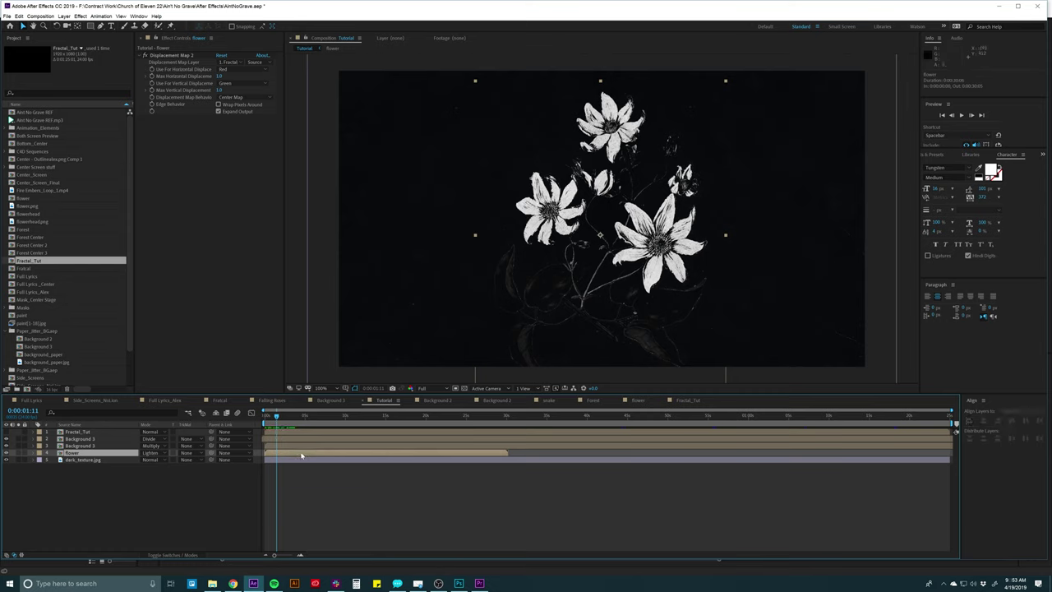
pyautogui.press('t')
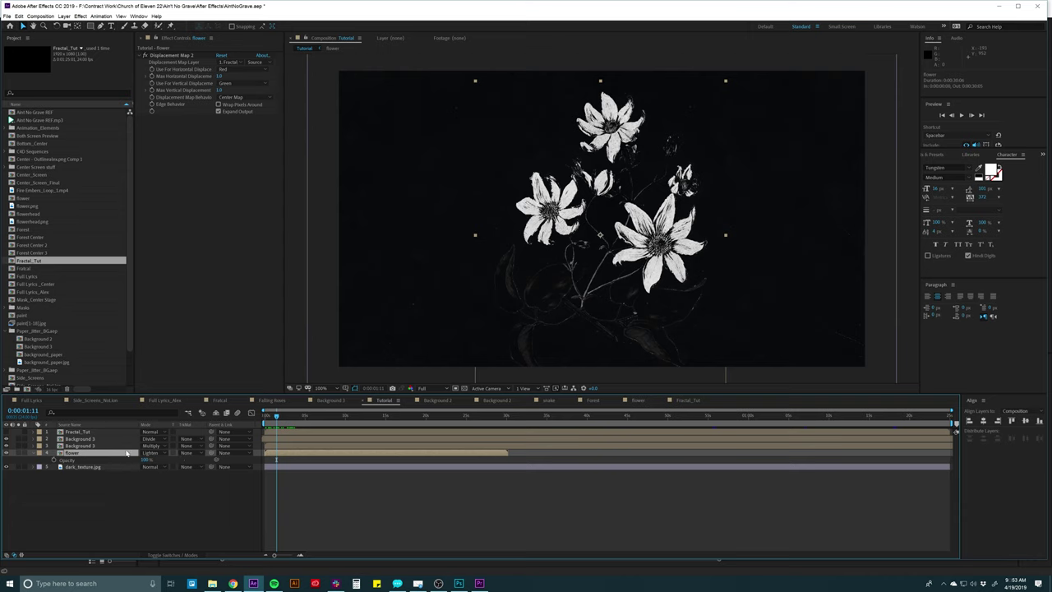
pyautogui.keyDown('alt'); pyautogui.click(53, 461); pyautogui.keyUp('alt')
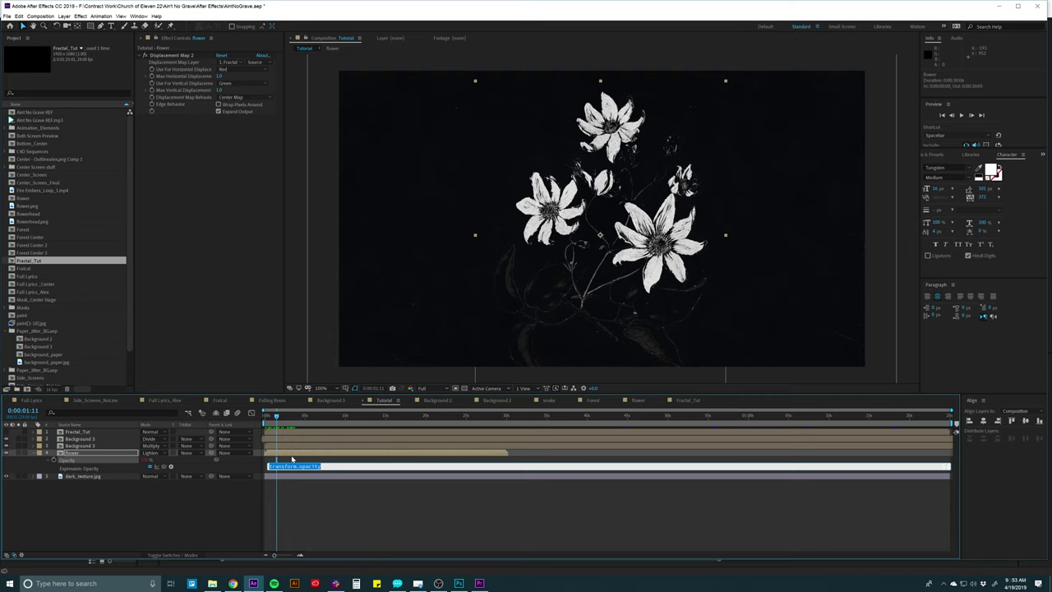
pyautogui.write('wi')
pyautogui.write('10,20)')
pyautogui.click(310, 493)
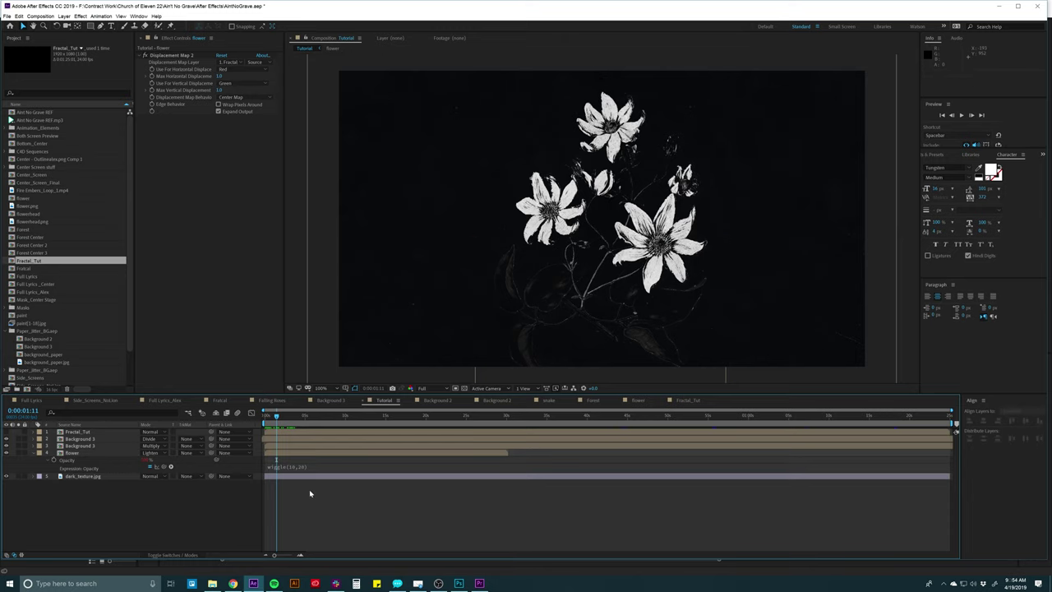
pyautogui.press('space')
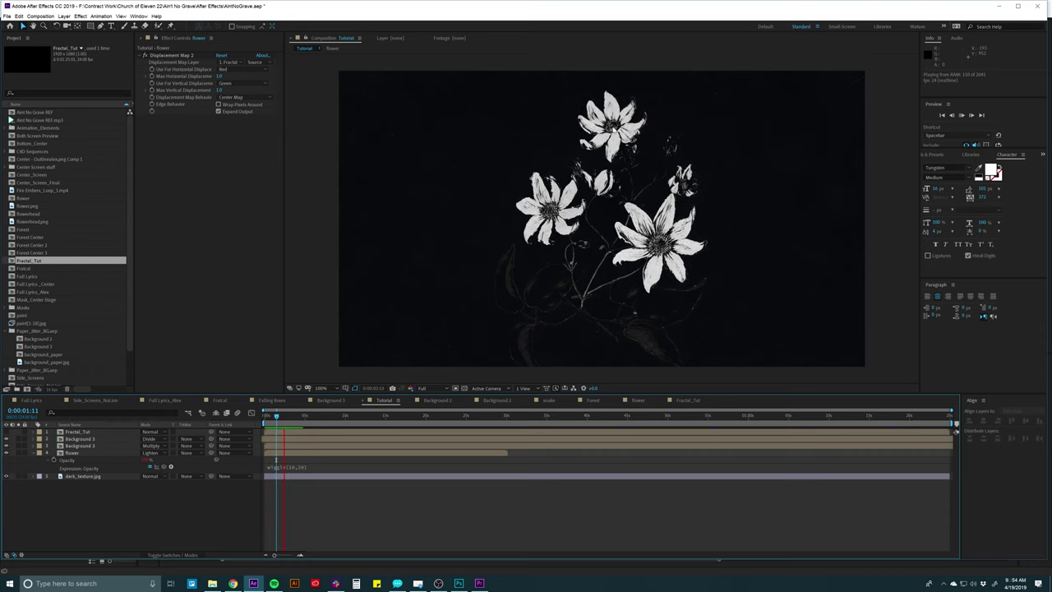
# Remove the wiggle expression from the flower layer's opacity, preview the result, and hide the opacity property
pyautogui.click(280, 468)
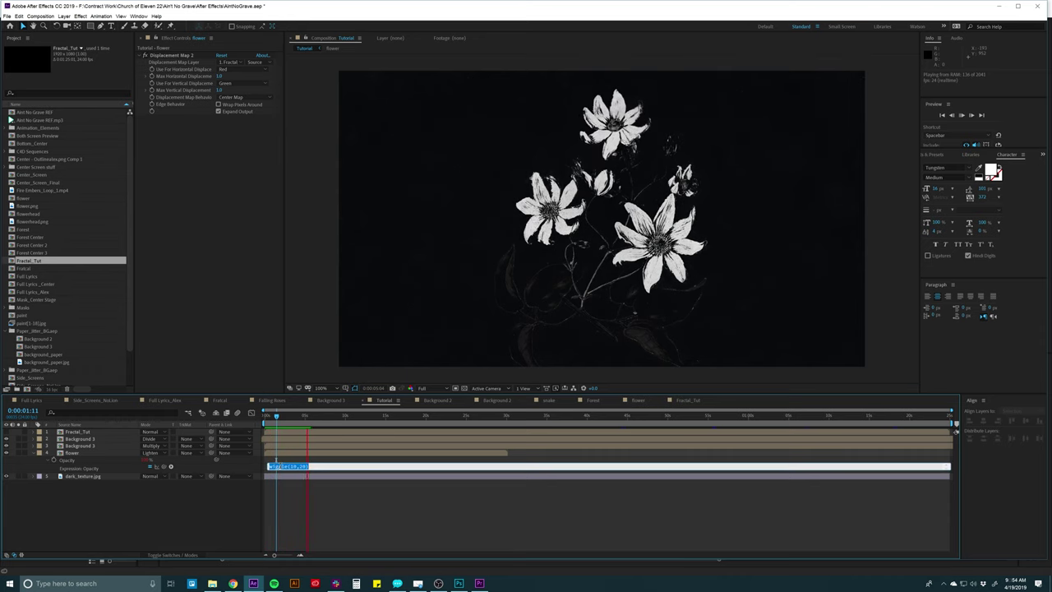
pyautogui.press('BackSpace')
pyautogui.click(292, 498)
pyautogui.press('space')
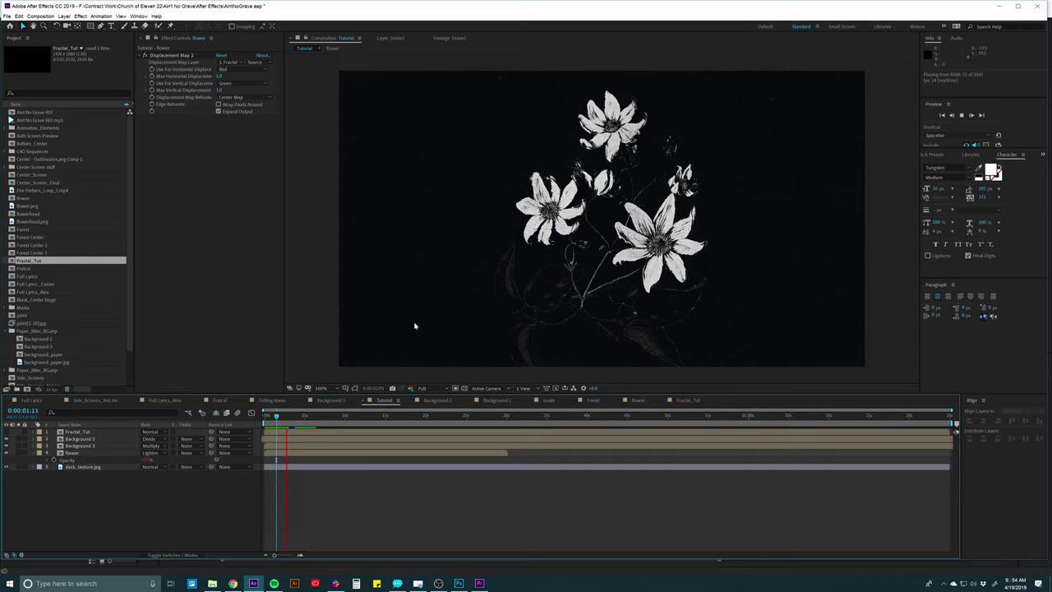
pyautogui.click(279, 456)
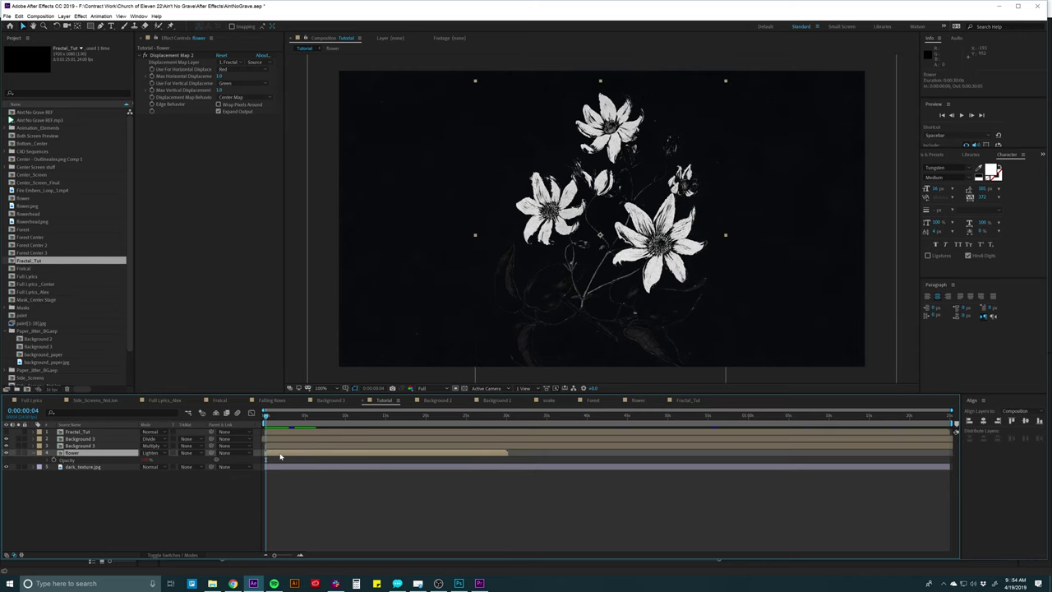
pyautogui.press('t')
pyautogui.click(284, 481)
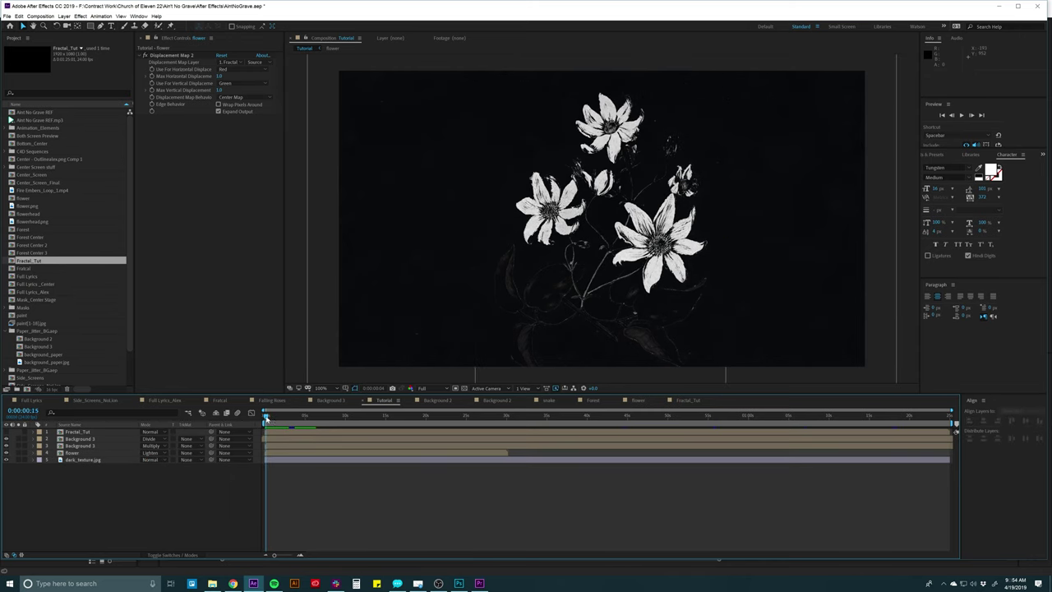
# Preview the Tutorial composition from its start and compare the flower artwork at different points in time
pyautogui.moveTo(267, 418); pyautogui.dragTo(263, 416)
pyautogui.click(72, 453)
pyautogui.click(373, 511)
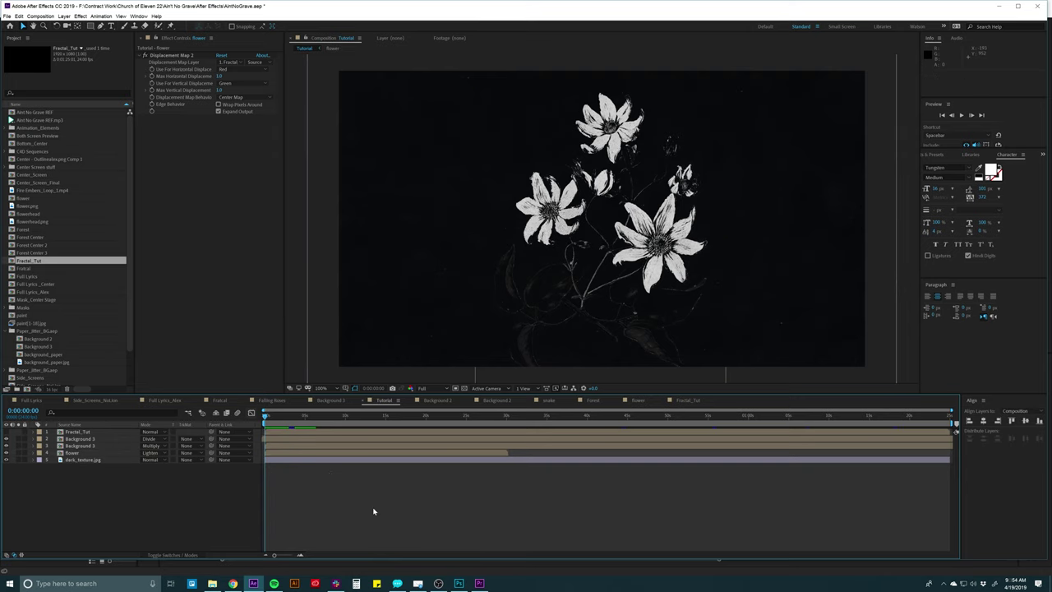
pyautogui.press('space')
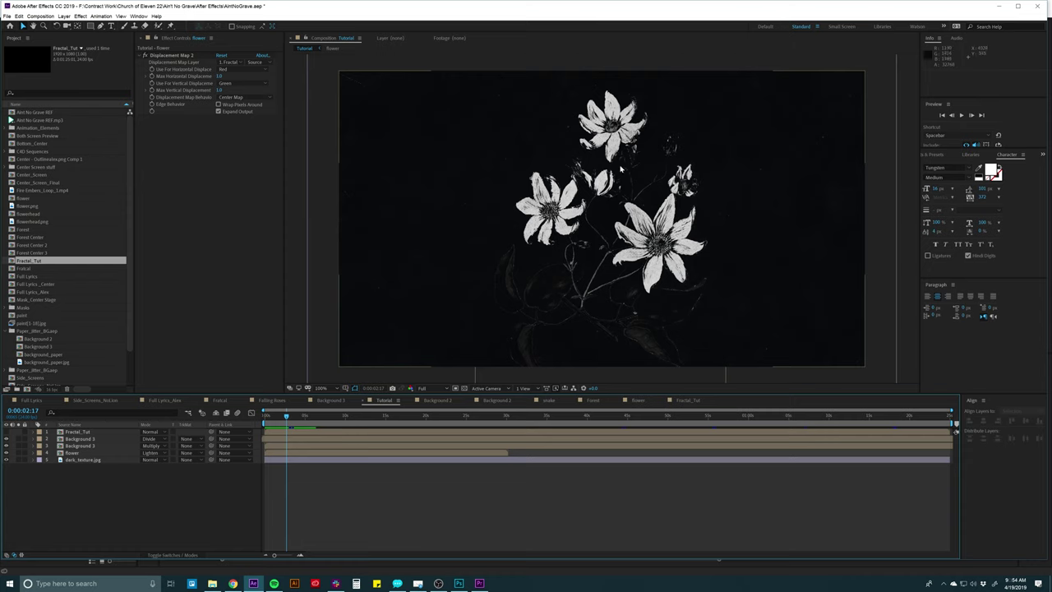
pyautogui.moveTo(288, 416); pyautogui.dragTo(320, 417)
pyautogui.scroll(1, 579, 210)
pyautogui.scroll(-1, 579, 210)
pyautogui.scroll(-1, 662, 249)
pyautogui.scroll(1, 662, 249)
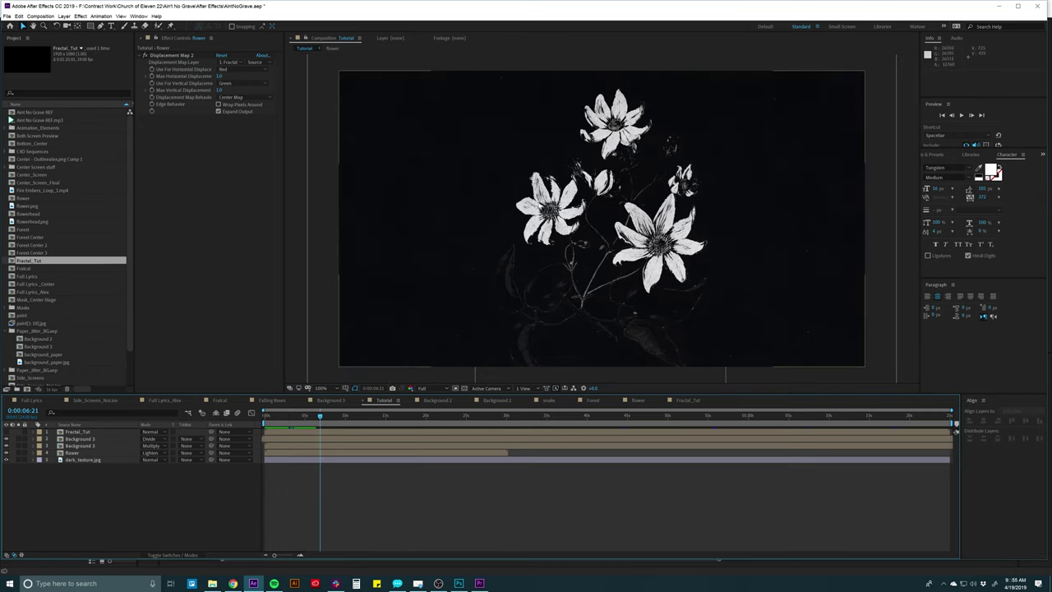
pyautogui.click(286, 417)
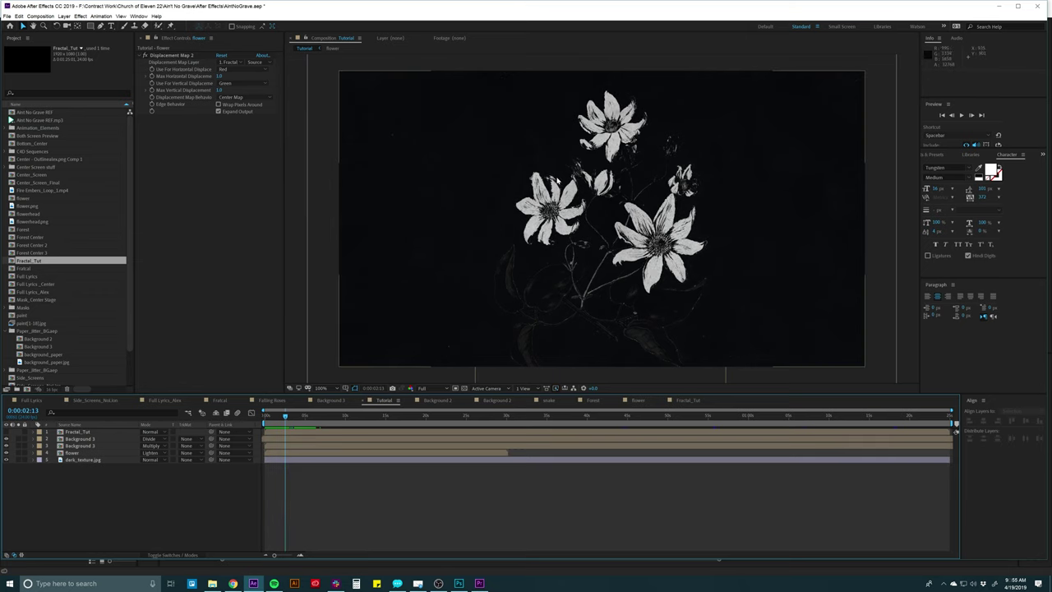
# Review the Fractal_Tut and flower layers of the Tutorial composition and check the flower at about 0:00:04:13
pyautogui.click(115, 431)
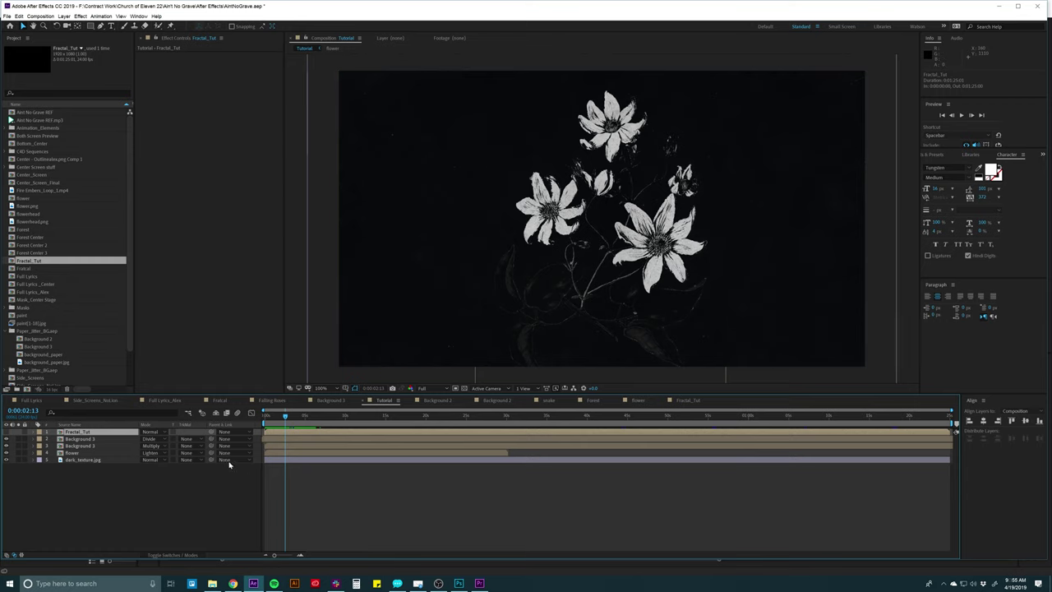
pyautogui.click(82, 453)
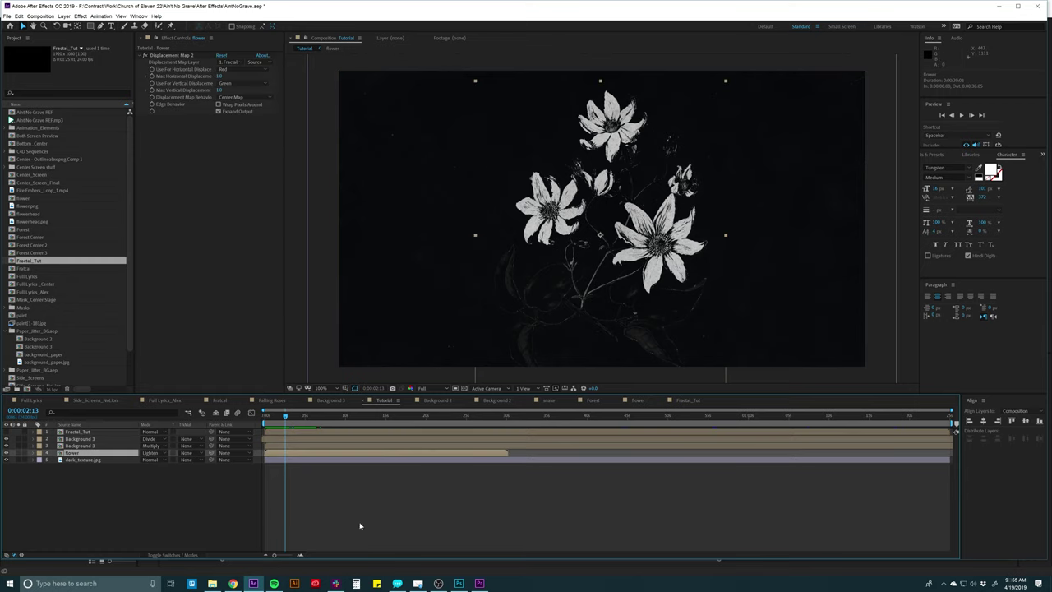
pyautogui.moveTo(294, 419)
pyautogui.mouseDown()
pyautogui.moveTo(335, 415)
pyautogui.moveTo(282, 415)
pyautogui.moveTo(303, 415)
pyautogui.mouseUp()
pyautogui.click(329, 465)
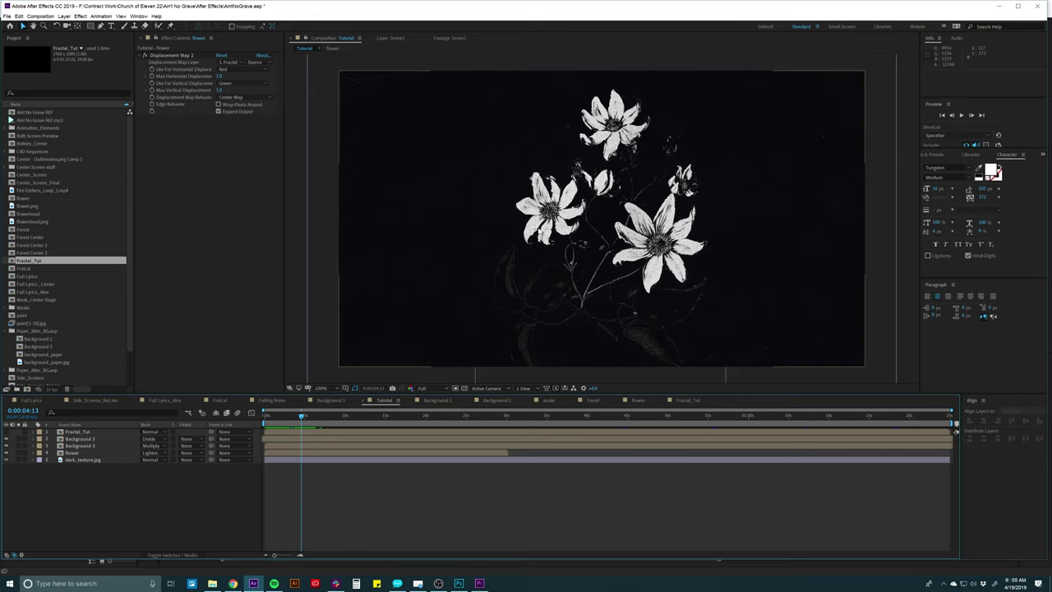
# Look at the finished forest lyric scene in the side screens composition and the flower composition, and return to Tutorial
pyautogui.click(114, 399)
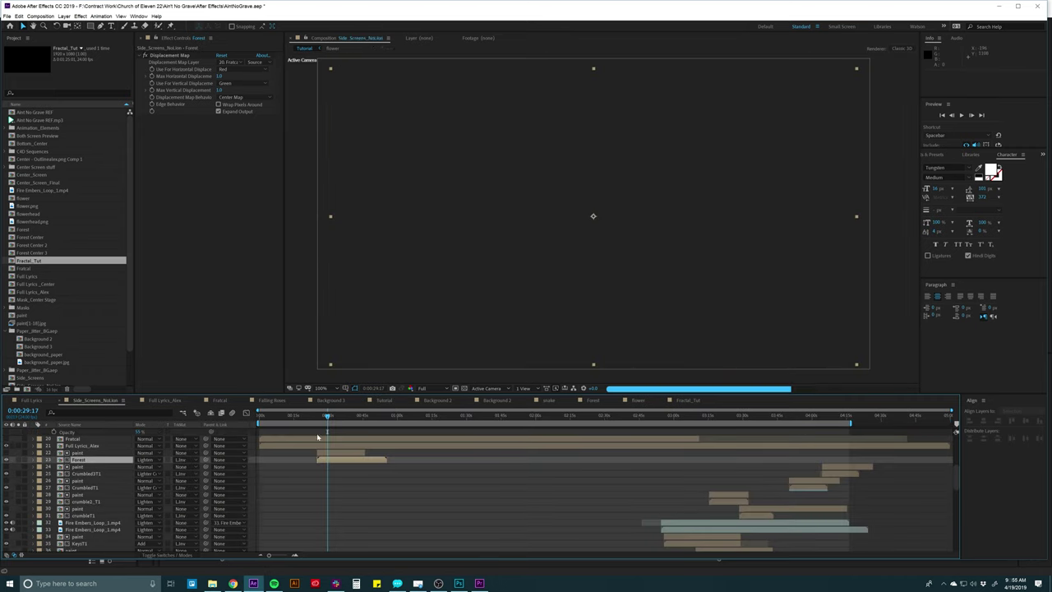
pyautogui.moveTo(327, 416)
pyautogui.mouseDown()
pyautogui.moveTo(336, 416)
pyautogui.moveTo(317, 417)
pyautogui.moveTo(325, 418)
pyautogui.mouseUp()
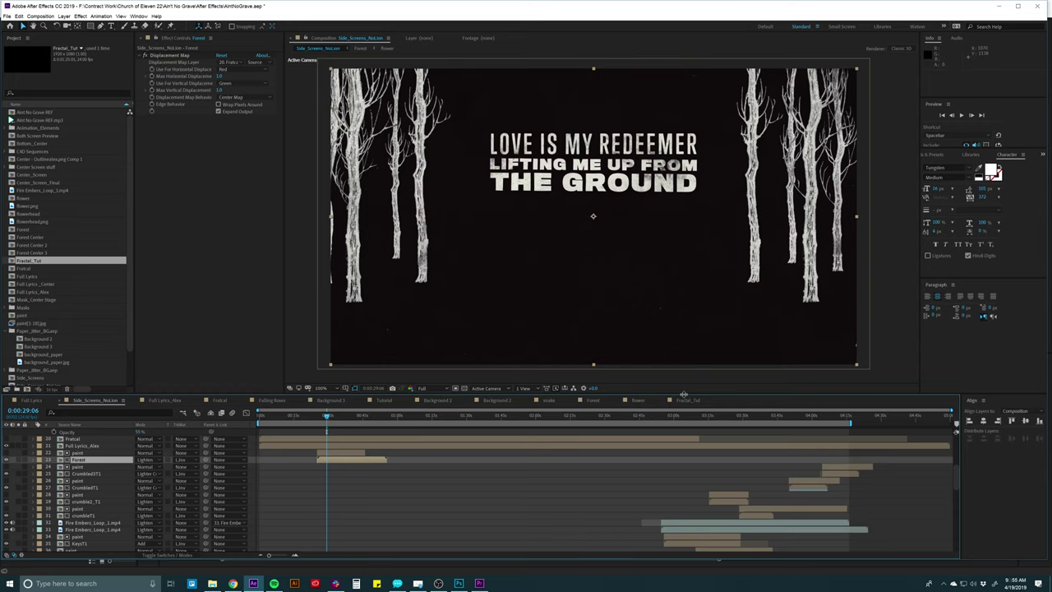
pyautogui.click(640, 400)
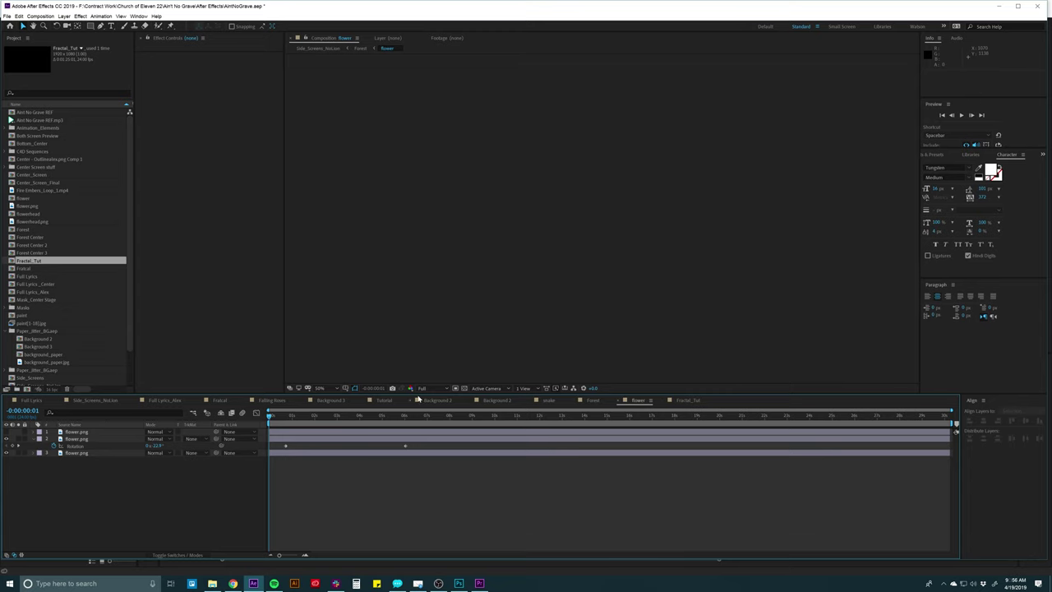
pyautogui.click(382, 400)
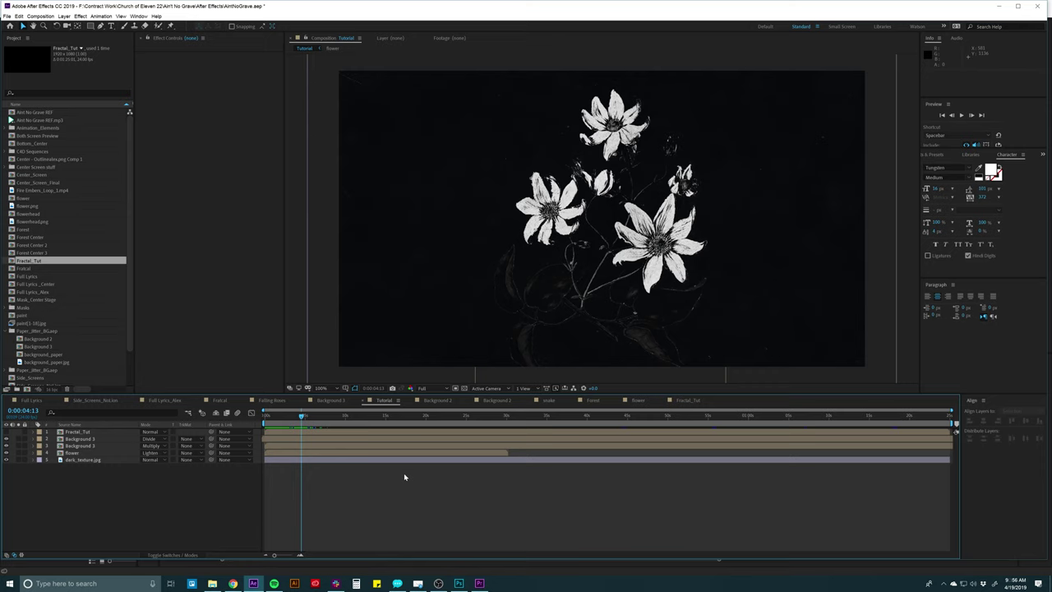
# Add a two-node camera with the 28mm preset and depth of field enabled to the Tutorial composition
pyautogui.click(63, 15)
pyautogui.moveTo(74, 25)
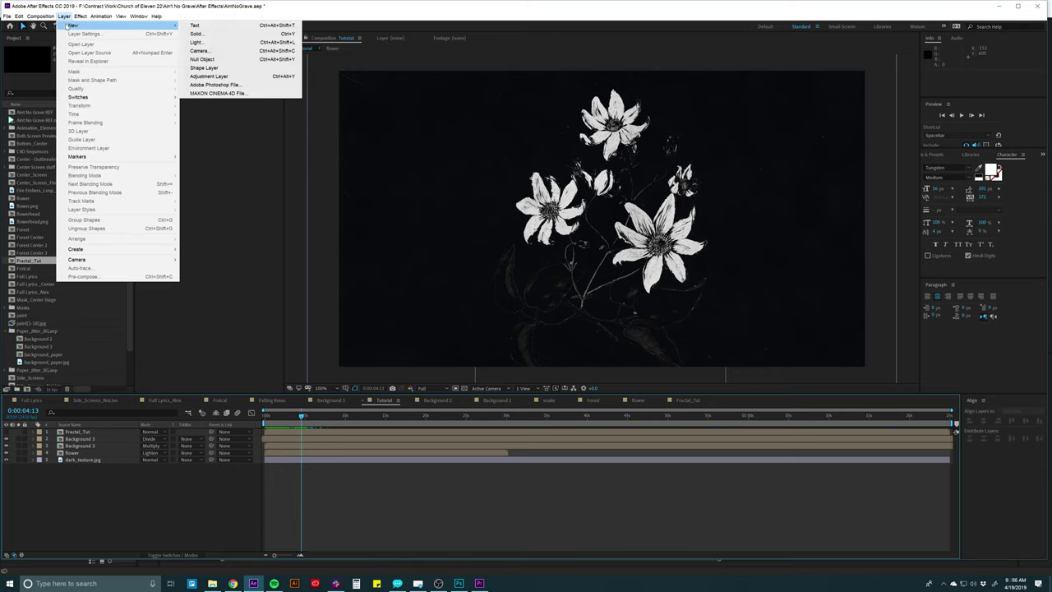
pyautogui.click(199, 50)
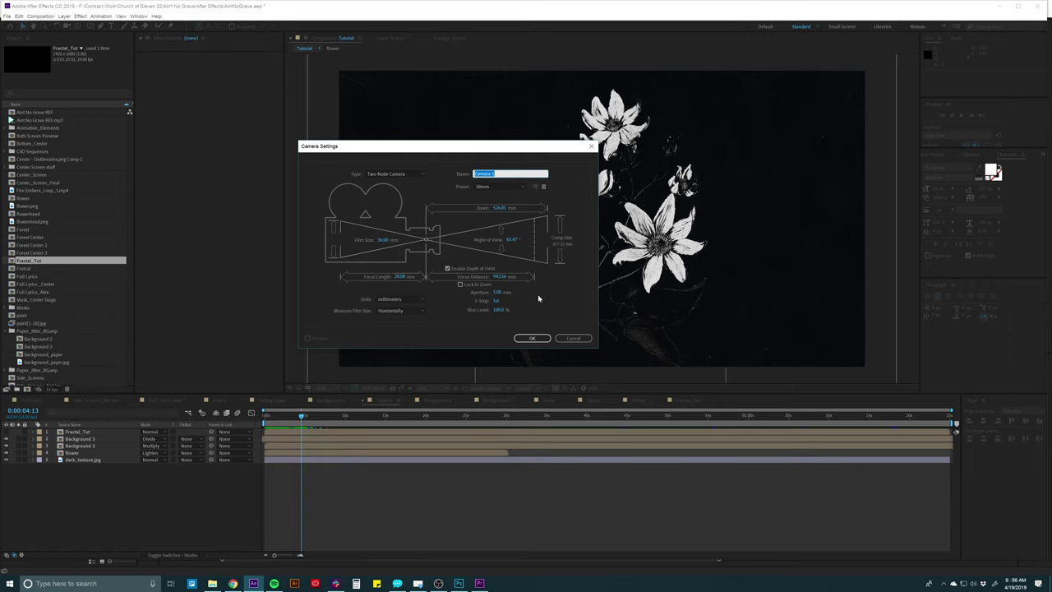
pyautogui.click(532, 338)
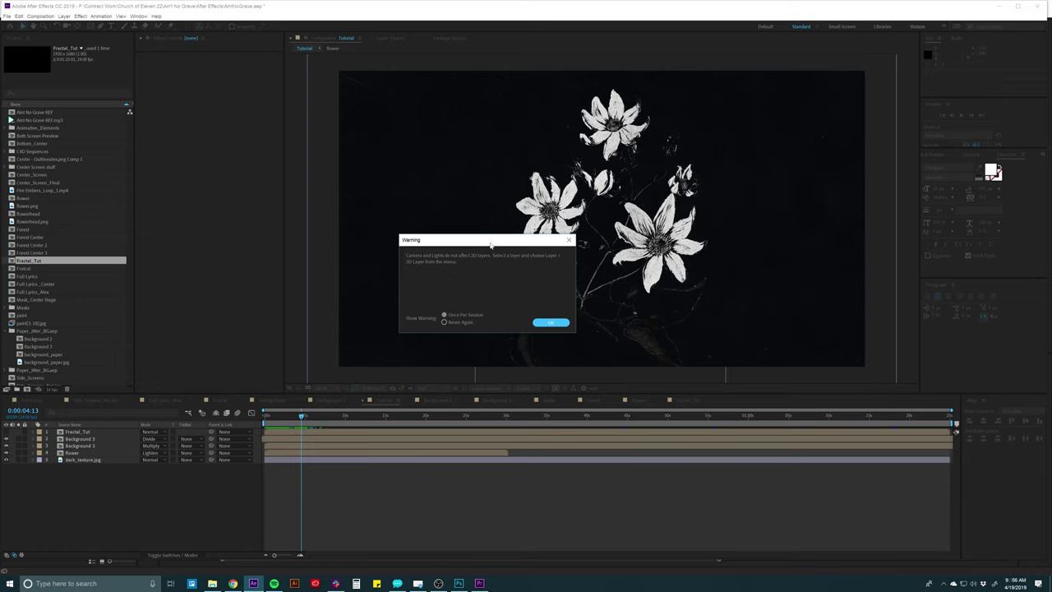
pyautogui.moveTo(491, 245); pyautogui.dragTo(530, 238)
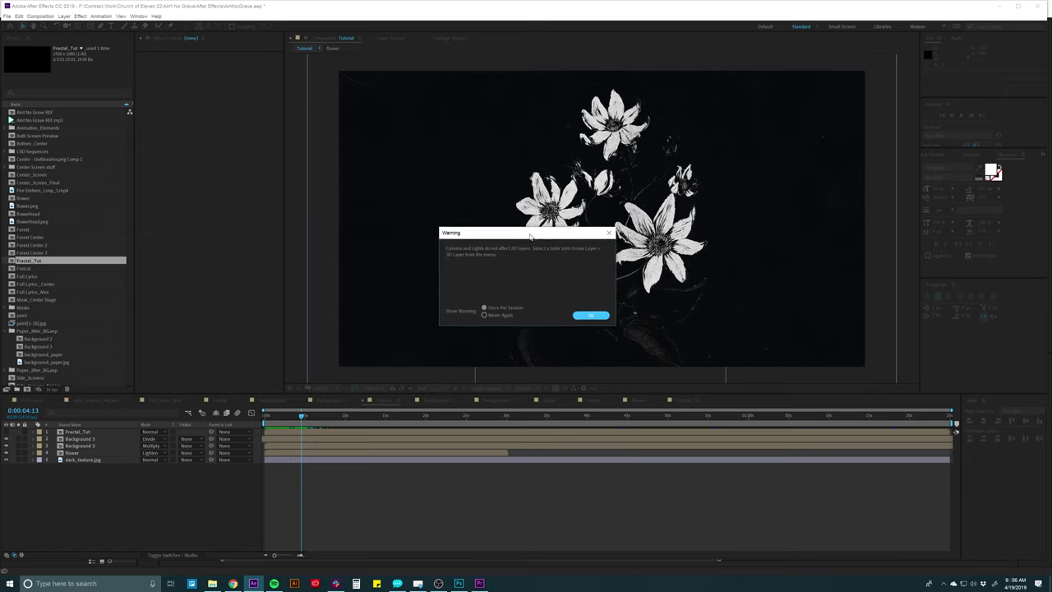
pyautogui.click(589, 318)
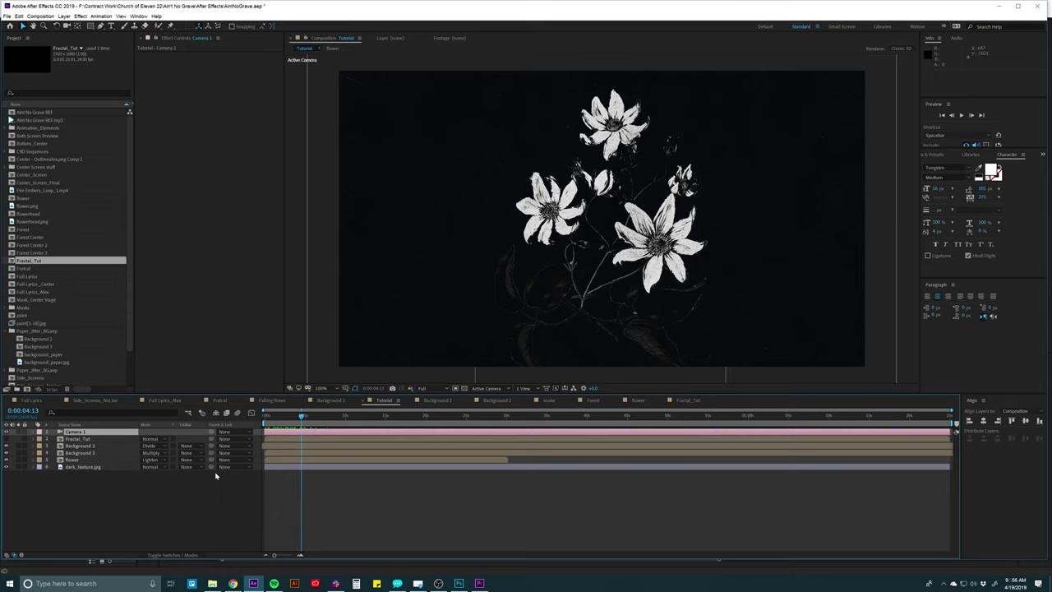
# Create a null object in the Tutorial composition and parent the camera to it
pyautogui.click(65, 17)
pyautogui.moveTo(71, 28)
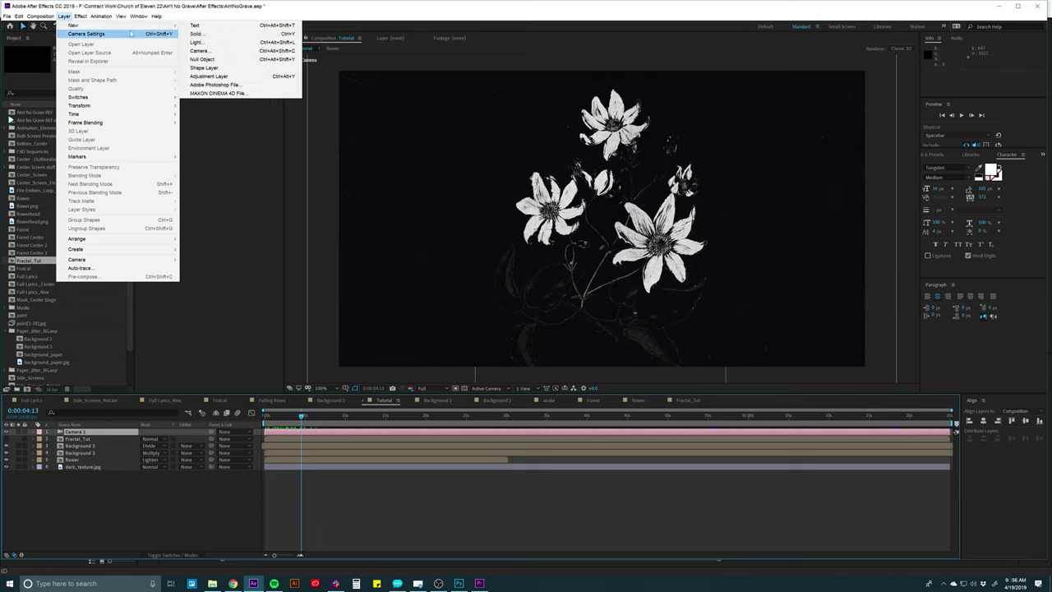
pyautogui.click(204, 60)
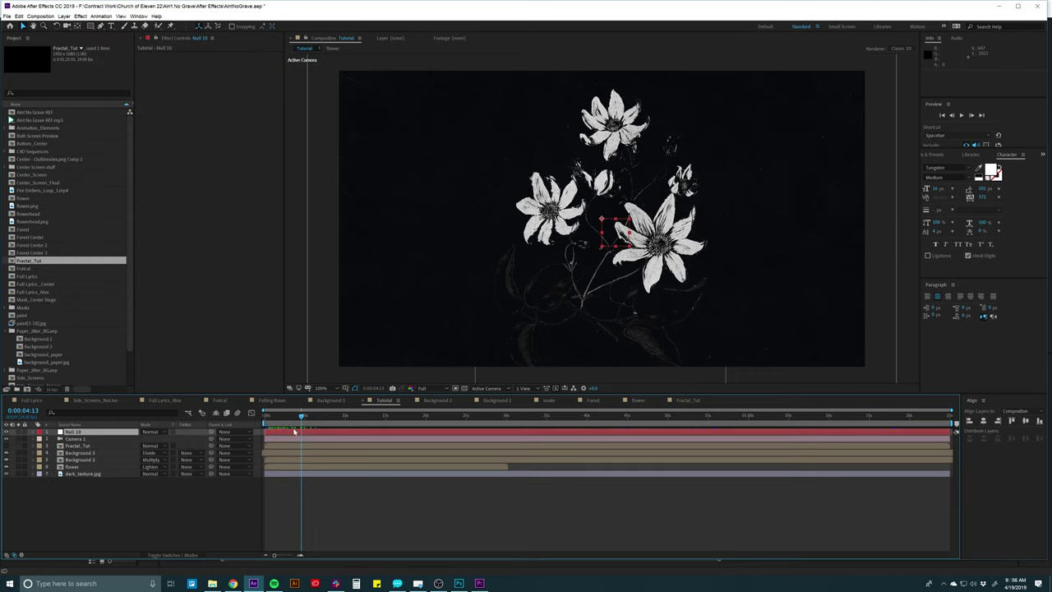
pyautogui.click(86, 441)
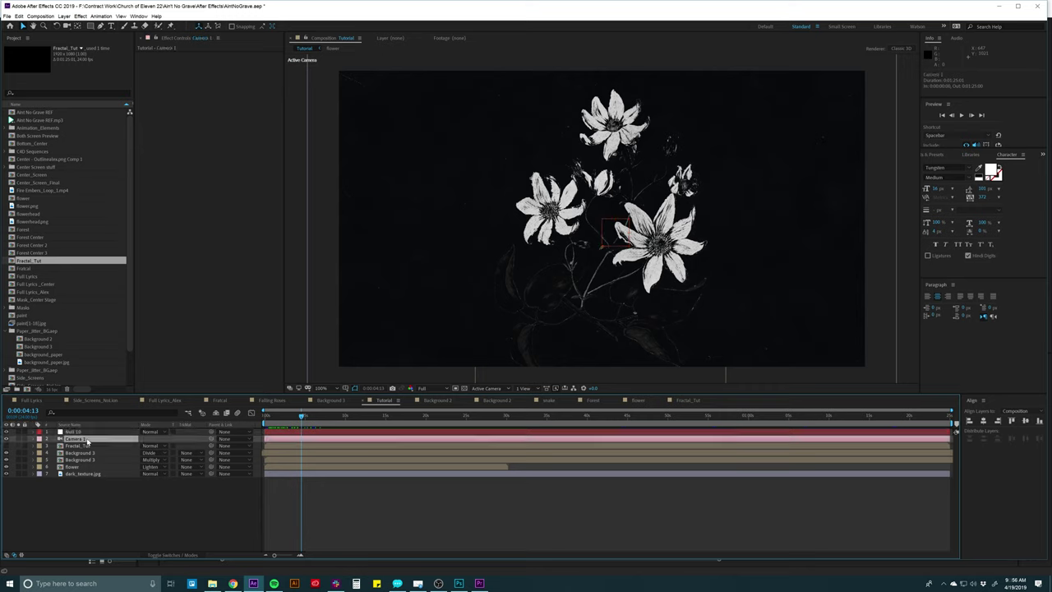
pyautogui.moveTo(213, 441); pyautogui.dragTo(96, 434)
# Turn the null object and the flower layer into 3D layers
pyautogui.click(97, 434)
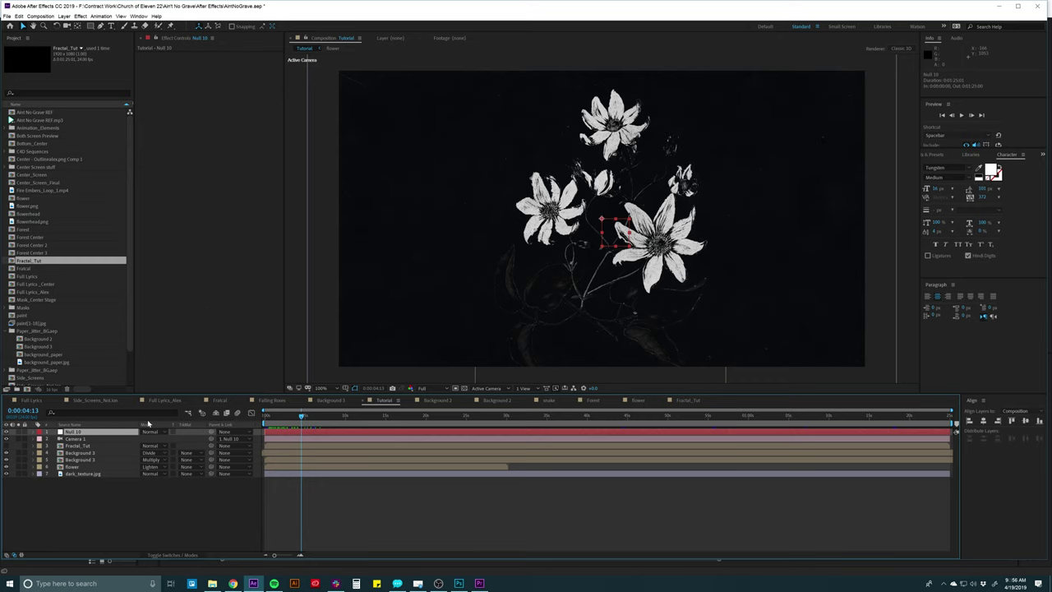
pyautogui.click(179, 552)
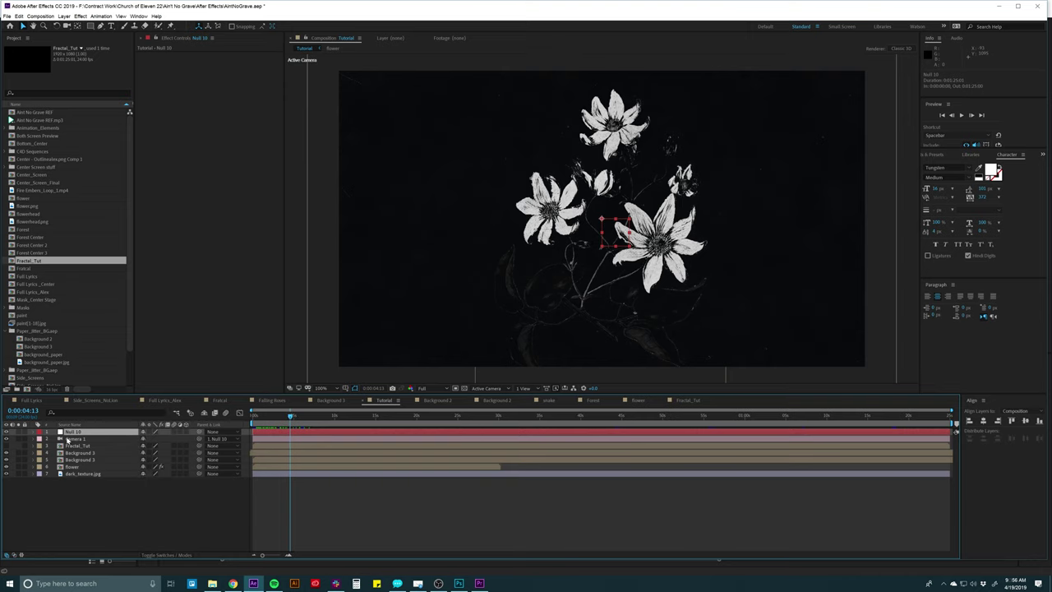
pyautogui.click(188, 432)
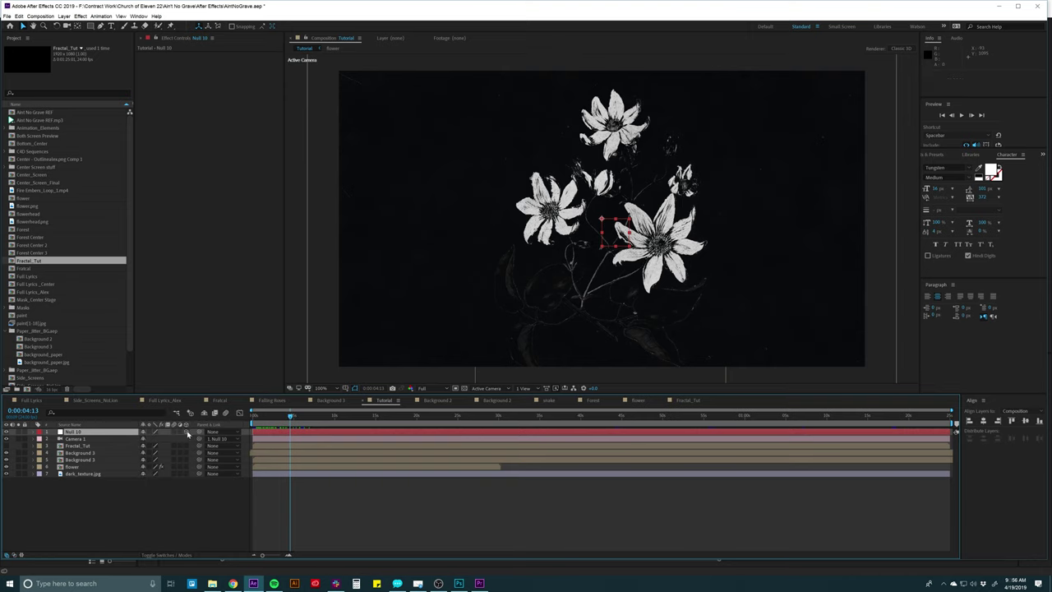
pyautogui.click(111, 447)
pyautogui.click(94, 454)
pyautogui.keyDown('ctrl'); pyautogui.click(94, 456); pyautogui.keyUp('ctrl')
pyautogui.click(94, 453)
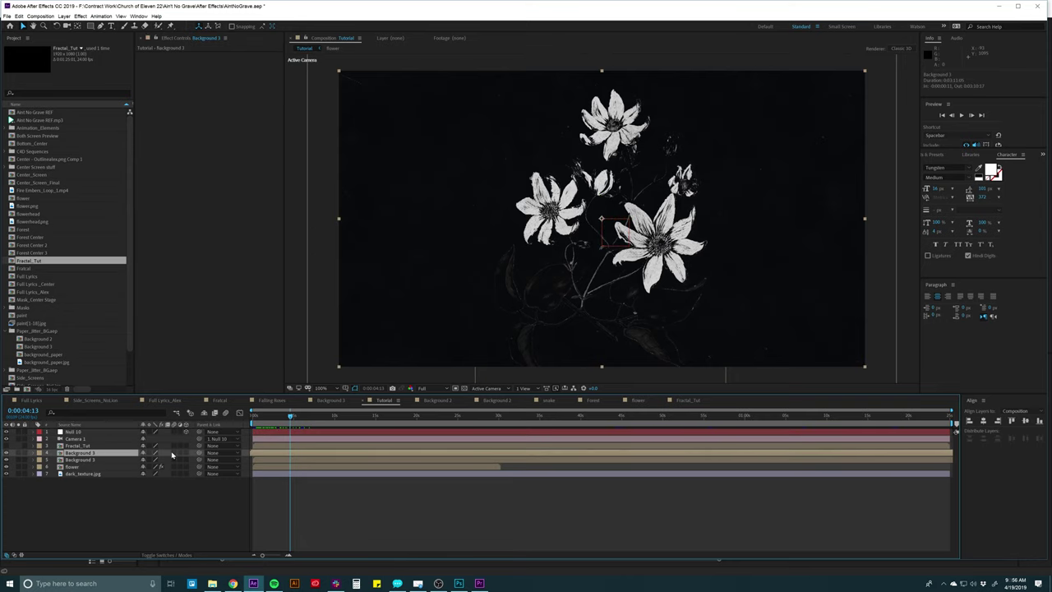
pyautogui.click(95, 460)
pyautogui.click(95, 467)
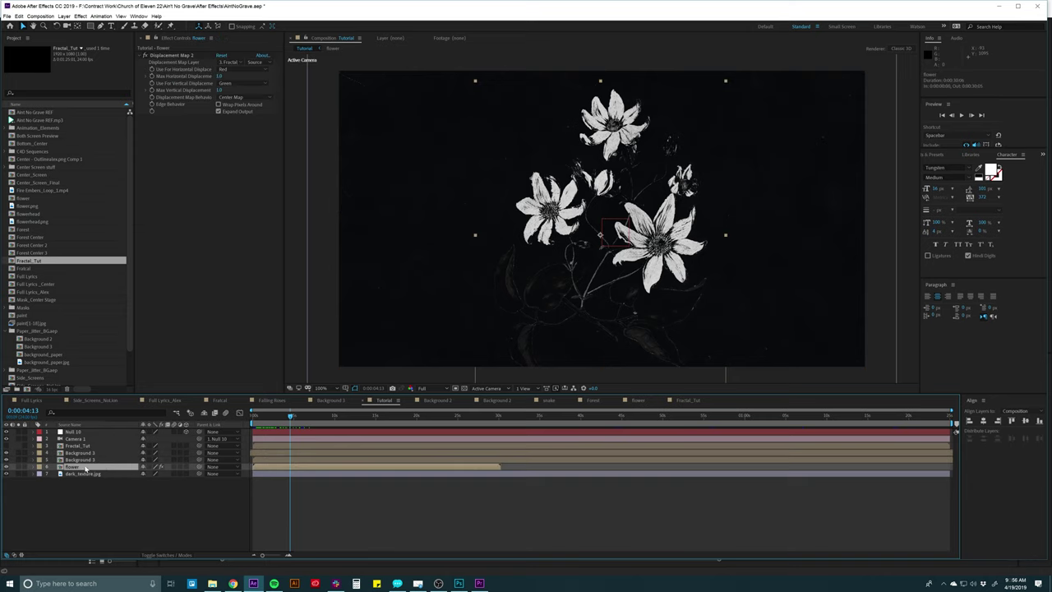
pyautogui.click(187, 468)
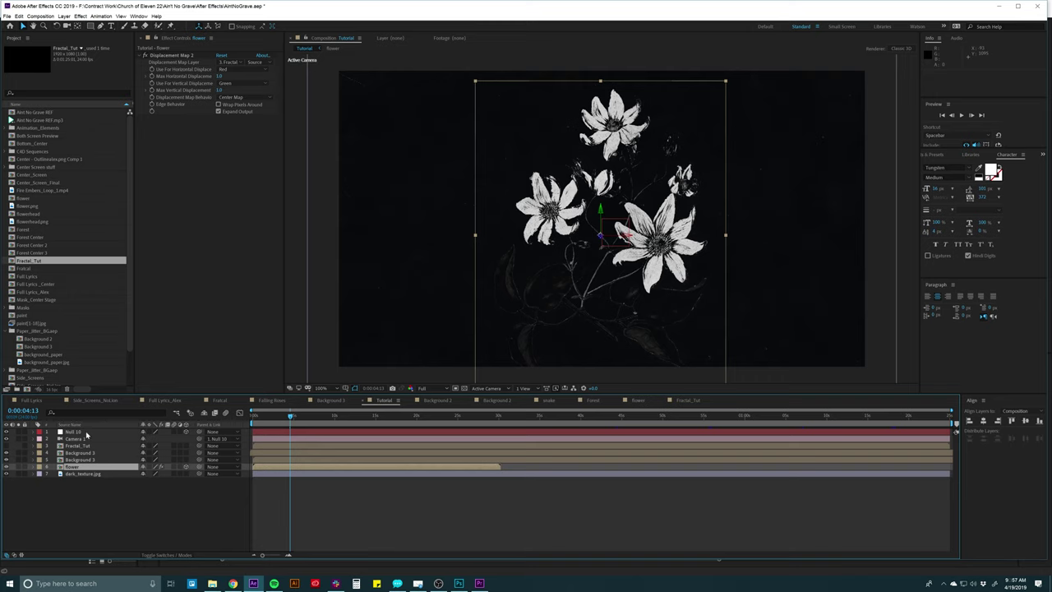
# Rename the null object layer as Movement
pyautogui.click(86, 432)
pyautogui.press('Return')
pyautogui.write('Movement')
pyautogui.press('Return')
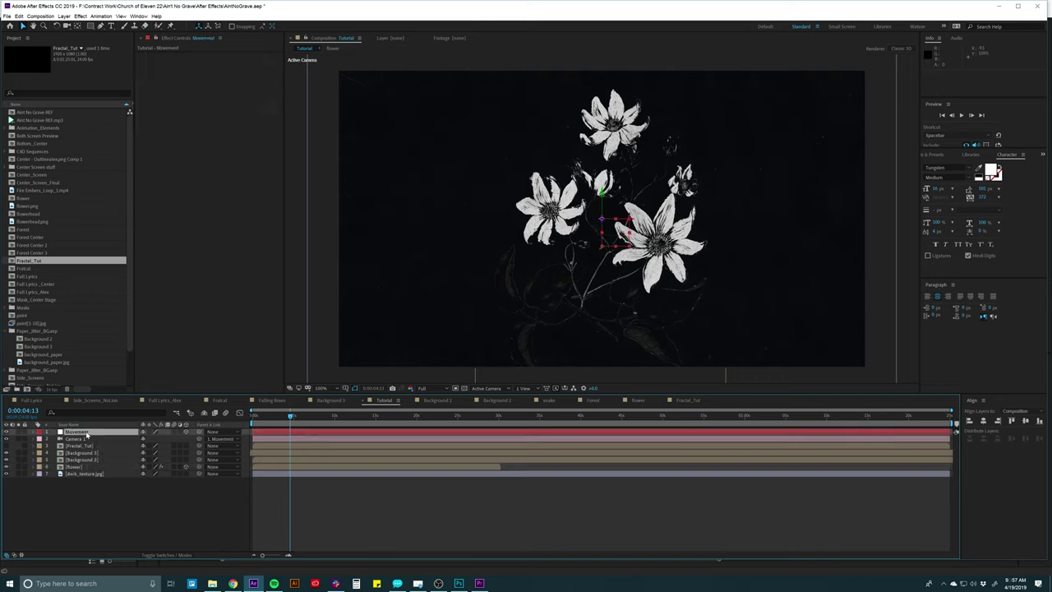
# Move the Movement null that carries the camera back along its Z axis to about -1414
pyautogui.click(85, 441)
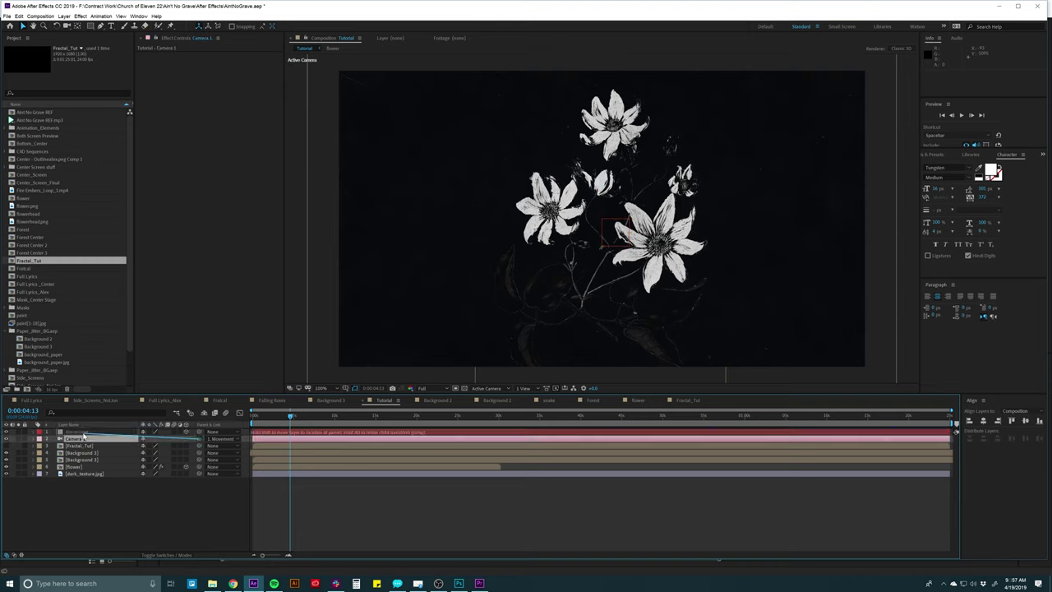
pyautogui.click(83, 433)
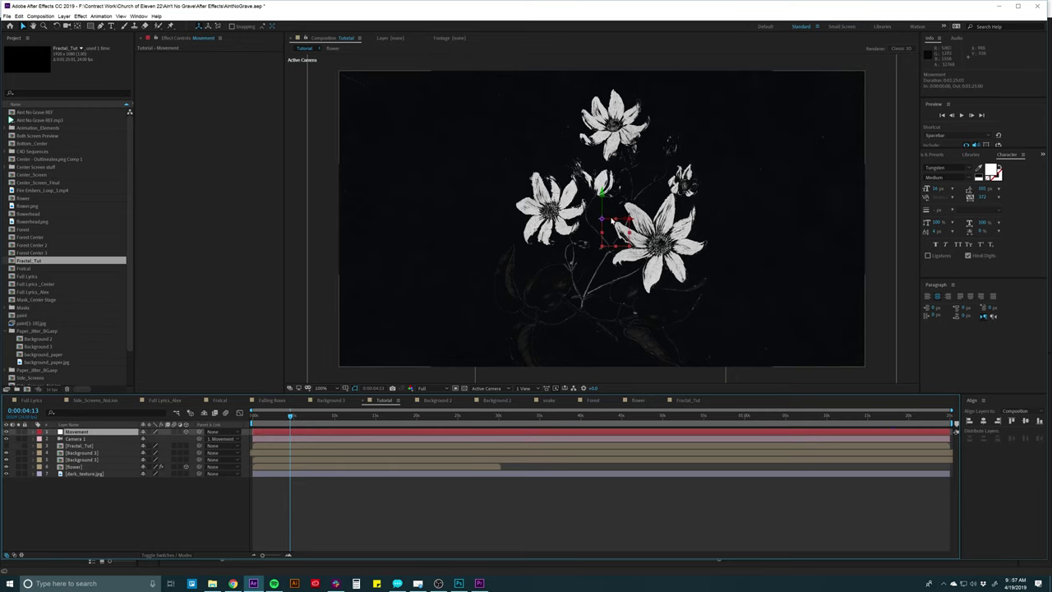
pyautogui.moveTo(602, 221); pyautogui.dragTo(631, 306)
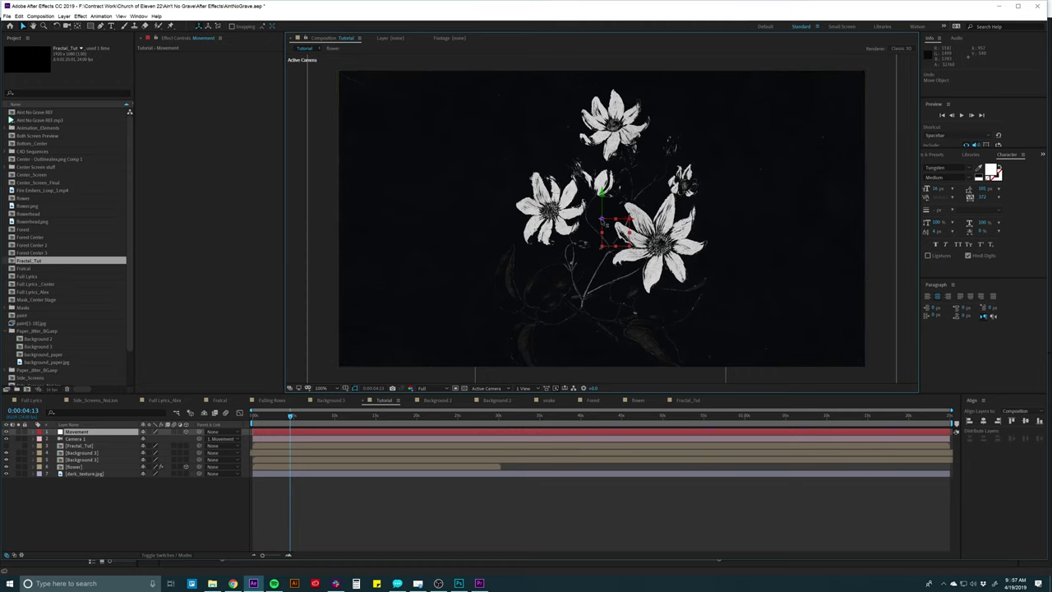
pyautogui.moveTo(602, 218); pyautogui.dragTo(878, 110)
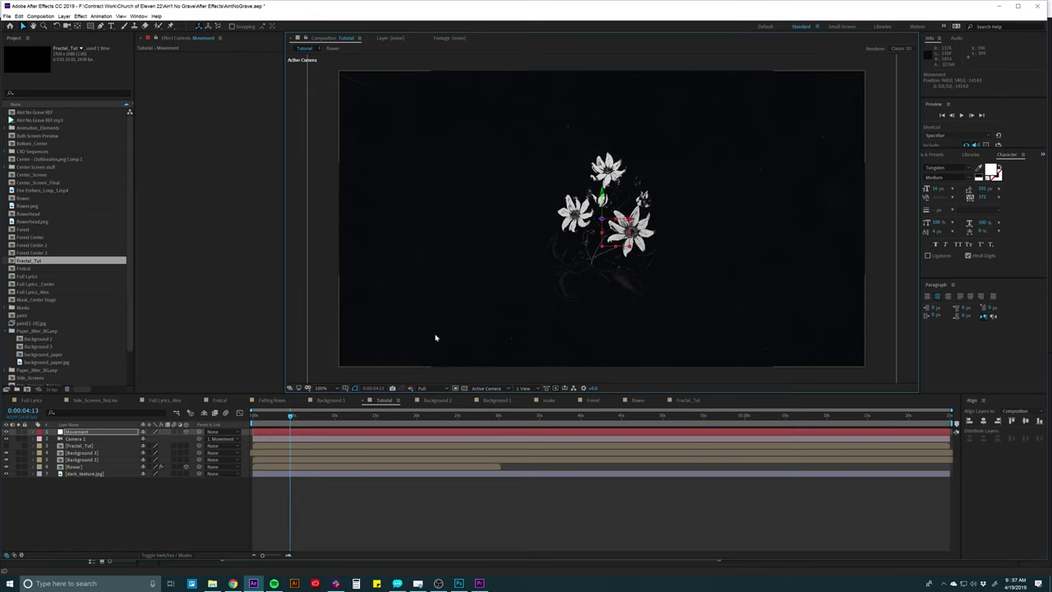
# Switch to File Explorer, open the Images asset folder and preview the black-and-white illustration of bare trees behind a farmhouse
pyautogui.click(212, 582)
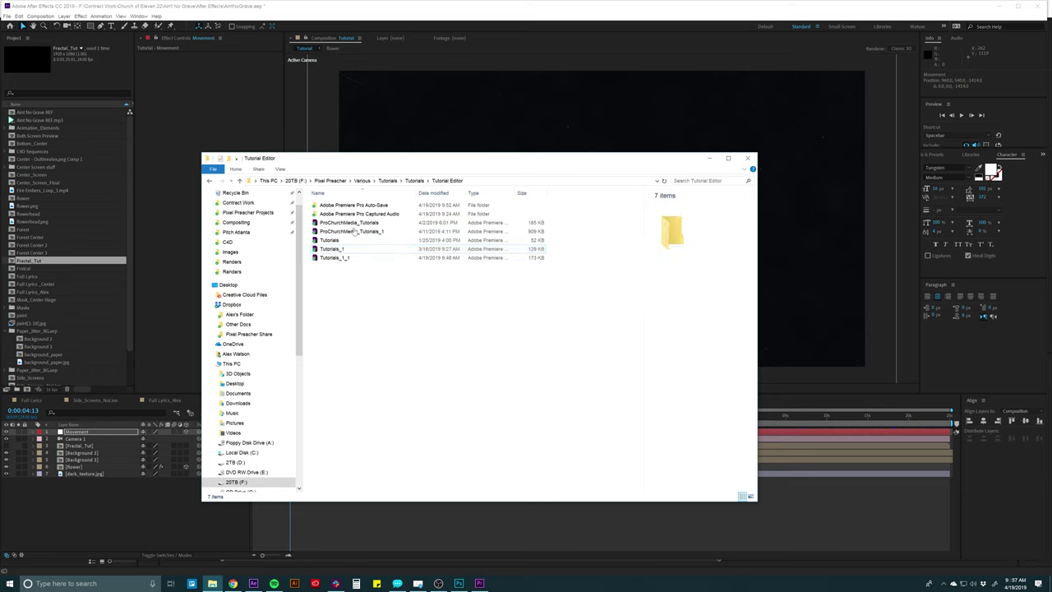
pyautogui.click(387, 180)
pyautogui.click(230, 252)
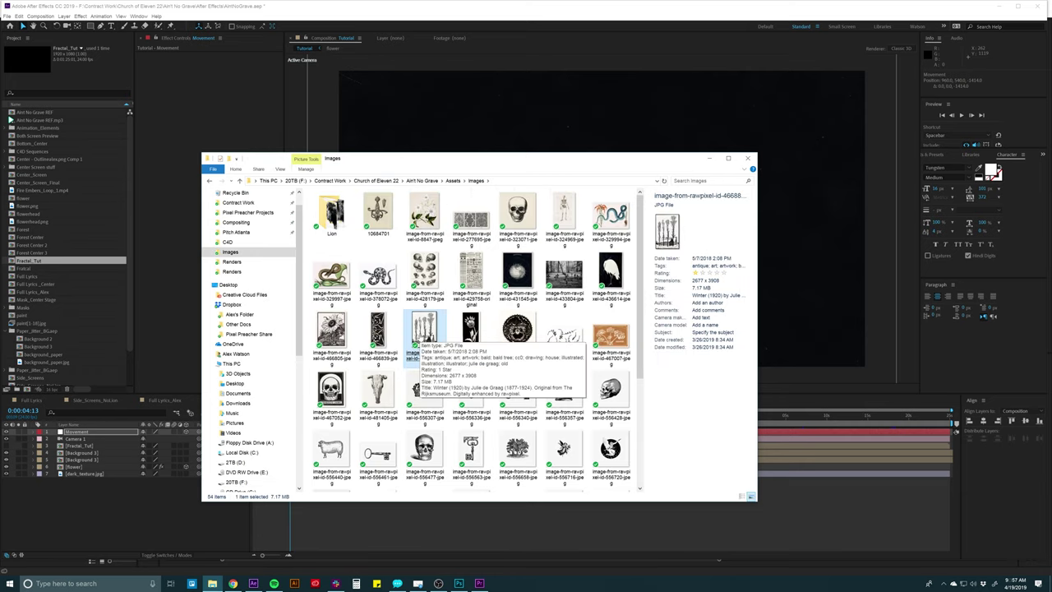
pyautogui.press('space')
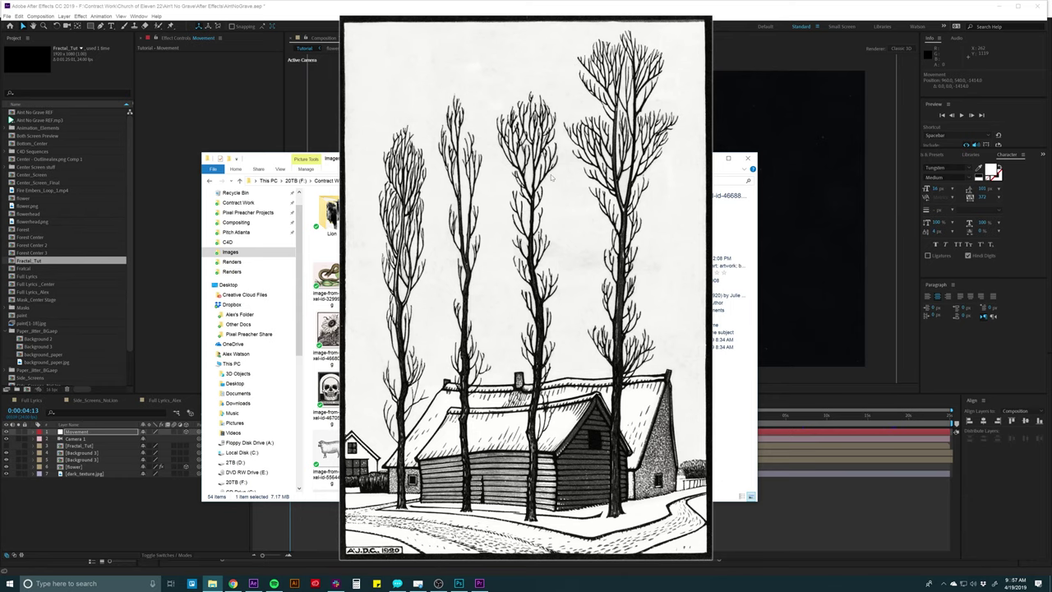
pyautogui.press('space')
# Return to After Effects and add tree1.png from the Animation_Elements folder to the Tutorial composition, directly below Camera 1
pyautogui.click(73, 261)
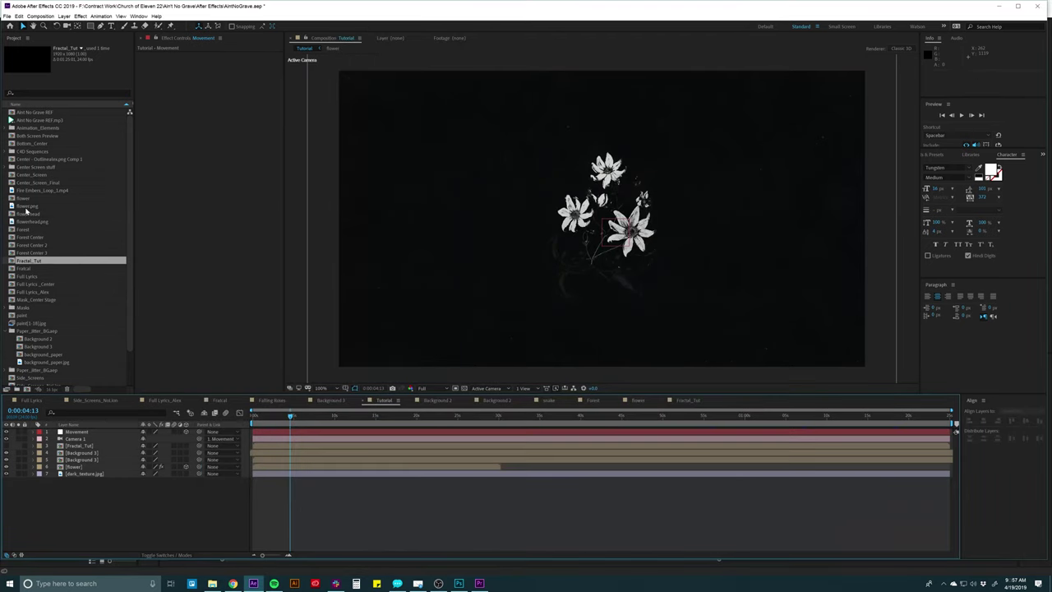
pyautogui.click(19, 136)
pyautogui.click(8, 129)
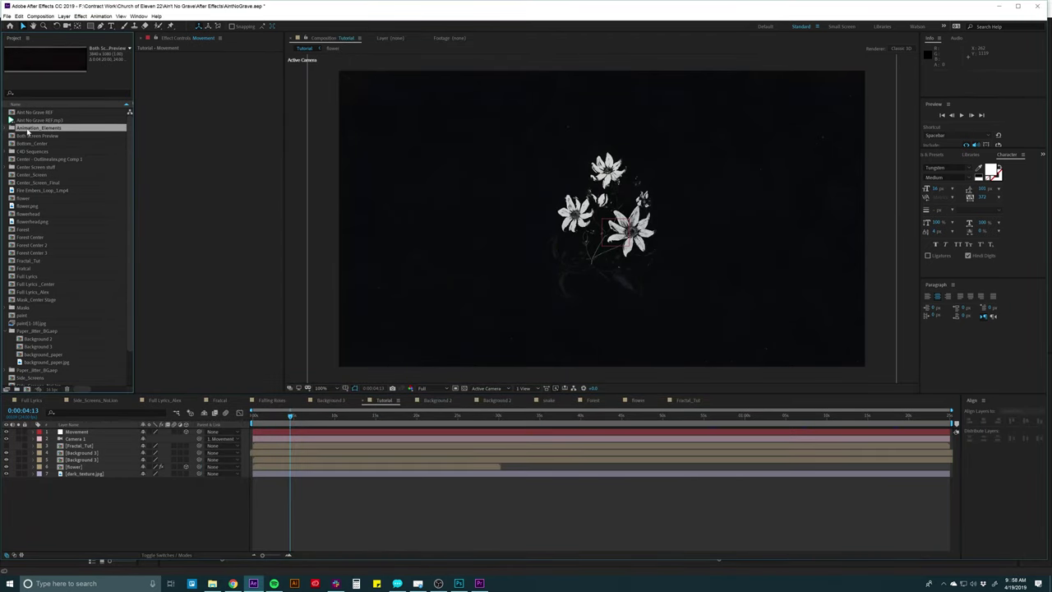
pyautogui.click(10, 129)
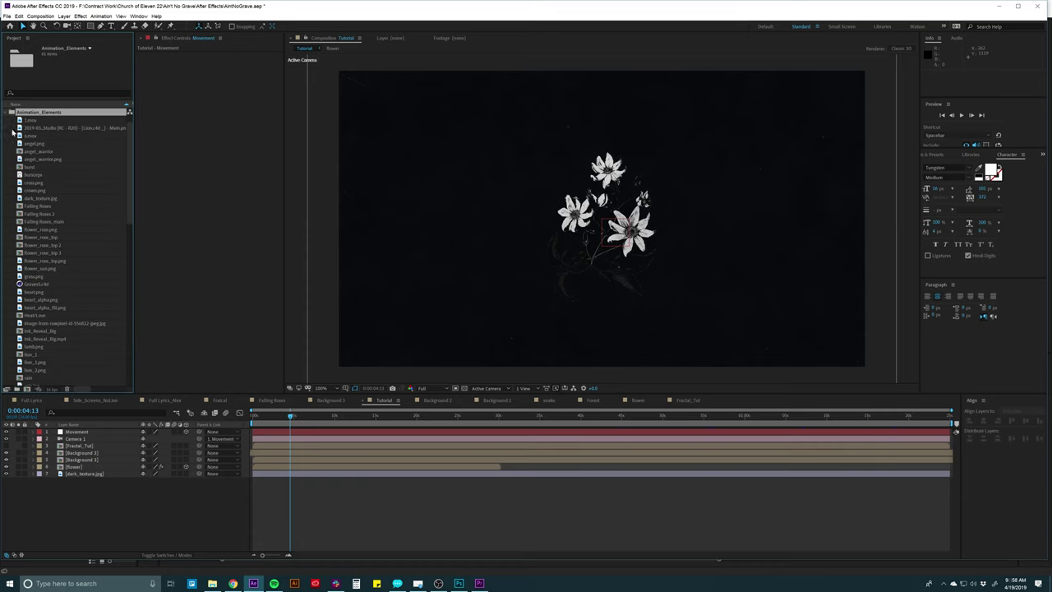
pyautogui.scroll(-10, 28, 326)
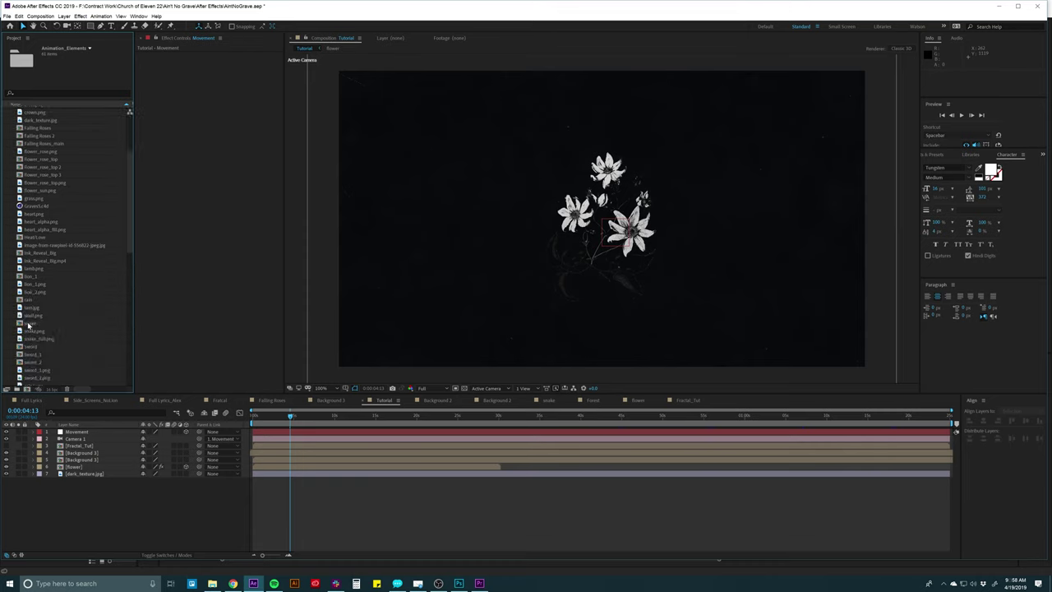
pyautogui.moveTo(30, 230); pyautogui.dragTo(85, 445)
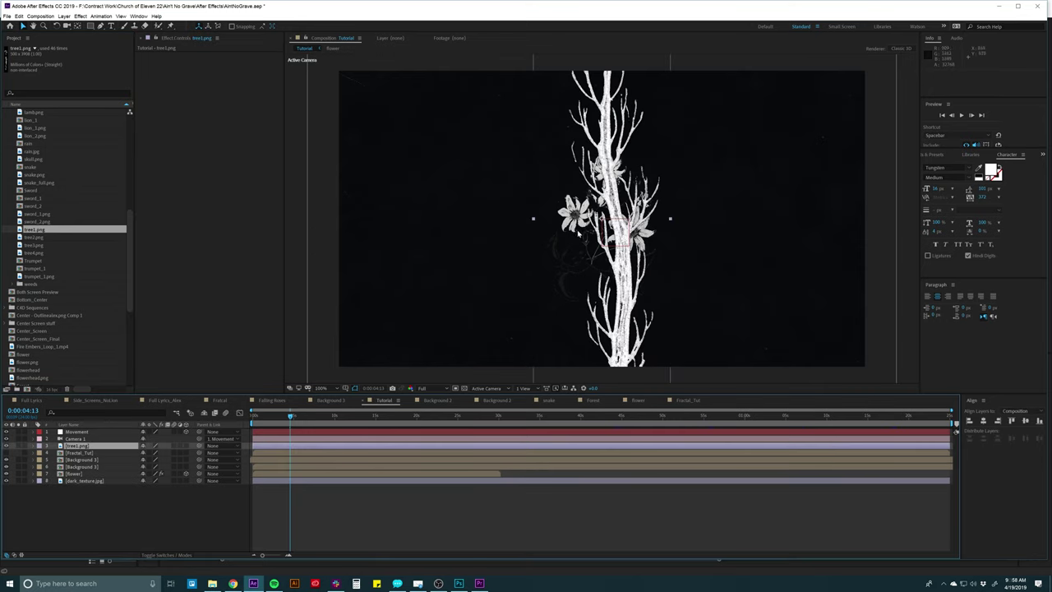
# Scale the tree1.png layer to 67% and make it a 3D layer
pyautogui.press('s')
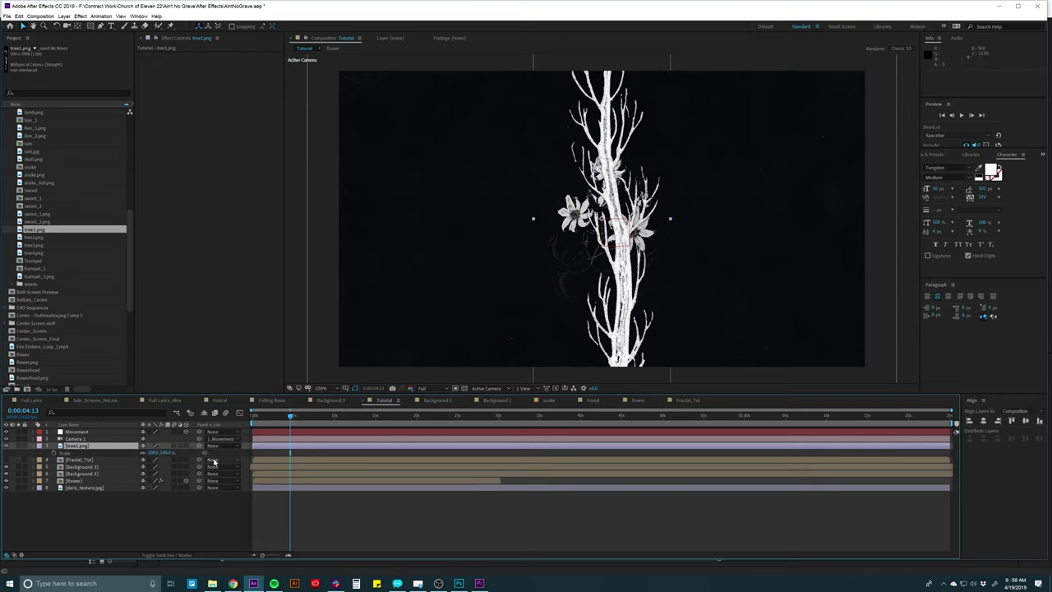
pyautogui.moveTo(158, 453); pyautogui.dragTo(141, 452)
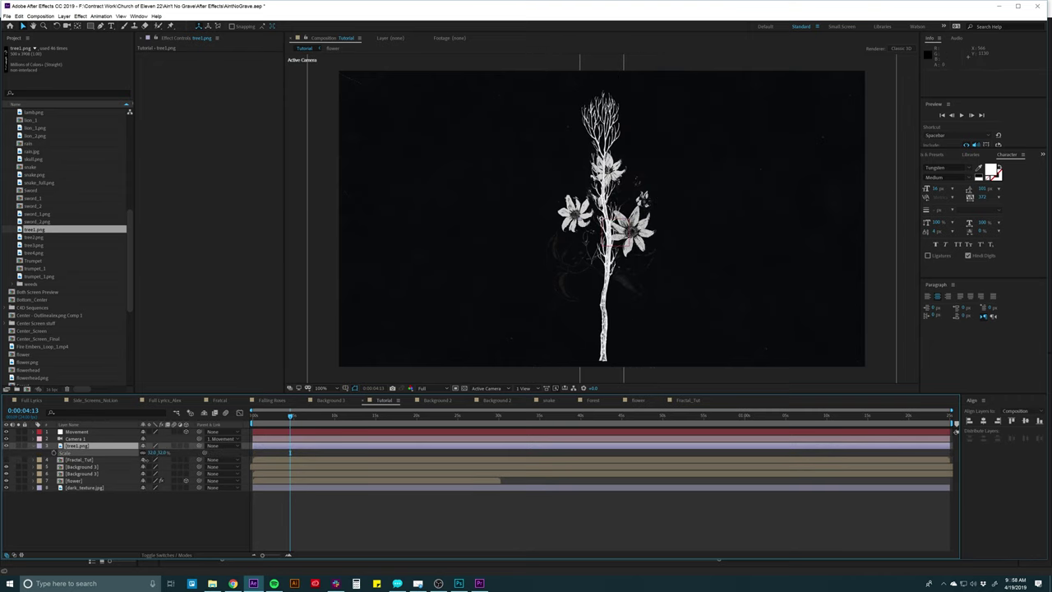
pyautogui.hotkey('shift', 'r')
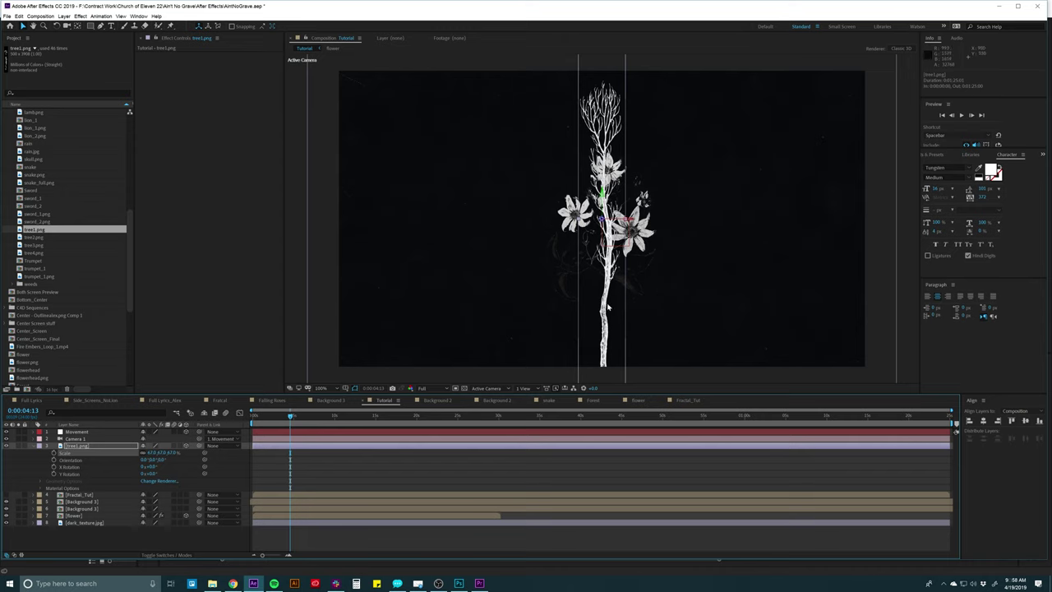
pyautogui.press('Down')
pyautogui.press('Down')
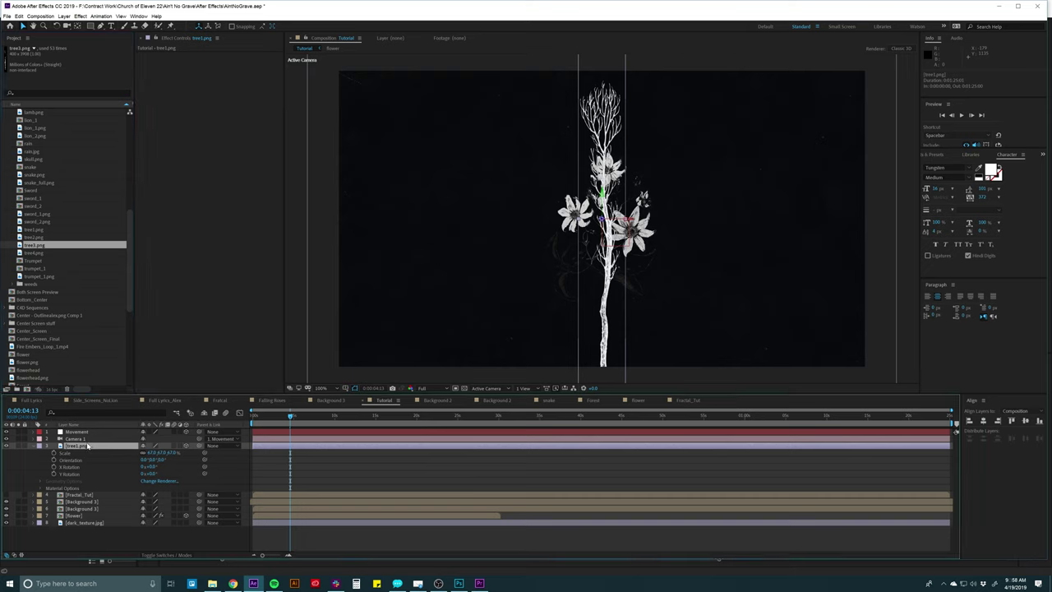
# Duplicate the 3D tree1.png layer five times
pyautogui.hotkey('ctrl', 'd')
pyautogui.hotkey('ctrl', 'd')
pyautogui.hotkey('ctrl', 'd')
pyautogui.hotkey('ctrl', 'd')
pyautogui.hotkey('ctrl', 'd')
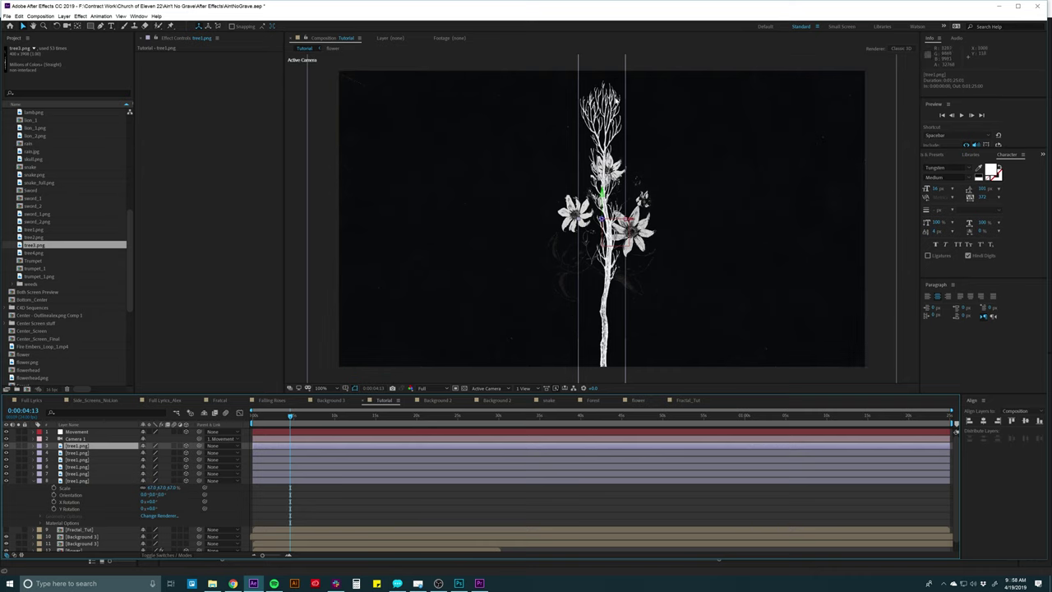
# Switch to the Left view and push the topmost tree layer back along its Z axis to about 1368
pyautogui.click(487, 388)
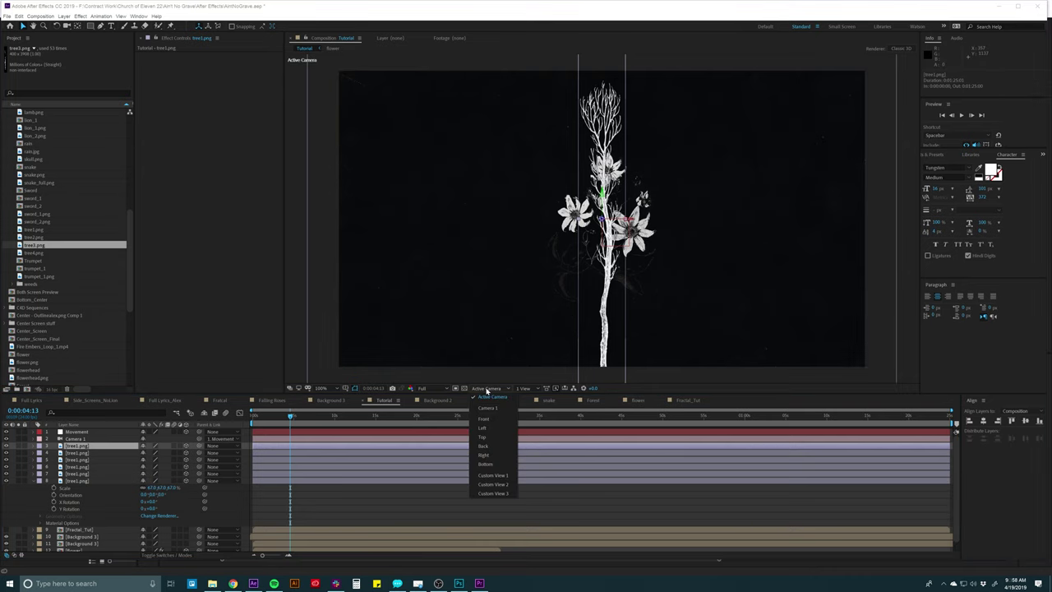
pyautogui.click(486, 428)
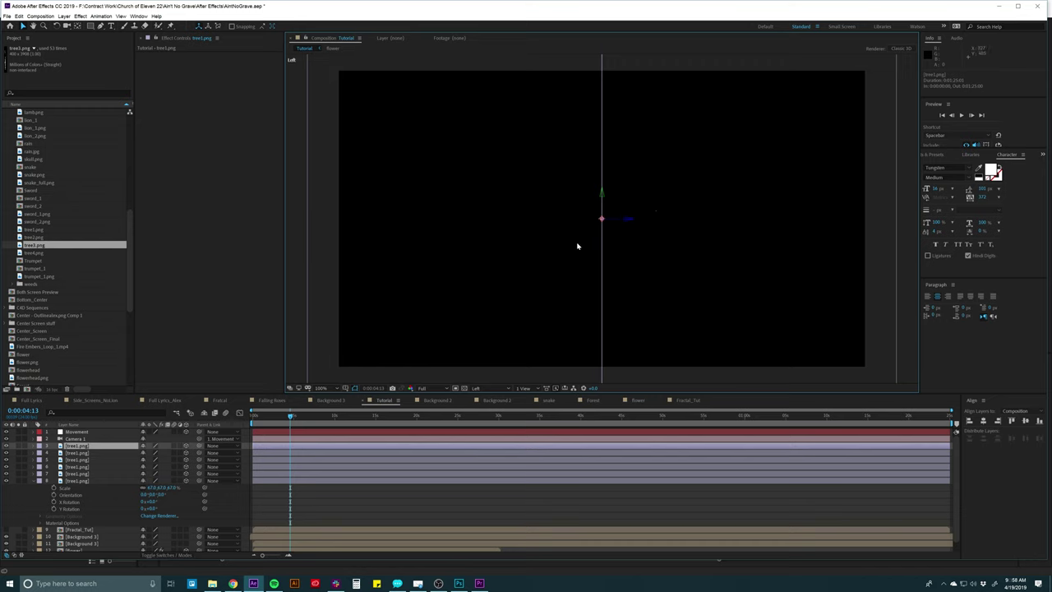
pyautogui.click(86, 534)
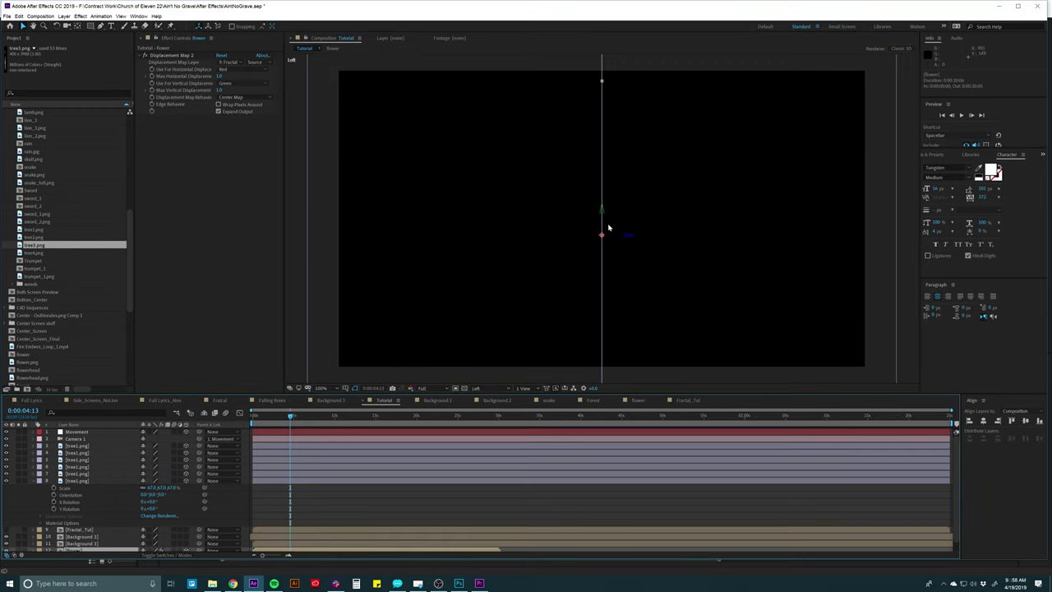
pyautogui.click(84, 445)
pyautogui.click(80, 452)
pyautogui.click(79, 466)
pyautogui.click(78, 480)
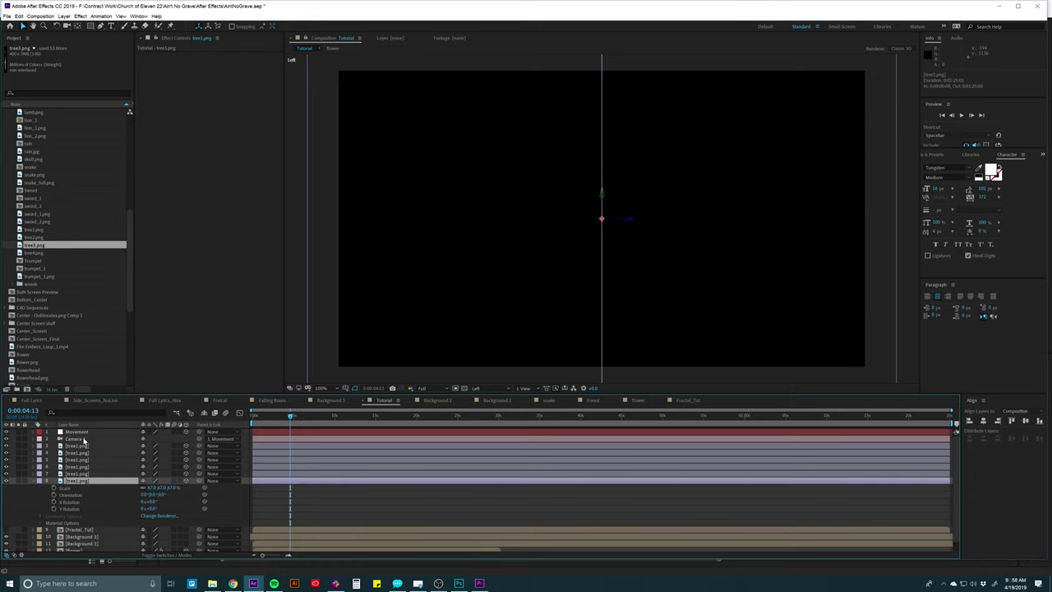
pyautogui.click(79, 446)
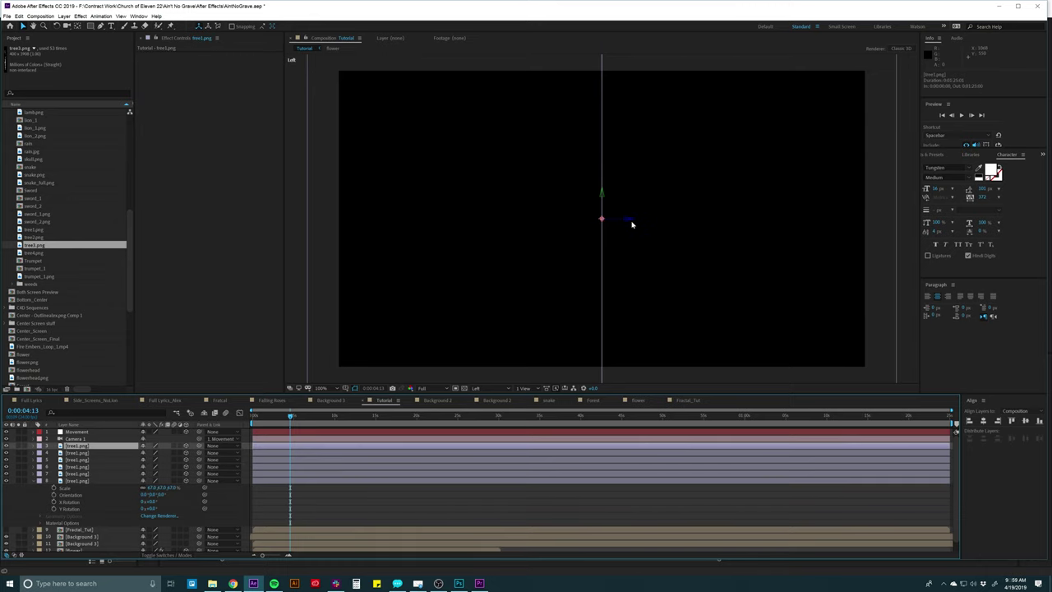
pyautogui.scroll(-4, 634, 224)
pyautogui.moveTo(612, 222); pyautogui.dragTo(520, 222)
# Stagger tree layers 4, 5 and 6 in depth at Z about 925, 525 and 204, and bring layer 8 forward to about -436
pyautogui.click(79, 453)
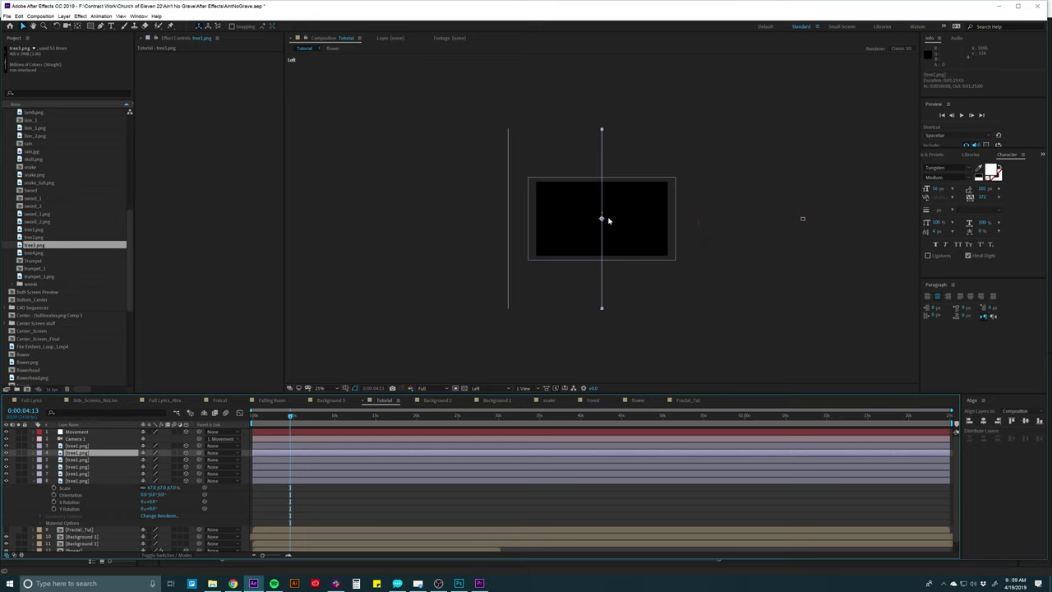
pyautogui.moveTo(608, 220); pyautogui.dragTo(539, 218)
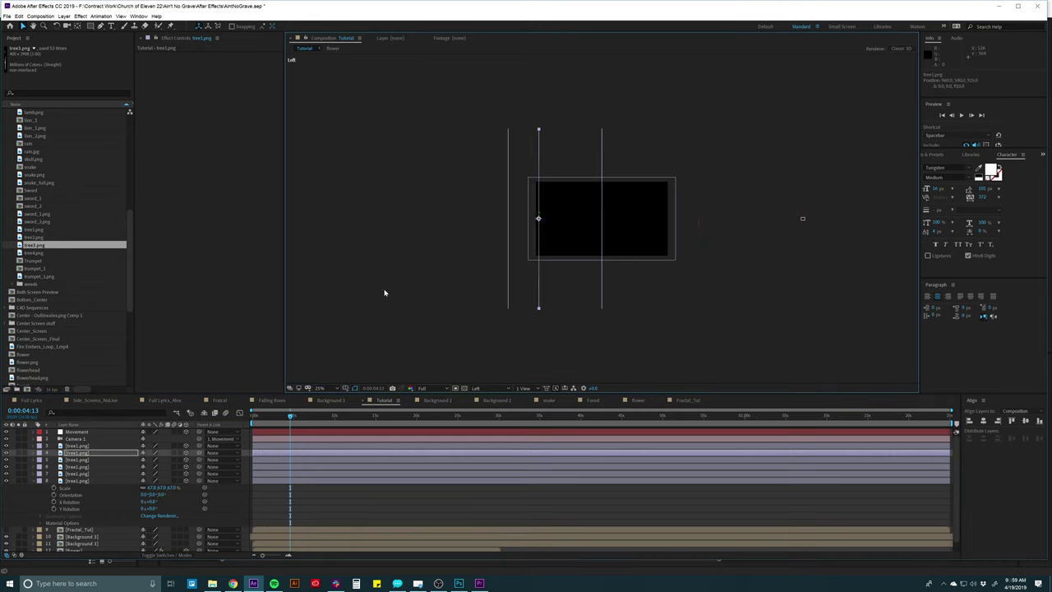
pyautogui.click(92, 460)
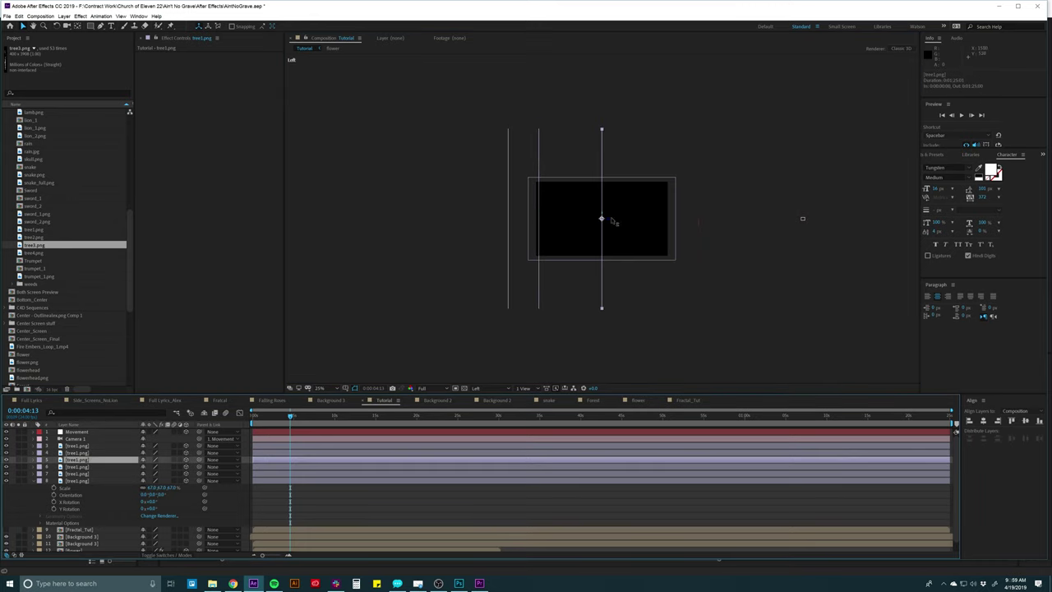
pyautogui.moveTo(603, 219); pyautogui.dragTo(574, 221)
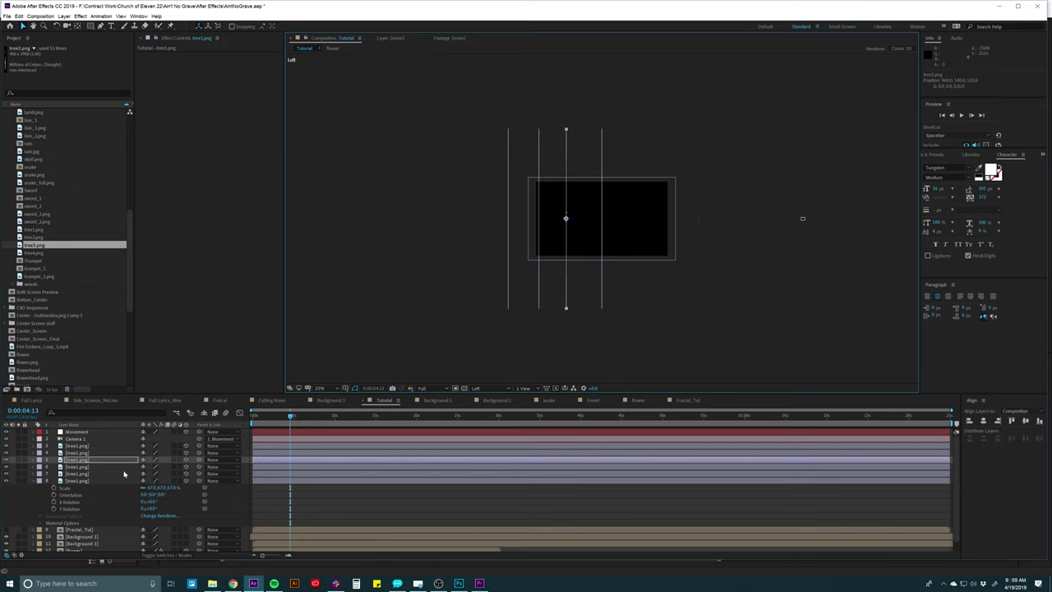
pyautogui.click(92, 466)
pyautogui.moveTo(603, 221); pyautogui.dragTo(587, 218)
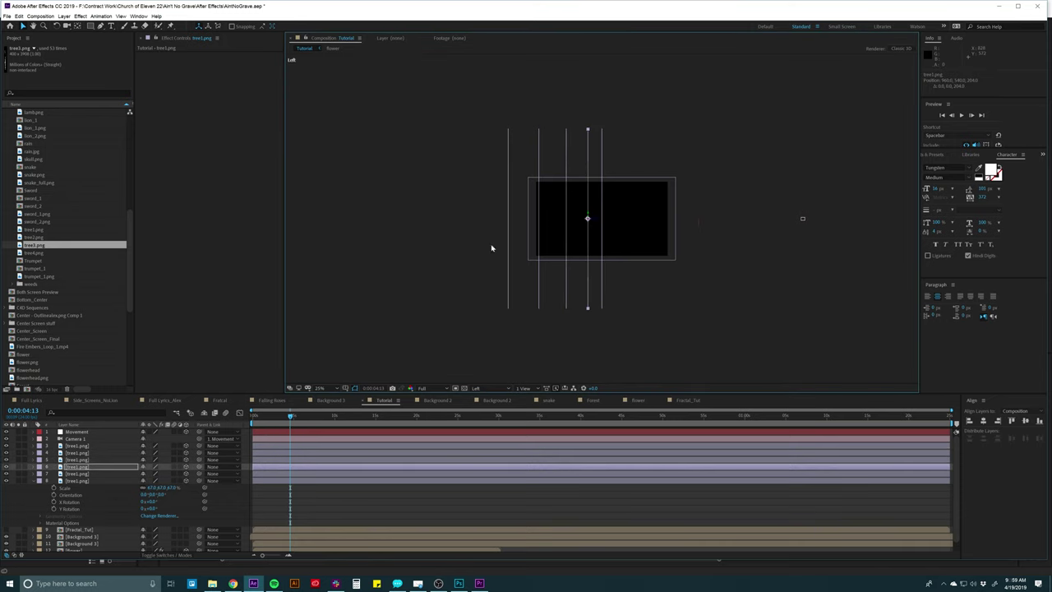
pyautogui.click(78, 481)
pyautogui.moveTo(607, 220); pyautogui.dragTo(637, 220)
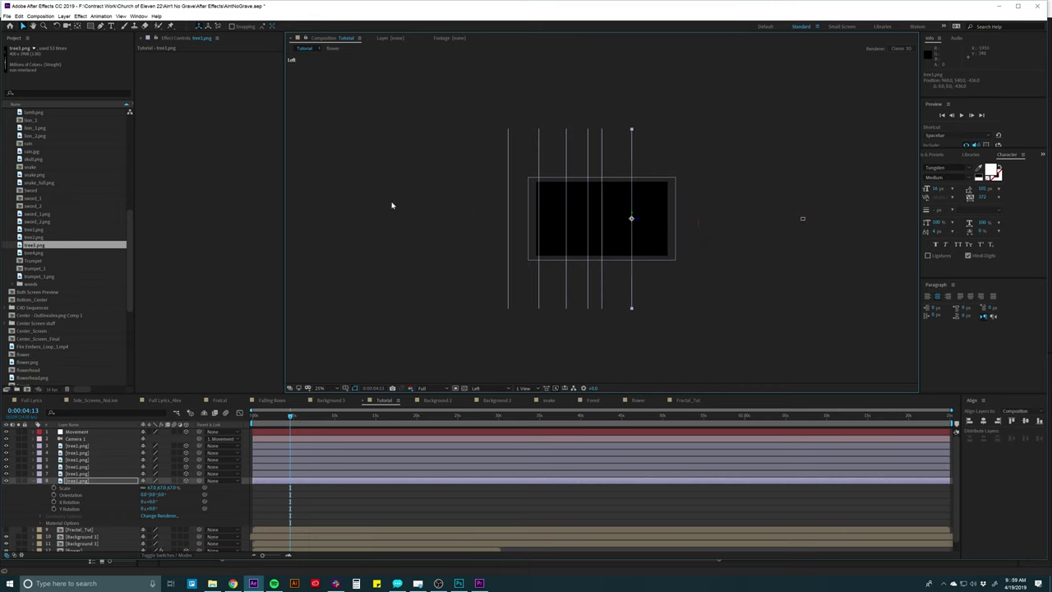
# Return to the Active Camera view and move the nearest tree, layer 8, to the frame's left side at X about -385
pyautogui.click(479, 388)
pyautogui.click(486, 410)
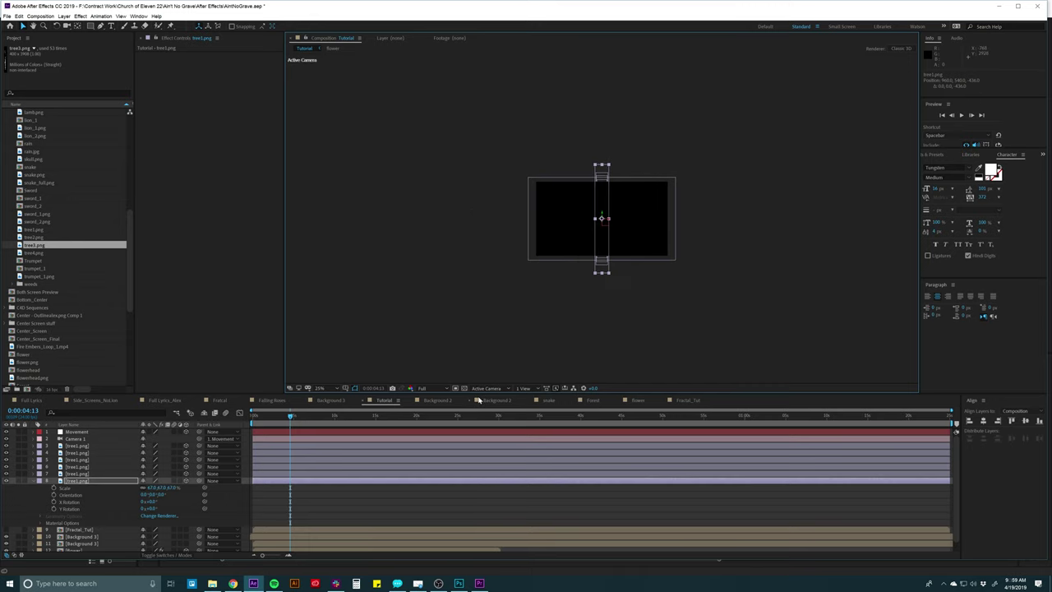
pyautogui.press('/')
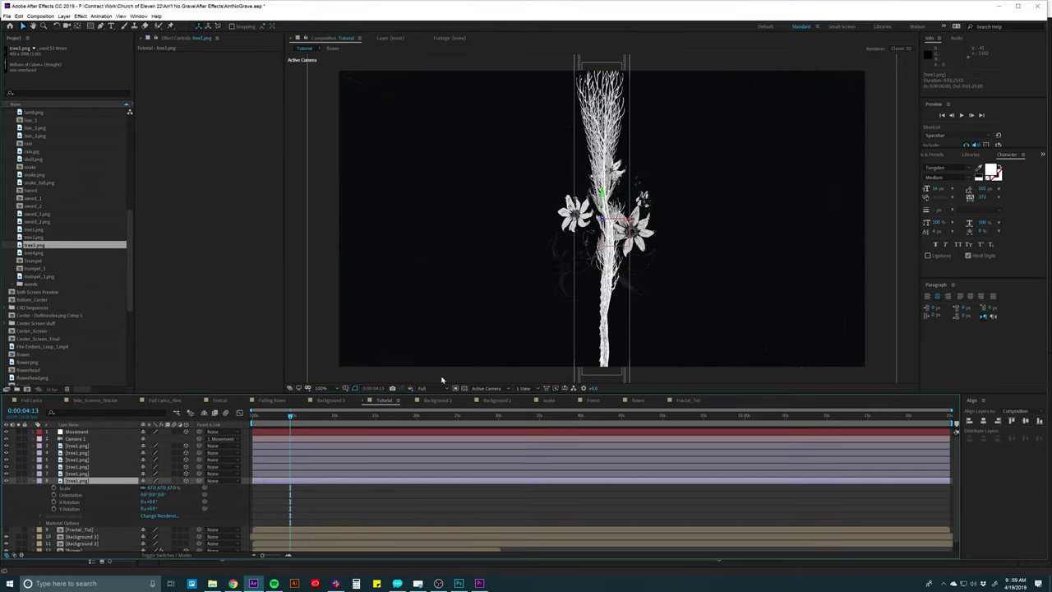
pyautogui.moveTo(590, 300); pyautogui.dragTo(364, 301)
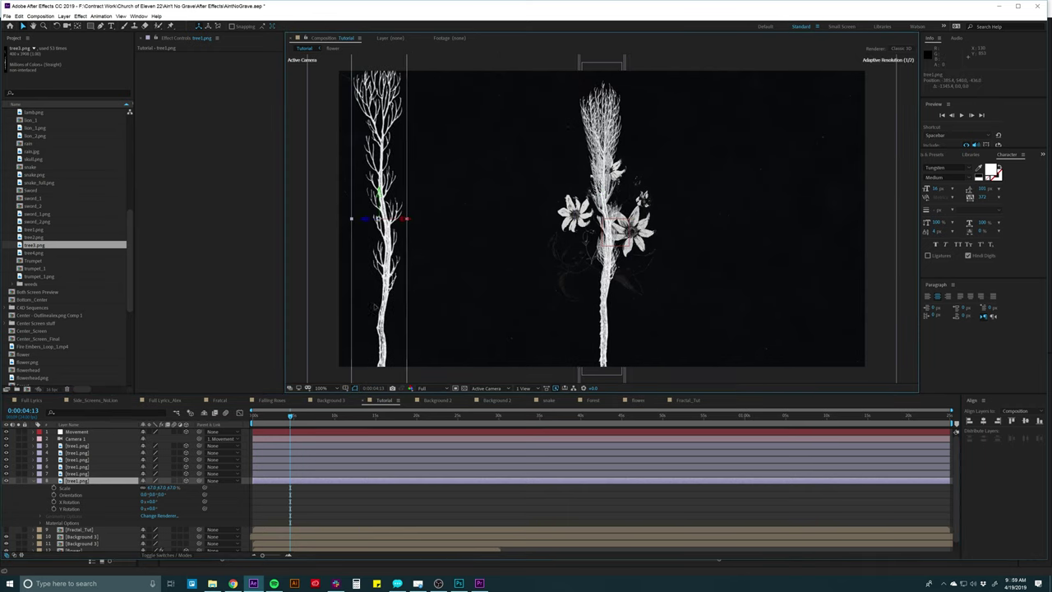
# Move tree layer 7 to the right side of the frame, at X about 2331
pyautogui.click(320, 474)
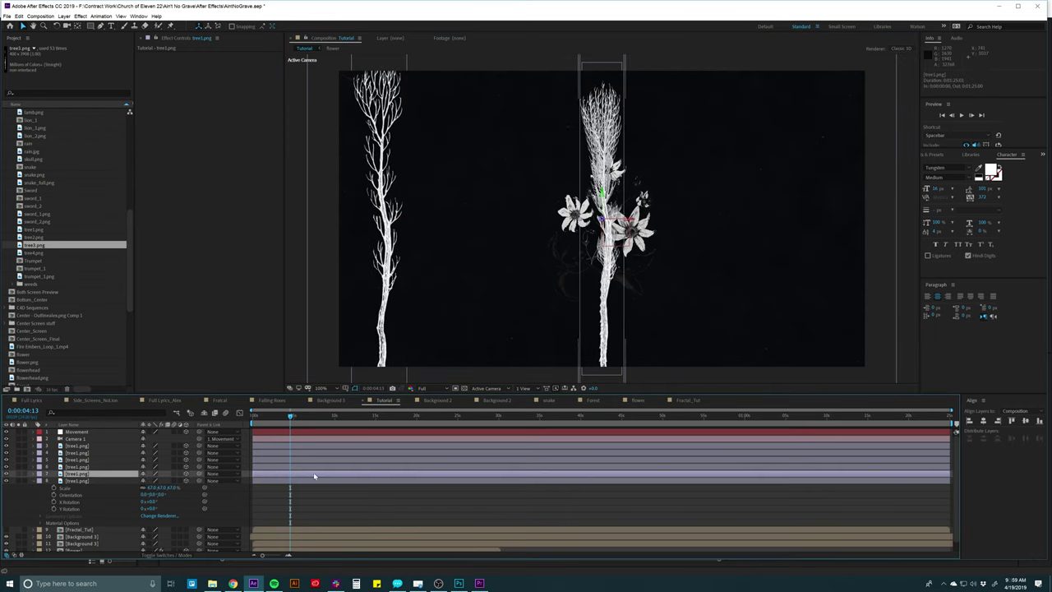
pyautogui.hotkey('shift', 'Right')
pyautogui.hotkey('shift', 'Right')
pyautogui.hotkey('shift', 'Right')
pyautogui.hotkey('shift', 'Right')
pyautogui.hotkey('shift', 'Right')
pyautogui.hotkey('shift', 'Right')
pyautogui.hotkey('shift', 'Right')
pyautogui.hotkey('shift', 'Right')
pyautogui.hotkey('shift', 'Right')
pyautogui.click(590, 310)
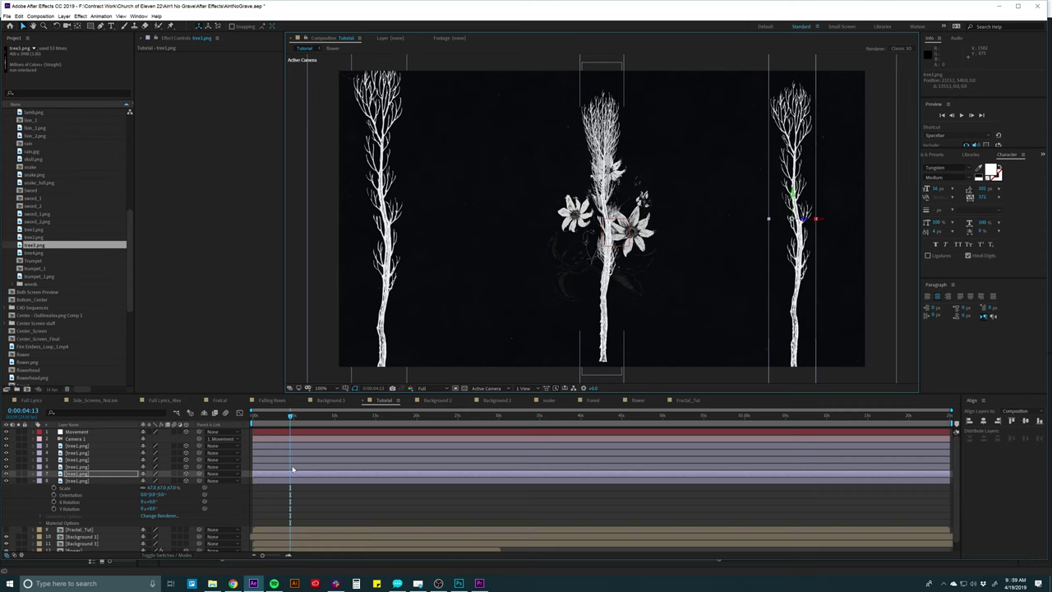
# Move tree layer 6 beside the leftmost tree at X about -392, and layer 5 right of the flowers at about 1963
pyautogui.hotkey('shift', 'Left')
pyautogui.hotkey('shift', 'Left')
pyautogui.hotkey('shift', 'Left')
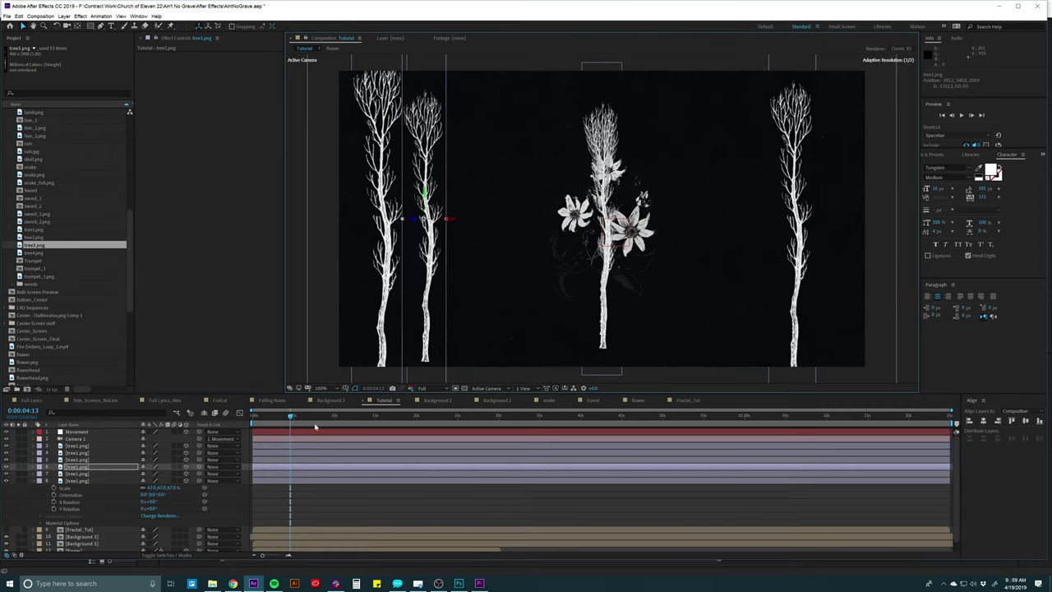
pyautogui.click(283, 460)
pyautogui.hotkey('shift', 'Right')
pyautogui.hotkey('shift', 'Right')
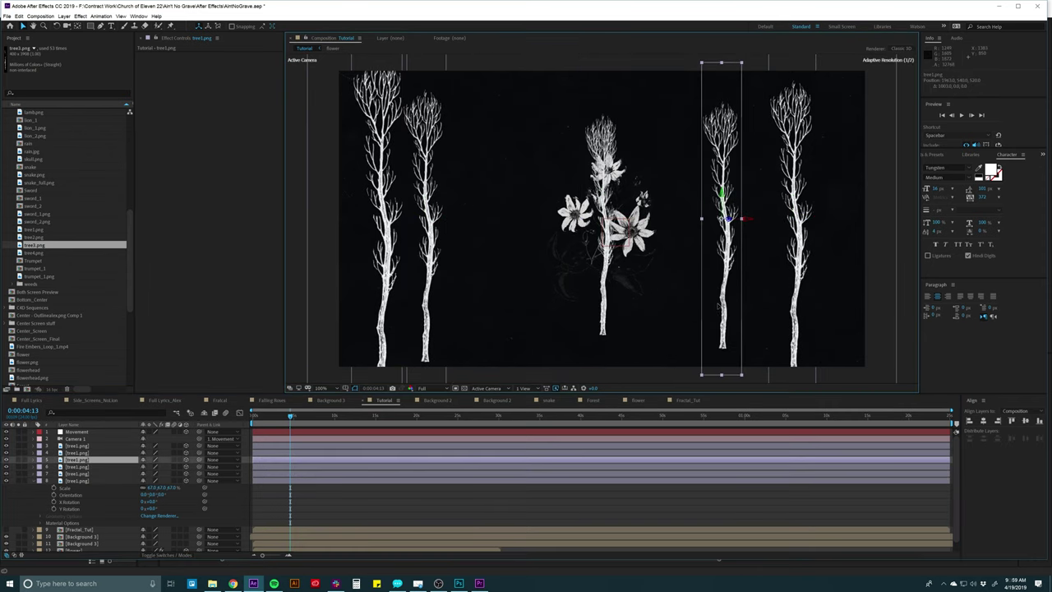
# Move tree layer 4 left of the flowers to X about -103, and layer 3 between the two right-hand trees at about 2646
pyautogui.click(593, 296)
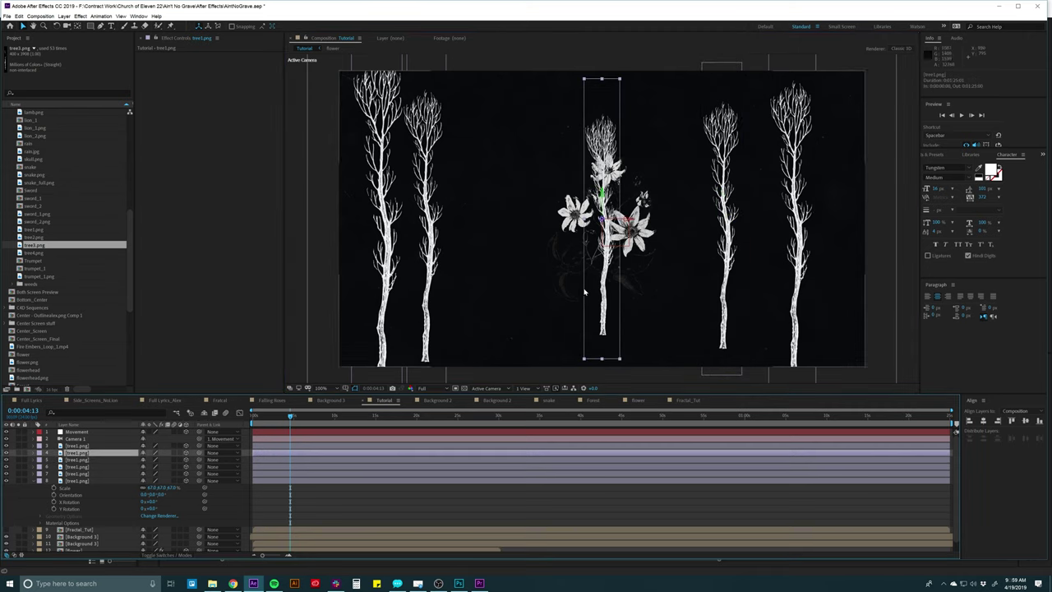
pyautogui.hotkey('shift', 'Left')
pyautogui.hotkey('shift', 'Left')
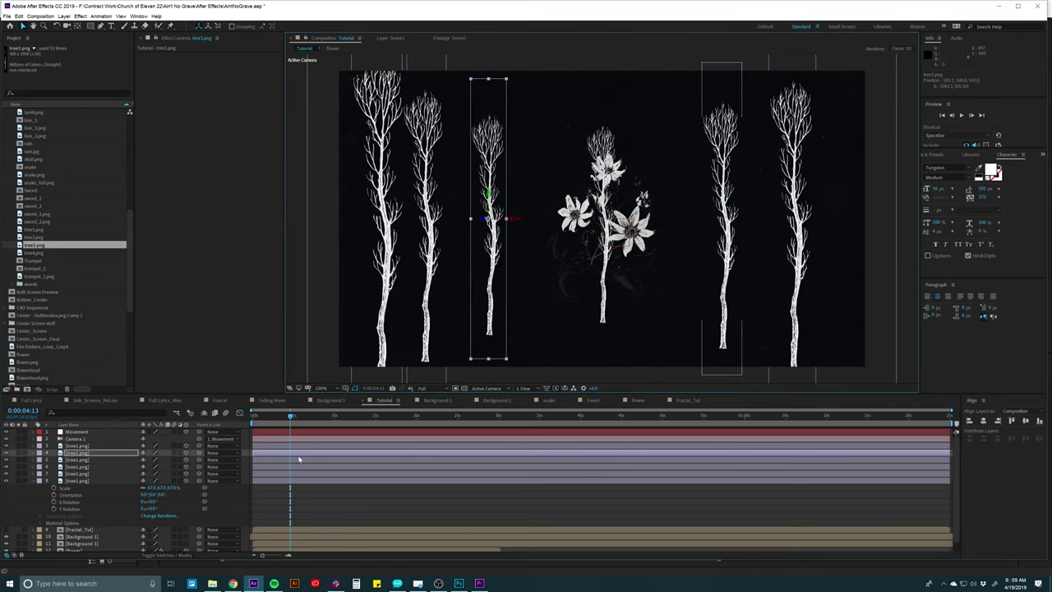
pyautogui.click(296, 446)
pyautogui.moveTo(611, 278); pyautogui.dragTo(768, 268)
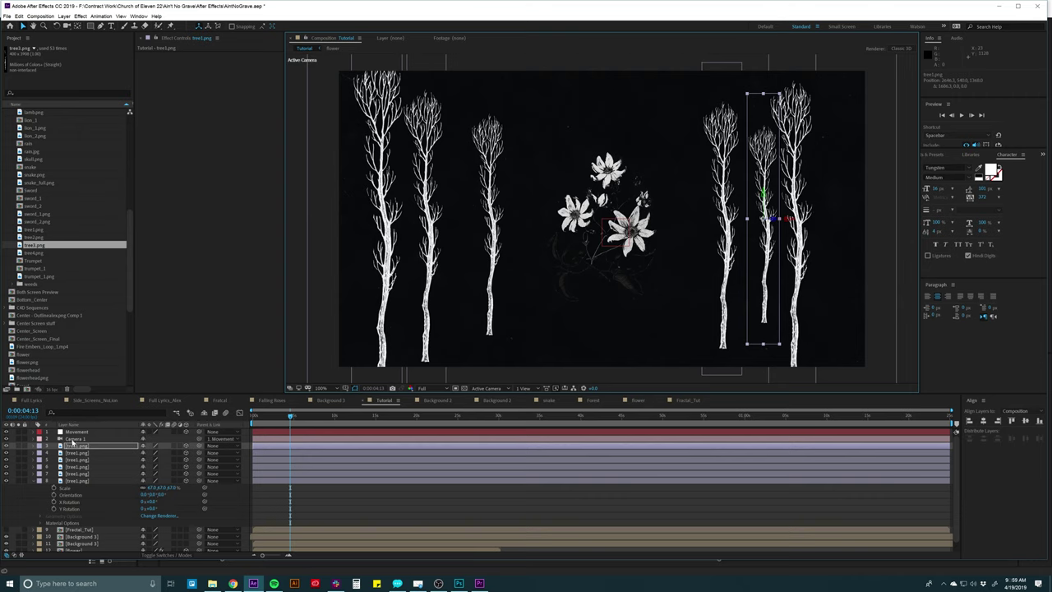
# Scale the flower layer down uniformly to a little under half of its displayed size
pyautogui.click(75, 549)
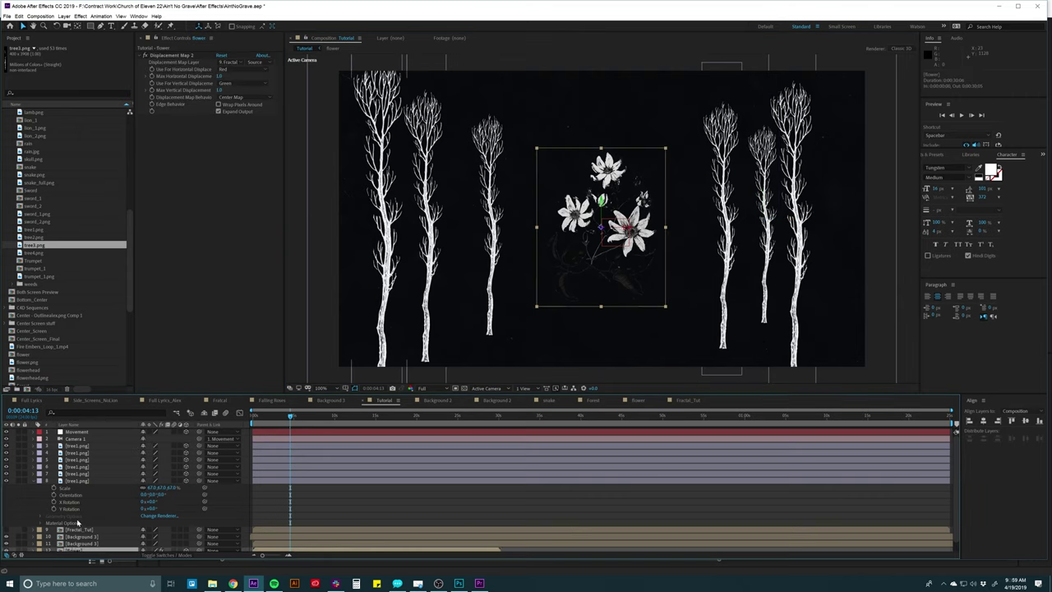
pyautogui.scroll(-1, 82, 520)
pyautogui.press('s')
pyautogui.moveTo(152, 548); pyautogui.dragTo(107, 547)
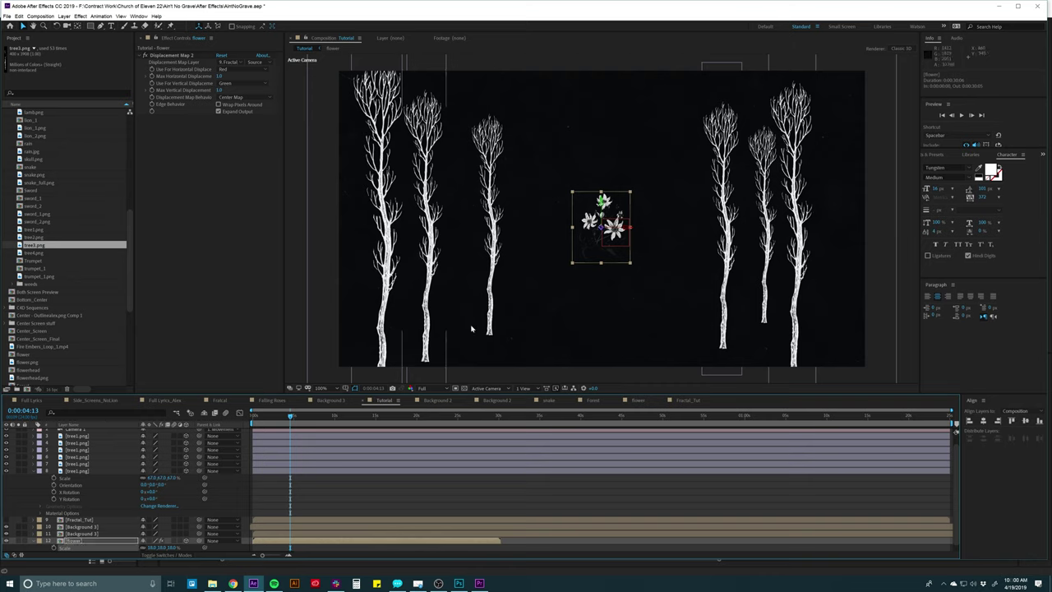
# In the Left view, lower the flower layer to Y about 1584, then return to the Active Camera view
pyautogui.click(486, 388)
pyautogui.click(485, 425)
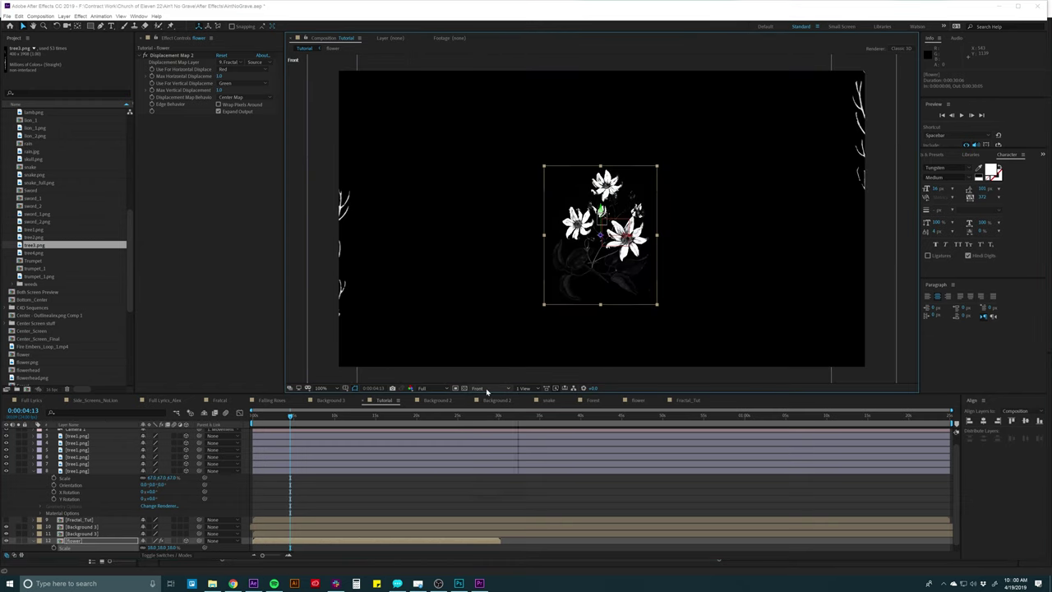
pyautogui.click(487, 388)
pyautogui.click(489, 436)
pyautogui.press(',')
pyautogui.press(',')
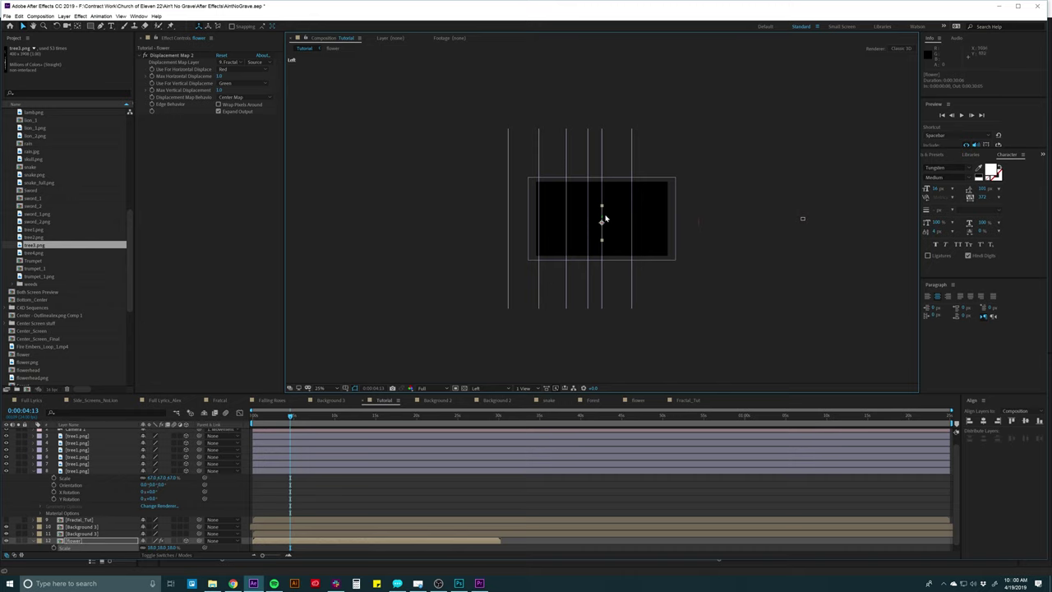
pyautogui.moveTo(602, 220); pyautogui.dragTo(605, 230)
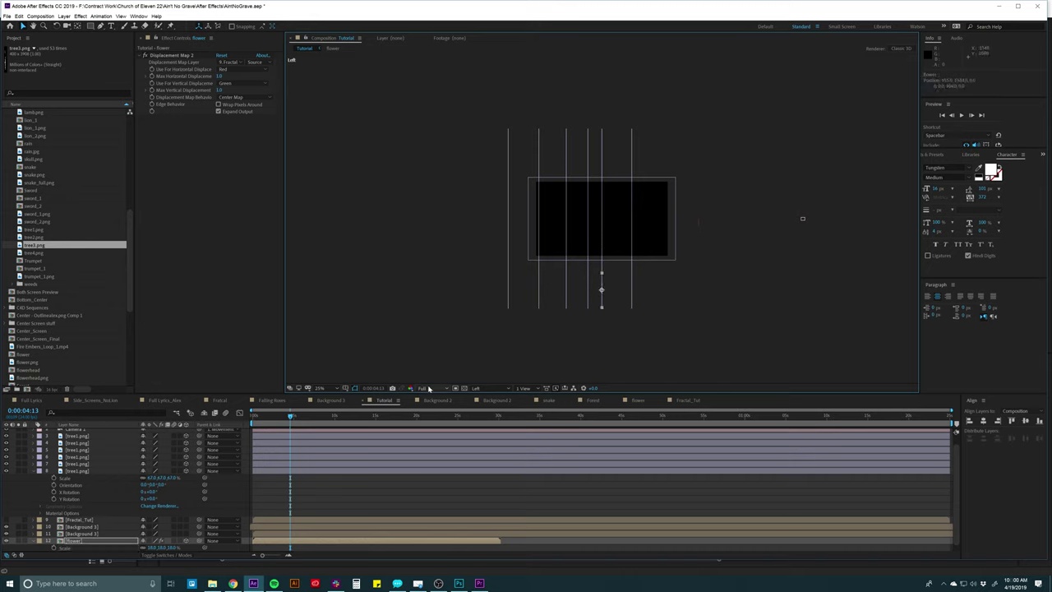
pyautogui.click(485, 387)
pyautogui.click(486, 406)
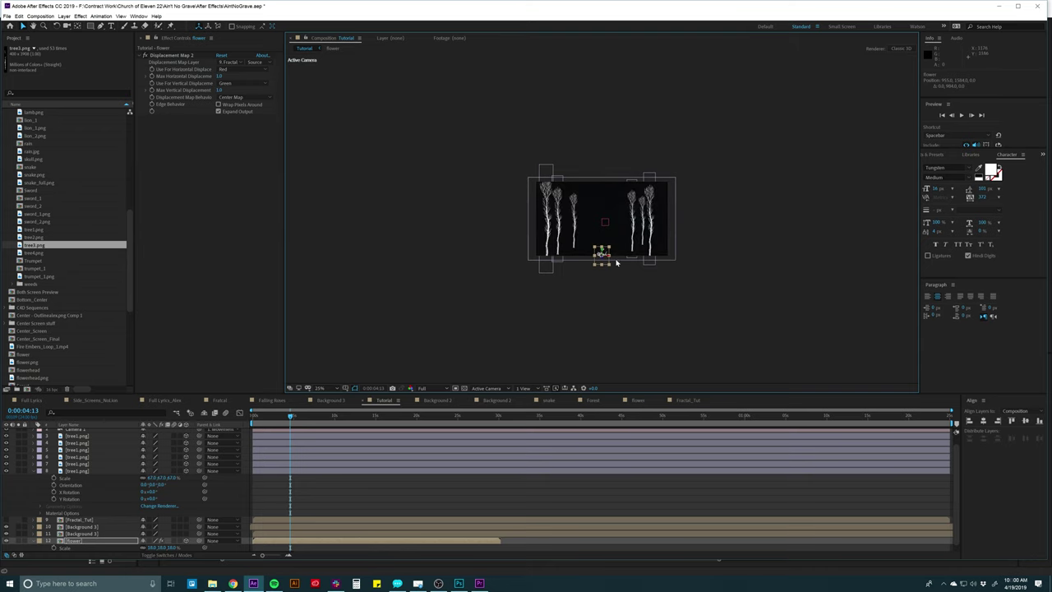
# Lower the Movement null to Y about 1198 so the camera frames the tree bases and the flowers
pyautogui.press('.')
pyautogui.press('.')
pyautogui.press(',')
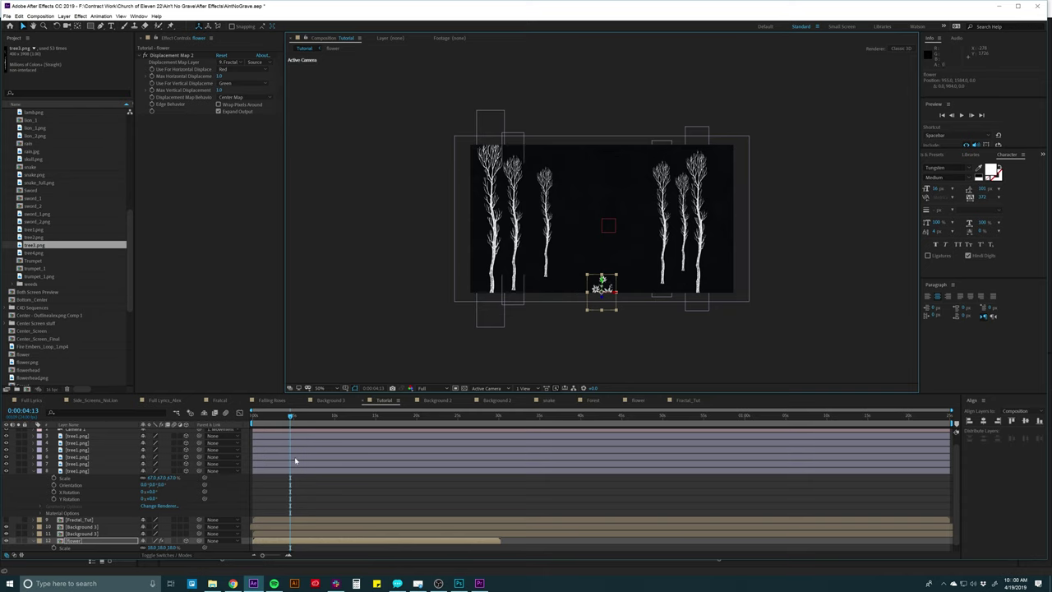
pyautogui.scroll(1, 294, 461)
pyautogui.click(303, 434)
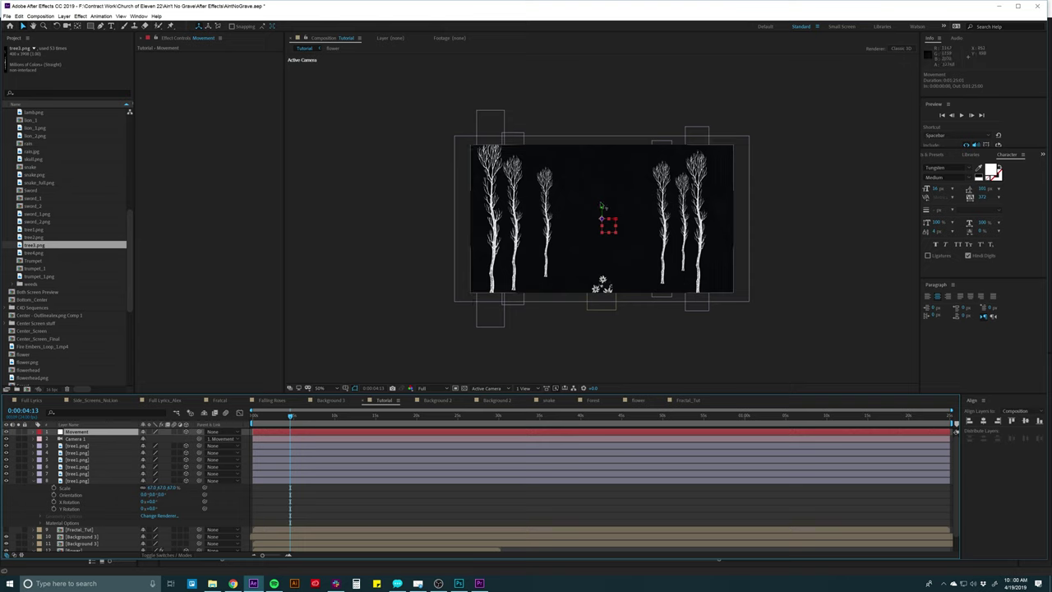
pyautogui.moveTo(602, 212); pyautogui.dragTo(601, 295)
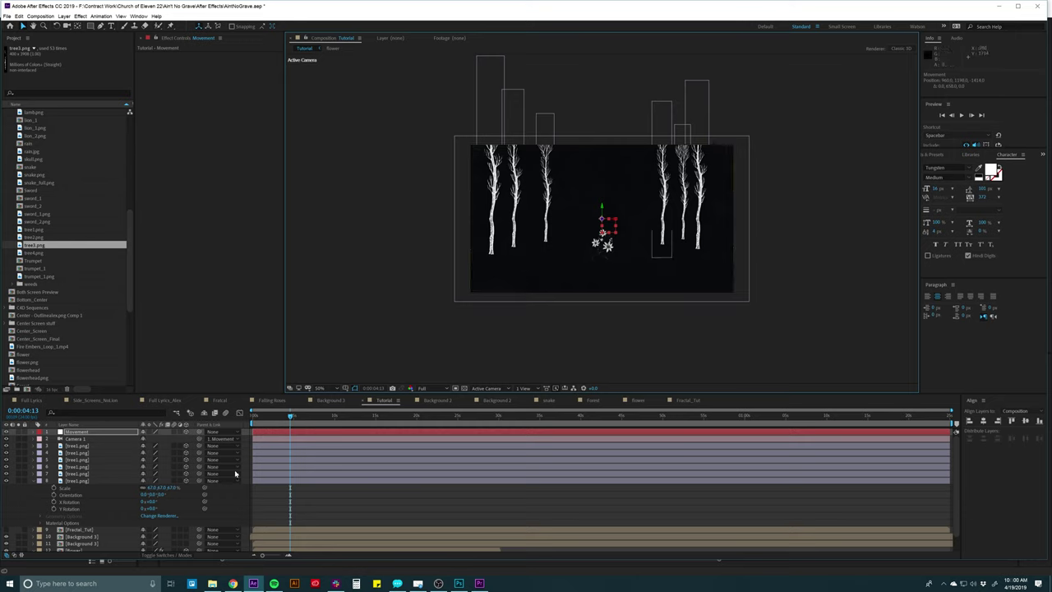
# Keyframe the Movement null's position and place that keyframe at the start of the timeline
pyautogui.click(104, 434)
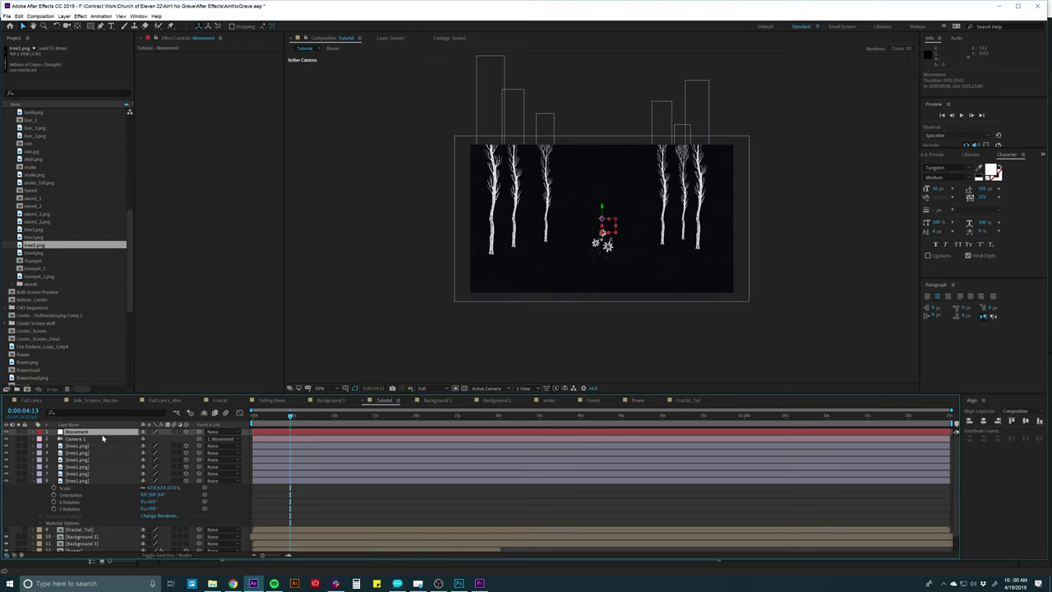
pyautogui.press('p')
pyautogui.click(70, 424)
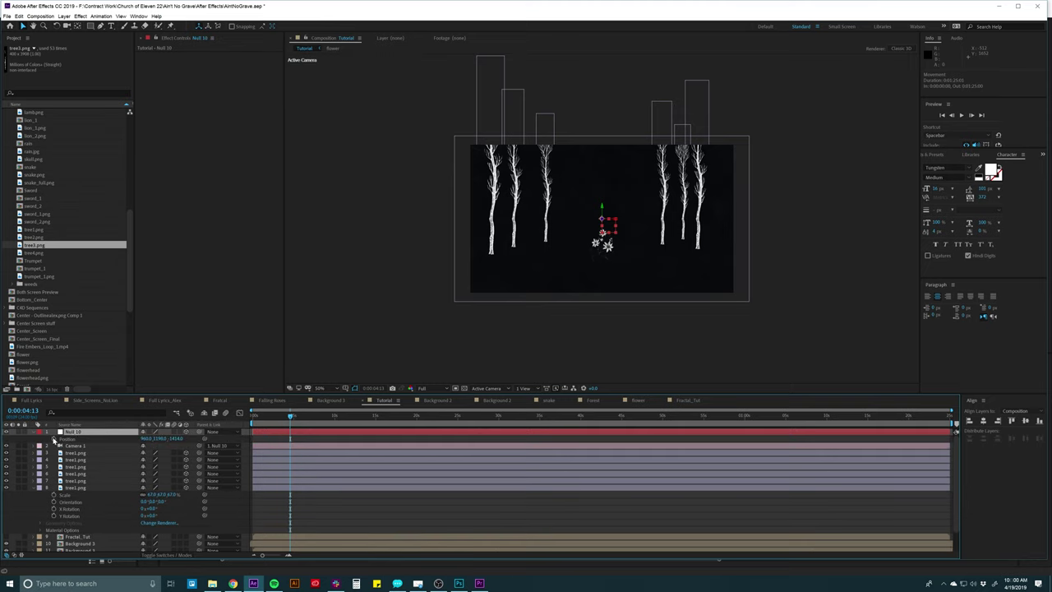
pyautogui.click(54, 440)
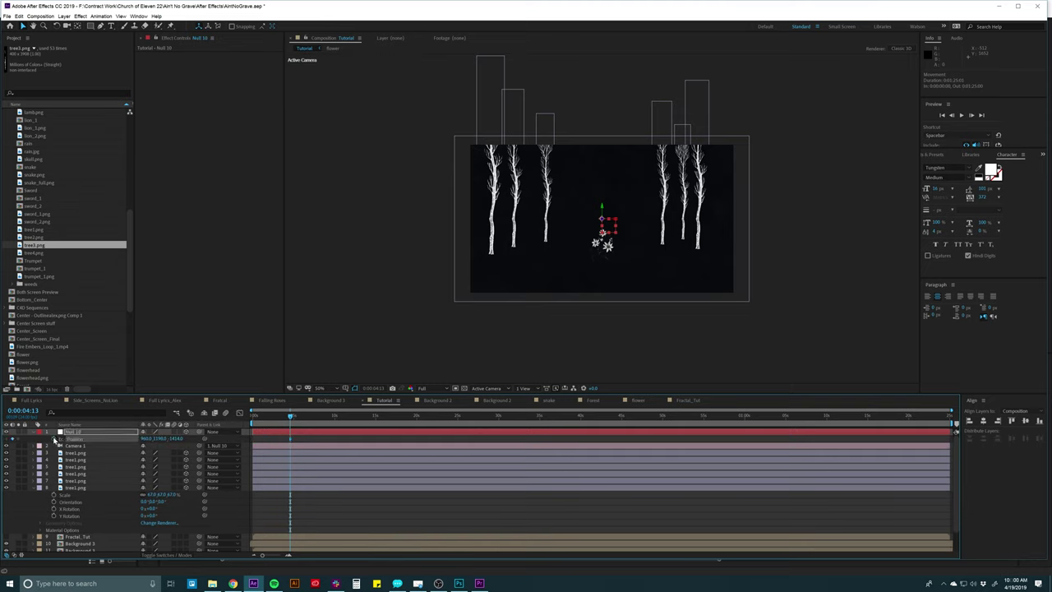
pyautogui.click(289, 442)
pyautogui.click(290, 431)
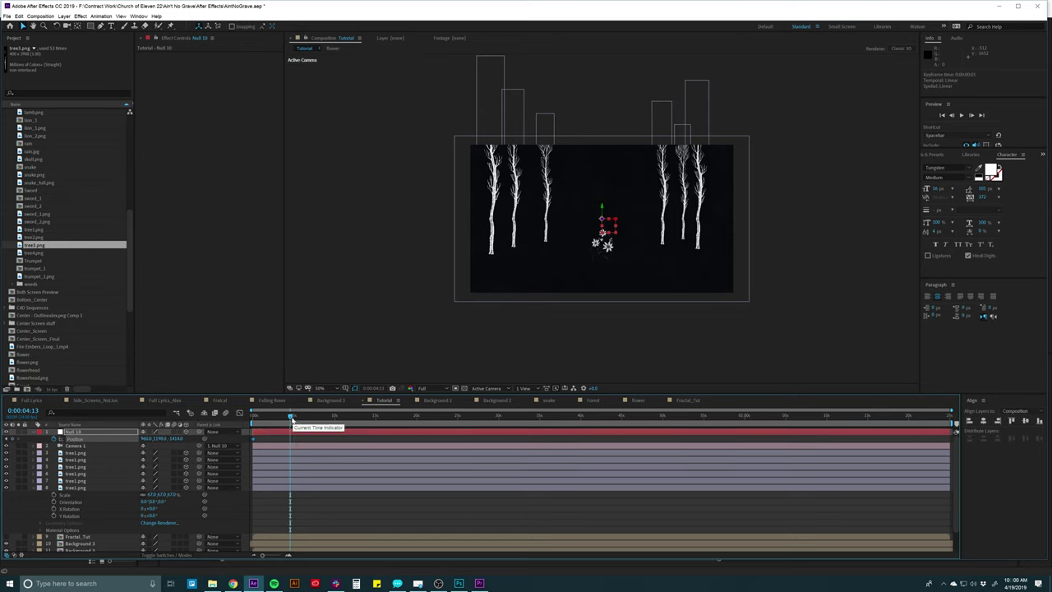
# At 0:00:04:19, move the camera null forward and slightly down until the uppermost flower fills the frame
pyautogui.click(292, 418)
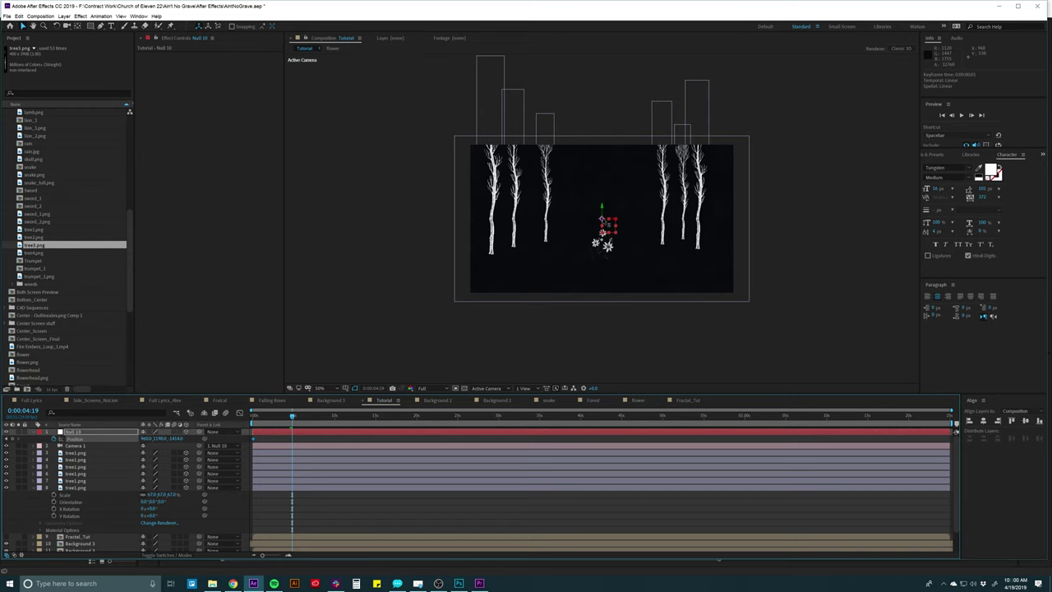
pyautogui.moveTo(603, 220); pyautogui.dragTo(383, 337)
pyautogui.moveTo(605, 215)
pyautogui.mouseDown()
pyautogui.moveTo(603, 228)
pyautogui.moveTo(581, 239)
pyautogui.moveTo(609, 224)
pyautogui.moveTo(603, 209)
pyautogui.moveTo(597, 225)
pyautogui.mouseUp()
# Preview the camera push through the trees toward the flowers from near the start of the timeline
pyautogui.moveTo(284, 423); pyautogui.dragTo(264, 422)
pyautogui.press('space')
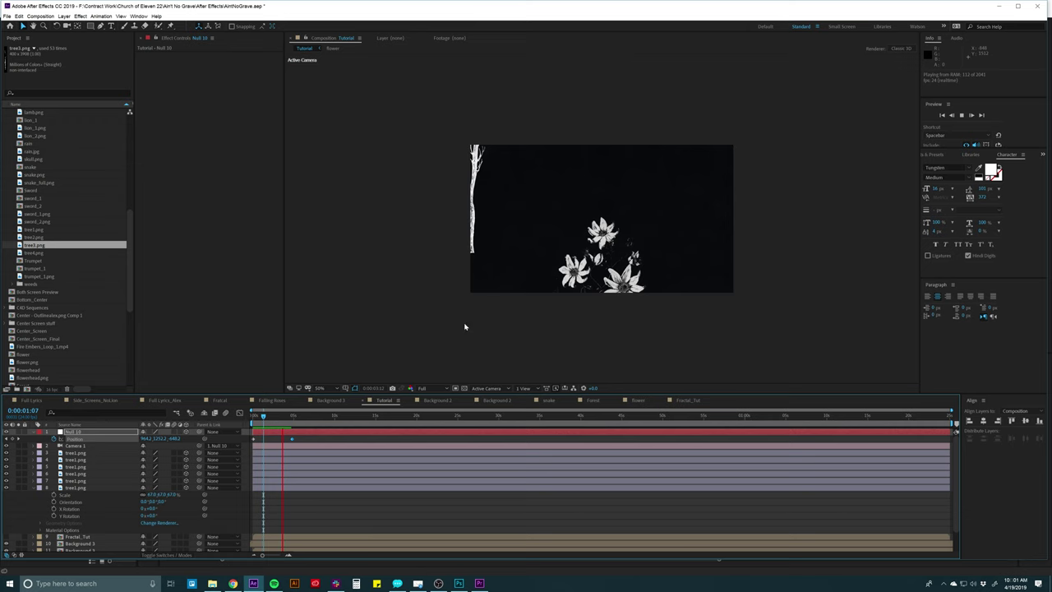
pyautogui.press('space')
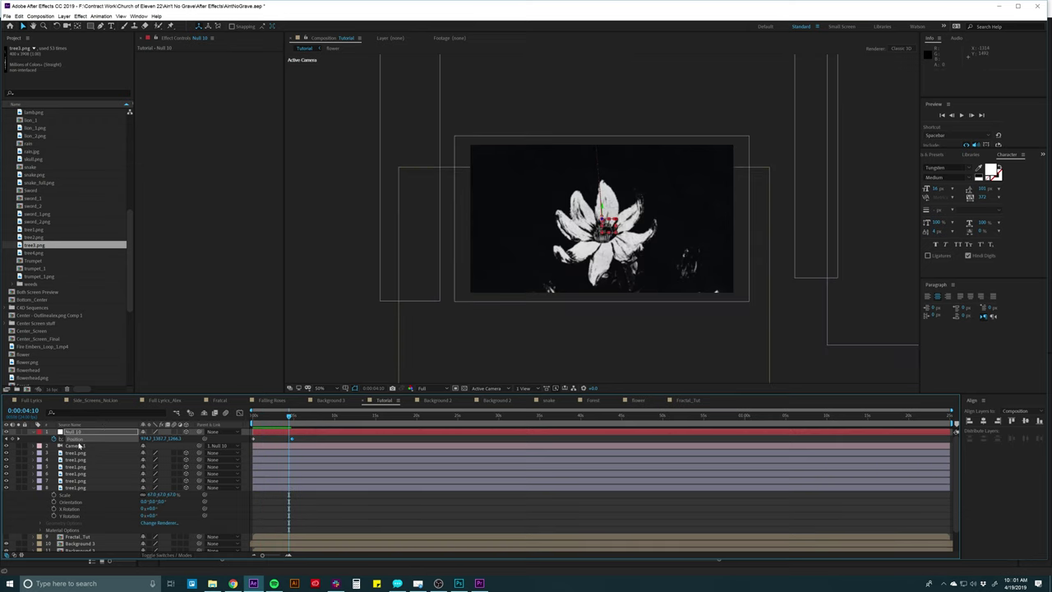
# Turn off Depth of Field in Camera 1's options and check the frames around 0:00:04:13 and 0:00:01:19
pyautogui.click(78, 446)
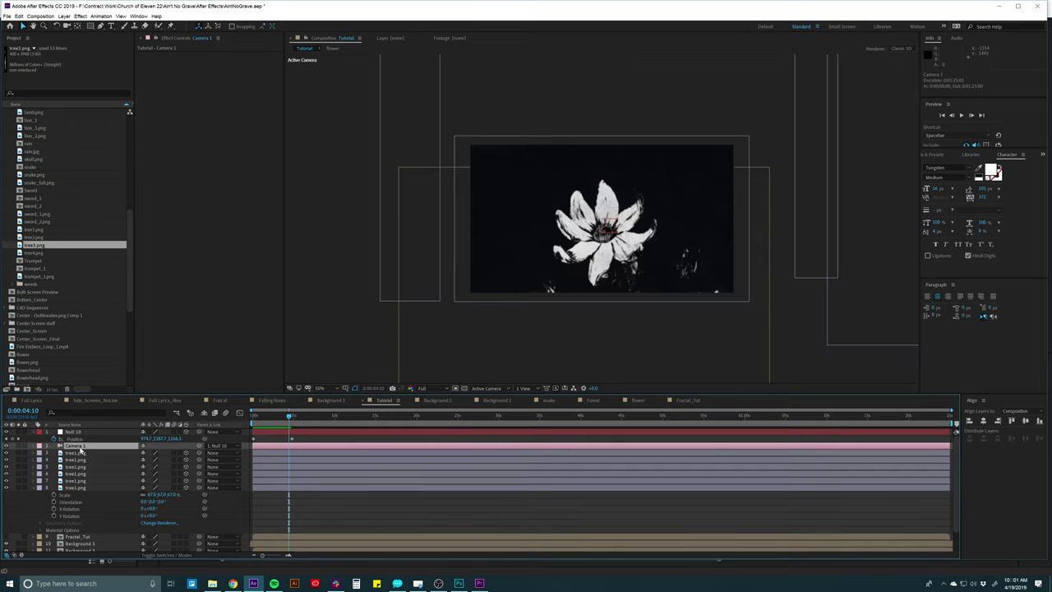
pyautogui.click(34, 446)
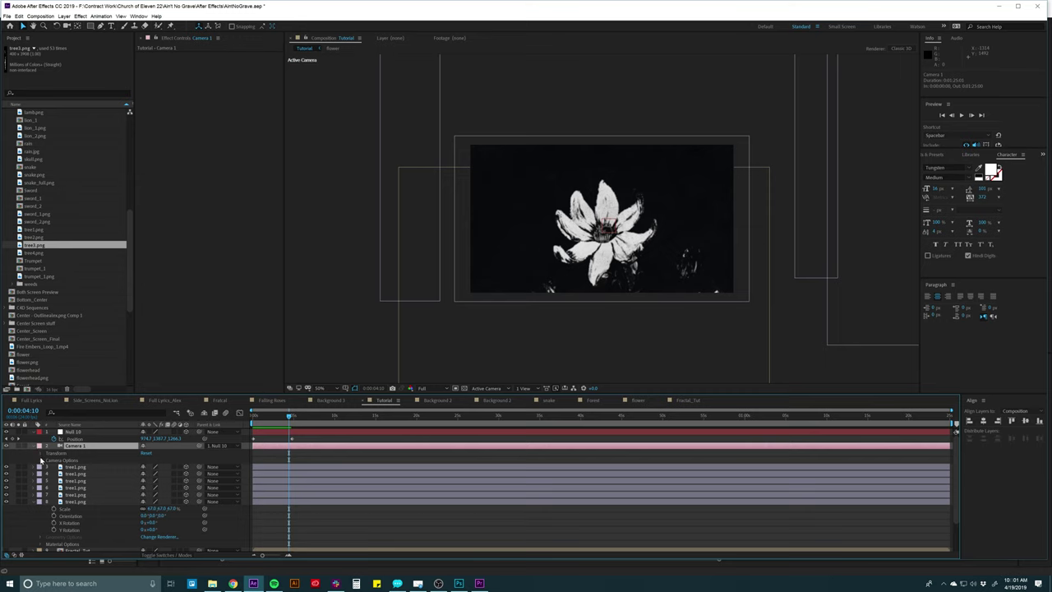
pyautogui.click(39, 461)
pyautogui.click(87, 472)
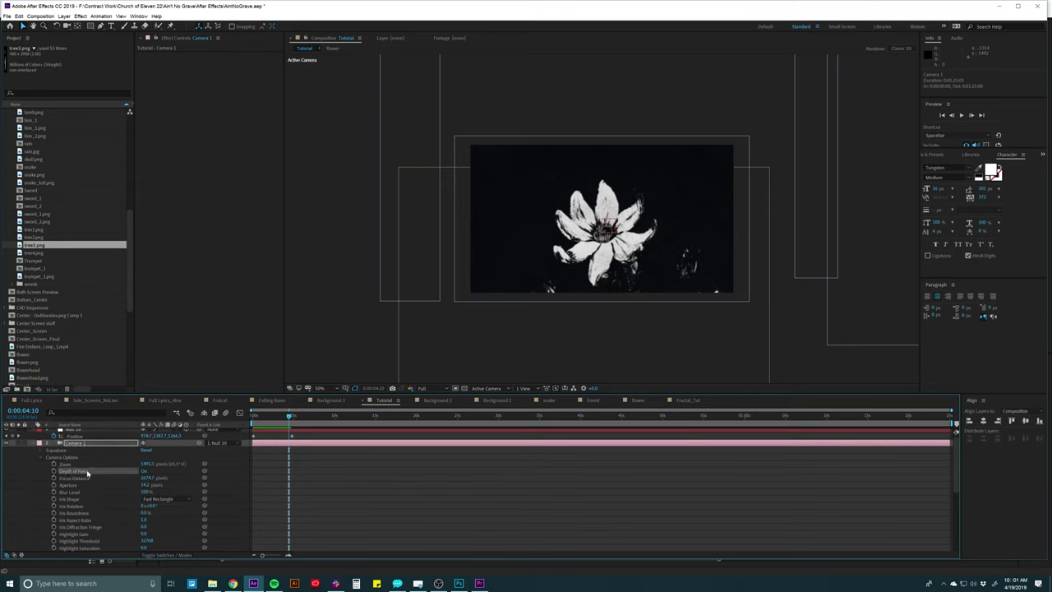
pyautogui.click(143, 472)
pyautogui.moveTo(292, 420)
pyautogui.mouseDown()
pyautogui.moveTo(280, 420)
pyautogui.moveTo(291, 428)
pyautogui.mouseUp()
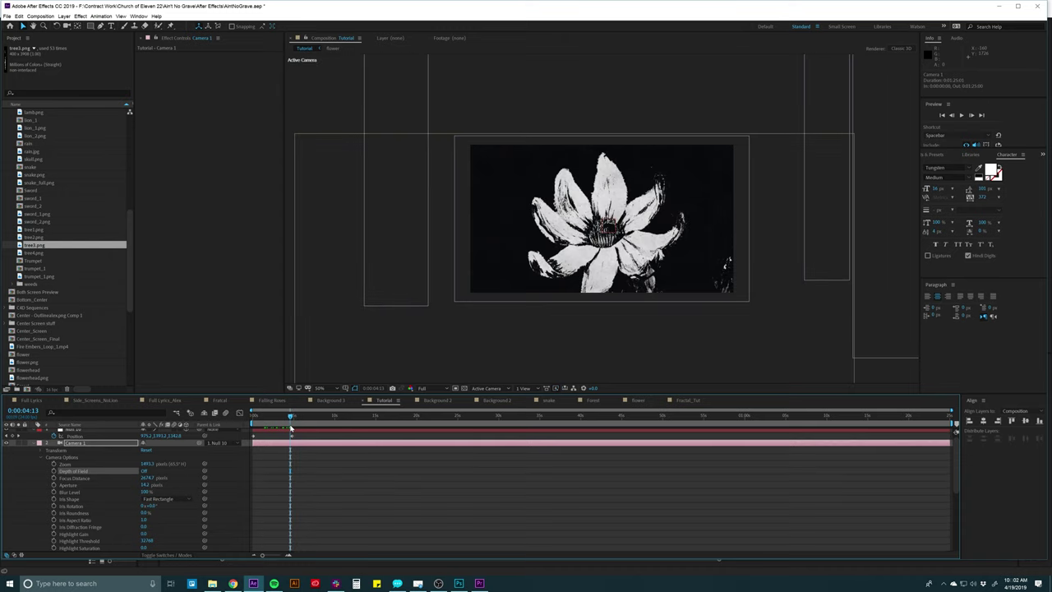
pyautogui.click(267, 415)
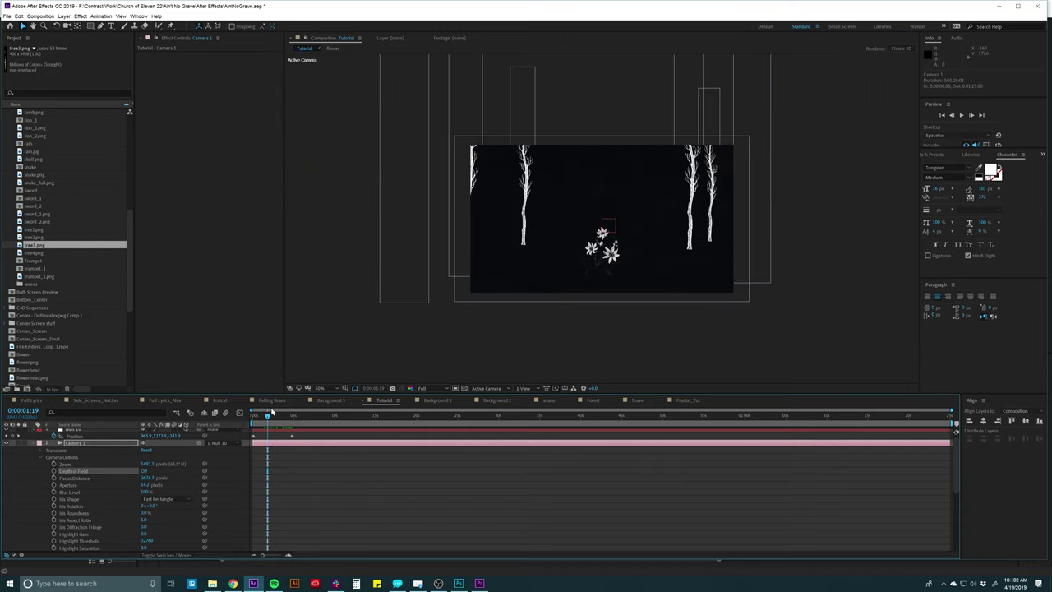
# Collapse the expanded properties of all layers in the Tutorial composition and clear the selection
pyautogui.click(267, 445)
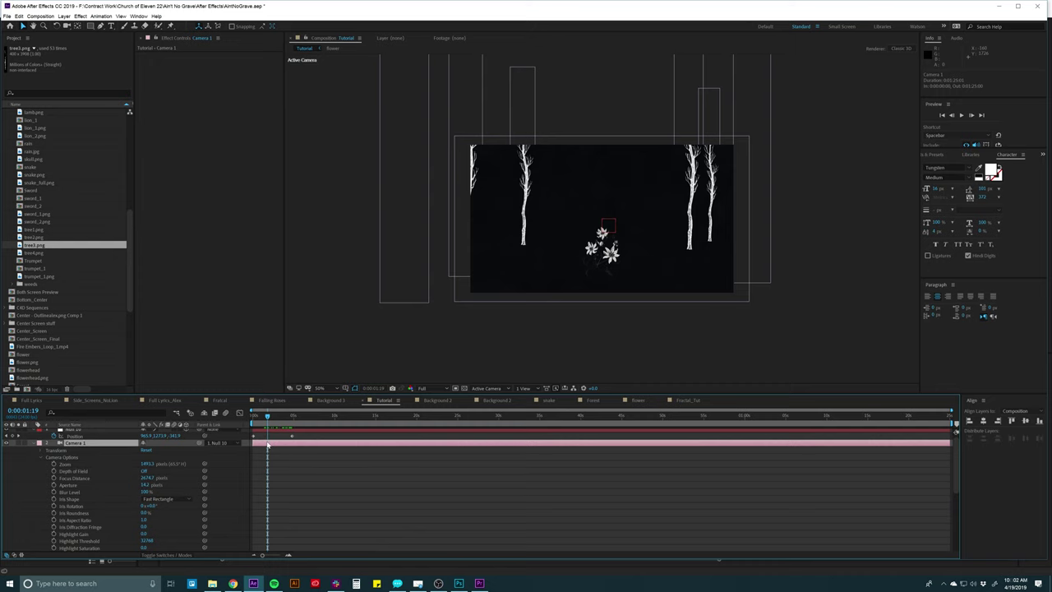
pyautogui.hotkey('ctrl', 'a')
pyautogui.hotkey('ctrl', '`')
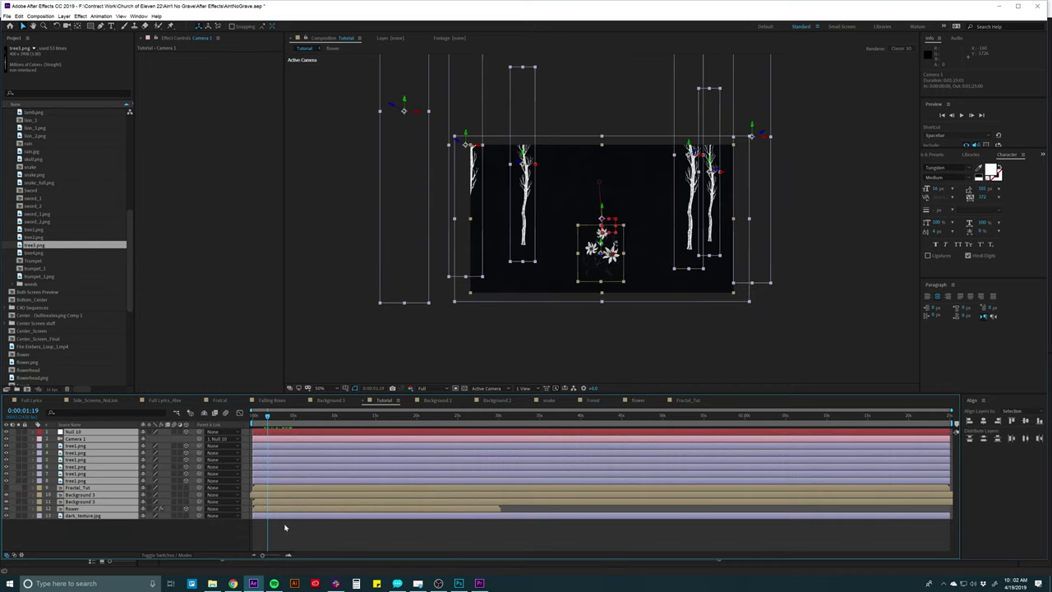
pyautogui.click(284, 527)
# Switch to the Side_Screens_NoLion composition and examine the trumpet scene around 0:02:09:18
pyautogui.click(95, 400)
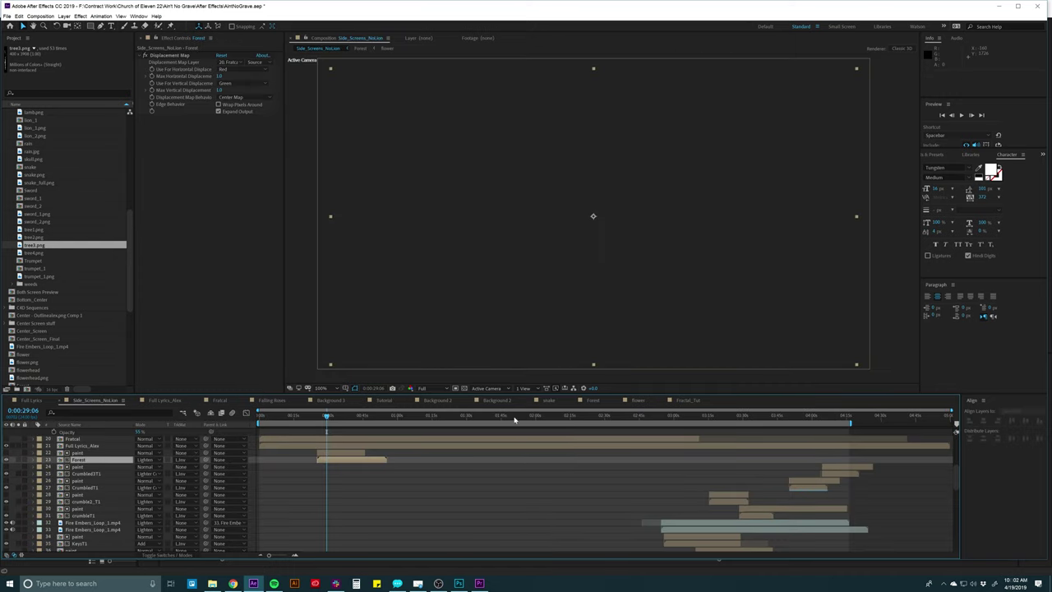
pyautogui.scroll(-3, 463, 458)
pyautogui.click(557, 416)
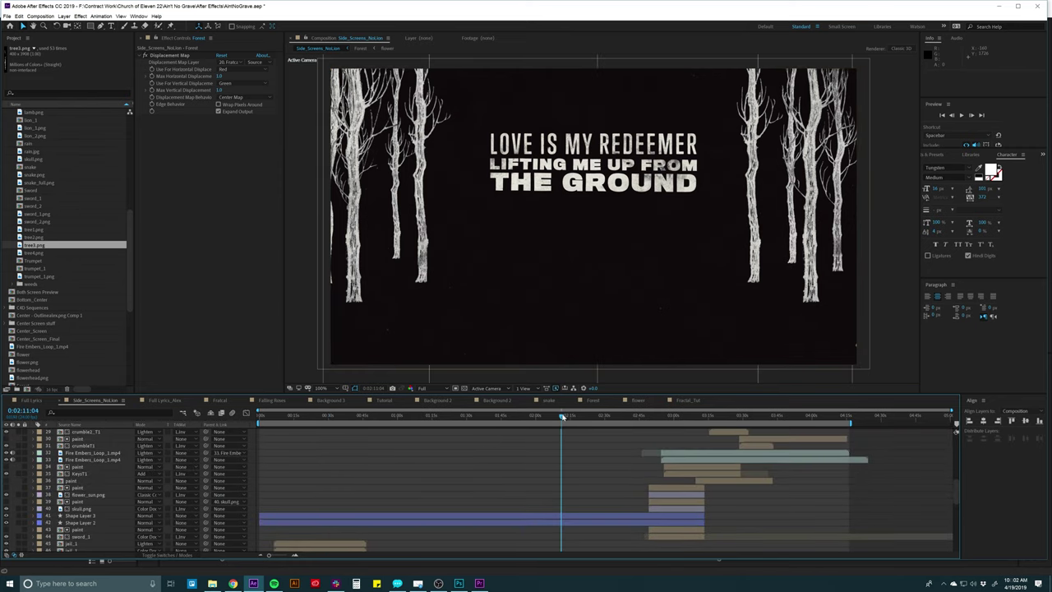
pyautogui.moveTo(557, 418); pyautogui.dragTo(554, 417)
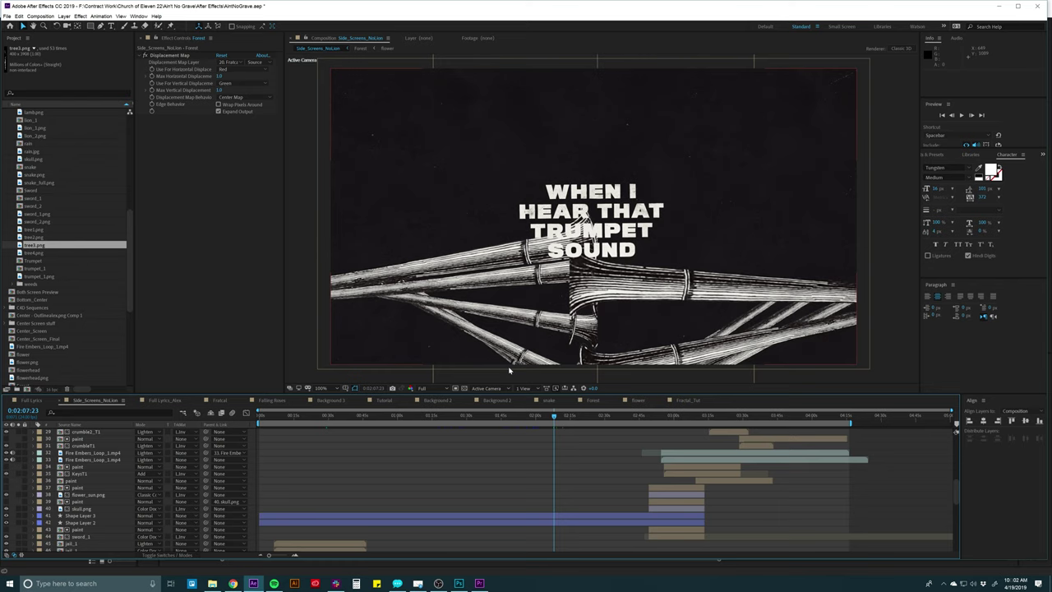
pyautogui.moveTo(555, 417); pyautogui.dragTo(558, 419)
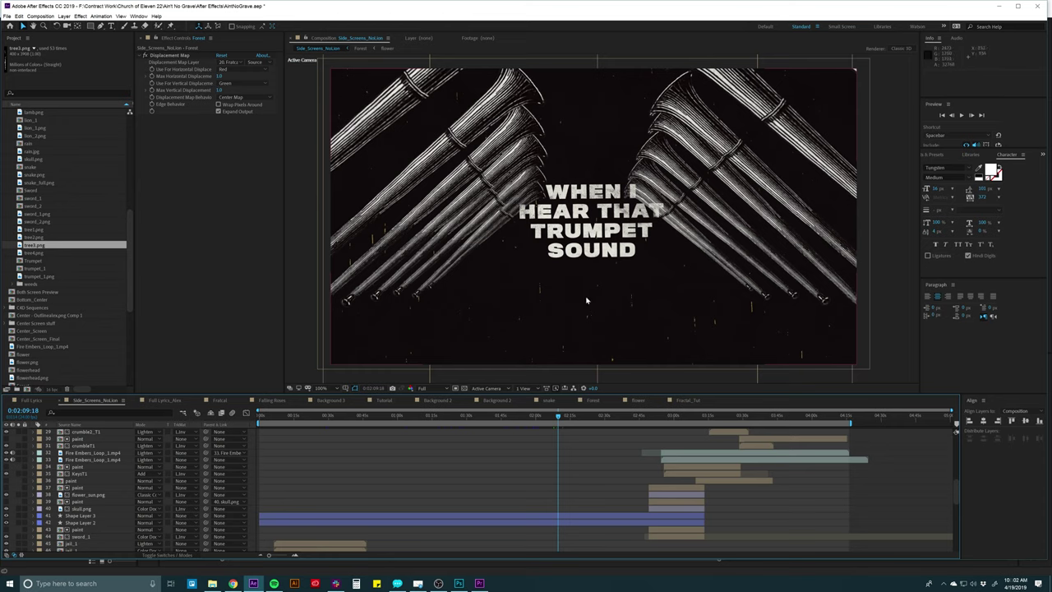
# Find the trumpet_1 precomp, layer 60, under the trumpet scene and open it
pyautogui.scroll(-10, 545, 440)
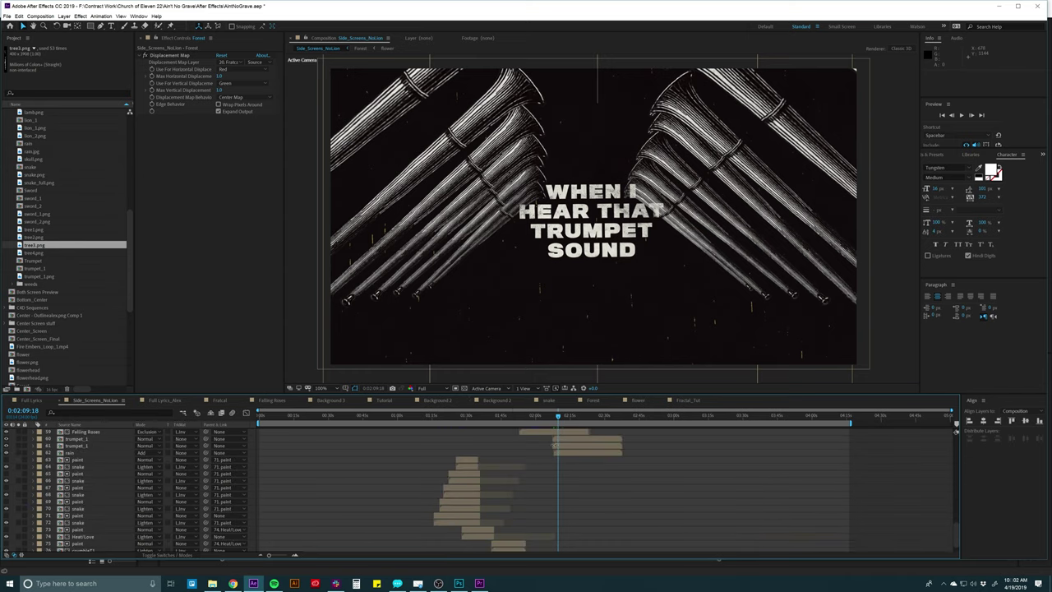
pyautogui.click(559, 440)
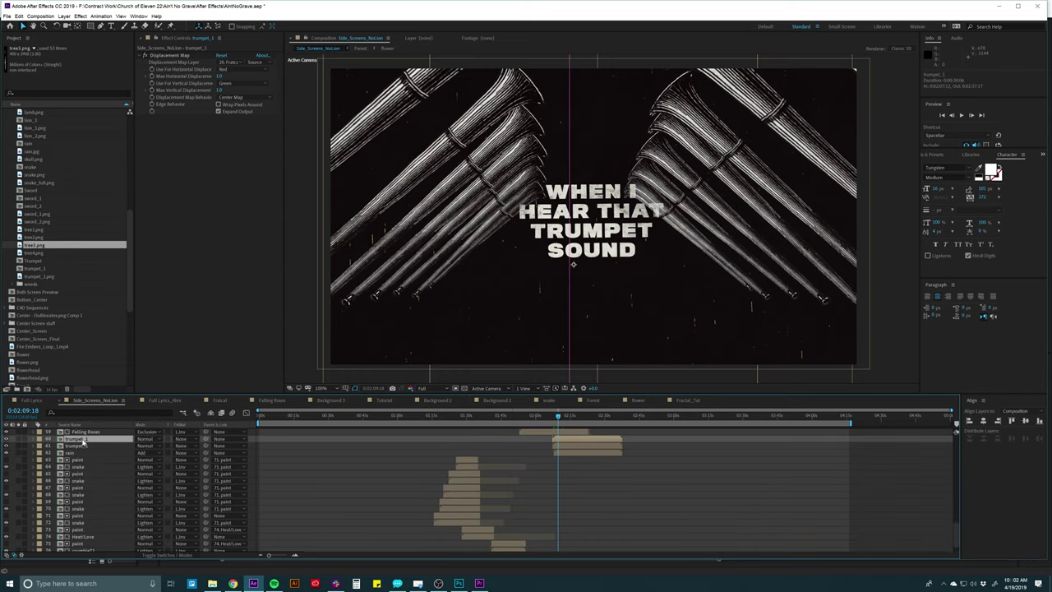
pyautogui.doubleClick(75, 440)
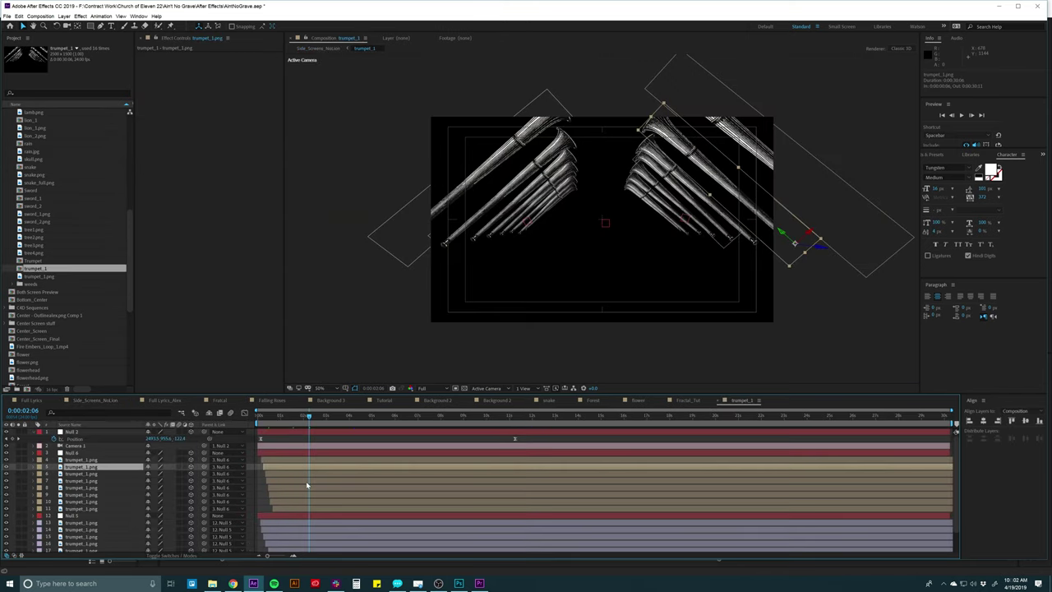
# Reveal the keyframed properties of the first trumpet image, layer 4, in the trumpet_1 composition
pyautogui.scroll(-1, 305, 498)
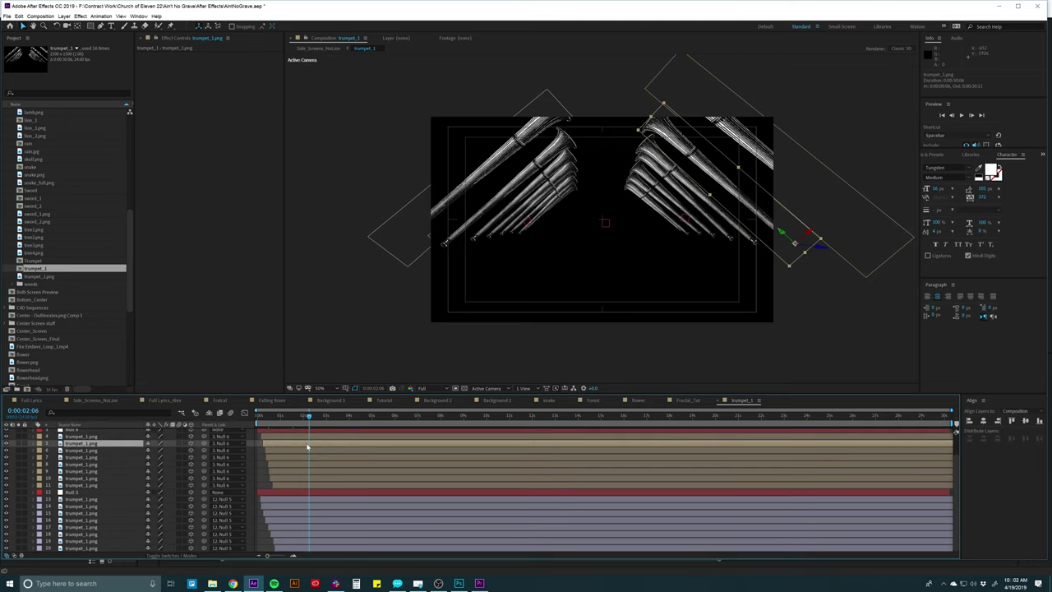
pyautogui.click(323, 505)
pyautogui.click(311, 436)
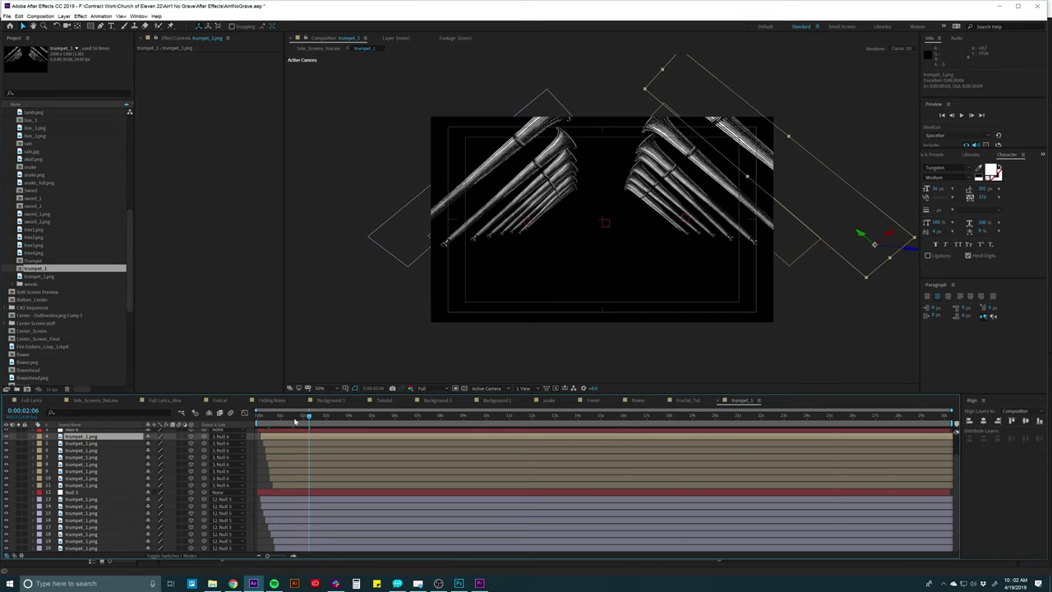
pyautogui.press('u')
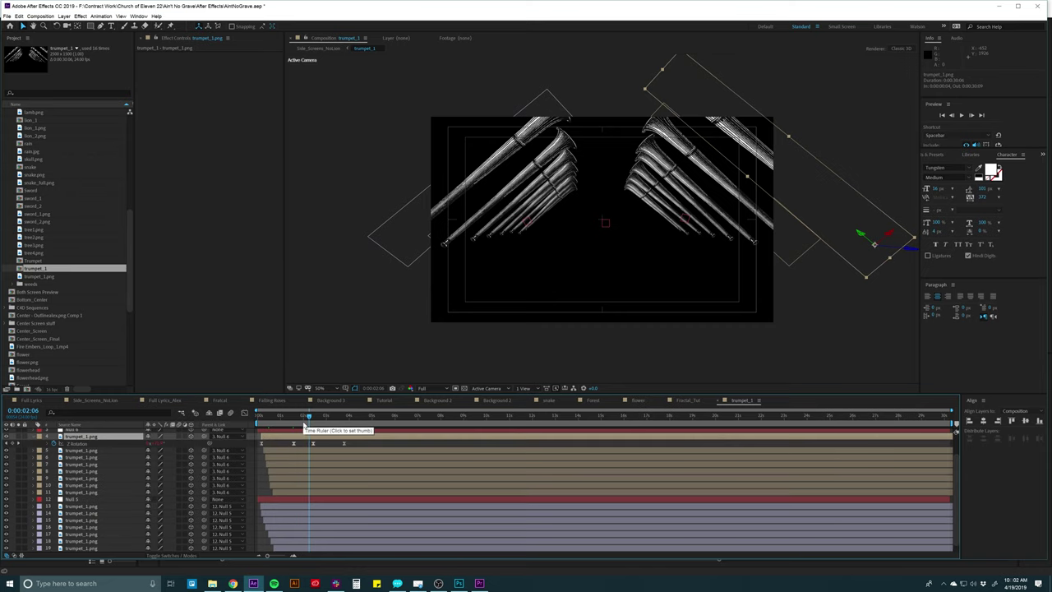
# Scrub and play the opening seconds of trumpet_1 to review the staggered trumpet rotation and camera move
pyautogui.moveTo(272, 418); pyautogui.dragTo(317, 419)
pyautogui.scroll(2, 97, 445)
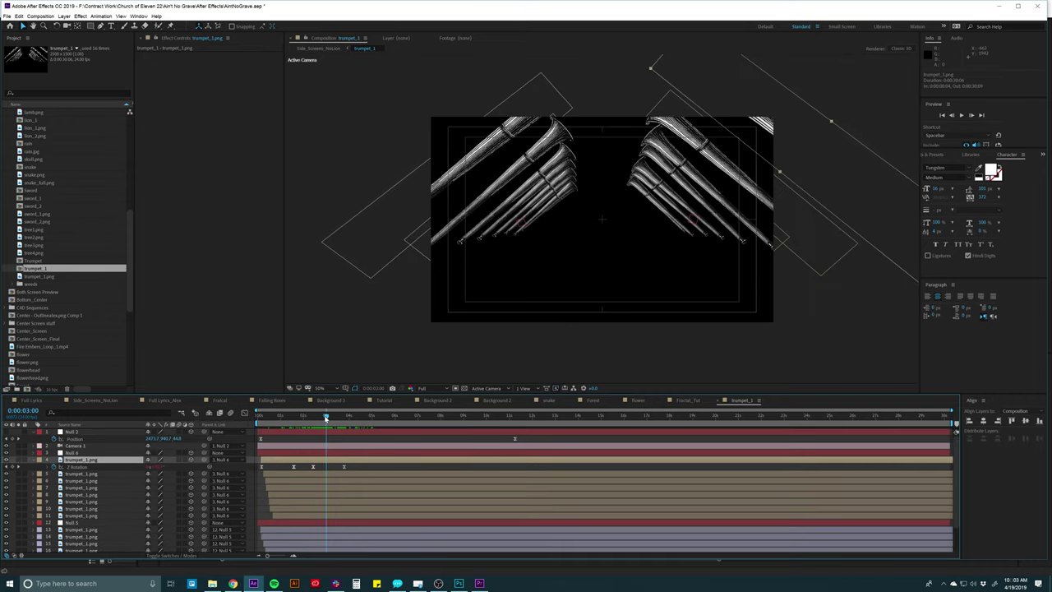
pyautogui.press('space')
pyautogui.press('.')
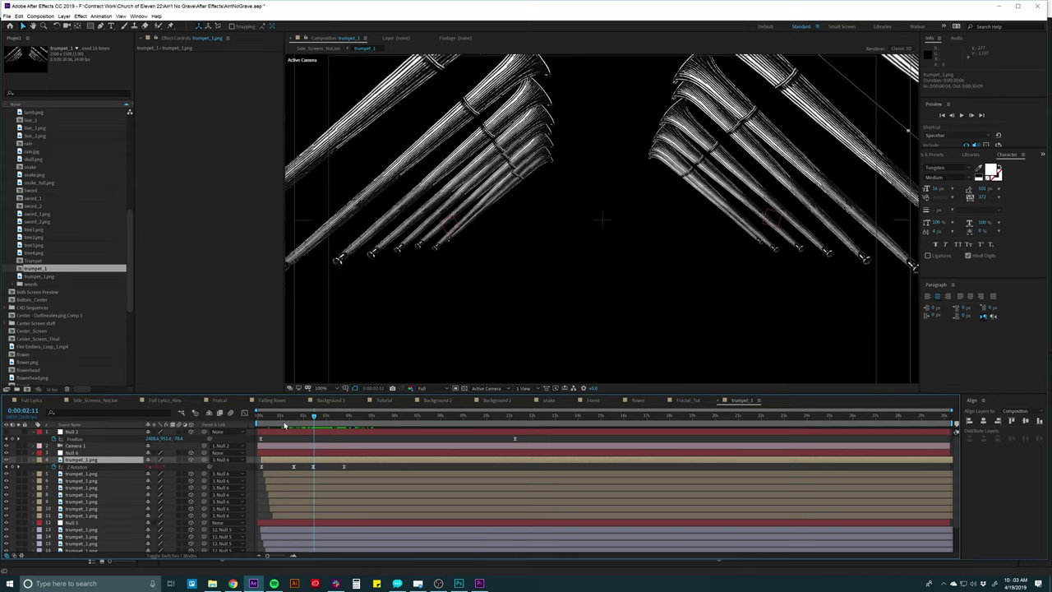
# Reveal the Z Rotation expression of the first trumpet image, layer 4, in trumpet_1 and inspect it without changing it
pyautogui.moveTo(315, 419); pyautogui.dragTo(289, 416)
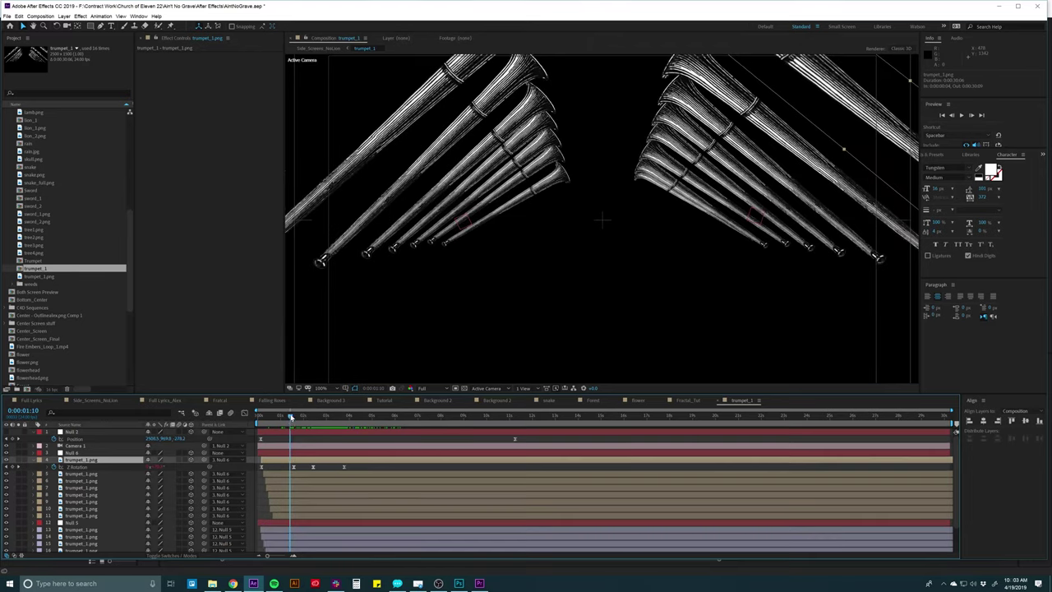
pyautogui.click(76, 468)
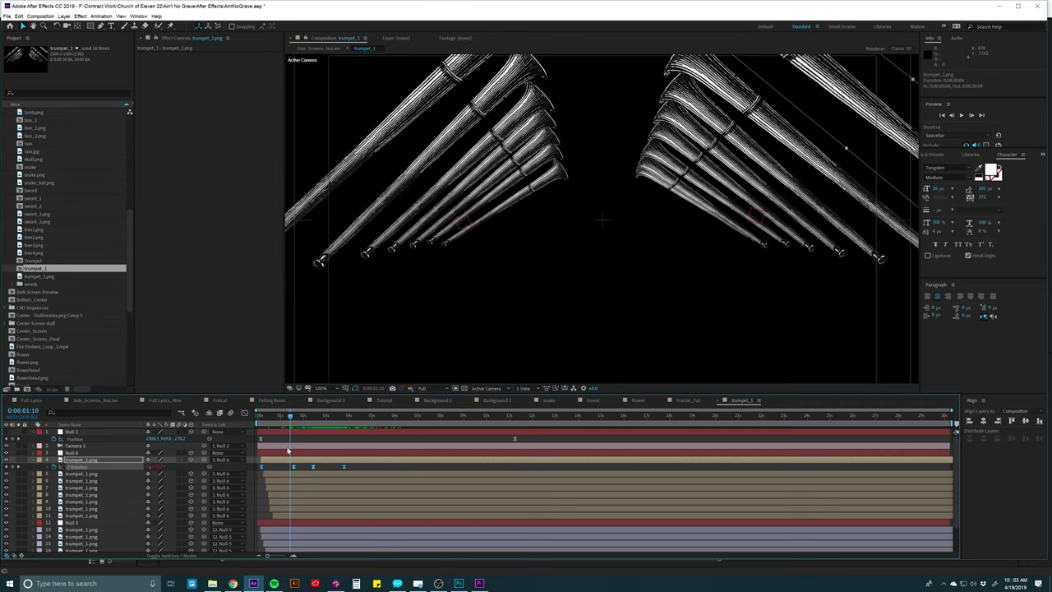
pyautogui.press('u')
pyautogui.press('u')
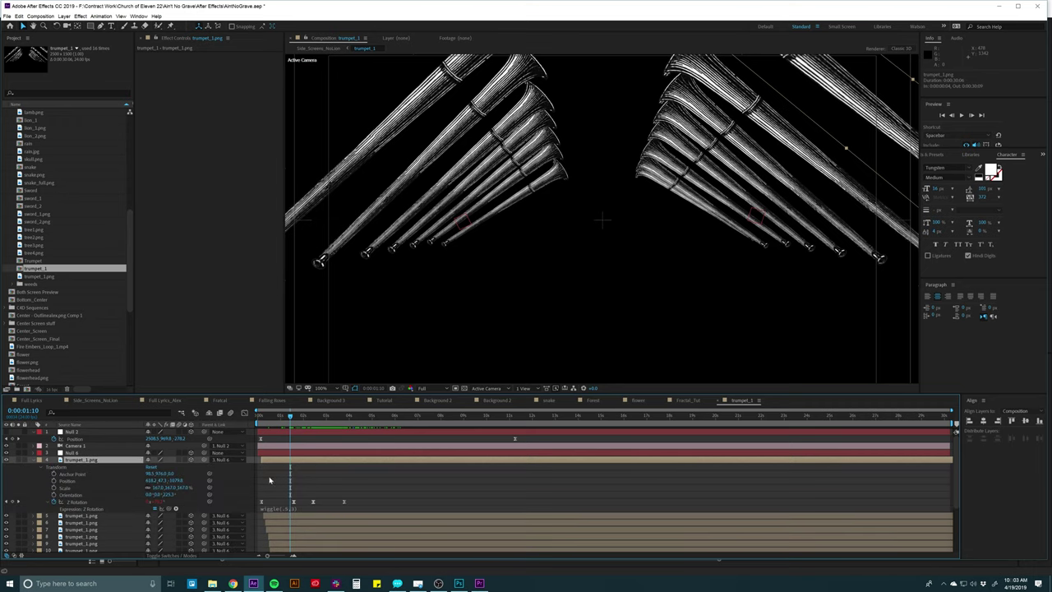
pyautogui.click(282, 510)
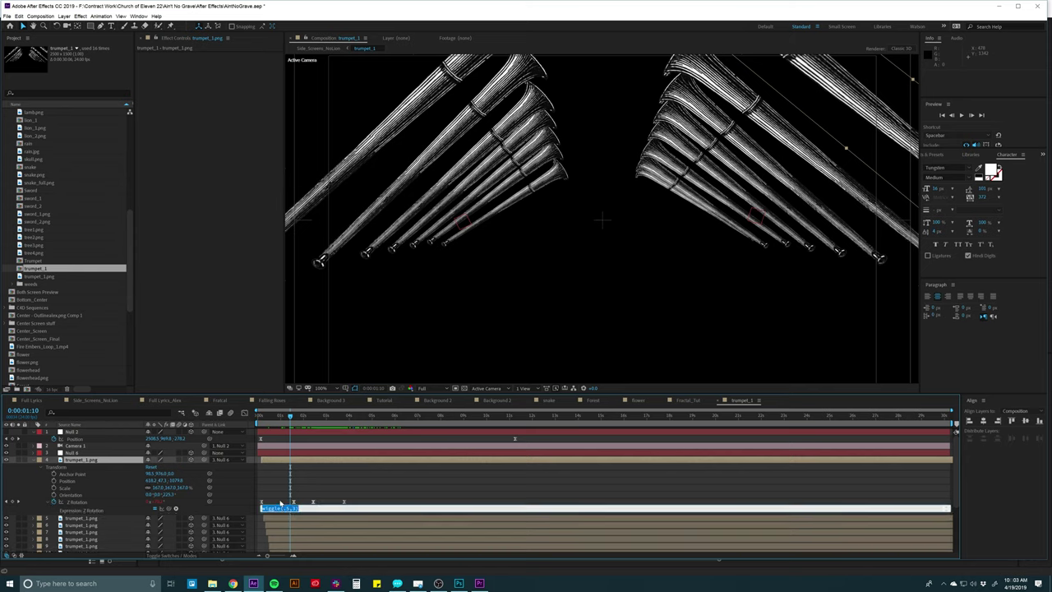
pyautogui.click(304, 485)
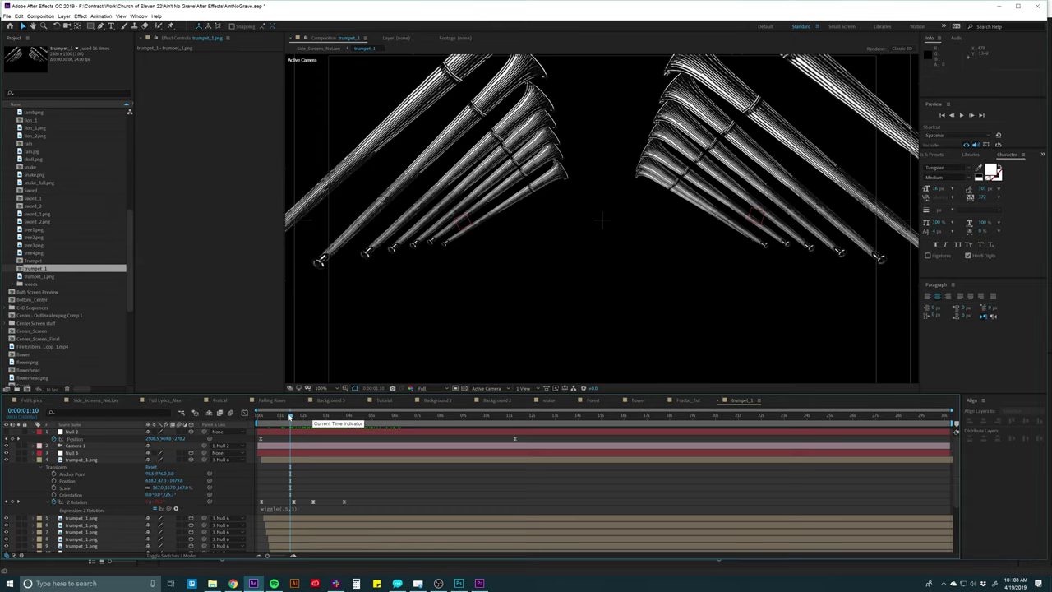
# Scrub trumpet_1 between about one and three seconds to examine the wiggling rotation across the staggered trumpet layers
pyautogui.moveTo(290, 415)
pyautogui.mouseDown()
pyautogui.moveTo(359, 401)
pyautogui.moveTo(294, 402)
pyautogui.mouseUp()
pyautogui.scroll(-3, 286, 499)
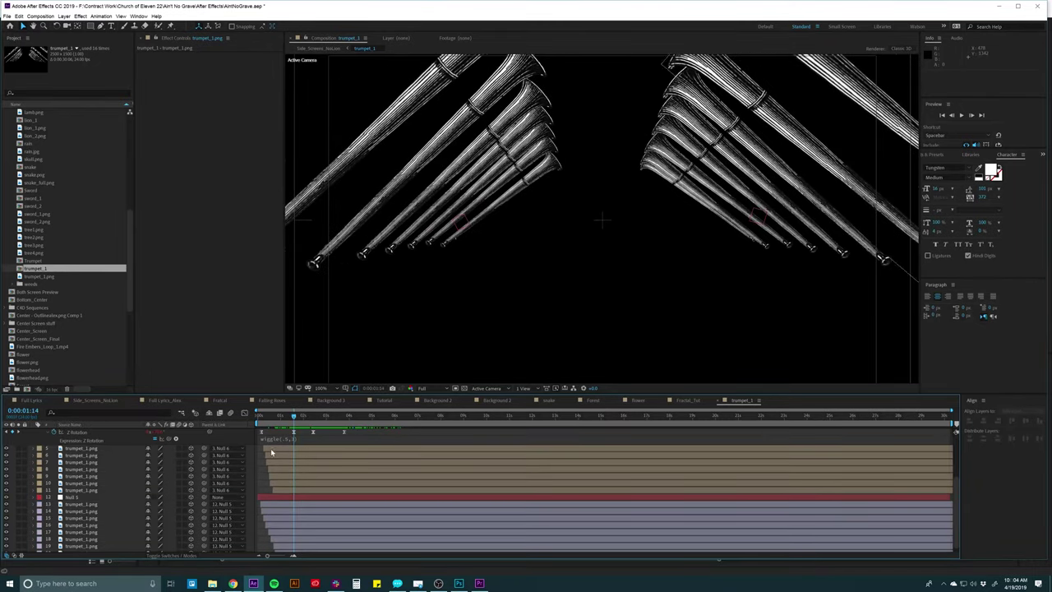
pyautogui.moveTo(298, 418)
pyautogui.mouseDown()
pyautogui.moveTo(287, 418)
pyautogui.moveTo(400, 418)
pyautogui.moveTo(313, 419)
pyautogui.mouseUp()
# Return to the Side_Screens_NoLion composition and go to the graveyard lyric scene at 0:00:58:13
pyautogui.click(383, 400)
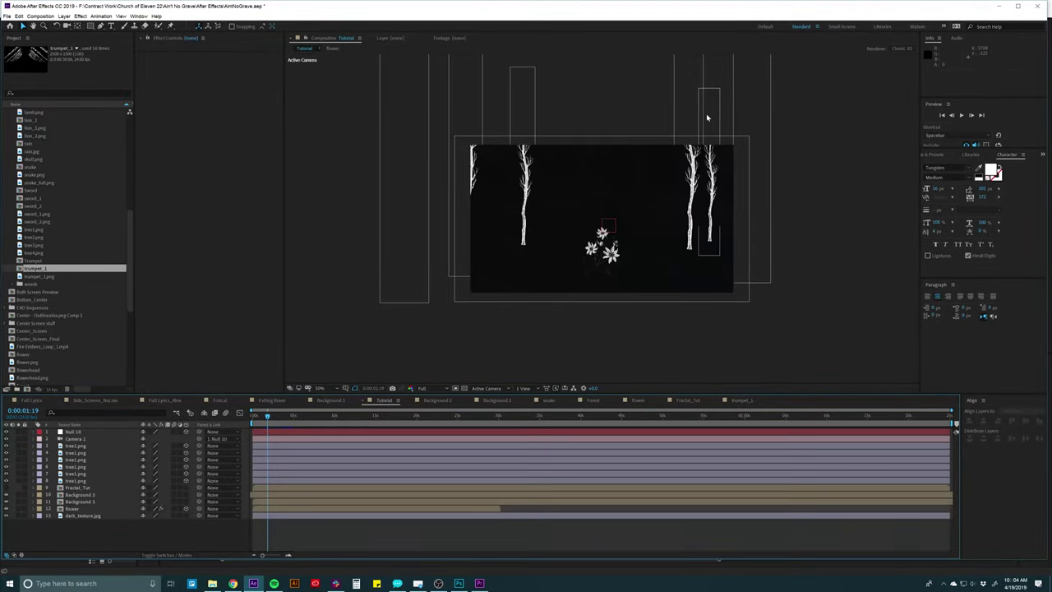
pyautogui.click(95, 400)
pyautogui.click(411, 415)
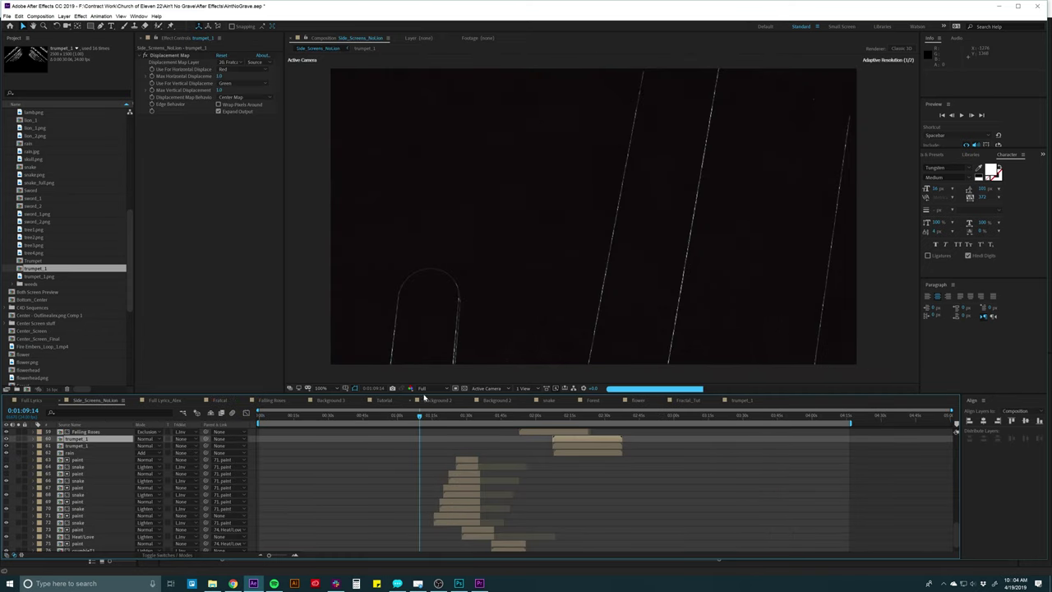
pyautogui.click(395, 416)
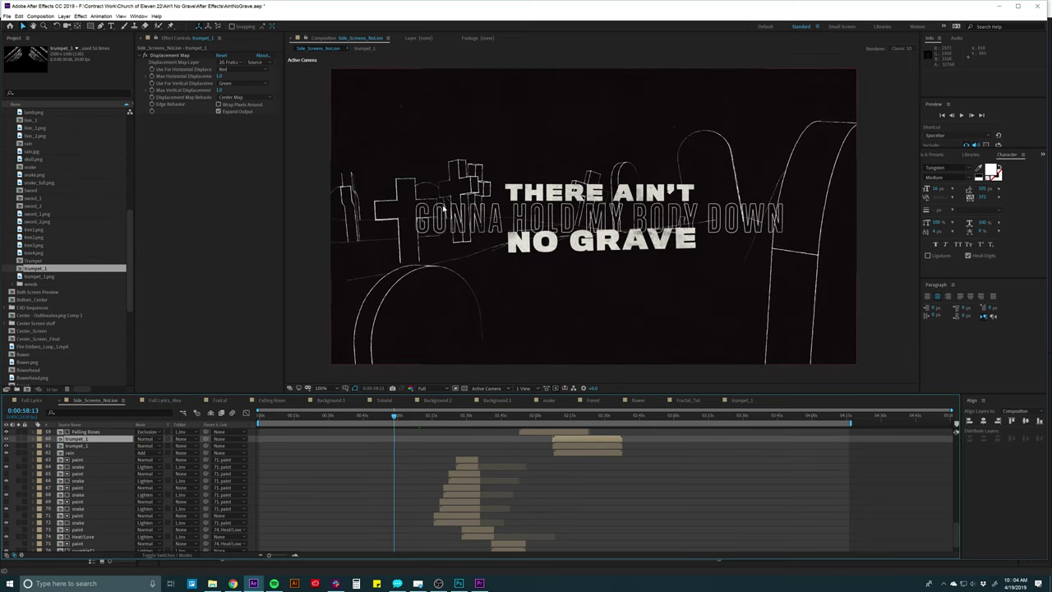
# Find the Full Lyrics_Alex precomp, layer 21, in the Side_Screens_NoLion layer stack and open it
pyautogui.scroll(10, 418, 479)
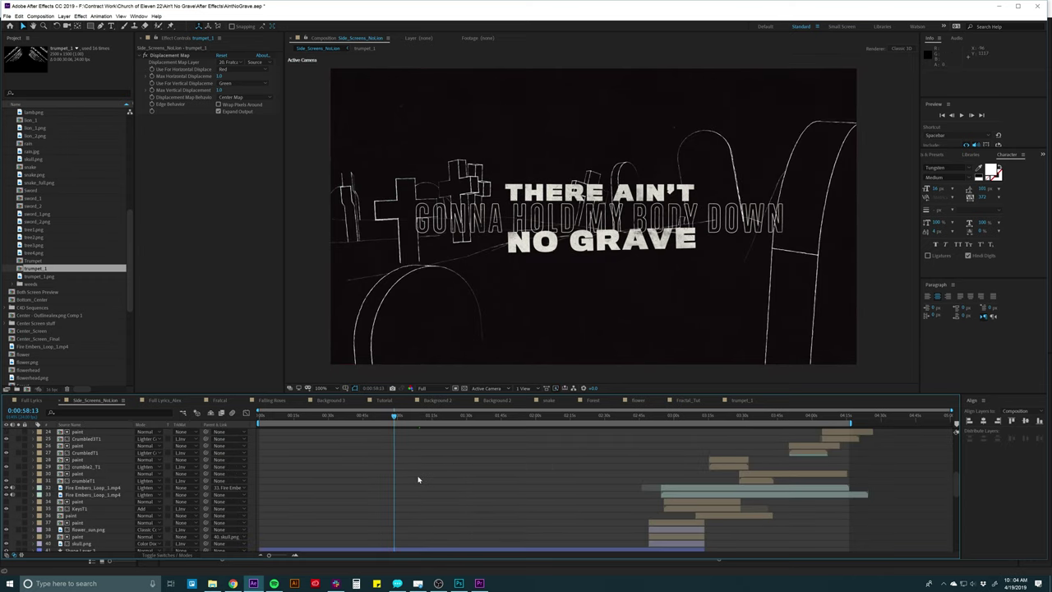
pyautogui.click(405, 446)
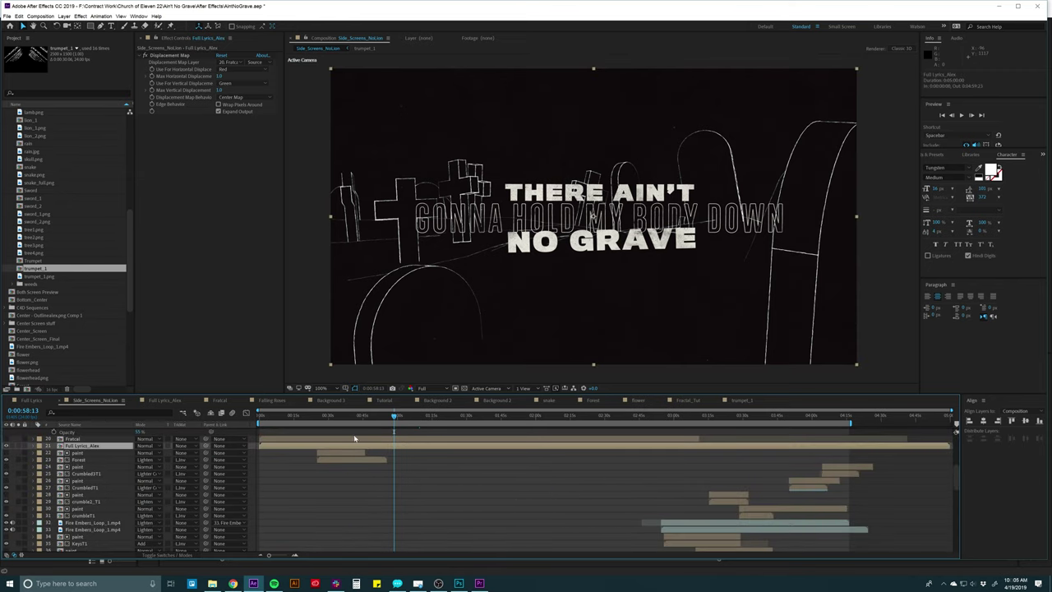
pyautogui.doubleClick(403, 448)
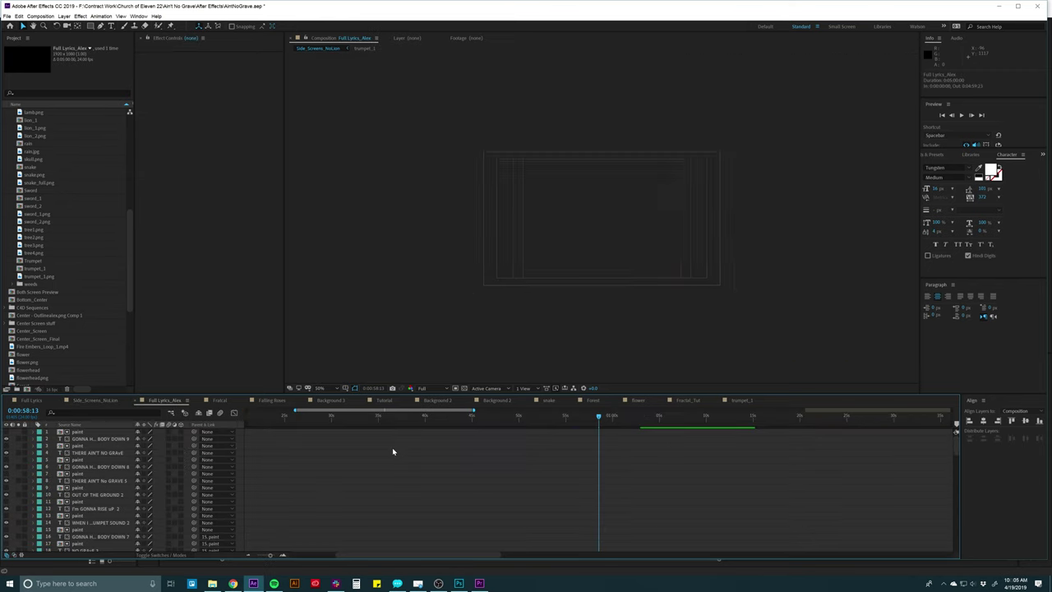
# Examine the lyric text layers and their paired paint layers in Full Lyrics_Alex around 0:00:58:19
pyautogui.moveTo(441, 418); pyautogui.dragTo(601, 418)
pyautogui.scroll(-12, 563, 433)
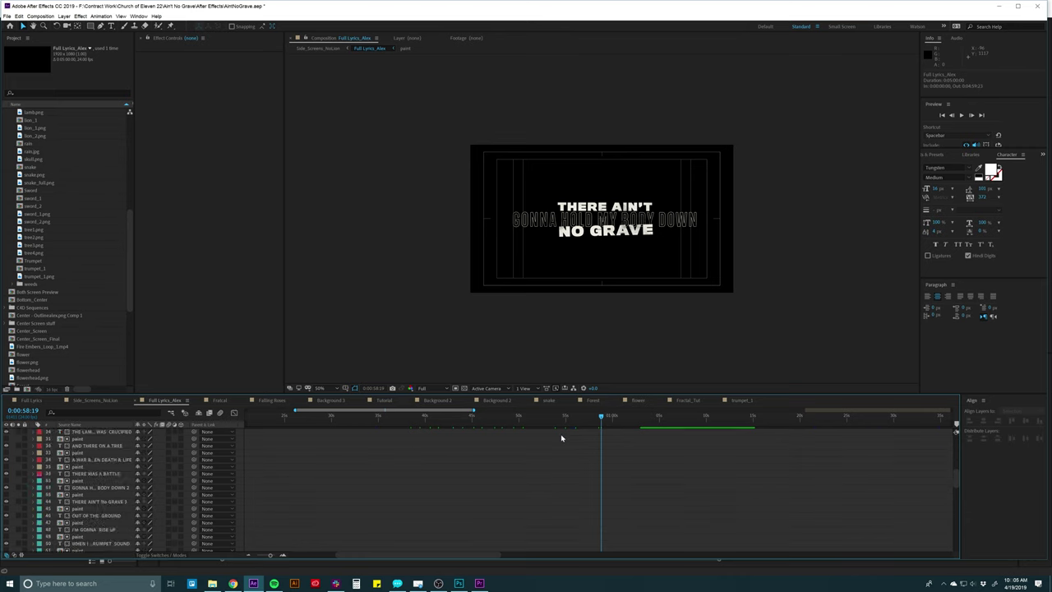
pyautogui.scroll(2, 603, 290)
pyautogui.scroll(1, 602, 290)
pyautogui.scroll(-1, 606, 286)
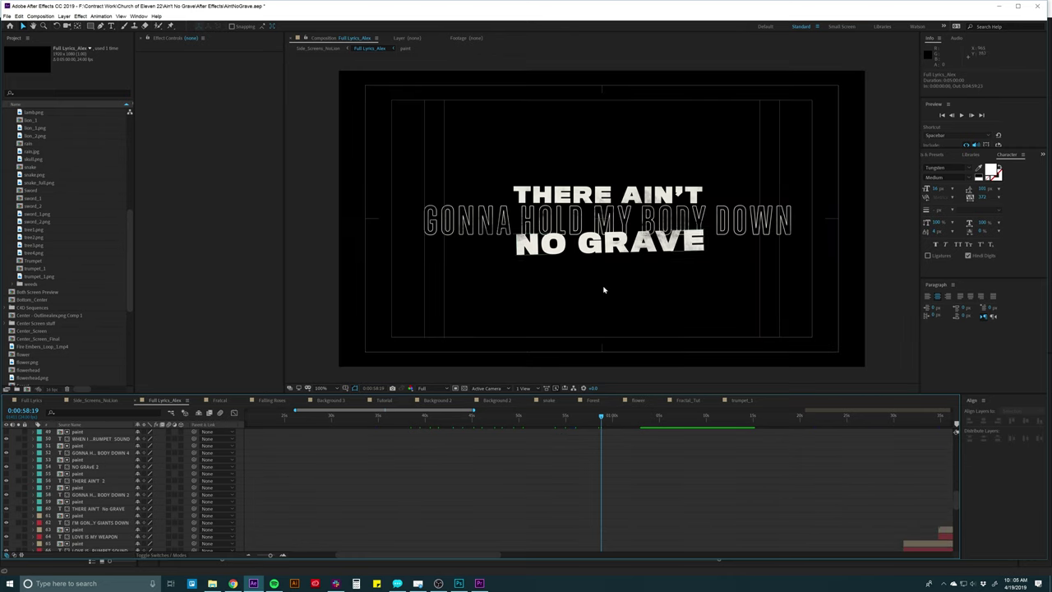
pyautogui.scroll(-6, 485, 518)
pyautogui.moveTo(589, 418); pyautogui.dragTo(325, 434)
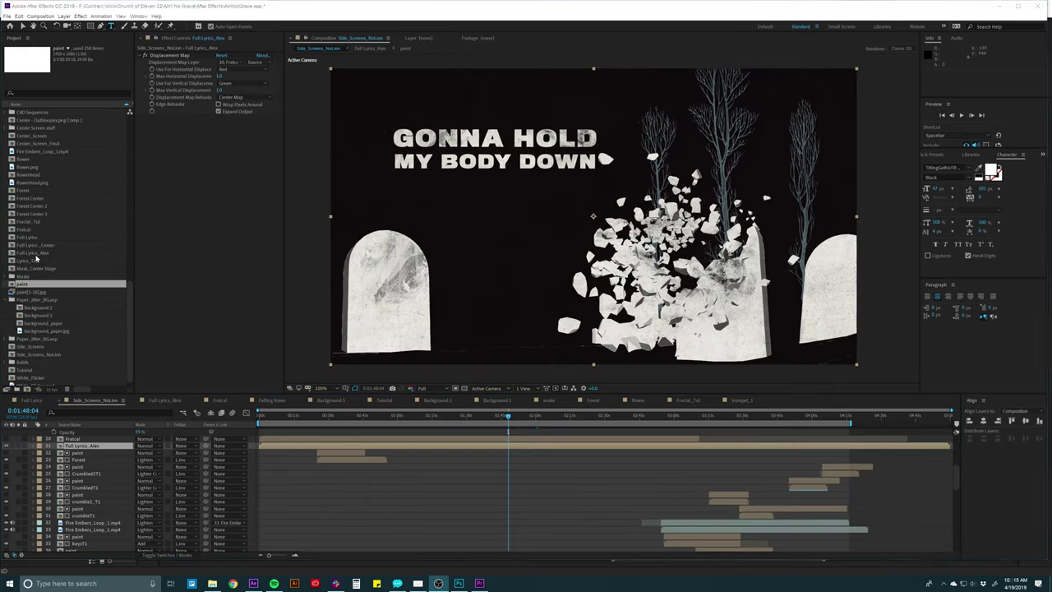
# Create a new HDTV 1080 24 composition named Lyrics_Test, 1920 x 1080 px
pyautogui.click(35, 255)
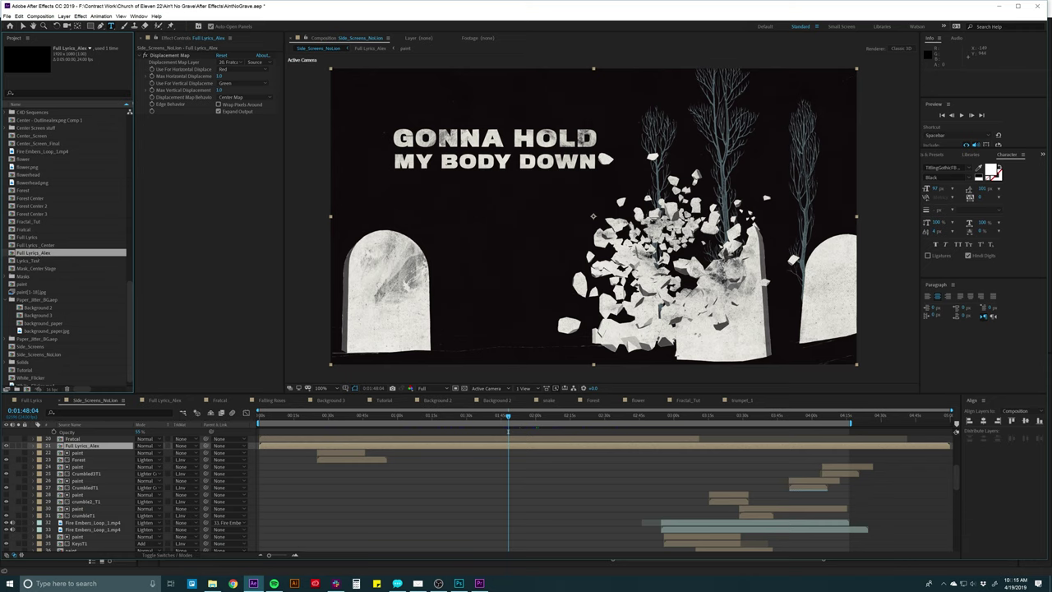
pyautogui.click(27, 389)
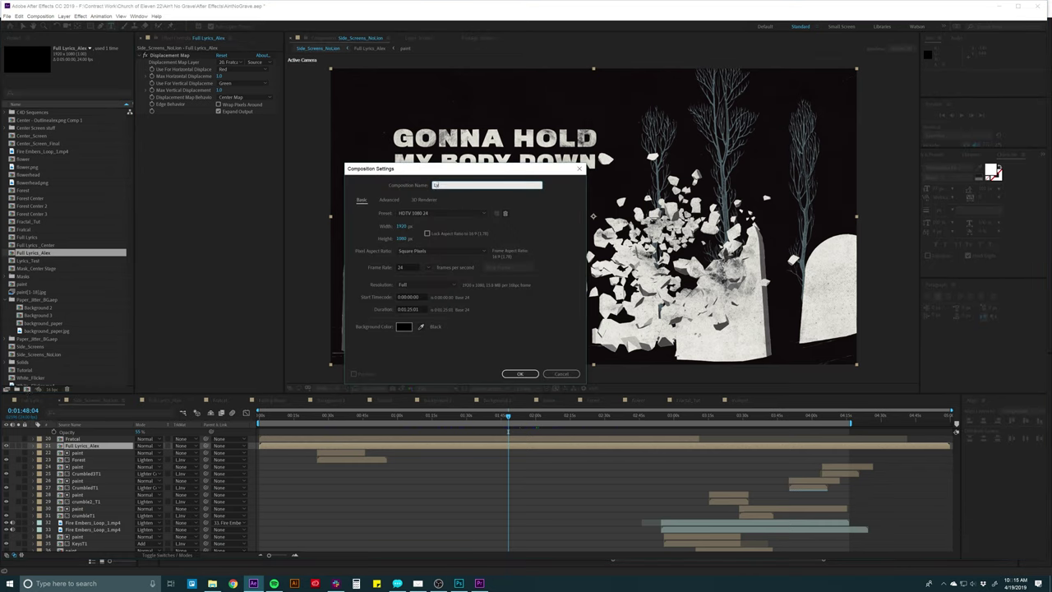
pyautogui.write('Lyrics_Test')
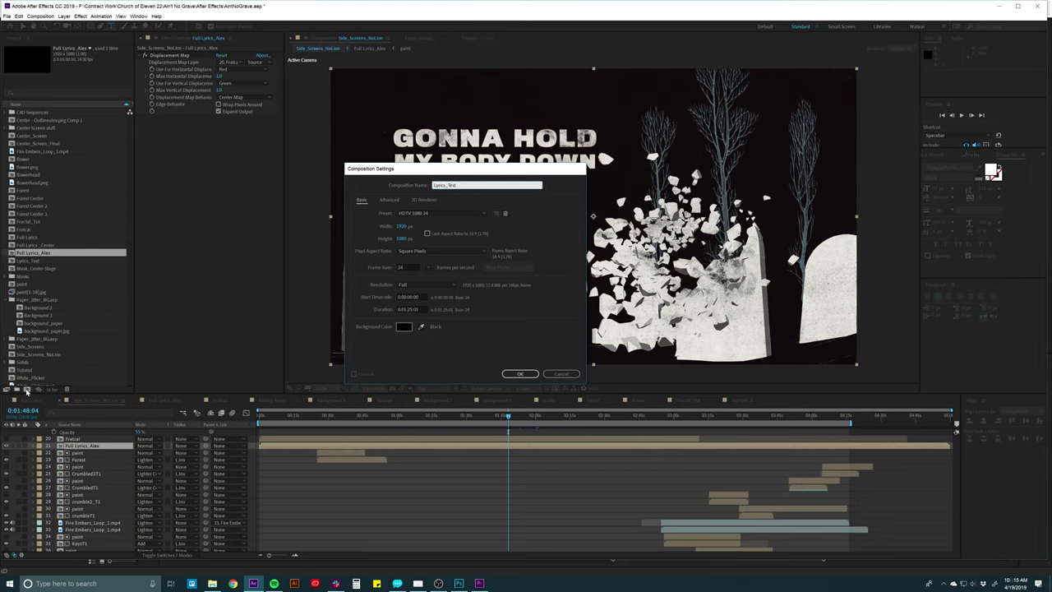
pyautogui.press('Return')
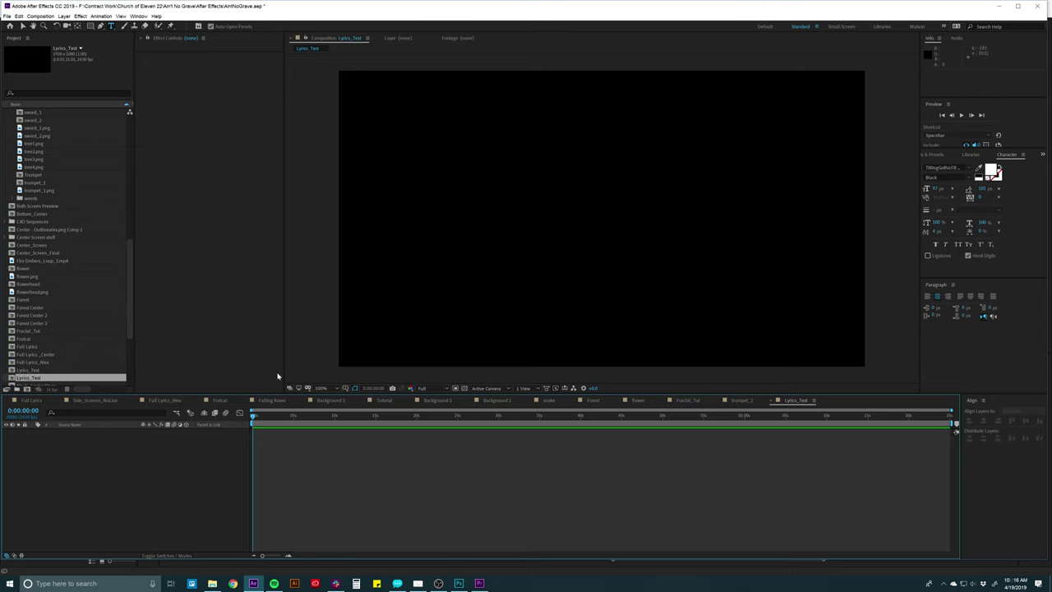
# Turn on the title/action safe guides and add a paragraph text box across the frame reading "AIN'T NO GRAVE"
pyautogui.click(346, 389)
pyautogui.click(376, 395)
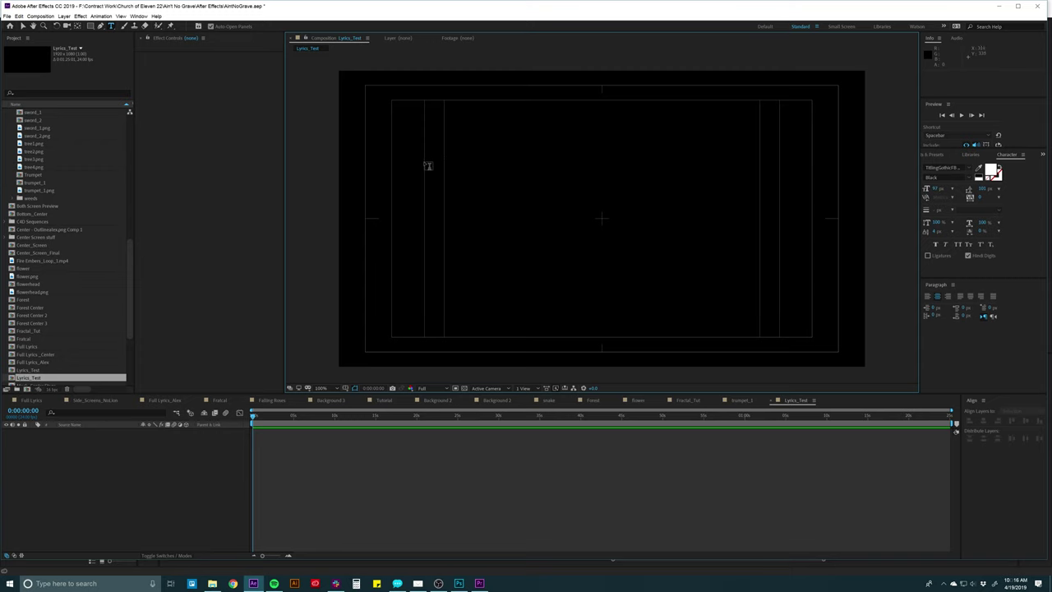
pyautogui.moveTo(426, 163); pyautogui.dragTo(779, 289)
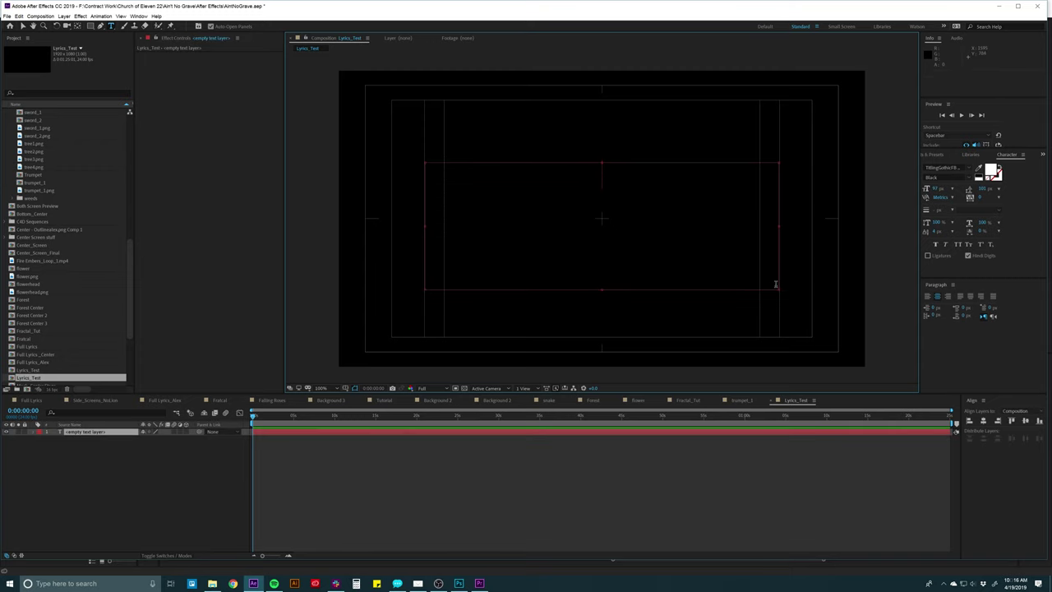
pyautogui.write("AIN'T")
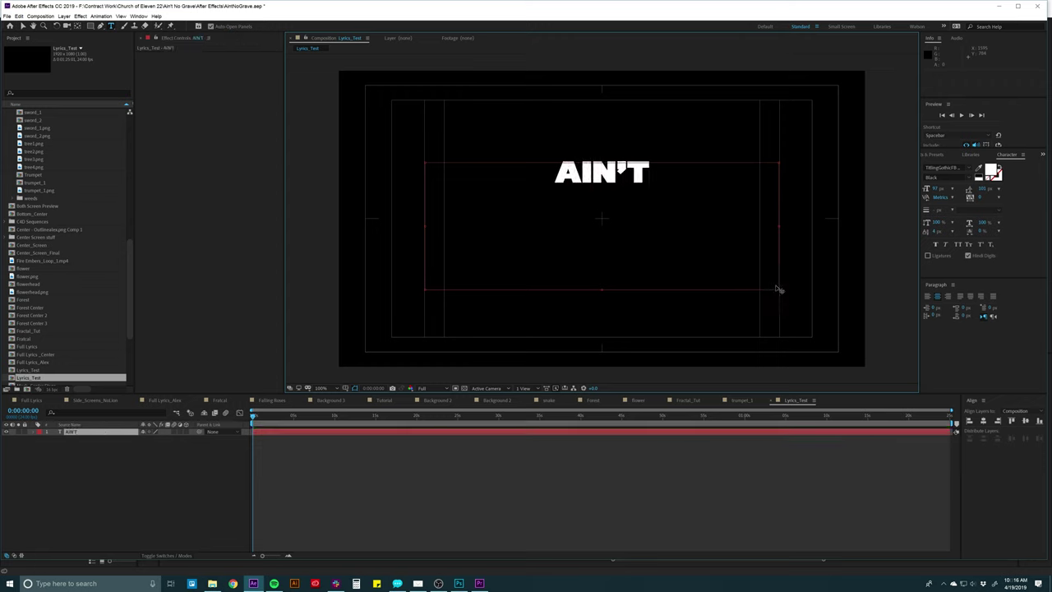
pyautogui.write(' NO GRAVE')
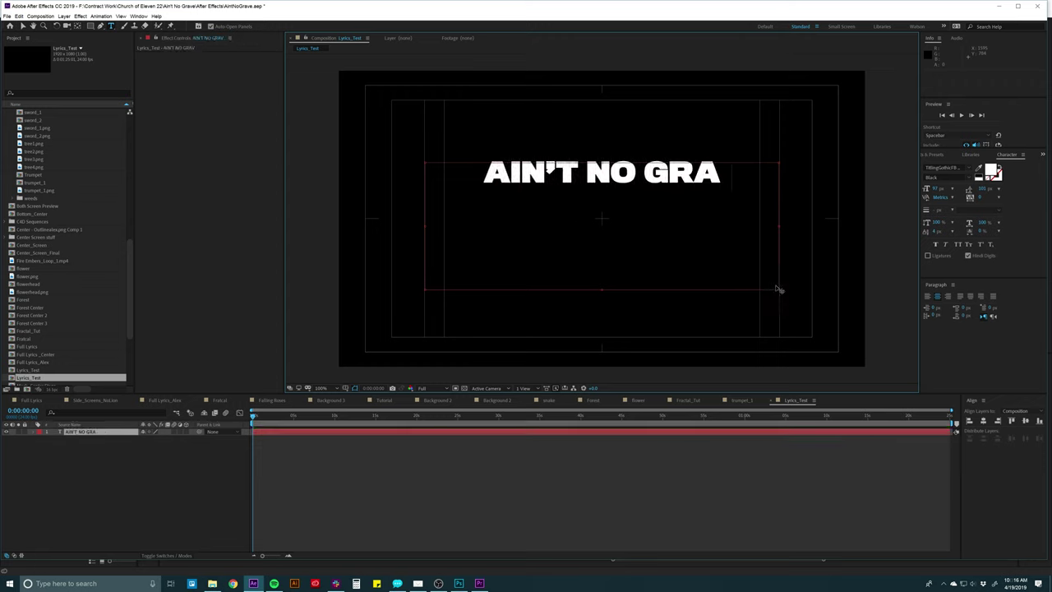
pyautogui.click(946, 167)
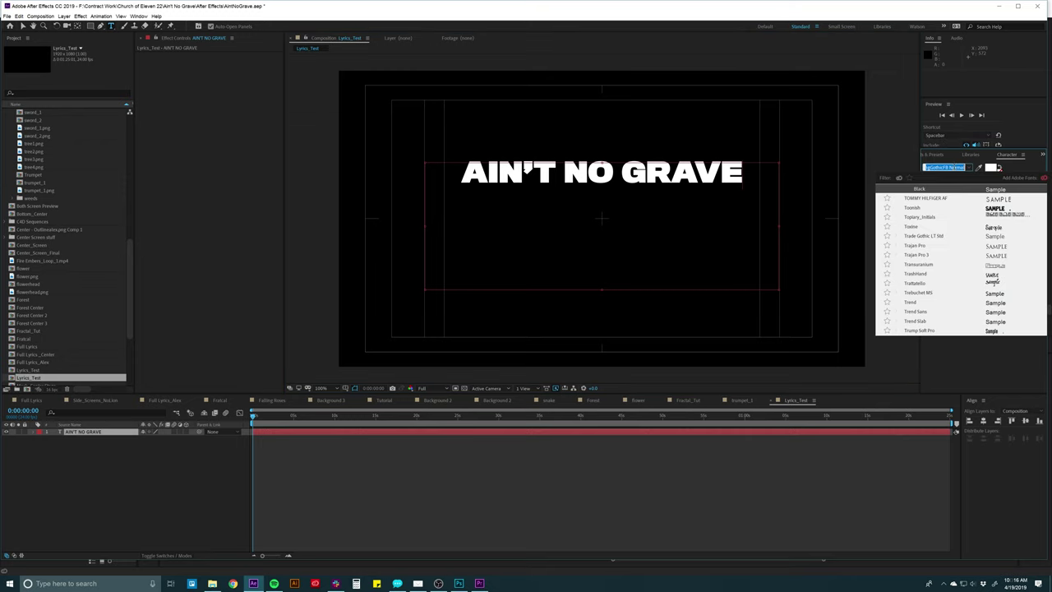
pyautogui.click(945, 167)
pyautogui.click(693, 175)
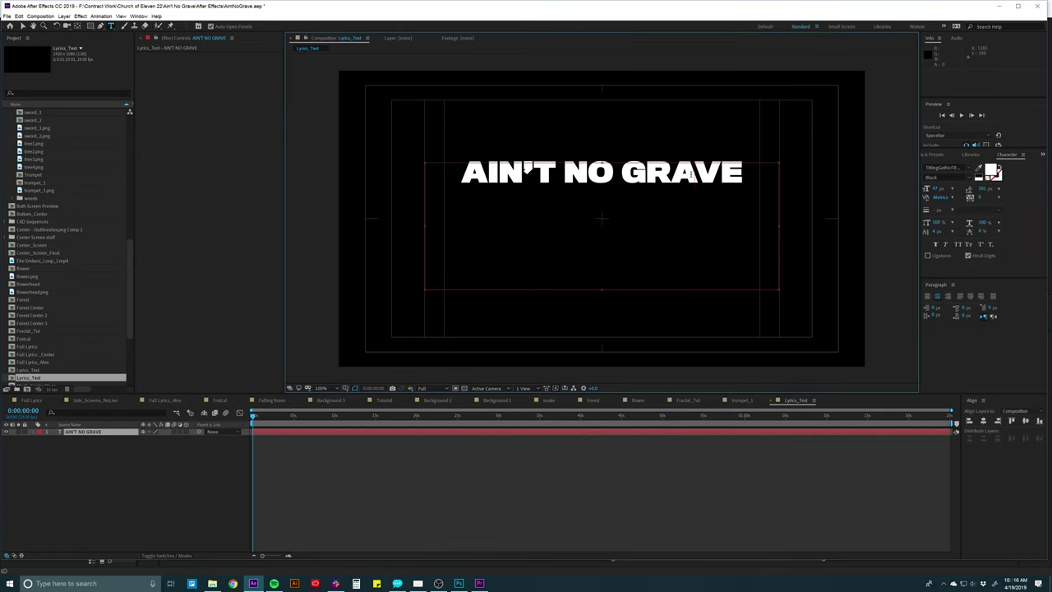
# Move the AIN'T NO GRAVE text layer down about 160 px to the vertical centre of the frame
pyautogui.click(756, 436)
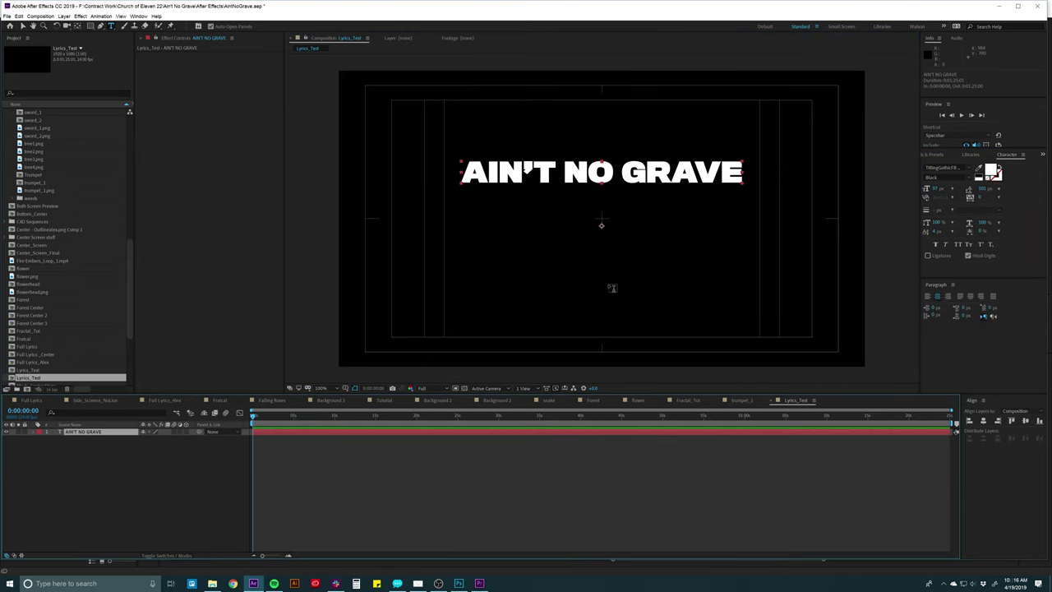
pyautogui.hotkey('shift', 'Down')
pyautogui.hotkey('shift', 'Down')
pyautogui.hotkey('shift', 'Down')
pyautogui.hotkey('shift', 'Down')
pyautogui.hotkey('shift', 'Down')
pyautogui.hotkey('shift', 'Down')
pyautogui.hotkey('shift', 'Down')
pyautogui.hotkey('shift', 'Down')
pyautogui.hotkey('shift', 'Down')
pyautogui.hotkey('shift', 'Down')
pyautogui.hotkey('shift', 'Down')
pyautogui.hotkey('shift', 'Down')
pyautogui.hotkey('shift', 'Down')
pyautogui.hotkey('shift', 'Down')
pyautogui.hotkey('shift', 'Down')
pyautogui.hotkey('shift', 'Down')
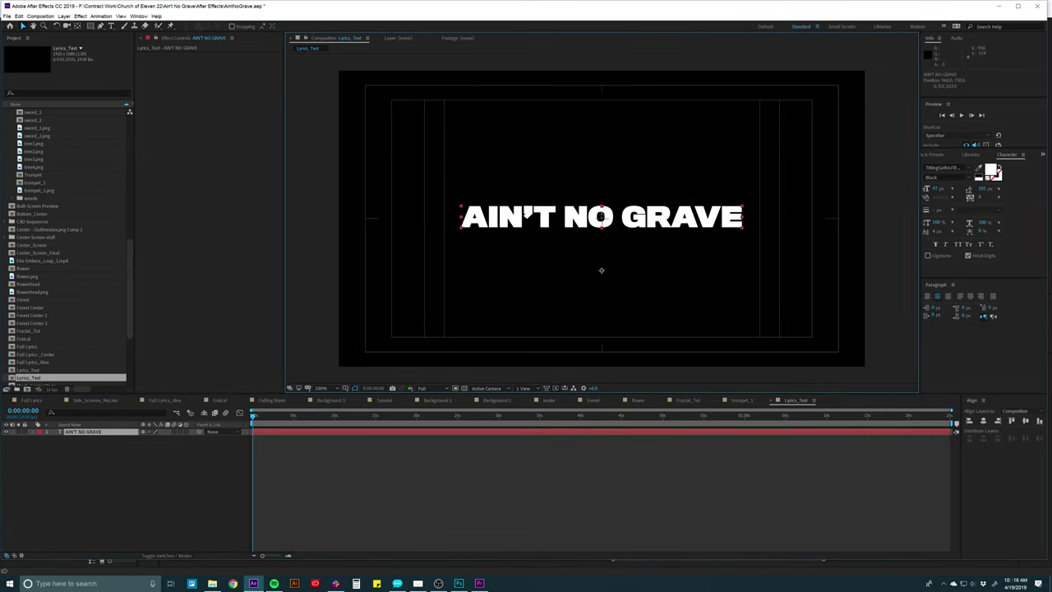
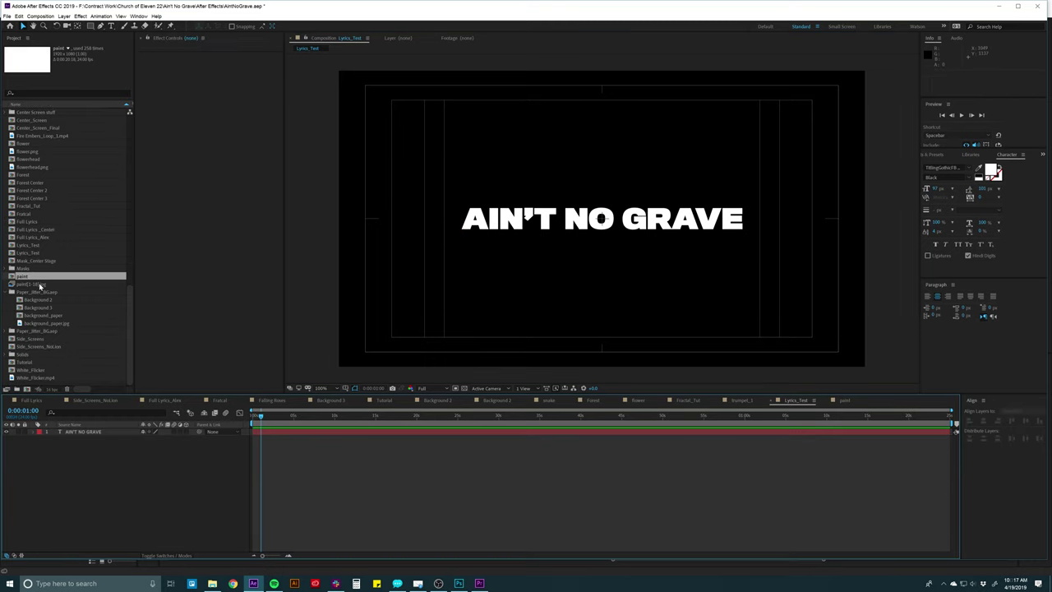
# Place the paint[1-18].jpg sequence above the AIN'T NO GRAVE text in Lyrics_Test and scrub through its paint frames
pyautogui.click(37, 284)
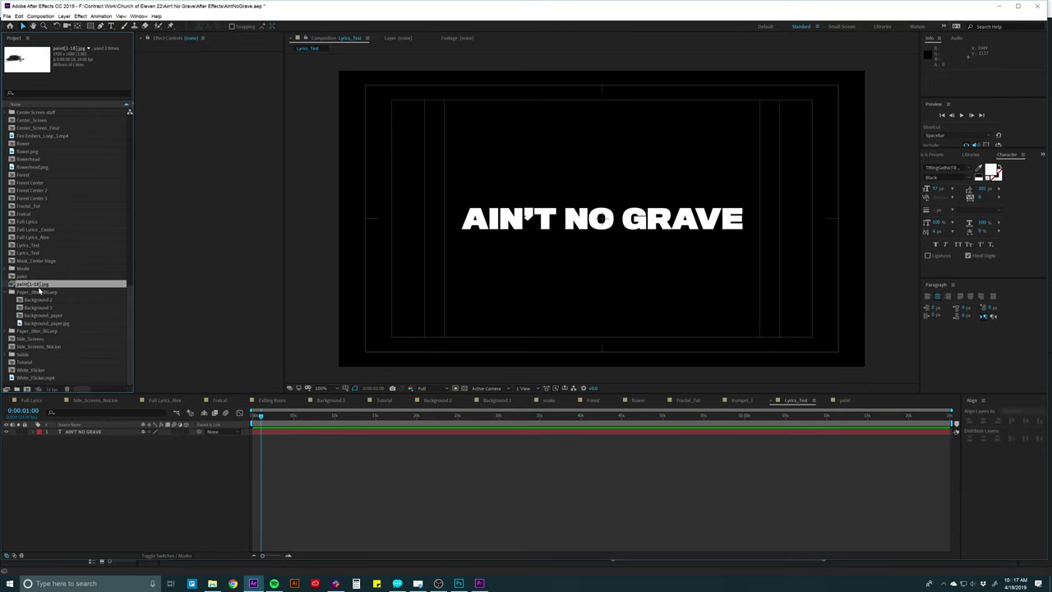
pyautogui.moveTo(18, 284)
pyautogui.mouseDown()
pyautogui.moveTo(94, 435)
pyautogui.moveTo(83, 433)
pyautogui.mouseUp()
pyautogui.press('=')
pyautogui.click(260, 416)
pyautogui.moveTo(260, 416); pyautogui.dragTo(275, 416)
pyautogui.press('space')
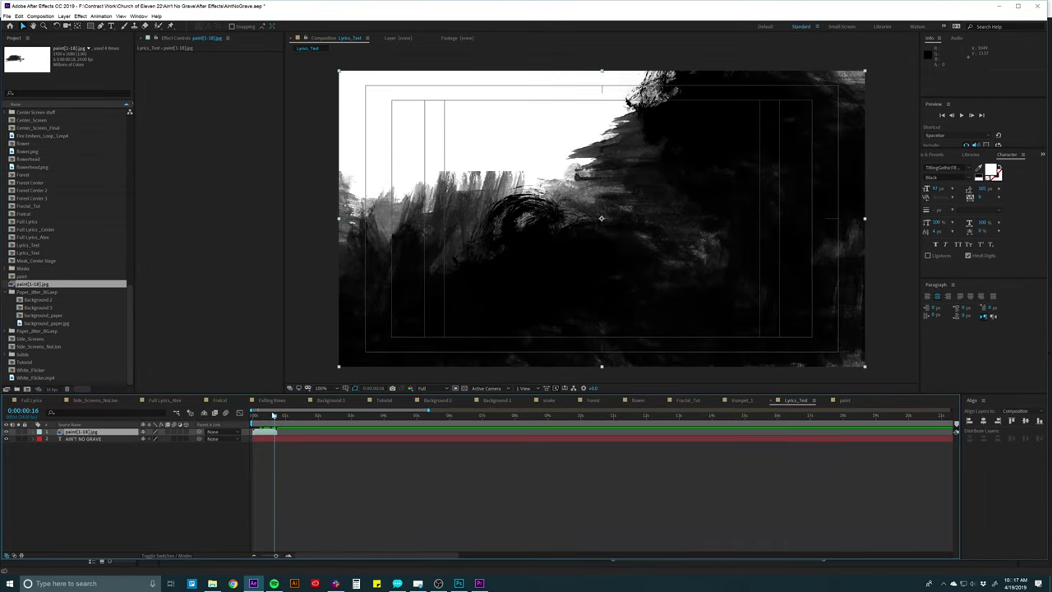
pyautogui.moveTo(260, 416)
pyautogui.mouseDown()
pyautogui.moveTo(277, 428)
pyautogui.moveTo(262, 428)
pyautogui.mouseUp()
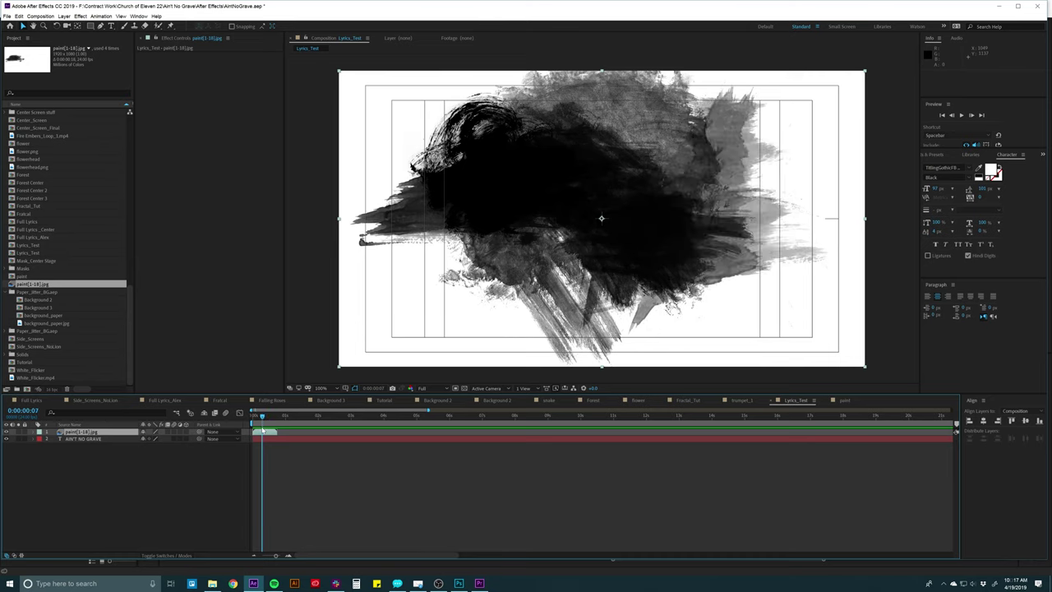
# Open the paint composition and review how its stacked paint[1-18].jpg layers play out along the timeline
pyautogui.click(844, 400)
pyautogui.click(85, 446)
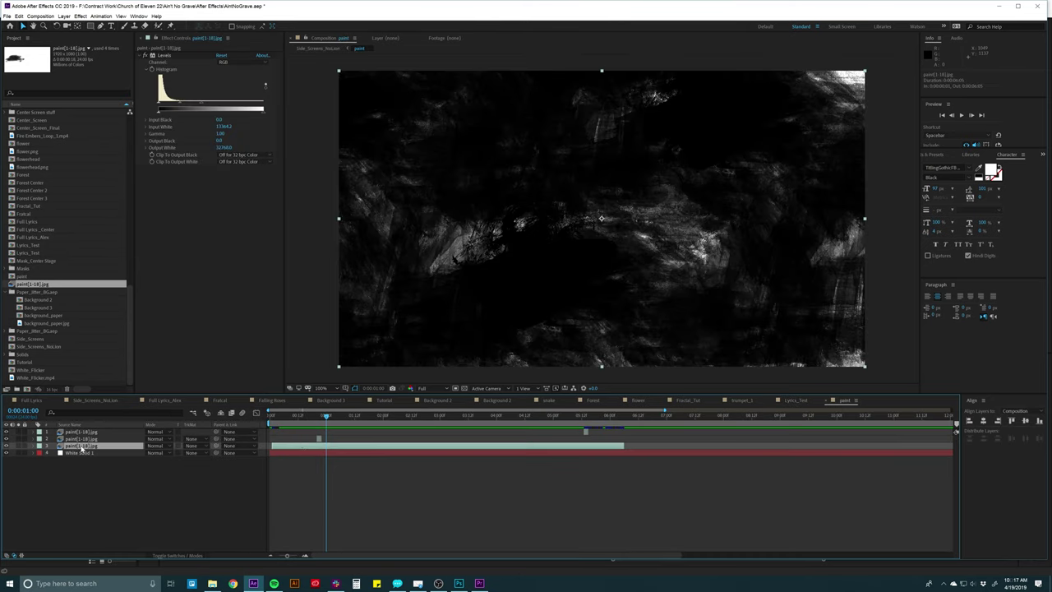
pyautogui.moveTo(371, 416)
pyautogui.mouseDown()
pyautogui.moveTo(360, 416)
pyautogui.moveTo(590, 419)
pyautogui.moveTo(372, 417)
pyautogui.mouseUp()
pyautogui.rightClick(348, 459)
pyautogui.click(348, 458)
pyautogui.click(319, 416)
pyautogui.click(321, 438)
pyautogui.moveTo(320, 418); pyautogui.dragTo(300, 419)
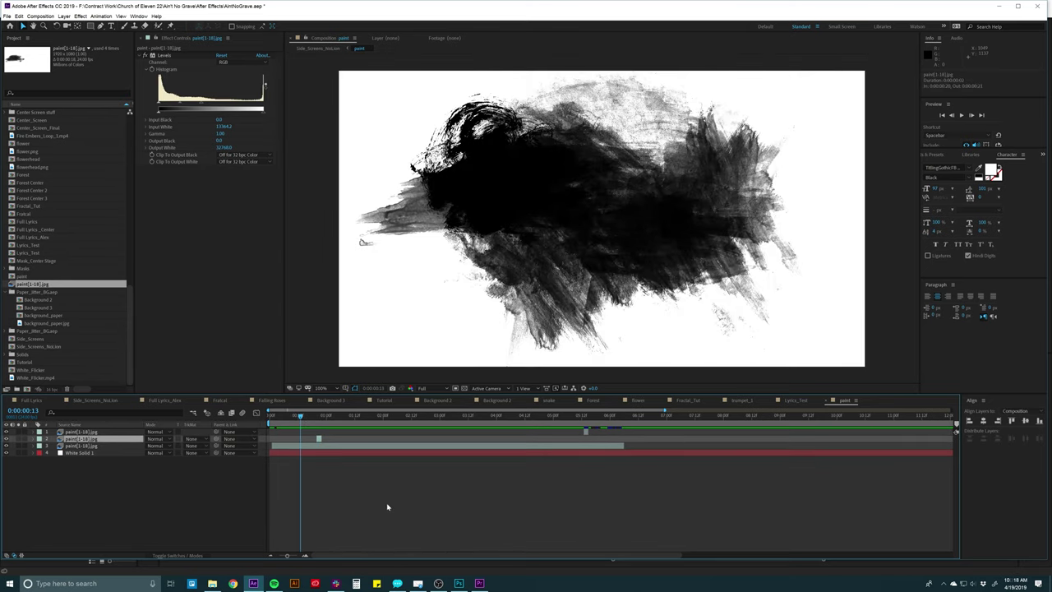
# Switch to Photoshop, create a new landscape document from a preset and add an empty layer above the background
pyautogui.click(458, 583)
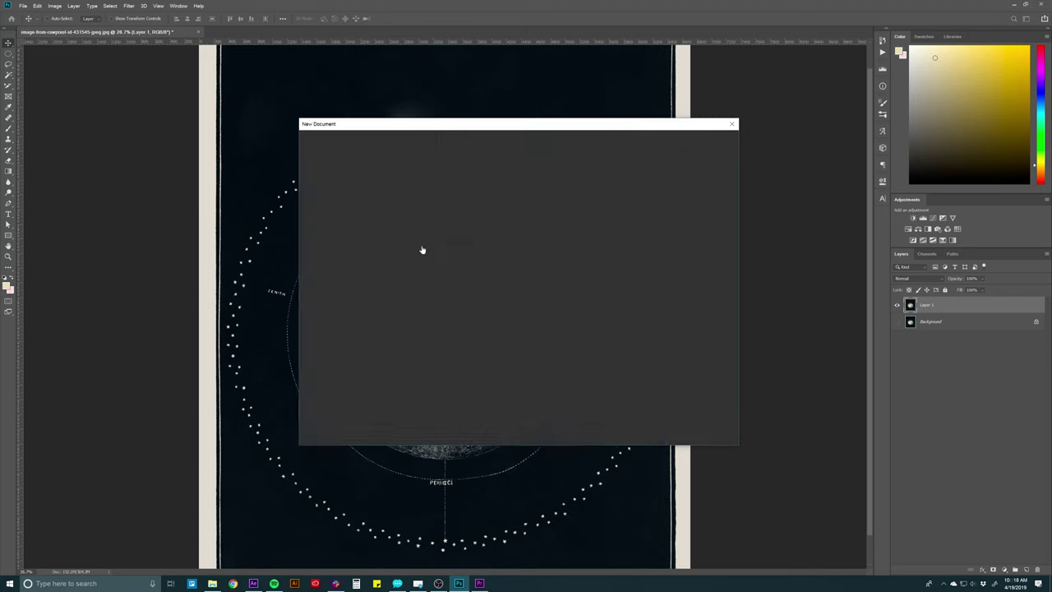
pyautogui.doubleClick(337, 284)
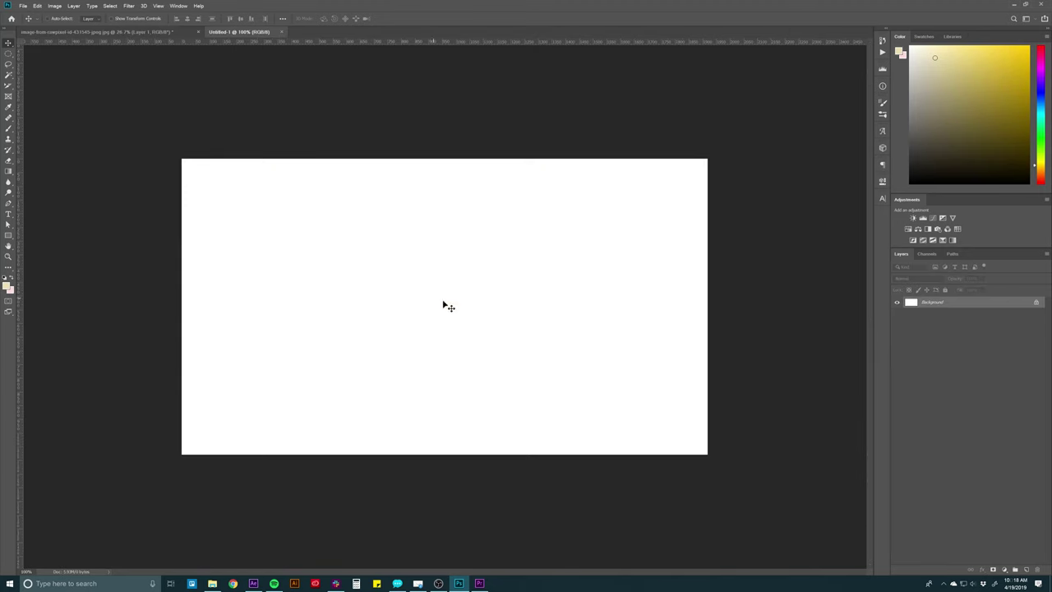
pyautogui.hotkey('ctrl', 'shift', 'n')
pyautogui.press('Return')
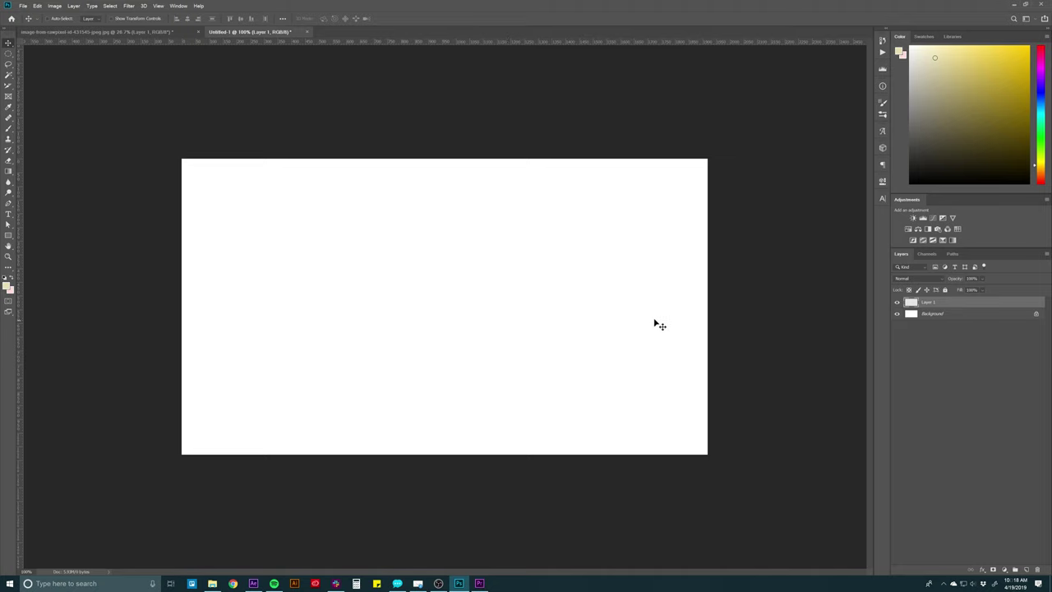
# Bring up the brush presets and locate the Paint Strokes 2 brush group
pyautogui.click(883, 116)
pyautogui.scroll(-5, 747, 218)
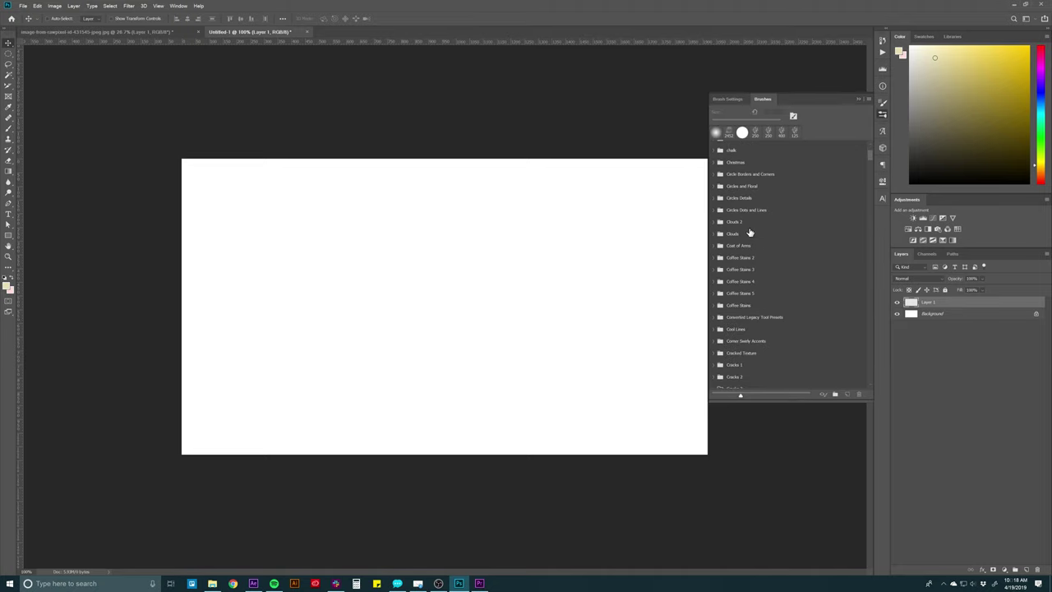
pyautogui.moveTo(872, 163); pyautogui.dragTo(868, 280)
pyautogui.scroll(-3, 750, 293)
pyautogui.scroll(-5, 749, 293)
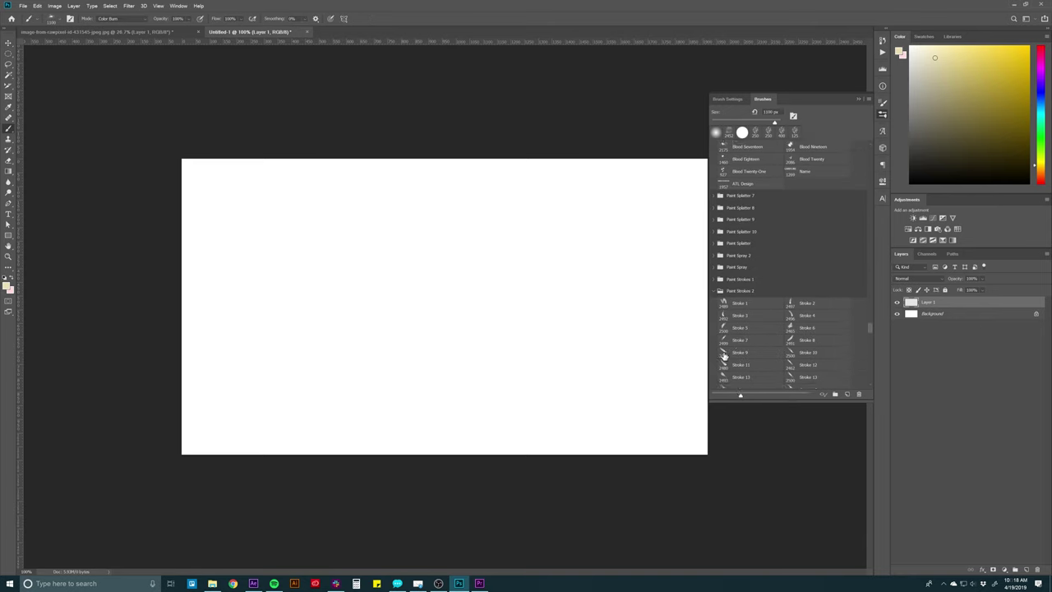
pyautogui.scroll(-2, 733, 287)
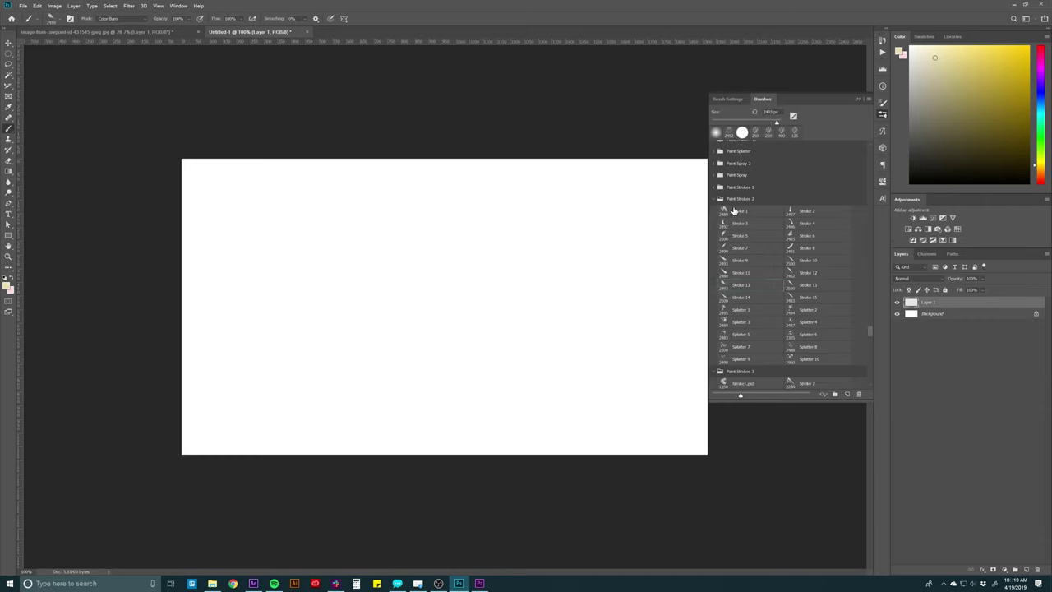
# Stamp the Stroke 5 brush in black at 800 px several times on the left part of the canvas
pyautogui.click(738, 239)
pyautogui.press('[')
pyautogui.press('[')
pyautogui.press('[')
pyautogui.press('[')
pyautogui.press('[')
pyautogui.click(909, 171)
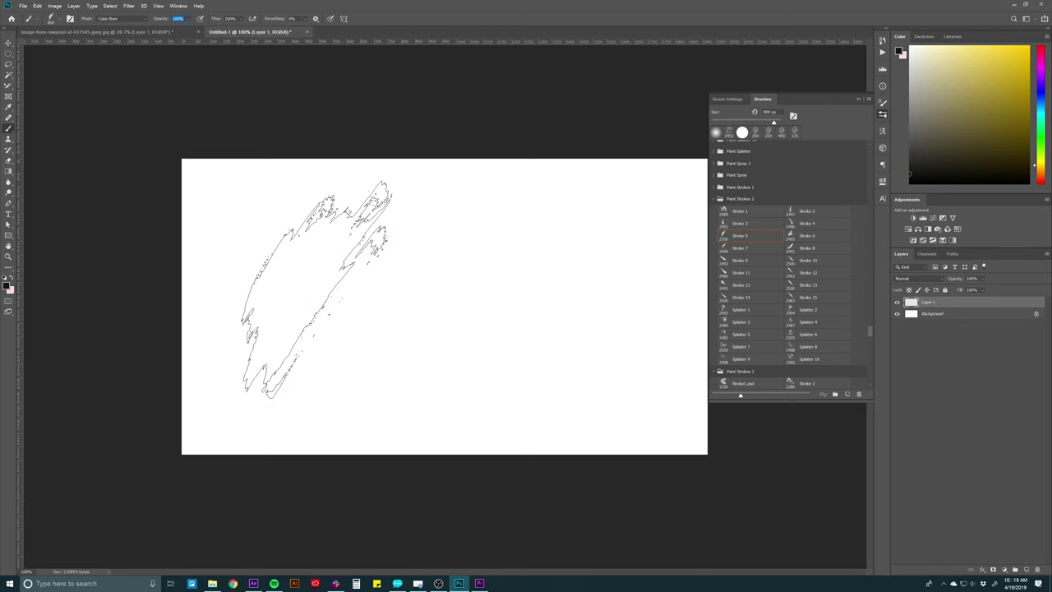
pyautogui.click(317, 290)
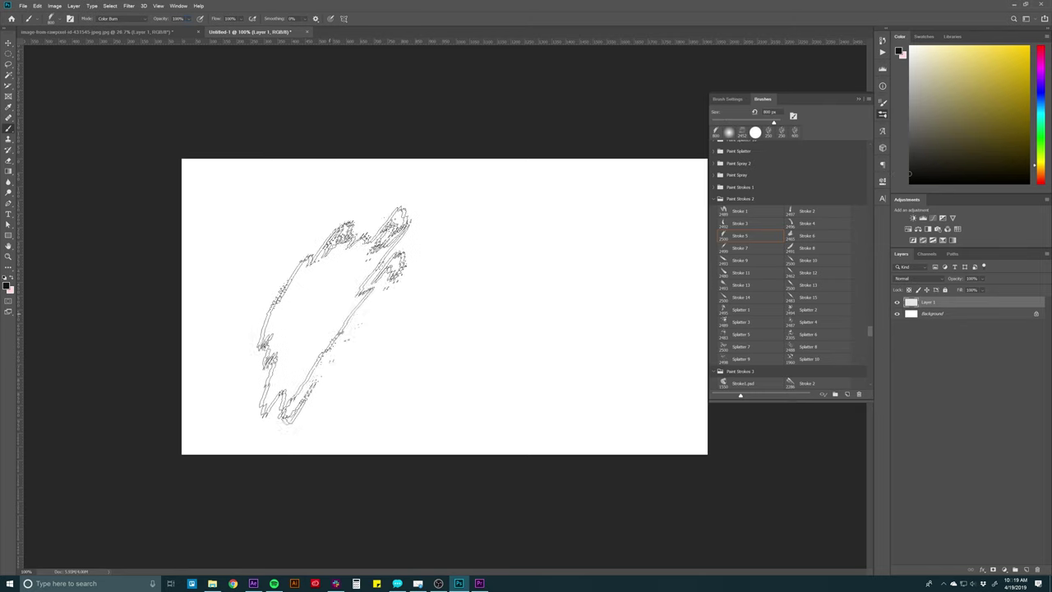
pyautogui.click(319, 308)
pyautogui.click(318, 308)
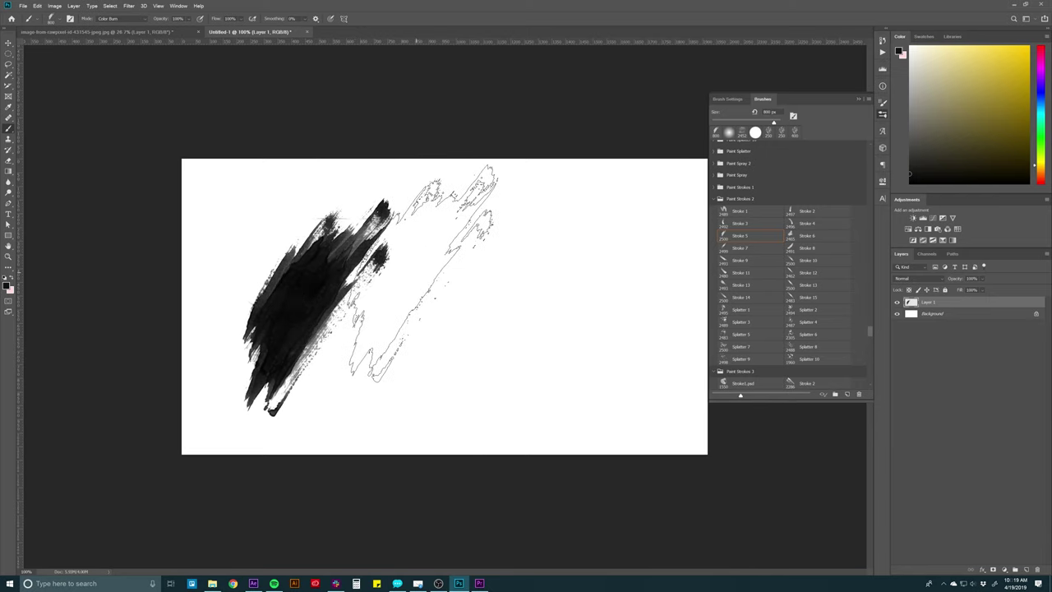
# Stamp the Stroke 6 brush at 900 px beside and overlapping the first black stroke
pyautogui.click(733, 272)
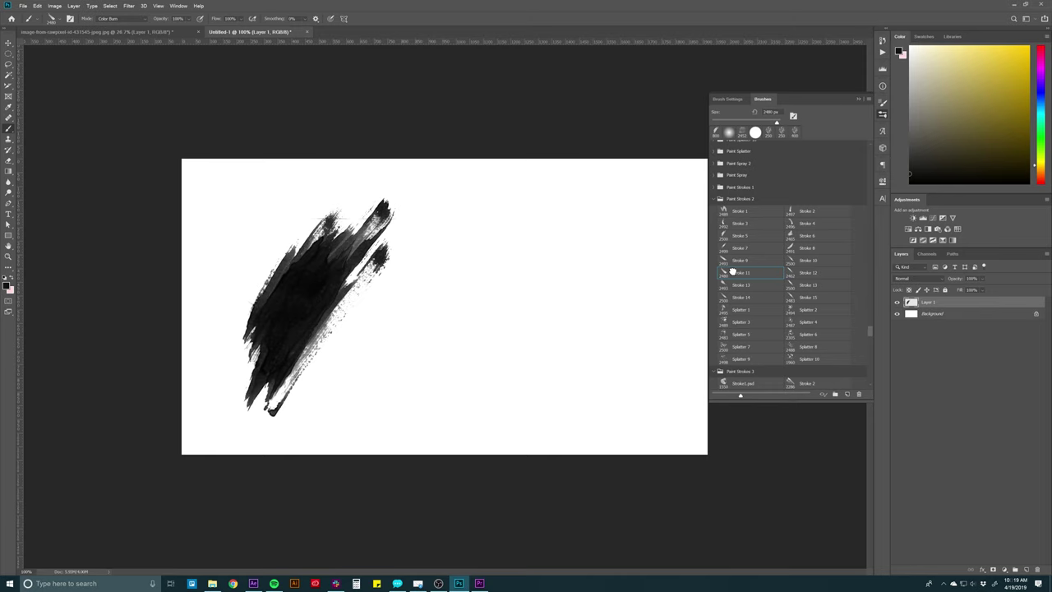
pyautogui.click(796, 237)
pyautogui.press('[')
pyautogui.press('[')
pyautogui.press('[')
pyautogui.press('[')
pyautogui.press('[')
pyautogui.press('[')
pyautogui.press('[')
pyautogui.press('[')
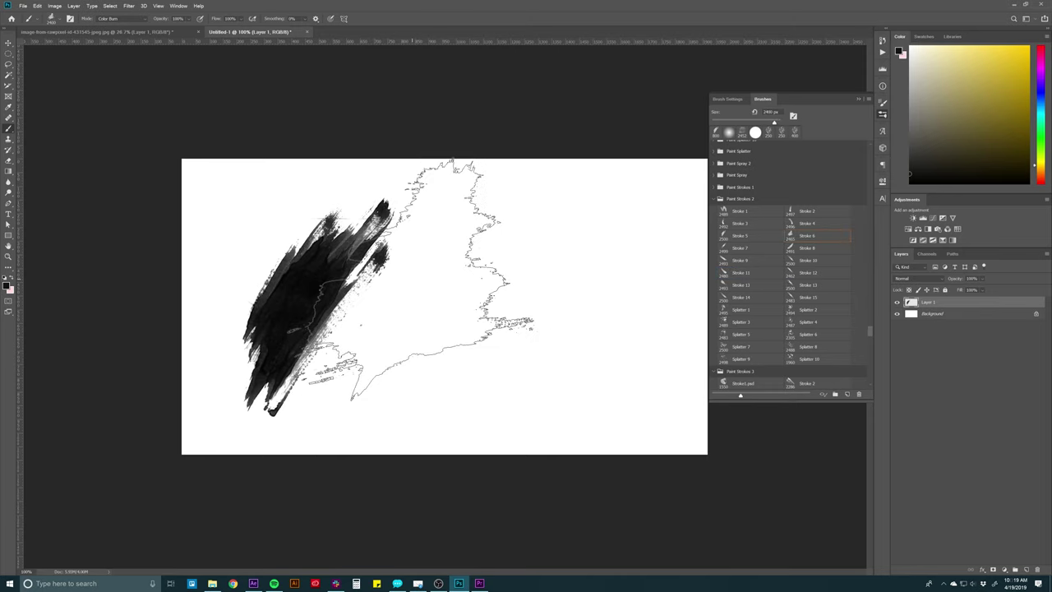
pyautogui.click(415, 275)
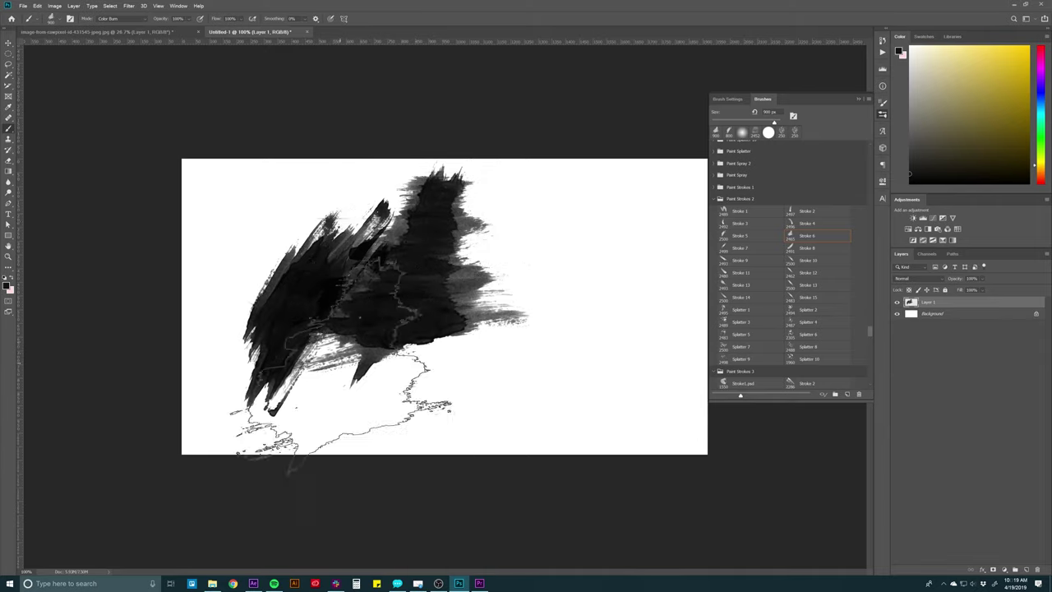
pyautogui.click(321, 328)
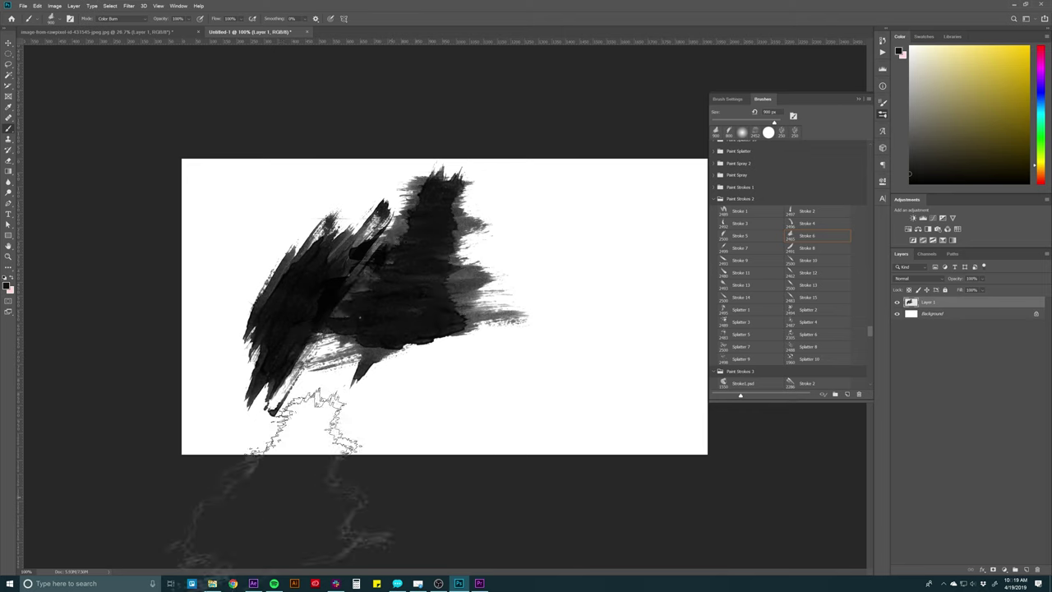
# Switch back to After Effects and scrub through the paint composition to review the paint fill
pyautogui.click(253, 583)
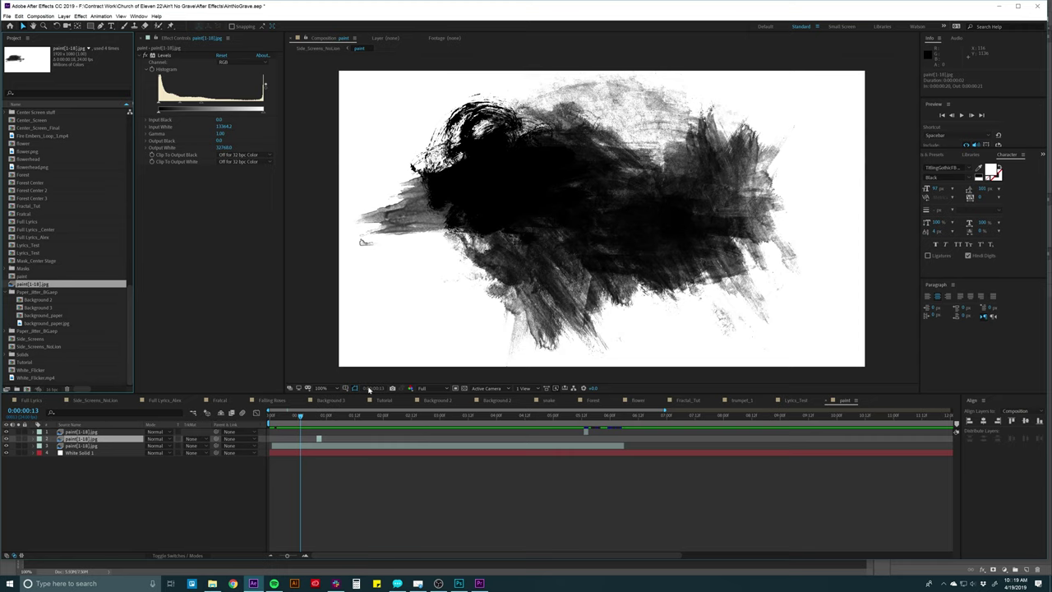
pyautogui.moveTo(300, 417); pyautogui.dragTo(380, 416)
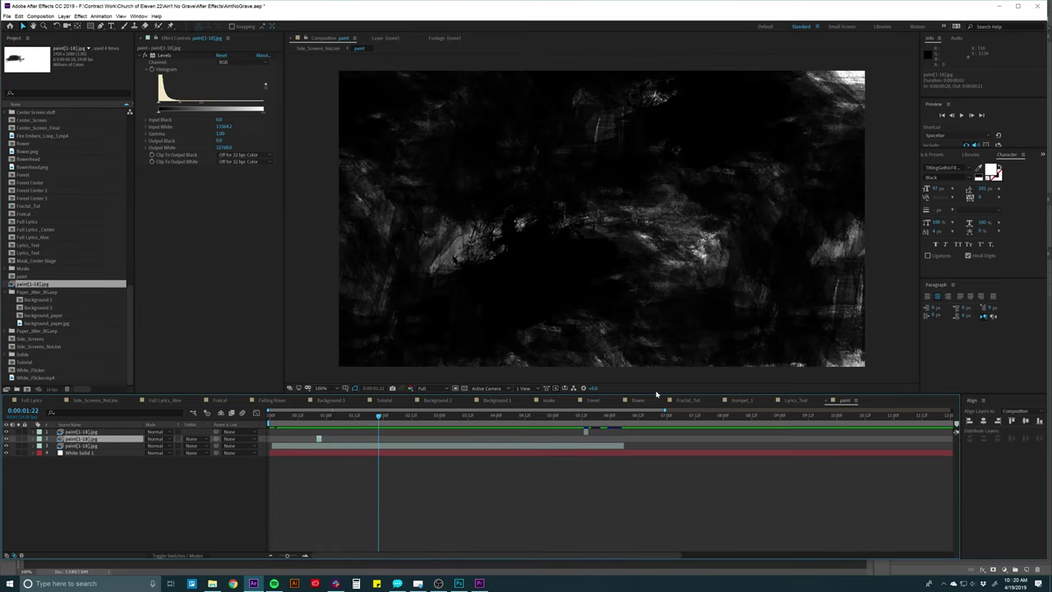
pyautogui.moveTo(337, 416)
pyautogui.mouseDown()
pyautogui.moveTo(294, 415)
pyautogui.moveTo(320, 416)
pyautogui.mouseUp()
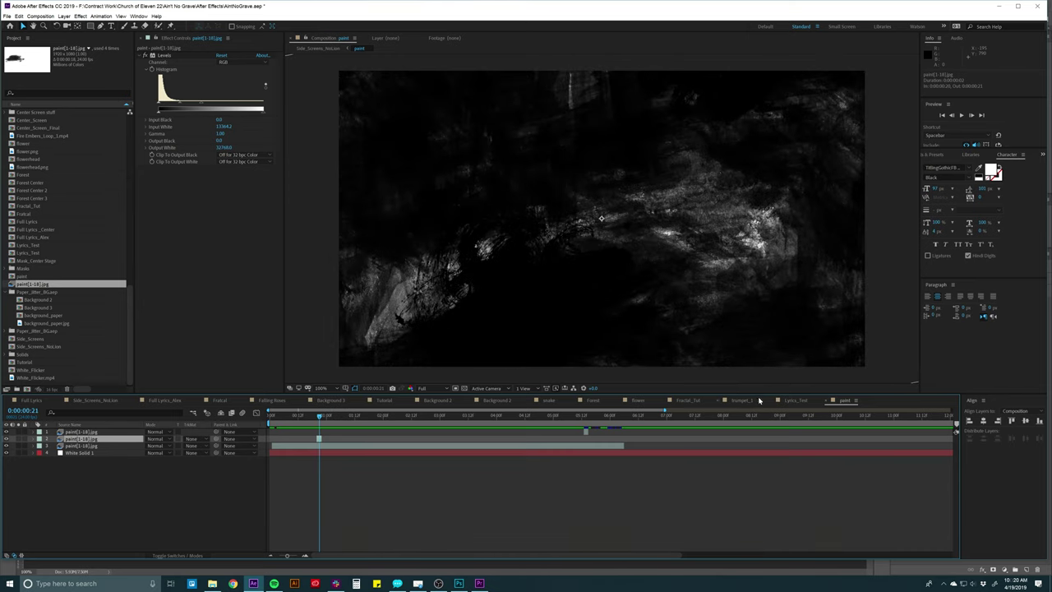
# In the Lyrics_Text composition, replace the paint[1-18].jpg layer with the paint composition above the AIN'T NO GRAVE text and scrub to 0:00:00:15
pyautogui.click(795, 401)
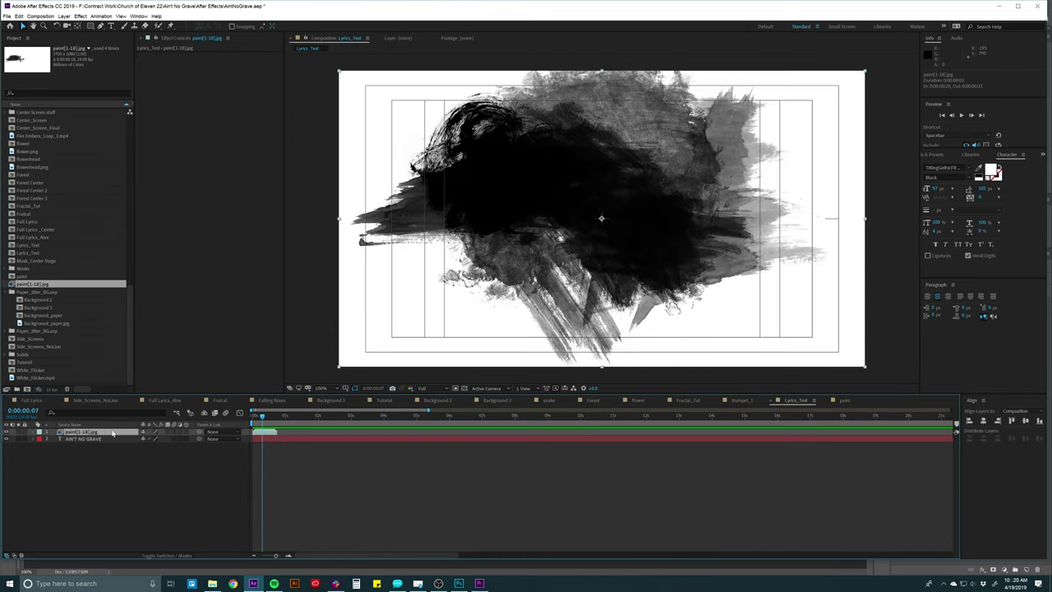
pyautogui.hotkey('ctrl', 'z')
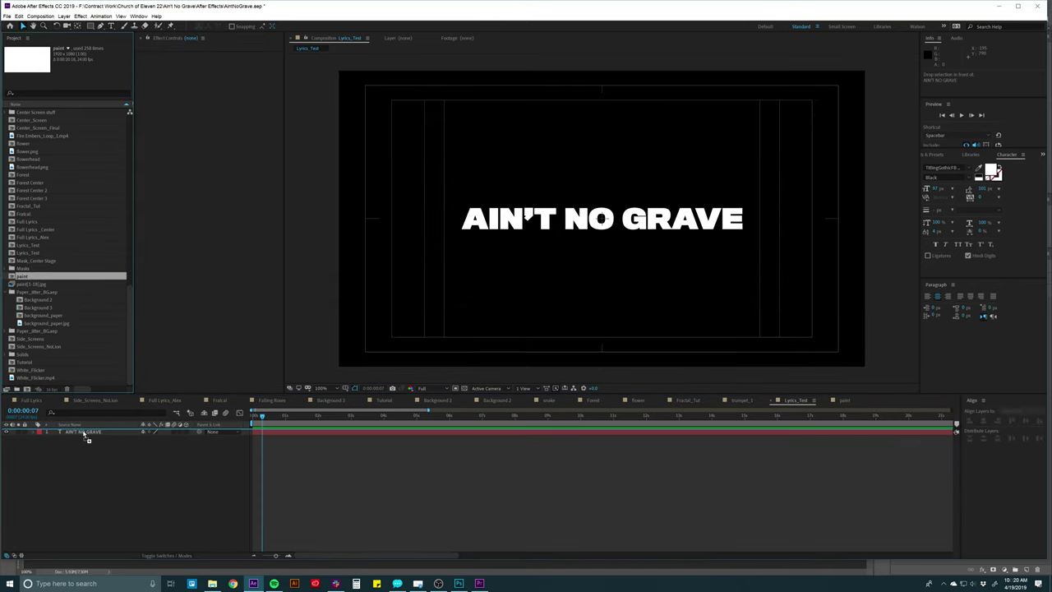
pyautogui.moveTo(265, 417)
pyautogui.mouseDown()
pyautogui.moveTo(301, 417)
pyautogui.moveTo(255, 416)
pyautogui.moveTo(274, 416)
pyautogui.mouseUp()
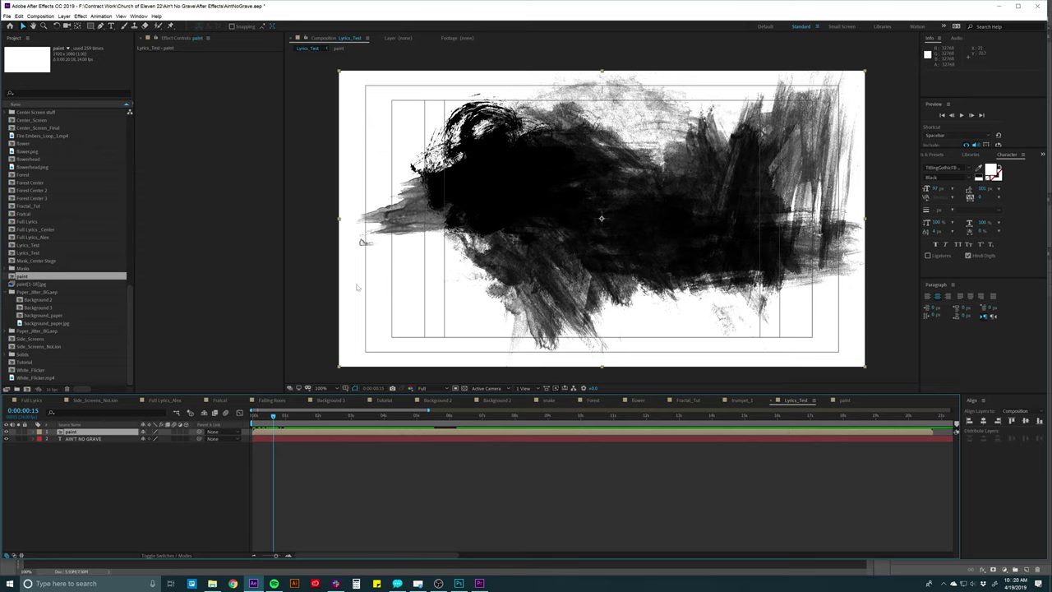
# Set the AIN'T NO GRAVE layer's track matte to Luma Inverted Matte "paint" and preview the text reveal
pyautogui.click(156, 556)
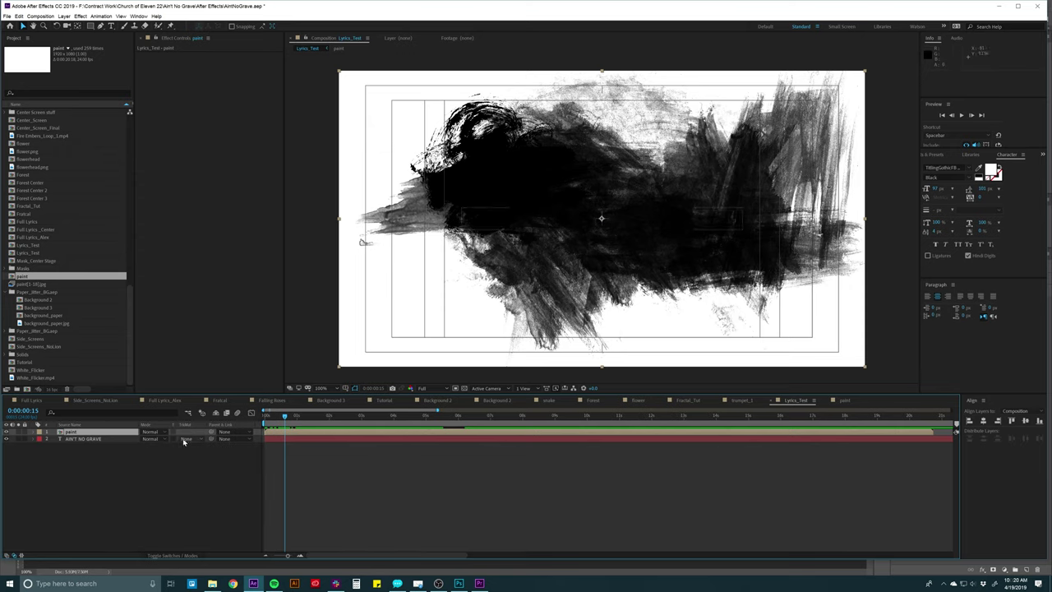
pyautogui.click(71, 432)
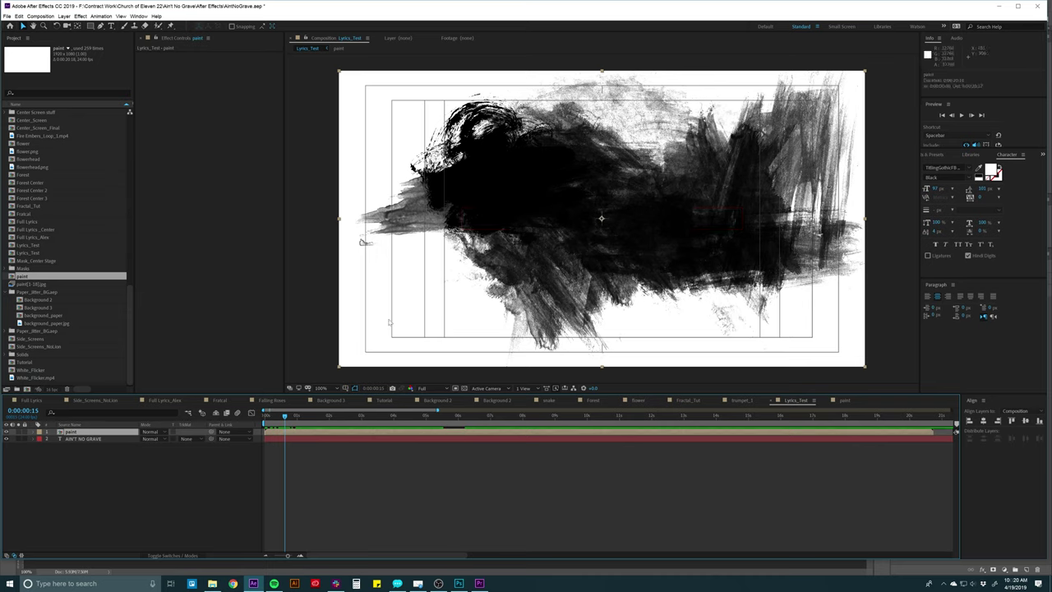
pyautogui.click(73, 440)
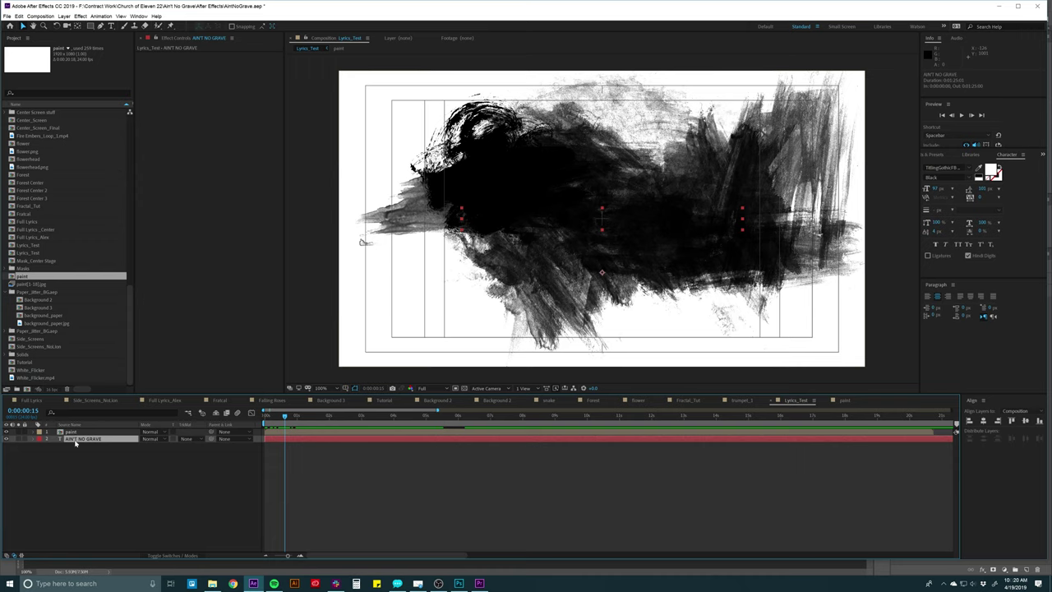
pyautogui.click(186, 439)
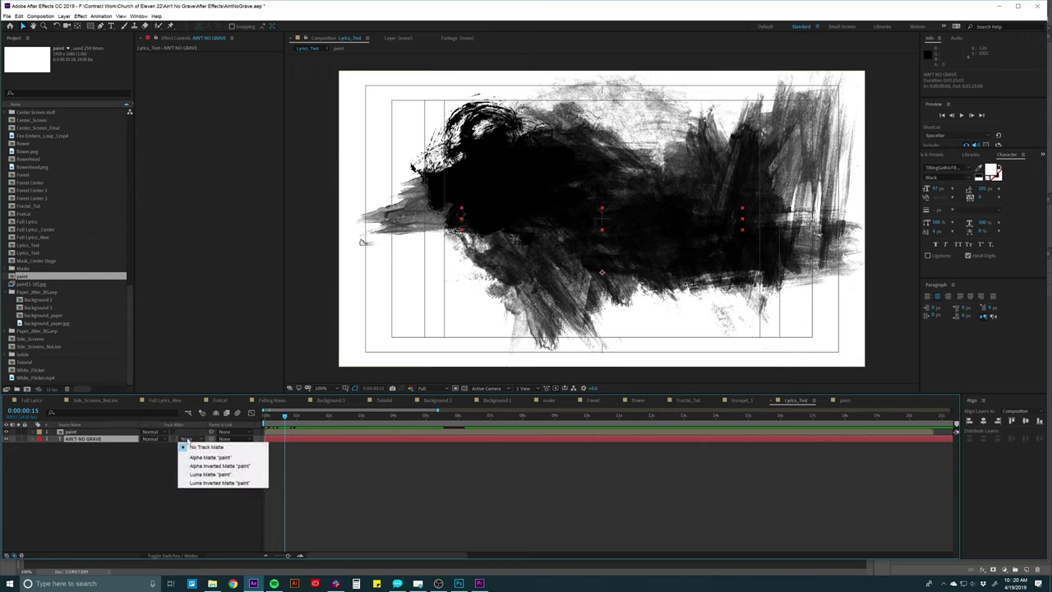
pyautogui.click(201, 484)
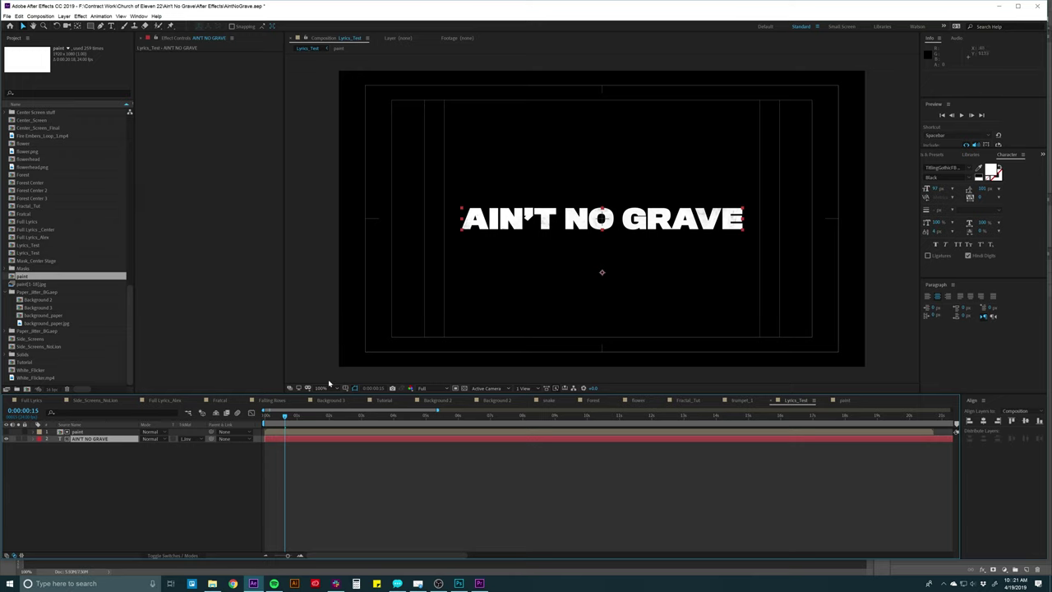
pyautogui.press('space')
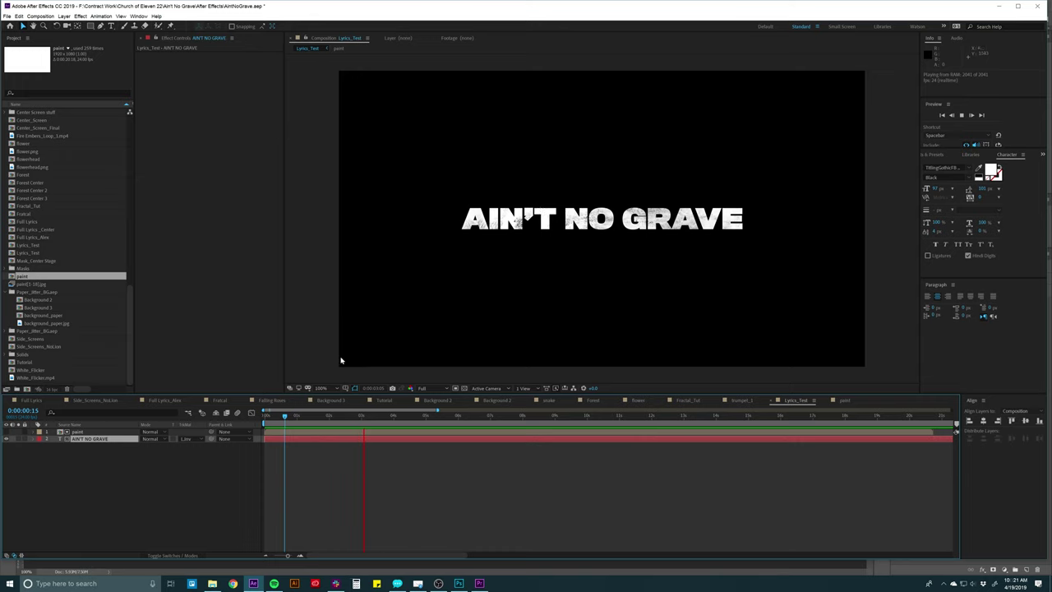
pyautogui.press('space')
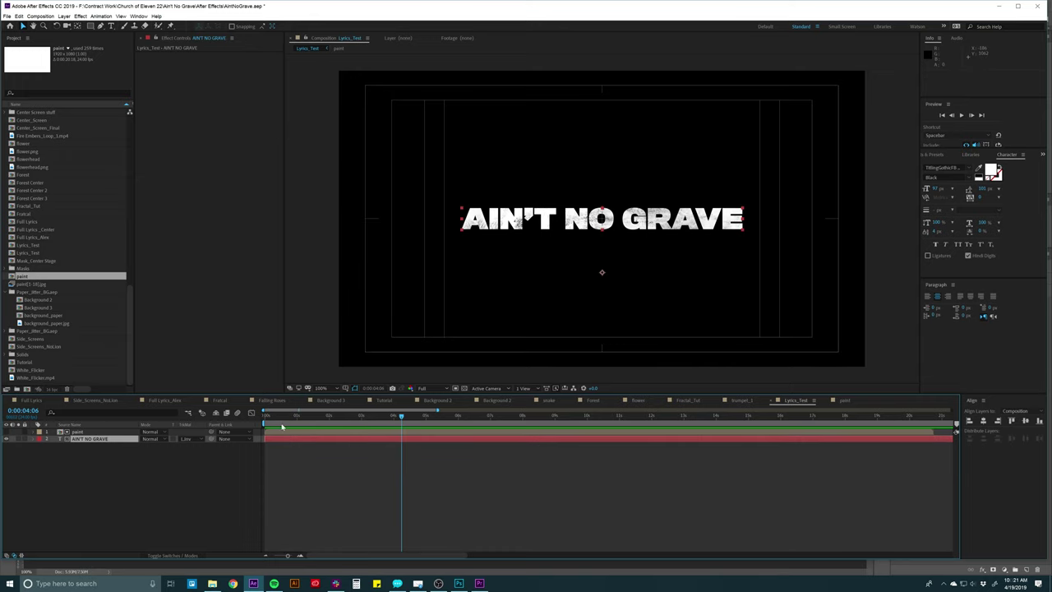
# Enable time remapping on the paint layer
pyautogui.moveTo(282, 416)
pyautogui.mouseDown()
pyautogui.moveTo(264, 416)
pyautogui.moveTo(277, 417)
pyautogui.mouseUp()
pyautogui.click(281, 433)
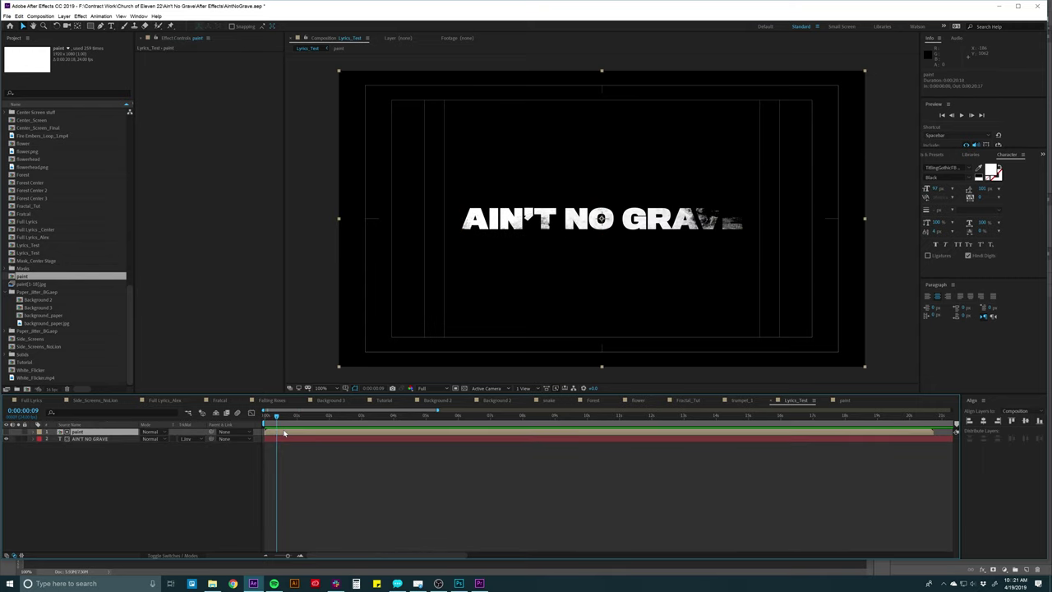
pyautogui.rightClick(284, 434)
pyautogui.moveTo(307, 266)
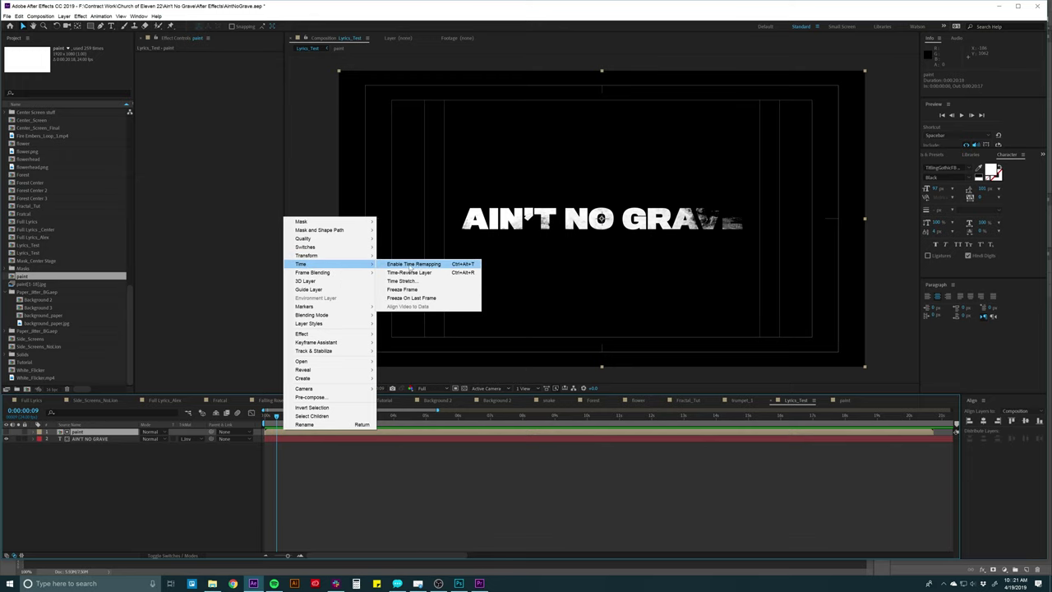
pyautogui.click(416, 263)
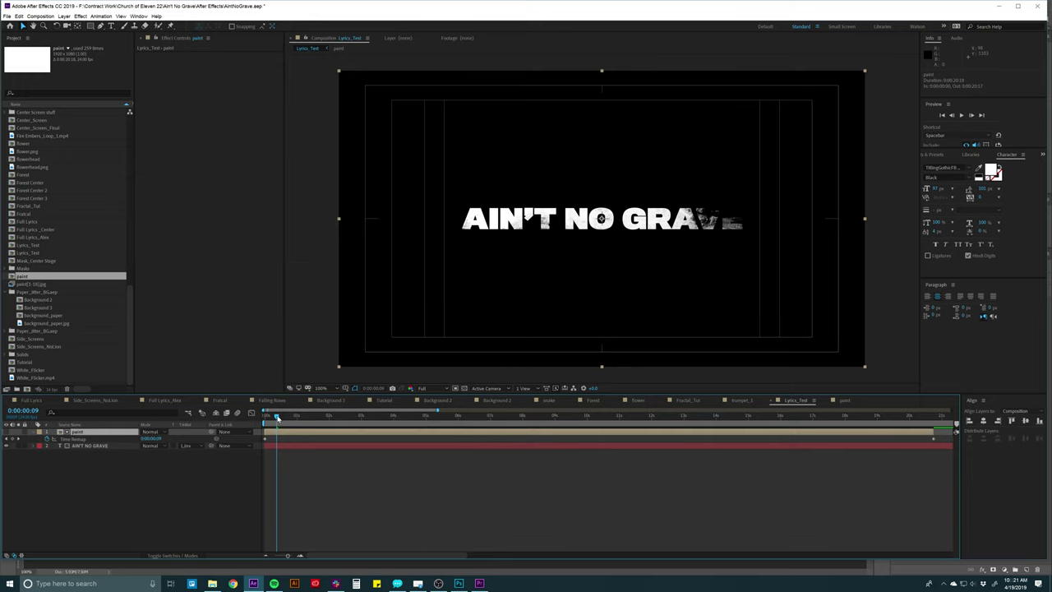
# Add a Time Remap keyframe on the paint layer at 0:00:00:13, move it to 0:00:01:16 and preview the slower reveal
pyautogui.moveTo(277, 417)
pyautogui.mouseDown()
pyautogui.moveTo(265, 418)
pyautogui.moveTo(282, 420)
pyautogui.mouseUp()
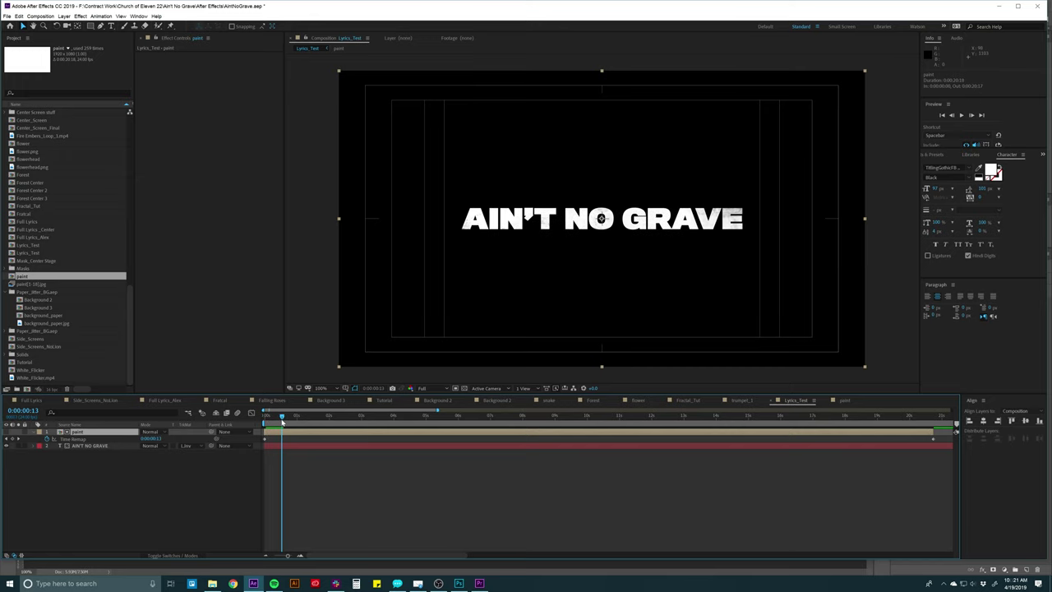
pyautogui.click(14, 440)
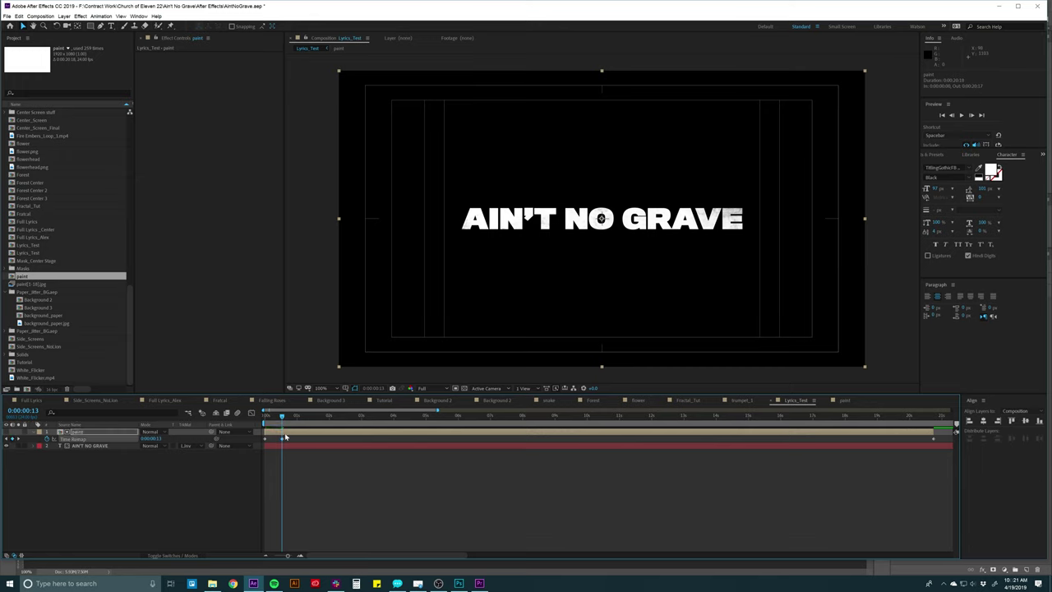
pyautogui.moveTo(282, 440); pyautogui.dragTo(320, 442)
pyautogui.press('space')
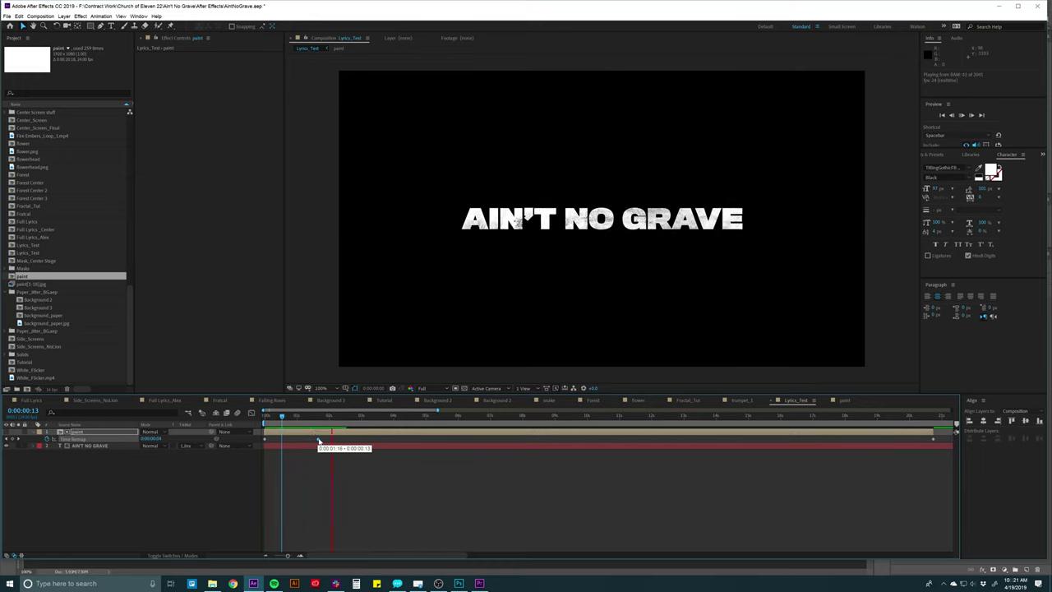
pyautogui.press('space')
pyautogui.click(332, 440)
pyautogui.click(319, 438)
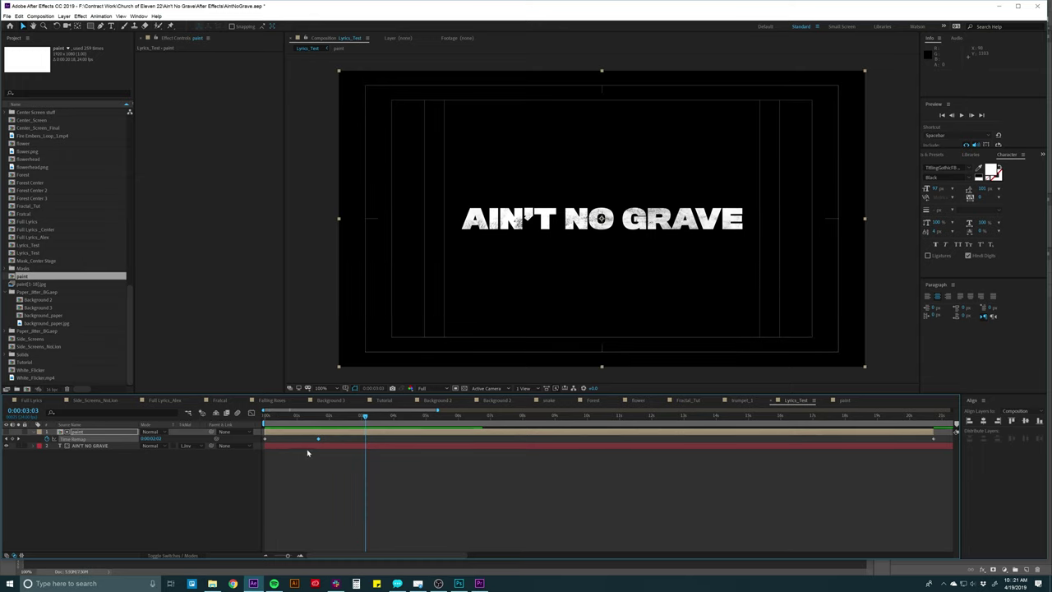
# Copy the paint layer's 0:00:01:16 Time Remap keyframe to 0:00:04:22 and scrub the held text
pyautogui.moveTo(366, 417); pyautogui.dragTo(423, 417)
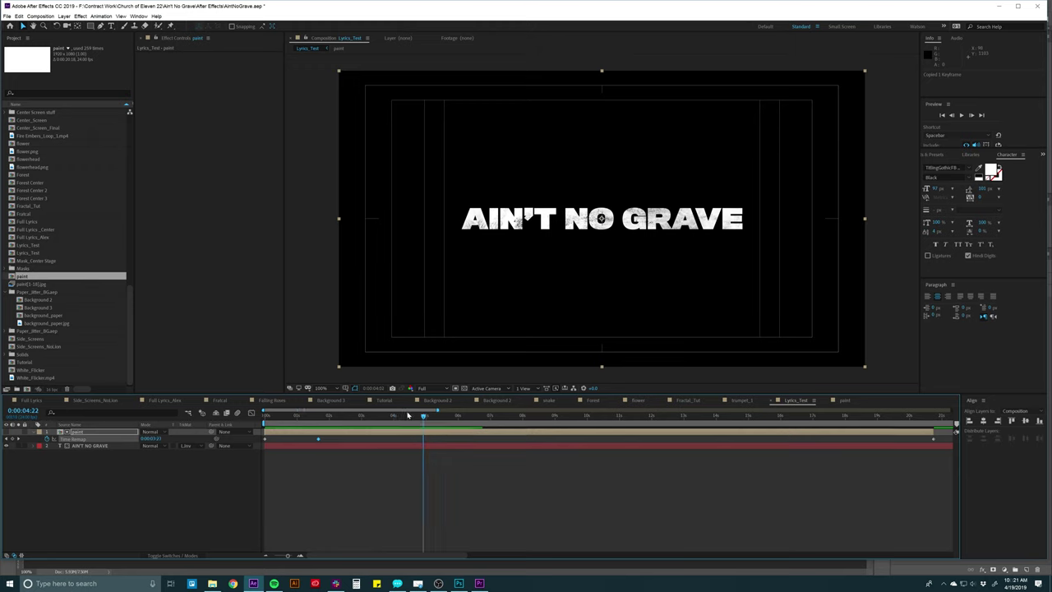
pyautogui.hotkey('ctrl', 'v')
pyautogui.moveTo(412, 421); pyautogui.dragTo(379, 421)
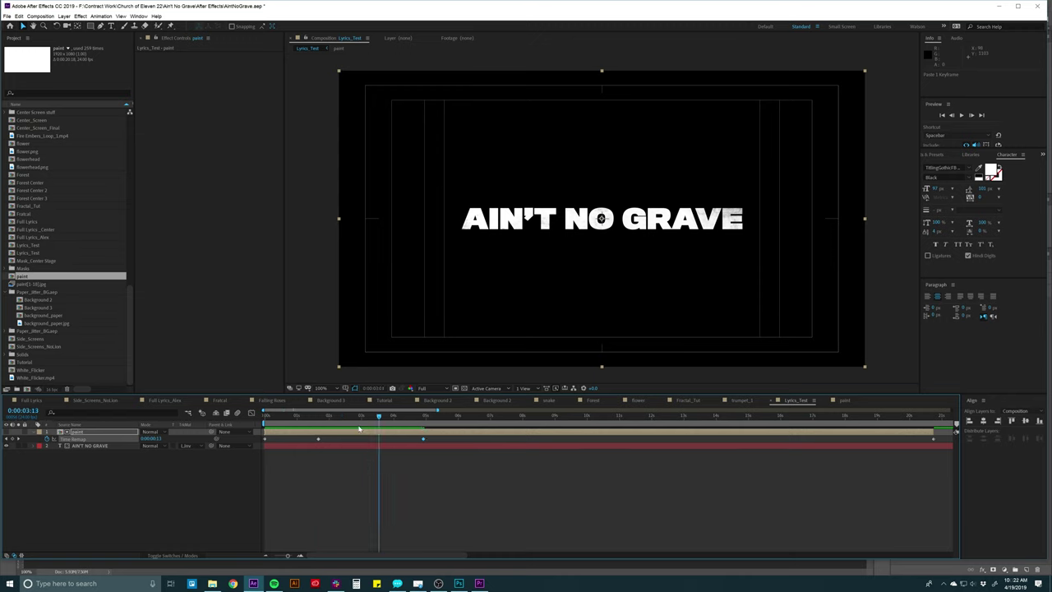
# Copy the paint layer's first Time Remap keyframe to 0:00:06:07 and scrub through the text's reversed paint-out
pyautogui.moveTo(355, 423); pyautogui.dragTo(468, 415)
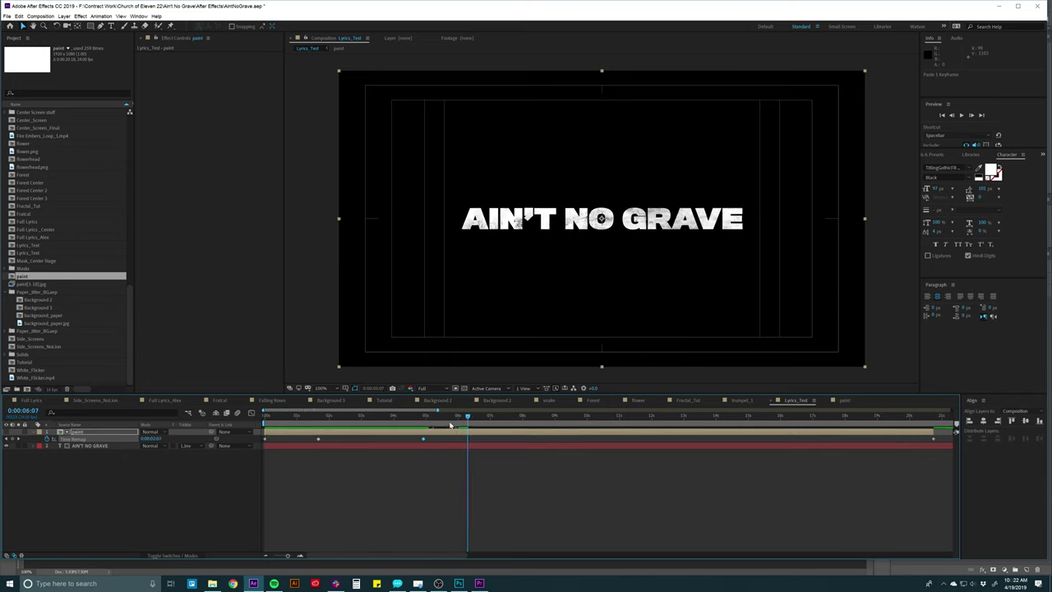
pyautogui.click(274, 444)
pyautogui.hotkey('ctrl', 'c')
pyautogui.hotkey('ctrl', 'v')
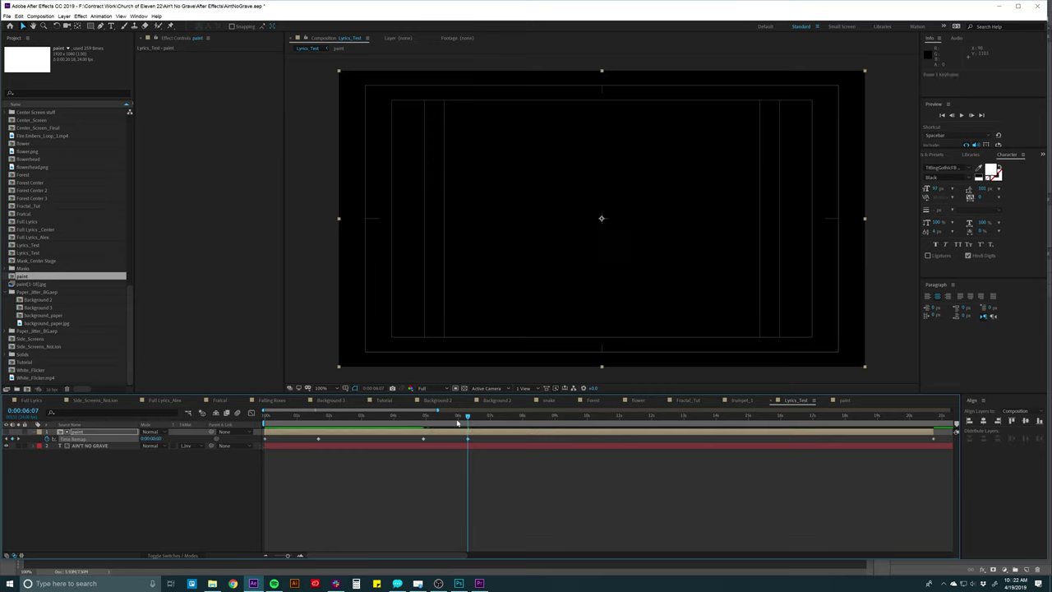
pyautogui.click(414, 416)
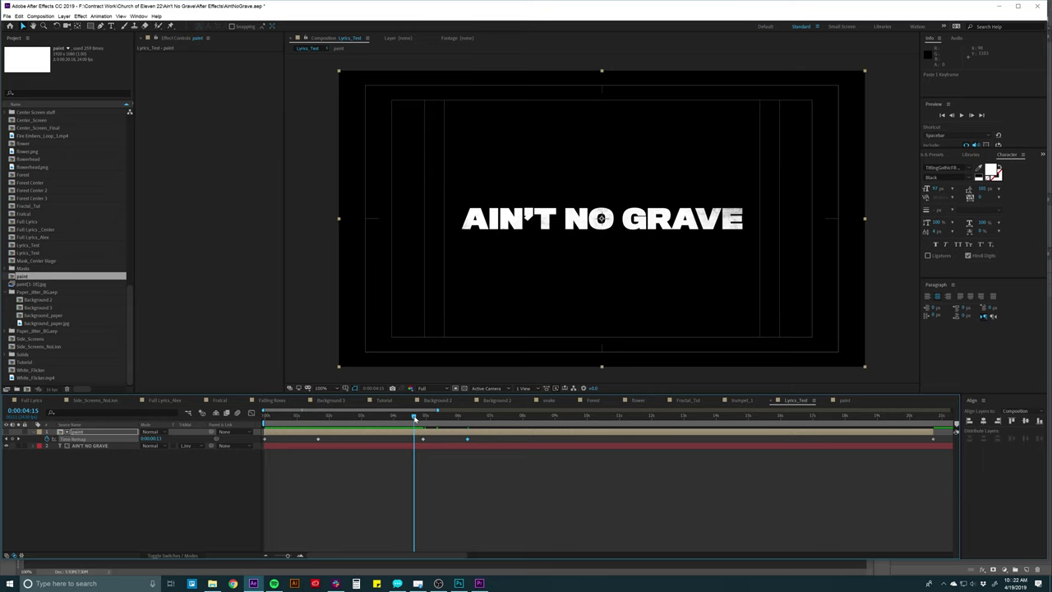
pyautogui.moveTo(414, 417); pyautogui.dragTo(457, 425)
pyautogui.moveTo(466, 423)
pyautogui.mouseDown()
pyautogui.moveTo(480, 423)
pyautogui.moveTo(425, 423)
pyautogui.moveTo(486, 420)
pyautogui.mouseUp()
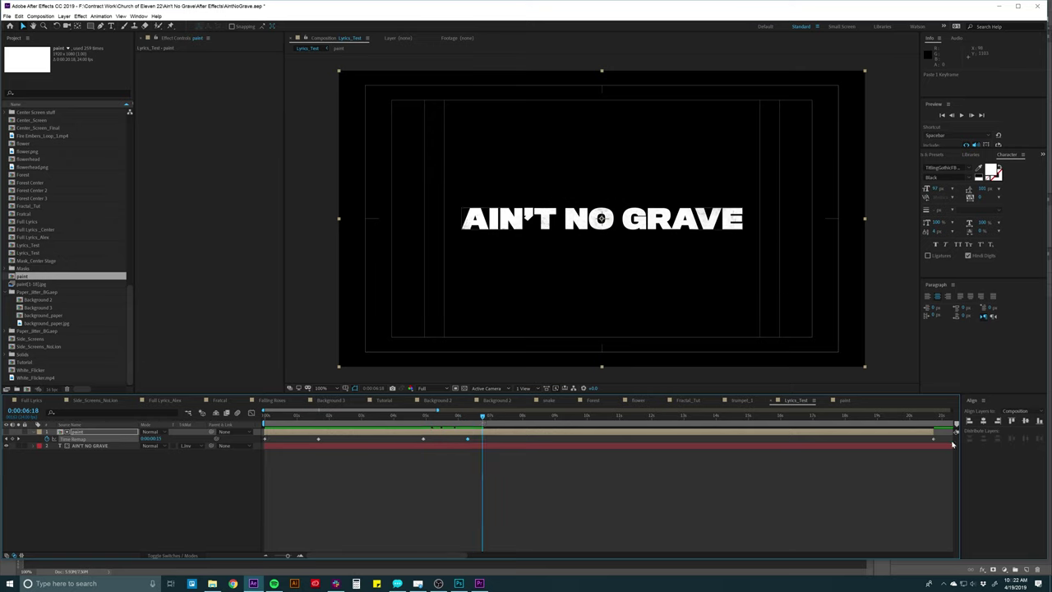
# Delete the Time Remap keyframe at the end of the paint layer and scrub through the animation
pyautogui.moveTo(934, 442); pyautogui.dragTo(286, 429)
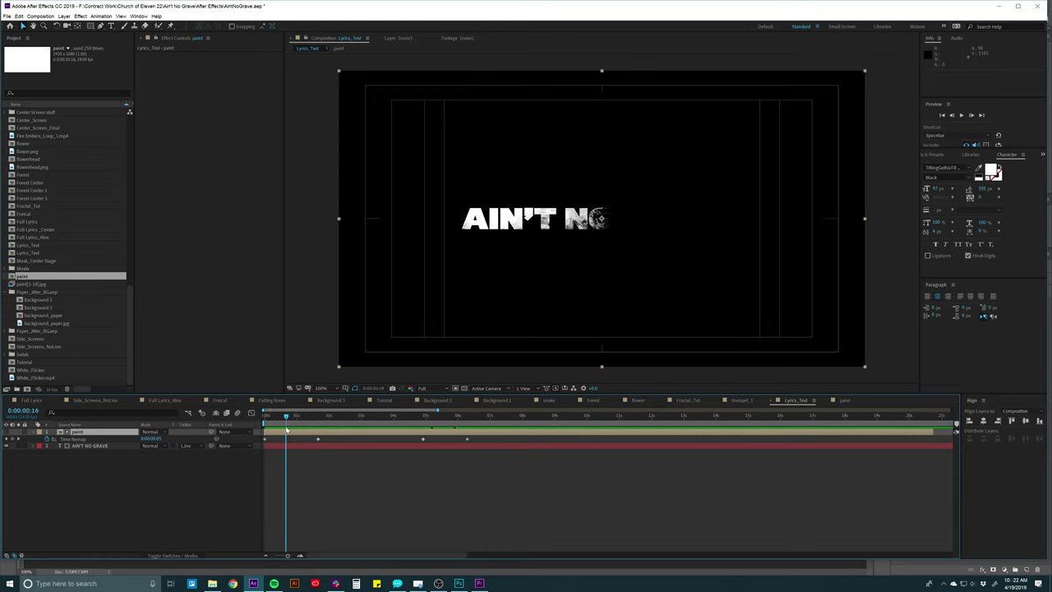
pyautogui.moveTo(289, 418); pyautogui.dragTo(421, 428)
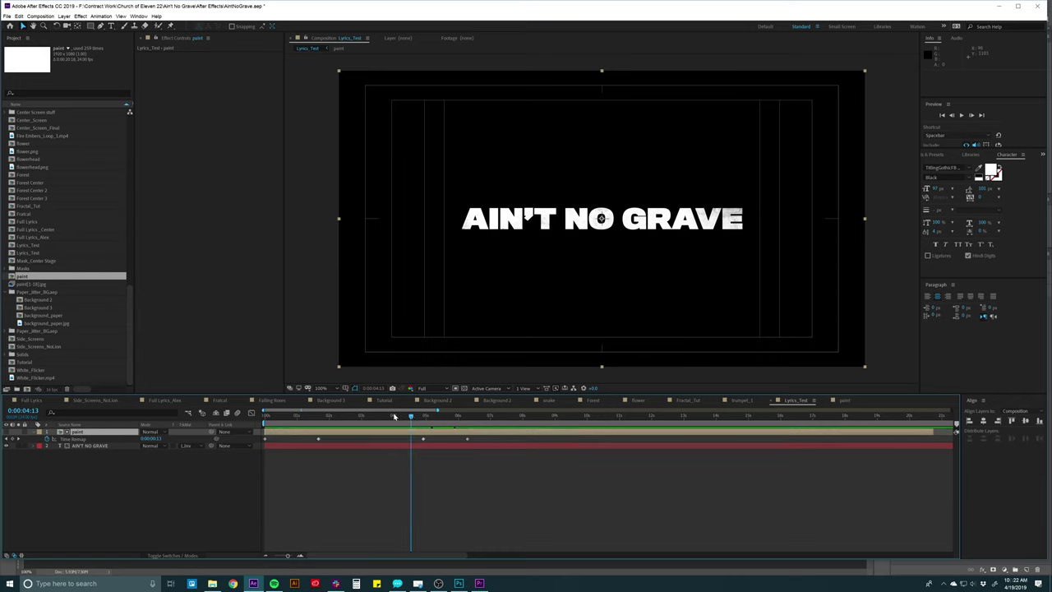
# Move the last two Time Remap keyframes together so the paint-out starts at 0:00:10:01, and preview the longer hold
pyautogui.click(467, 438)
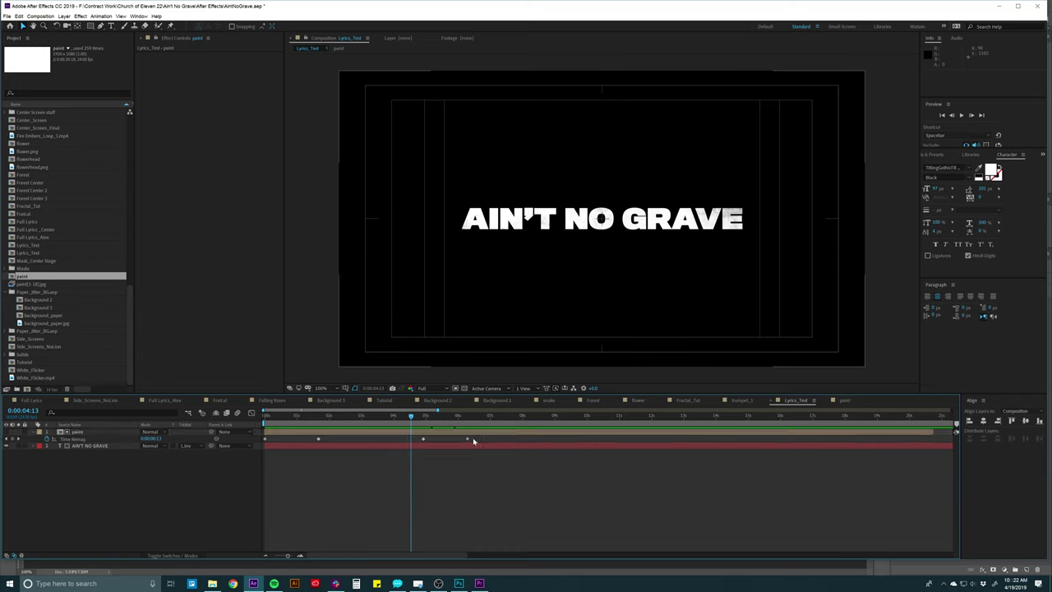
pyautogui.moveTo(423, 441); pyautogui.dragTo(468, 441)
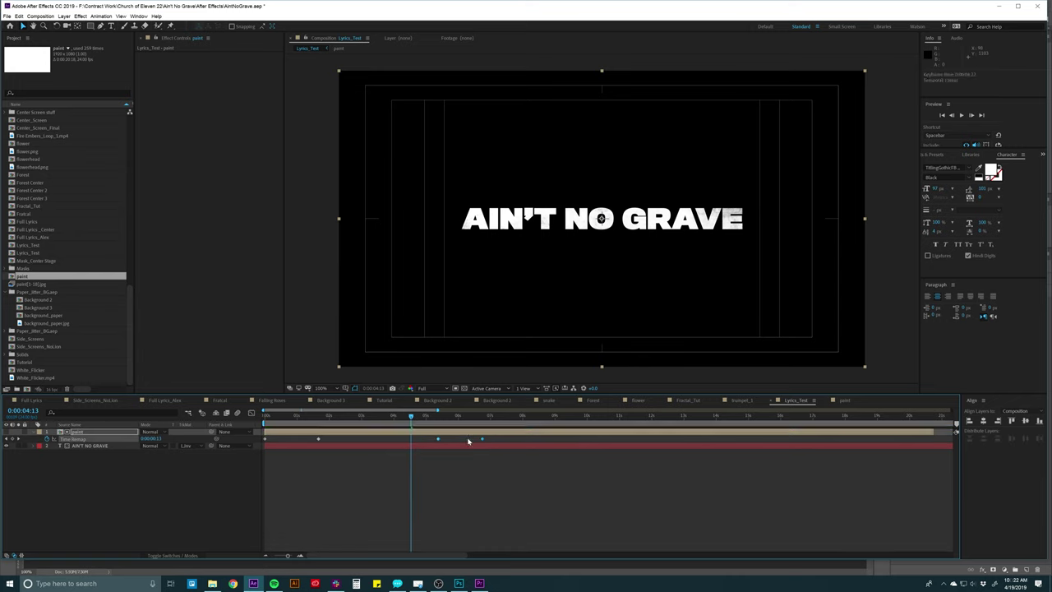
pyautogui.moveTo(586, 438); pyautogui.dragTo(587, 438)
pyautogui.press('space')
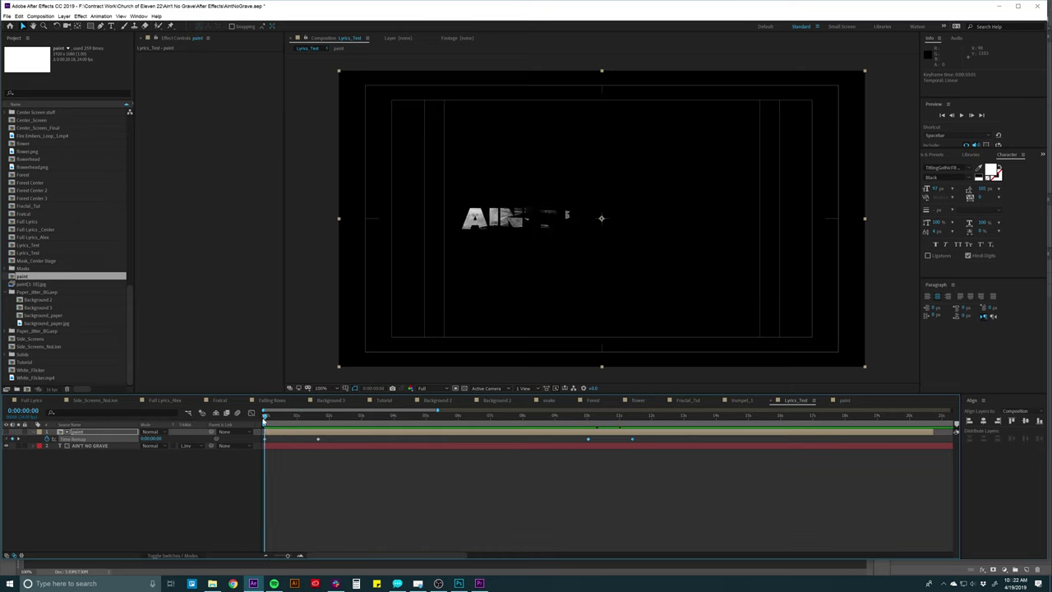
pyautogui.moveTo(302, 422); pyautogui.dragTo(390, 416)
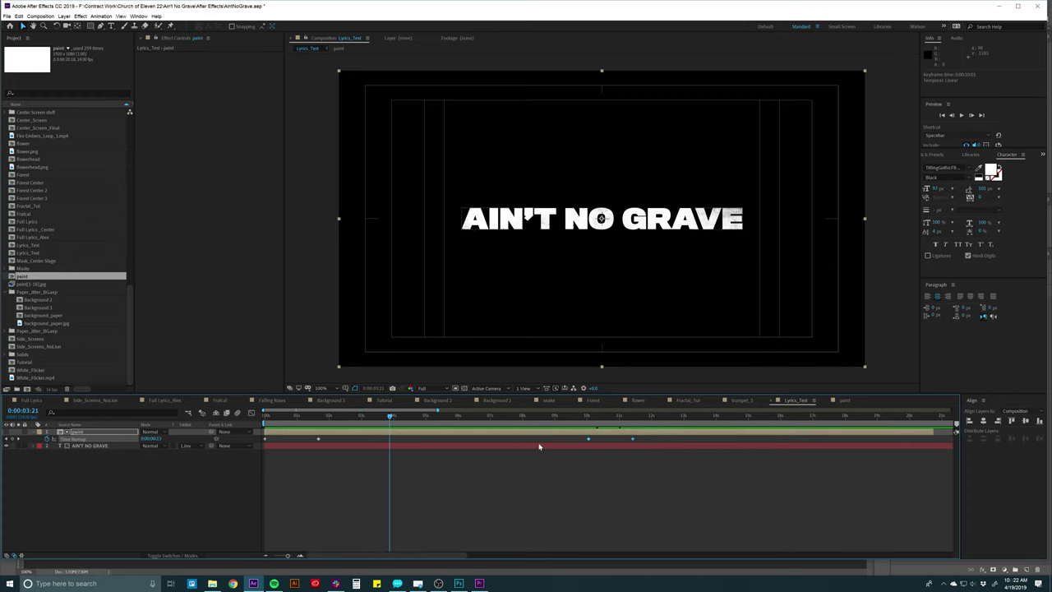
# In the Full Lyrics_Alex composition, examine how the paint layers matte each lyric and scrub through the lyric animations
pyautogui.click(161, 401)
pyautogui.scroll(-5, 298, 461)
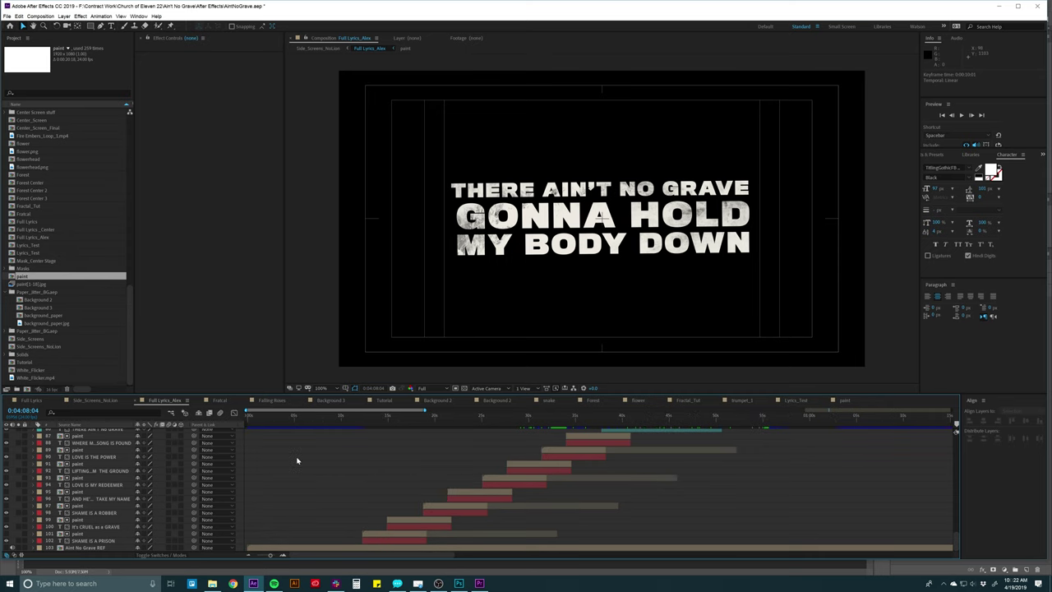
pyautogui.click(390, 536)
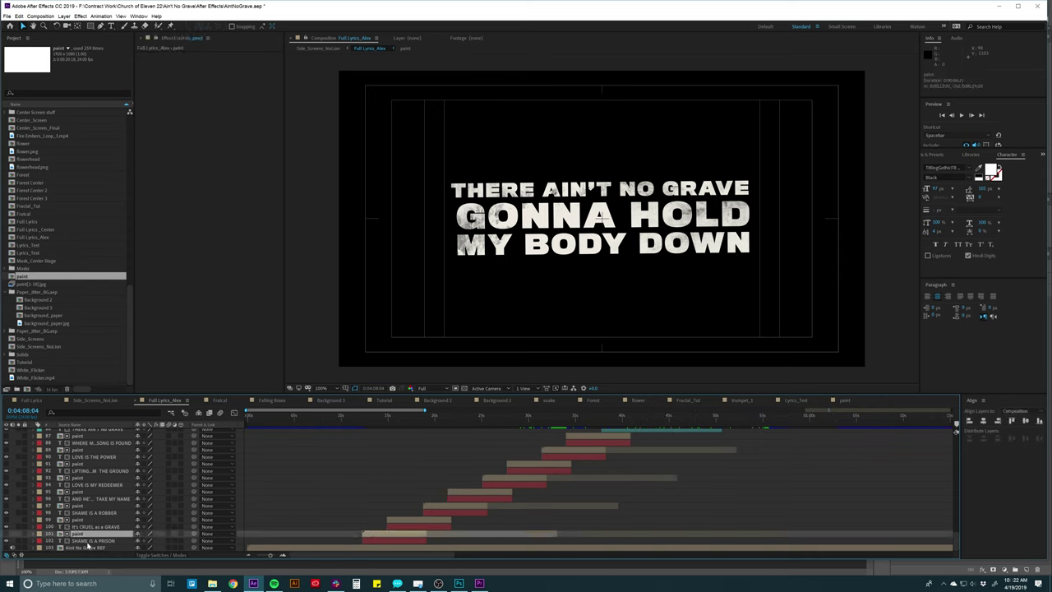
pyautogui.click(79, 541)
pyautogui.moveTo(370, 418); pyautogui.dragTo(508, 405)
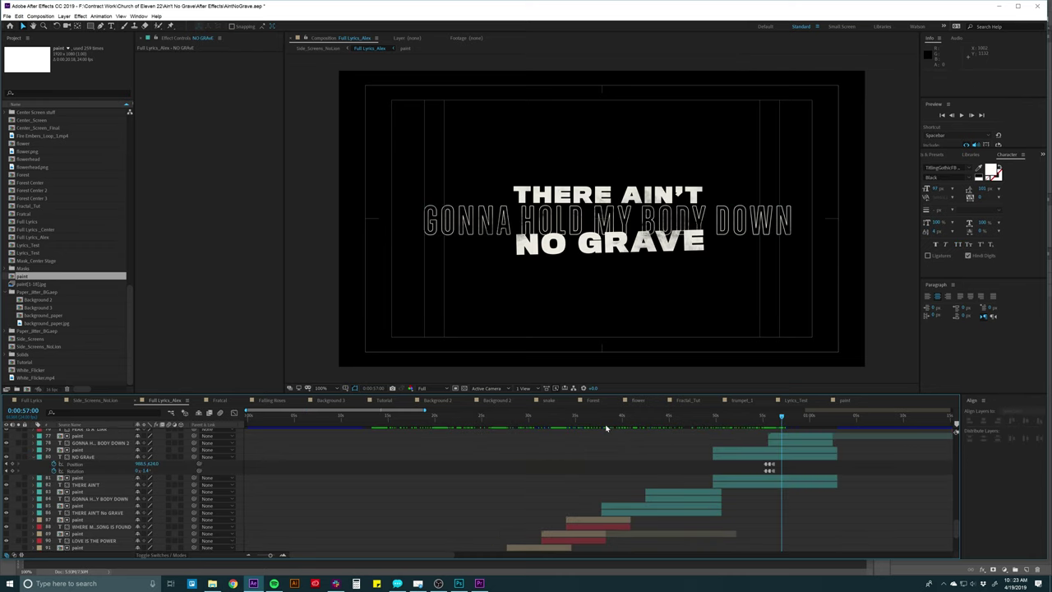
pyautogui.moveTo(567, 419); pyautogui.dragTo(803, 314)
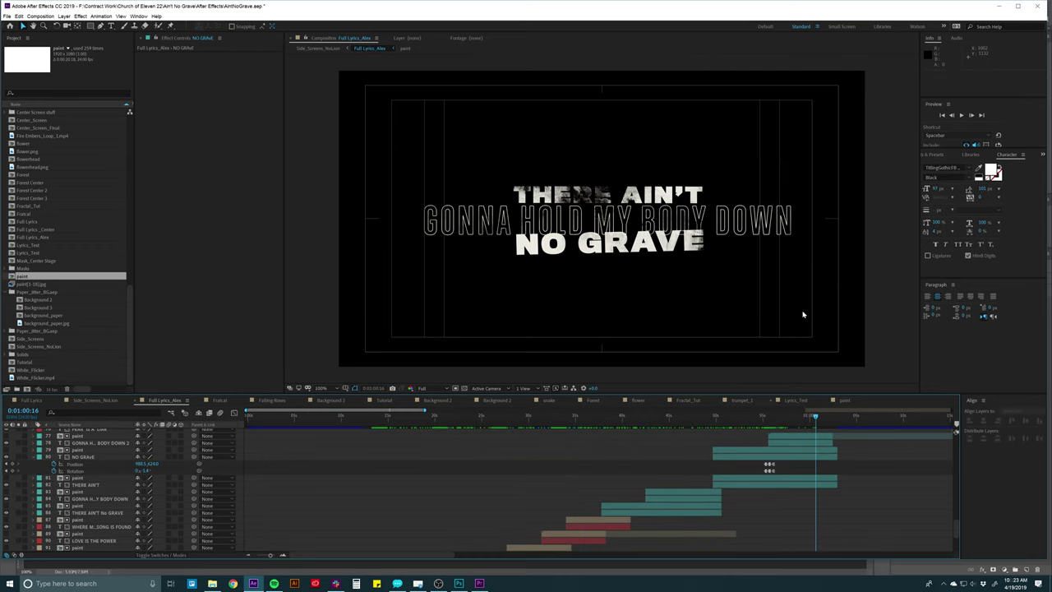
# Inspect the text settings of the GONNA HOLD MY BODY DOWN 2 layer and its text colour, leaving them unchanged
pyautogui.click(811, 422)
pyautogui.click(777, 443)
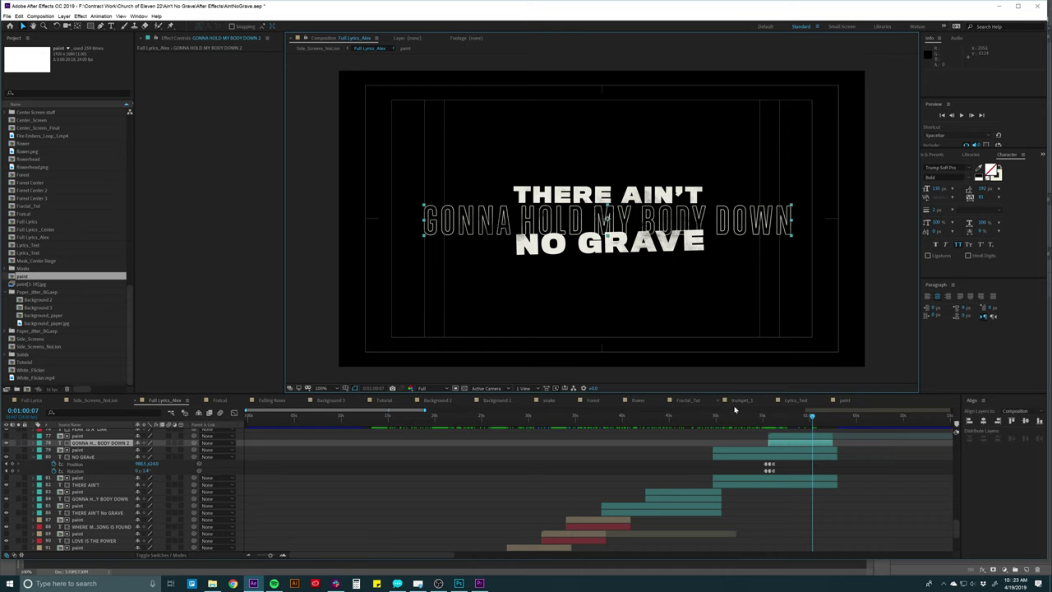
pyautogui.scroll(4, 749, 462)
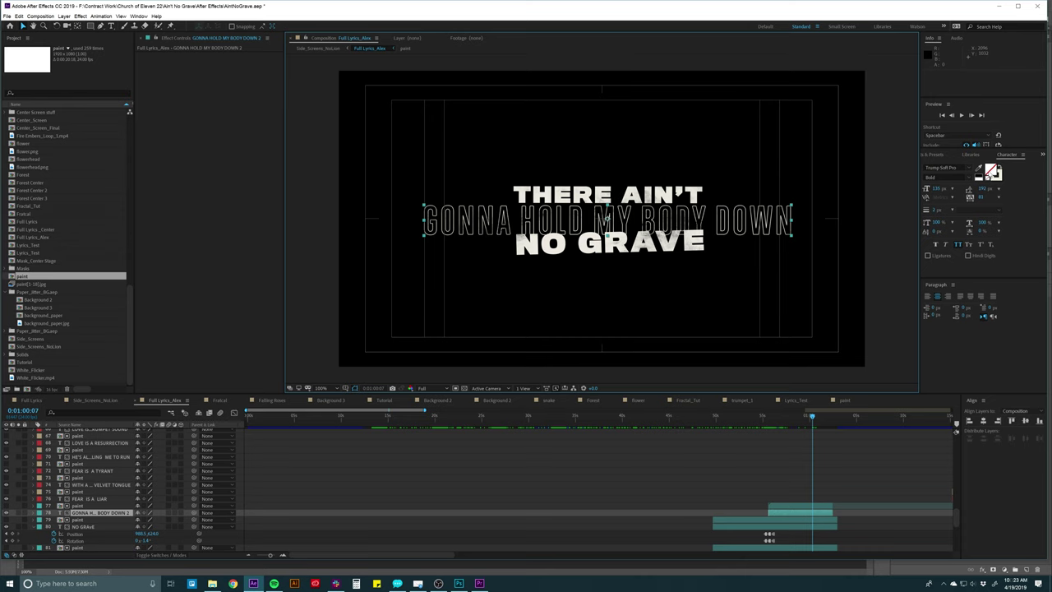
pyautogui.click(991, 170)
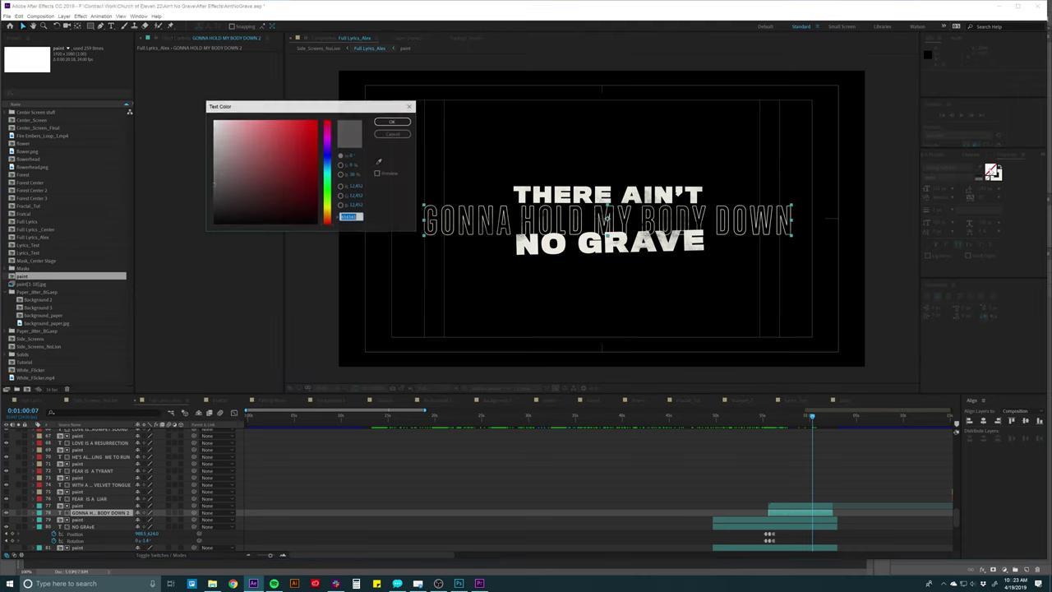
pyautogui.click(392, 134)
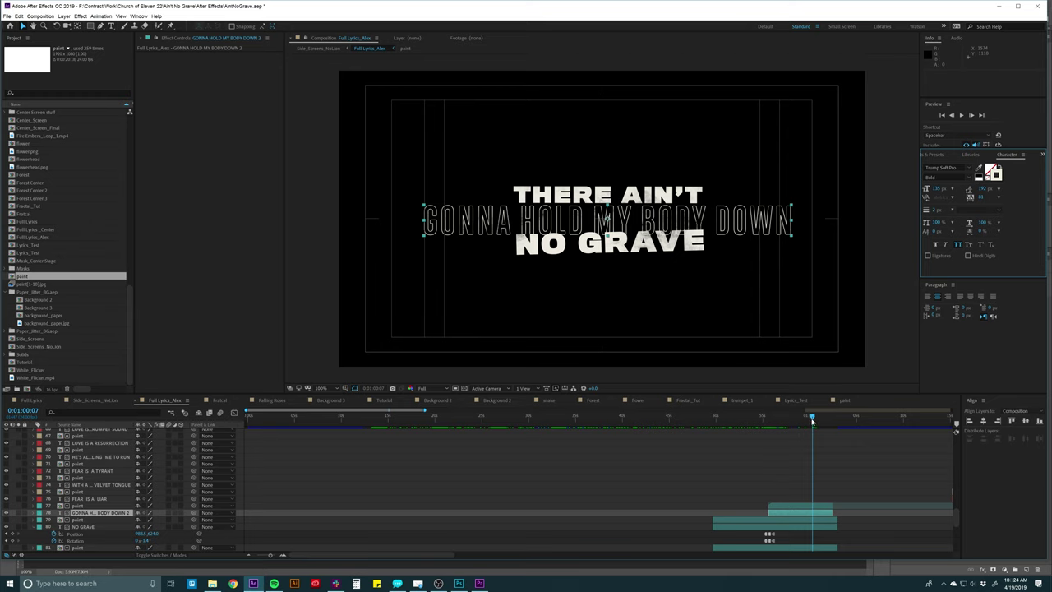
# Review the full lyric timeline from the Aint No Grave REF layer through to 0:03:52:17
pyautogui.scroll(-3, 701, 444)
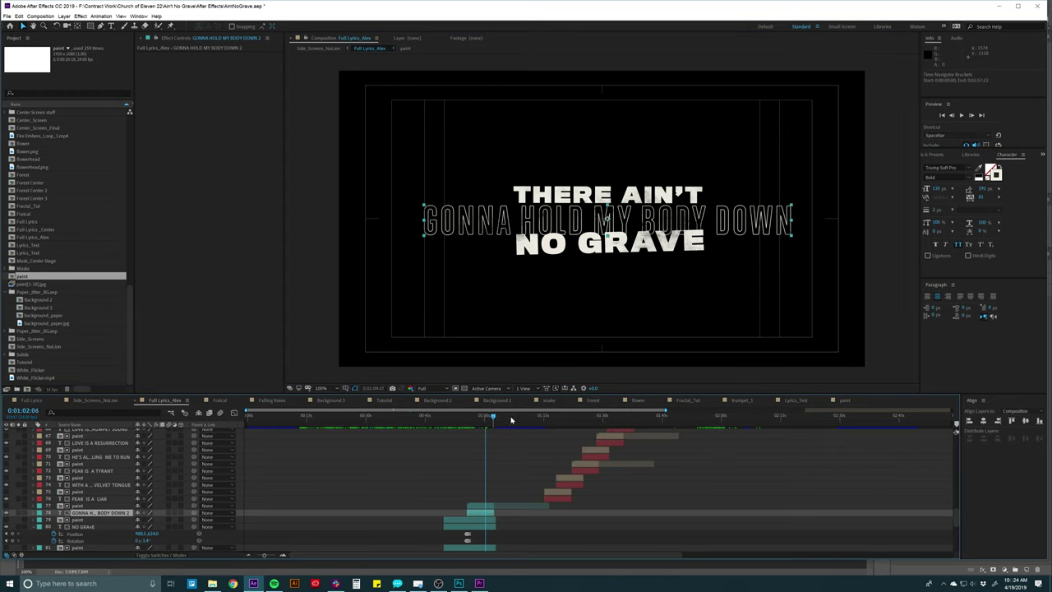
pyautogui.moveTo(485, 416); pyautogui.dragTo(747, 409)
pyautogui.scroll(-5, 688, 482)
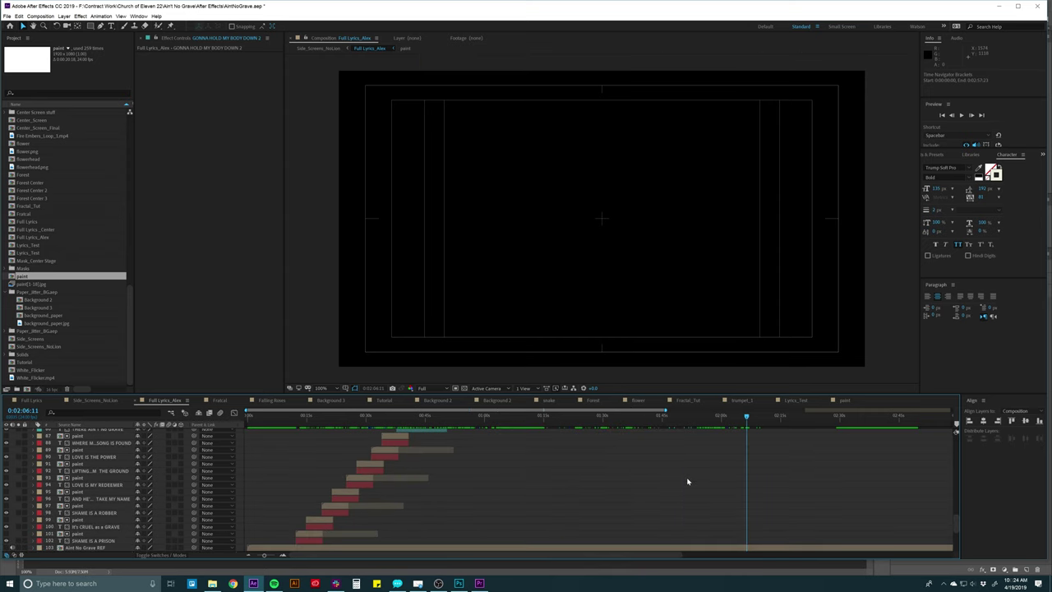
pyautogui.click(279, 549)
pyautogui.moveTo(263, 416); pyautogui.dragTo(415, 415)
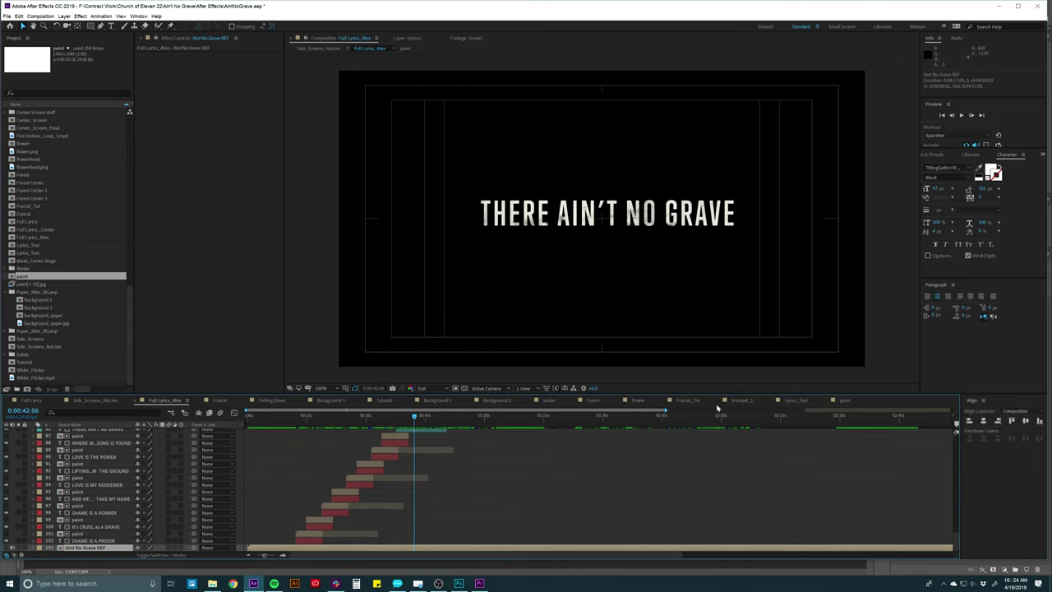
pyautogui.moveTo(784, 420); pyautogui.dragTo(568, 403)
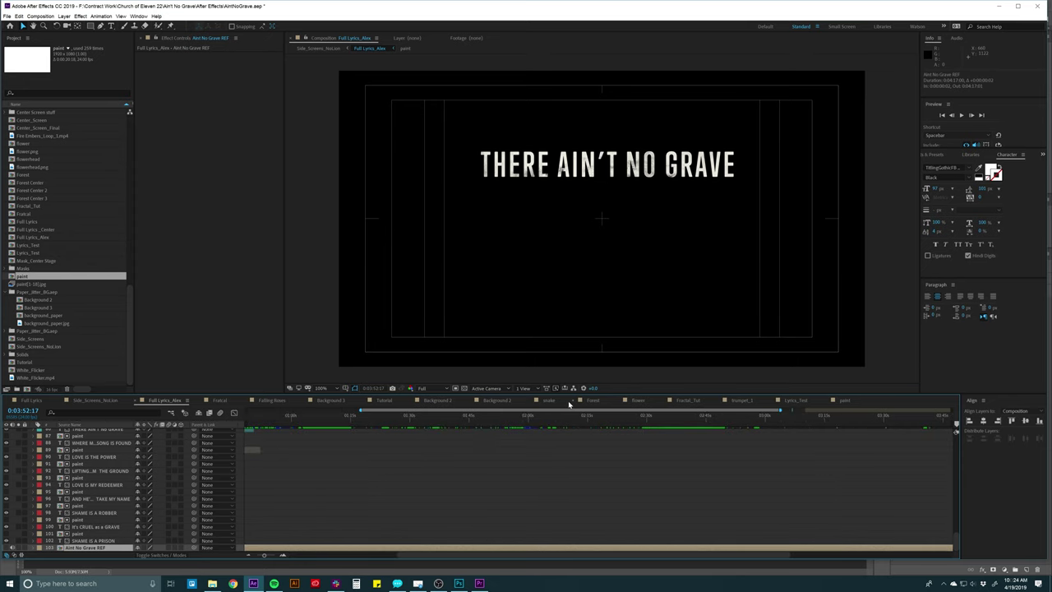
# In the Side_Screens_NoLion composition, examine the Full Lyrics_Alex layer's Displacement Map and scrub to the snake scene at 0:01:28:04
pyautogui.click(81, 400)
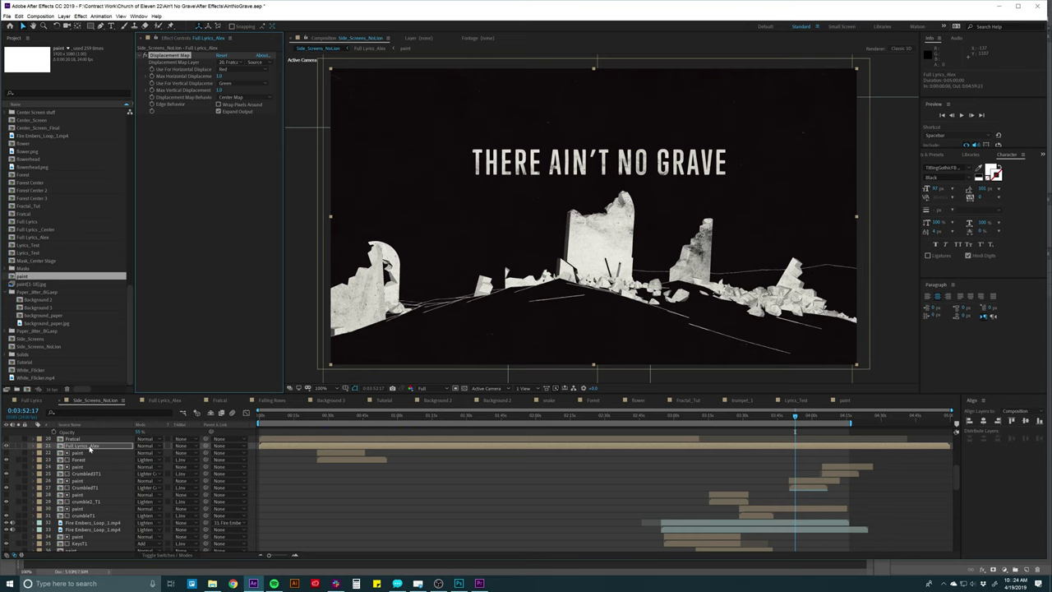
pyautogui.click(86, 445)
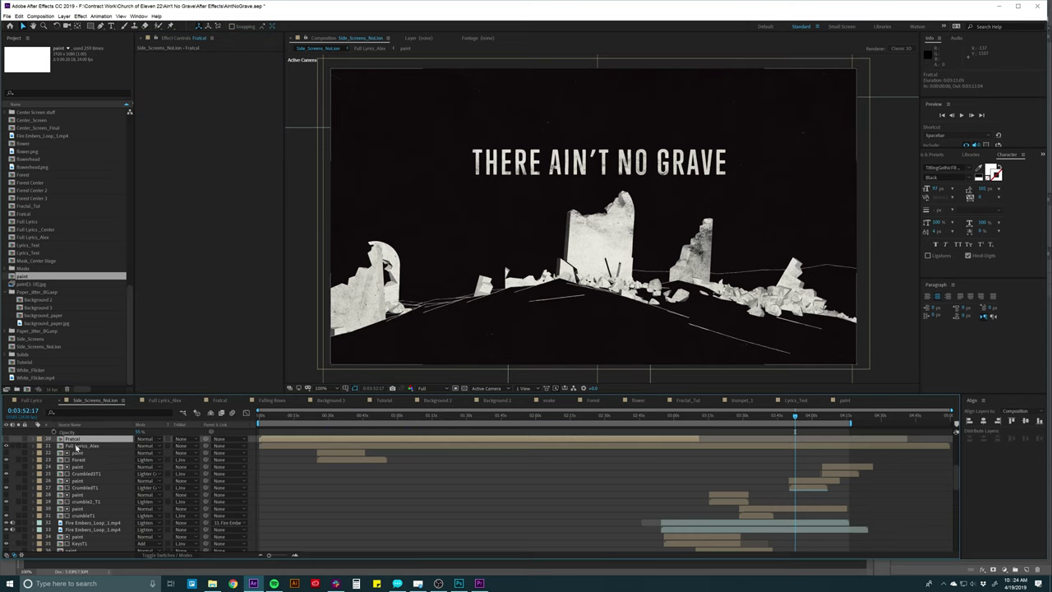
pyautogui.moveTo(294, 417); pyautogui.dragTo(303, 417)
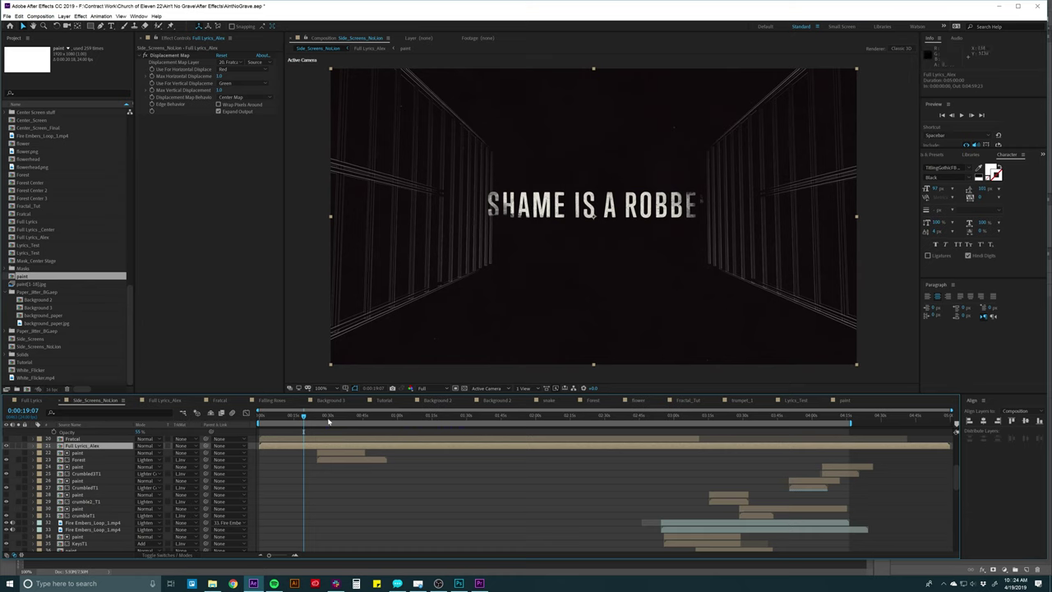
pyautogui.moveTo(323, 418); pyautogui.dragTo(458, 417)
pyautogui.press('space')
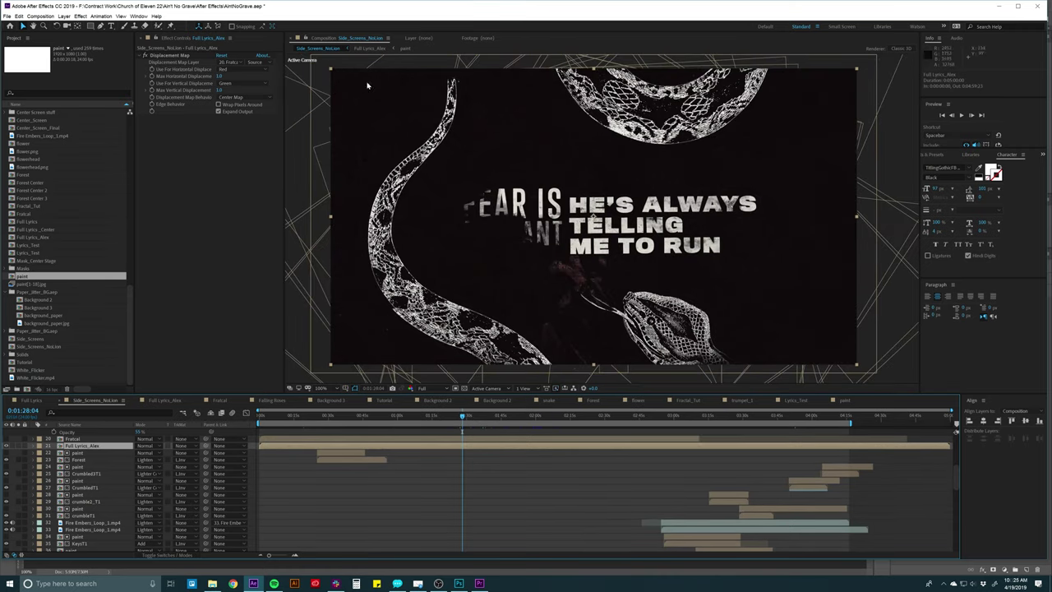
# Find a snake layer in the Side_Screens_NoLion composition and open its source composition
pyautogui.scroll(-5, 470, 473)
pyautogui.scroll(-5, 470, 472)
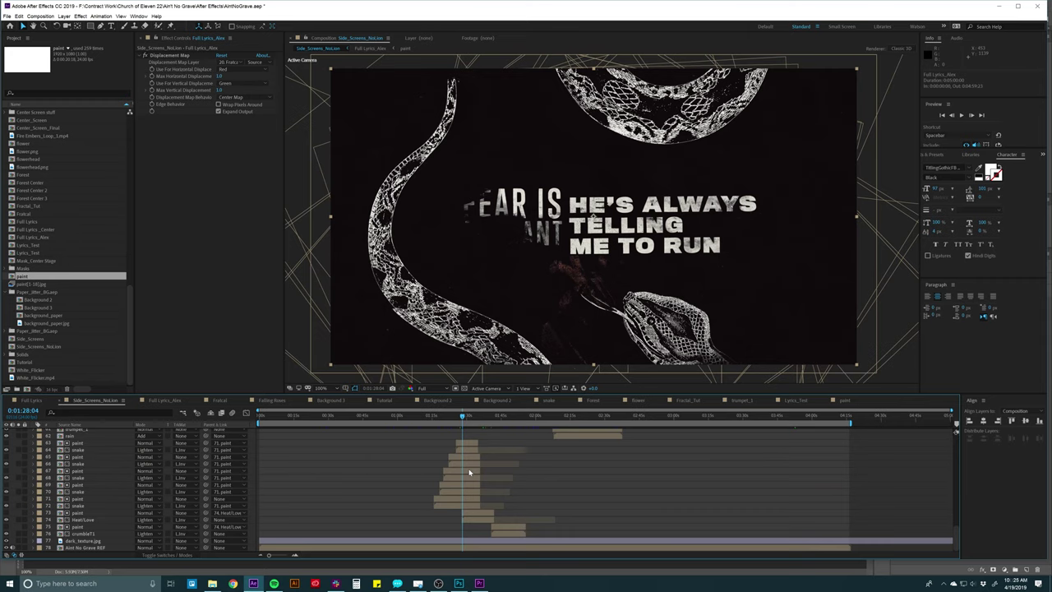
pyautogui.click(82, 479)
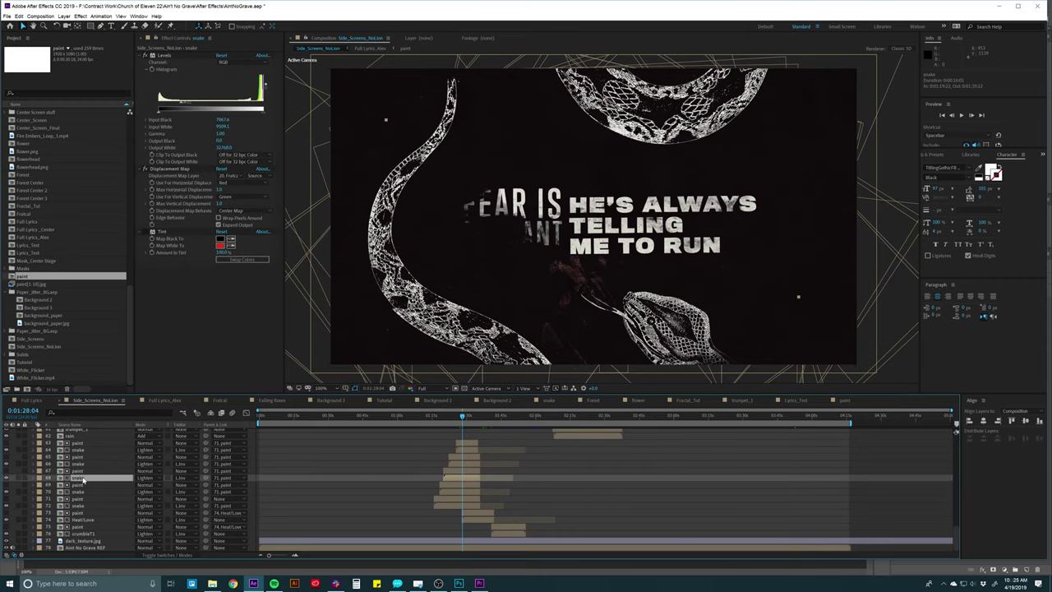
pyautogui.doubleClick(81, 478)
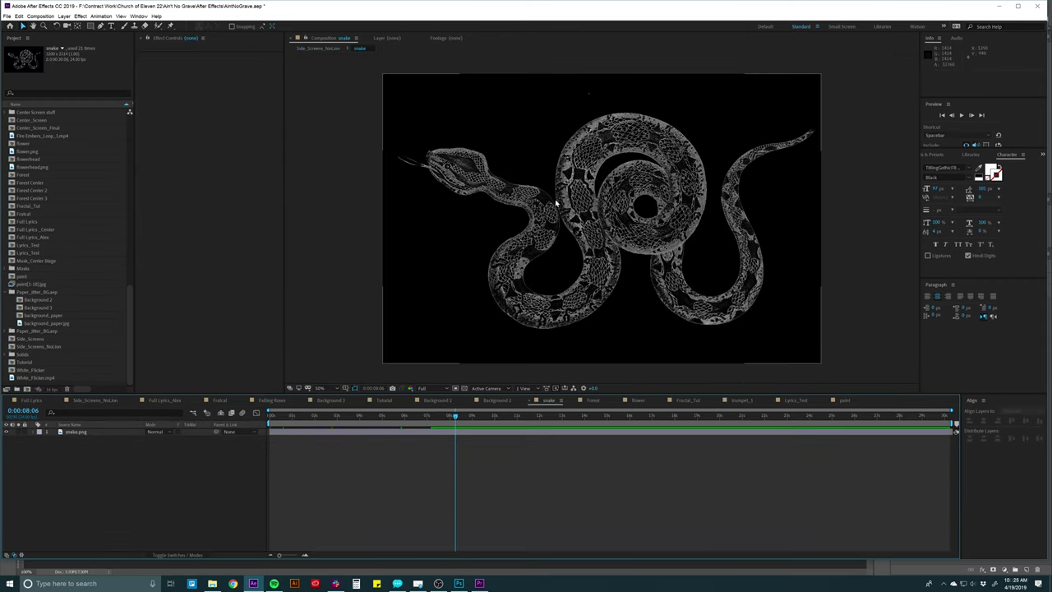
# Duplicate the snake.png layer and delete the Puppet effect from the upper copy
pyautogui.click(430, 431)
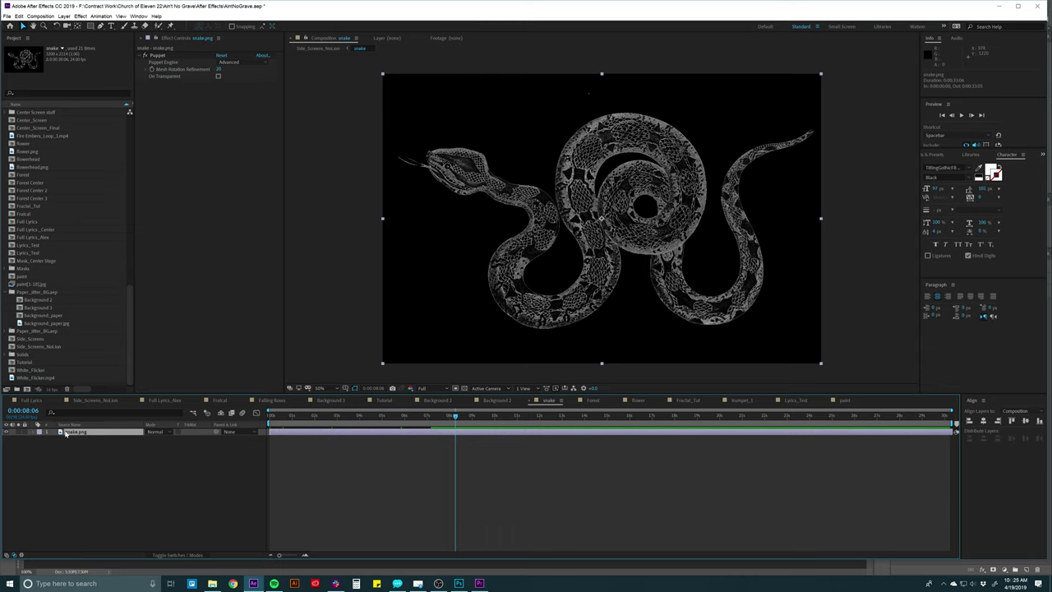
pyautogui.hotkey('ctrl', 'd')
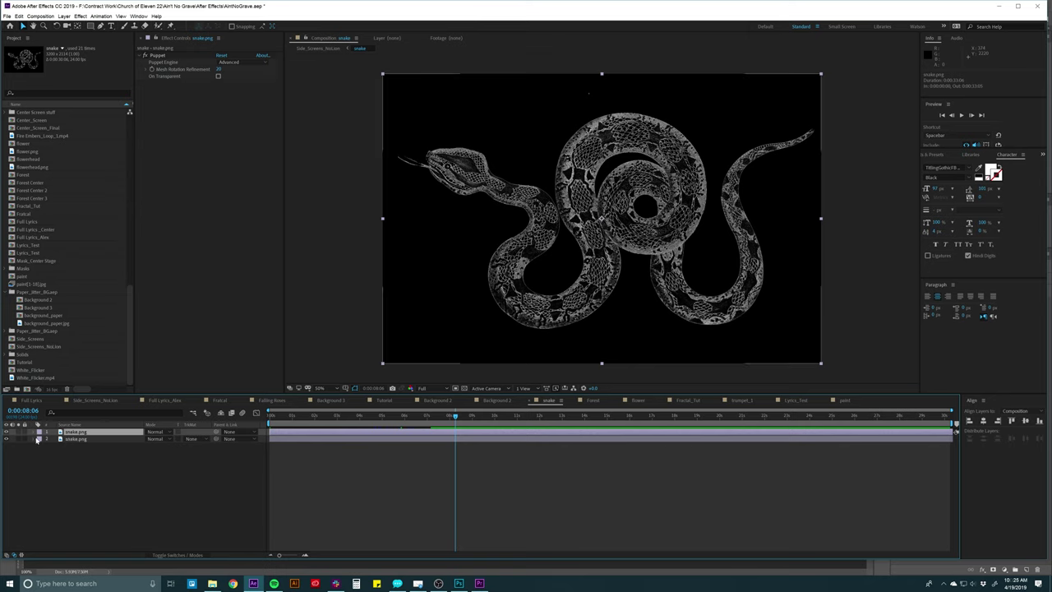
pyautogui.press('u')
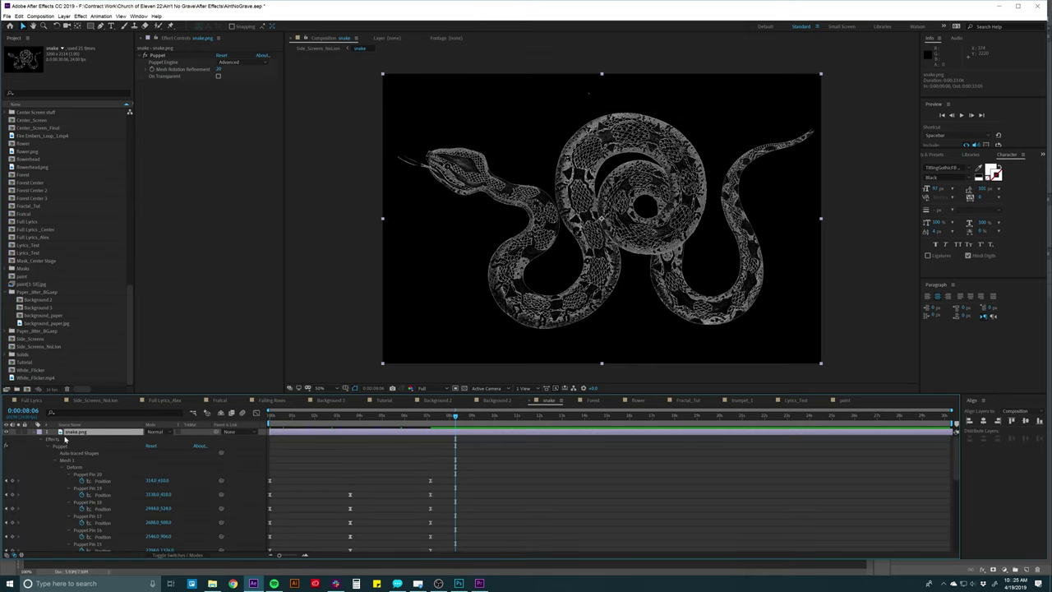
pyautogui.click(58, 446)
pyautogui.press('Delete')
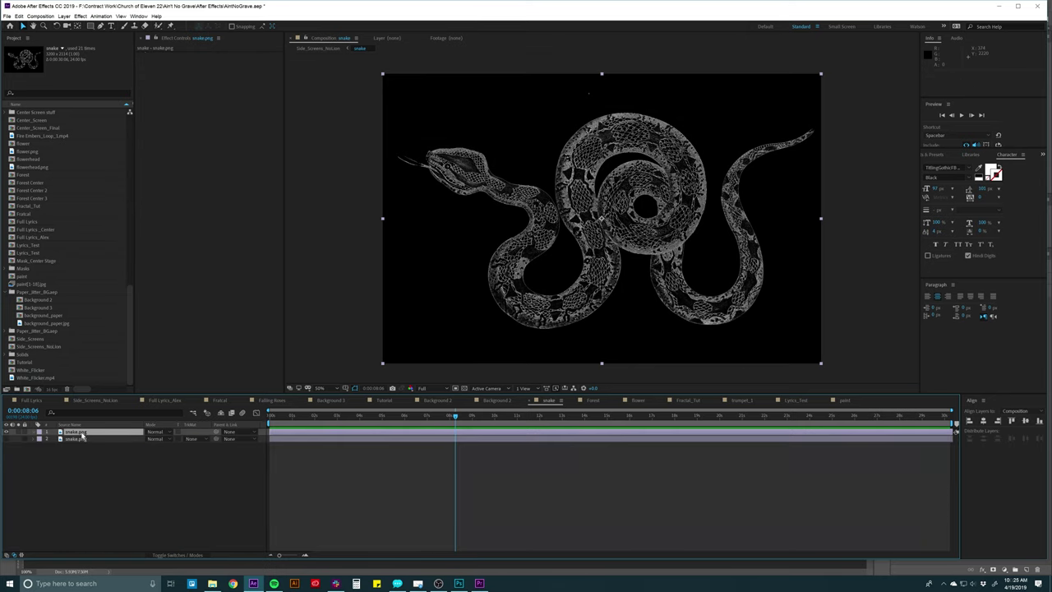
# Examine the unpinned snake.png artwork against the transparency grid at 0:00:09:19 in the snake composition
pyautogui.moveTo(337, 417); pyautogui.dragTo(490, 416)
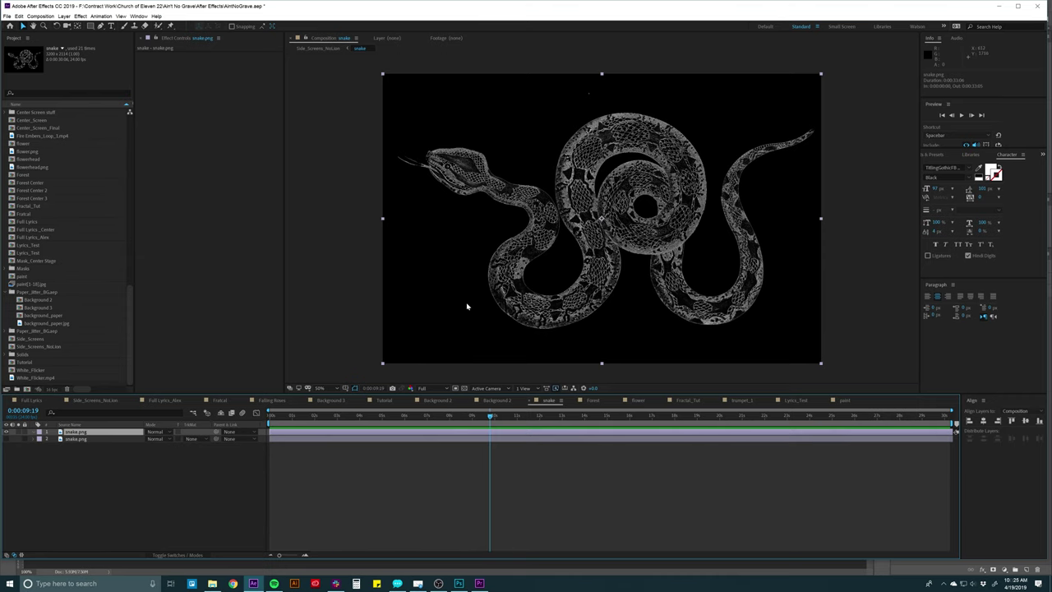
pyautogui.click(464, 388)
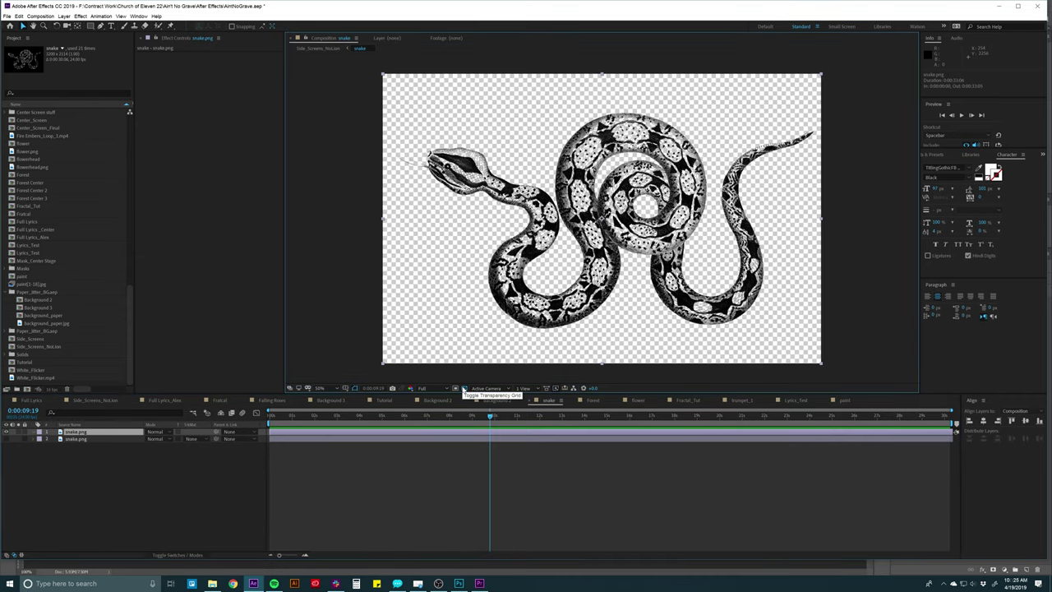
pyautogui.click(463, 388)
pyautogui.click(358, 475)
pyautogui.click(355, 433)
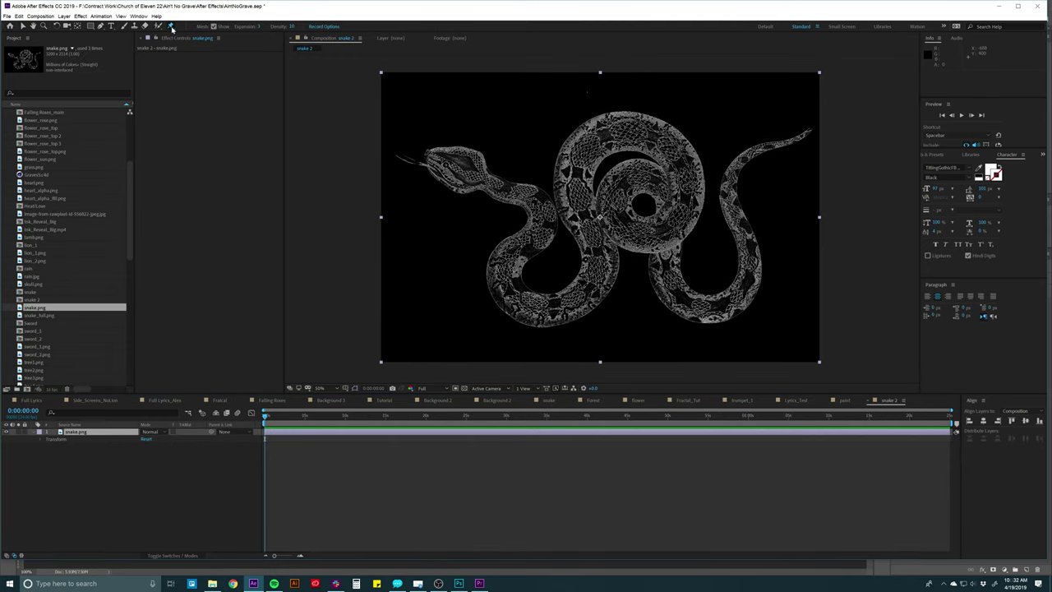
# With the Puppet Position Pin Tool, place a first pin on the snake's neck just behind the head
pyautogui.click(170, 27)
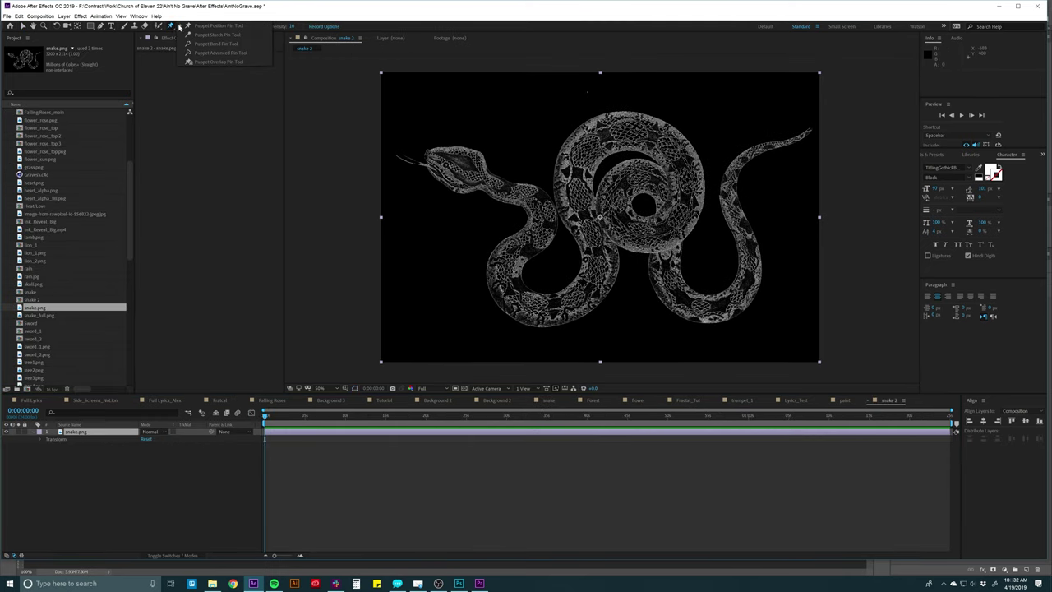
pyautogui.click(184, 26)
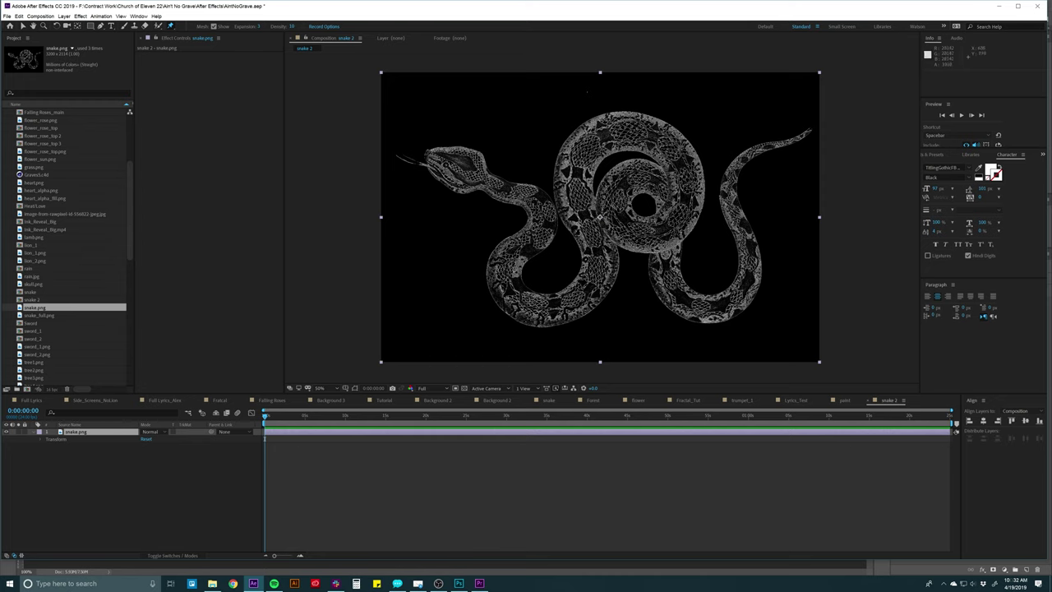
pyautogui.press('.')
pyautogui.press('.')
pyautogui.press('.')
pyautogui.press('.')
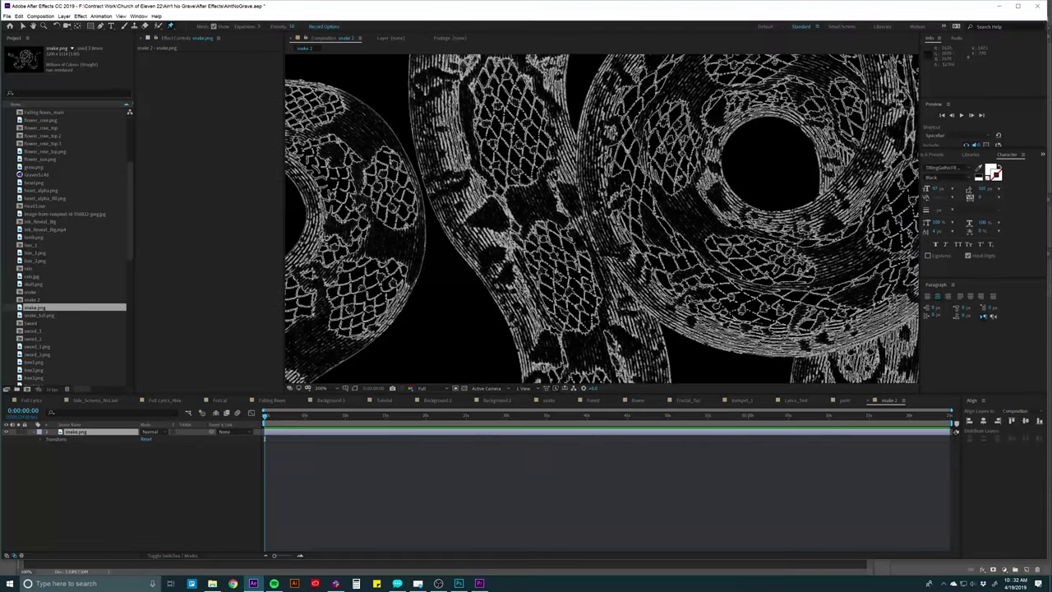
pyautogui.press(',')
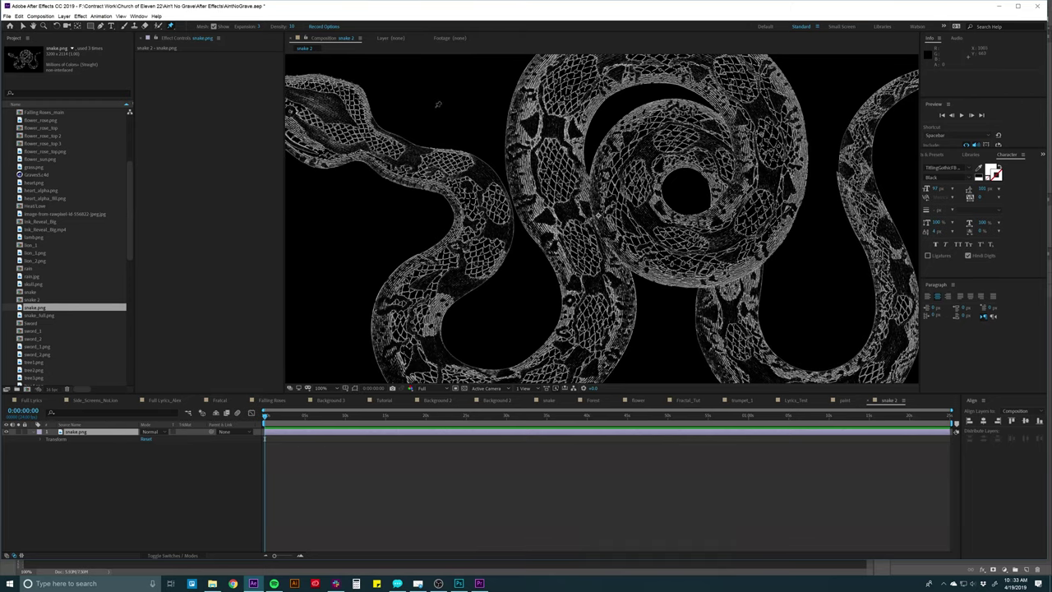
pyautogui.hotkey('shift', '/')
pyautogui.press('/')
pyautogui.click(413, 201)
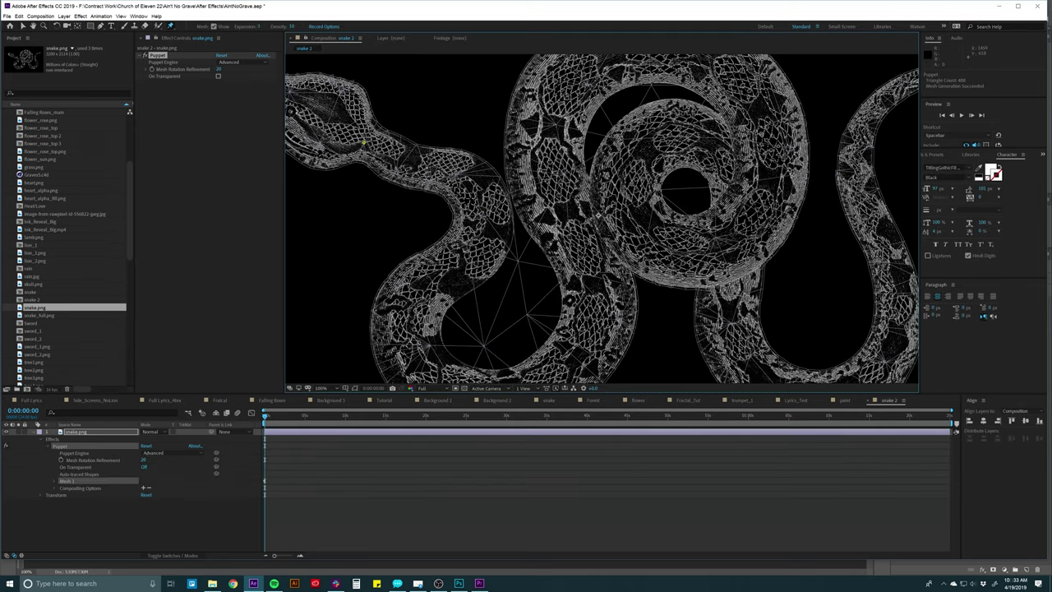
pyautogui.click(363, 143)
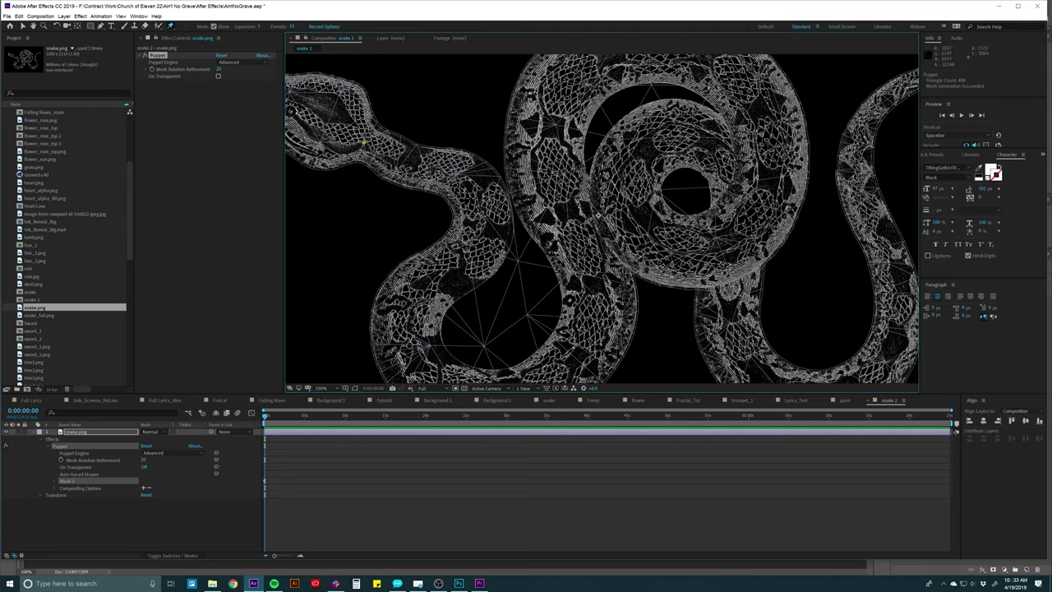
# Place nine more puppet pins along the snake's body, from the first bend through the coil and rear loop to the tail tip
pyautogui.click(481, 202)
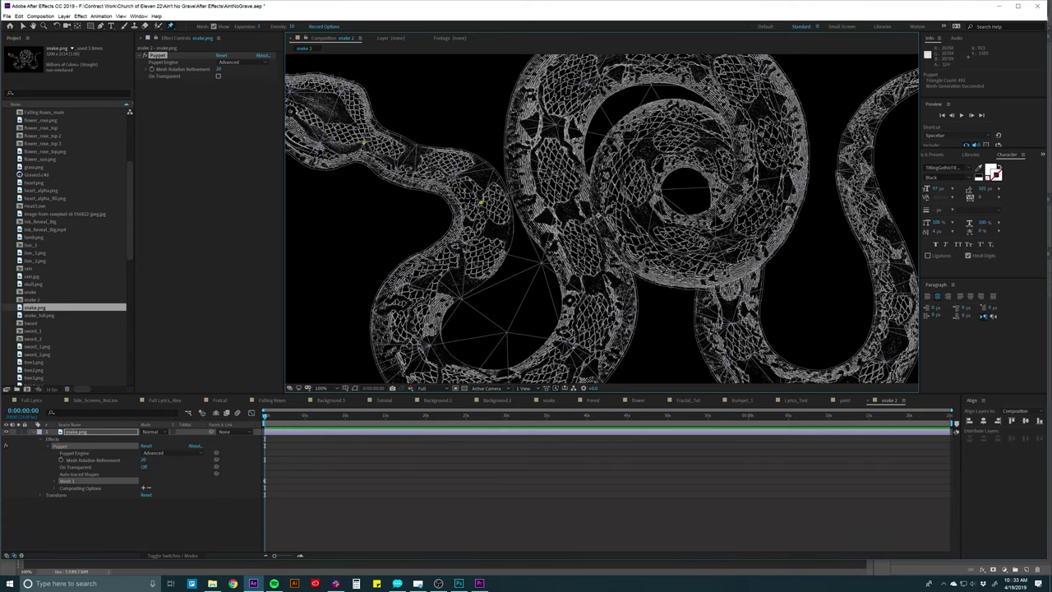
pyautogui.scroll(-2, 432, 366)
pyautogui.click(505, 303)
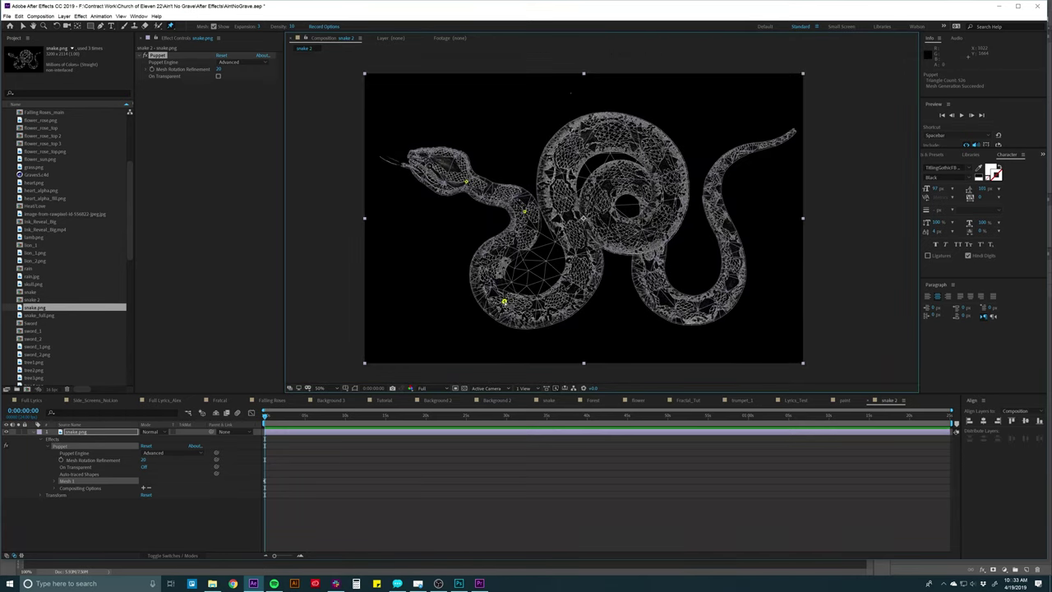
pyautogui.click(583, 256)
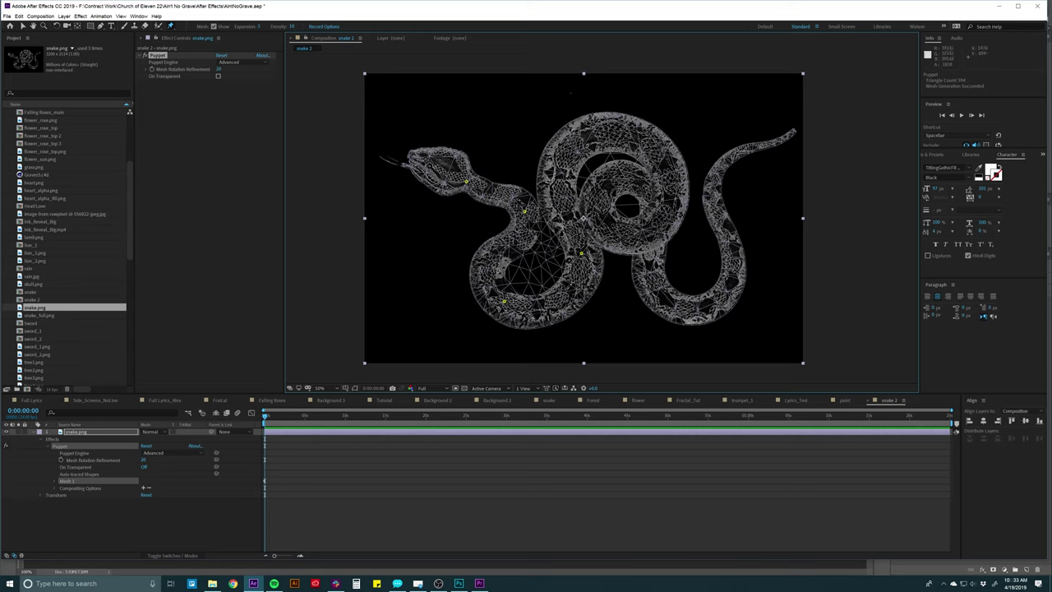
pyautogui.click(585, 139)
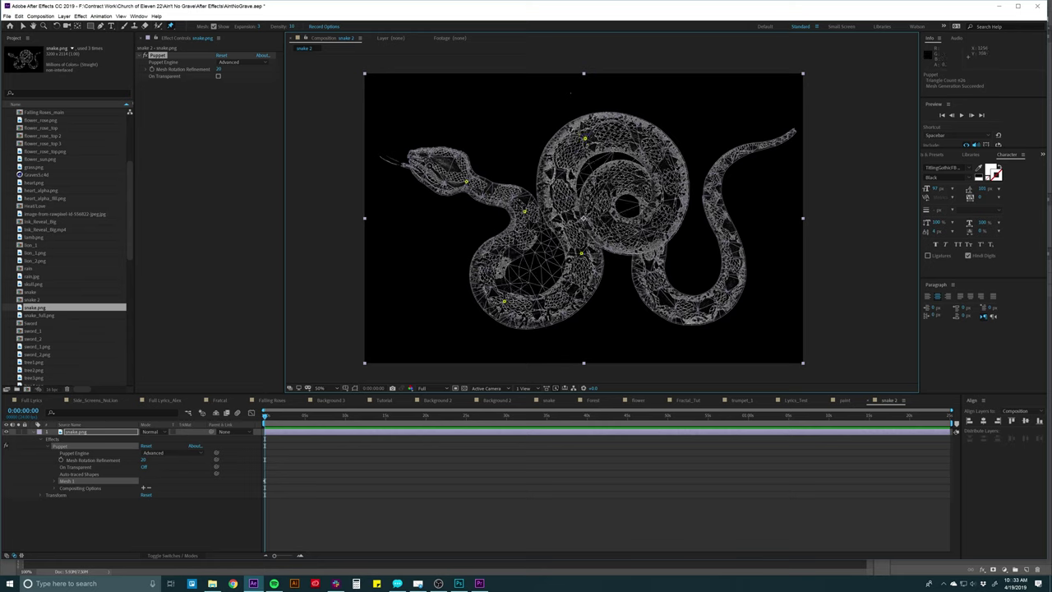
pyautogui.click(664, 167)
pyautogui.click(667, 302)
pyautogui.click(733, 282)
pyautogui.click(714, 185)
pyautogui.click(768, 144)
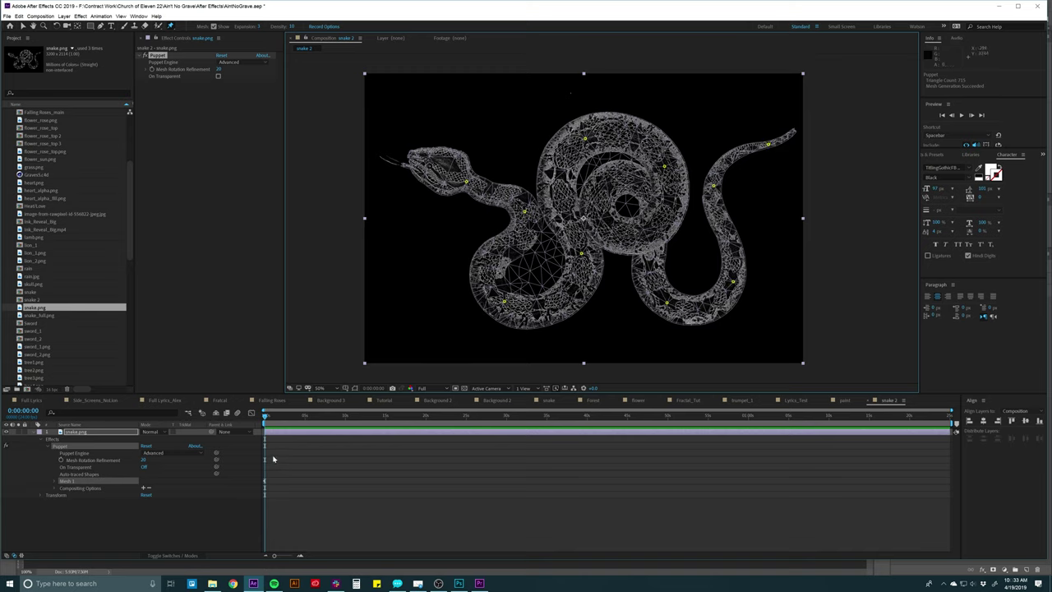
# Reveal the puppet pins' position keyframes and set the current time to 0:00:10:01
pyautogui.press('u')
pyautogui.scroll(-3, 277, 469)
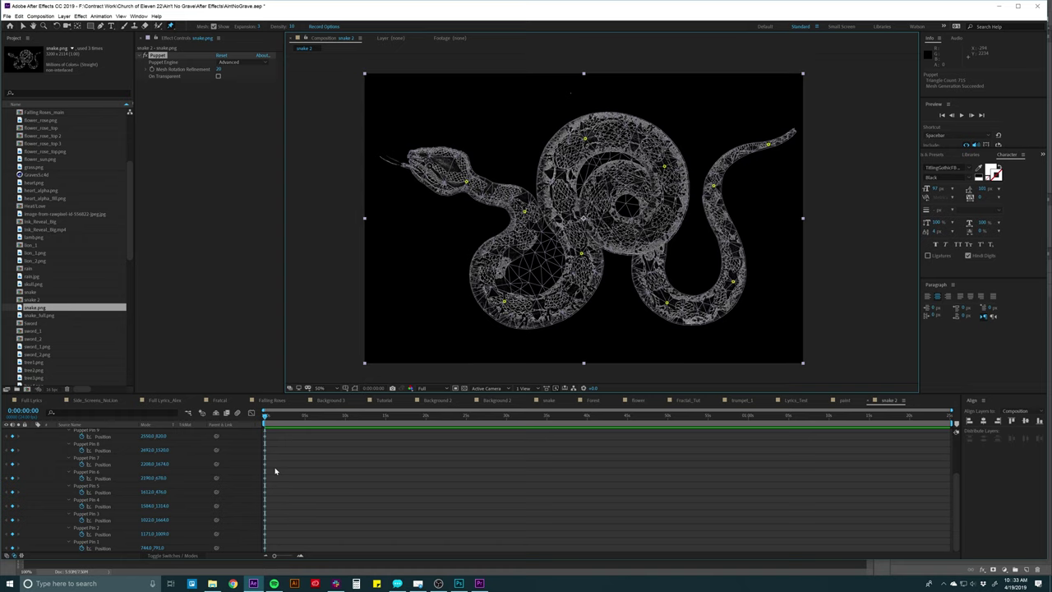
pyautogui.scroll(3, 270, 508)
pyautogui.moveTo(271, 417); pyautogui.dragTo(281, 416)
pyautogui.scroll(-3, 101, 484)
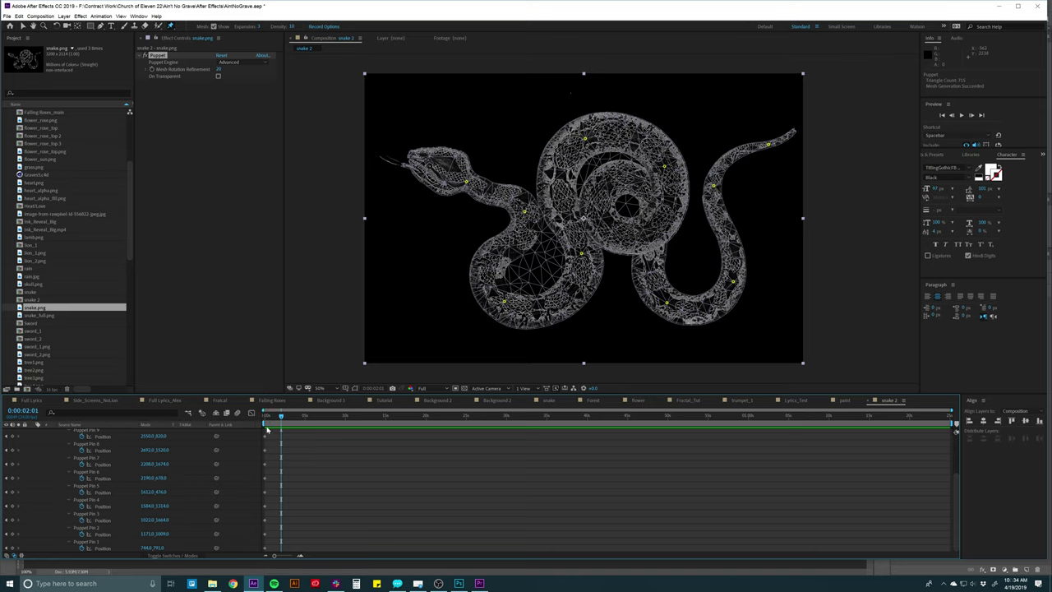
pyautogui.moveTo(271, 418); pyautogui.dragTo(345, 418)
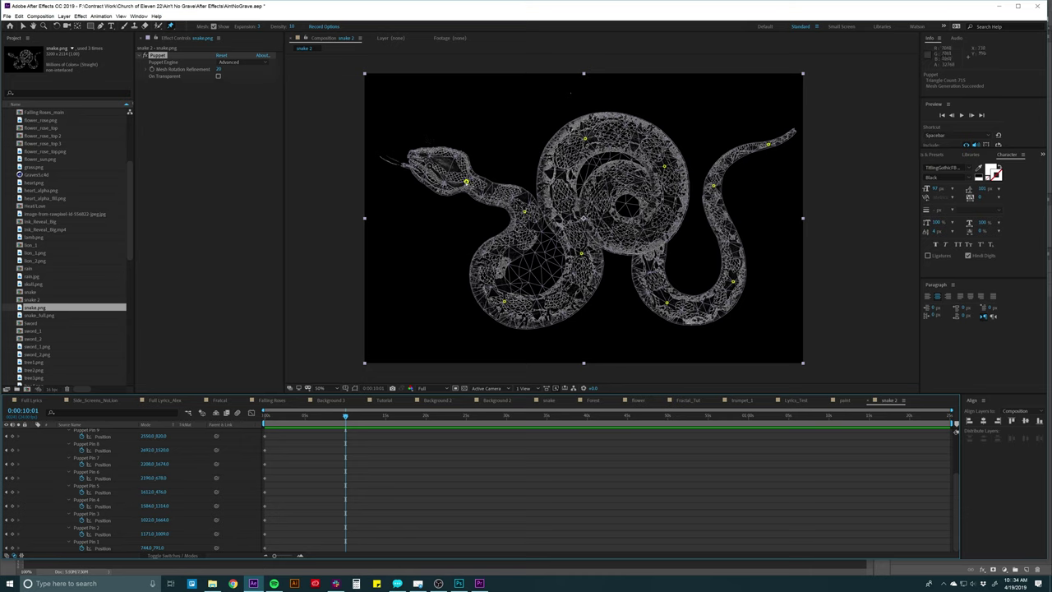
# At 0:00:10:01, shift the six pins from the neck through the coil slightly, spreading the coil outward and pulling the first bend toward the head
pyautogui.moveTo(466, 182)
pyautogui.mouseDown()
pyautogui.moveTo(463, 191)
pyautogui.moveTo(466, 183)
pyautogui.mouseUp()
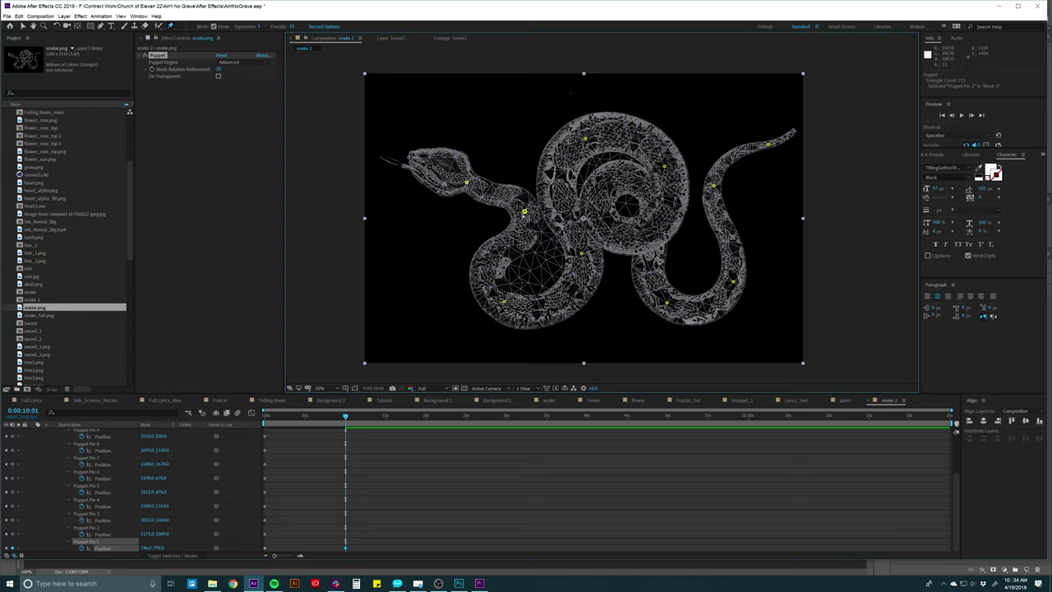
pyautogui.moveTo(524, 213); pyautogui.dragTo(518, 212)
pyautogui.moveTo(504, 303); pyautogui.dragTo(512, 307)
pyautogui.click(582, 254)
pyautogui.moveTo(582, 254); pyautogui.dragTo(587, 251)
pyautogui.moveTo(585, 140); pyautogui.dragTo(581, 134)
pyautogui.moveTo(664, 168); pyautogui.dragTo(669, 164)
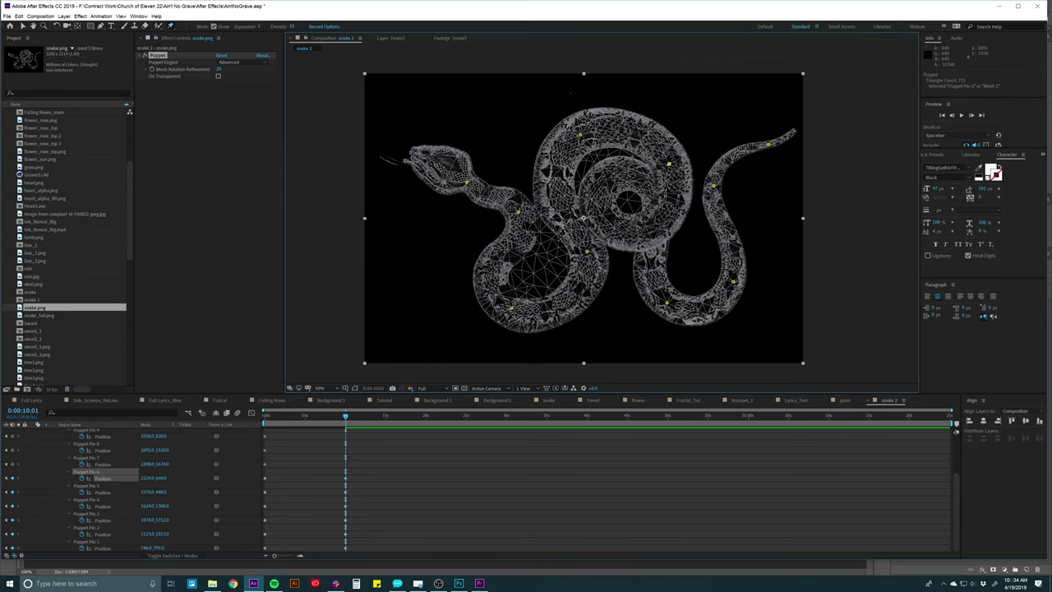
# Shift the rear loop's pins slightly toward the head, lower the tail-tip pin, and preview the snake's motion through 0:00:05:00
pyautogui.moveTo(666, 303); pyautogui.dragTo(661, 306)
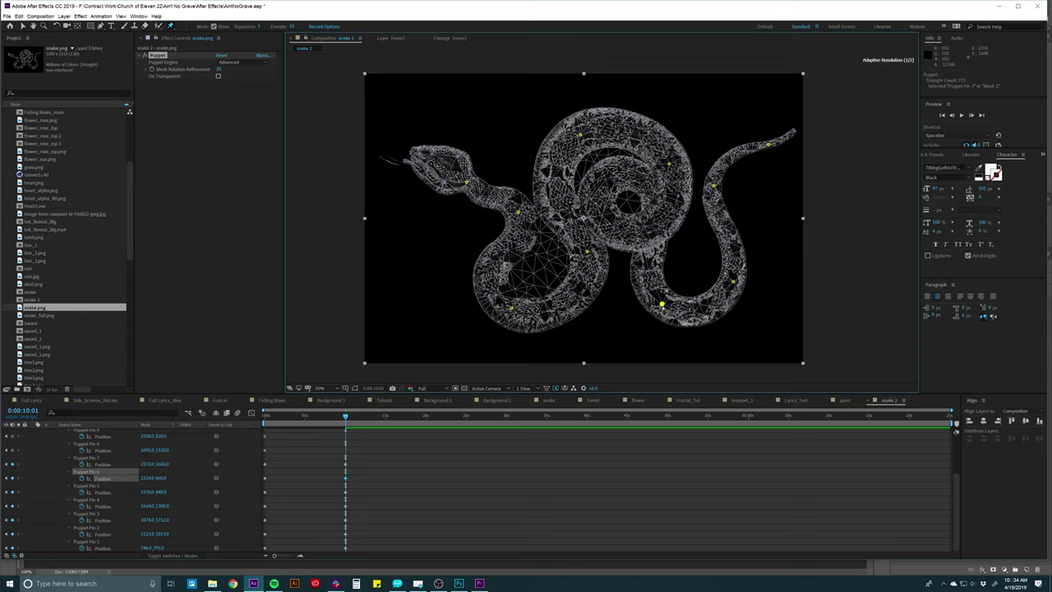
pyautogui.moveTo(733, 281); pyautogui.dragTo(724, 277)
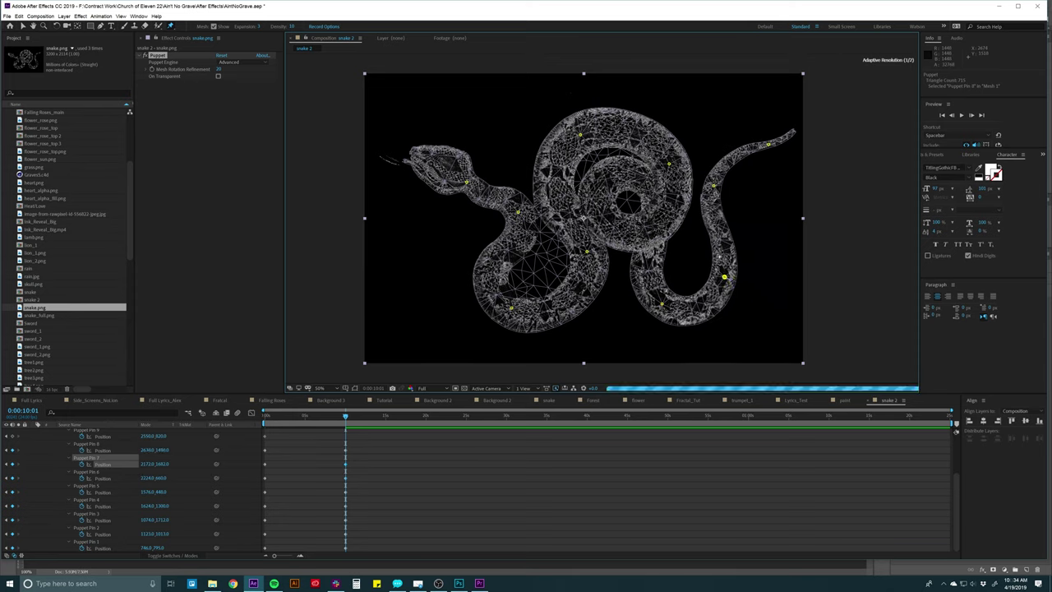
pyautogui.moveTo(714, 187); pyautogui.dragTo(711, 190)
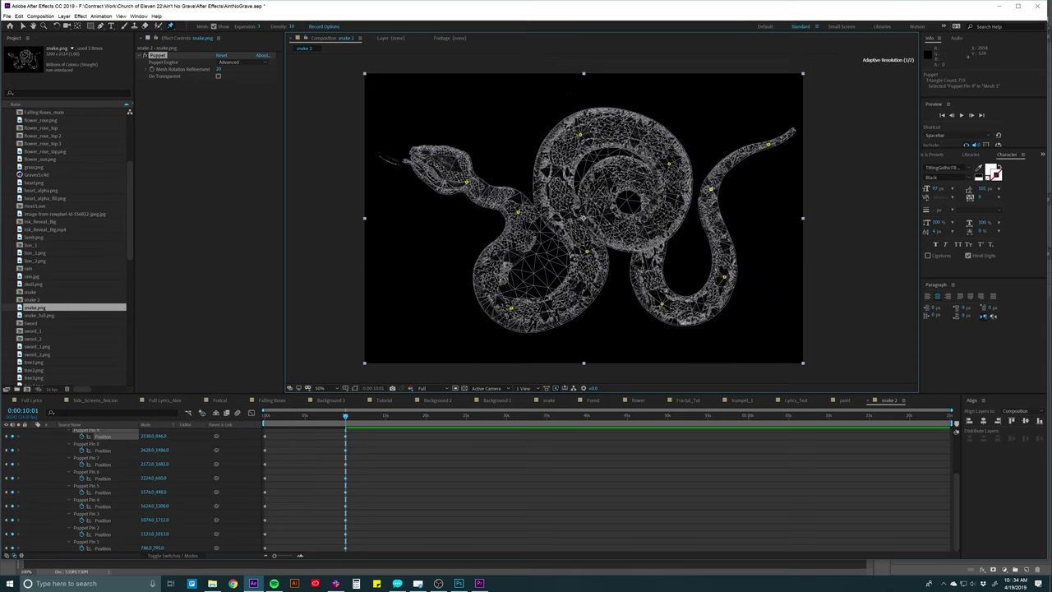
pyautogui.moveTo(768, 145); pyautogui.dragTo(771, 164)
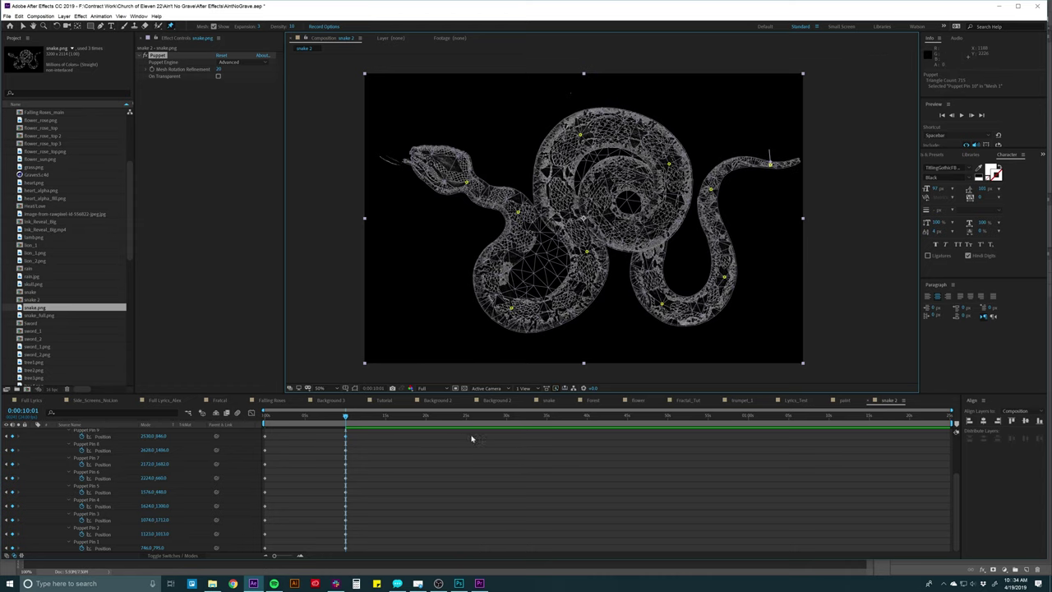
pyautogui.press('space')
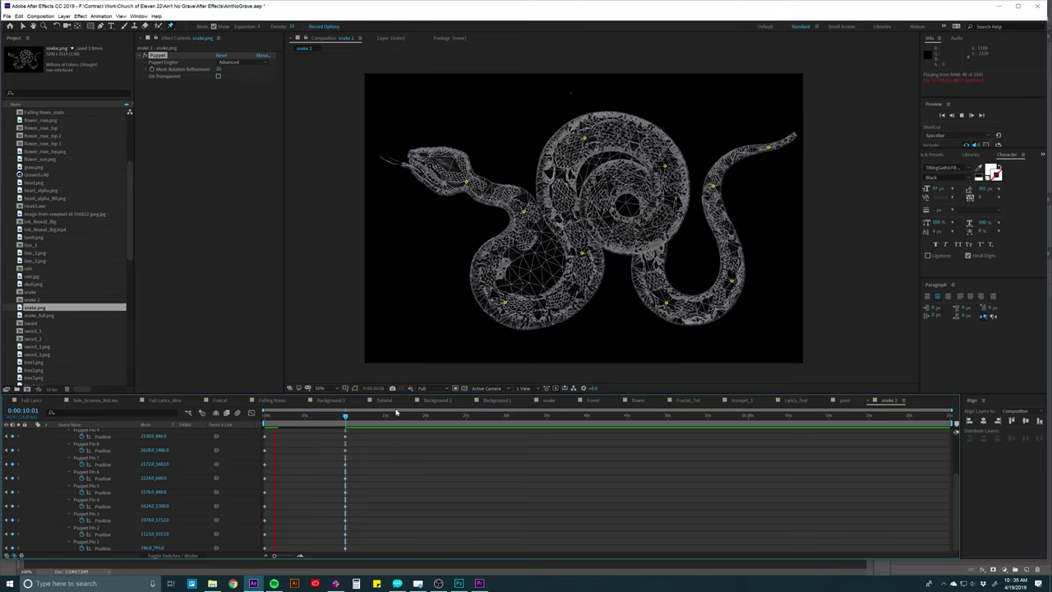
pyautogui.moveTo(312, 410)
pyautogui.mouseDown()
pyautogui.moveTo(287, 418)
pyautogui.moveTo(327, 418)
pyautogui.moveTo(274, 422)
pyautogui.moveTo(321, 418)
pyautogui.moveTo(305, 418)
pyautogui.mouseUp()
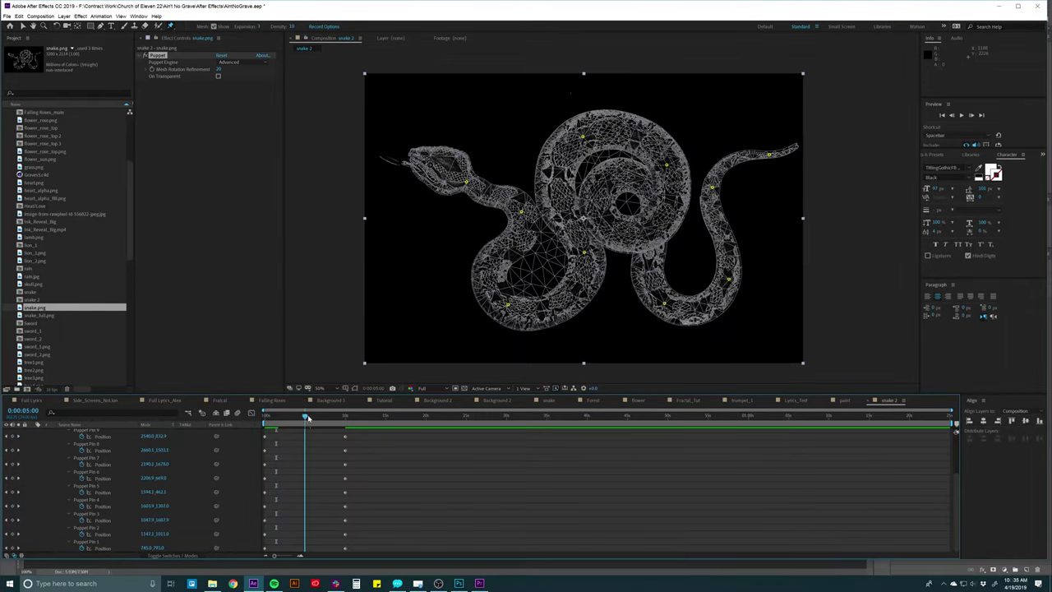
# Return to the Side_Screens_NoLion composition and show the snake lyric scene at 0:01:26:22
pyautogui.click(95, 400)
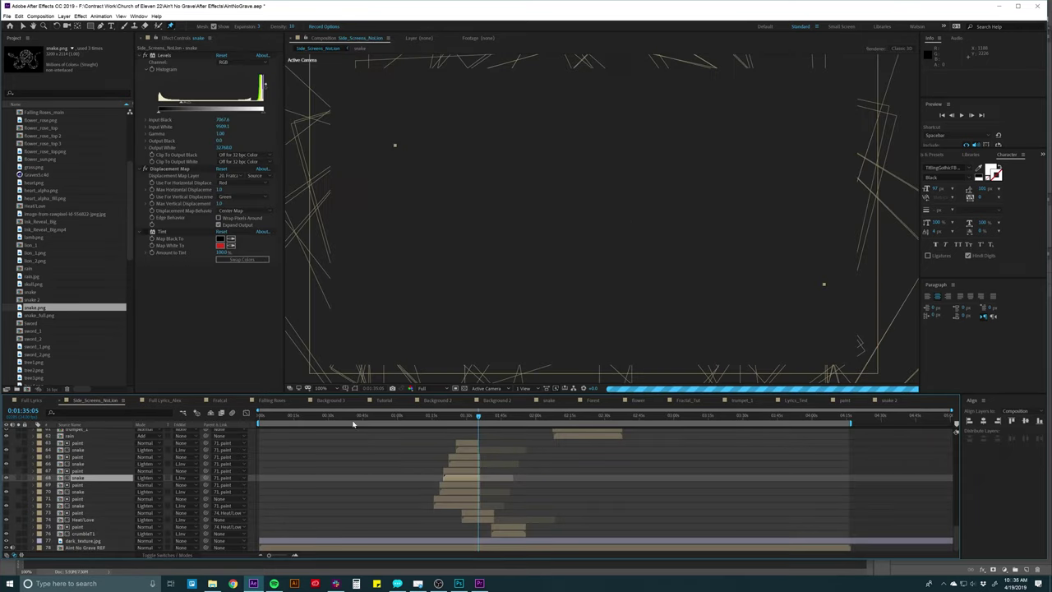
pyautogui.click(466, 419)
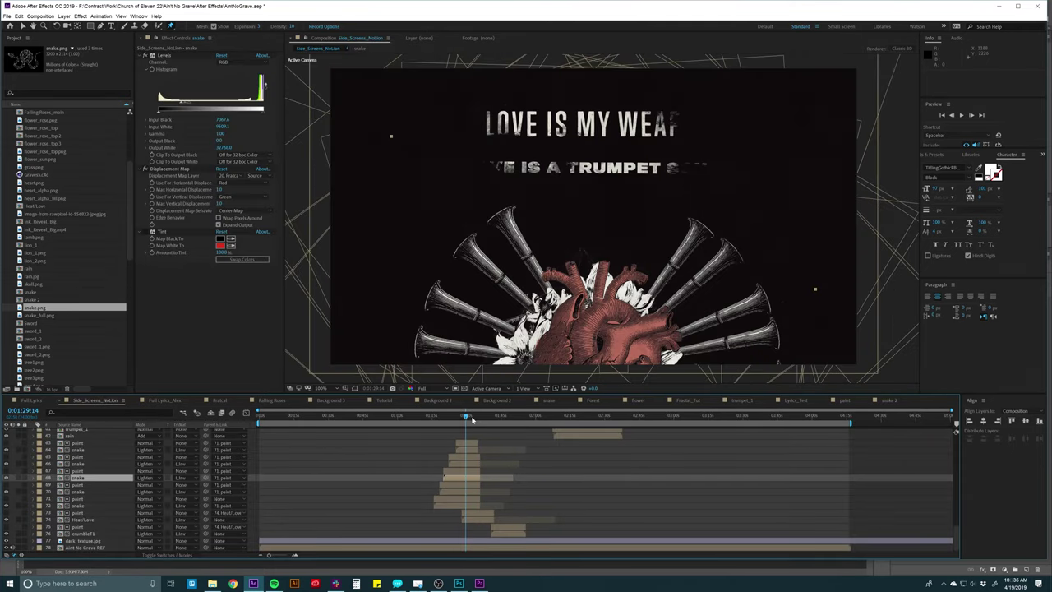
pyautogui.moveTo(472, 419)
pyautogui.mouseDown()
pyautogui.moveTo(450, 419)
pyautogui.moveTo(460, 419)
pyautogui.mouseUp()
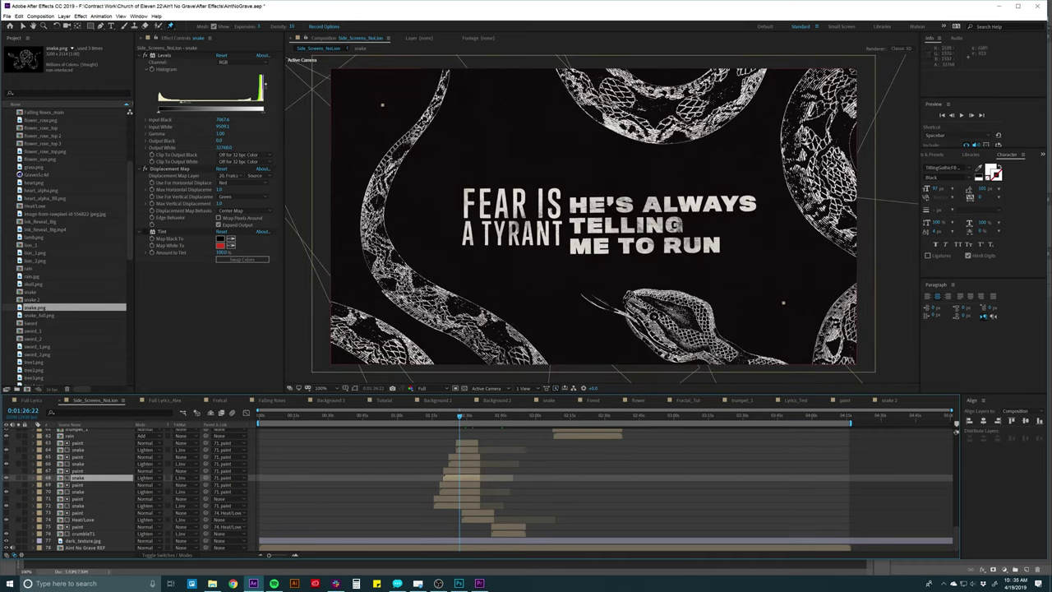
# Inspect the snake and paint layers of the "Fear is a tyrant" scene and how the artwork extends beyond the frame
pyautogui.click(464, 454)
pyautogui.click(464, 470)
pyautogui.click(464, 491)
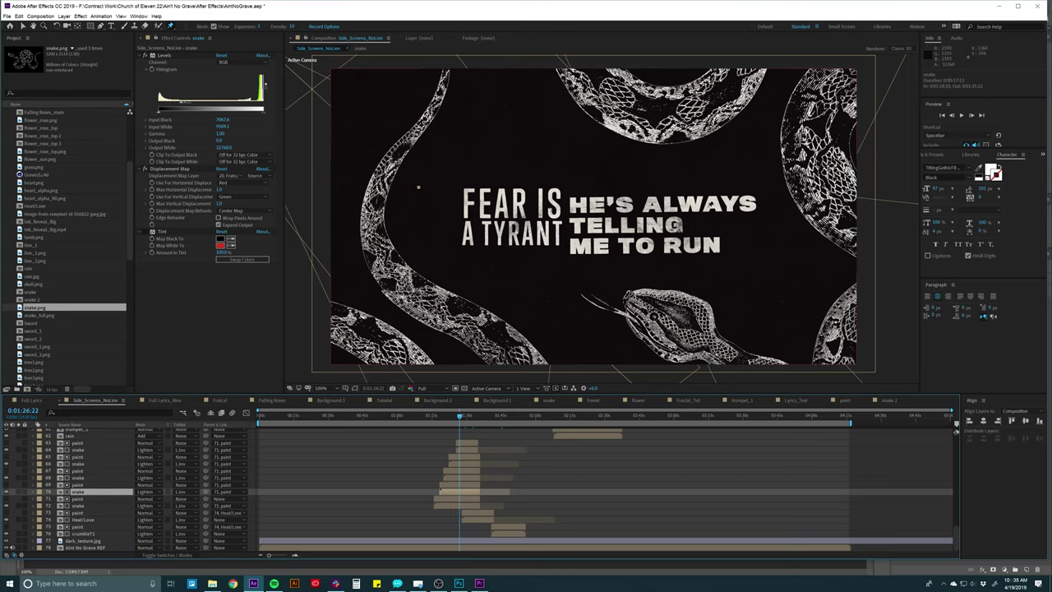
pyautogui.press(',')
pyautogui.press(',')
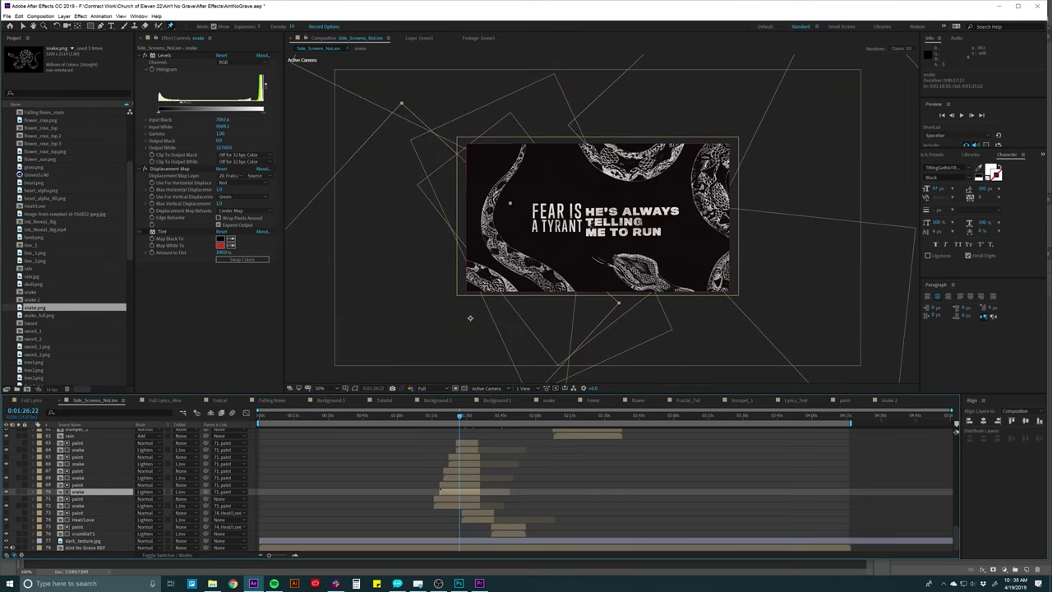
pyautogui.press('.')
pyautogui.press('.')
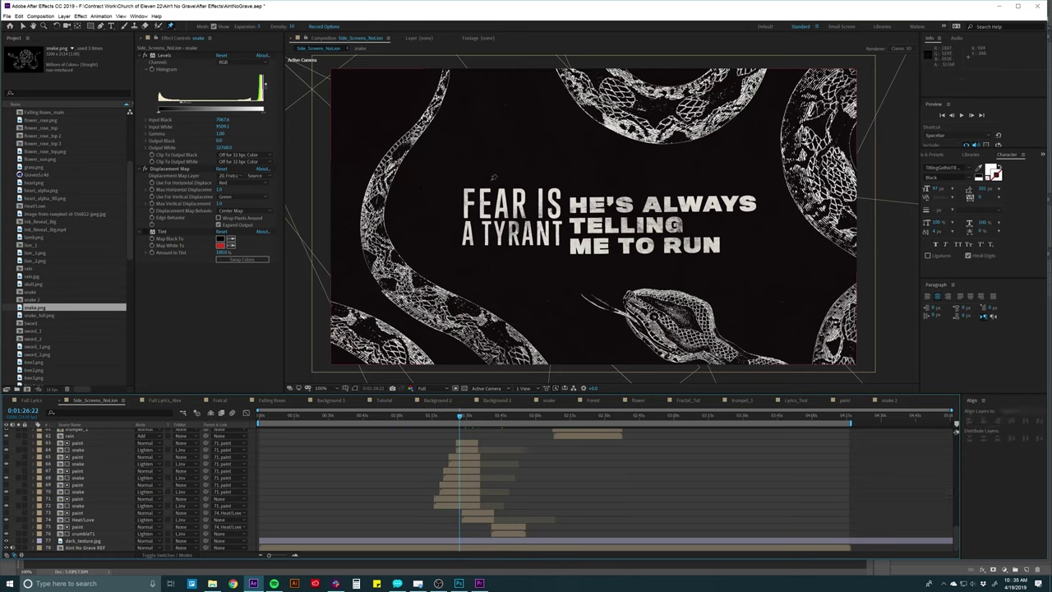
# Review the heart, graveyard and snake scenes along the timeline, ending on the rose scene at 0:02:00:07
pyautogui.click(465, 416)
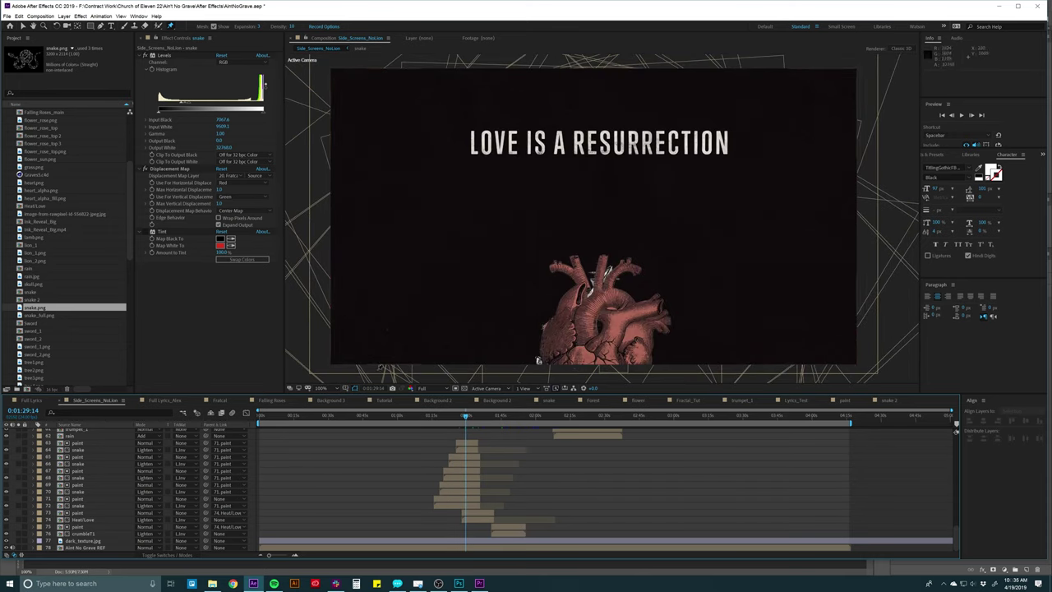
pyautogui.click(609, 415)
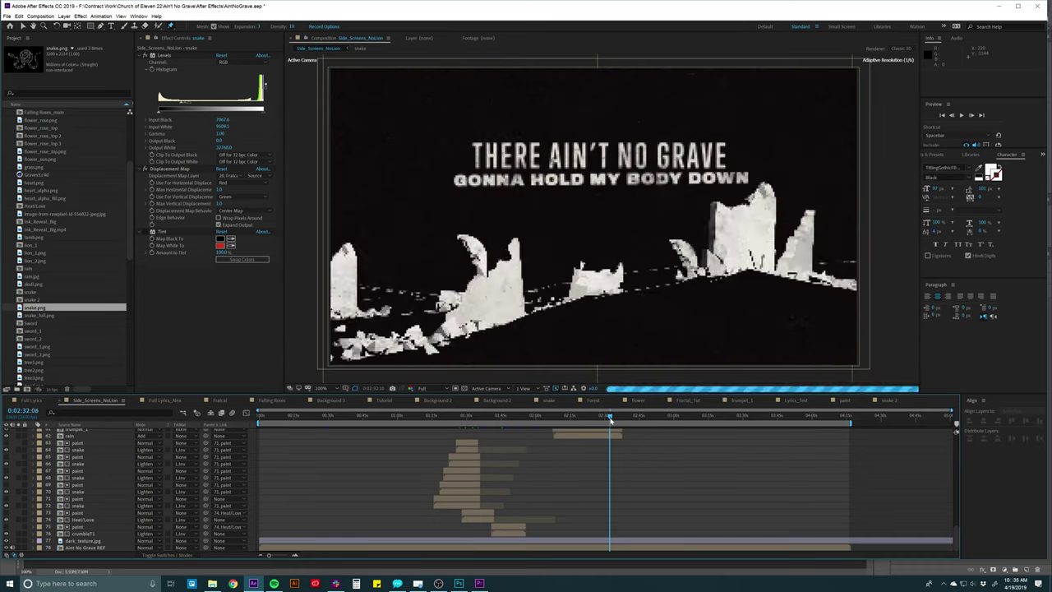
pyautogui.click(553, 419)
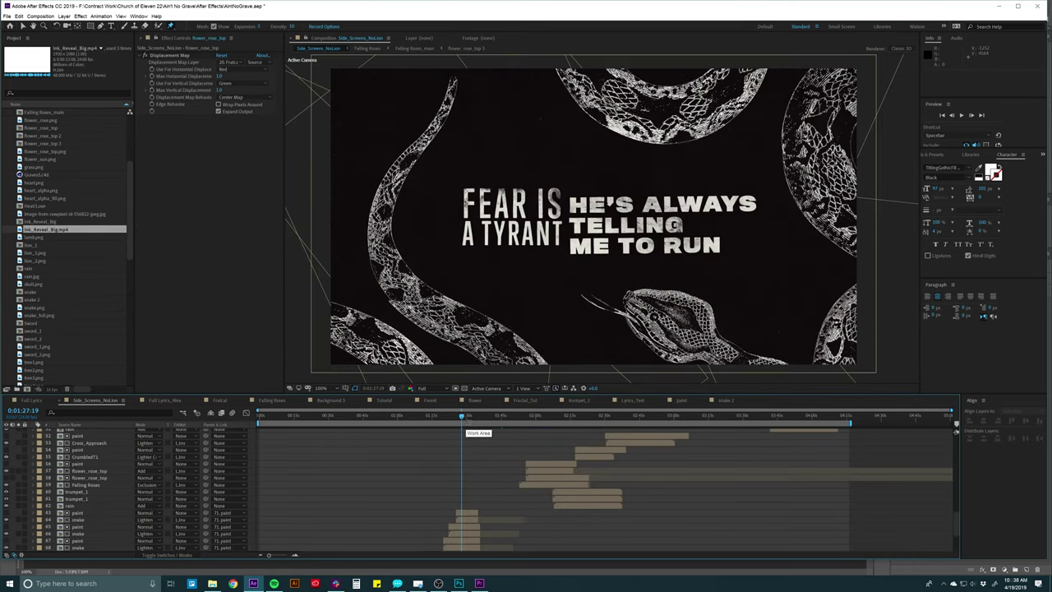
pyautogui.click(535, 416)
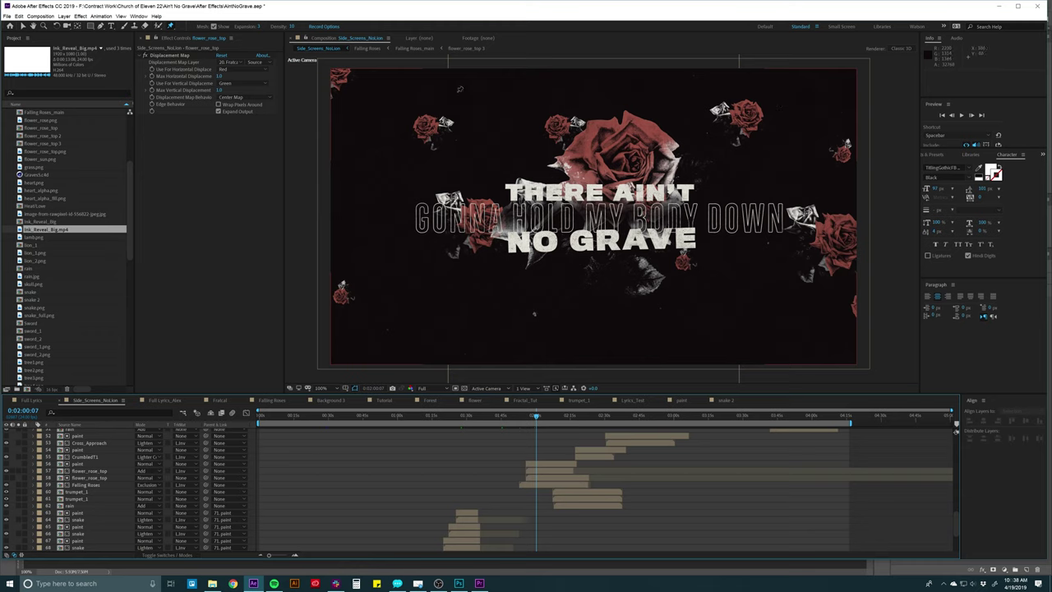
# Open the Falling Roses composition and its nested Falling Roses_main composition
pyautogui.click(86, 485)
pyautogui.doubleClick(86, 485)
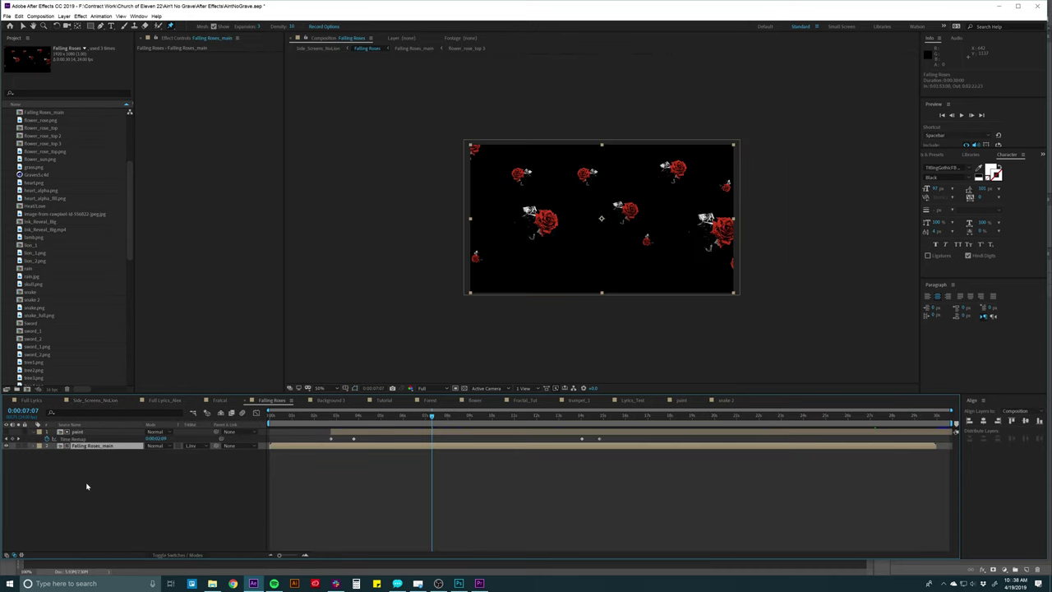
pyautogui.click(333, 469)
pyautogui.click(96, 446)
pyautogui.doubleClick(95, 447)
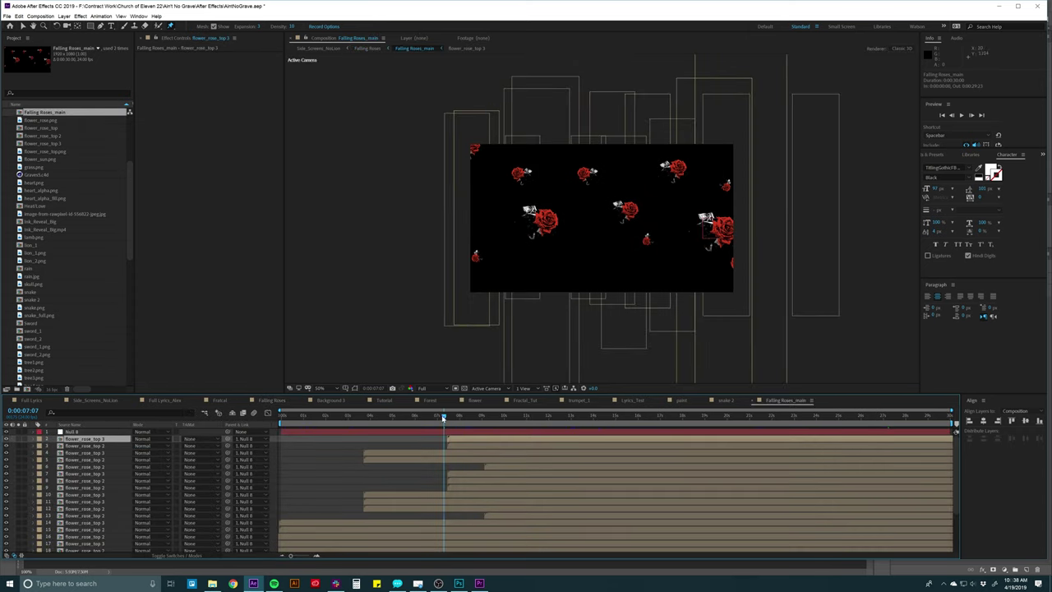
# Preview the falling roses in Falling Roses_main and inspect one of its flower_rose_top 2 layers
pyautogui.moveTo(444, 416); pyautogui.dragTo(403, 416)
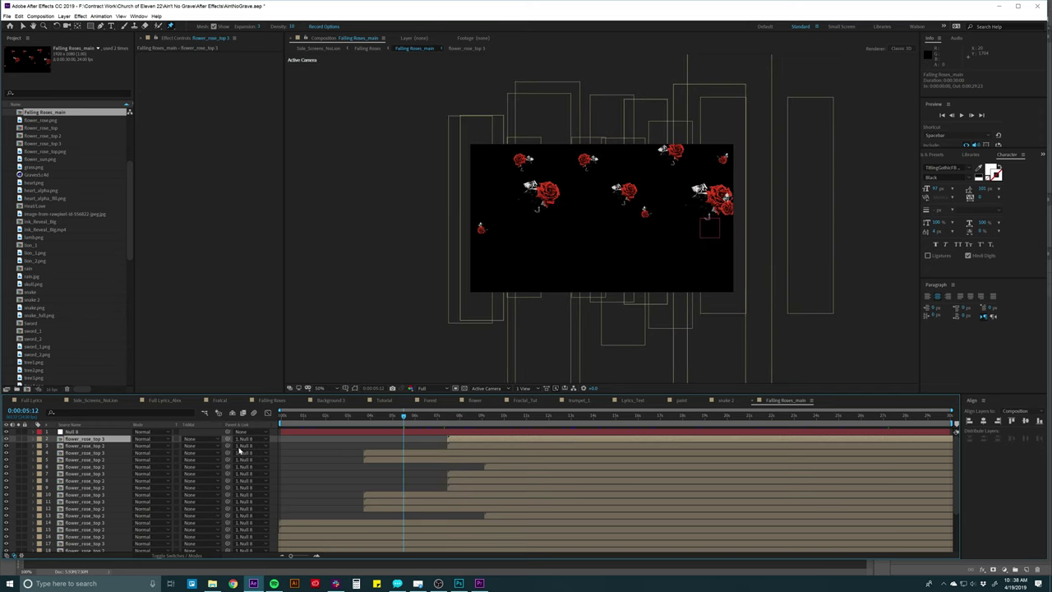
pyautogui.click(403, 460)
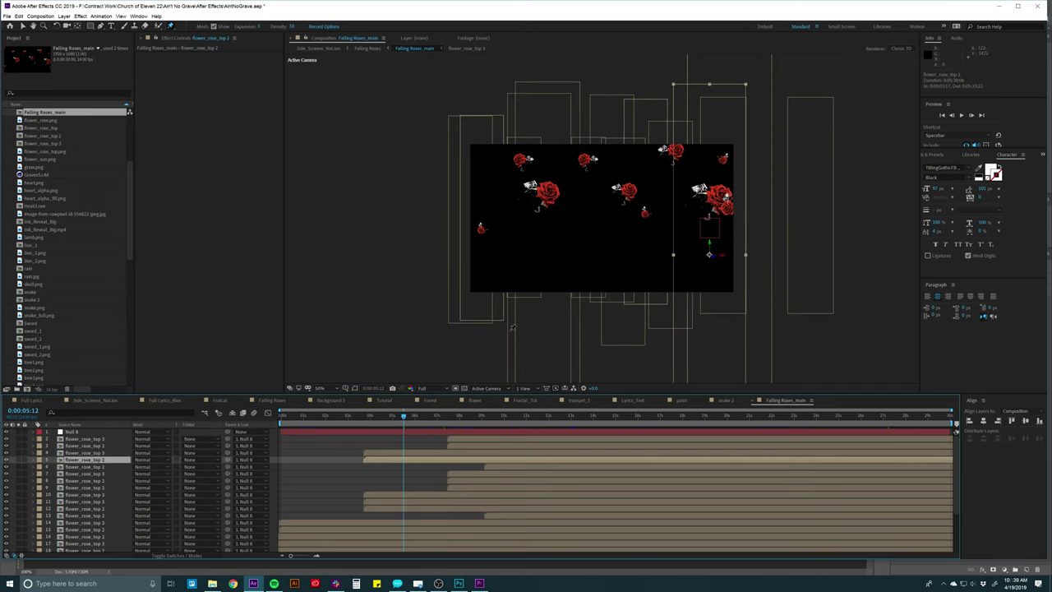
pyautogui.moveTo(404, 416); pyautogui.dragTo(470, 411)
pyautogui.press('space')
pyautogui.press('space')
# Open the flower_rose_top 2 composition, preview its falling rose up to 0:00:13:11, and return to Falling Roses_main
pyautogui.doubleClick(449, 460)
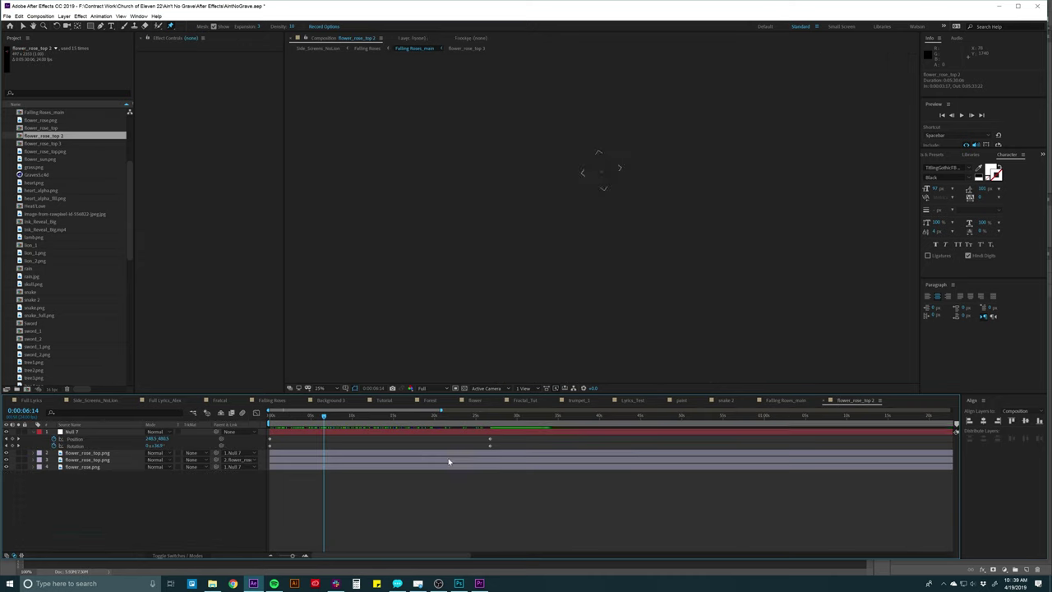
pyautogui.moveTo(324, 415)
pyautogui.mouseDown()
pyautogui.moveTo(272, 415)
pyautogui.moveTo(447, 403)
pyautogui.moveTo(324, 407)
pyautogui.moveTo(420, 405)
pyautogui.moveTo(388, 406)
pyautogui.mouseUp()
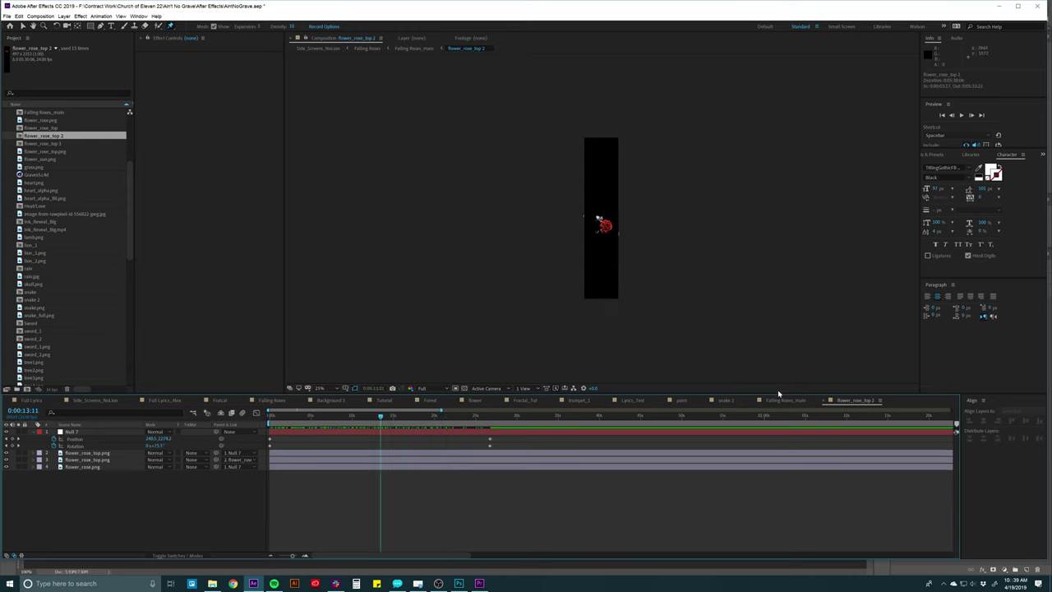
pyautogui.click(785, 400)
# Review how the staggered rose layers and their parent null move in Falling Roses_main, ending at 0:00:12:18
pyautogui.moveTo(408, 422); pyautogui.dragTo(378, 421)
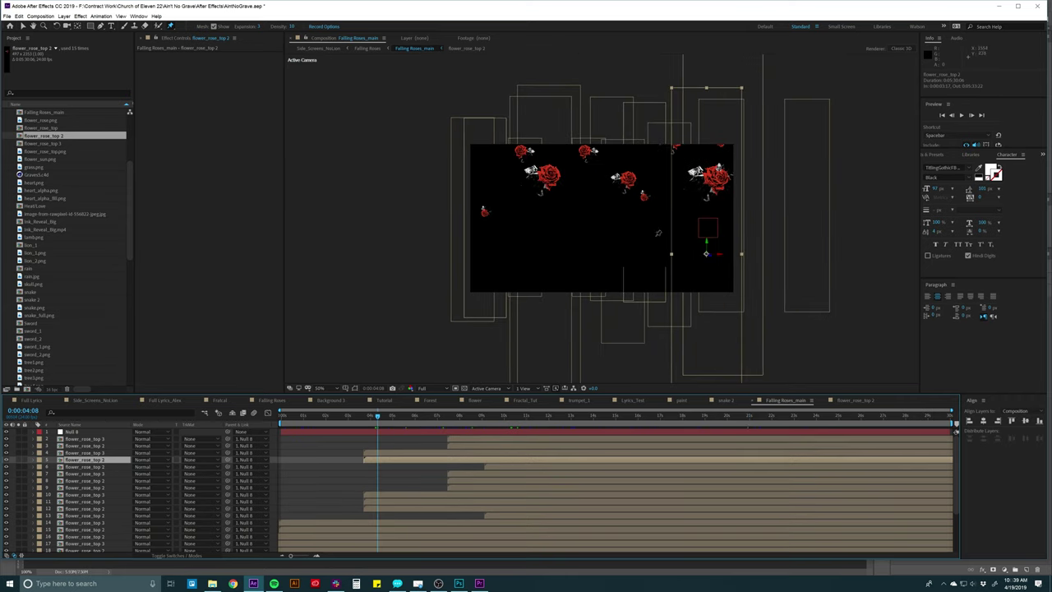
pyautogui.moveTo(378, 417); pyautogui.dragTo(559, 411)
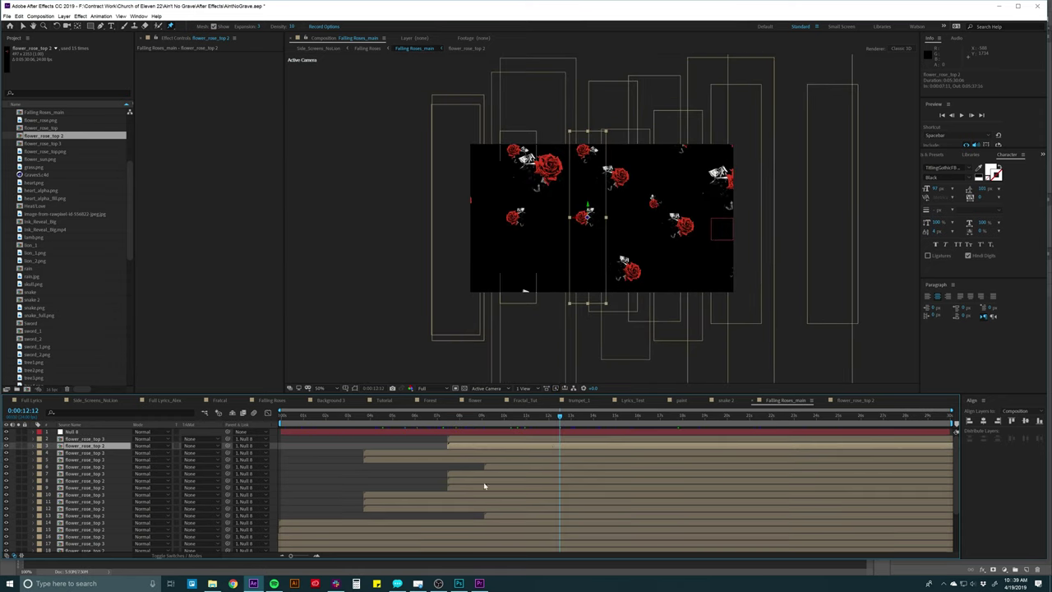
pyautogui.click(74, 432)
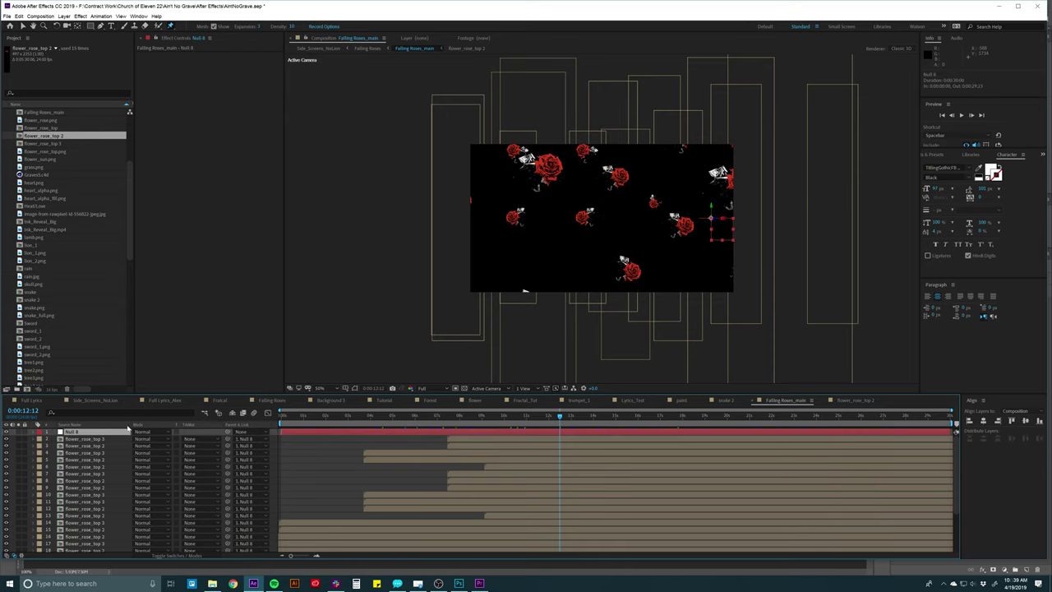
pyautogui.moveTo(482, 415); pyautogui.dragTo(431, 426)
pyautogui.click(548, 461)
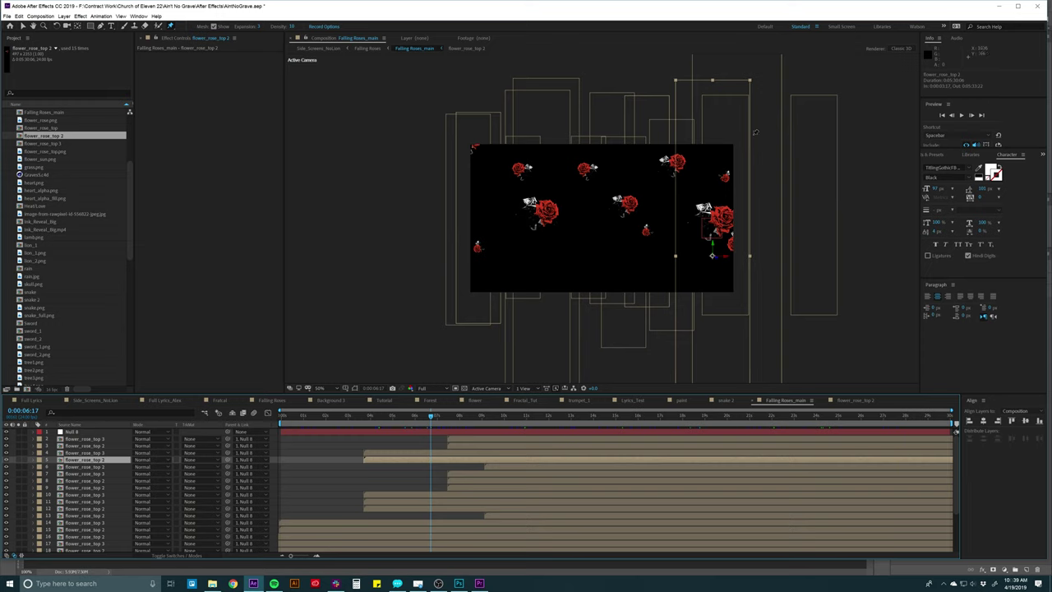
pyautogui.moveTo(473, 415); pyautogui.dragTo(565, 415)
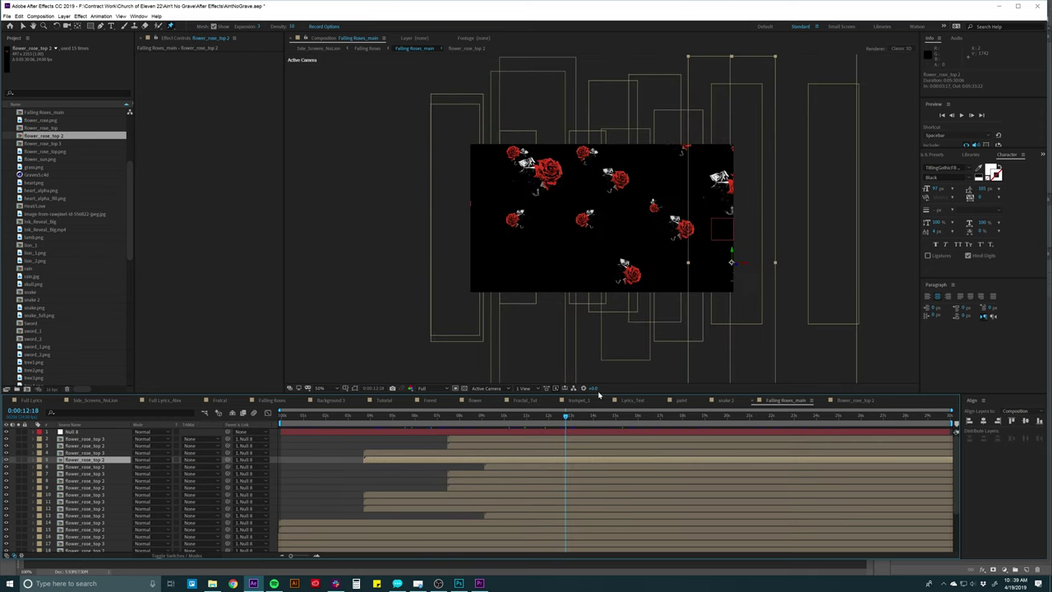
# Return to Side_Screens_NoLion, select the large rose layer, and show the rose lyric scene at 0:01:59:18
pyautogui.click(83, 400)
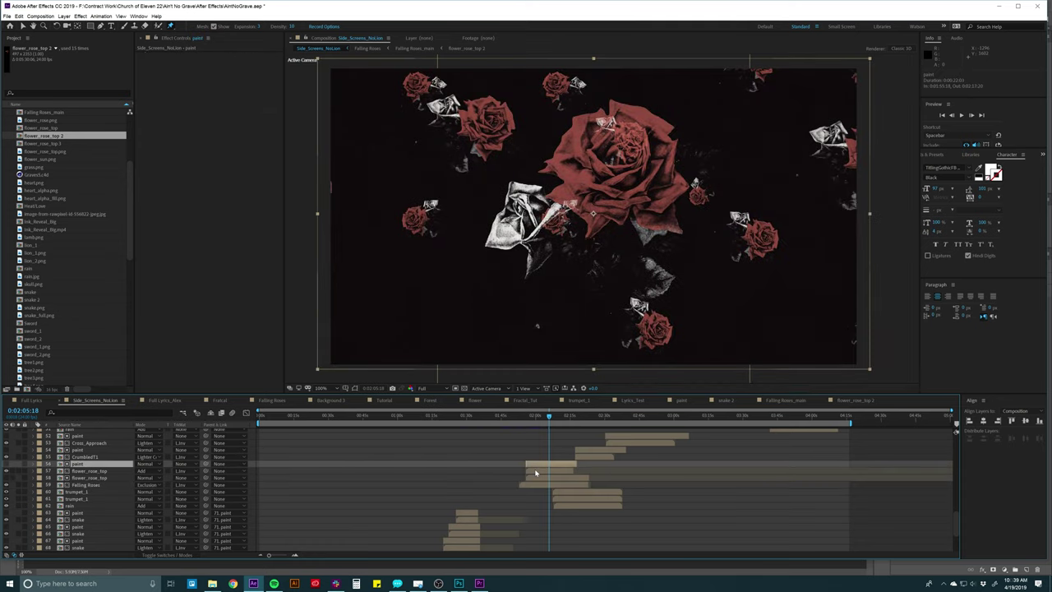
pyautogui.click(536, 473)
pyautogui.click(535, 415)
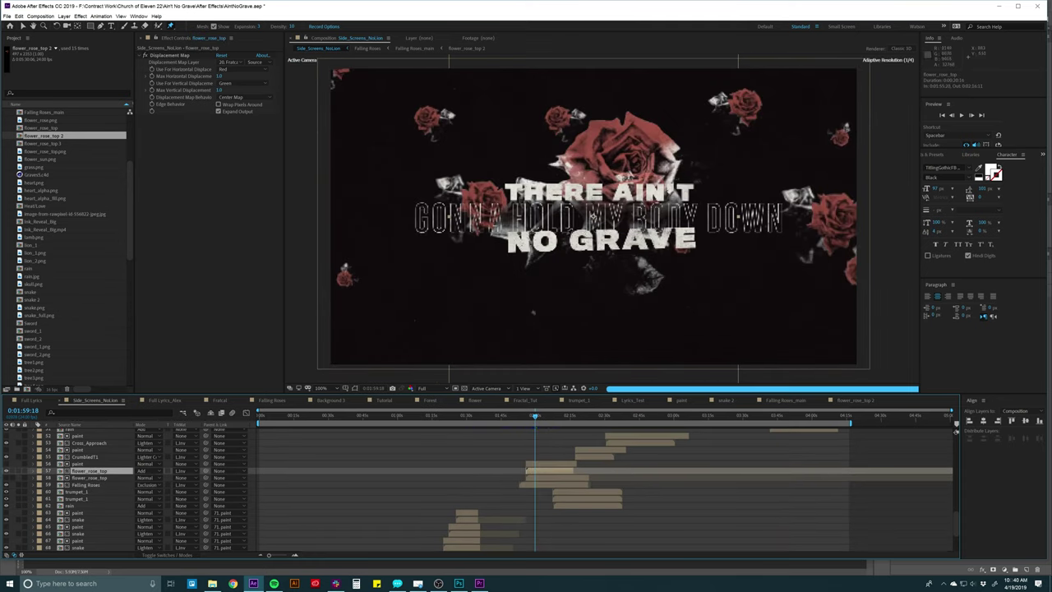
# Open the flower_rose_top composition and inspect its plain and tinted rose layers around 0:00:04:01
pyautogui.doubleClick(89, 473)
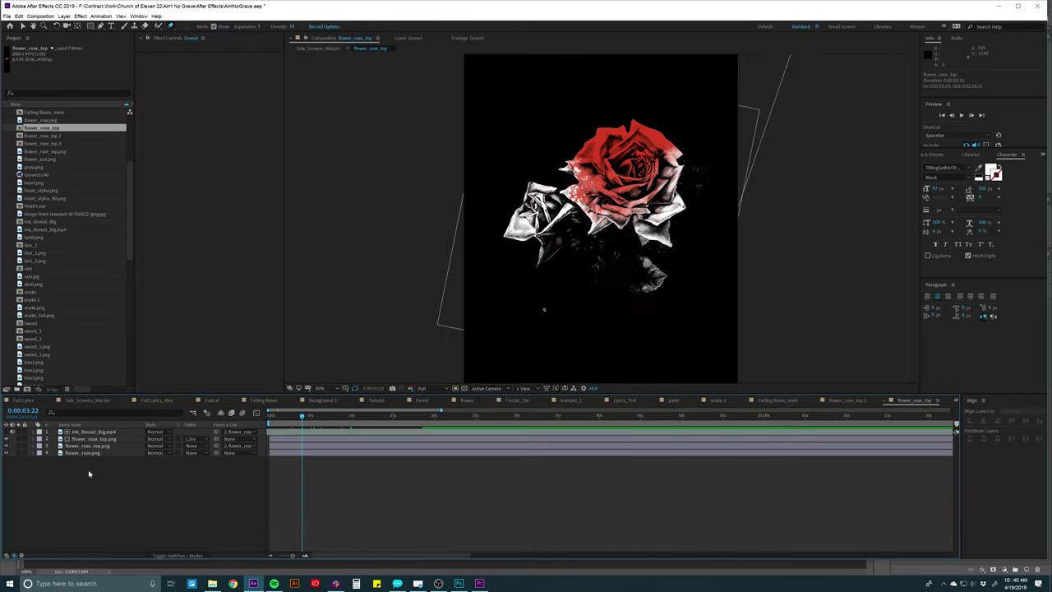
pyautogui.click(90, 455)
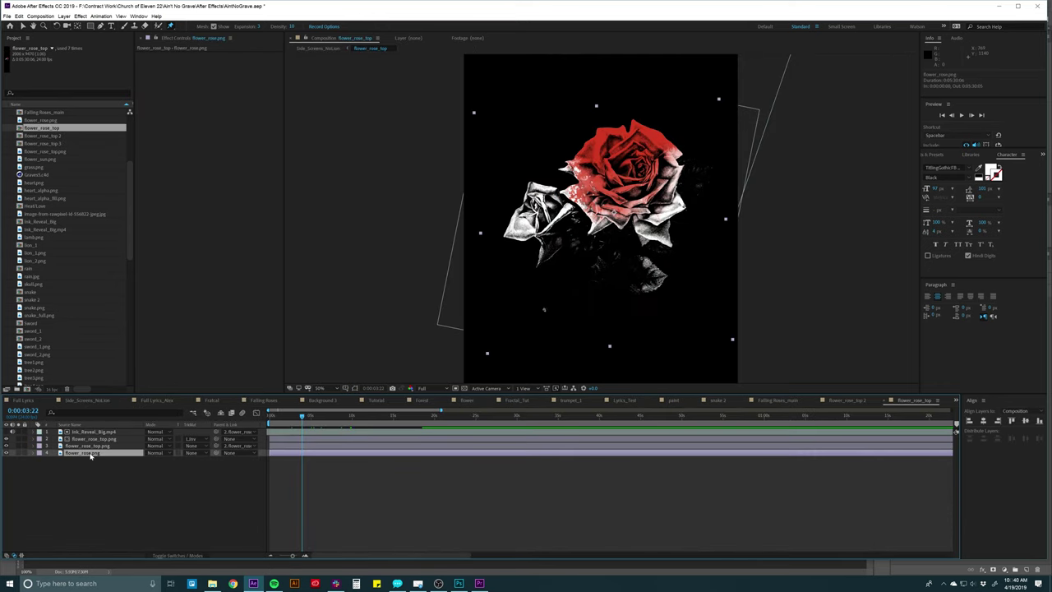
pyautogui.click(297, 413)
pyautogui.click(295, 445)
pyautogui.click(295, 440)
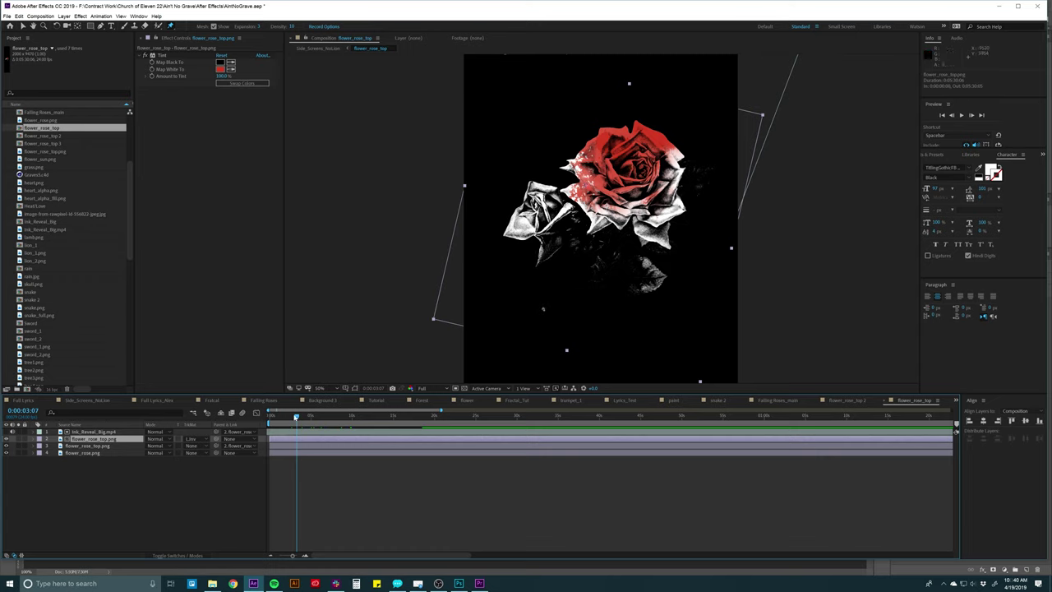
pyautogui.moveTo(296, 422); pyautogui.dragTo(303, 418)
# Add an unmatted Ink_Reveal_Big.mp4 layer above the rose layers, preview it at 0:00:06:20, and delete it
pyautogui.click(31, 231)
pyautogui.click(104, 431)
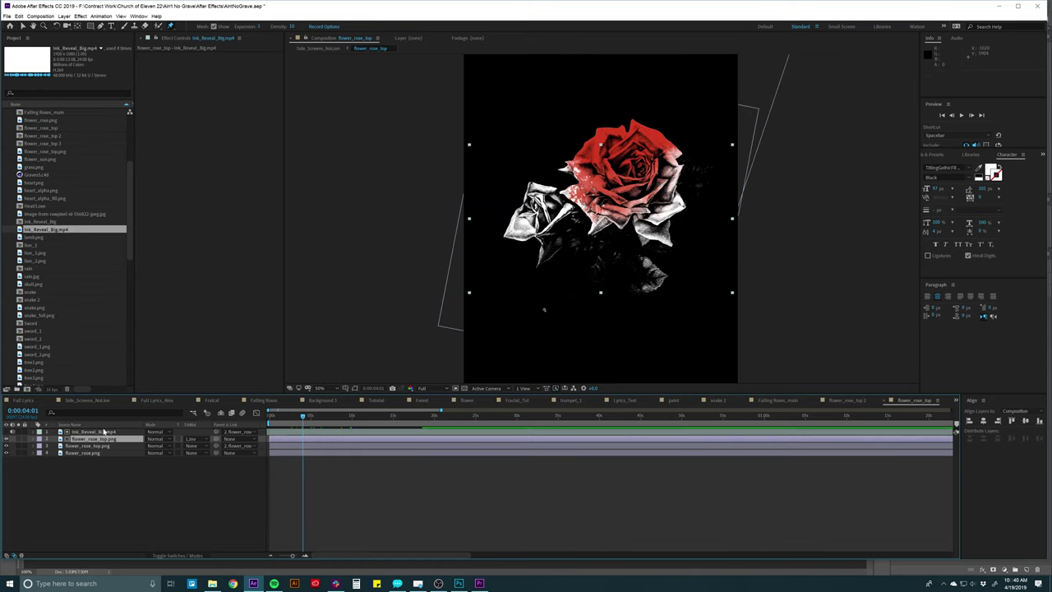
pyautogui.hotkey('ctrl', 'd')
pyautogui.moveTo(309, 418)
pyautogui.mouseDown()
pyautogui.moveTo(321, 417)
pyautogui.moveTo(277, 418)
pyautogui.moveTo(331, 411)
pyautogui.moveTo(268, 411)
pyautogui.moveTo(327, 409)
pyautogui.mouseUp()
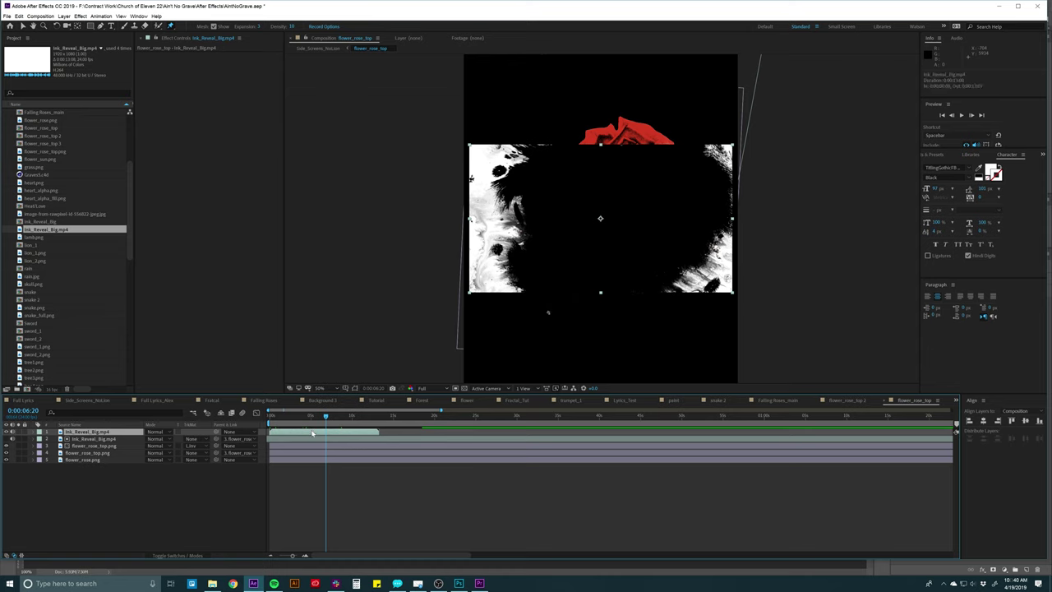
pyautogui.press('Delete')
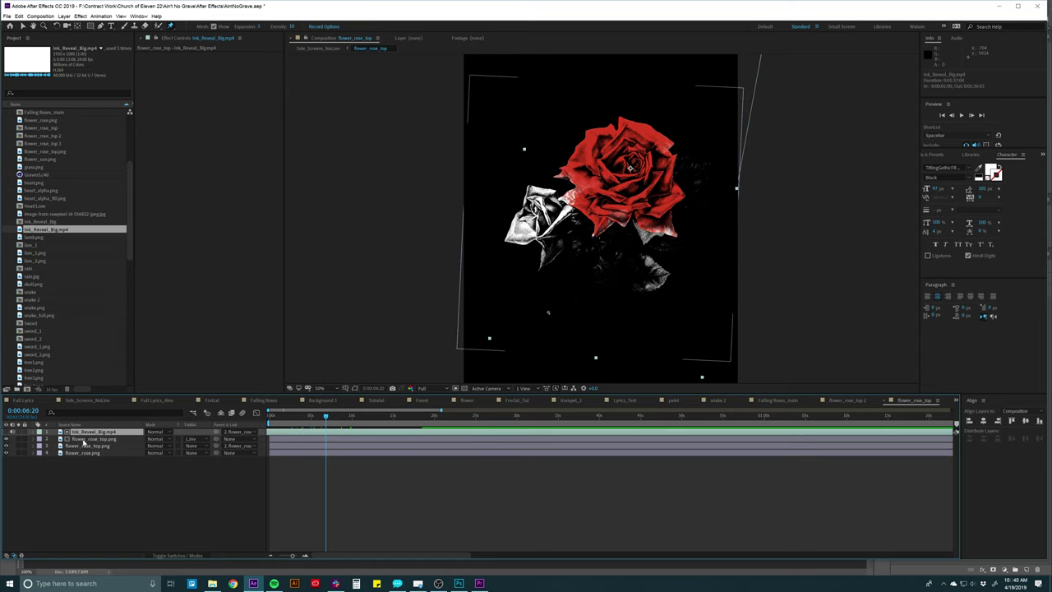
# Hide the tinted rose layer and check its Tint effect's Map White To colour without changing it
pyautogui.click(85, 441)
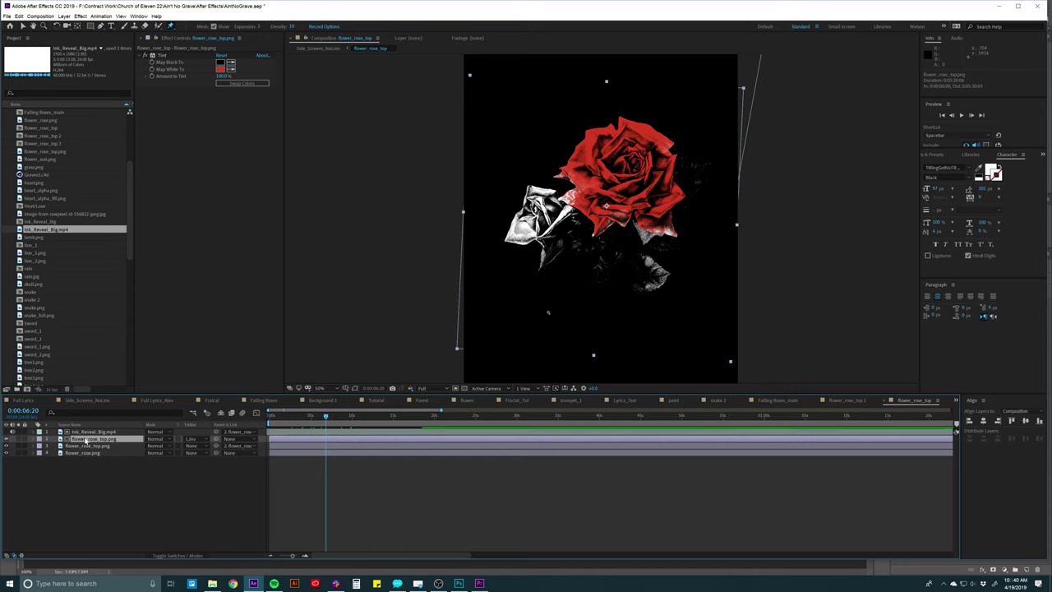
pyautogui.click(7, 439)
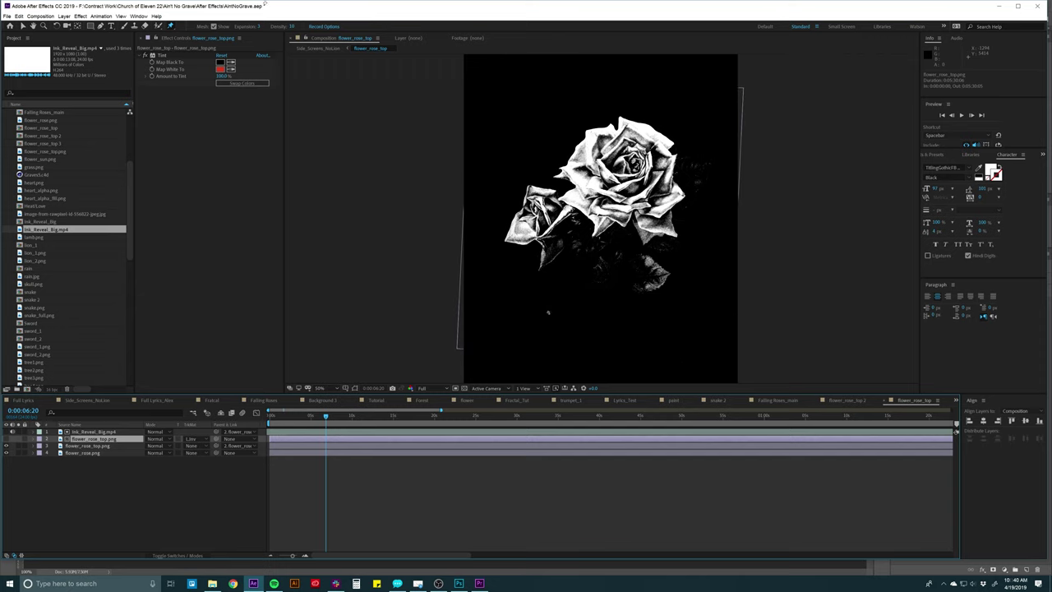
pyautogui.click(162, 55)
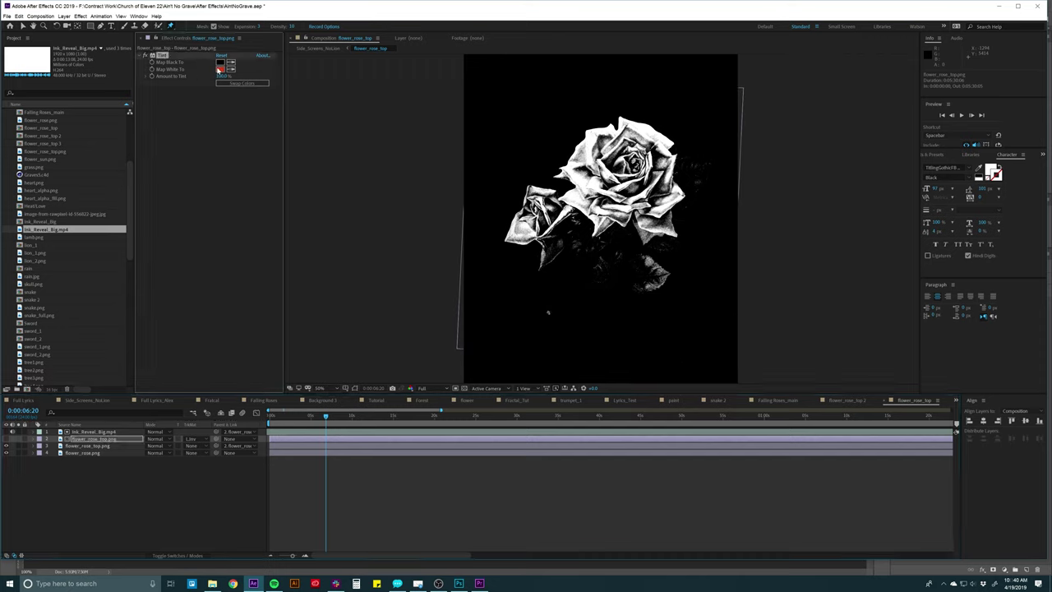
pyautogui.click(220, 71)
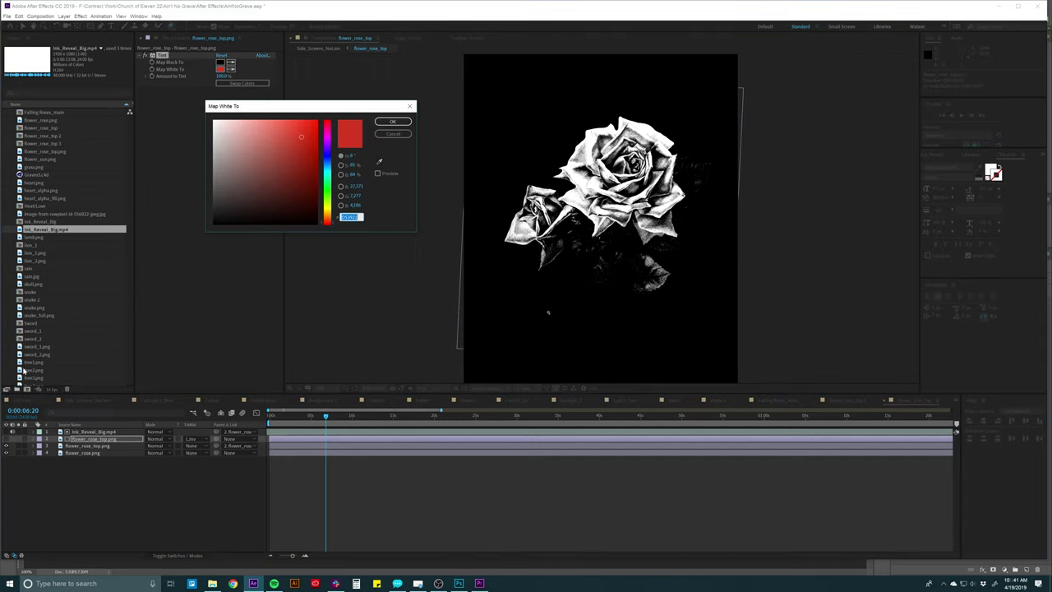
pyautogui.click(402, 134)
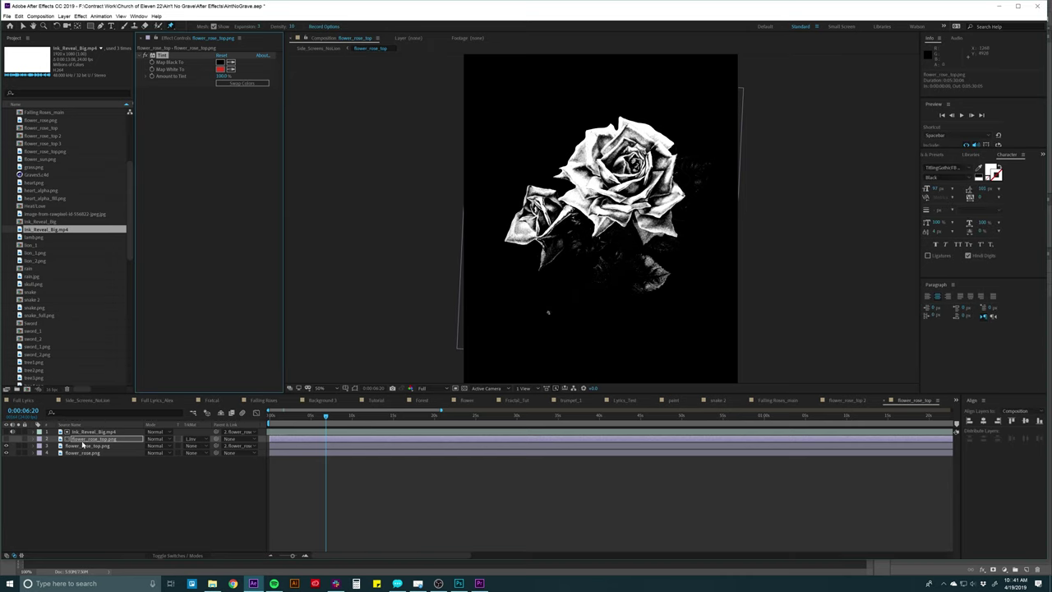
# Show the tinted rose layer again and set its Tint effect's Map White To colour to cyan
pyautogui.click(96, 433)
pyautogui.click(221, 69)
pyautogui.click(327, 168)
pyautogui.moveTo(310, 124); pyautogui.dragTo(327, 120)
pyautogui.click(398, 120)
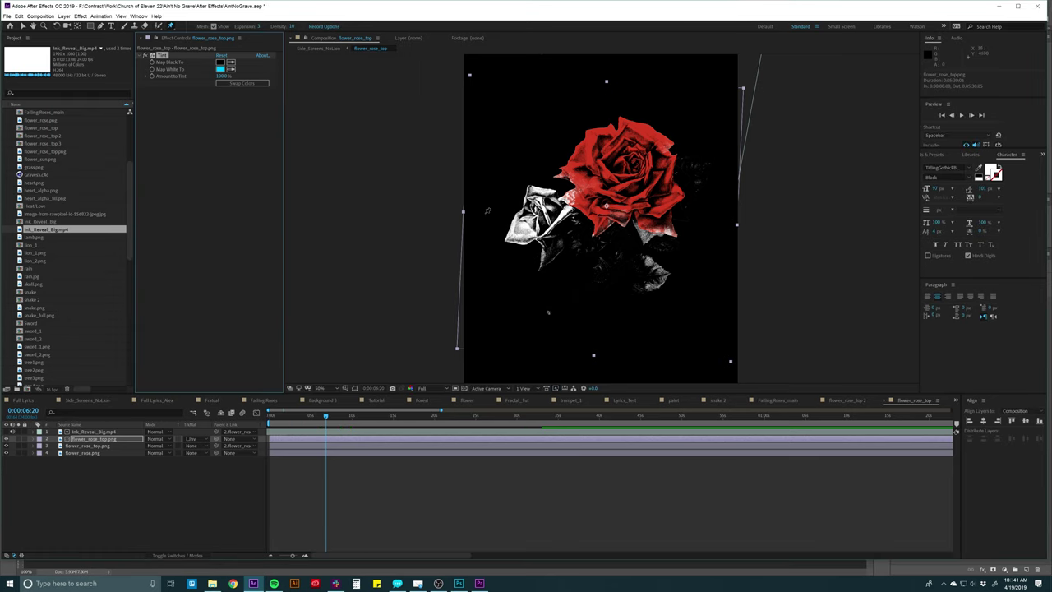
# Show the ink reveal at 0:00:03:00 and inspect the ink footage and the tinted rose's track matte setting
pyautogui.moveTo(312, 418); pyautogui.dragTo(294, 418)
pyautogui.click(106, 433)
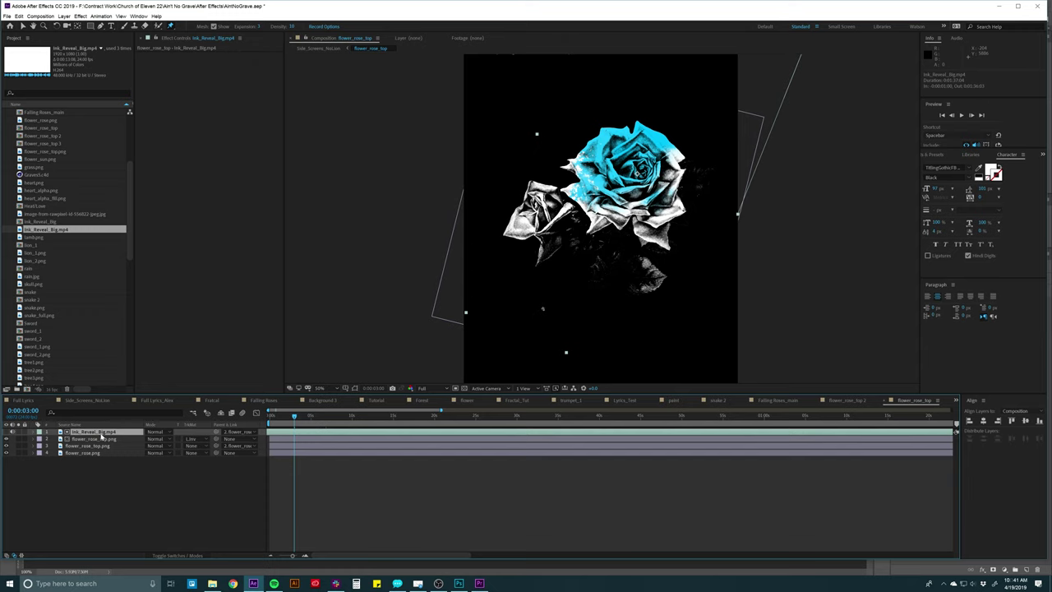
pyautogui.click(101, 439)
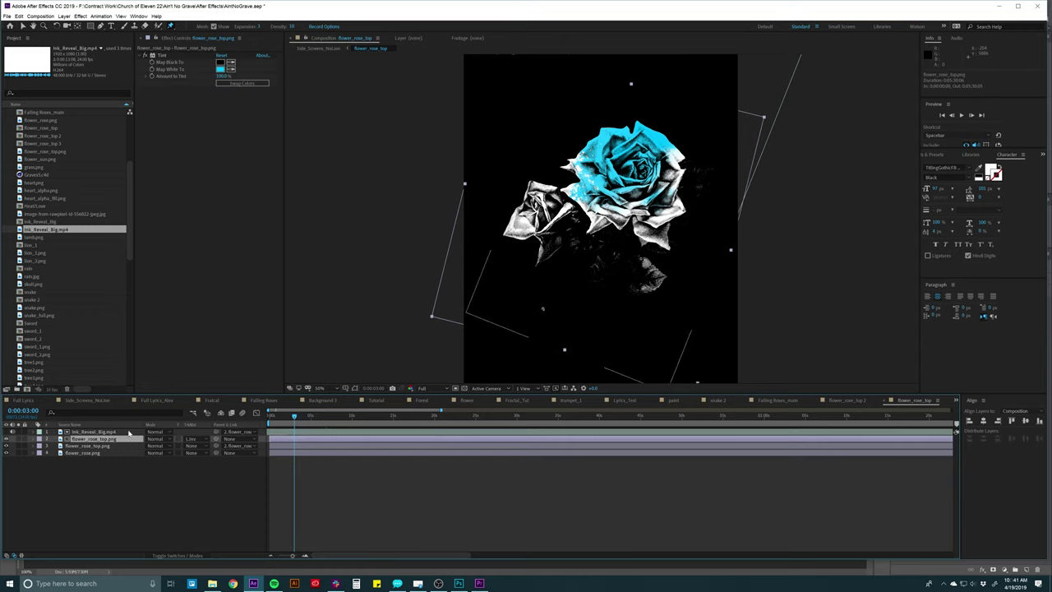
pyautogui.click(188, 439)
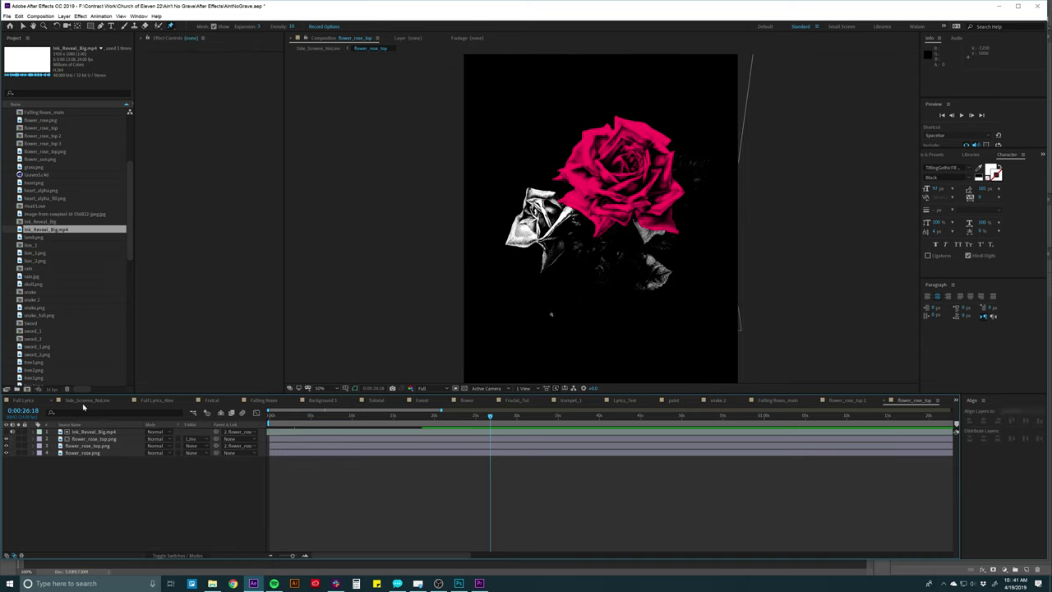
# Return to Side_Screens_NoLion and move from the crumbling graveyard scene to the three crosses at 0:02:42:10
pyautogui.click(87, 400)
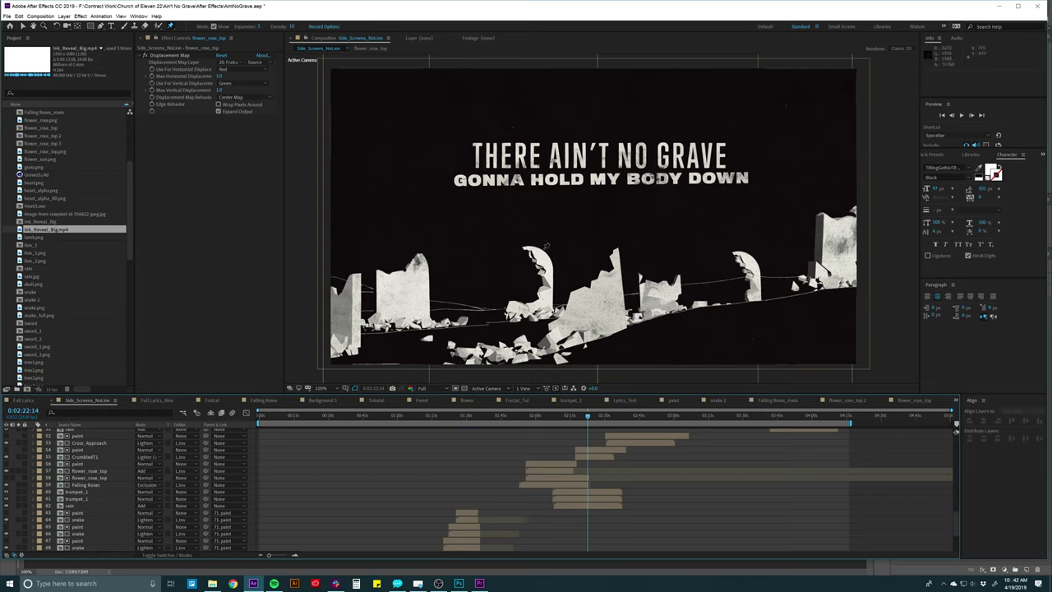
pyautogui.moveTo(566, 416); pyautogui.dragTo(634, 417)
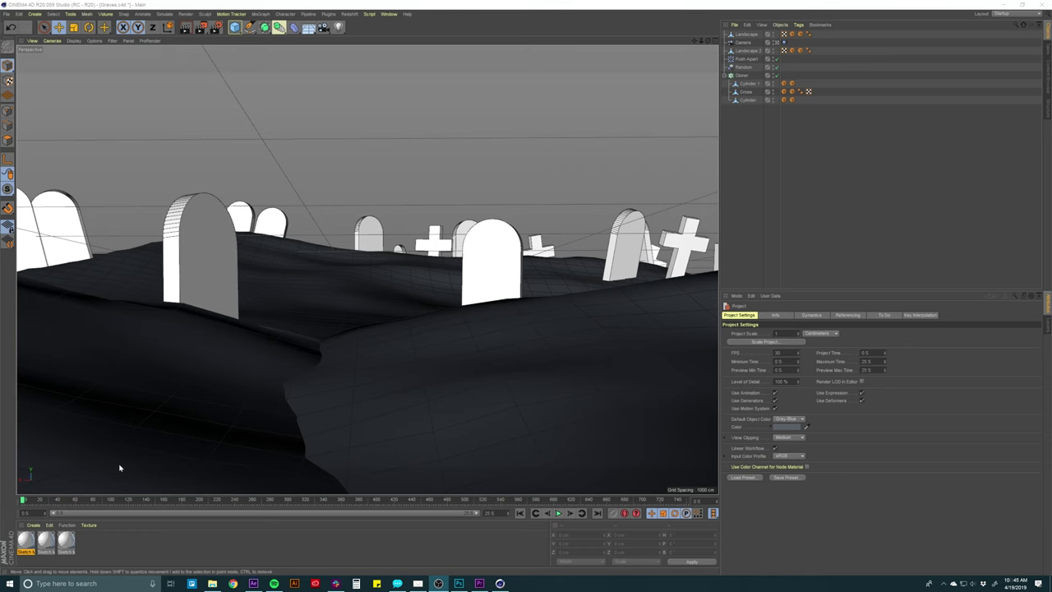
# Preview the Graves.c4d camera move in Cinema 4D, and switch to After Effects to show the outlined graveyard scene at 0:00:53:22
pyautogui.moveTo(25, 498); pyautogui.dragTo(296, 500)
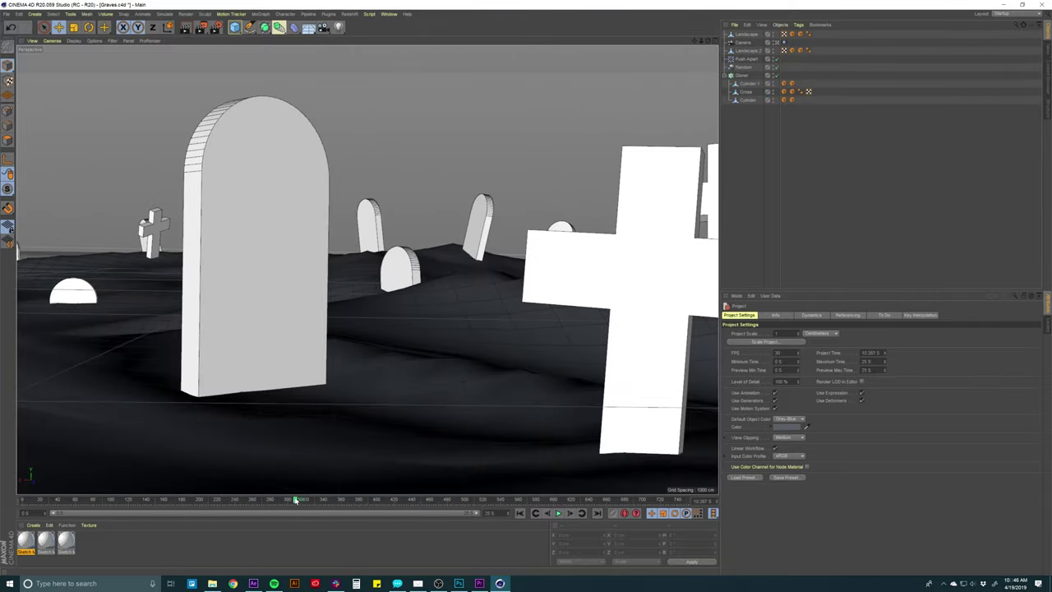
pyautogui.click(253, 583)
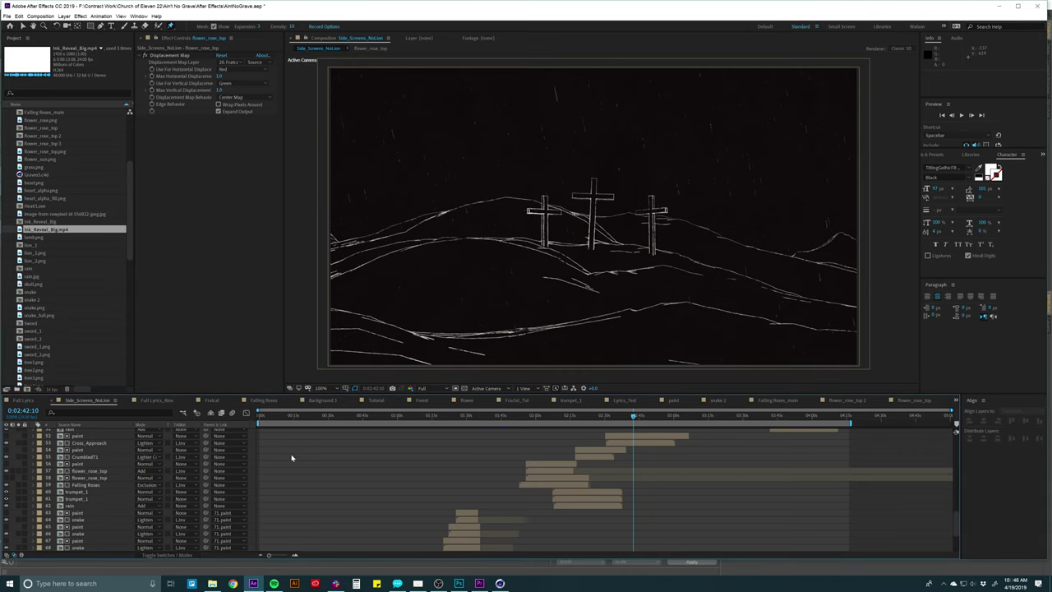
pyautogui.moveTo(321, 415); pyautogui.dragTo(370, 420)
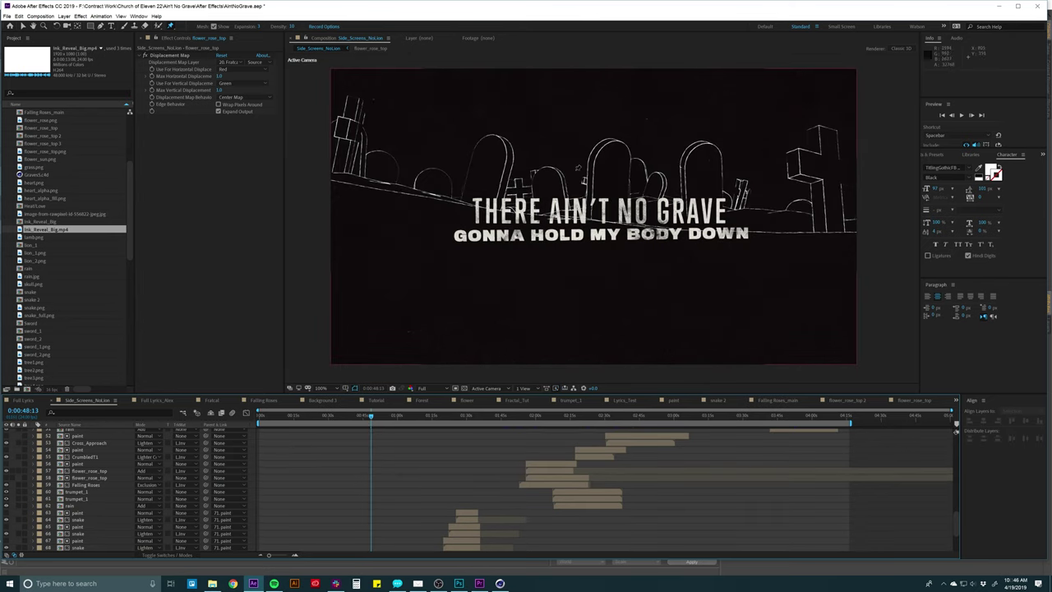
pyautogui.moveTo(370, 417); pyautogui.dragTo(383, 417)
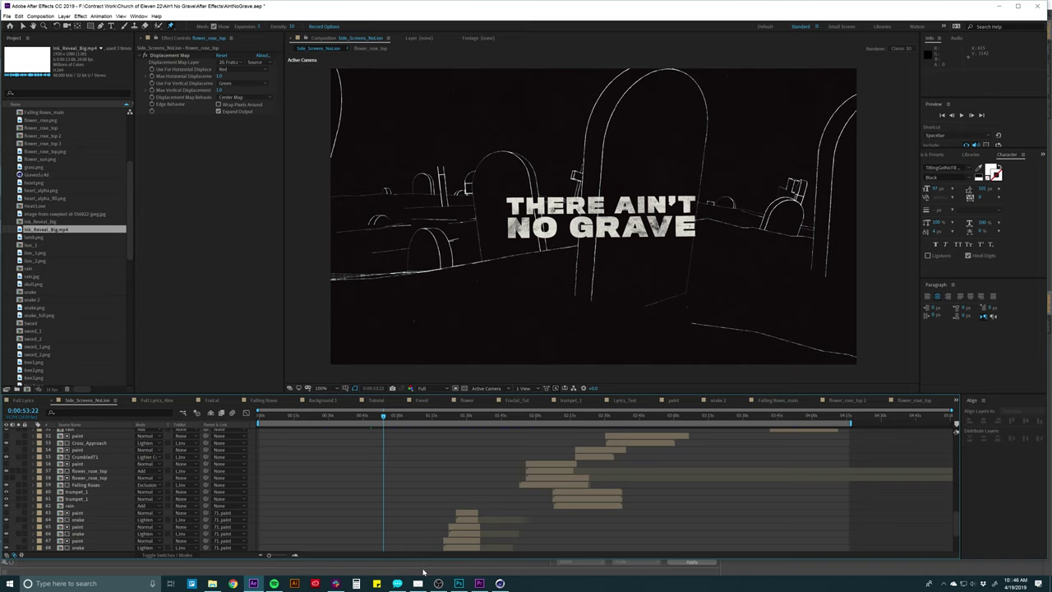
# Switch to Cinema 4D and scrub the graveyard animation back to its first frame
pyautogui.click(500, 583)
pyautogui.moveTo(237, 502); pyautogui.dragTo(23, 500)
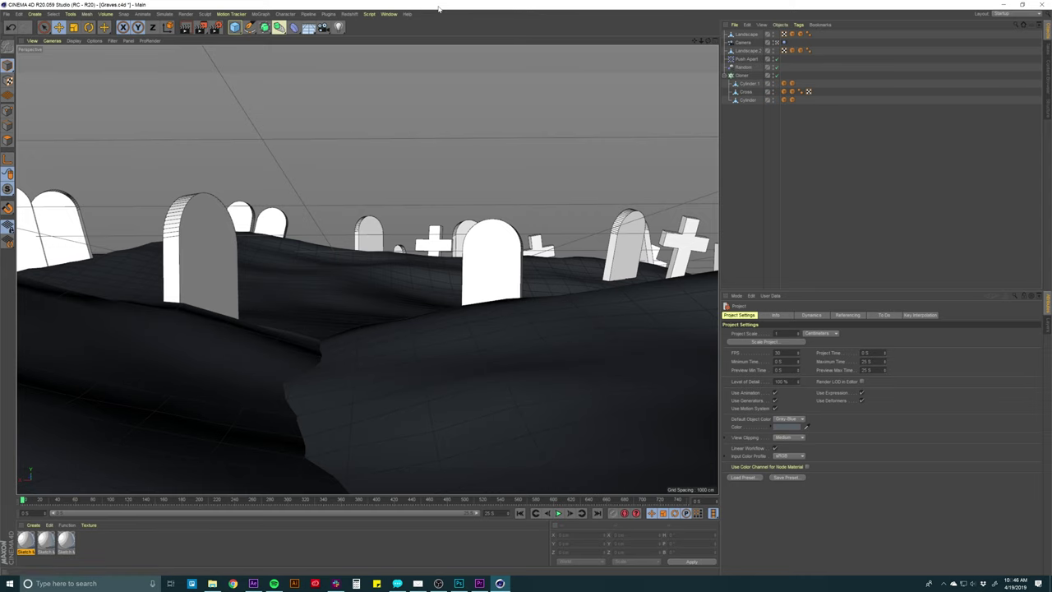
# Start a new project, add a cylinder and flatten it to a height of about 11 cm
pyautogui.hotkey('ctrl', 'n')
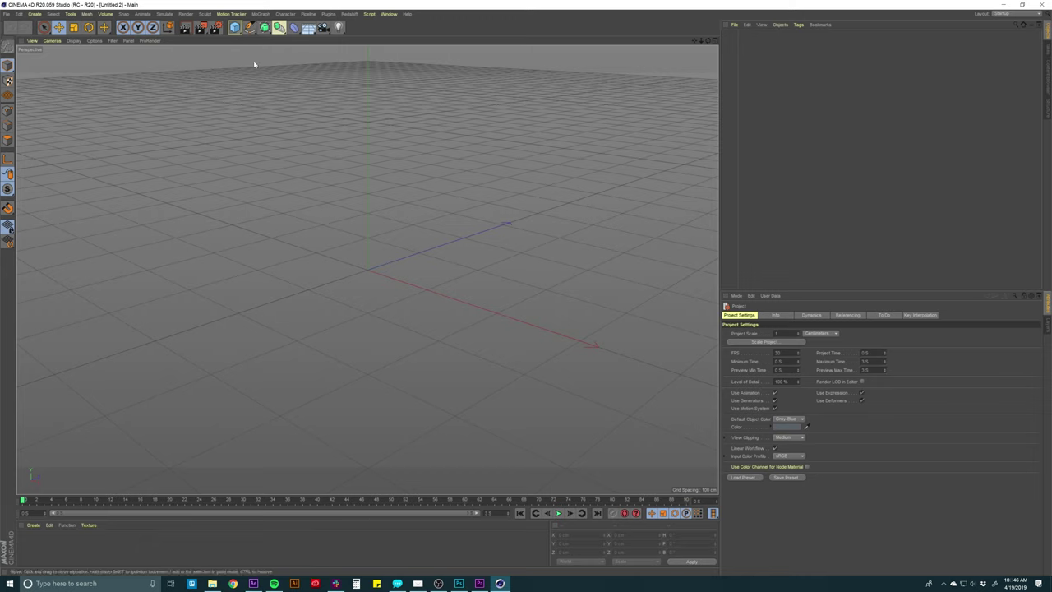
pyautogui.click(235, 27)
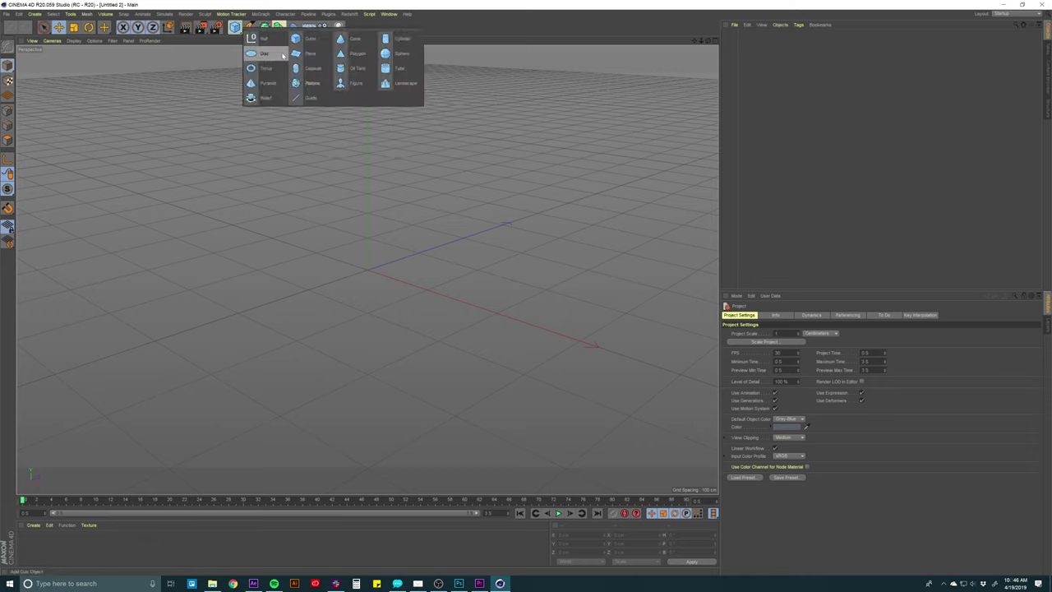
pyautogui.click(392, 39)
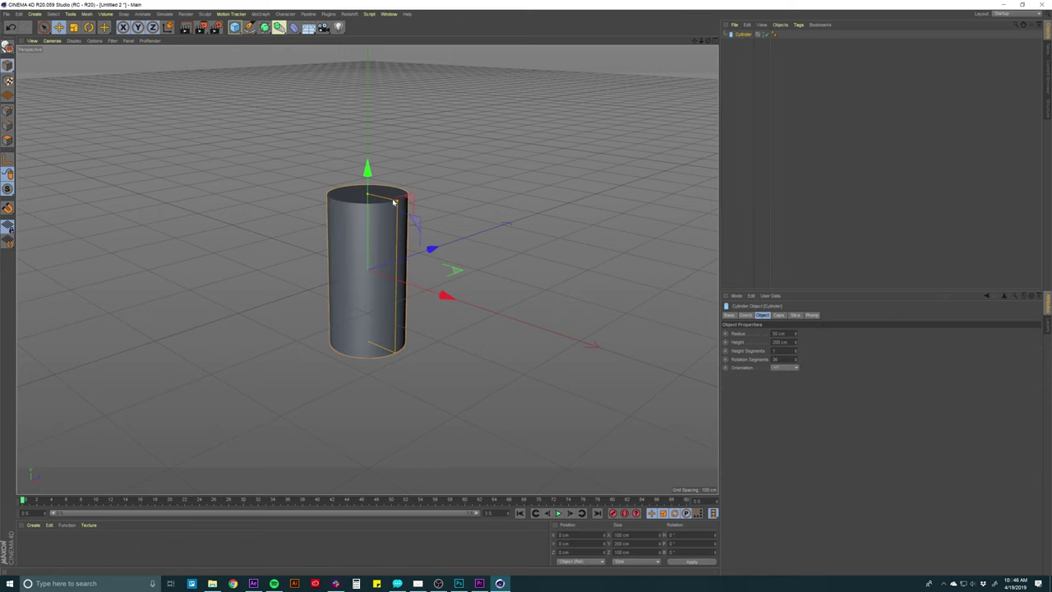
pyautogui.moveTo(371, 229); pyautogui.dragTo(375, 269)
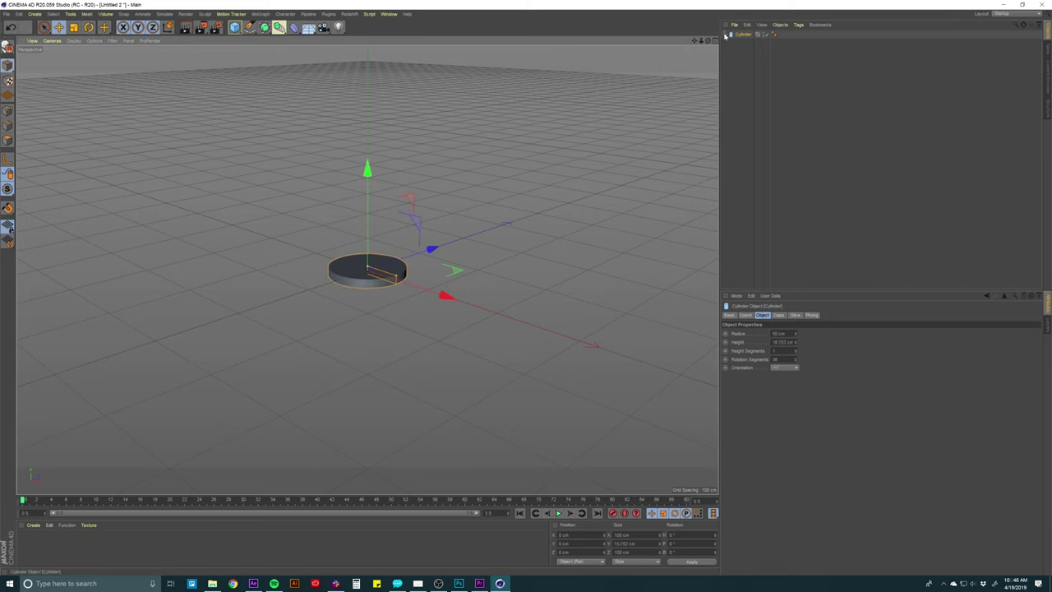
# Enable slicing on the cylinder from 0° to 180° so only a half-disc remains
pyautogui.click(795, 315)
pyautogui.click(761, 333)
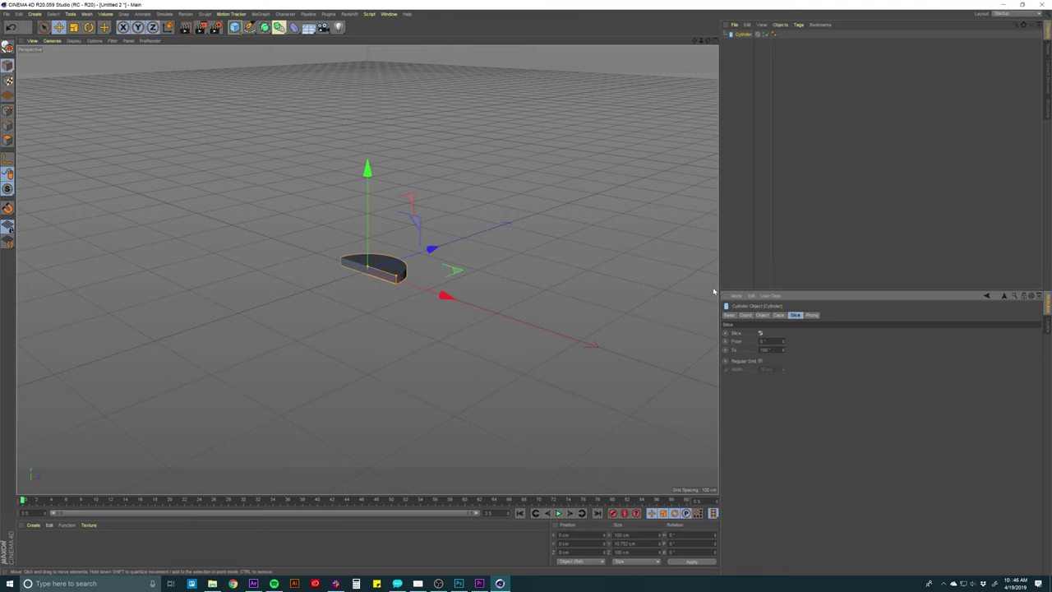
pyautogui.moveTo(375, 261); pyautogui.dragTo(369, 235)
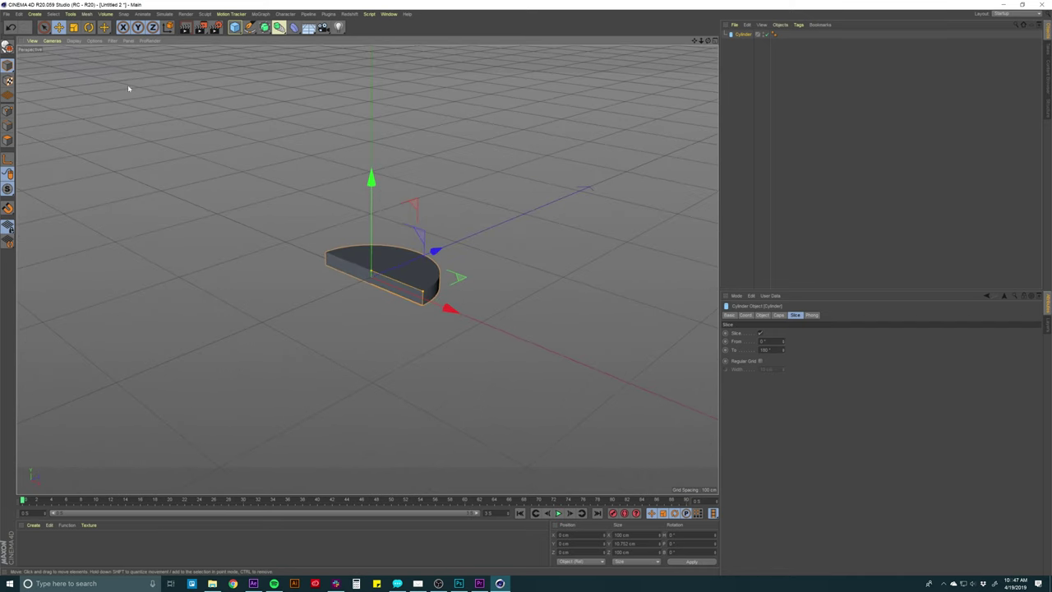
# Make the half-disc editable and display its shading with the polygon lines
pyautogui.press('c')
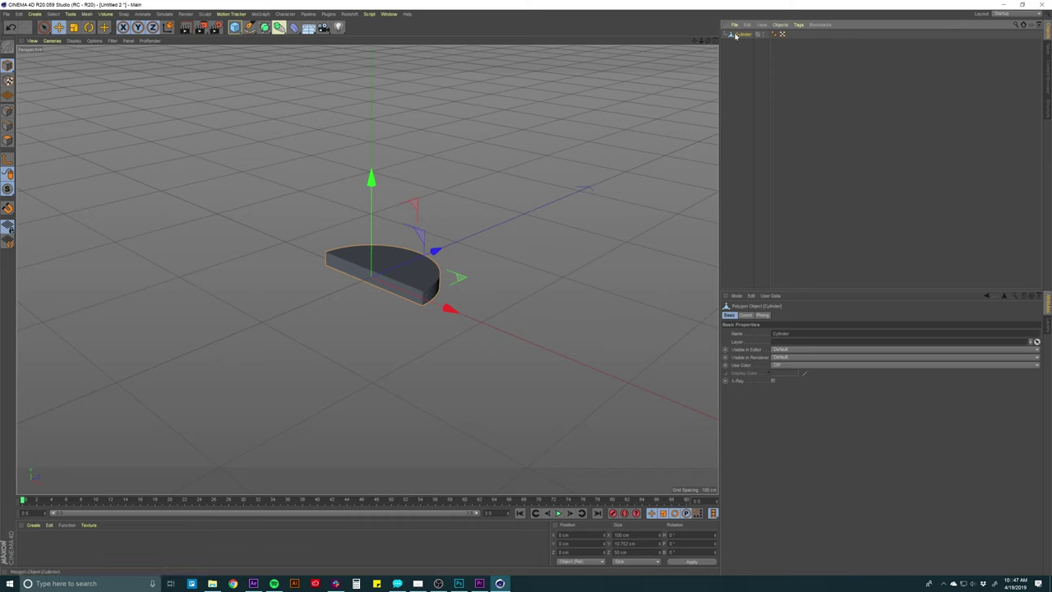
pyautogui.click(74, 41)
pyautogui.click(76, 64)
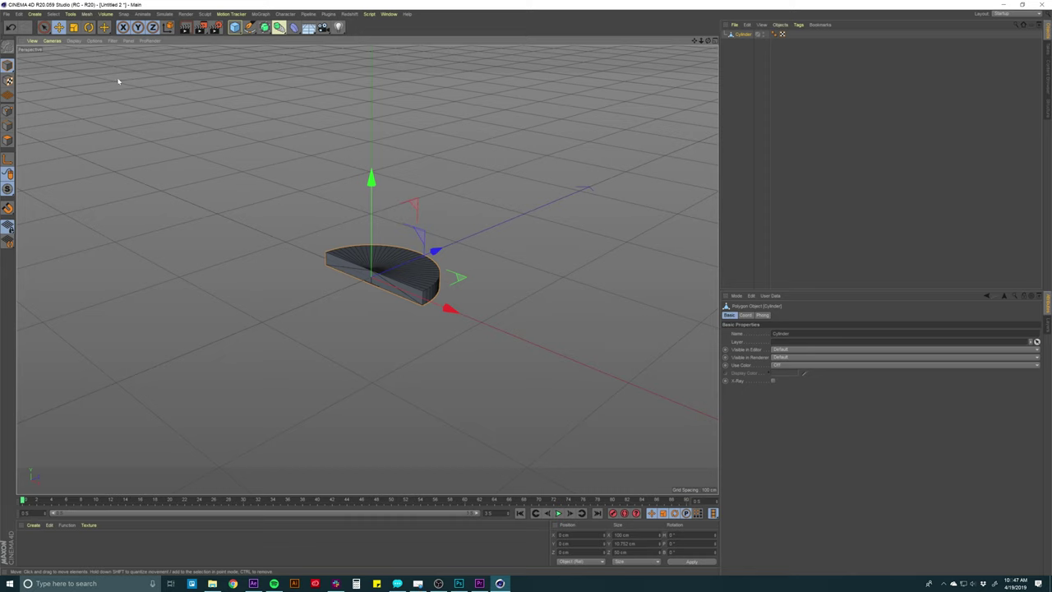
# Select all polygons of the half-disc's flat face and extrude them until the tombstone shape is about 184 cm long
pyautogui.click(6, 139)
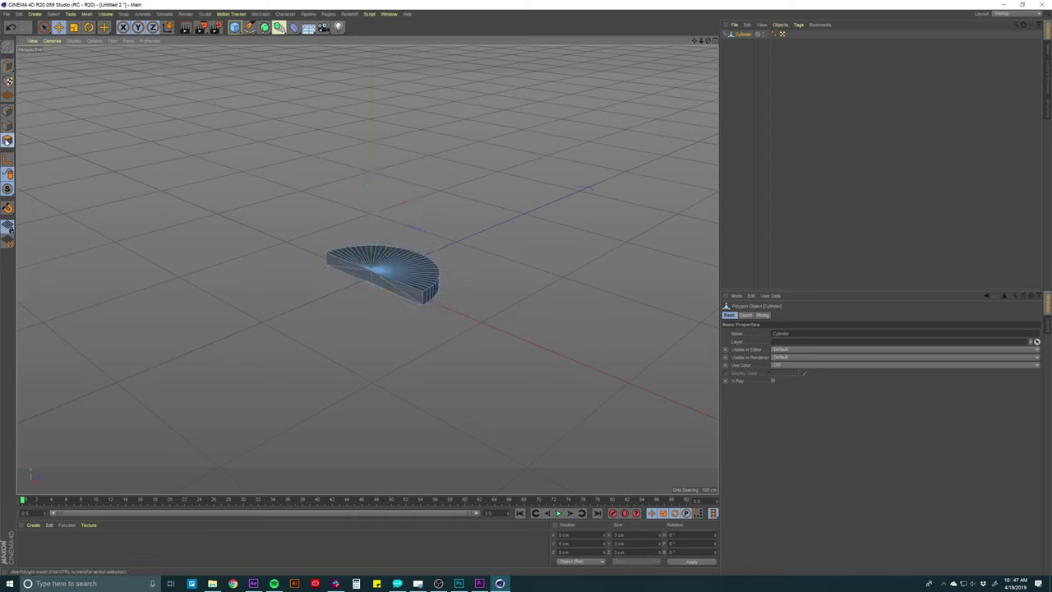
pyautogui.click(344, 267)
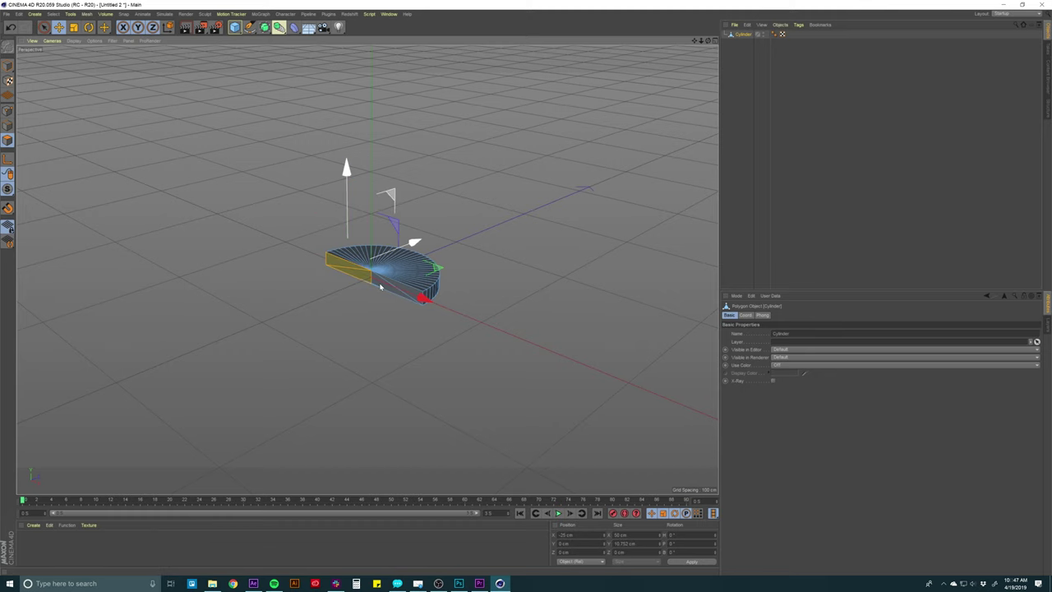
pyautogui.scroll(5, 406, 293)
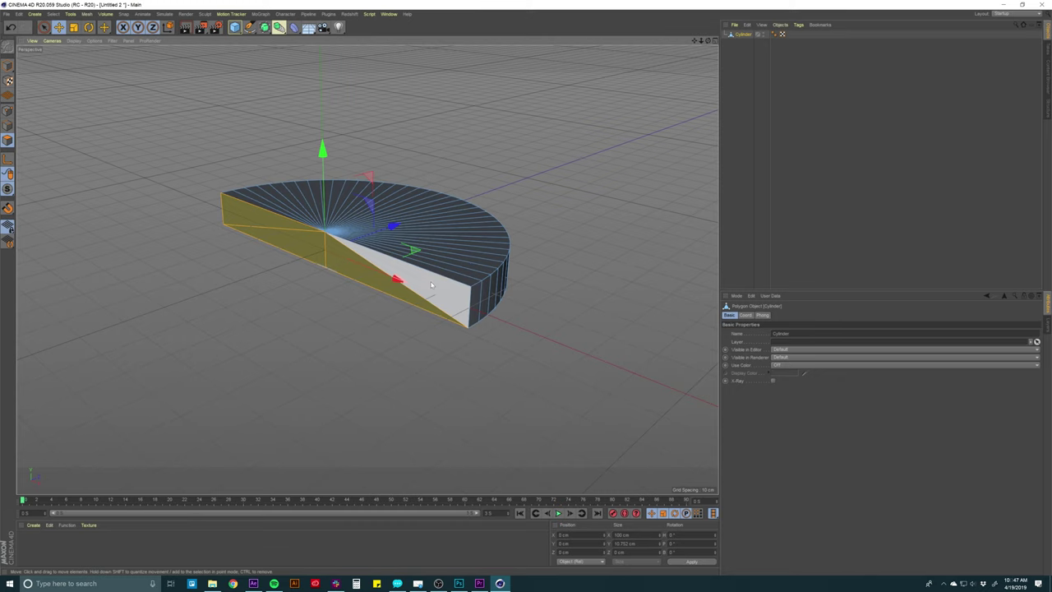
pyautogui.keyDown('shift'); pyautogui.click(421, 291); pyautogui.keyUp('shift')
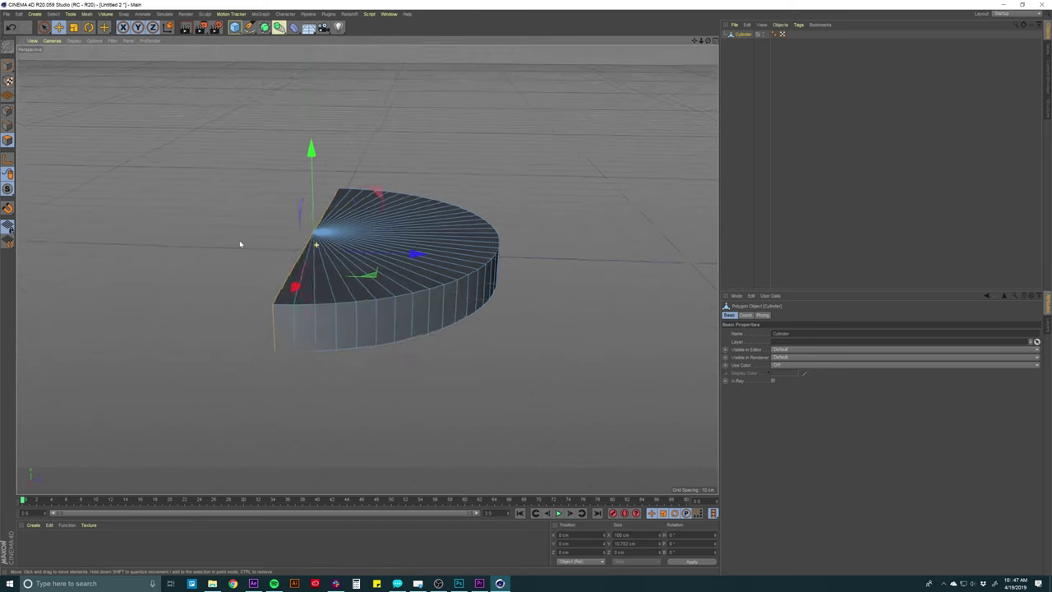
pyautogui.press('t')
pyautogui.moveTo(315, 248); pyautogui.dragTo(224, 304)
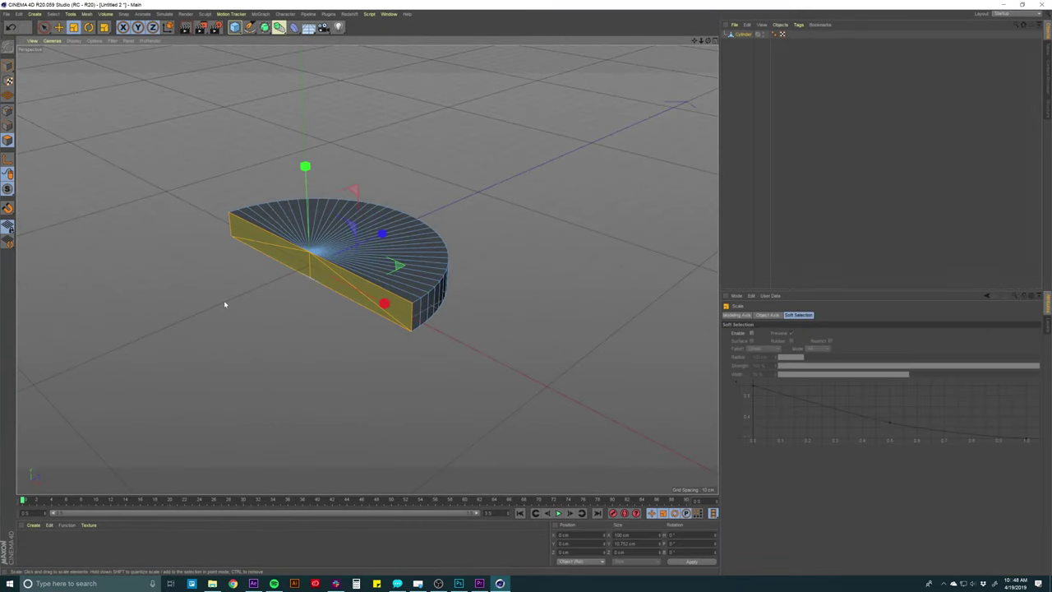
pyautogui.rightClick(323, 280)
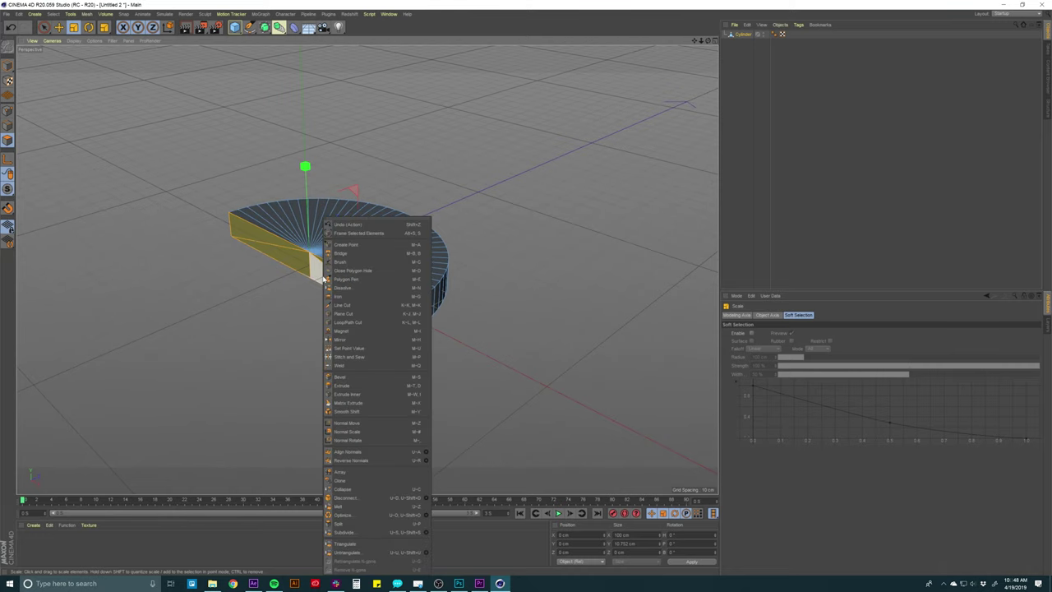
pyautogui.click(342, 385)
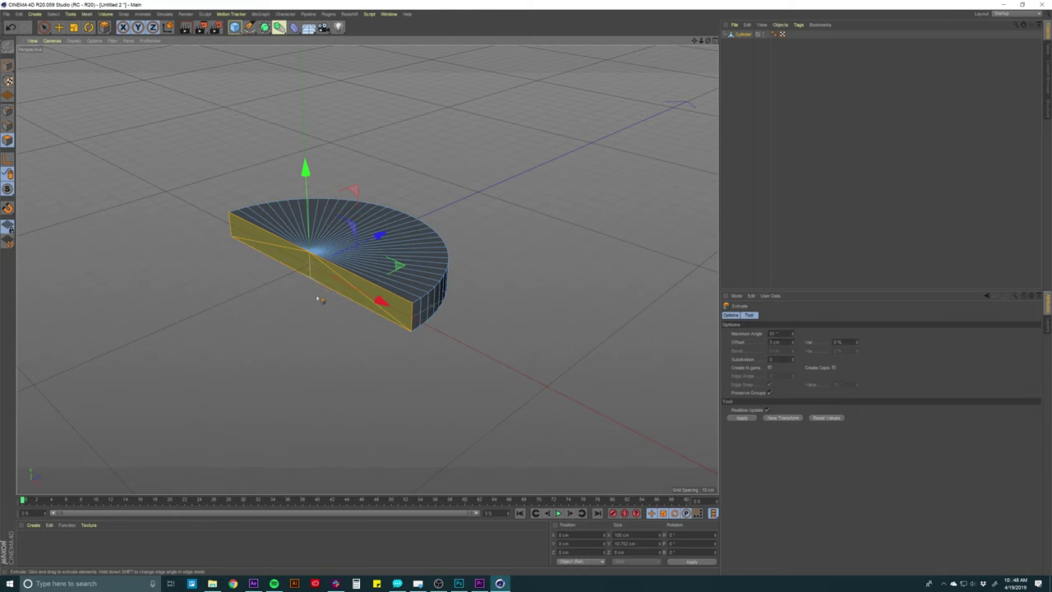
pyautogui.moveTo(326, 285); pyautogui.dragTo(510, 285)
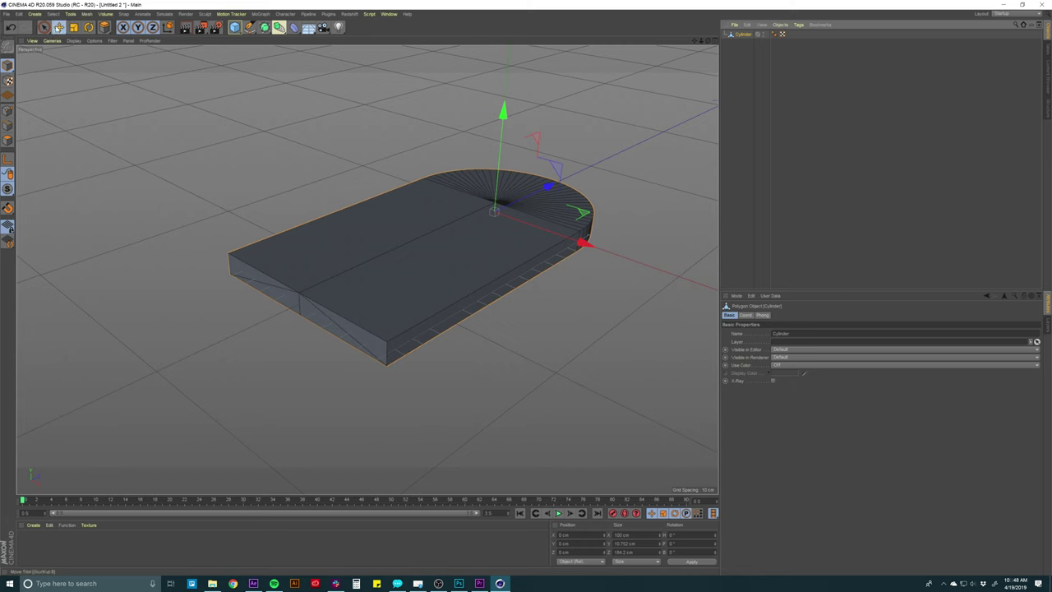
# Rotate the tombstone shape 90° so it stands upright and raise it above the ground grid
pyautogui.press('r')
pyautogui.moveTo(465, 175); pyautogui.dragTo(440, 277)
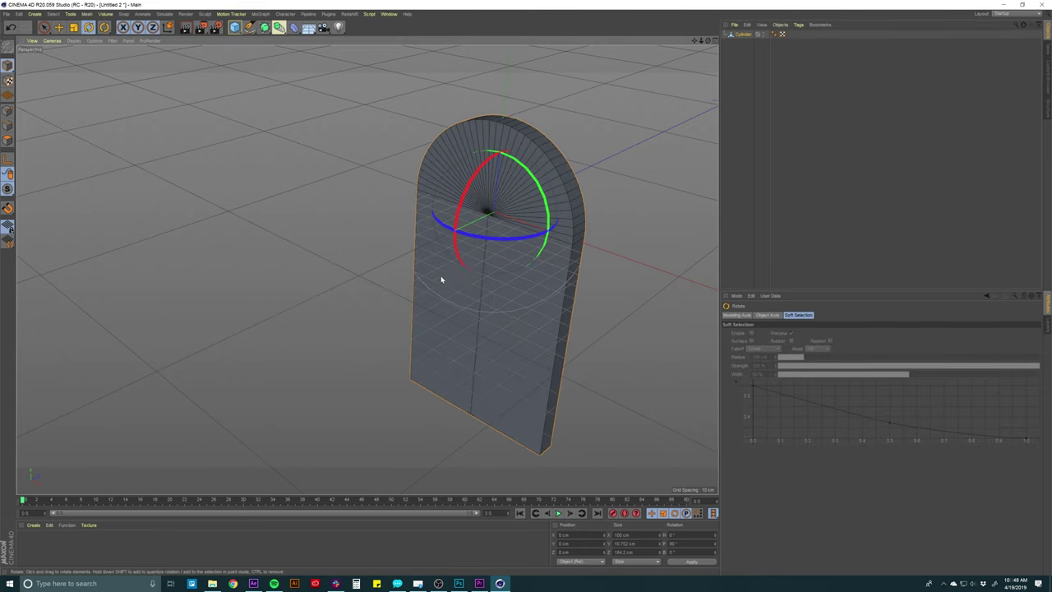
pyautogui.press('e')
pyautogui.moveTo(487, 226); pyautogui.dragTo(507, 244)
pyautogui.press('o')
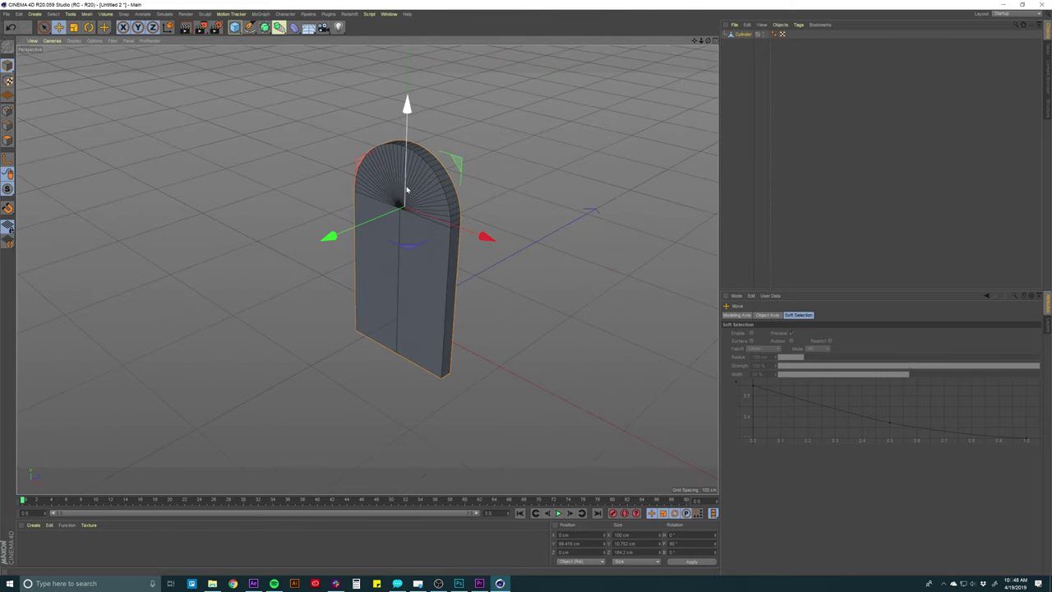
pyautogui.scroll(-5, 390, 313)
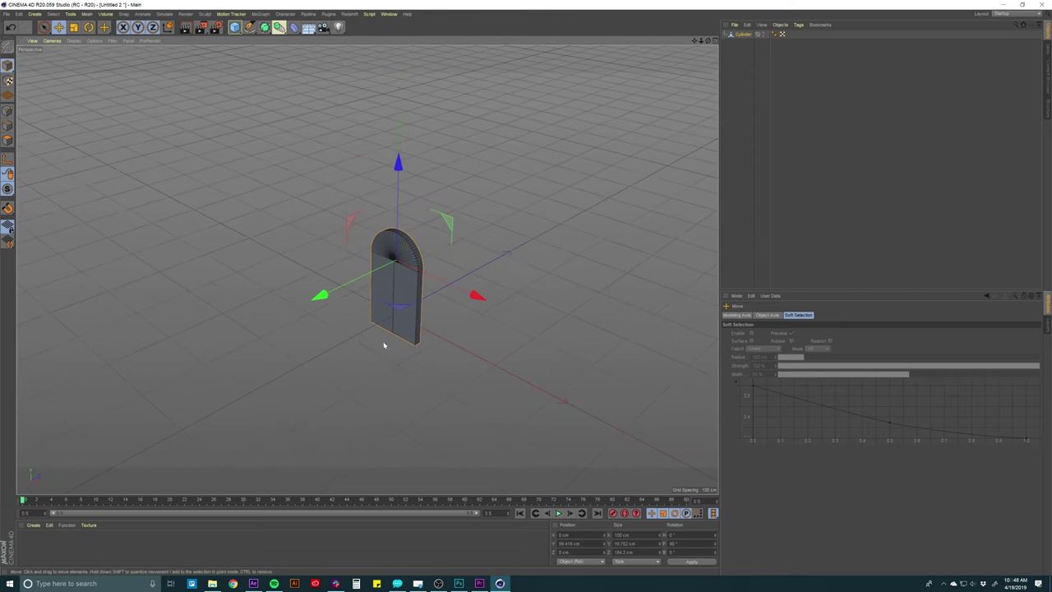
# Add a Landscape object and scale the tombstone down to about 13 cm wide to suit the terrain
pyautogui.click(235, 27)
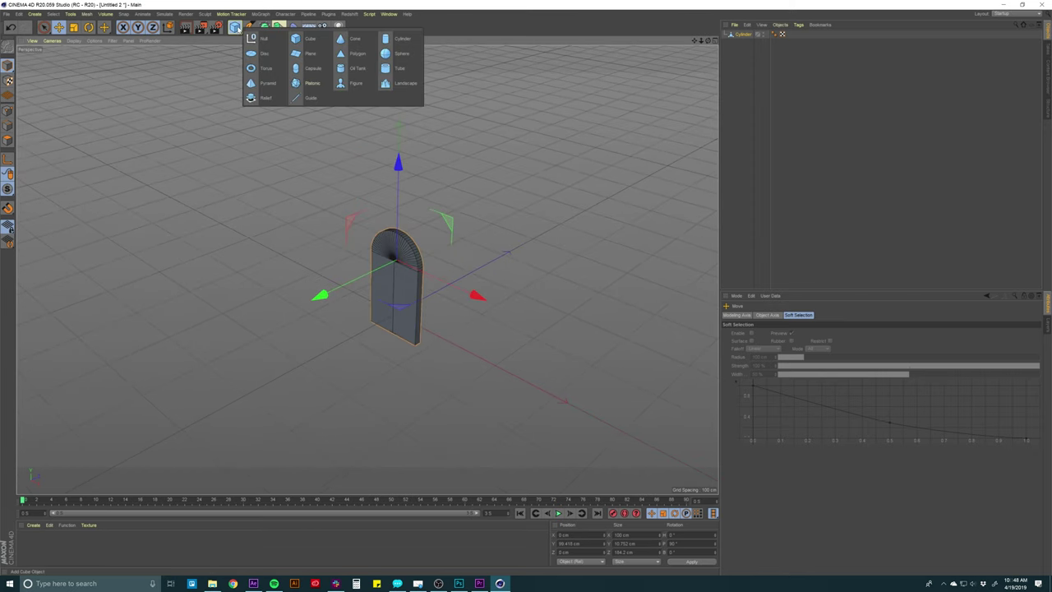
pyautogui.click(405, 84)
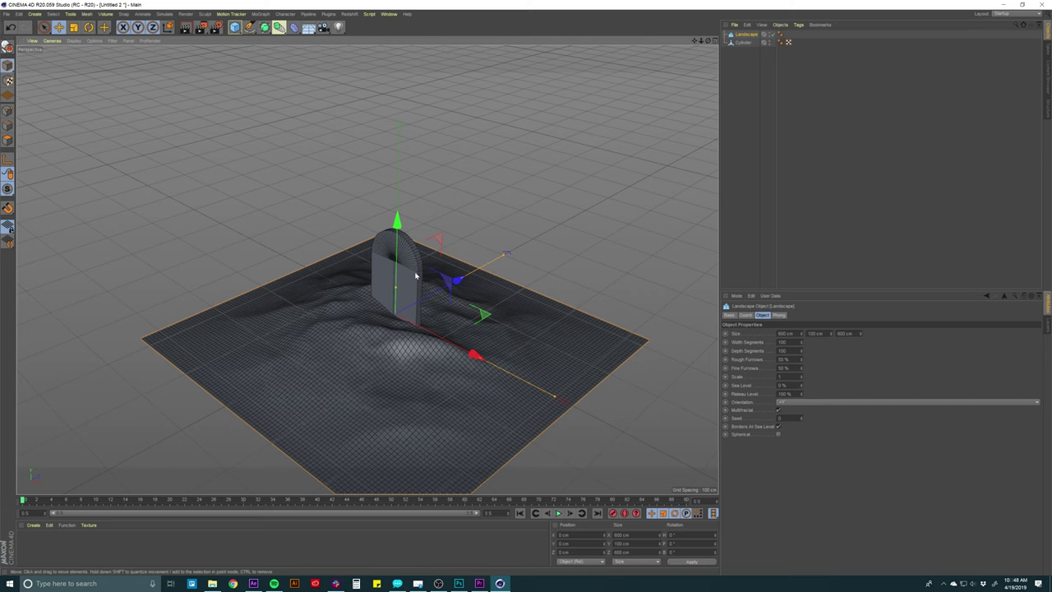
pyautogui.click(744, 42)
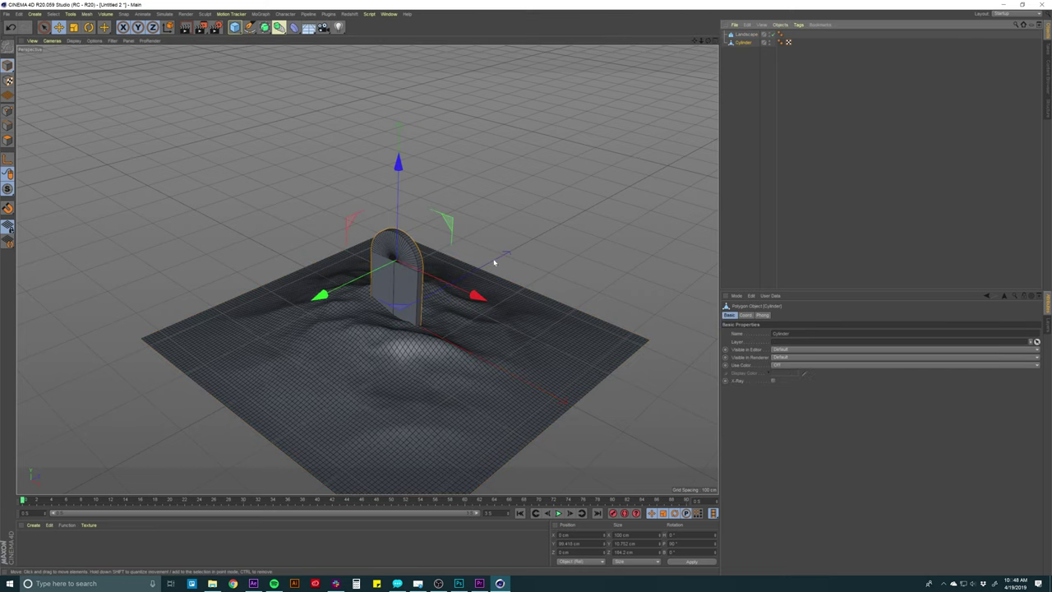
pyautogui.press('t')
pyautogui.moveTo(494, 262); pyautogui.dragTo(383, 345)
pyautogui.scroll(3, 397, 303)
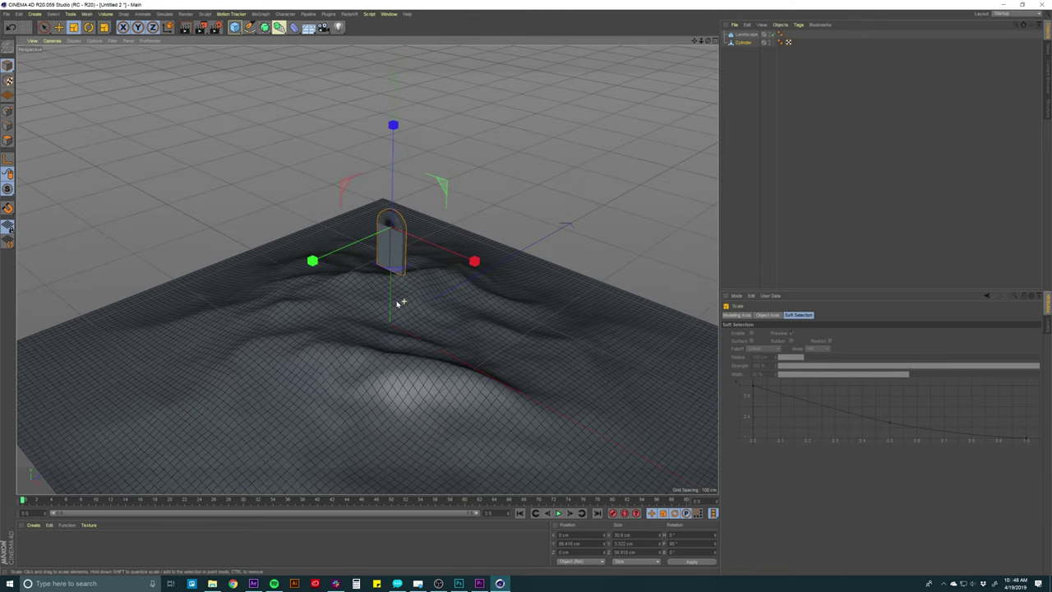
pyautogui.scroll(3, 393, 294)
pyautogui.moveTo(397, 206); pyautogui.dragTo(274, 324)
# Position the tombstone just above the landscape's hill, at a height of about 47 cm
pyautogui.press('e')
pyautogui.moveTo(402, 113); pyautogui.dragTo(402, 277)
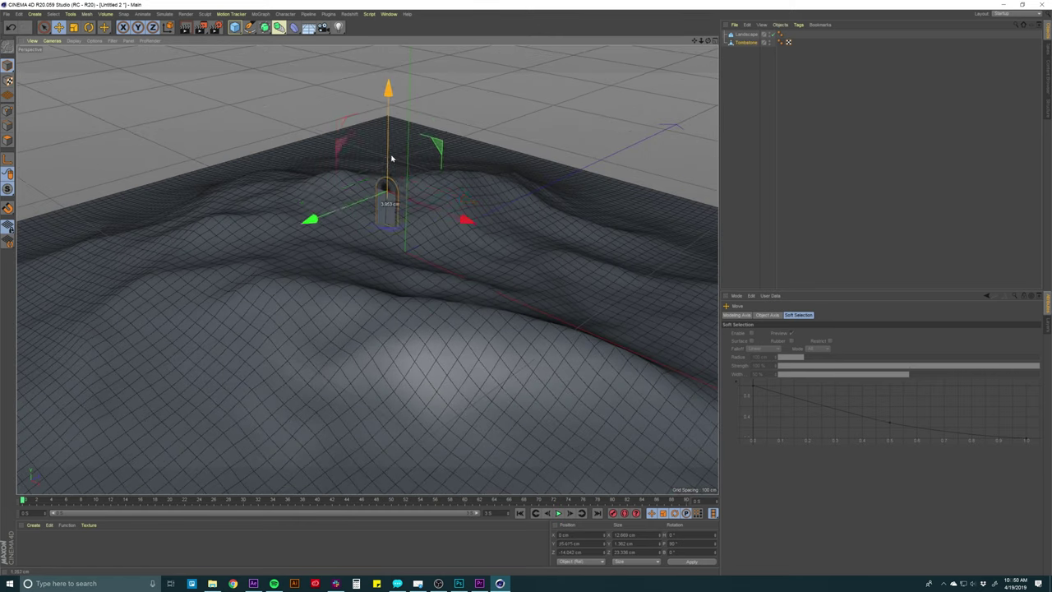
pyautogui.moveTo(391, 158); pyautogui.dragTo(390, 140)
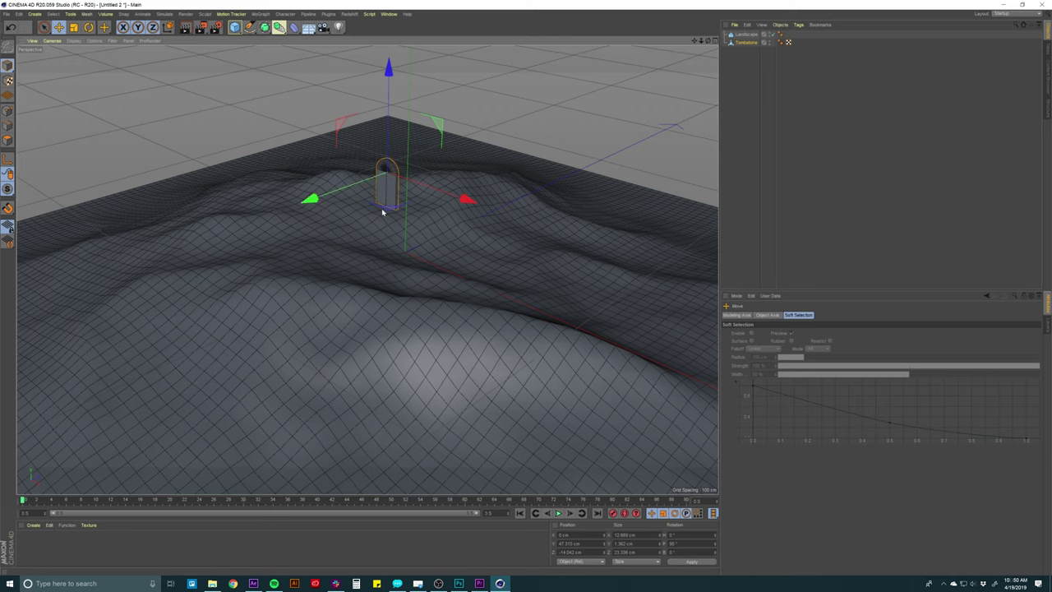
# Move the tombstone's axis down to its bottom edge using the Front view, and return to the full Perspective view
pyautogui.click(715, 41)
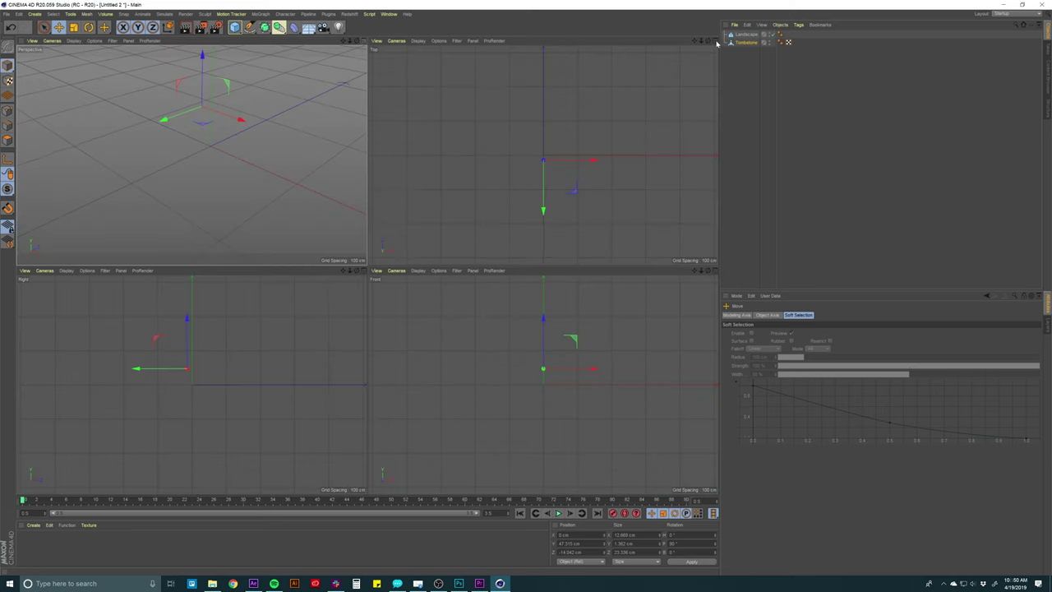
pyautogui.scroll(10, 507, 357)
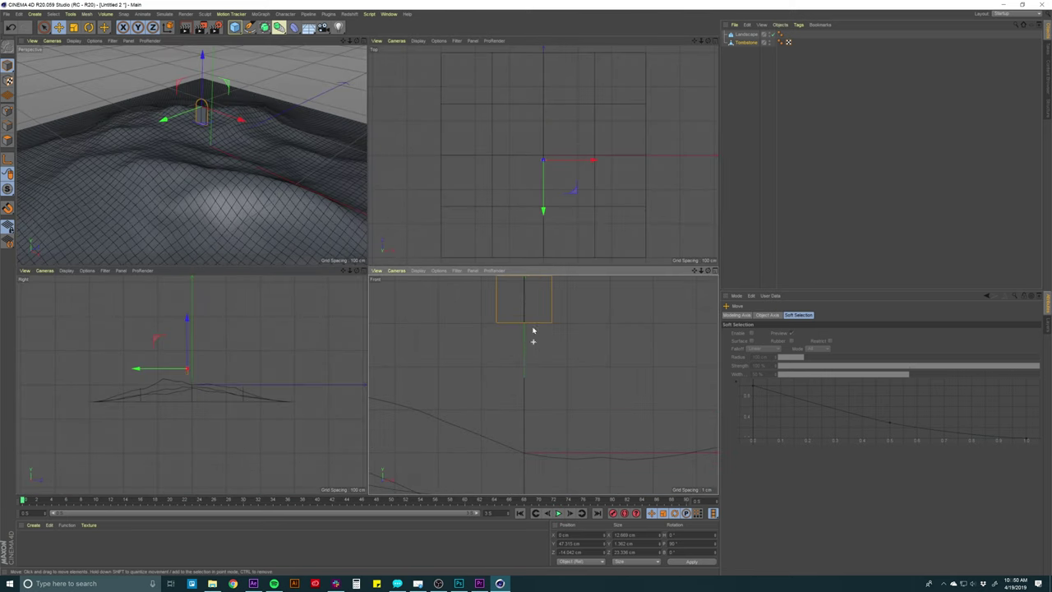
pyautogui.moveTo(529, 328); pyautogui.dragTo(557, 399)
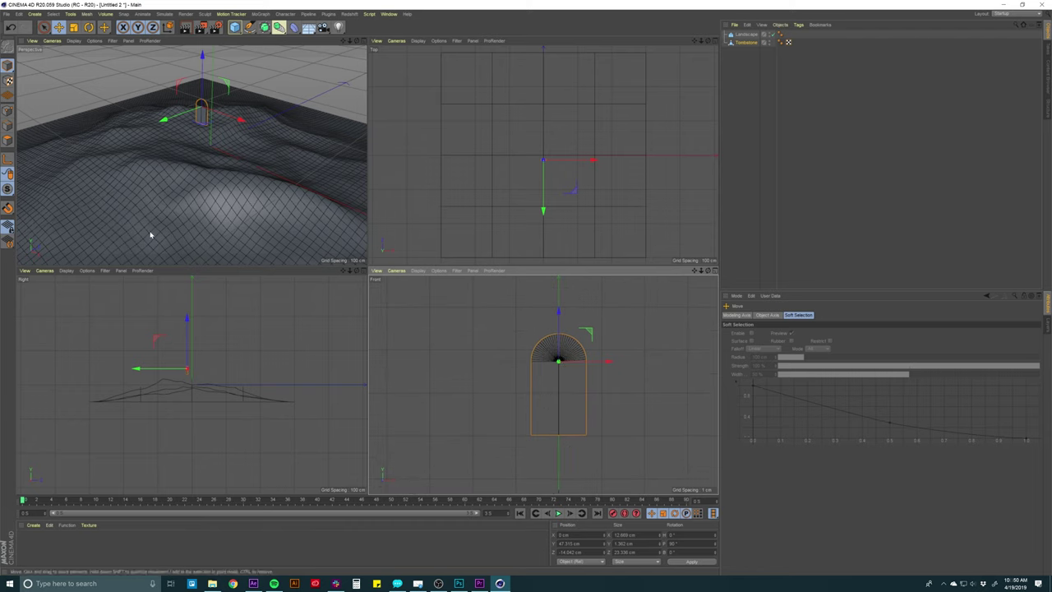
pyautogui.click(8, 160)
pyautogui.moveTo(559, 312); pyautogui.dragTo(565, 389)
pyautogui.click(7, 160)
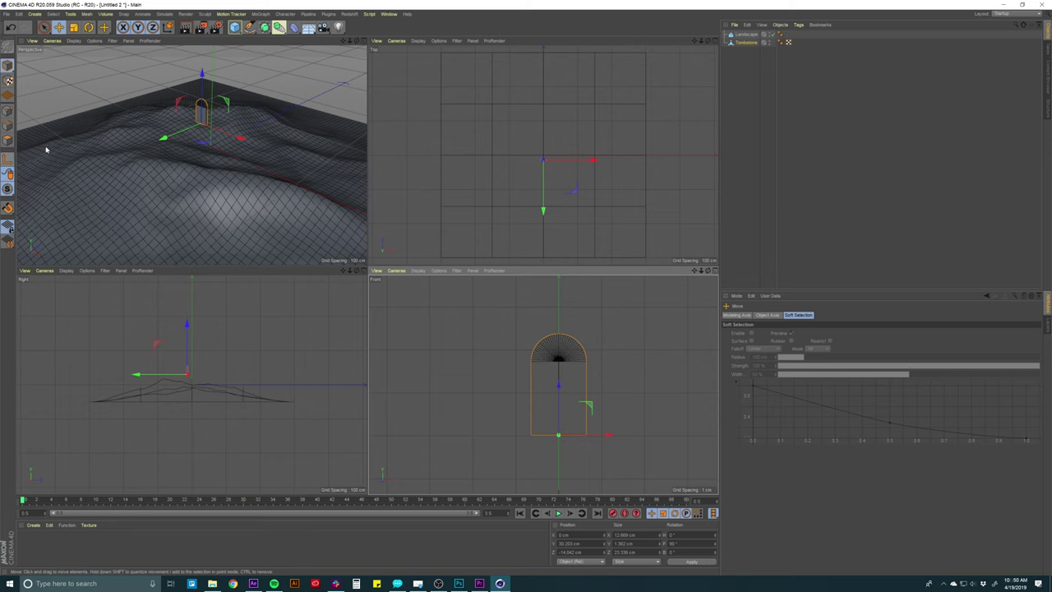
pyautogui.click(362, 40)
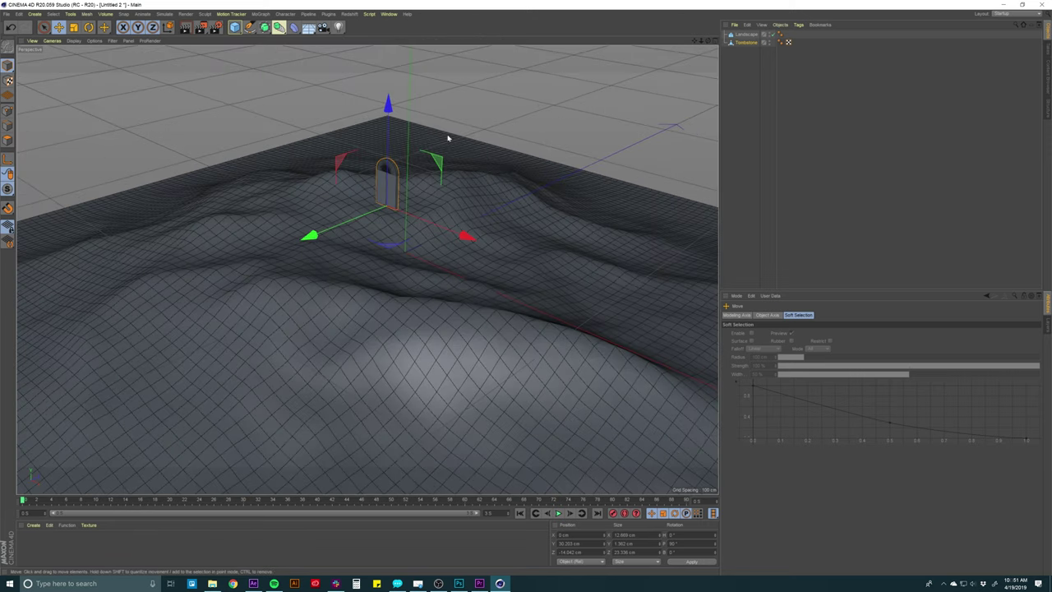
# Add a MoGraph Cloner and make the tombstone its child object
pyautogui.click(384, 176)
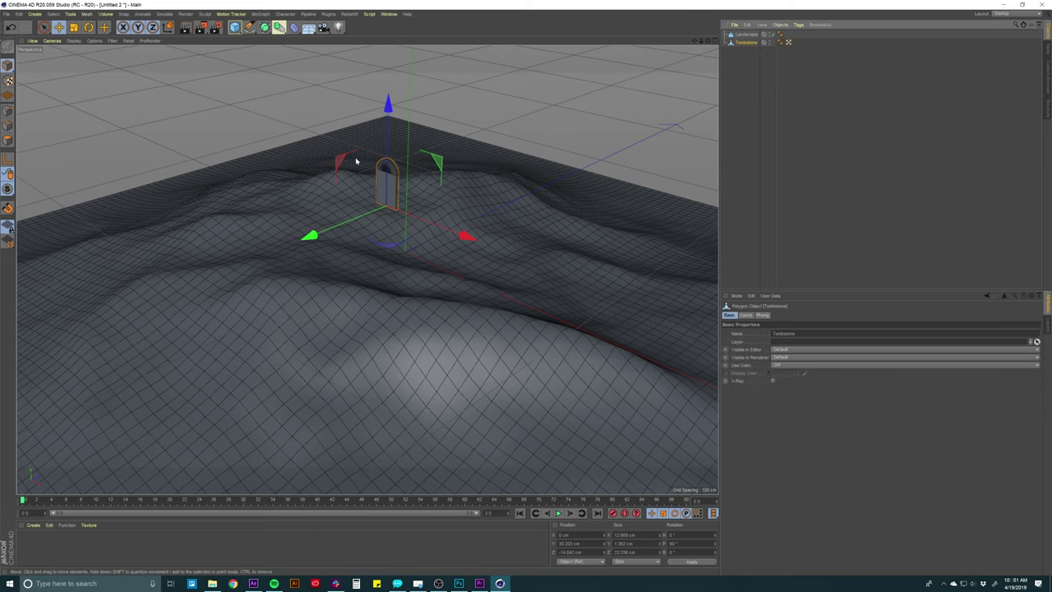
pyautogui.click(260, 14)
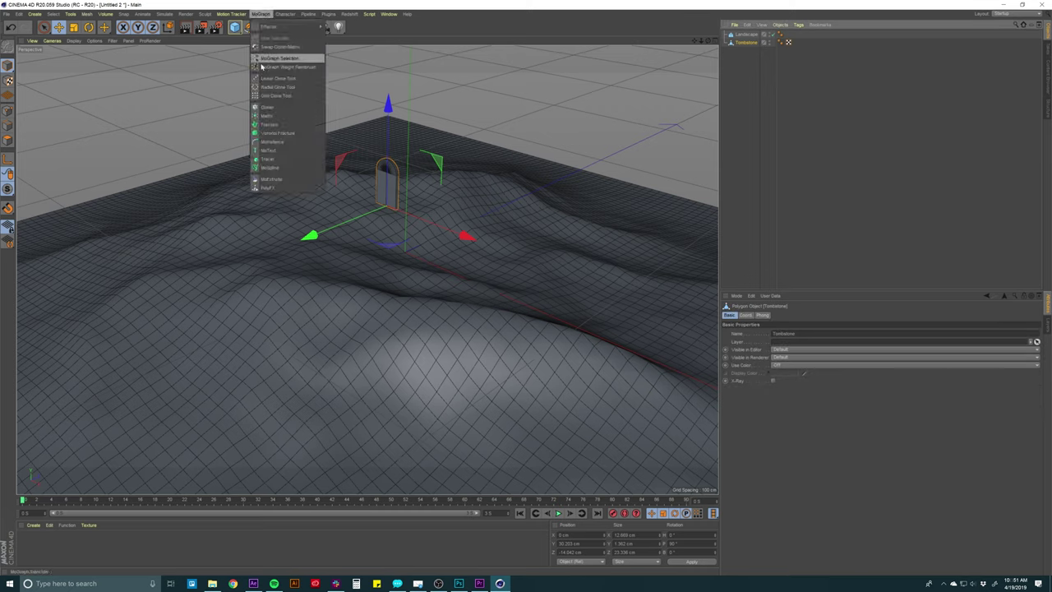
pyautogui.click(269, 106)
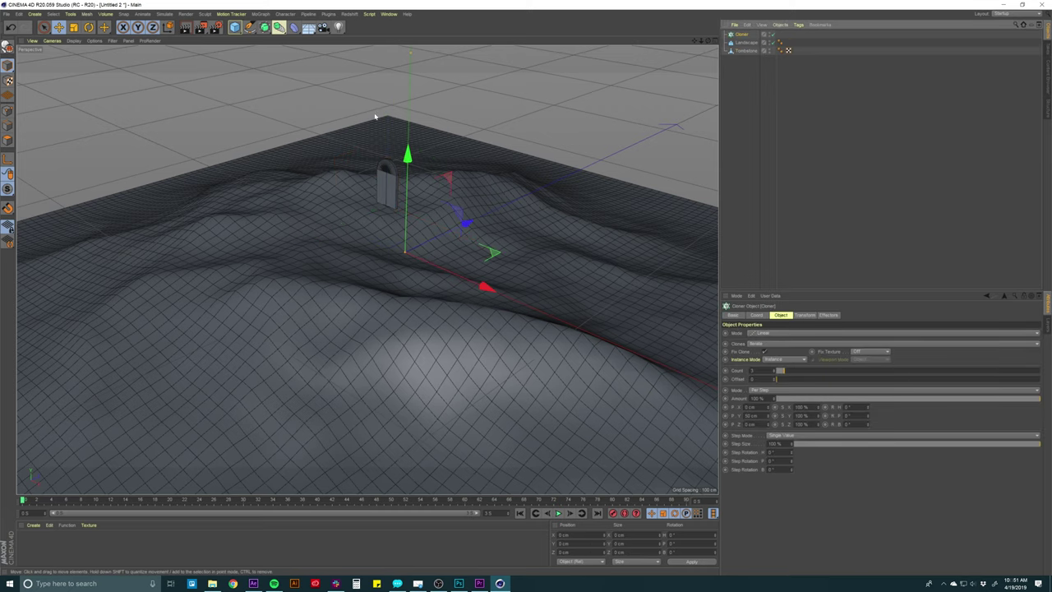
pyautogui.moveTo(738, 38); pyautogui.dragTo(738, 36)
pyautogui.click(738, 34)
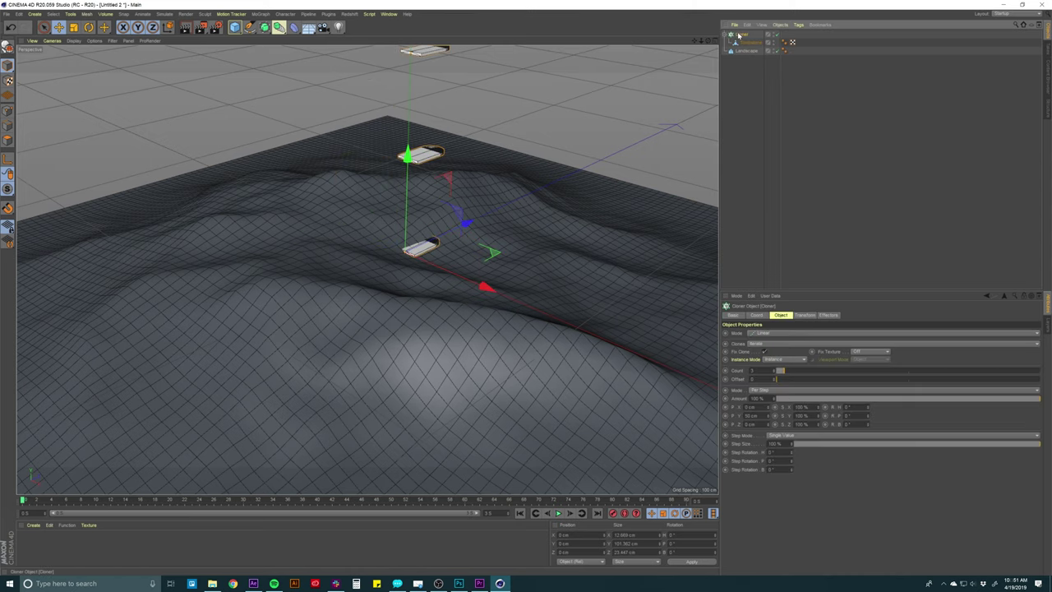
pyautogui.moveTo(510, 140); pyautogui.dragTo(461, 208)
pyautogui.scroll(-4, 461, 206)
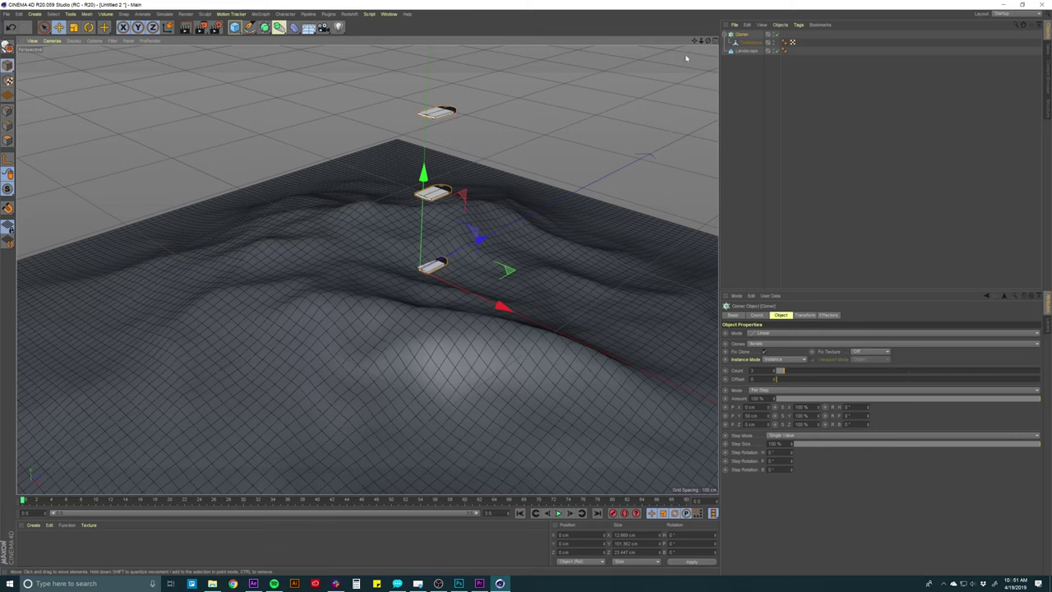
# Set the Cloner's mode to Object and assign the Landscape as the object the tombstones are distributed on
pyautogui.click(773, 333)
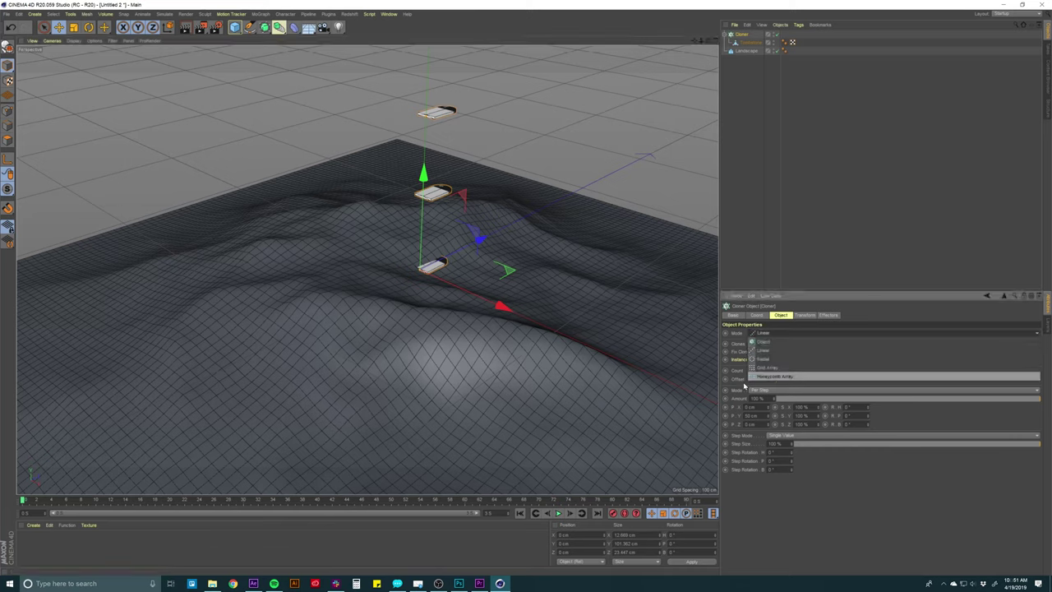
pyautogui.click(255, 280)
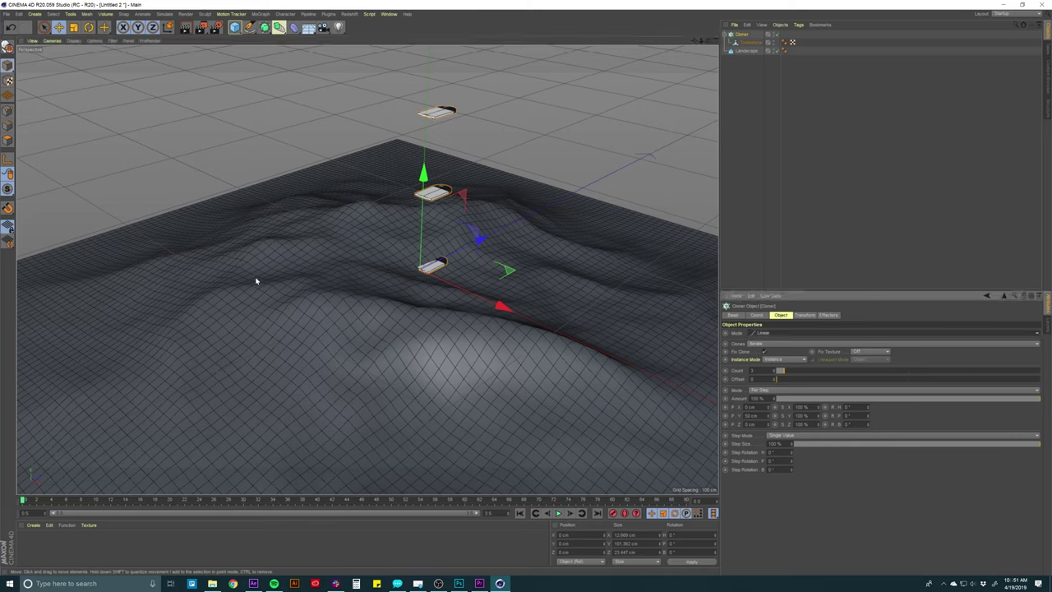
pyautogui.click(753, 335)
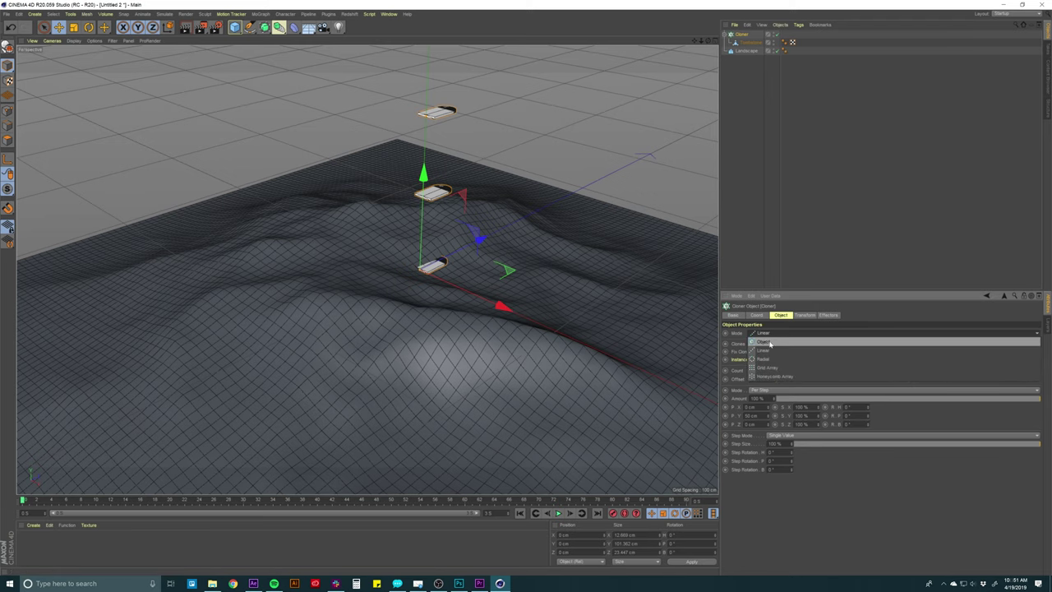
pyautogui.click(764, 343)
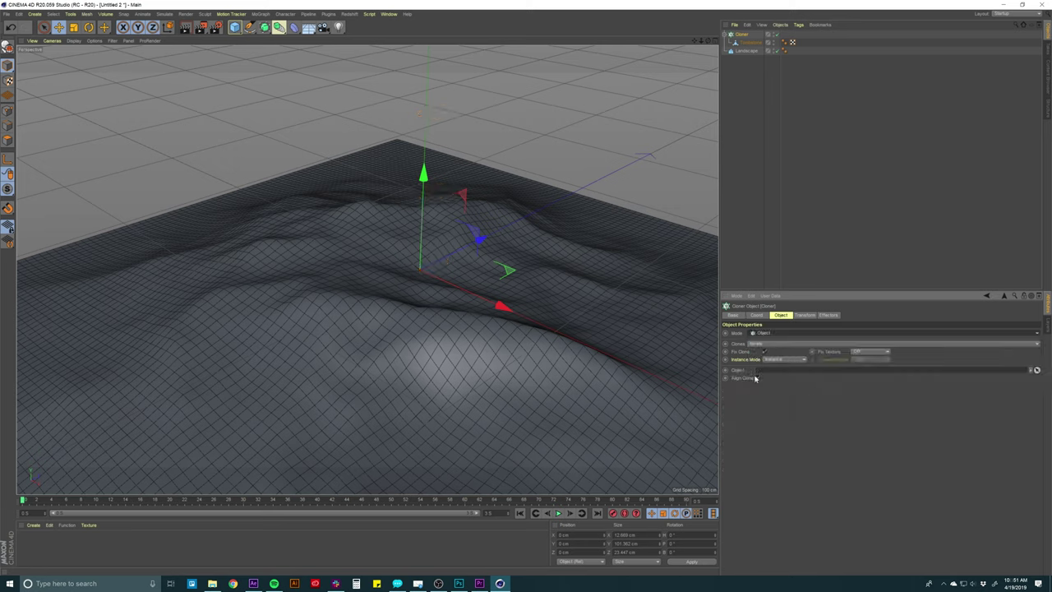
pyautogui.moveTo(740, 52); pyautogui.dragTo(768, 372)
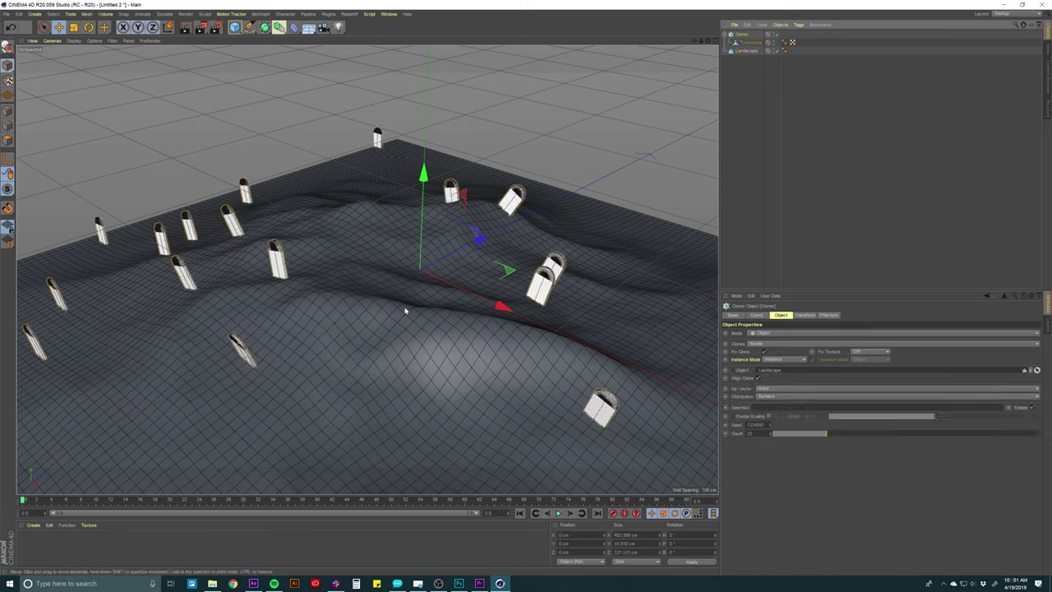
# Step the Cloner's seed up through successive values to find a better scatter of tombstones over the landscape
pyautogui.moveTo(299, 316); pyautogui.dragTo(279, 308)
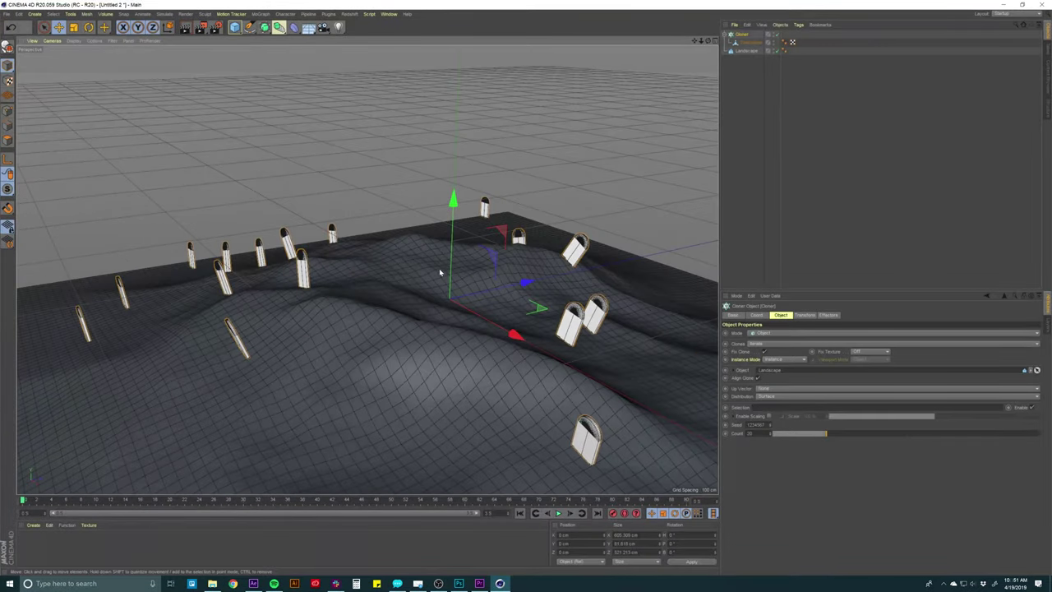
pyautogui.press('Up')
pyautogui.press('Up')
pyautogui.press('Up')
pyautogui.press('Up')
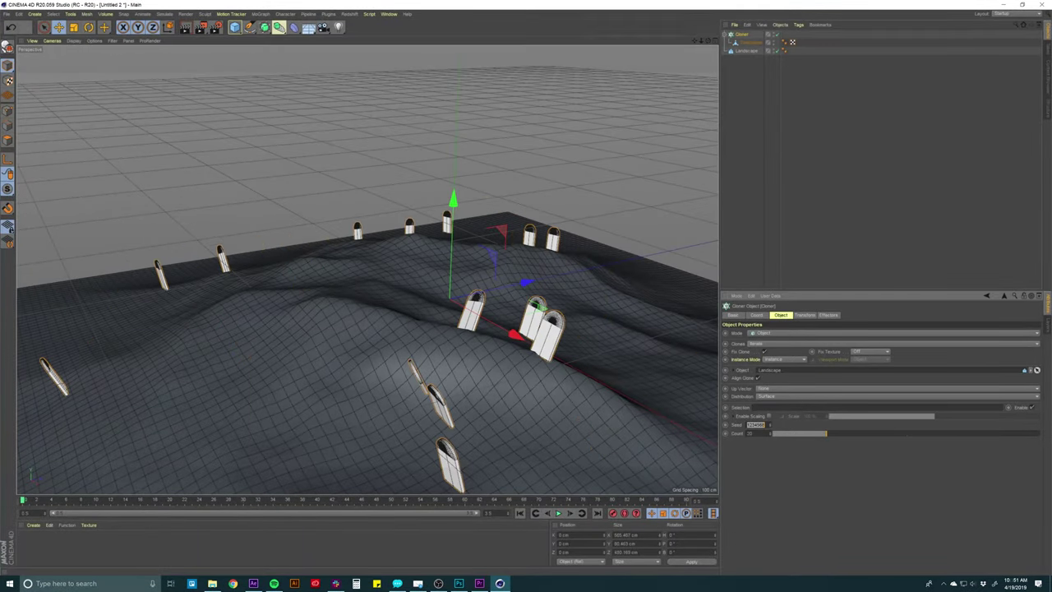
pyautogui.press('Up')
pyautogui.press('Up')
pyautogui.press('Up')
pyautogui.press('Up')
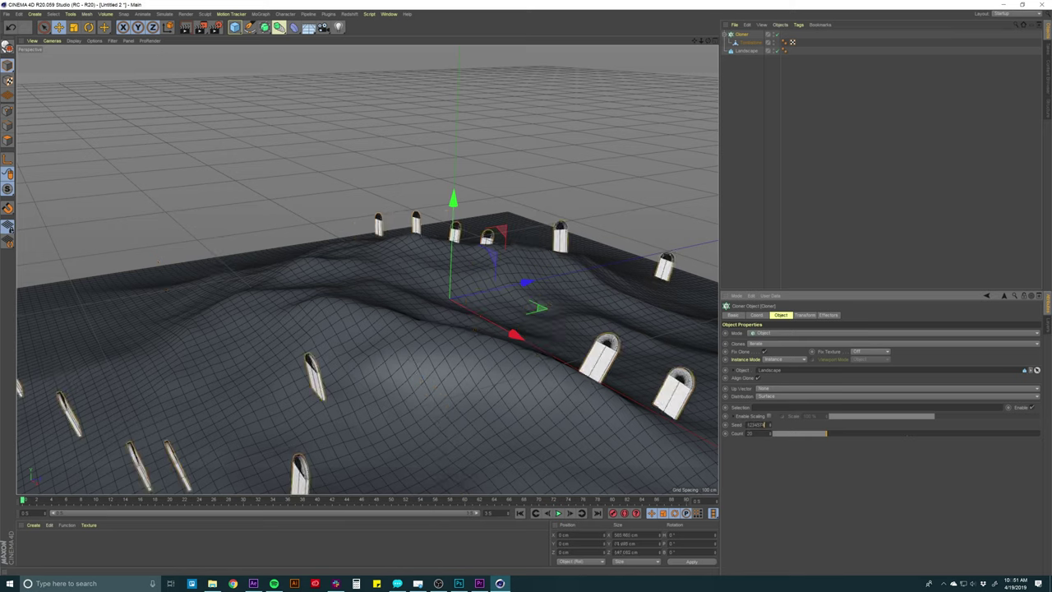
pyautogui.press('Up')
pyautogui.press('Up')
pyautogui.press('Up')
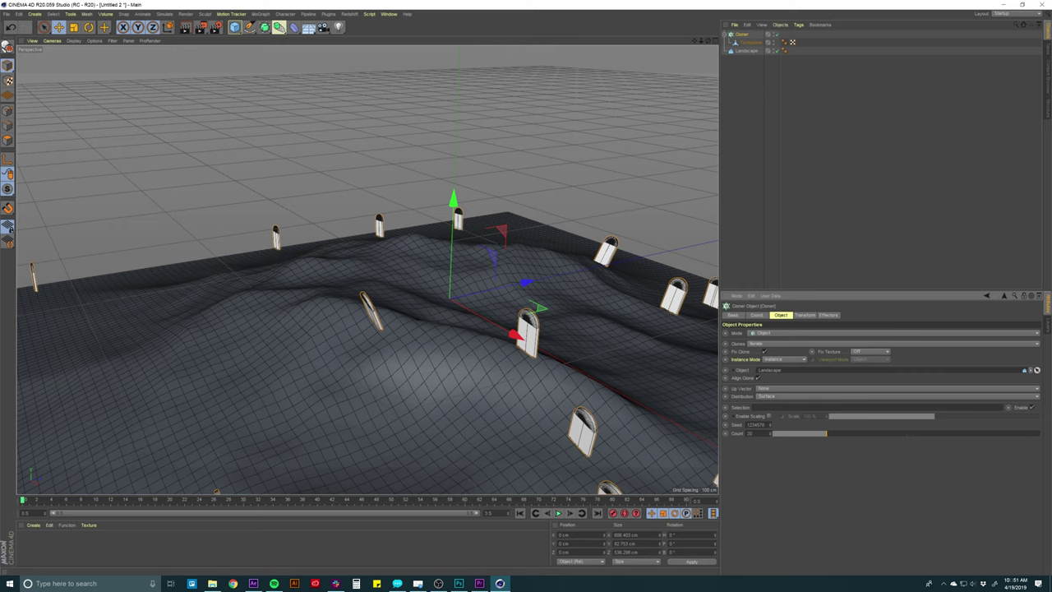
pyautogui.press('Up')
pyautogui.press('Up')
pyautogui.press('Up')
pyautogui.press('Up')
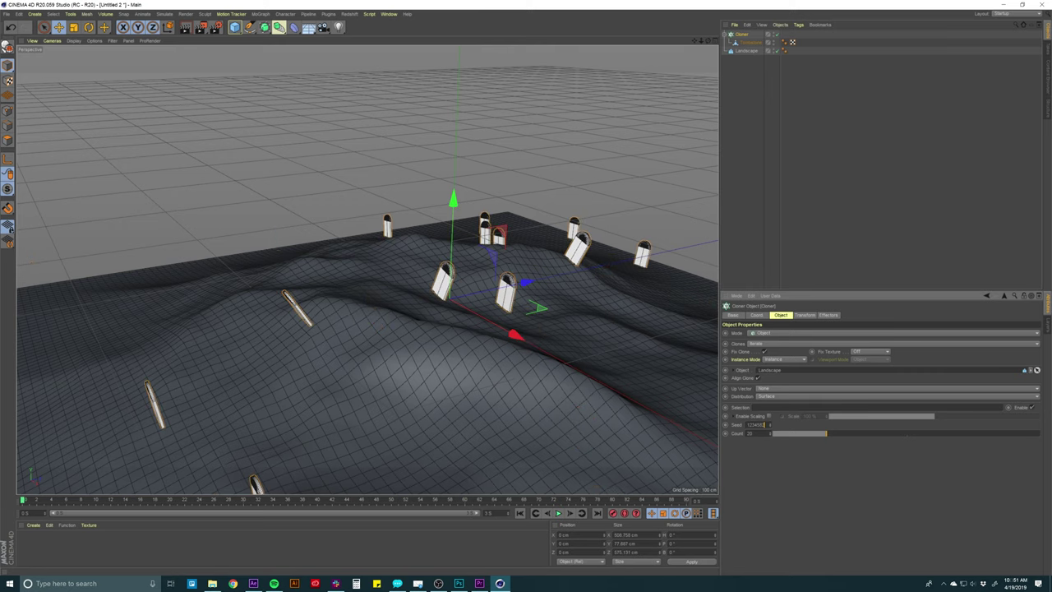
pyautogui.press('Up')
pyautogui.press('Up')
pyautogui.press('Up')
pyautogui.press('Up')
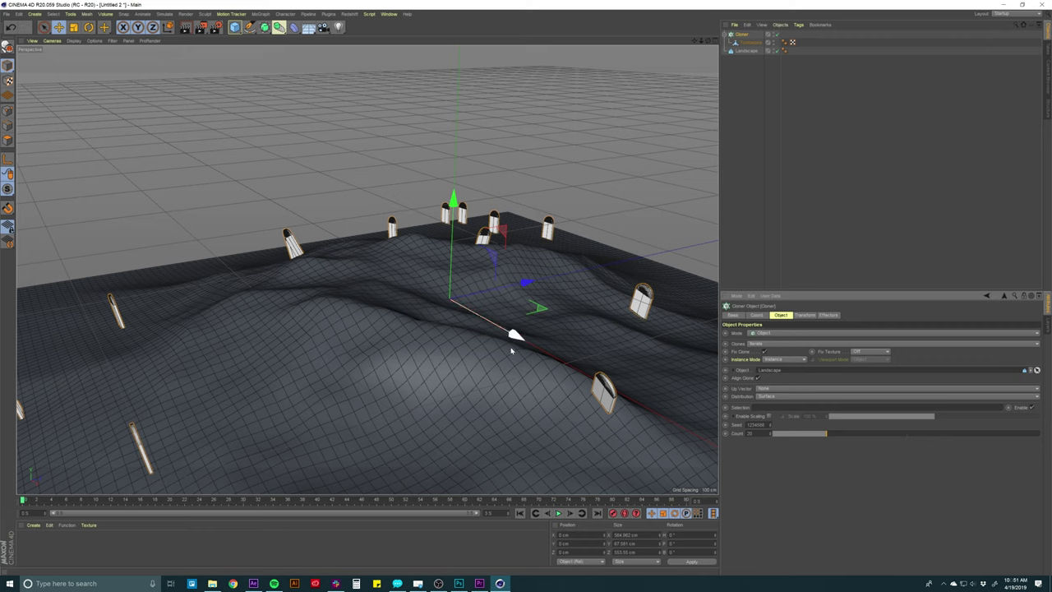
# Raise the Cloner's count to 31 and adjust its seed to redistribute the tombstones over the hills
pyautogui.moveTo(826, 433); pyautogui.dragTo(856, 433)
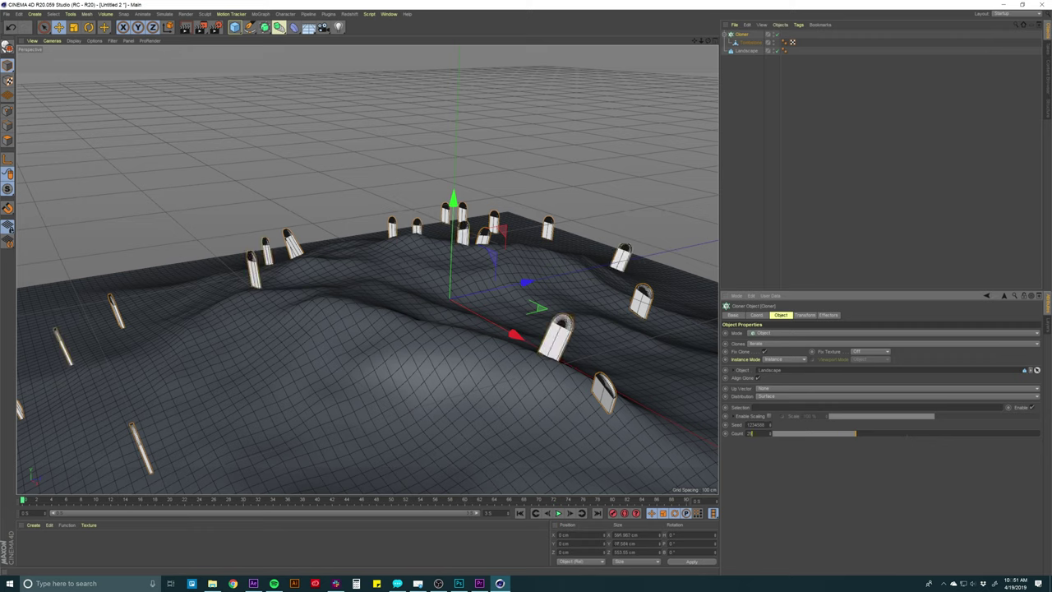
pyautogui.moveTo(770, 425); pyautogui.dragTo(770, 424)
pyautogui.moveTo(489, 324); pyautogui.dragTo(419, 378)
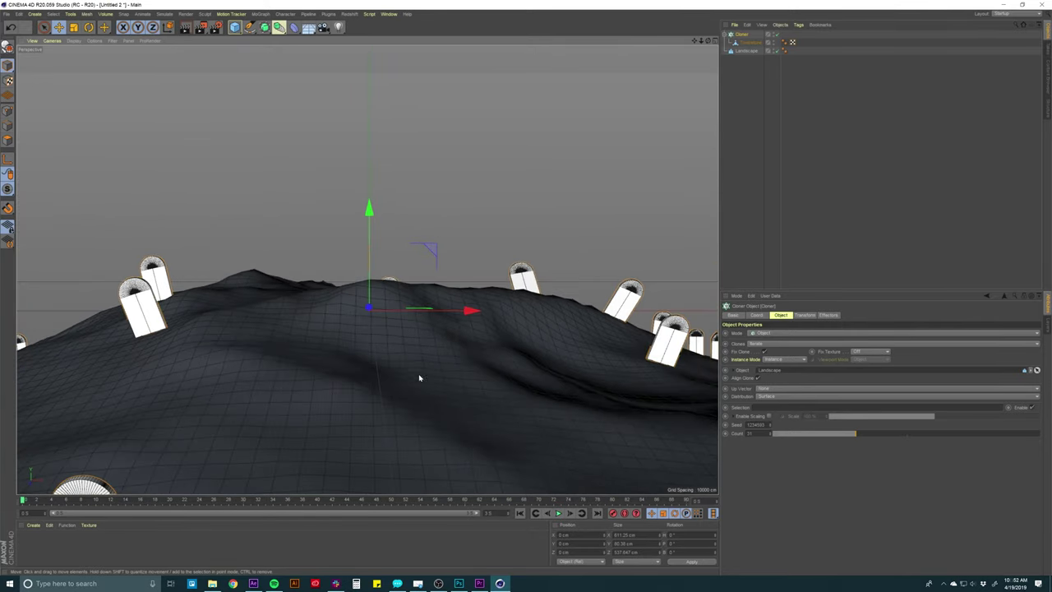
pyautogui.moveTo(529, 351); pyautogui.dragTo(391, 375)
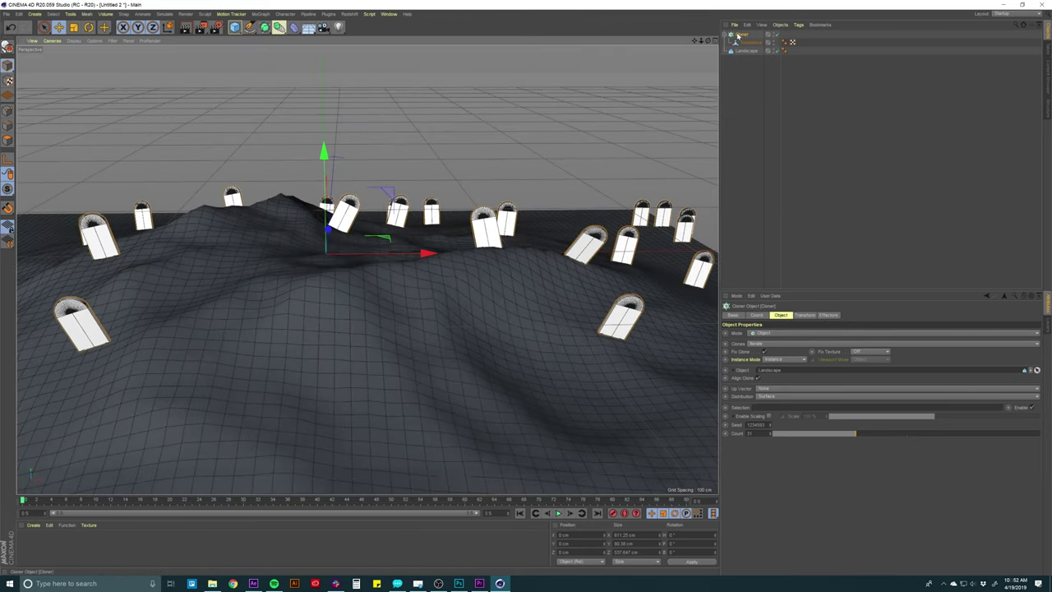
# Add a Random effector to the Cloner and set its X, Y and Z position offsets to 0 cm
pyautogui.click(259, 13)
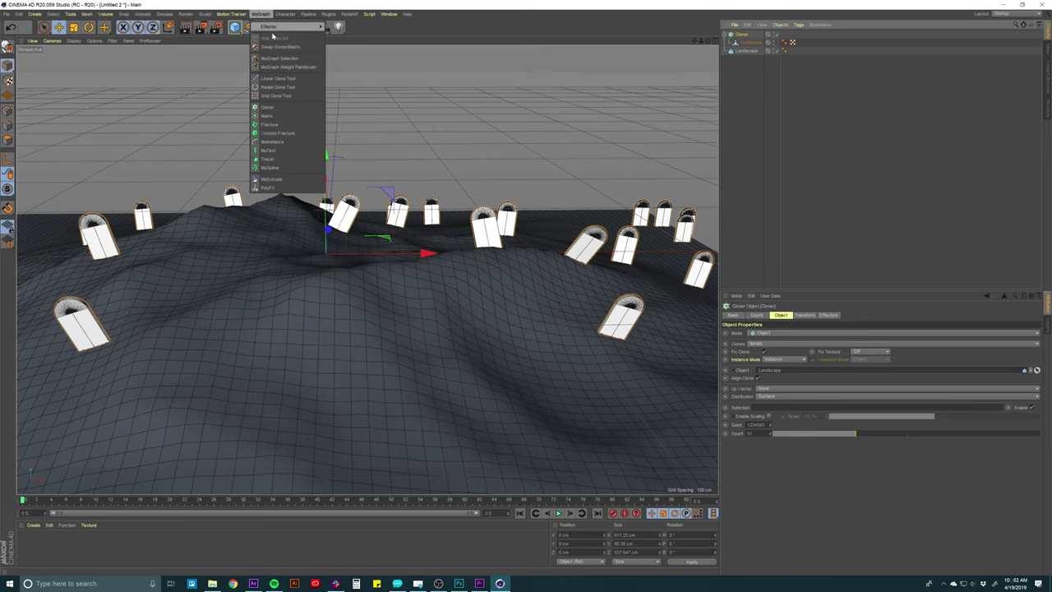
pyautogui.moveTo(274, 29)
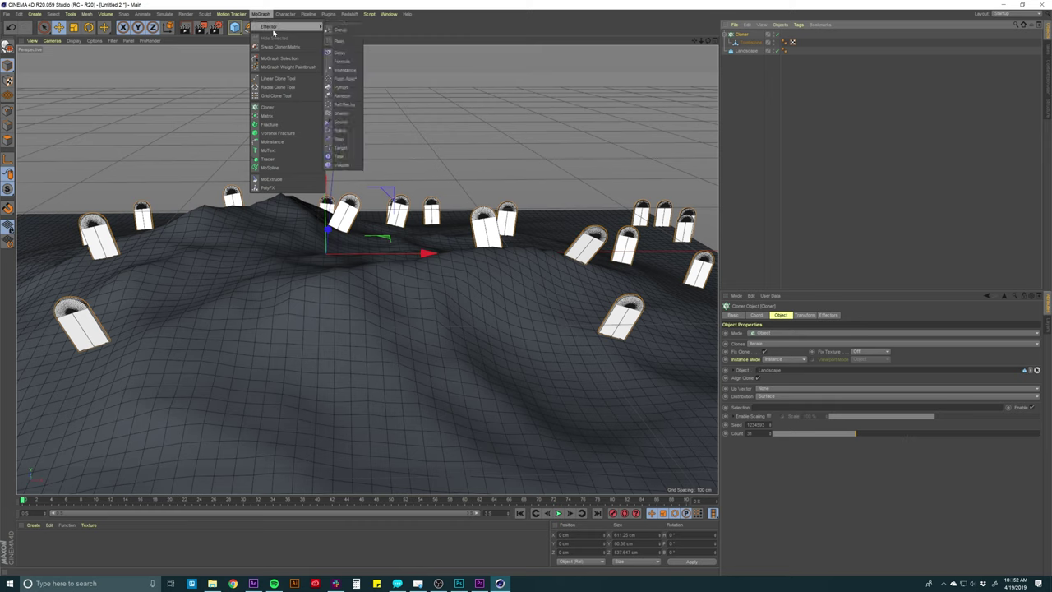
pyautogui.click(340, 97)
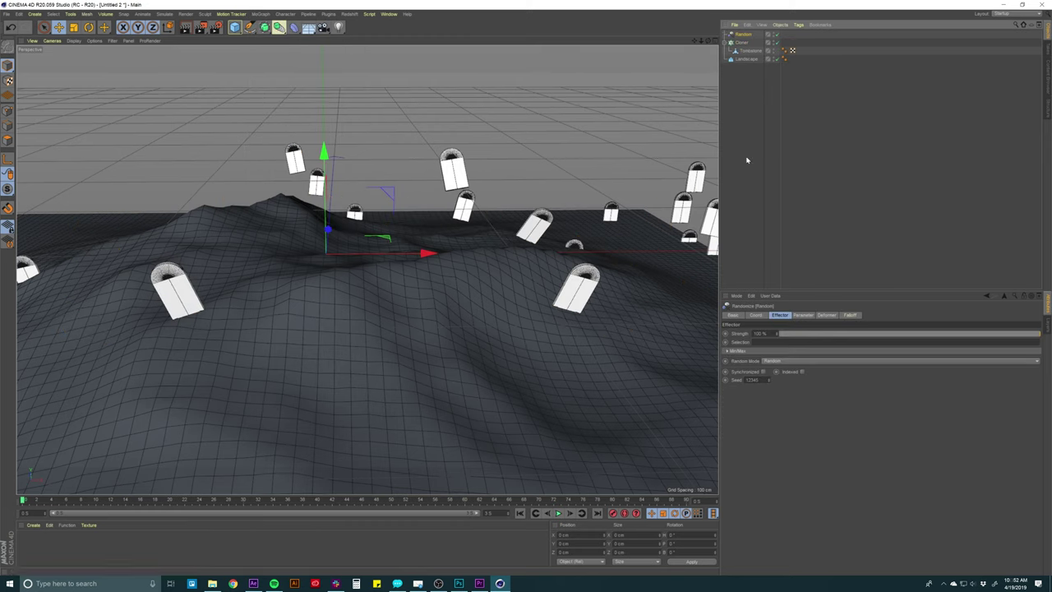
pyautogui.click(802, 315)
pyautogui.click(760, 356)
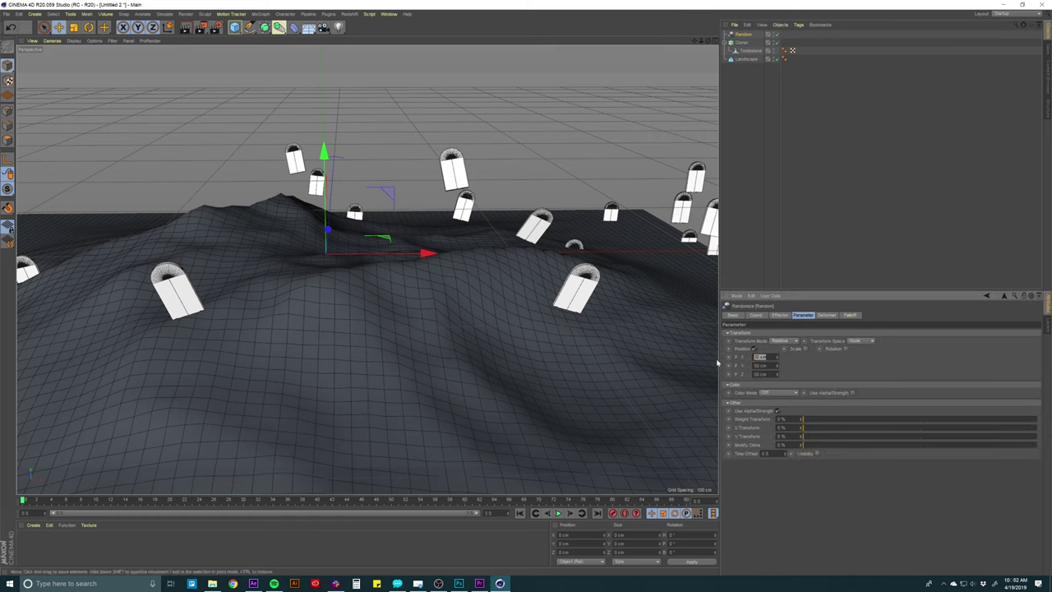
pyautogui.write('0')
pyautogui.press('Return')
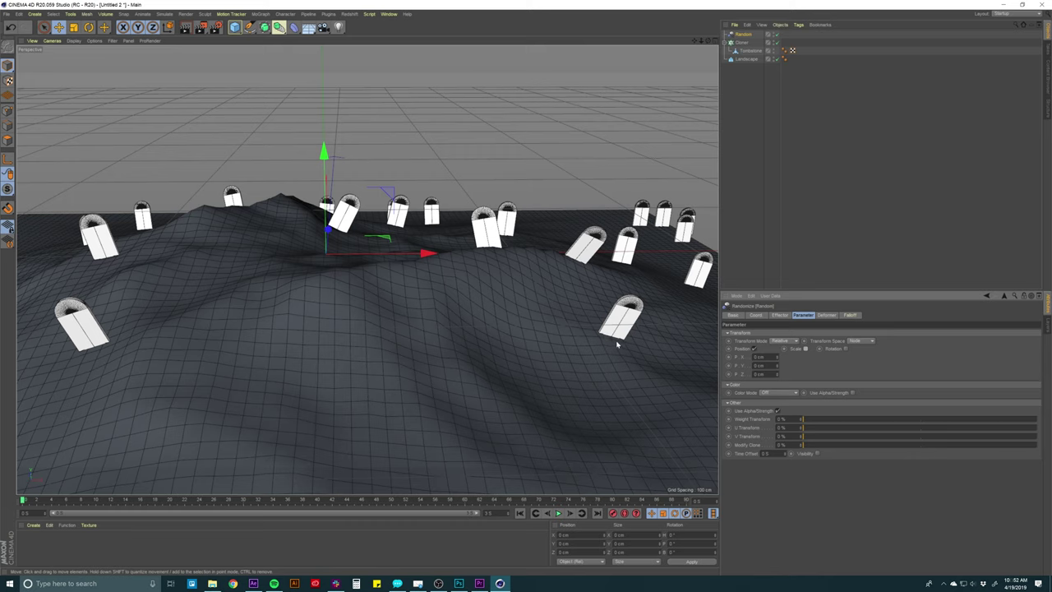
# Enable rotation in the Random effector and vary the clones' angles, with pitch at 10° and bank at 50°
pyautogui.click(847, 349)
pyautogui.moveTo(869, 368)
pyautogui.mouseDown()
pyautogui.moveTo(869, 329)
pyautogui.moveTo(870, 373)
pyautogui.mouseUp()
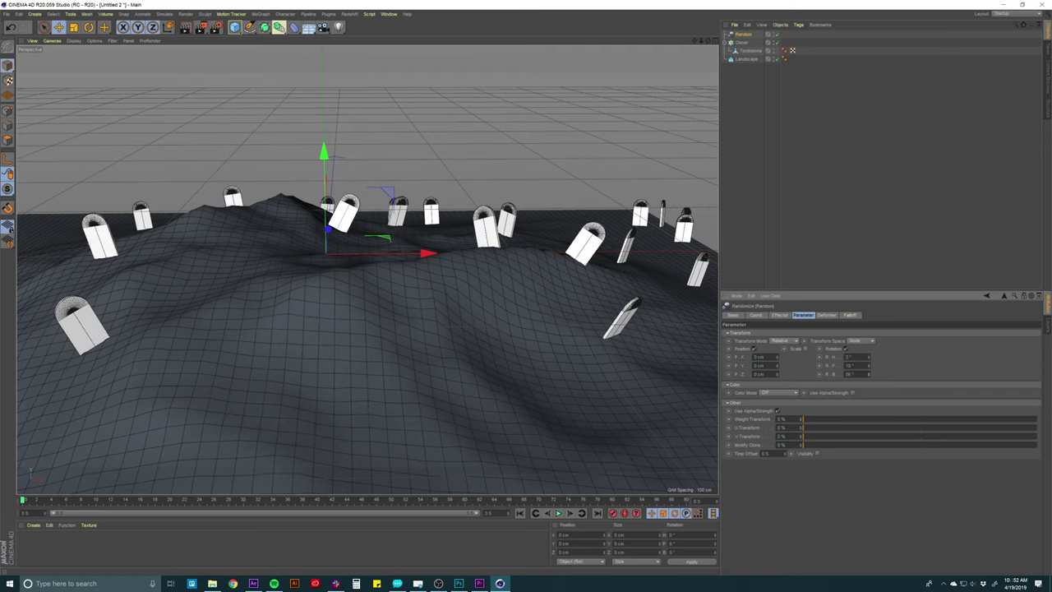
pyautogui.scroll(10, 560, 311)
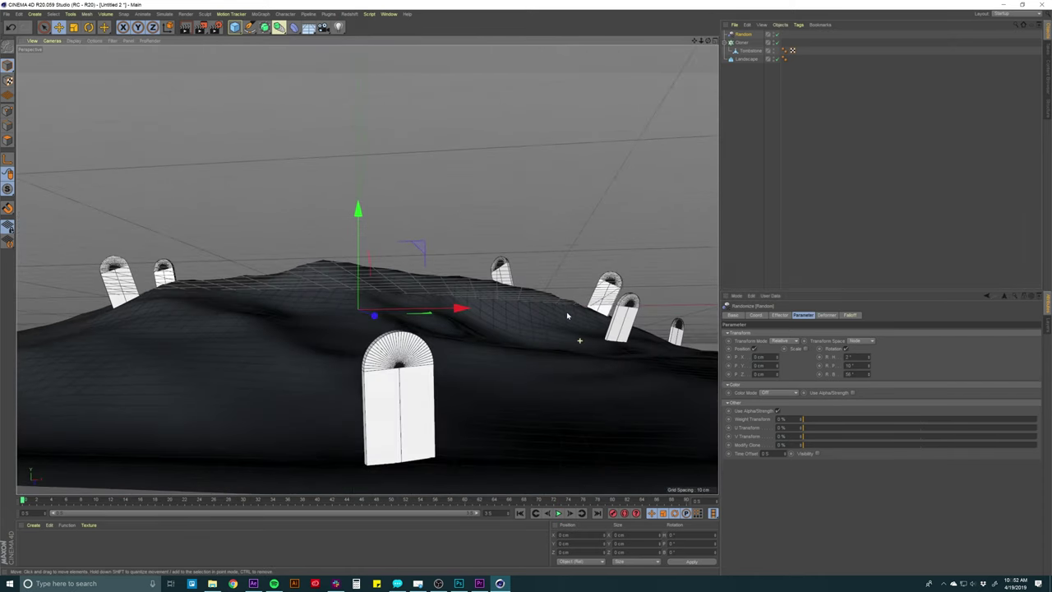
pyautogui.moveTo(567, 315)
pyautogui.mouseDown()
pyautogui.moveTo(577, 315)
pyautogui.moveTo(414, 331)
pyautogui.moveTo(481, 305)
pyautogui.moveTo(411, 329)
pyautogui.mouseUp()
pyautogui.scroll(-10, 414, 331)
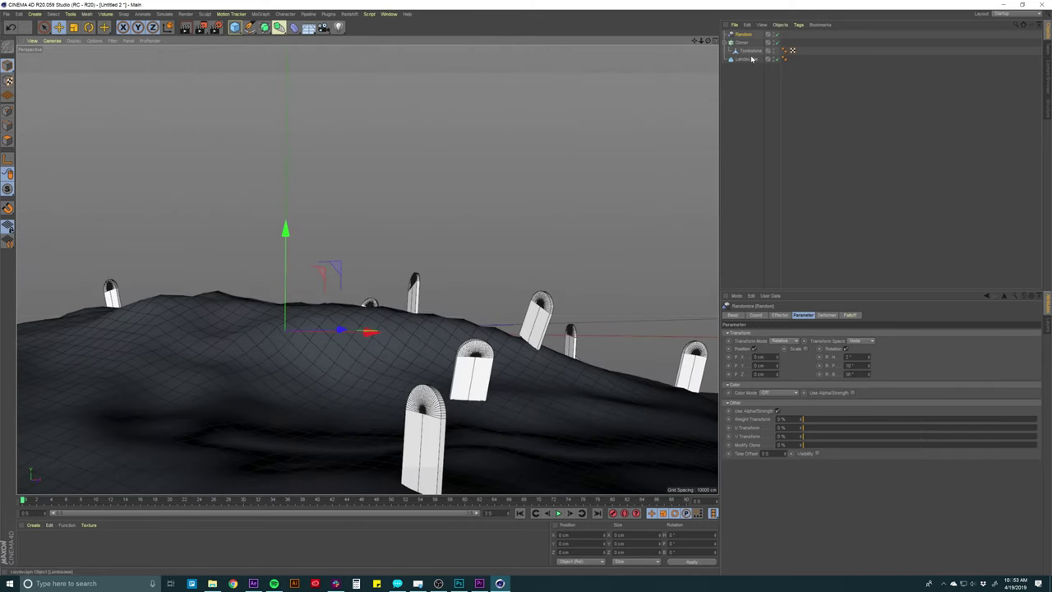
# Scale the original tombstone's thickness up to about 2.5 cm, deselect it and render the view
pyautogui.click(750, 51)
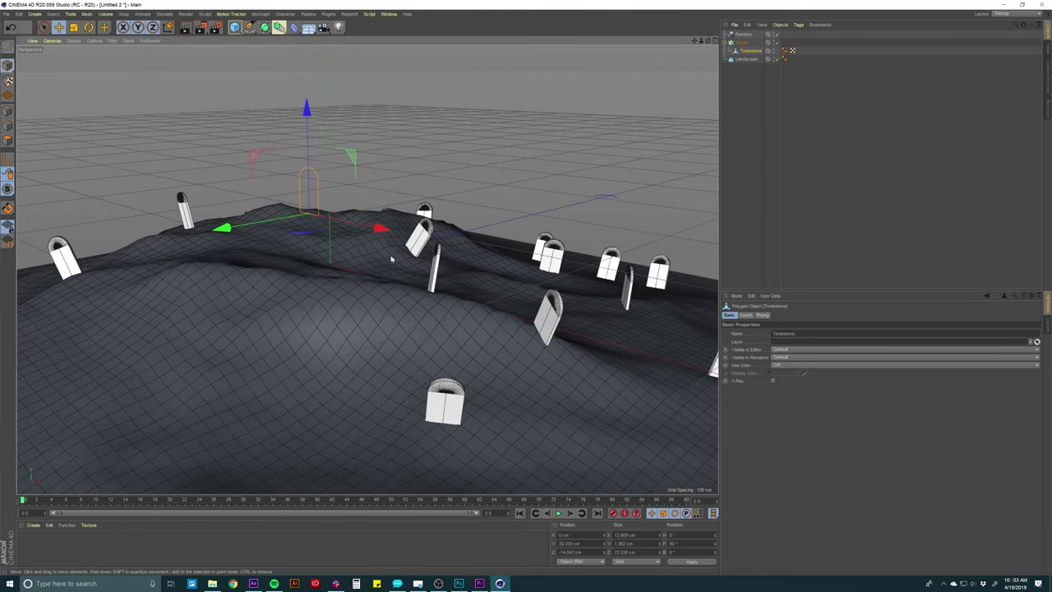
pyautogui.press('t')
pyautogui.moveTo(218, 230); pyautogui.dragTo(407, 296)
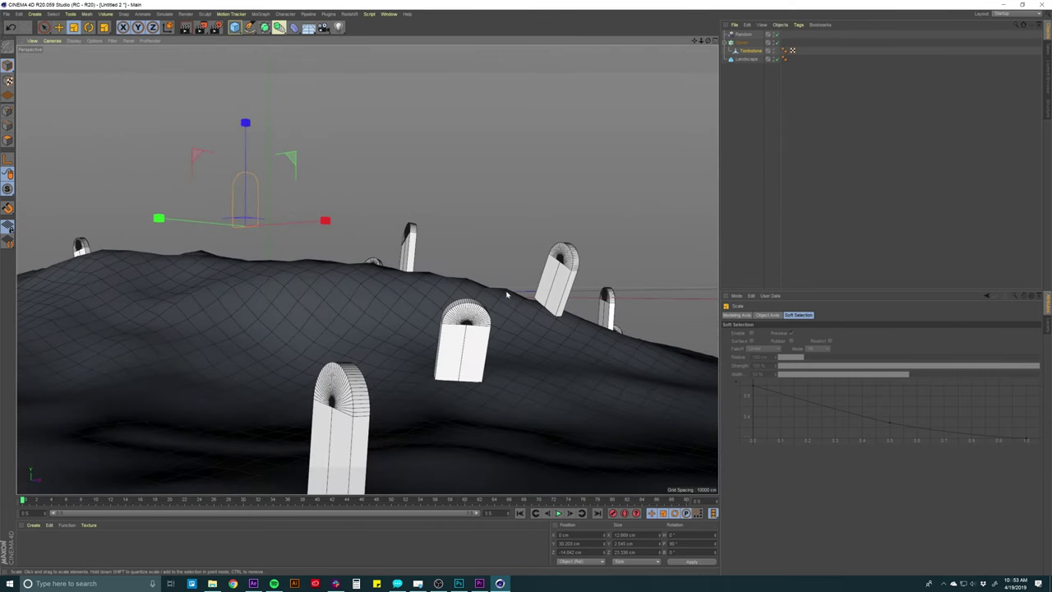
pyautogui.click(468, 180)
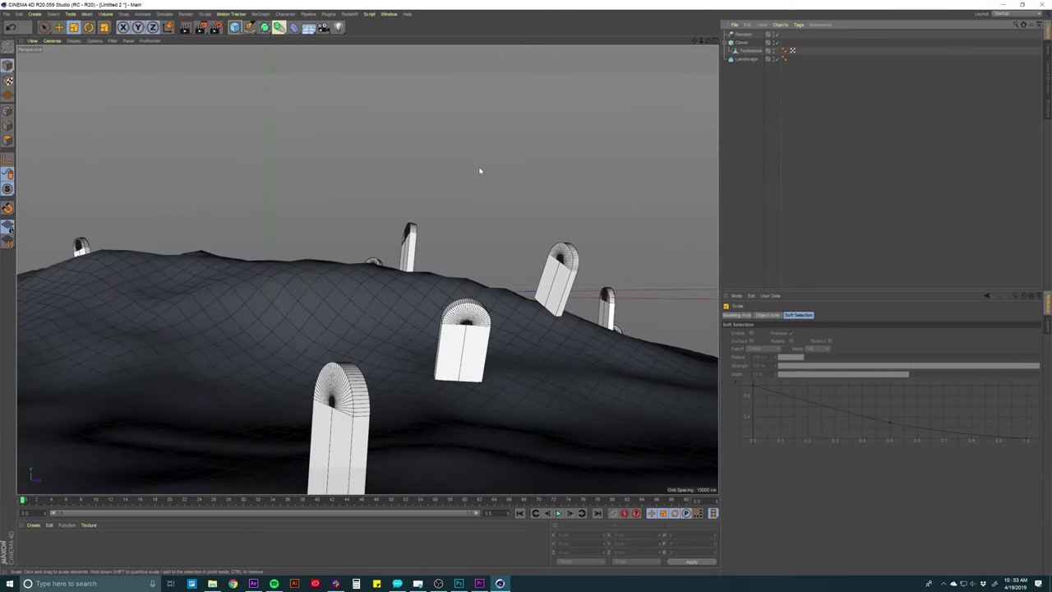
pyautogui.hotkey('ctrl', 'r')
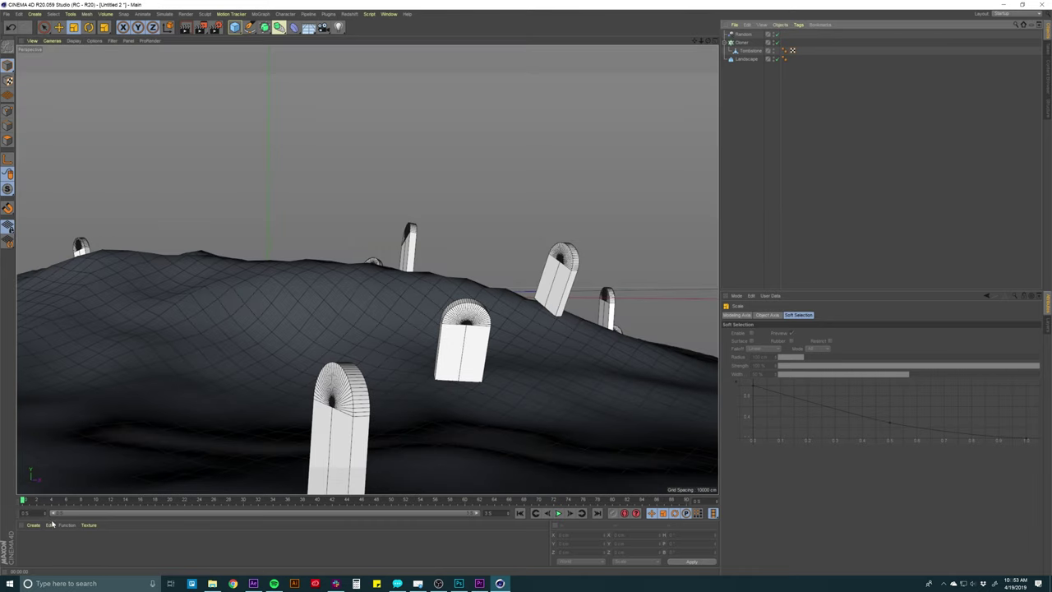
# Create a Sketch material, apply it to the Tombstone object and render the view with its outlines
pyautogui.click(33, 525)
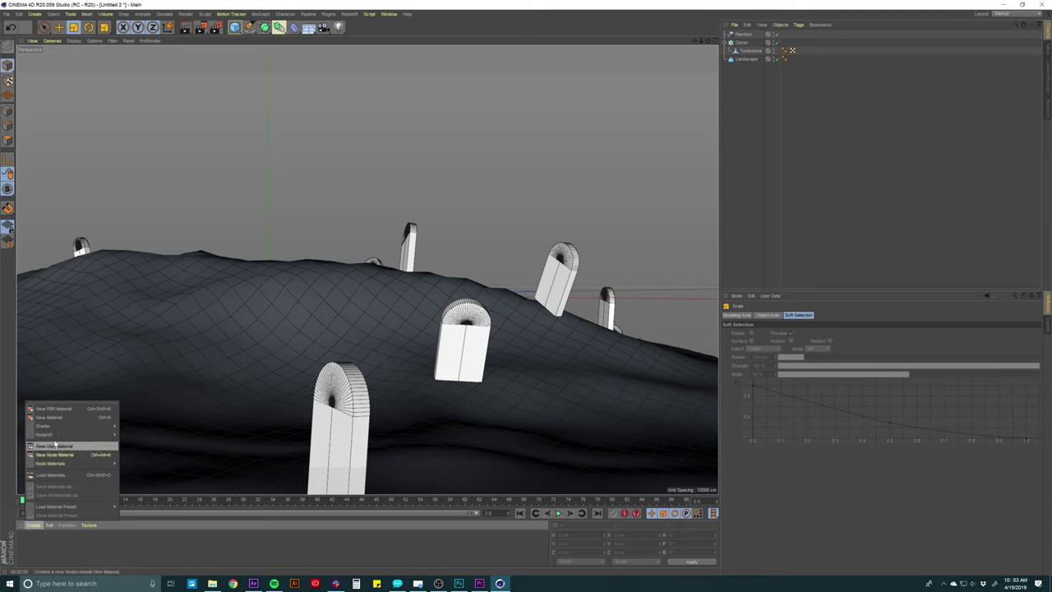
pyautogui.moveTo(70, 430)
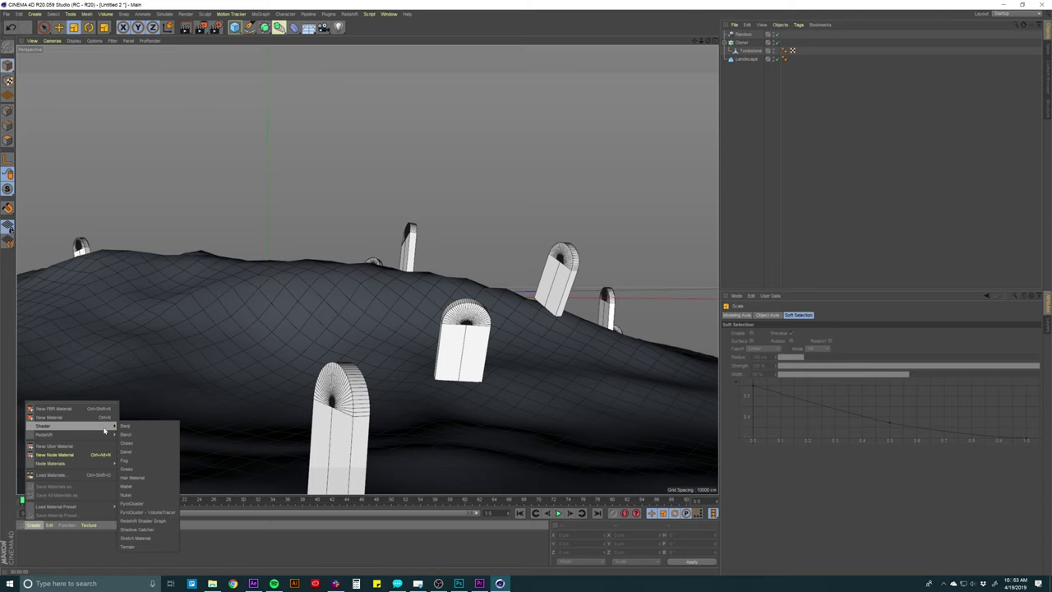
pyautogui.click(133, 539)
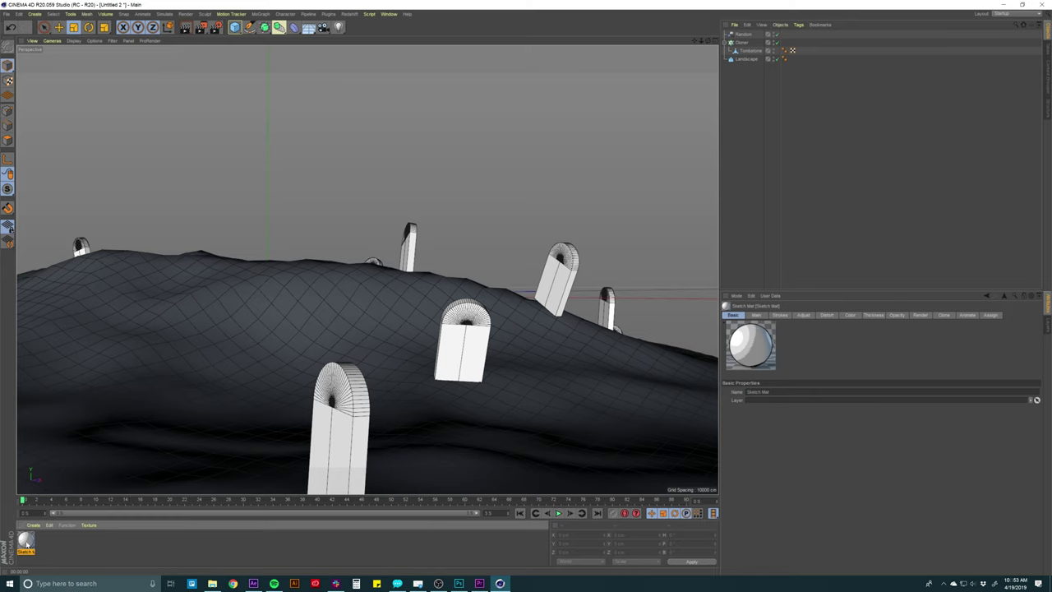
pyautogui.moveTo(26, 543)
pyautogui.mouseDown()
pyautogui.moveTo(227, 451)
pyautogui.moveTo(646, 105)
pyautogui.moveTo(751, 63)
pyautogui.moveTo(752, 52)
pyautogui.mouseUp()
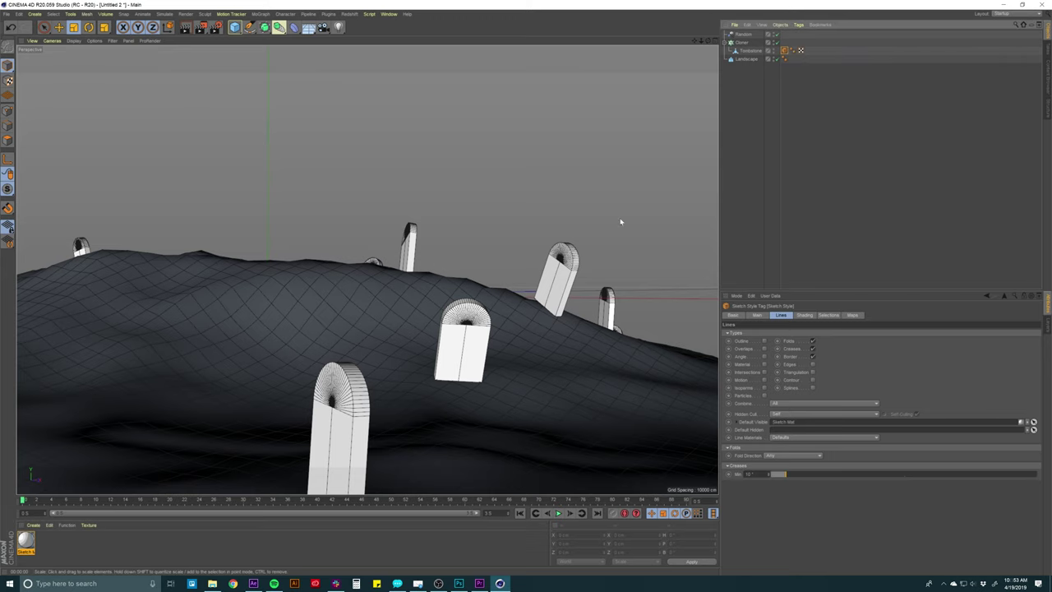
pyautogui.hotkey('ctrl', 'r')
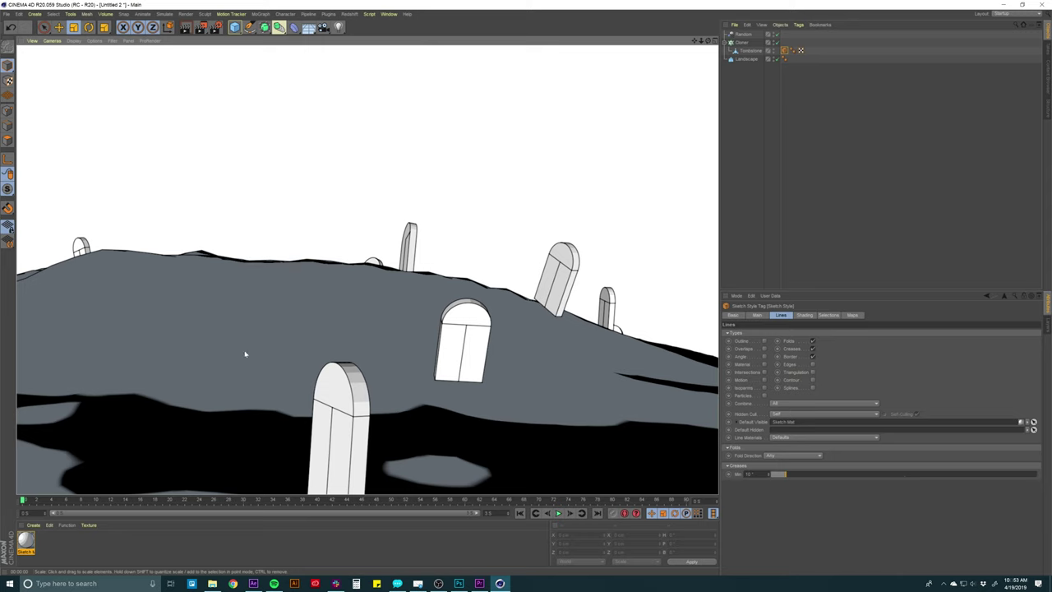
# Turn off Folds in the tombstone's Sketch Style lines, and test disabling Creases and Border before re-enabling both
pyautogui.click(812, 342)
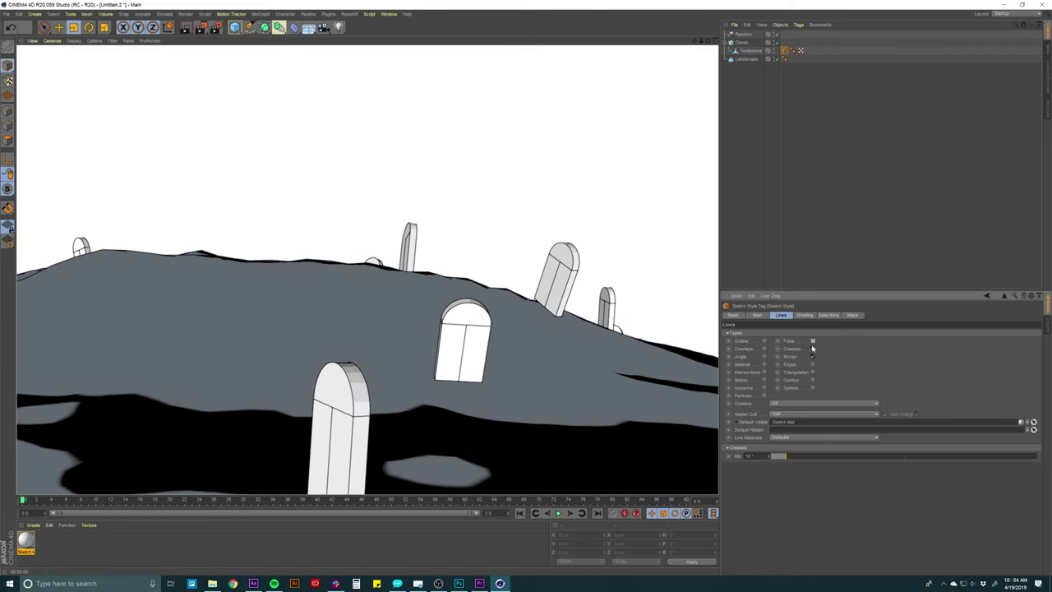
pyautogui.click(812, 349)
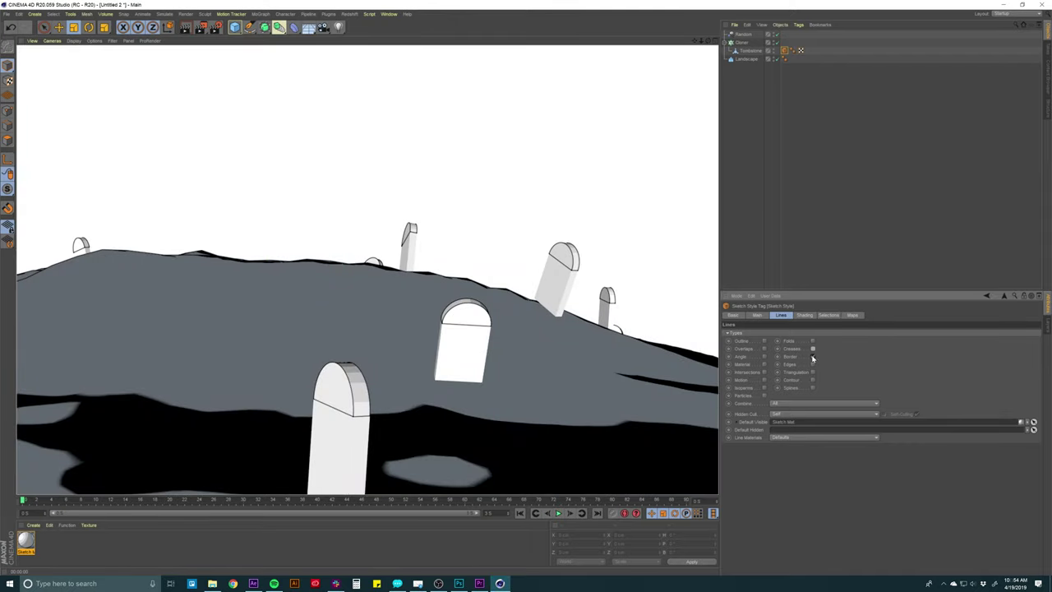
pyautogui.click(812, 356)
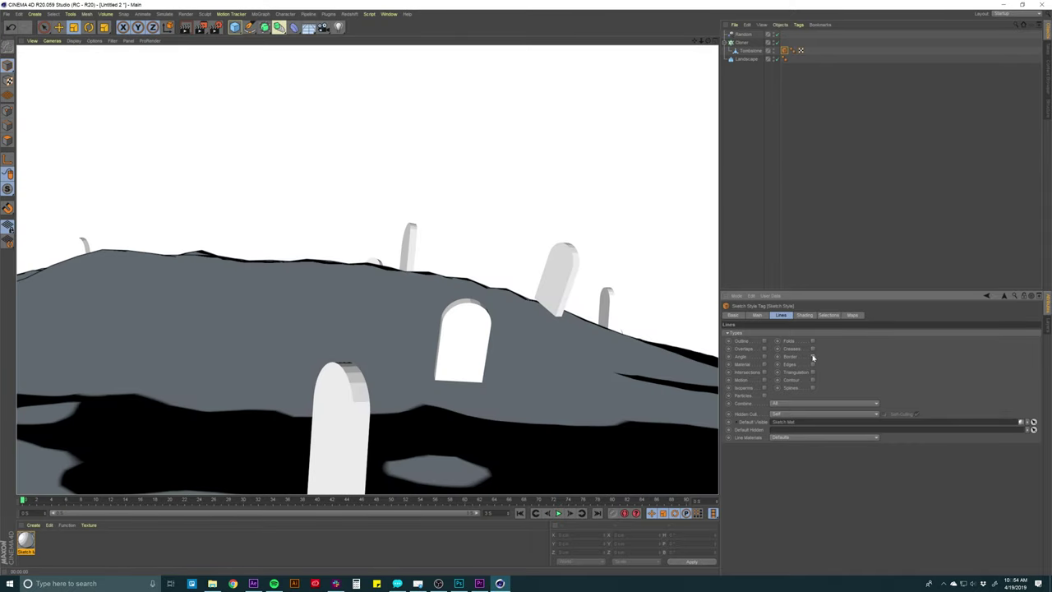
pyautogui.click(813, 350)
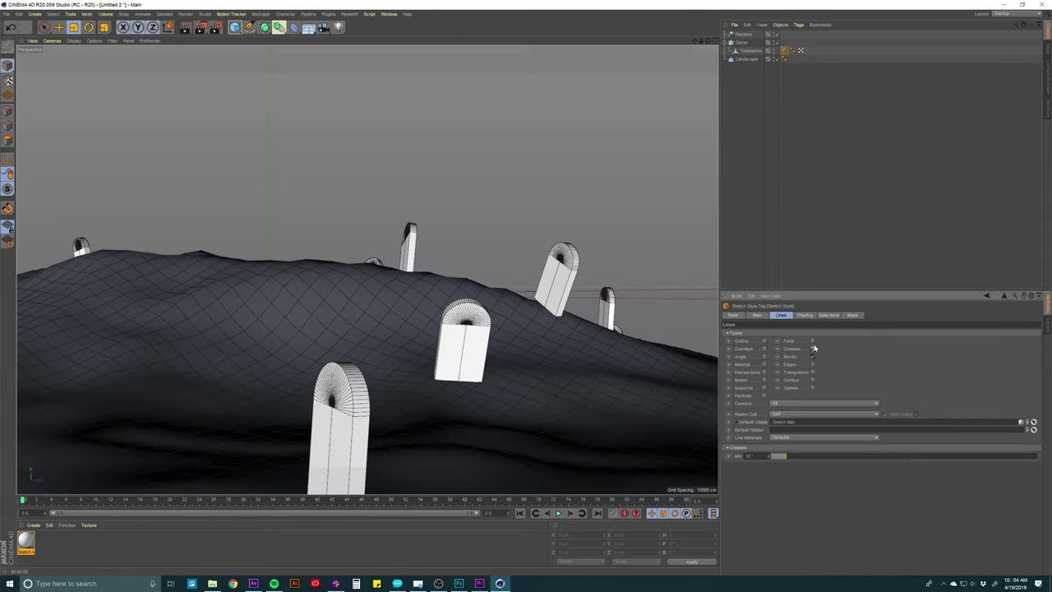
# Re-enable Folds in the tombstone's Sketch Style lines and switch to the Graves project
pyautogui.click(813, 342)
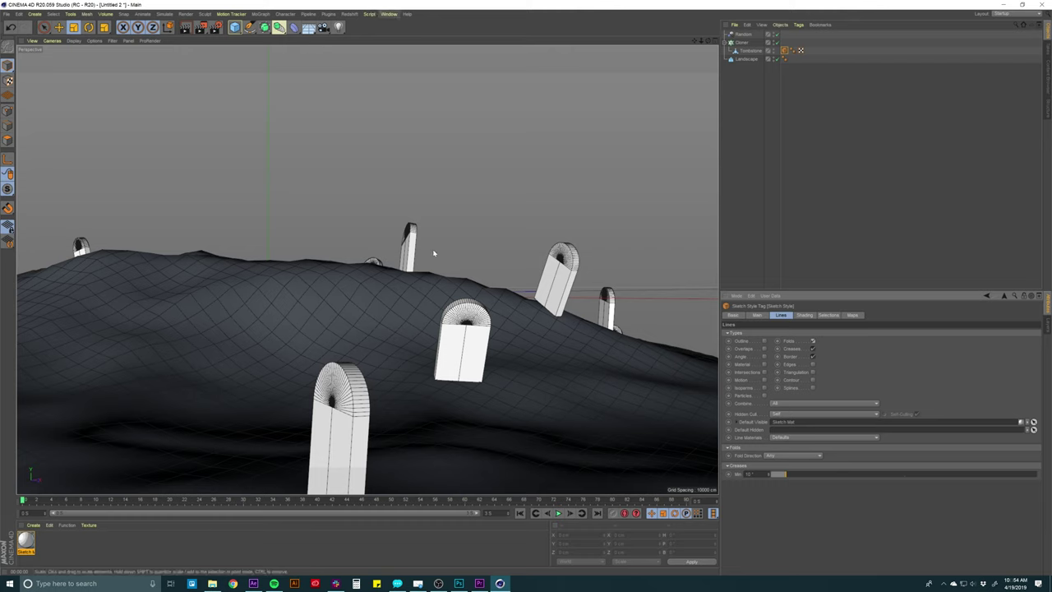
pyautogui.click(388, 14)
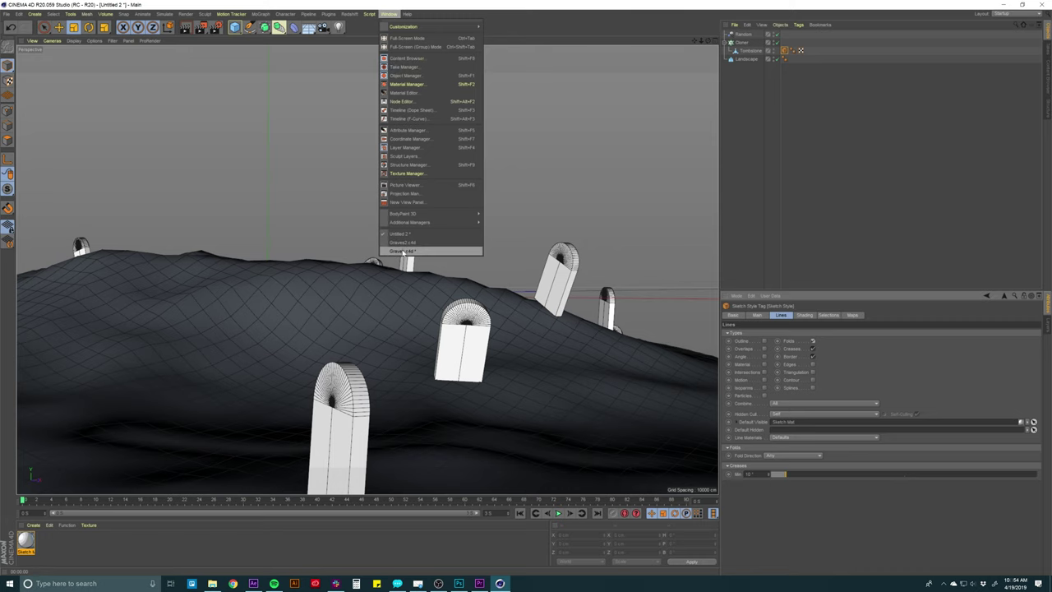
pyautogui.click(403, 251)
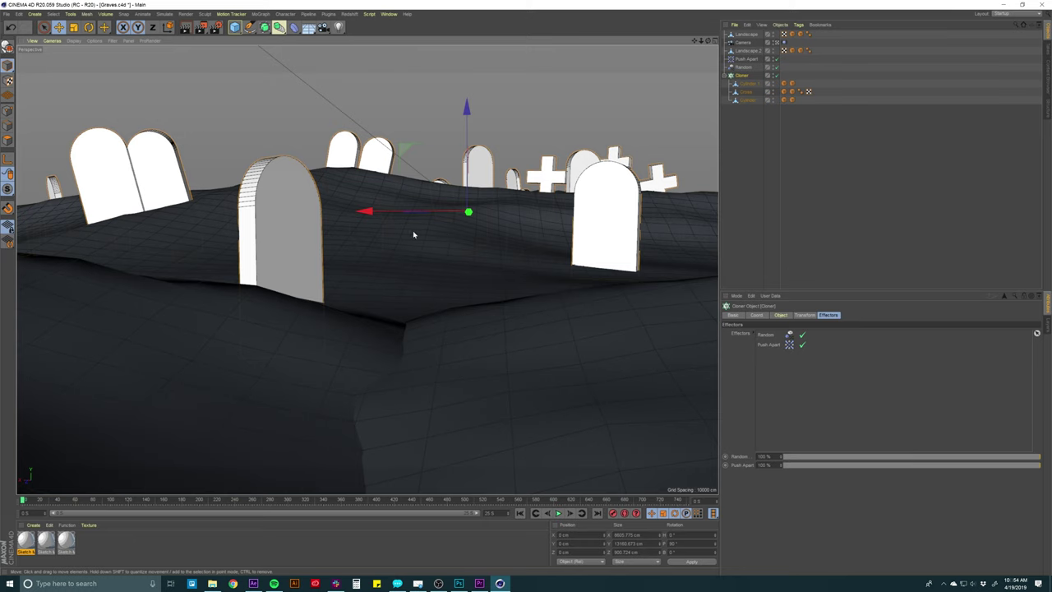
# Render the Graves scene from a closer viewpoint to examine its outlines, and clear the render
pyautogui.moveTo(414, 235); pyautogui.dragTo(172, 190)
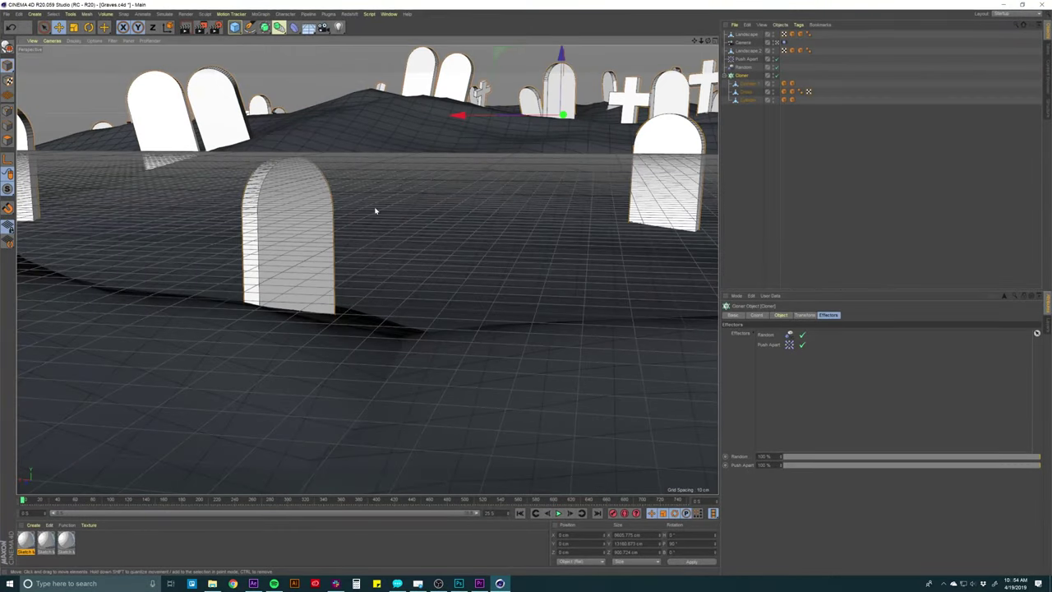
pyautogui.moveTo(432, 240); pyautogui.dragTo(354, 235)
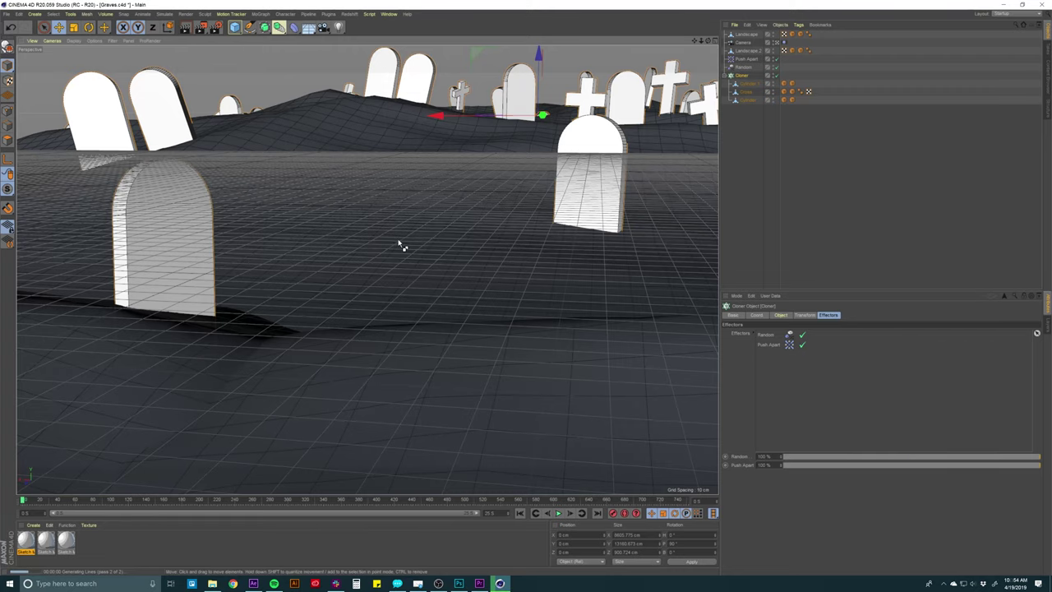
pyautogui.hotkey('ctrl', 'r')
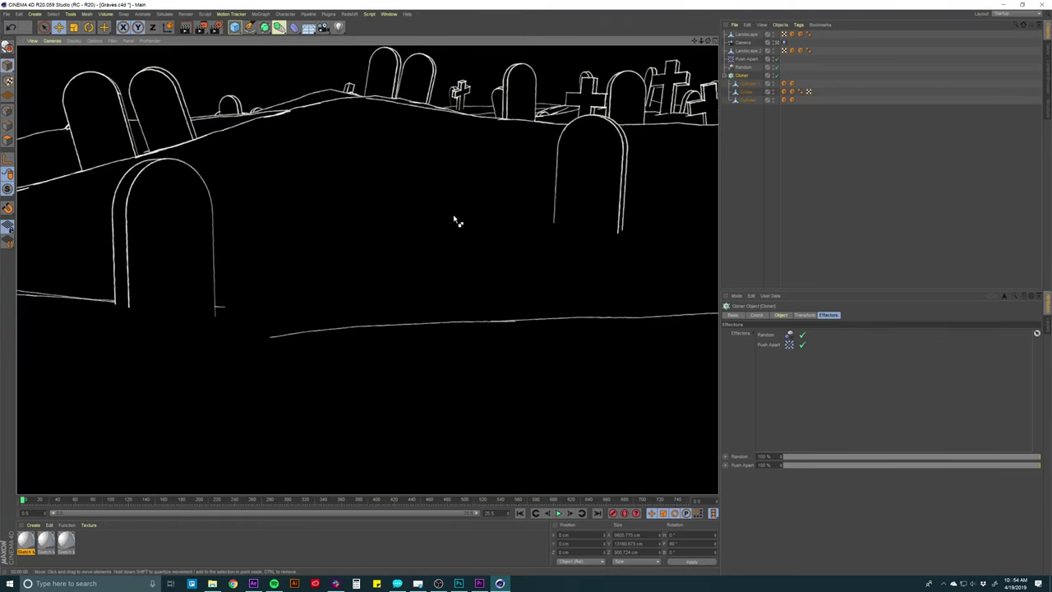
pyautogui.click(159, 230)
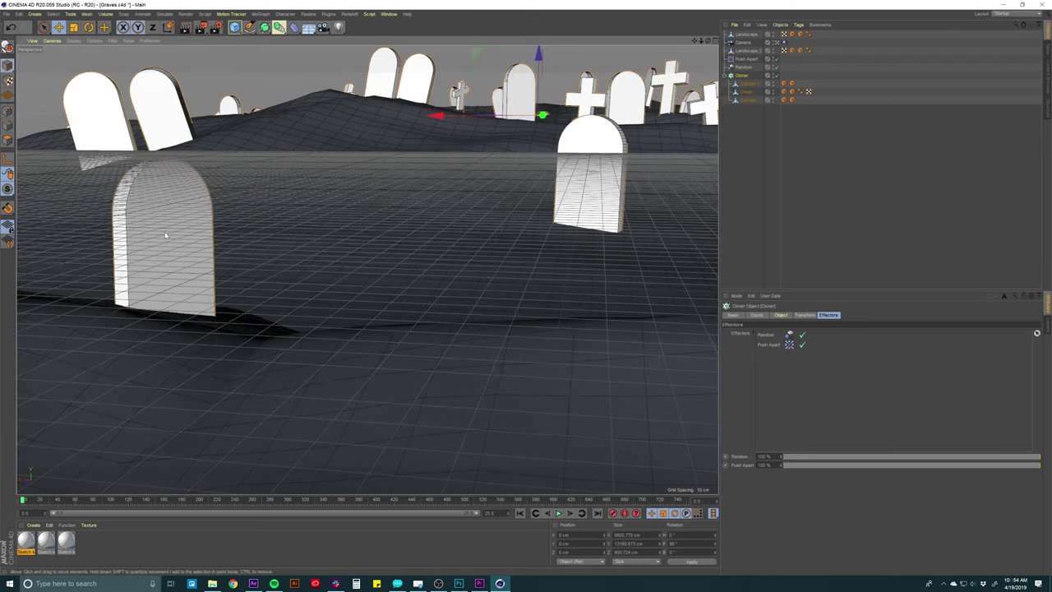
# Review the line types in the first cylinder's Sketch Style tag and the second Sketch material's Strokes, Thickness and Opacity settings
pyautogui.click(785, 84)
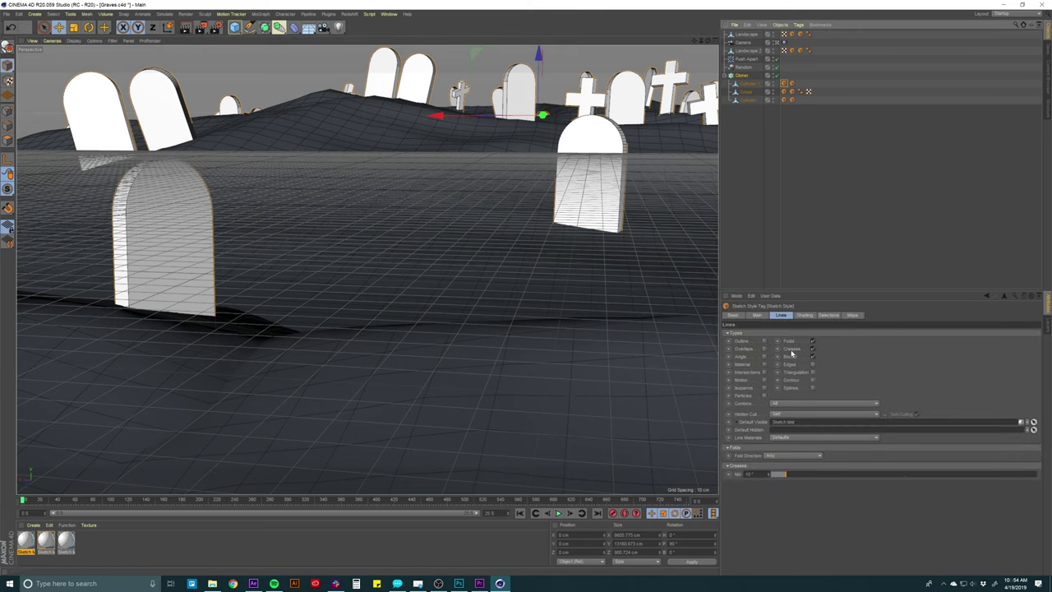
pyautogui.click(813, 342)
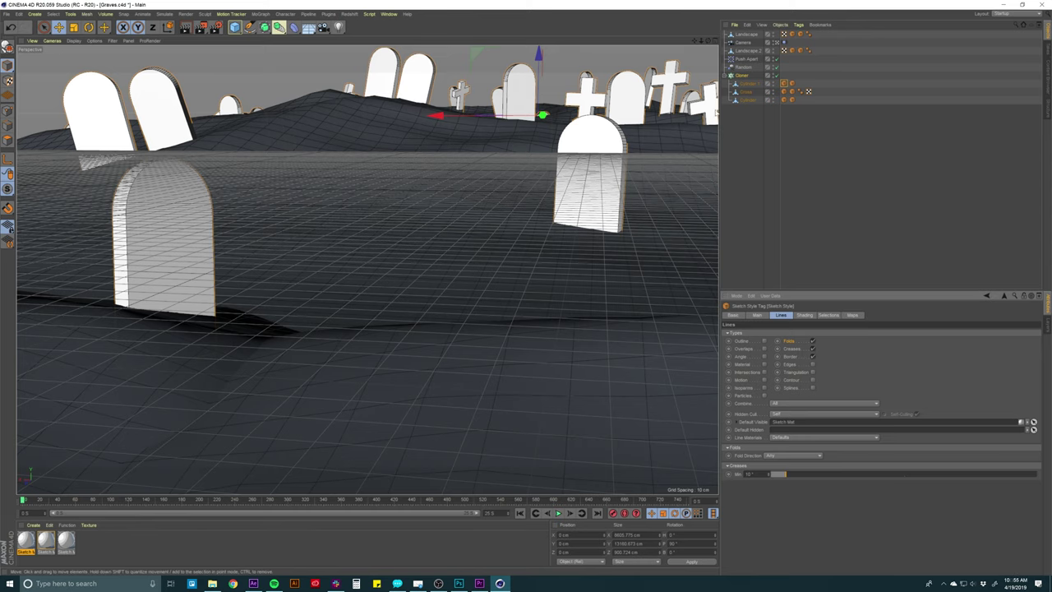
pyautogui.doubleClick(46, 540)
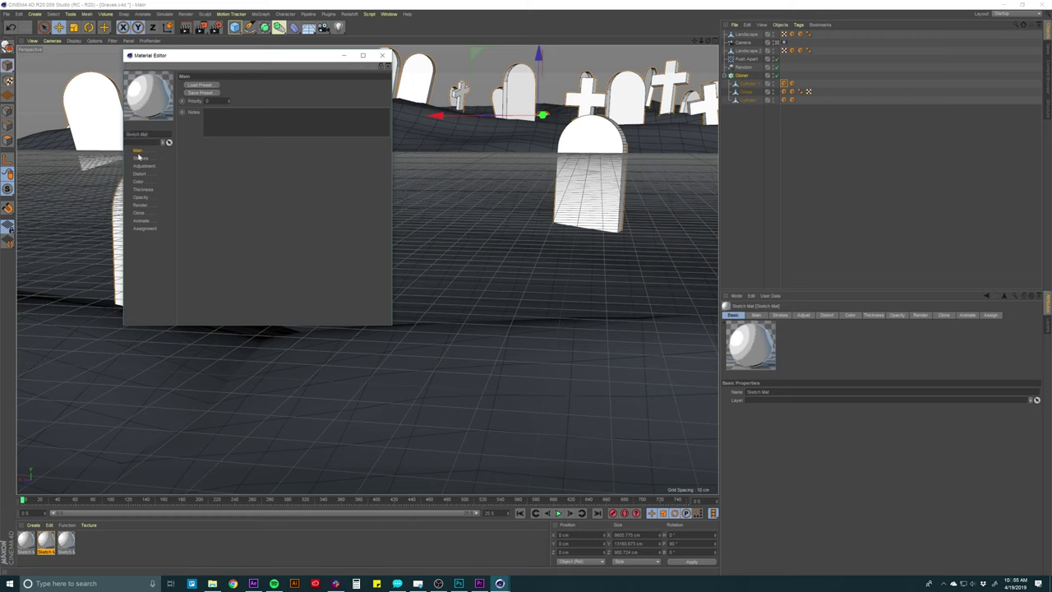
pyautogui.moveTo(216, 57); pyautogui.dragTo(374, 116)
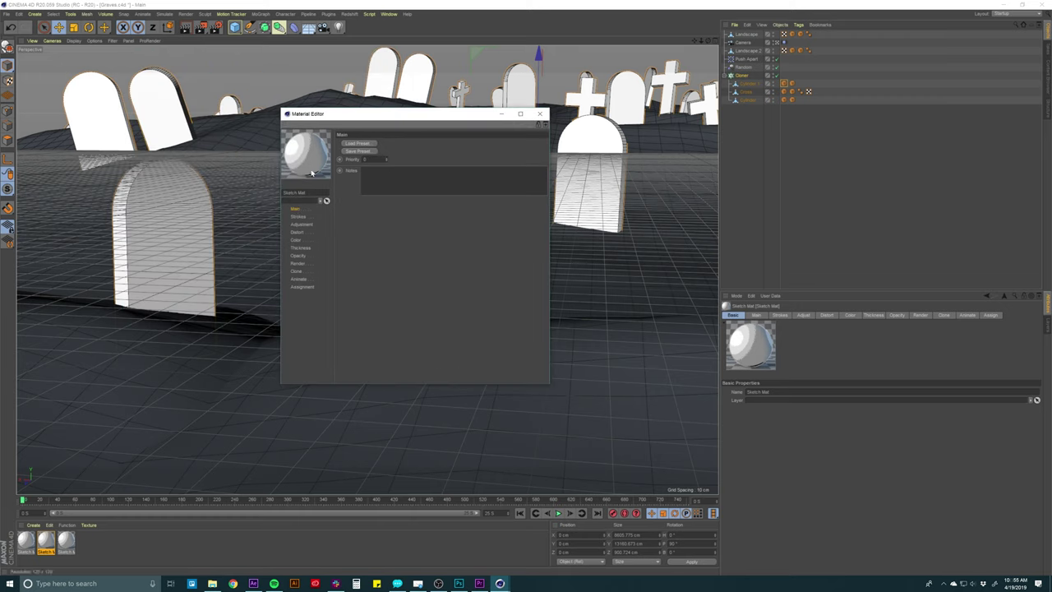
pyautogui.click(298, 217)
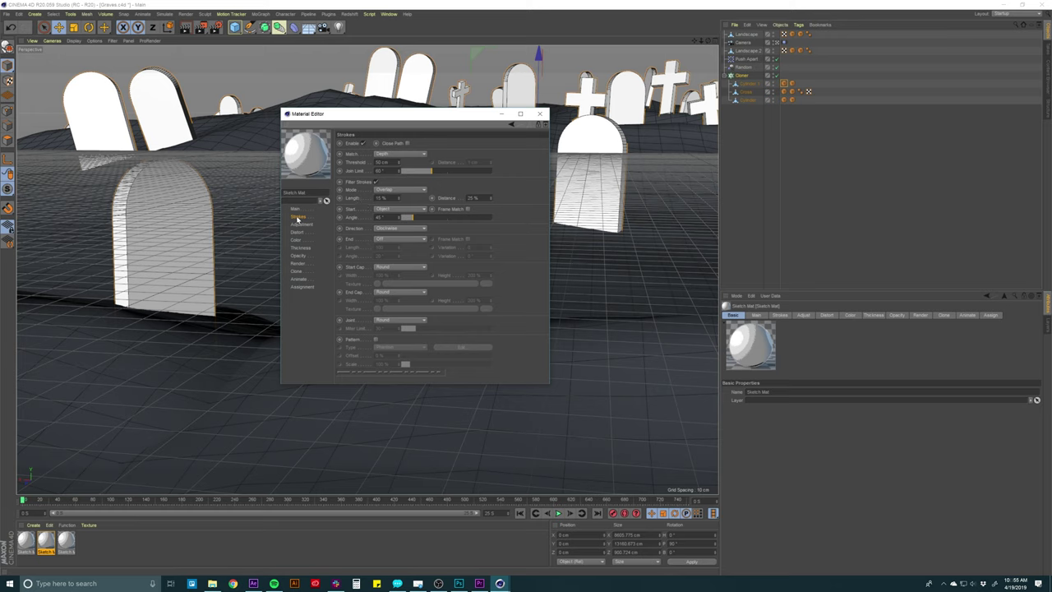
pyautogui.click(299, 247)
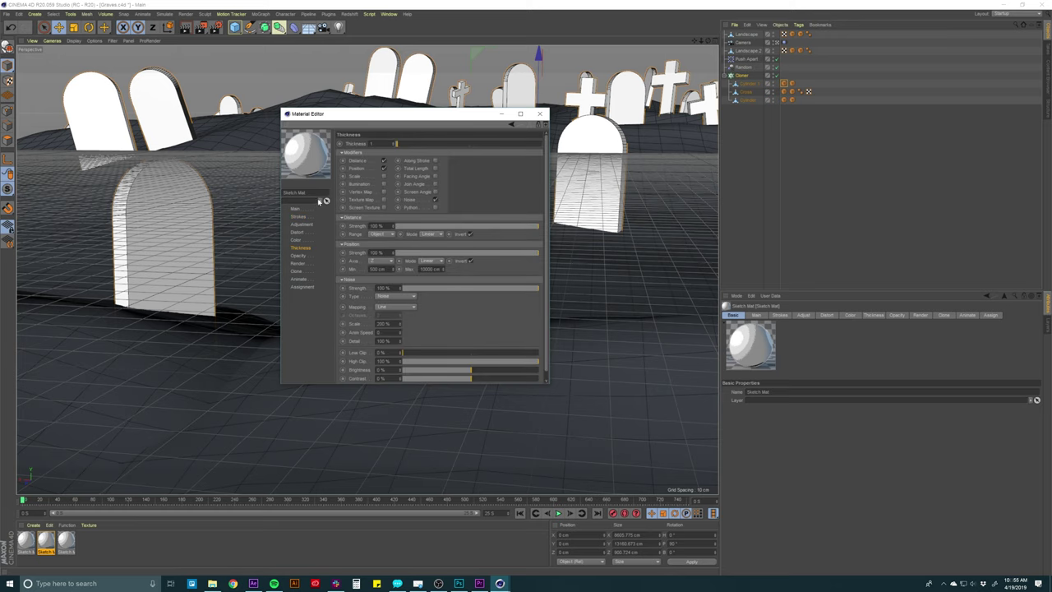
pyautogui.click(298, 256)
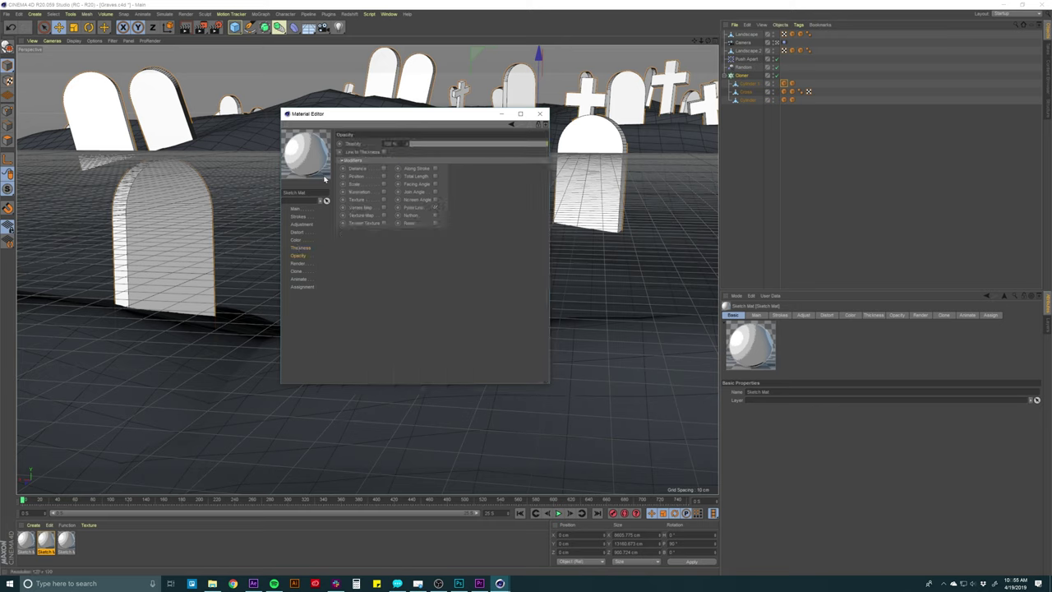
pyautogui.click(539, 113)
# Check the Shading settings of the first cylinder's Sketch Style tag and render the view
pyautogui.click(785, 84)
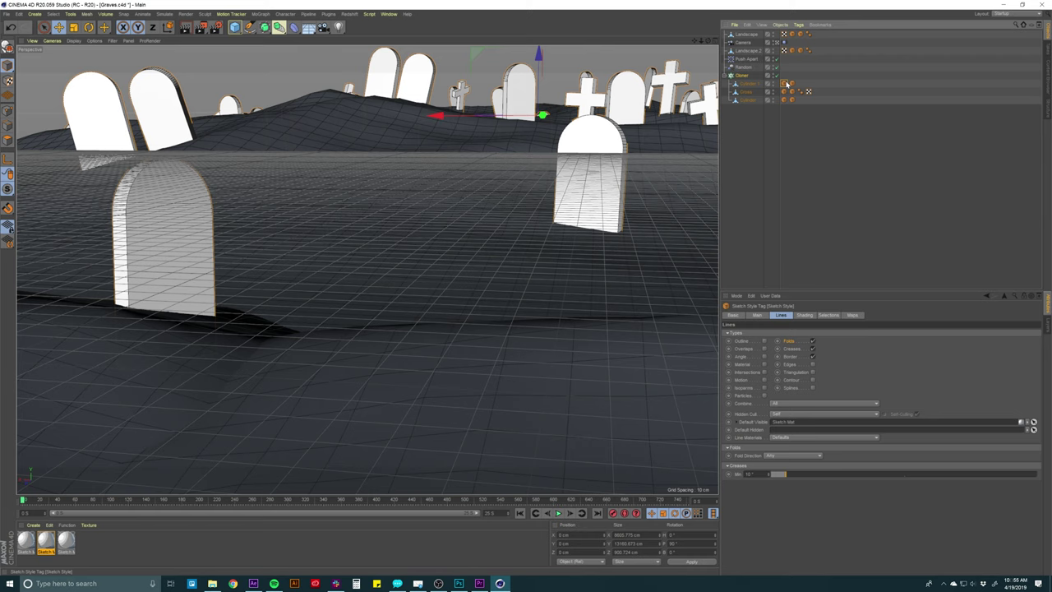
pyautogui.click(805, 315)
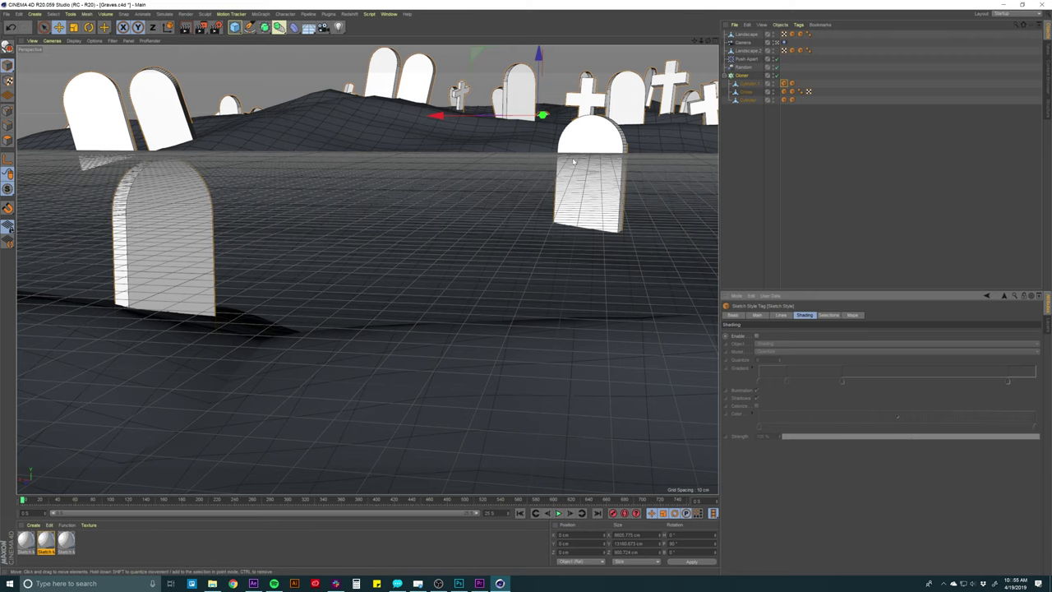
pyautogui.hotkey('ctrl', 'r')
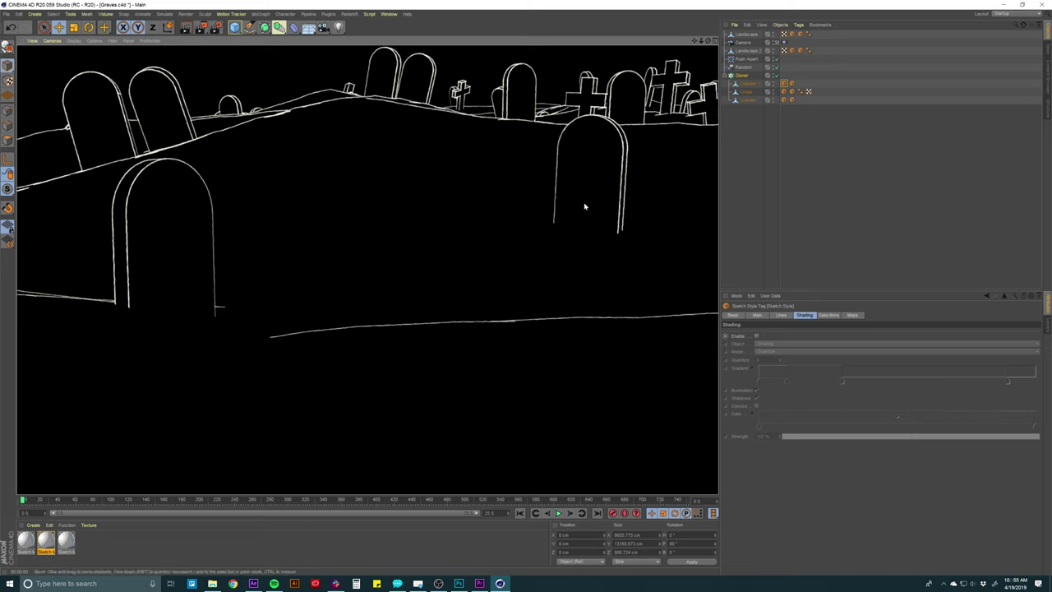
# Examine the Sketch and Toon shading background and object color in the render settings, and close them
pyautogui.click(215, 27)
pyautogui.moveTo(302, 24); pyautogui.dragTo(332, 111)
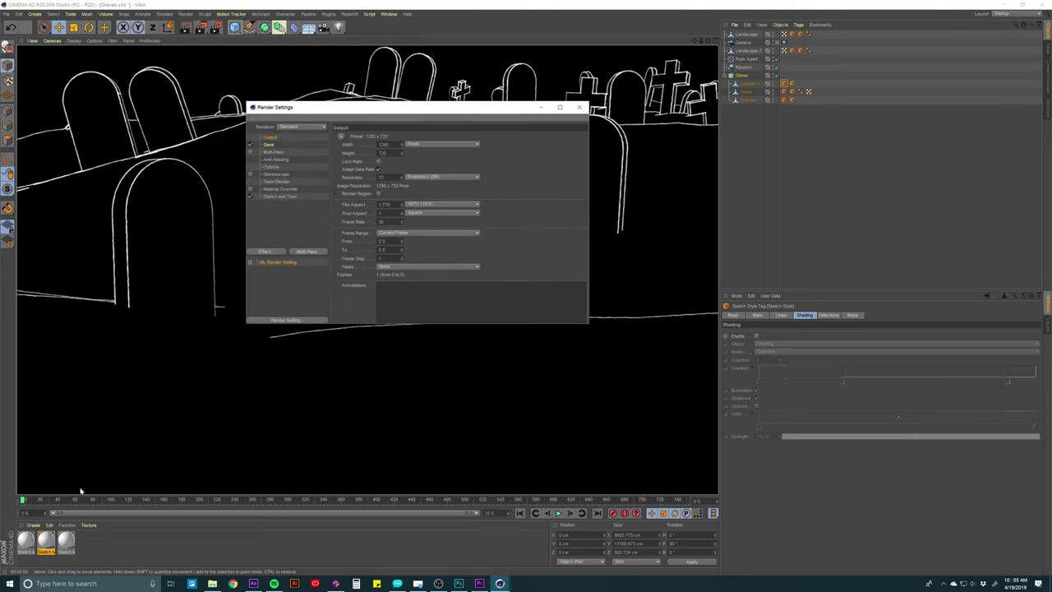
pyautogui.click(285, 197)
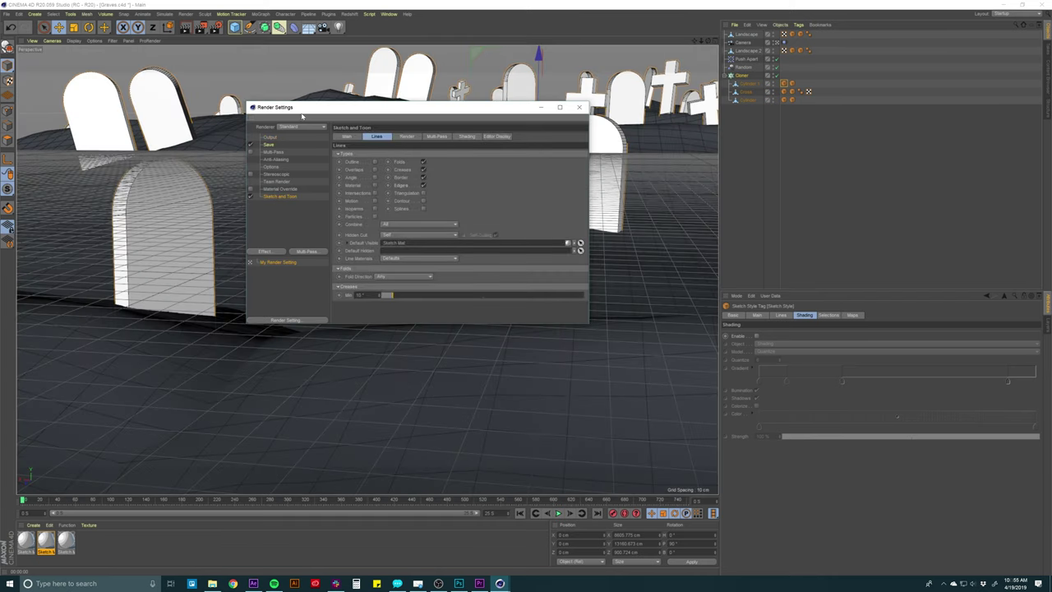
pyautogui.moveTo(394, 111); pyautogui.dragTo(376, 122)
pyautogui.click(445, 147)
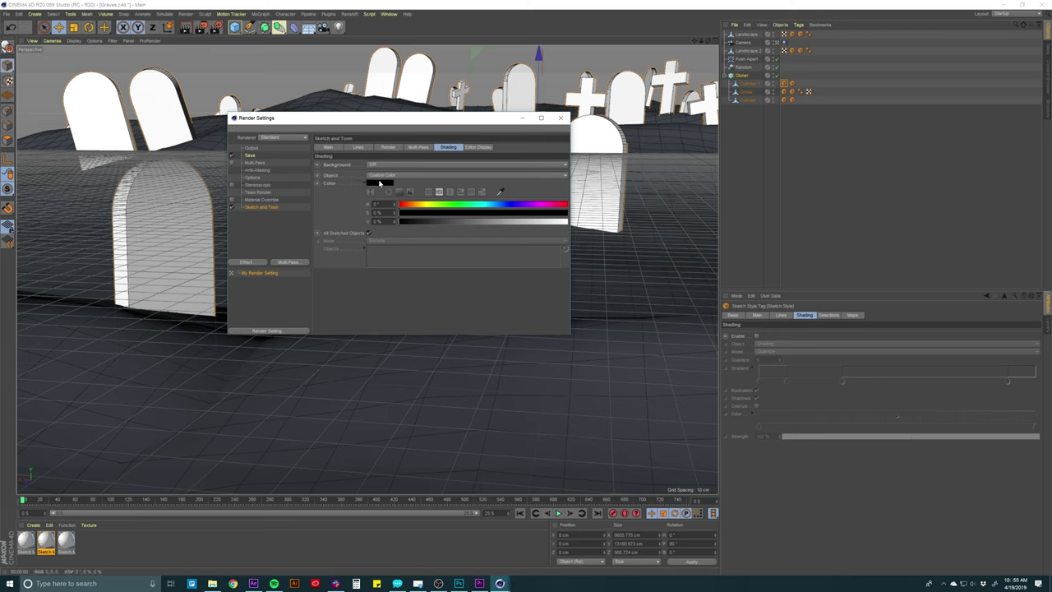
pyautogui.click(561, 117)
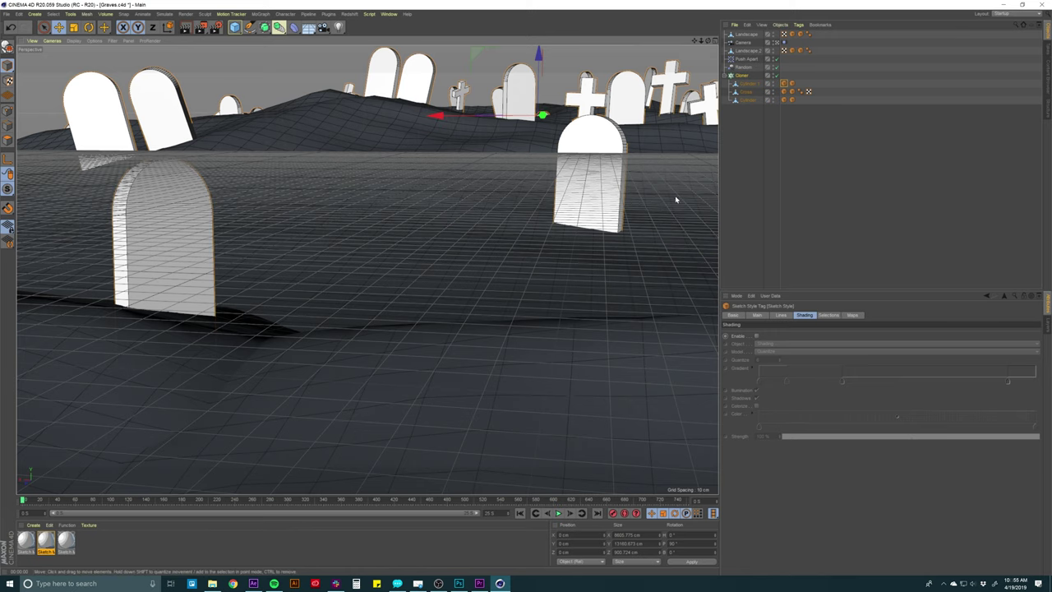
# Select the Camera object and scrub its animation to about frame 151
pyautogui.click(742, 176)
pyautogui.click(742, 42)
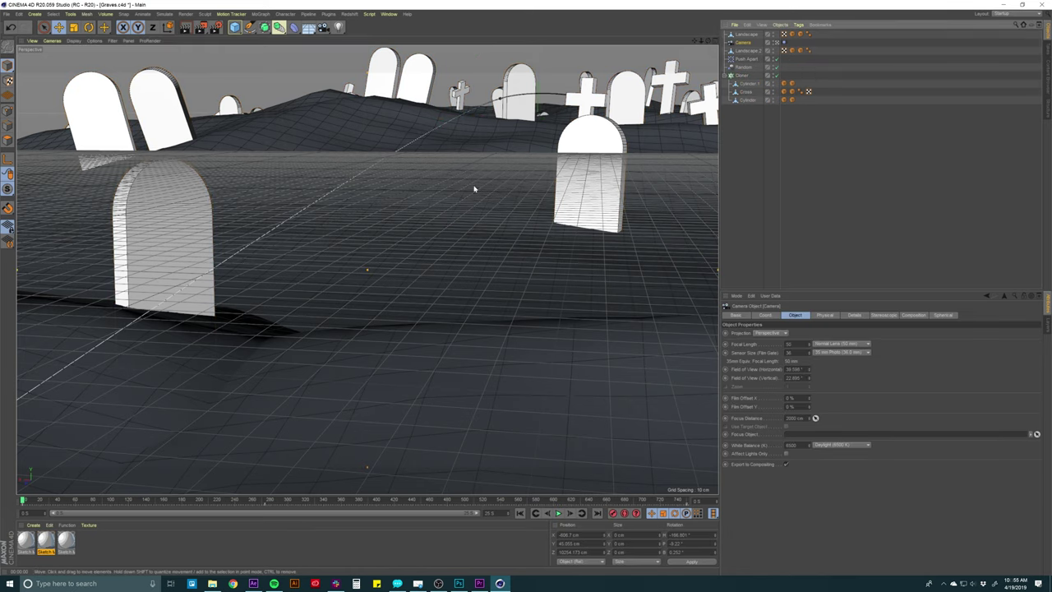
pyautogui.moveTo(113, 498); pyautogui.dragTo(156, 498)
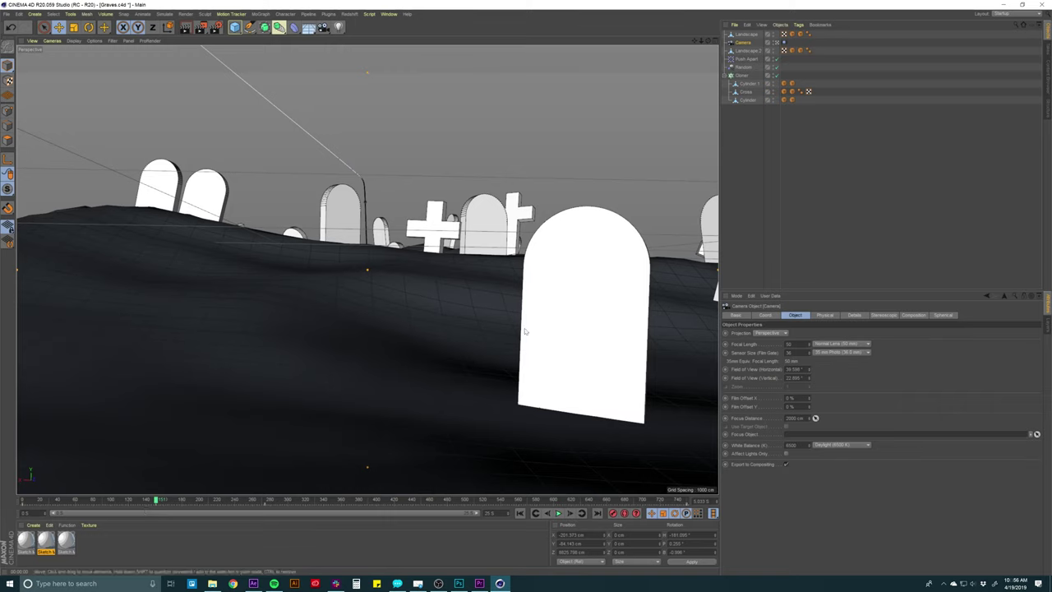
# Inspect the Camera's Vibrate tag properties and where the tag is found among the Cinema 4D tags
pyautogui.click(783, 42)
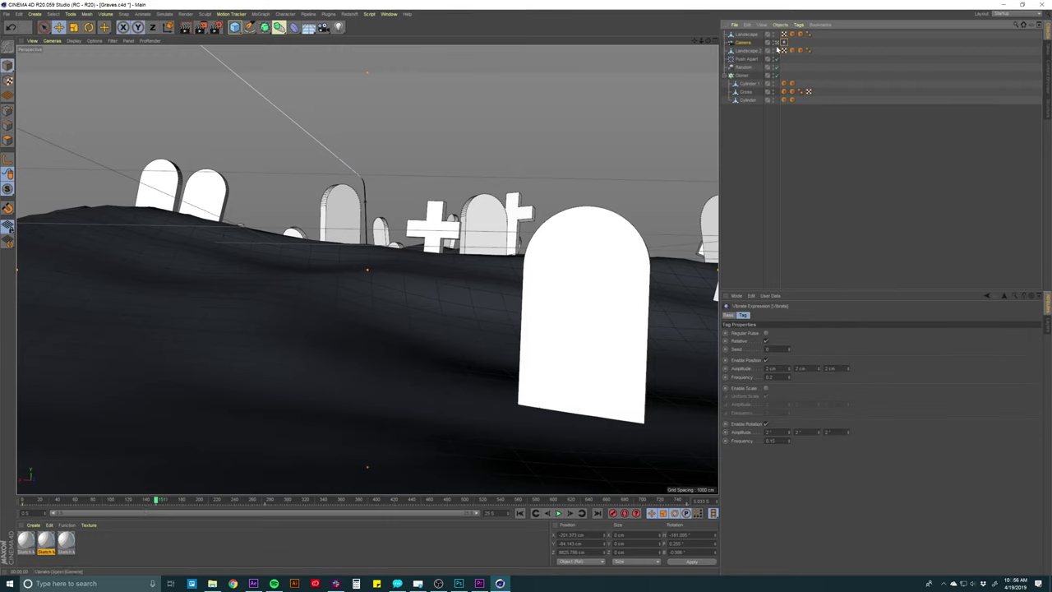
pyautogui.rightClick(746, 47)
pyautogui.moveTo(778, 50)
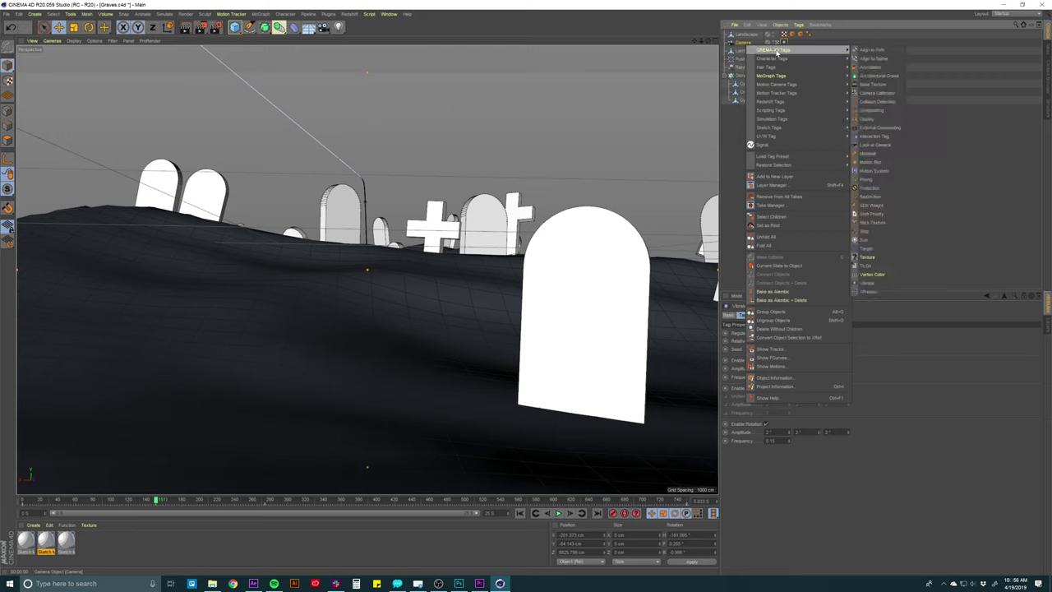
pyautogui.click(814, 446)
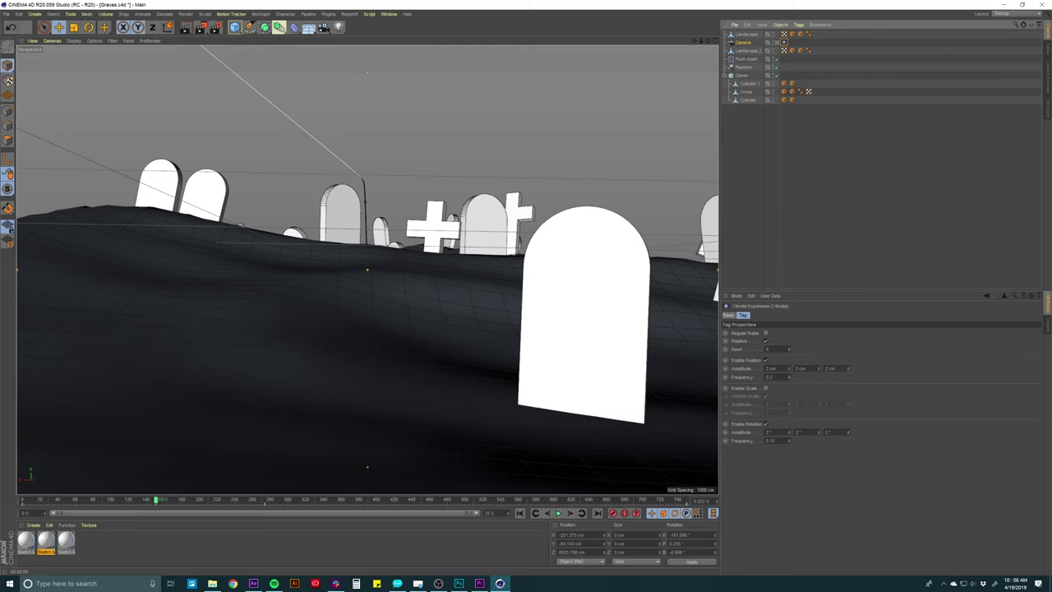
# Compare the camera animation in playback with the Vibrate tag's position and rotation turned off and with both turned back on
pyautogui.click(765, 360)
pyautogui.click(766, 424)
pyautogui.click(558, 513)
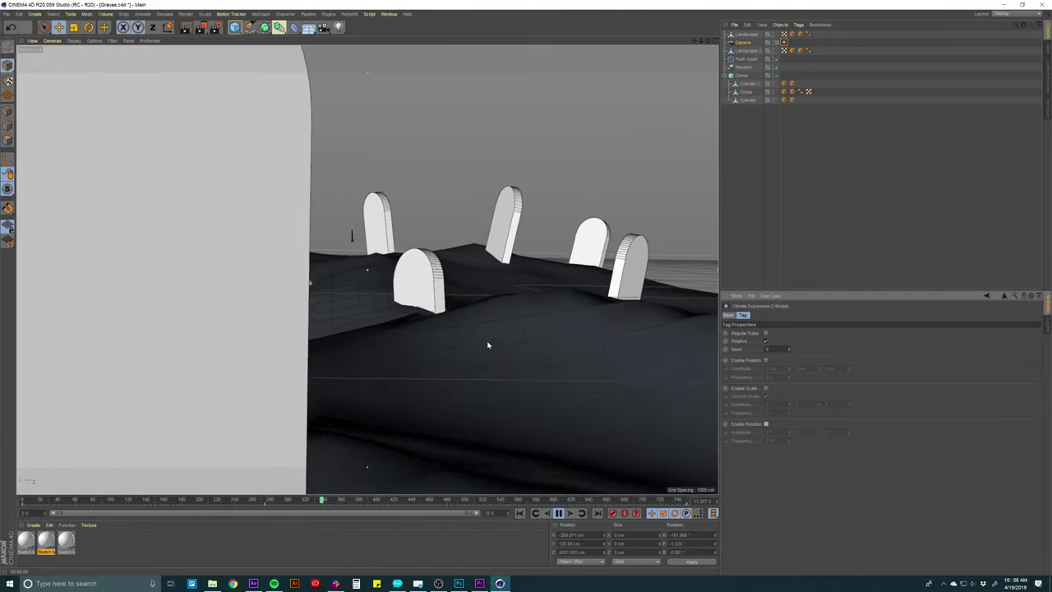
pyautogui.click(765, 360)
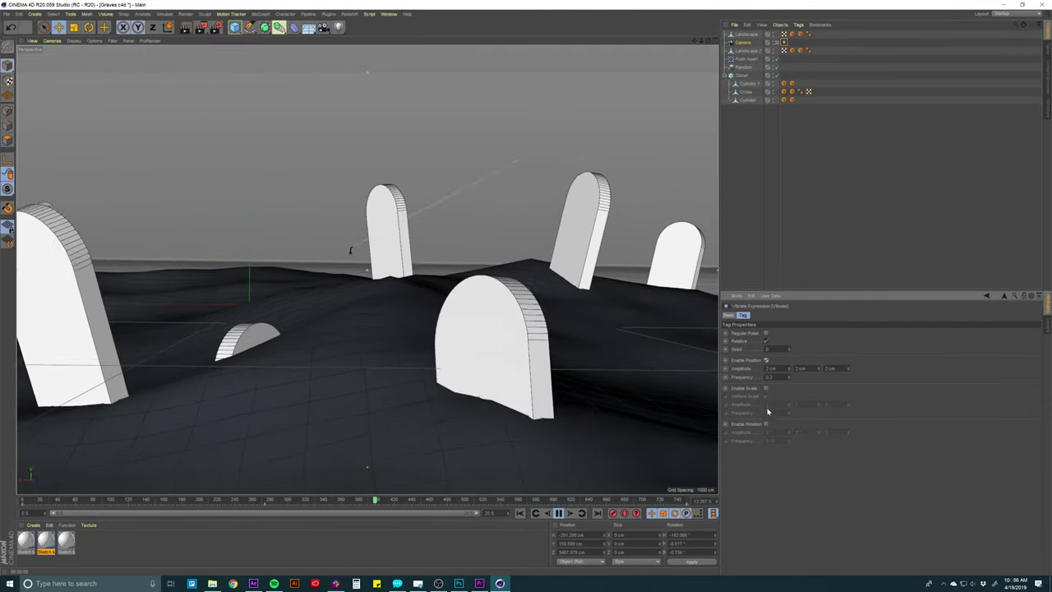
pyautogui.click(765, 423)
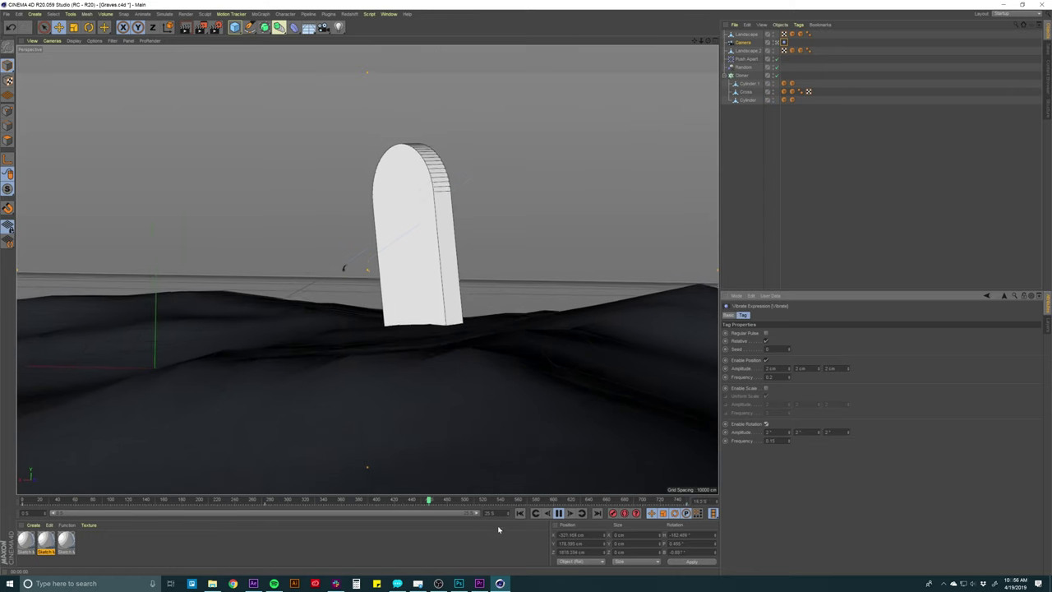
pyautogui.click(520, 513)
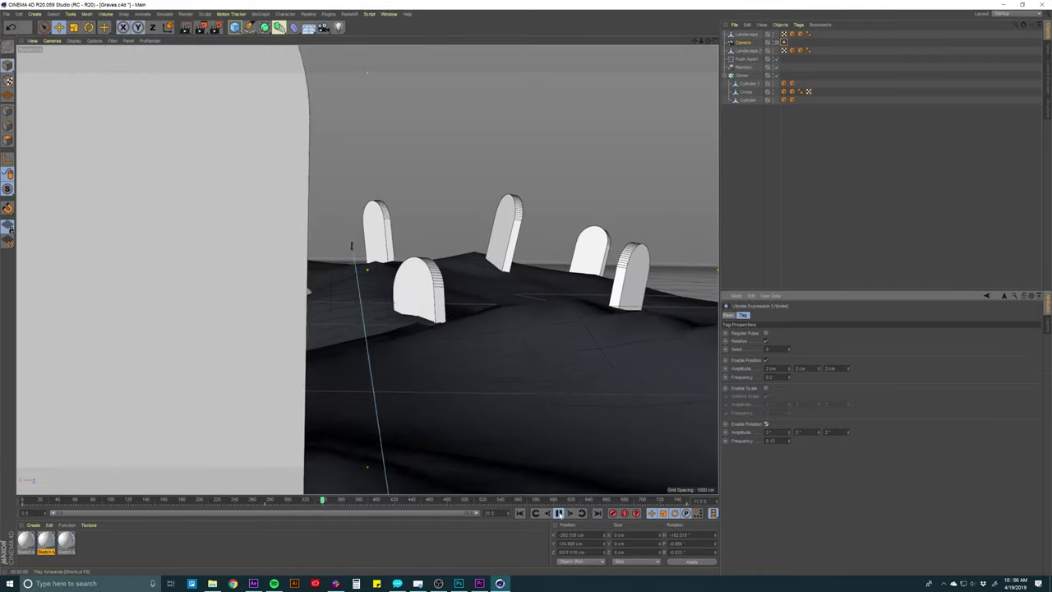
pyautogui.press('F8')
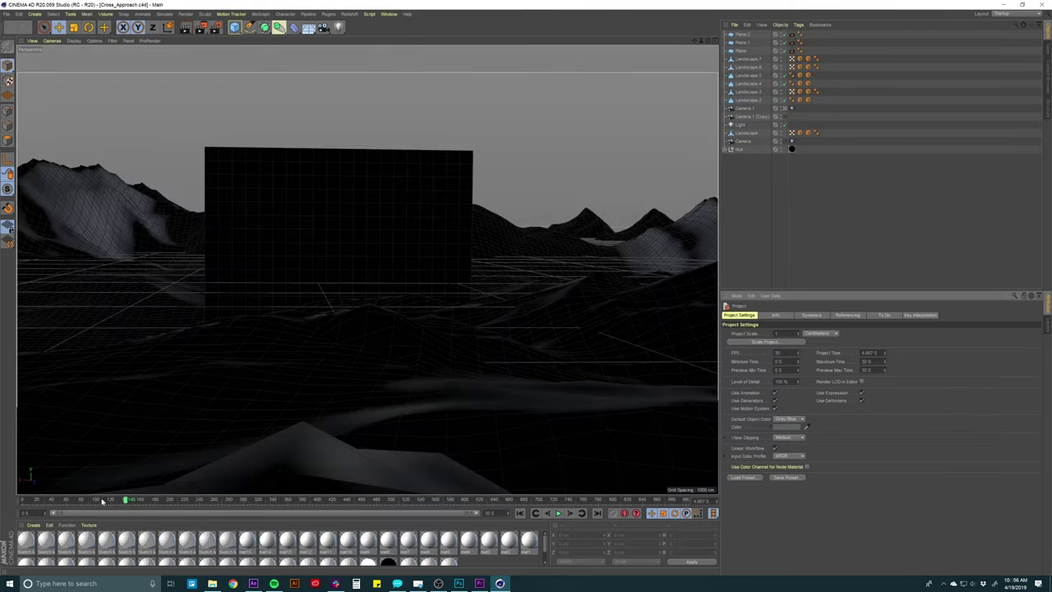
# Scrub the Cross_Approach animation and leave the Camera.1 view to inspect the landscape layout from outside
pyautogui.moveTo(46, 499); pyautogui.dragTo(108, 499)
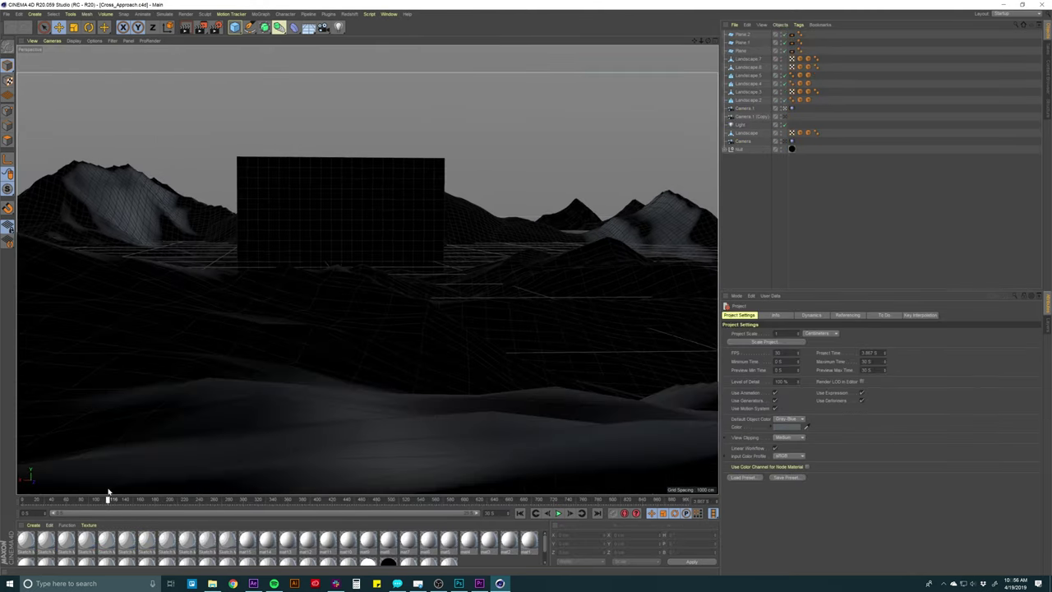
pyautogui.click(791, 107)
pyautogui.moveTo(383, 246); pyautogui.dragTo(351, 289)
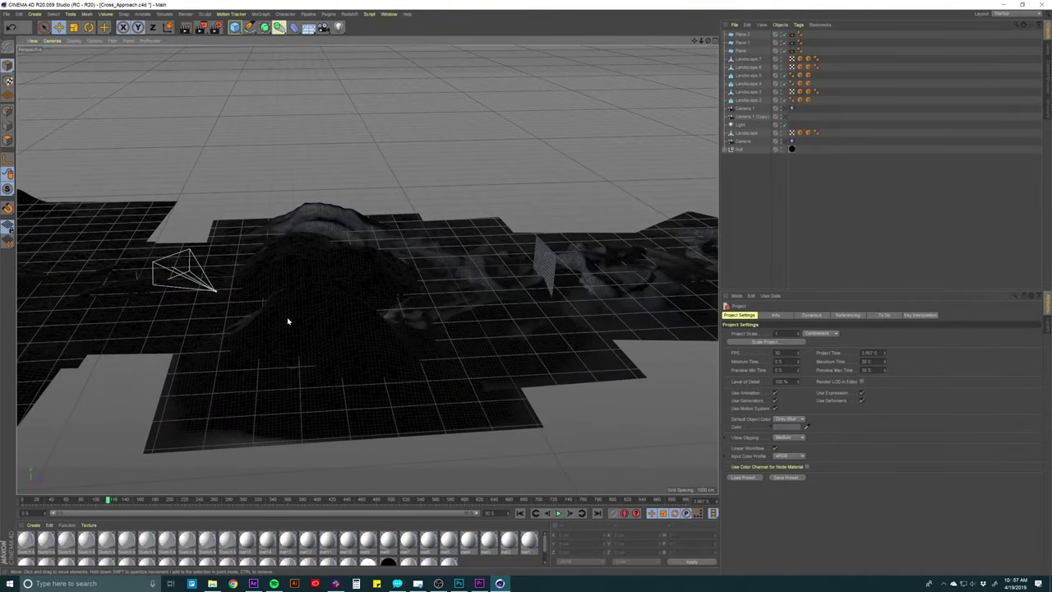
pyautogui.moveTo(286, 299); pyautogui.dragTo(452, 304)
pyautogui.moveTo(270, 297); pyautogui.dragTo(227, 258)
# Scrub the Cross_Approach animation back to about frame 8 and view the scene through its cameras
pyautogui.moveTo(76, 498); pyautogui.dragTo(30, 498)
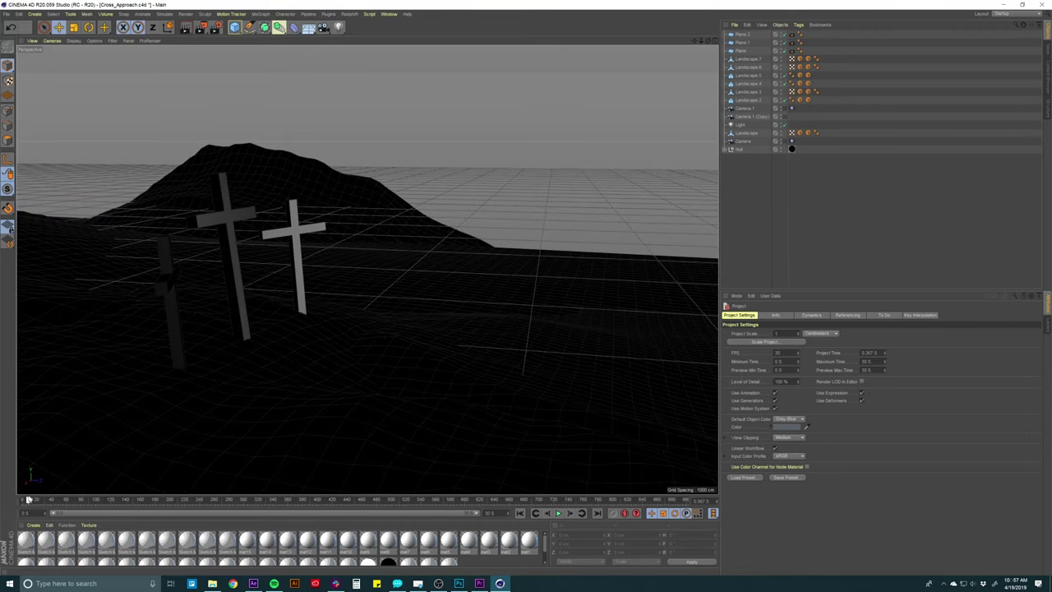
pyautogui.click(785, 110)
pyautogui.click(790, 141)
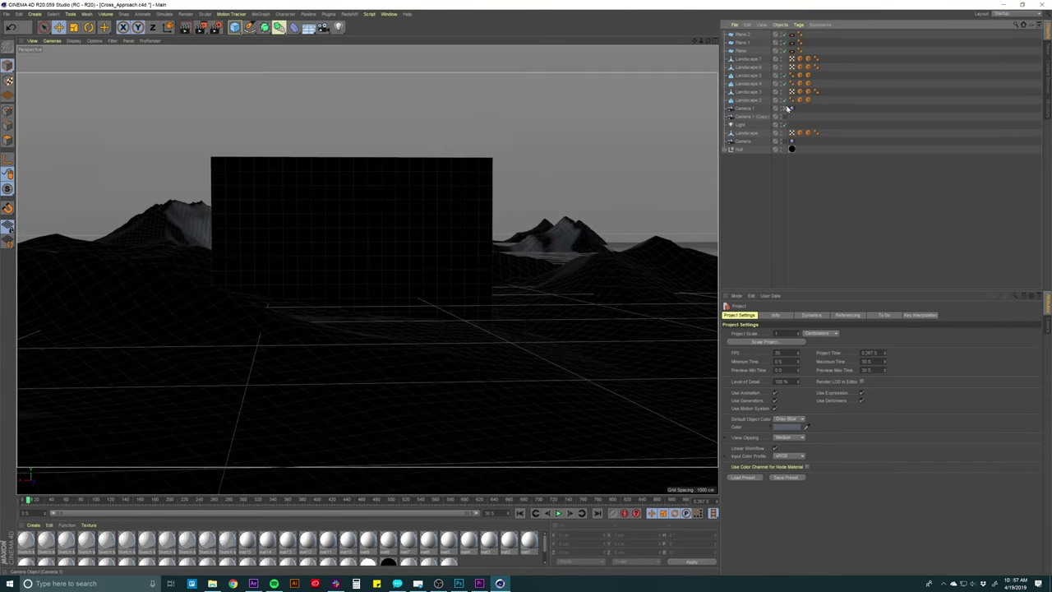
# Scrub the Cross_Approach animation to about frame 180 and inspect the External Compositing tag on the large front plane, Plane.2
pyautogui.moveTo(28, 500); pyautogui.dragTo(154, 499)
pyautogui.click(244, 383)
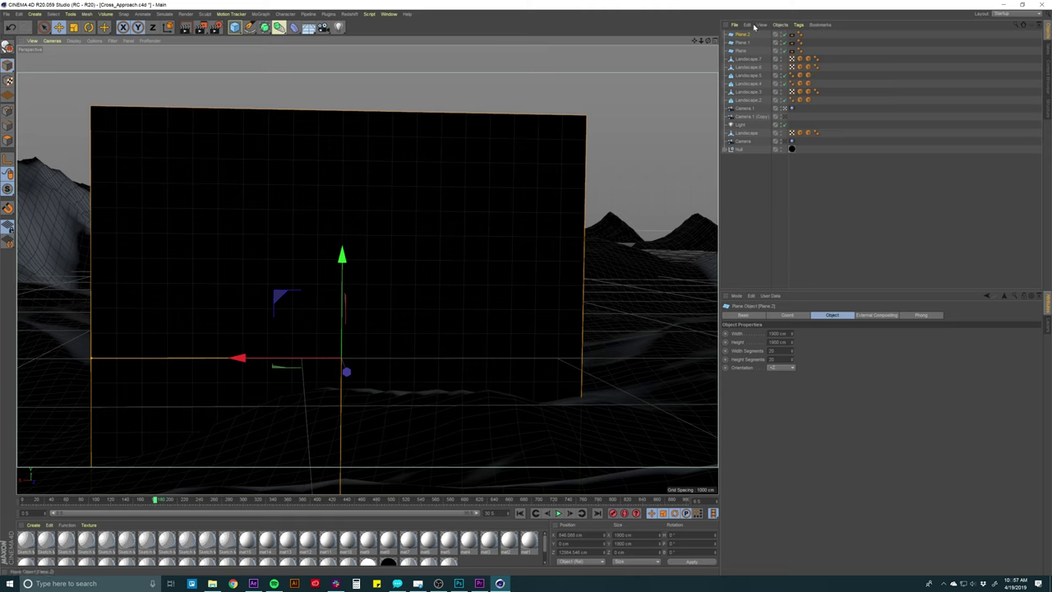
pyautogui.click(794, 36)
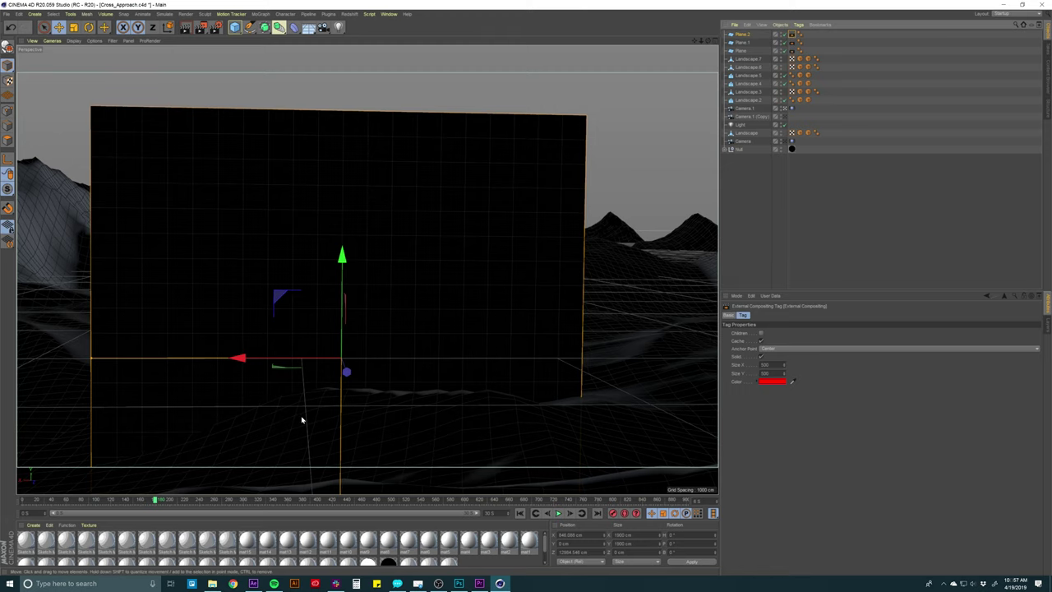
# Turn off the three planes and preview-render the Sketch and Toon outlines of the hills and crosses at about frame 355
pyautogui.moveTo(156, 500); pyautogui.dragTo(134, 498)
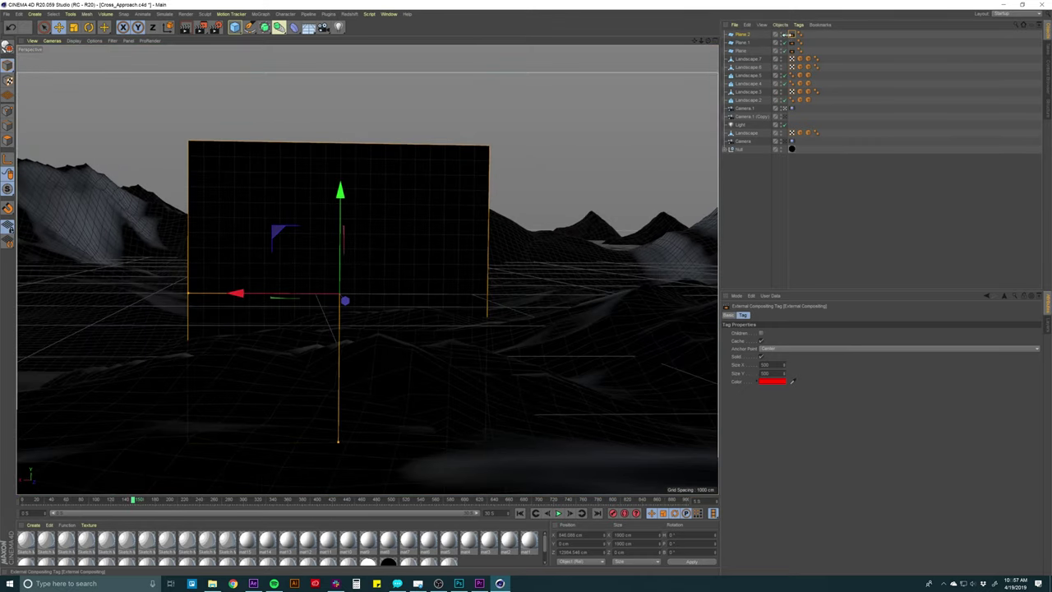
pyautogui.moveTo(131, 500)
pyautogui.mouseDown()
pyautogui.moveTo(324, 497)
pyautogui.moveTo(521, 468)
pyautogui.moveTo(162, 453)
pyautogui.moveTo(275, 439)
pyautogui.moveTo(301, 418)
pyautogui.mouseUp()
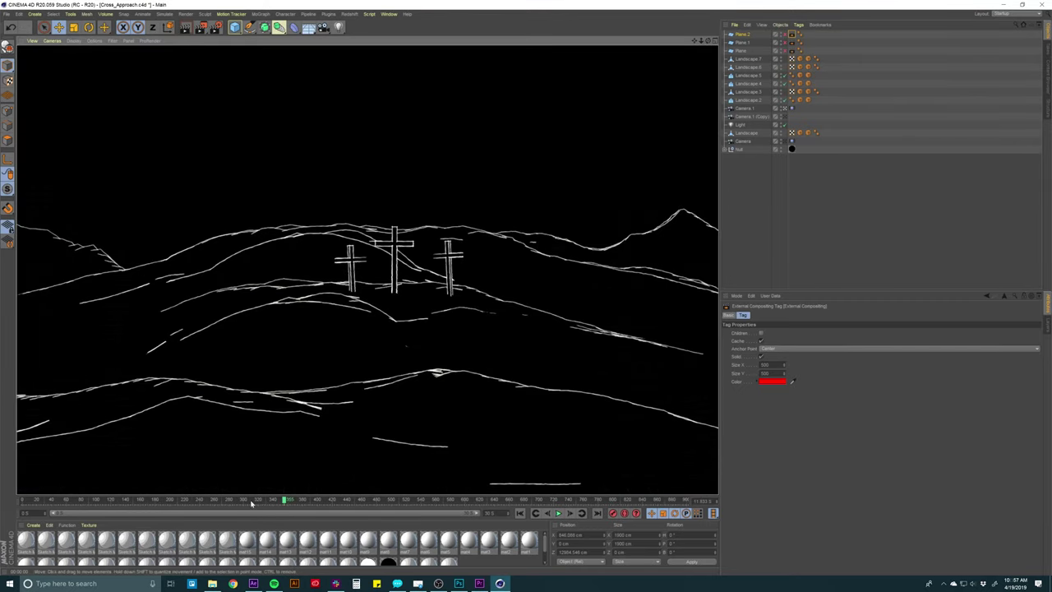
pyautogui.moveTo(288, 499)
pyautogui.mouseDown()
pyautogui.moveTo(314, 502)
pyautogui.moveTo(216, 498)
pyautogui.moveTo(428, 481)
pyautogui.moveTo(341, 496)
pyautogui.mouseUp()
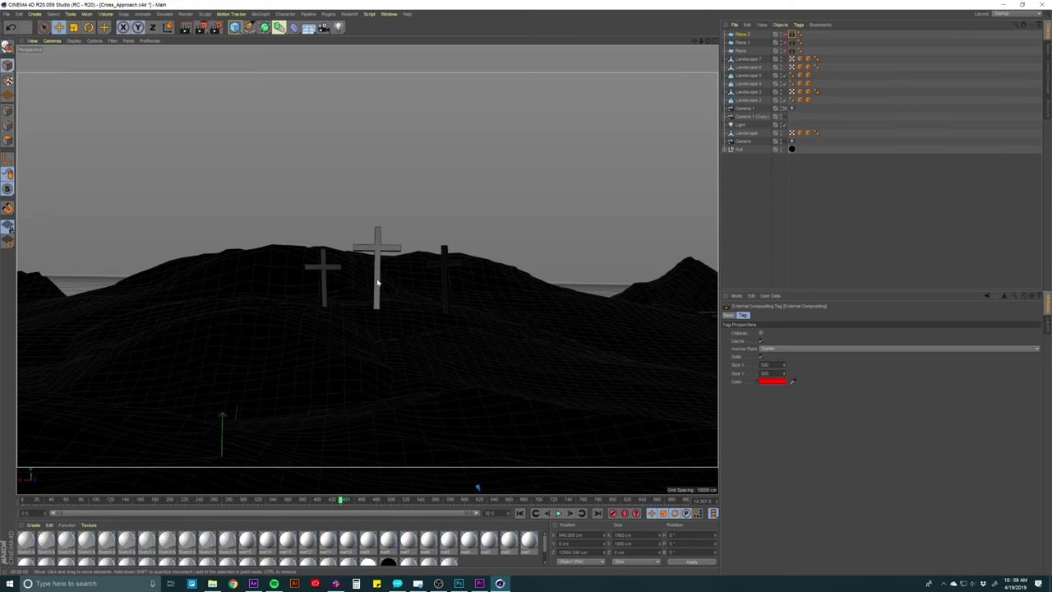
# Glance at the After Effects composition, return to Cinema 4D and scrub Cross_Approach to the close view of the crosses
pyautogui.click(254, 583)
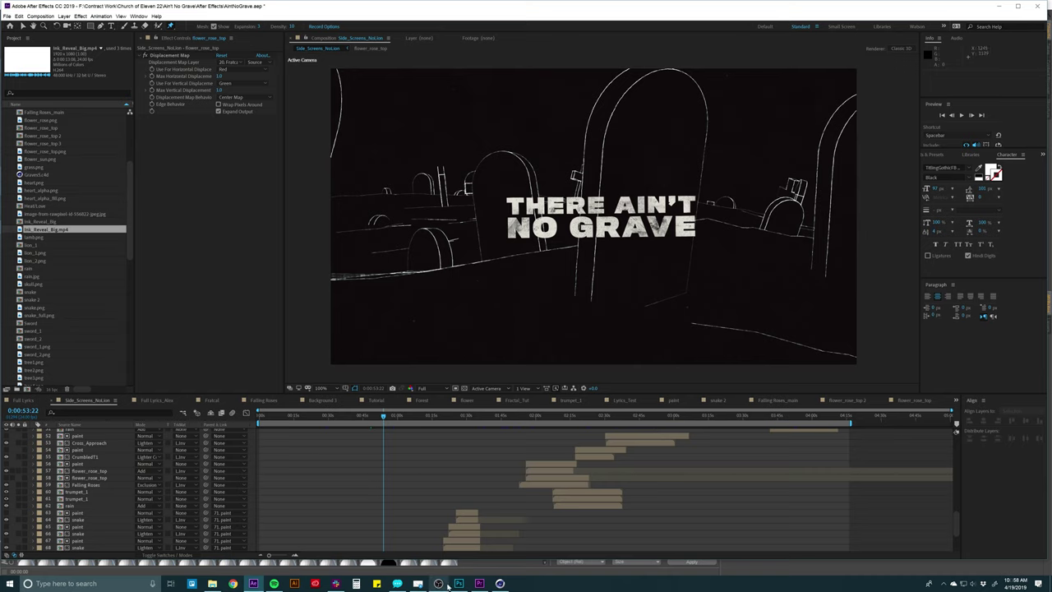
pyautogui.click(495, 579)
pyautogui.moveTo(486, 500); pyautogui.dragTo(405, 500)
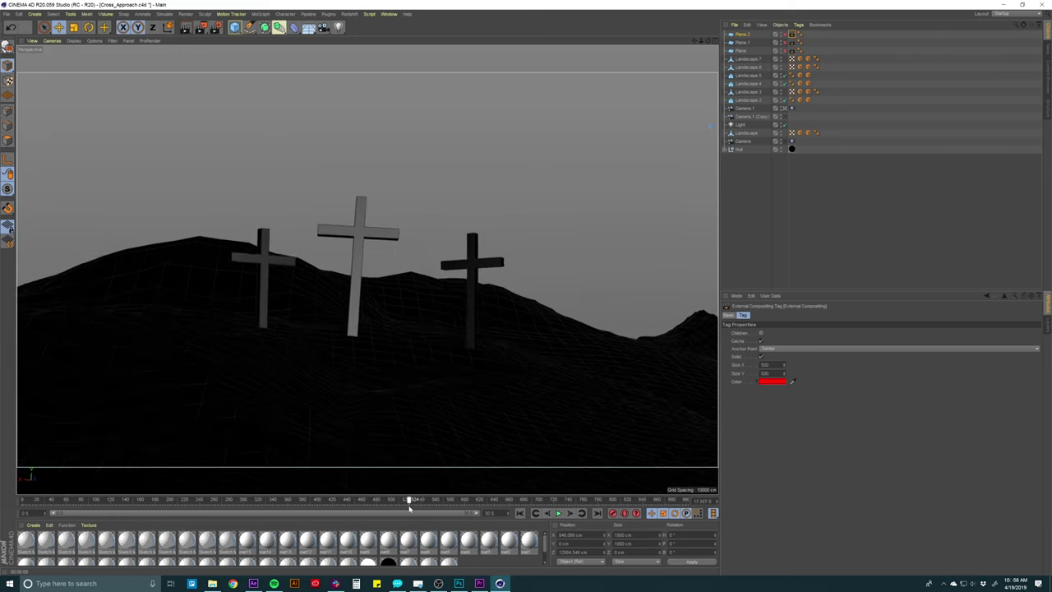
# Switch to the Graves2.c4d project, look through the MoGraph objects and play the gravestones' shattering simulation
pyautogui.click(389, 14)
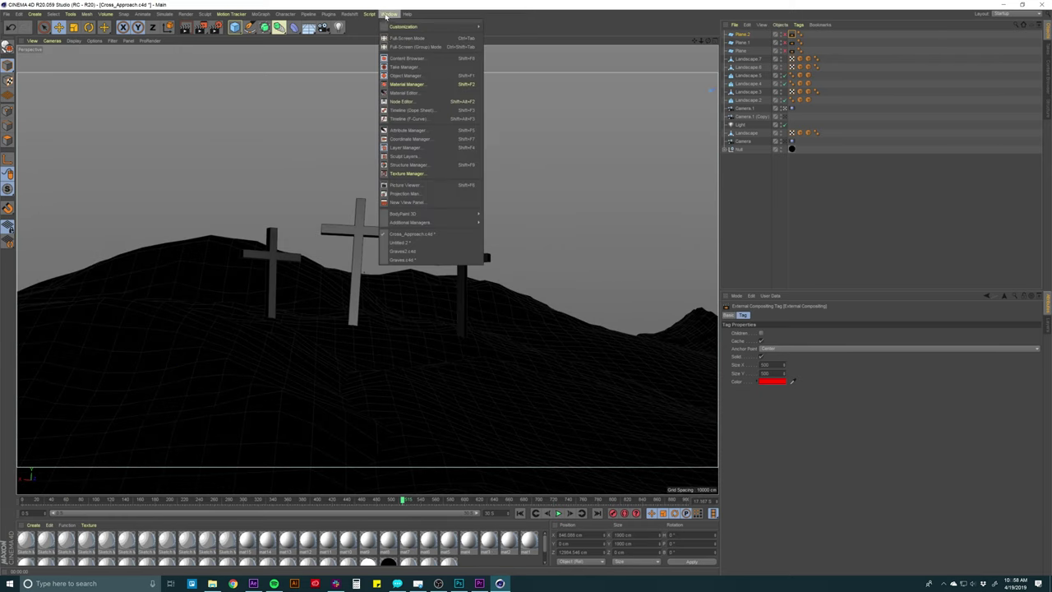
pyautogui.click(402, 251)
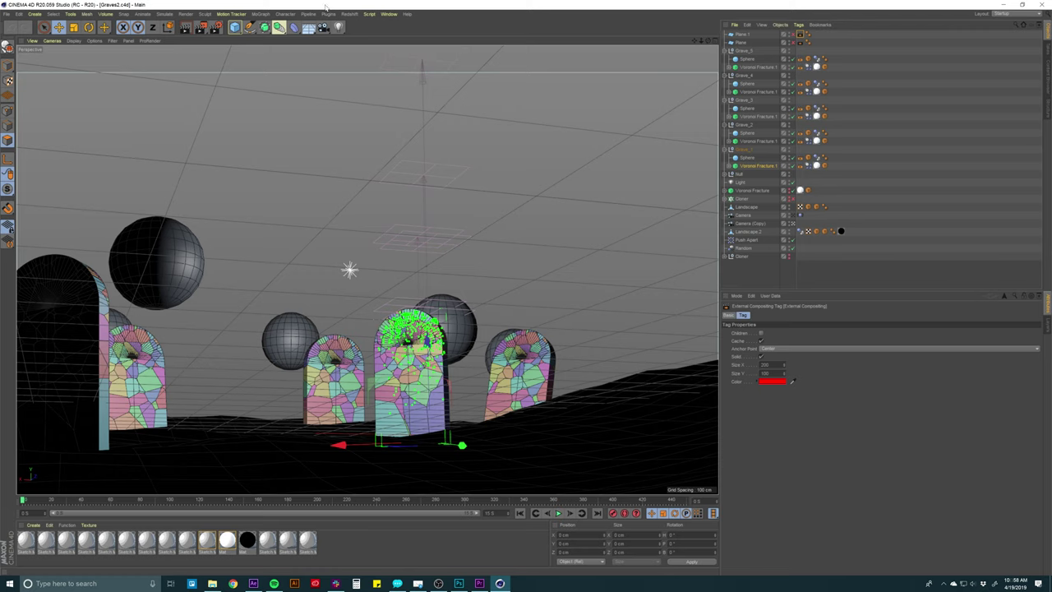
pyautogui.click(280, 28)
pyautogui.click(280, 28)
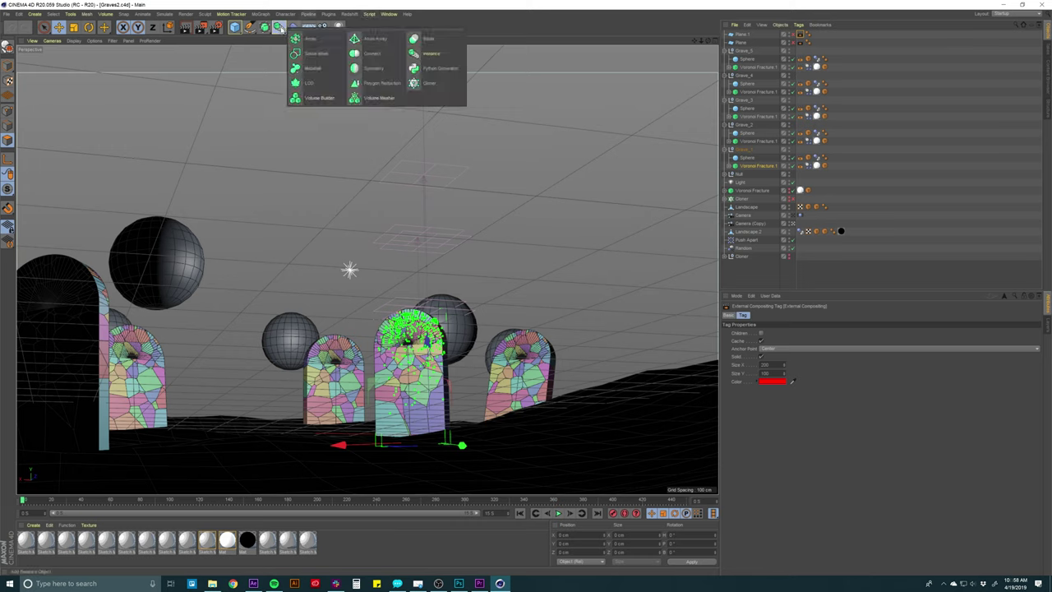
pyautogui.click(256, 14)
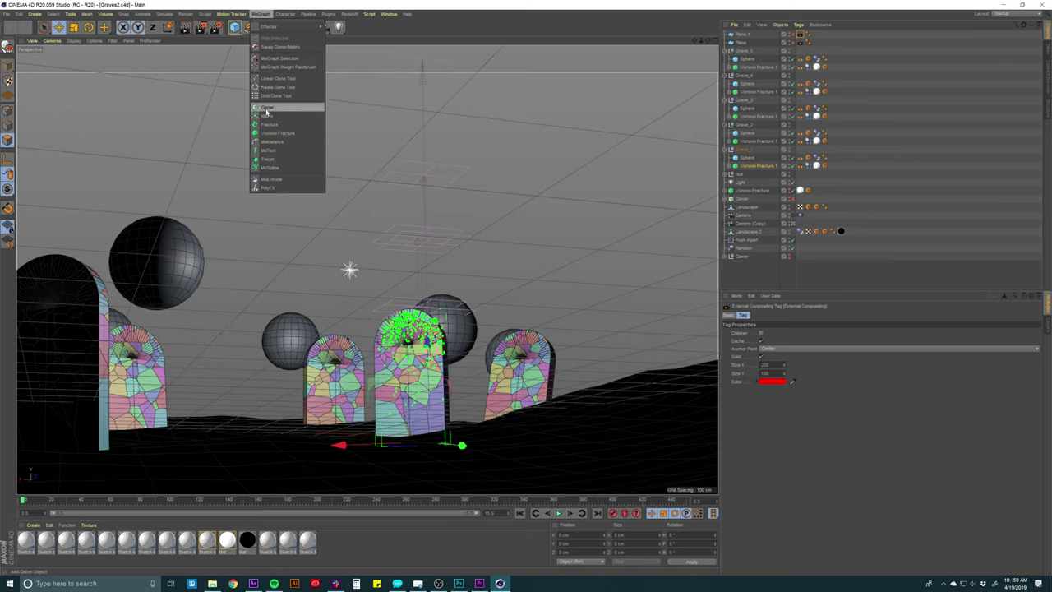
pyautogui.click(262, 14)
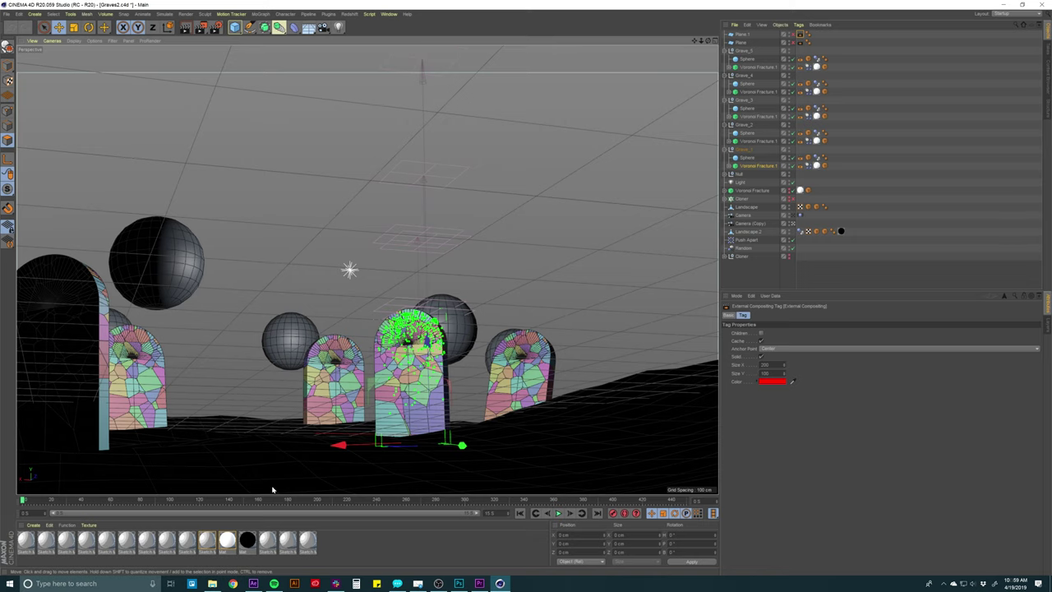
pyautogui.click(558, 513)
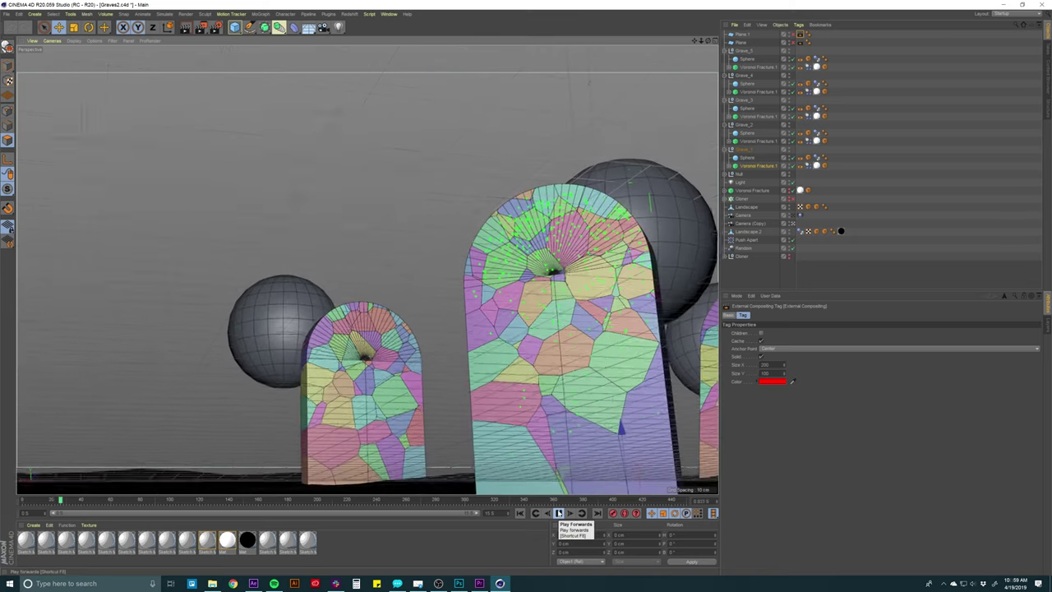
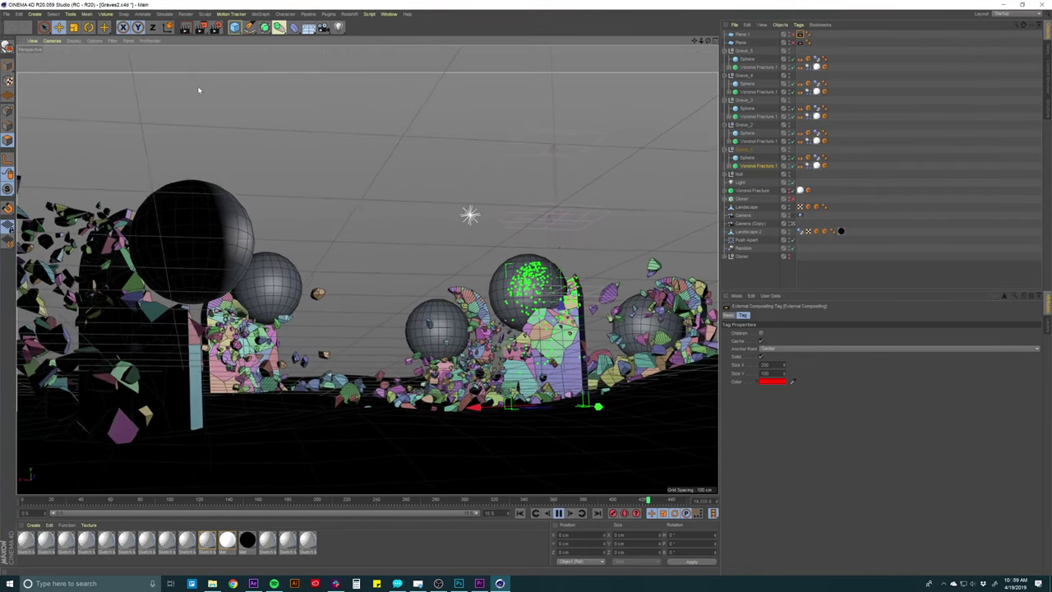
# Set the Time Scale in the project's general Dynamics settings to 10% and replay the gravestone simulation from the start
pyautogui.click(18, 14)
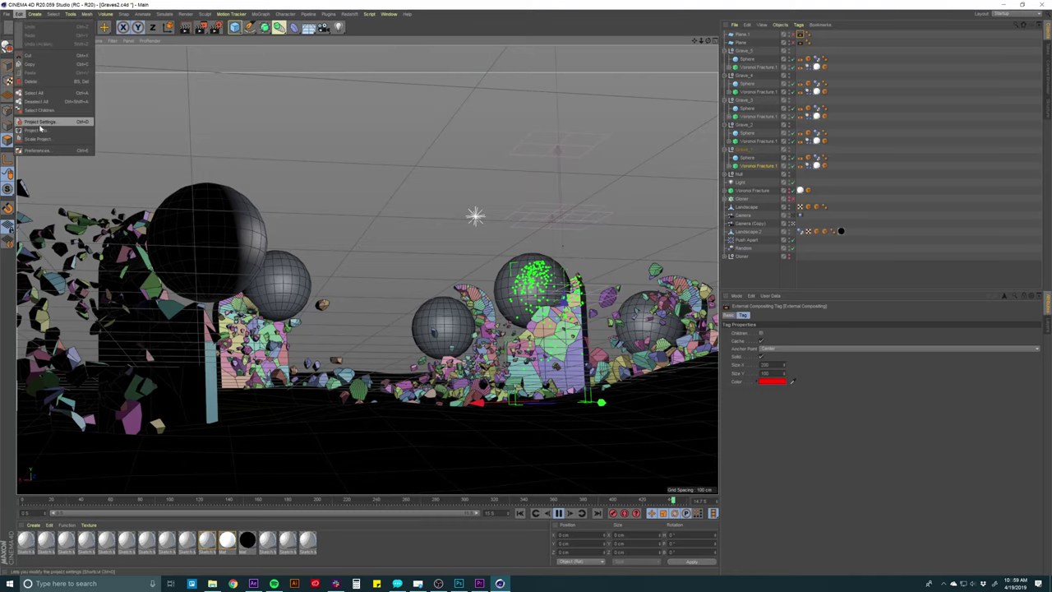
pyautogui.click(40, 125)
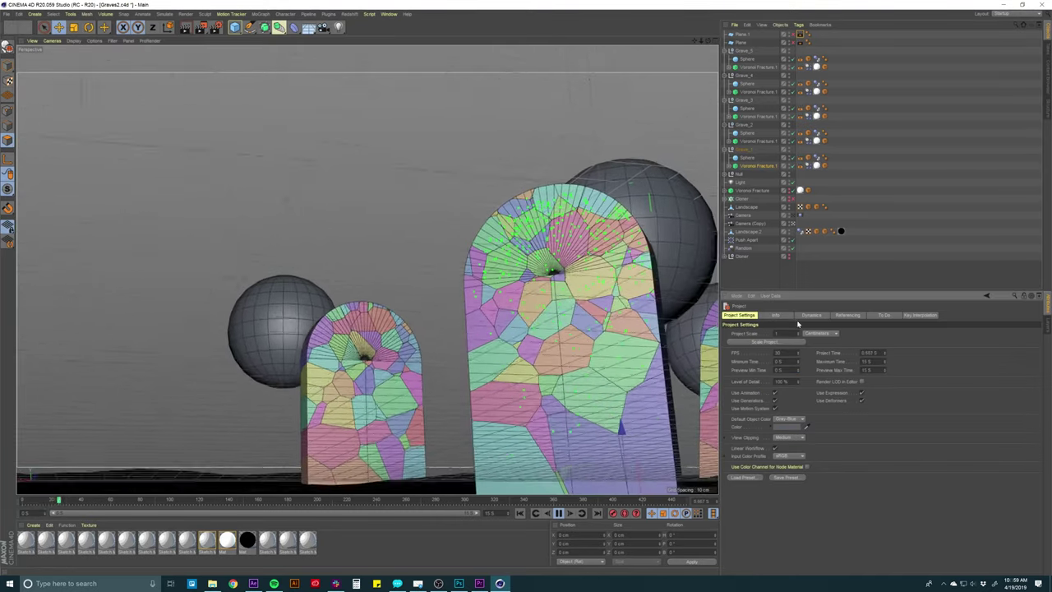
pyautogui.click(819, 318)
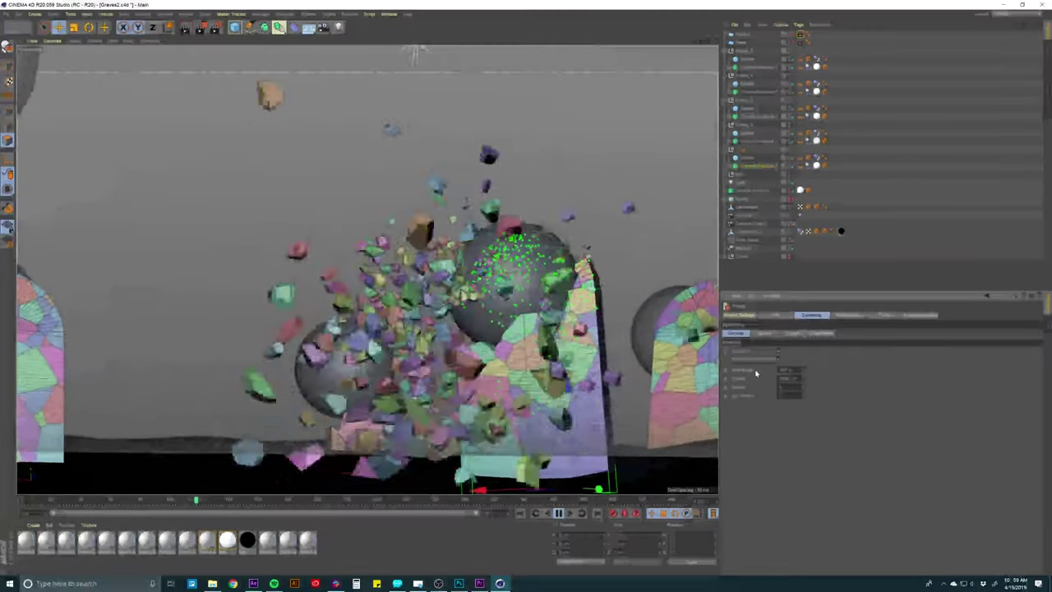
pyautogui.click(520, 513)
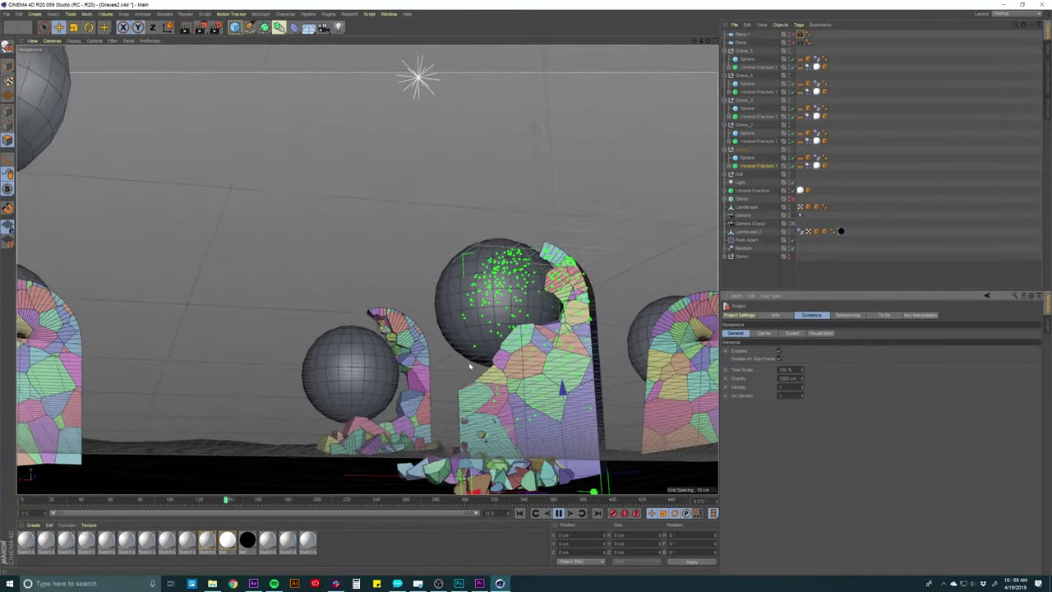
pyautogui.click(785, 370)
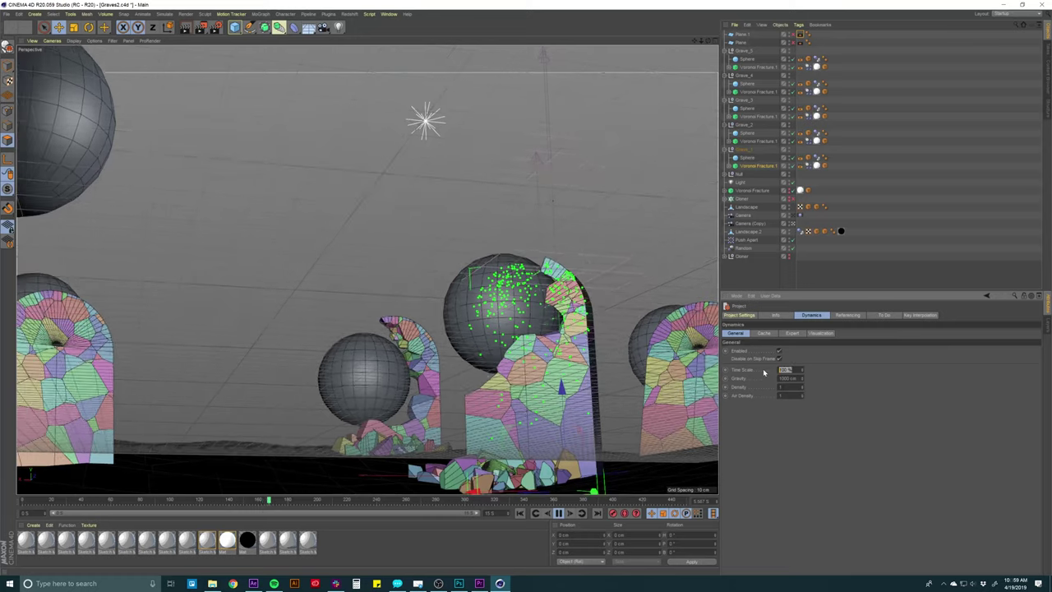
pyautogui.write('10')
pyautogui.press('Return')
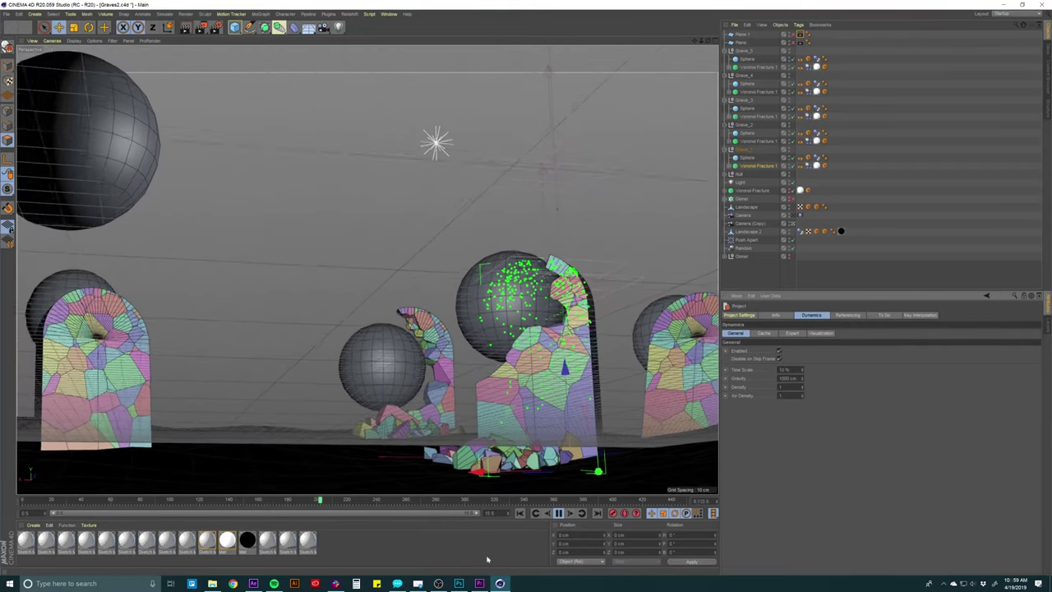
pyautogui.click(520, 513)
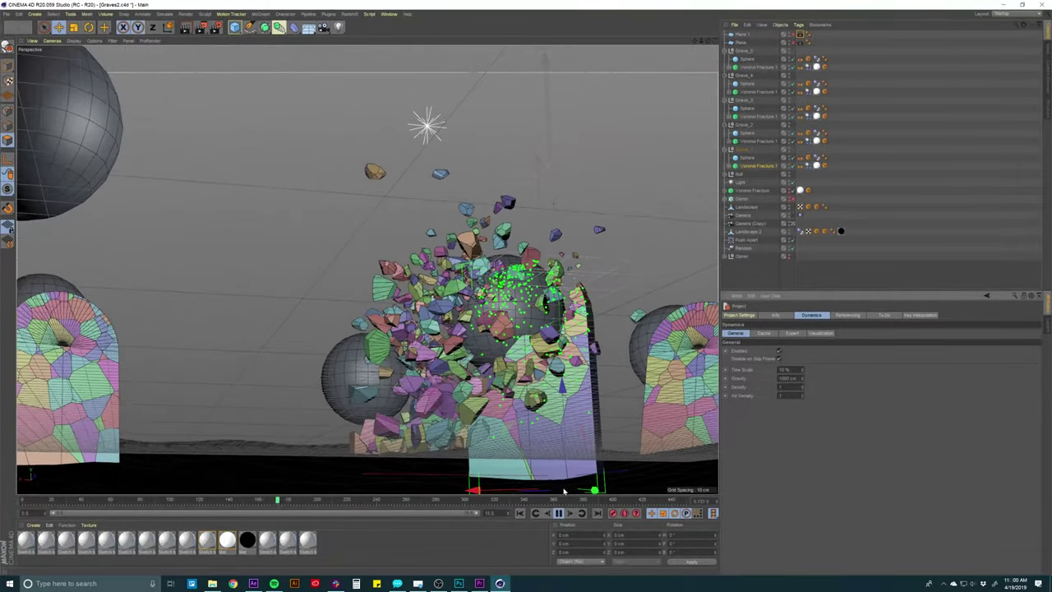
pyautogui.hotkey('shift', 'f')
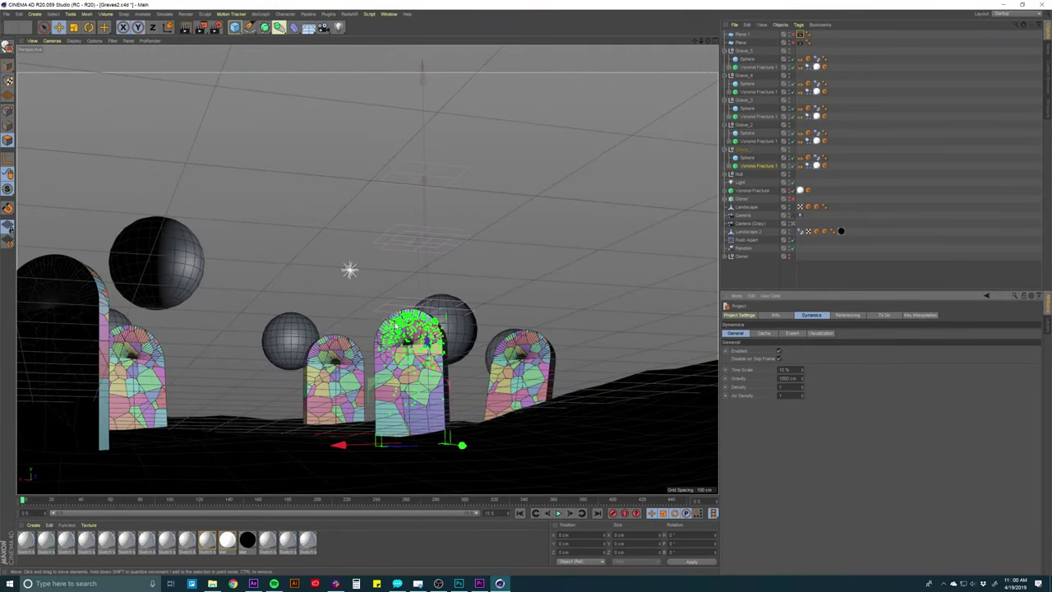
# Create a new project and add a plane scaled up to about 596 cm on each side
pyautogui.hotkey('ctrl', 'n')
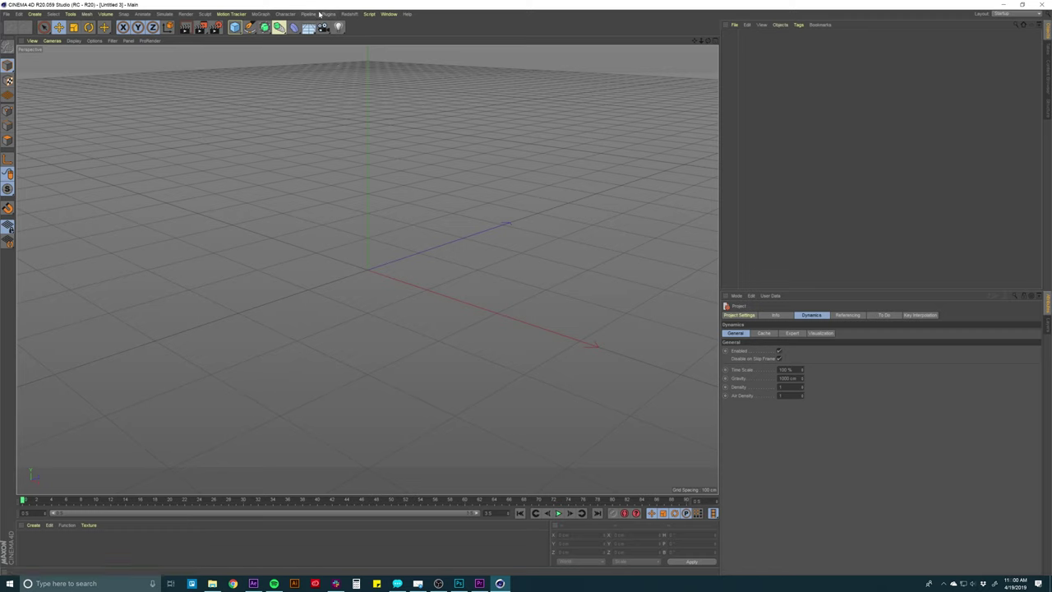
pyautogui.click(235, 27)
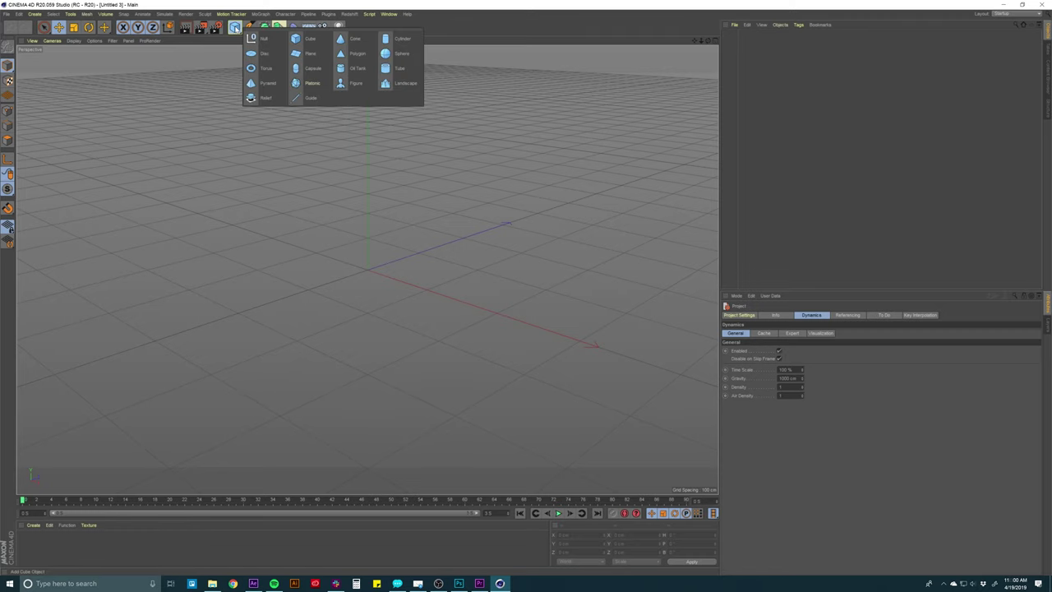
pyautogui.click(310, 54)
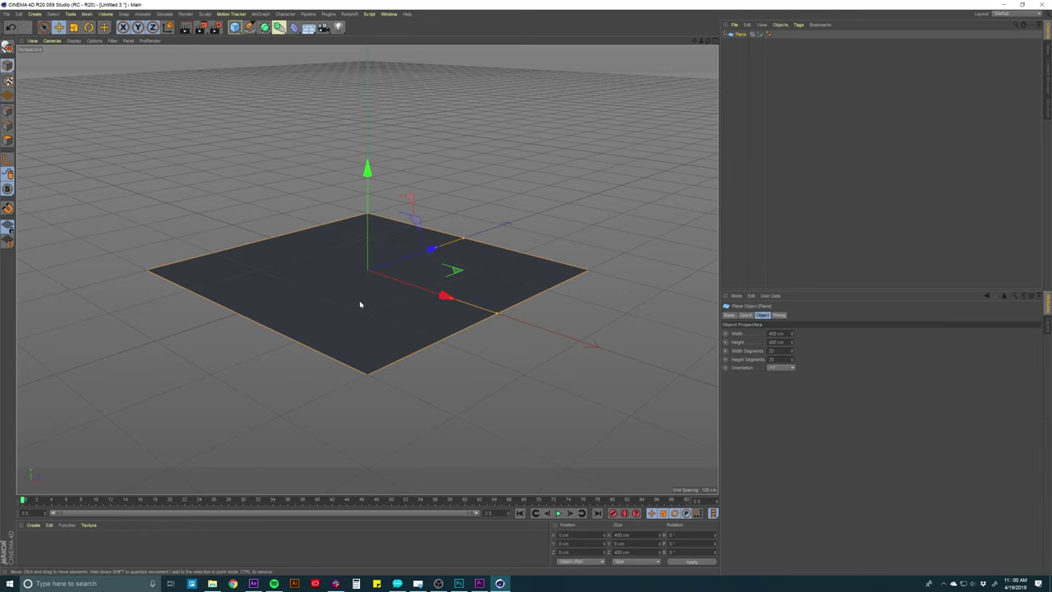
pyautogui.press('t')
pyautogui.moveTo(360, 300); pyautogui.dragTo(509, 252)
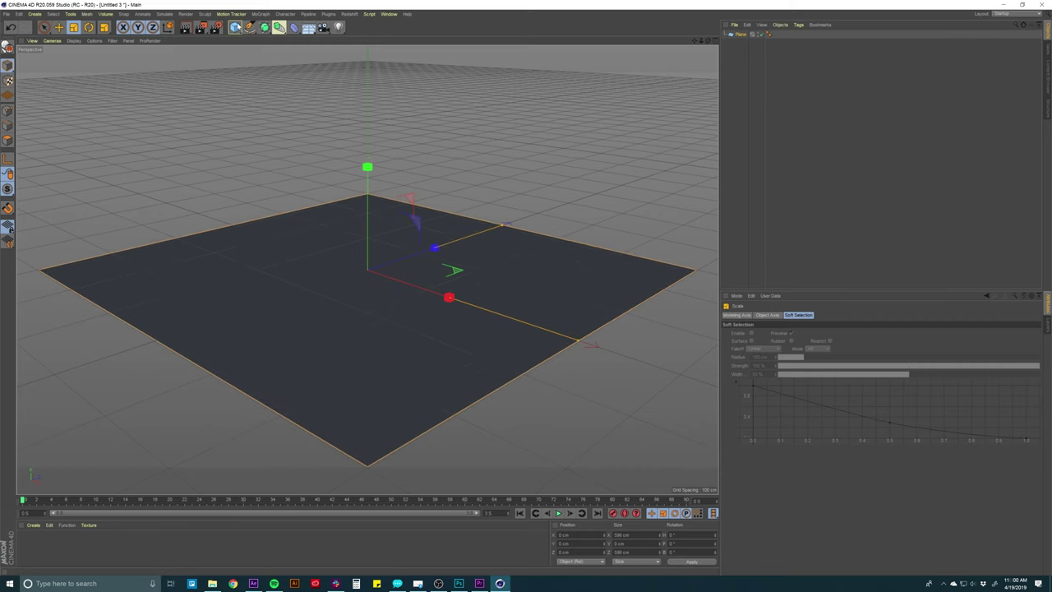
# Add a sphere with a 100 cm radius and raise it to about 230 cm above the plane
pyautogui.click(235, 27)
pyautogui.click(355, 38)
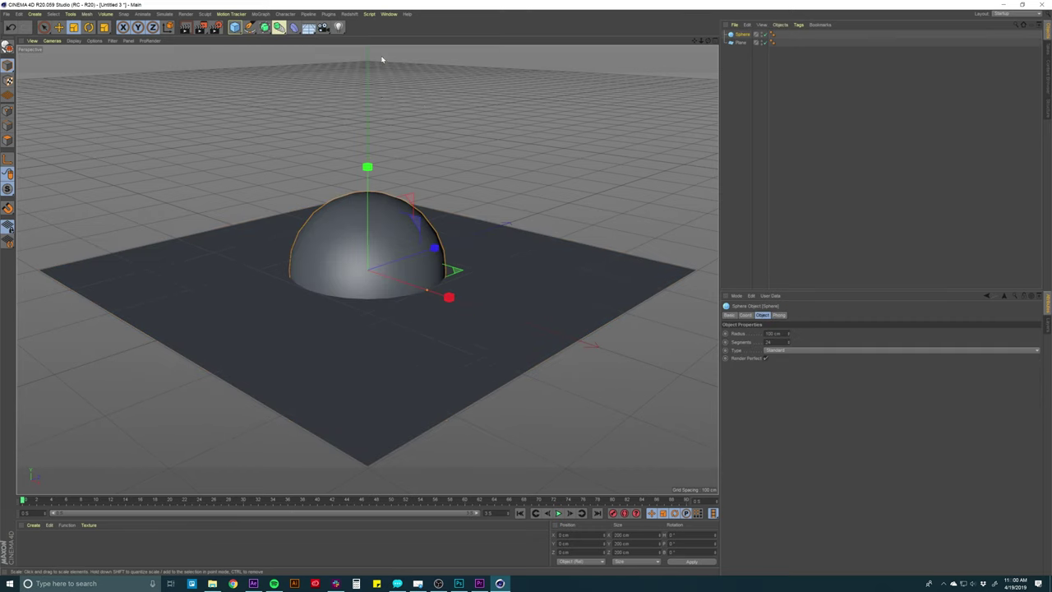
pyautogui.press('e')
pyautogui.moveTo(368, 179); pyautogui.dragTo(368, 41)
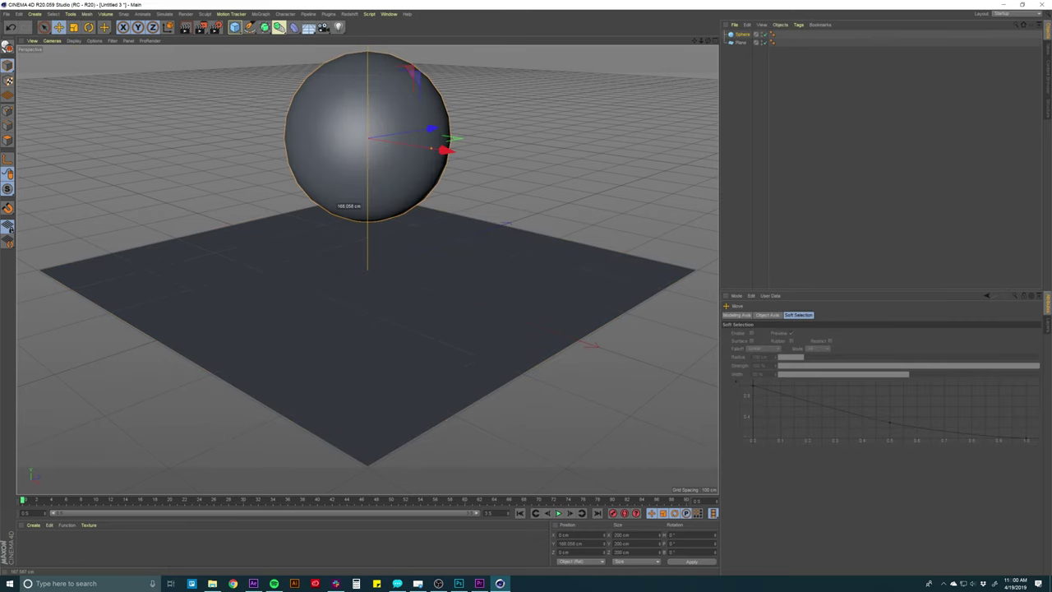
pyautogui.moveTo(392, 303); pyautogui.dragTo(436, 400)
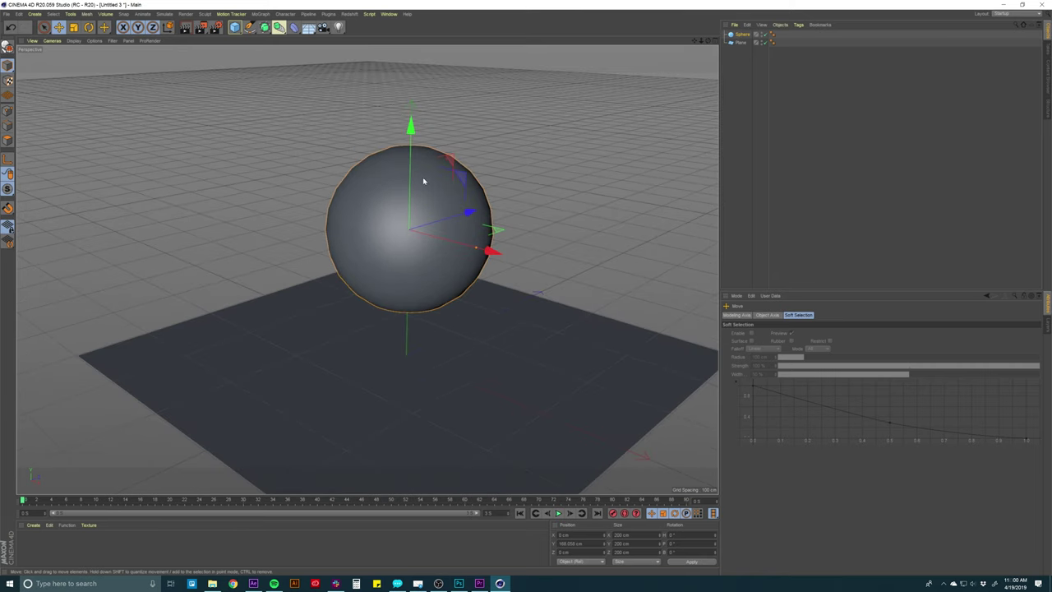
pyautogui.moveTo(424, 181); pyautogui.dragTo(458, 197)
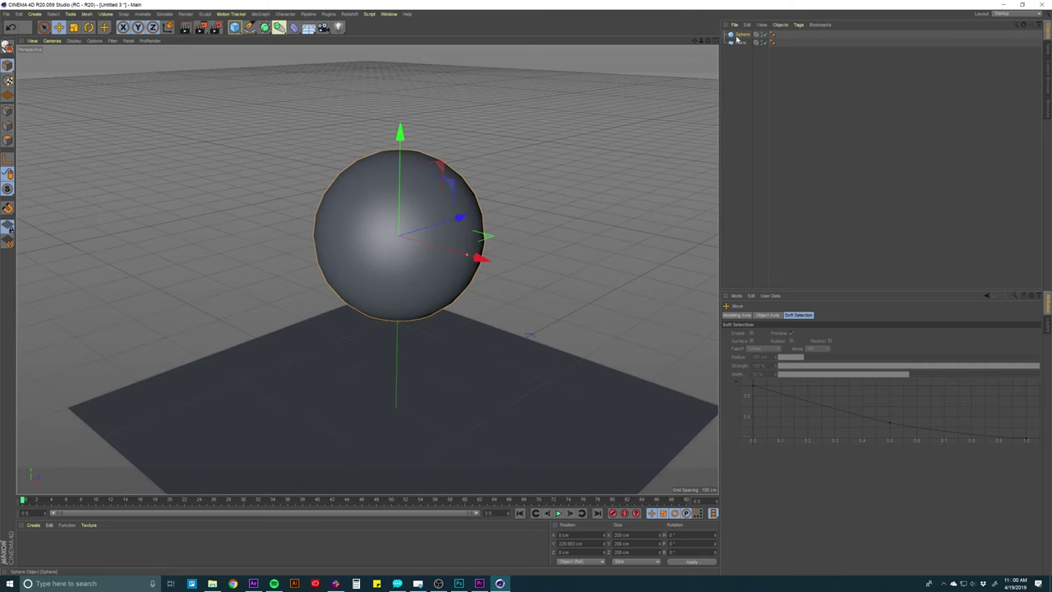
# Add a MoGraph Voronoi Fracture object, make the sphere its child and select the Voronoi Fracture
pyautogui.click(739, 35)
pyautogui.click(280, 14)
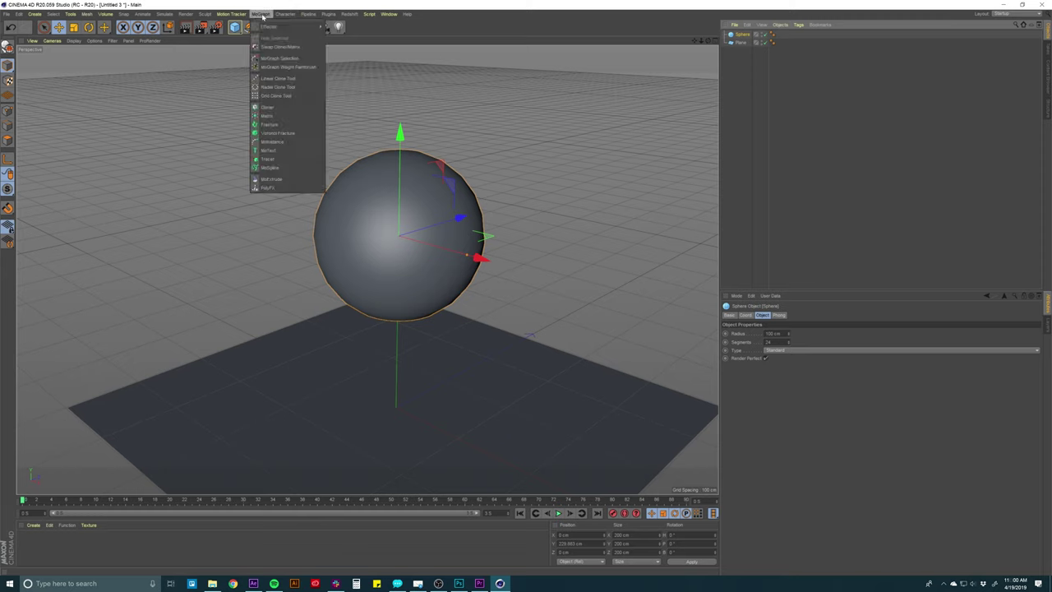
pyautogui.moveTo(260, 16)
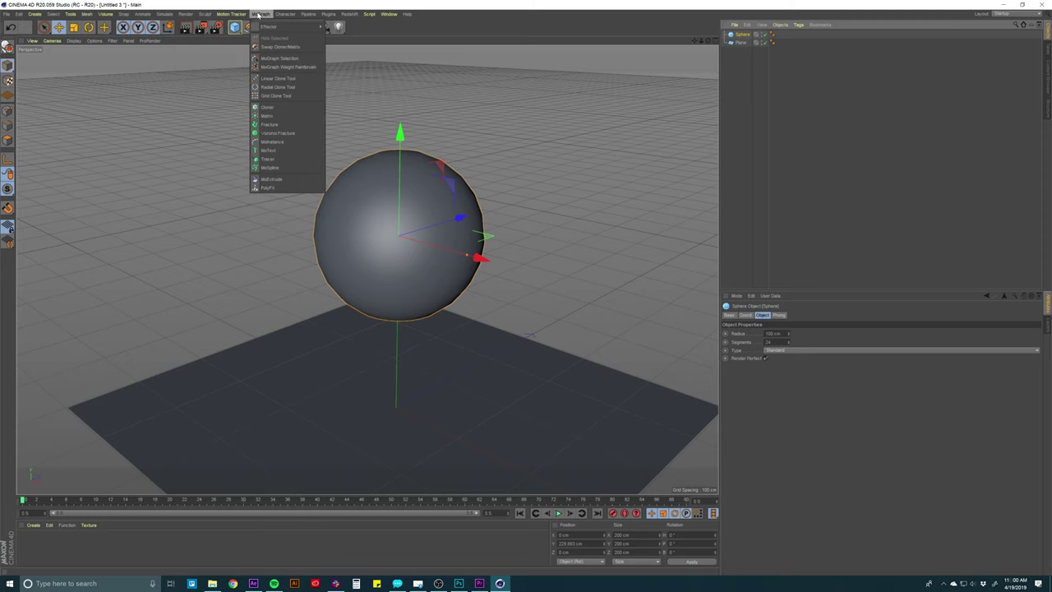
pyautogui.click(278, 134)
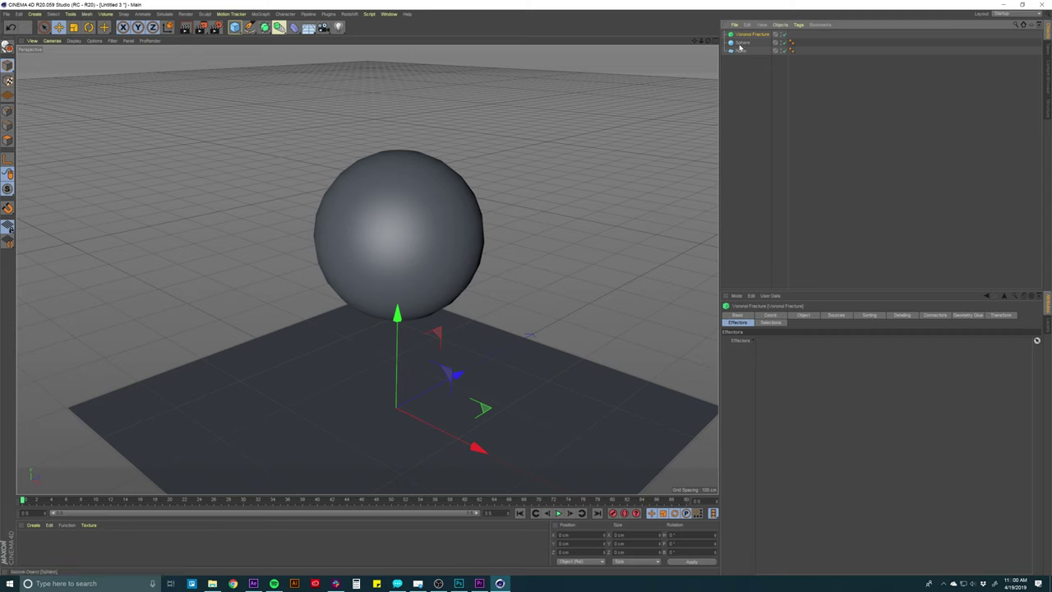
pyautogui.moveTo(751, 39); pyautogui.dragTo(748, 35)
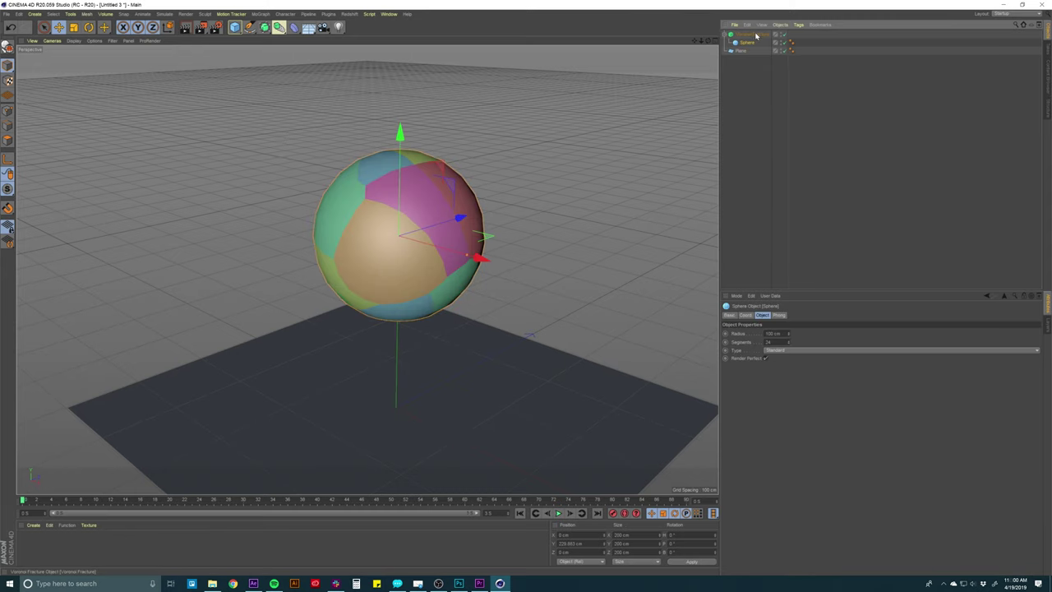
pyautogui.click(753, 35)
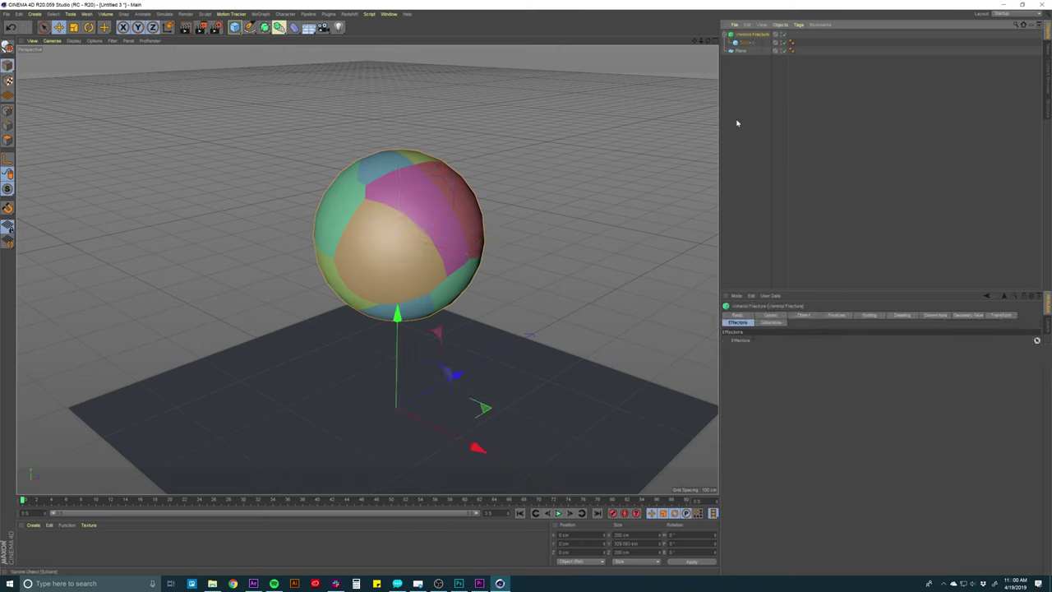
# Raise the Voronoi Fracture's point generator distribution to 98 points and set its seed to 12351
pyautogui.click(802, 316)
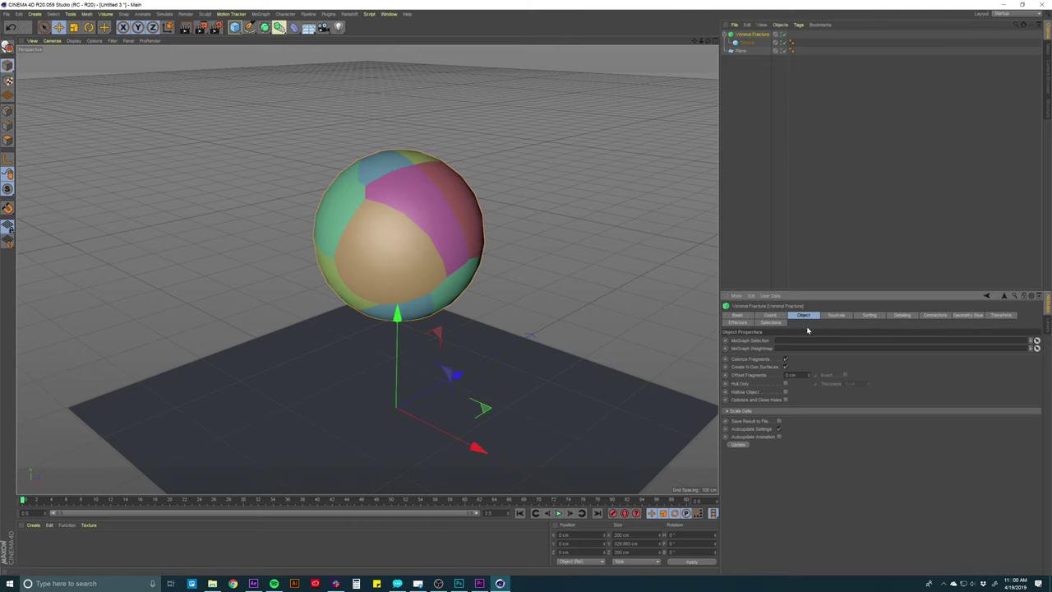
pyautogui.click(835, 316)
pyautogui.click(865, 318)
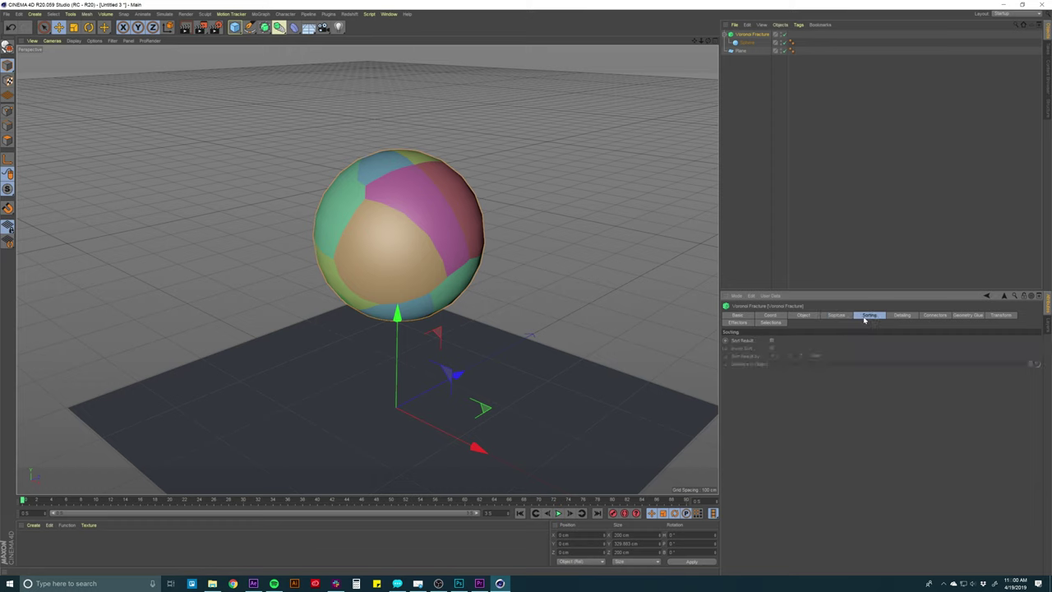
pyautogui.click(837, 315)
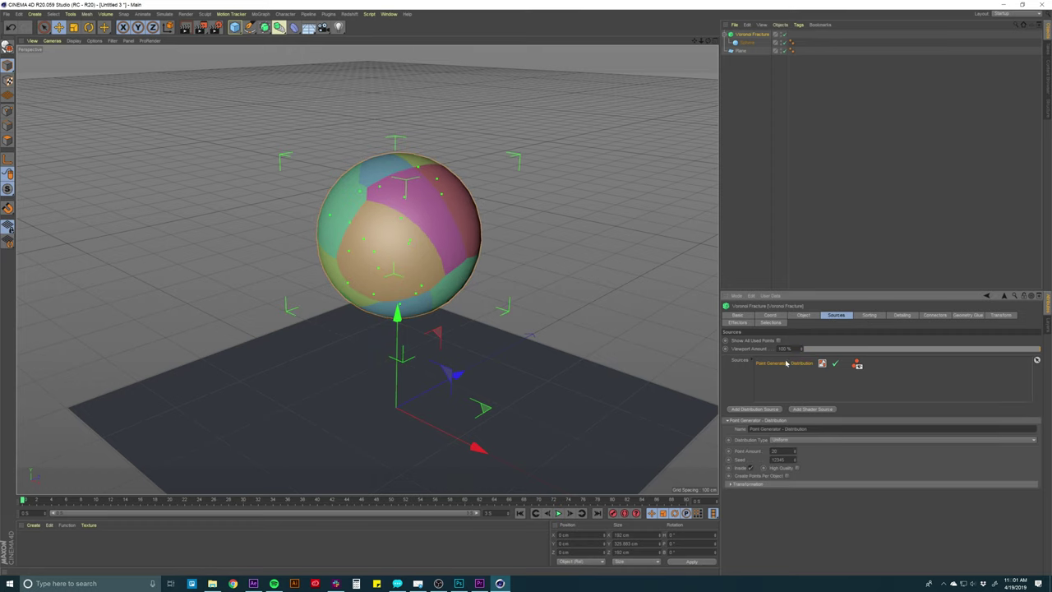
pyautogui.moveTo(794, 451); pyautogui.dragTo(794, 435)
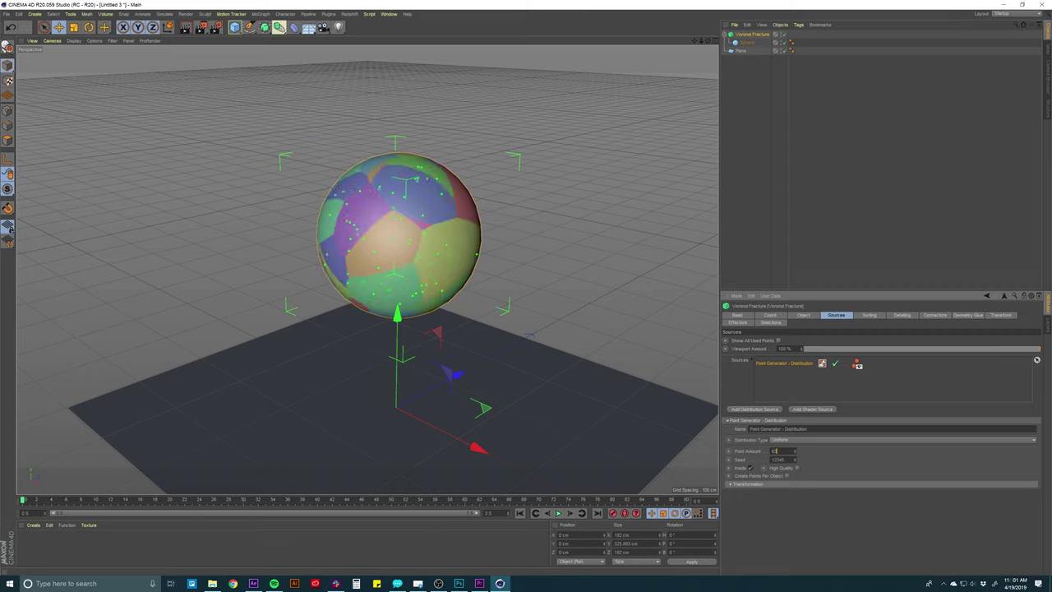
pyautogui.write('25')
pyautogui.press('Return')
pyautogui.write('20')
pyautogui.press('Return')
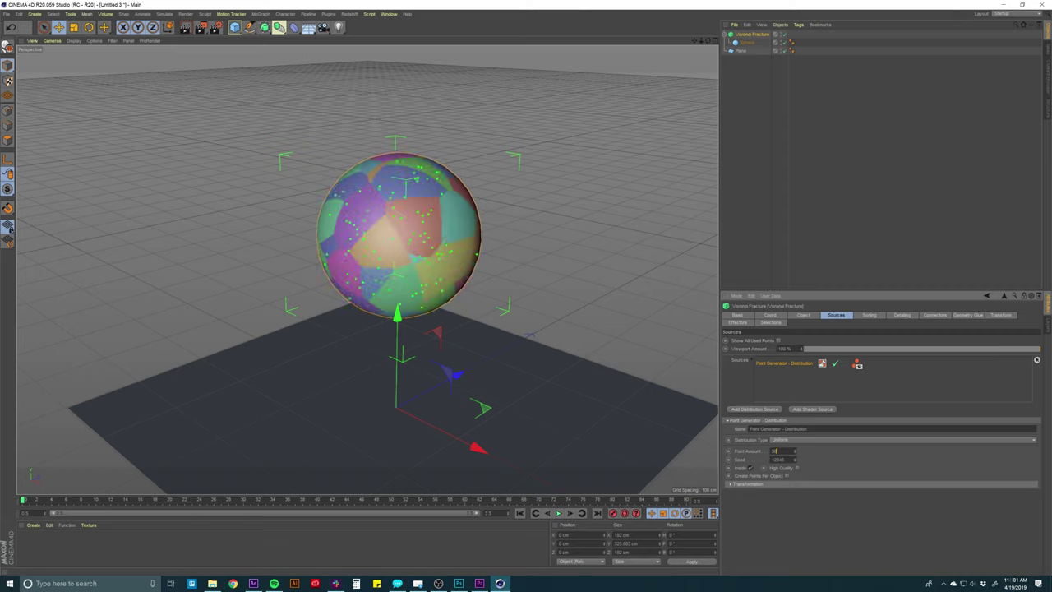
pyautogui.moveTo(794, 460); pyautogui.dragTo(794, 450)
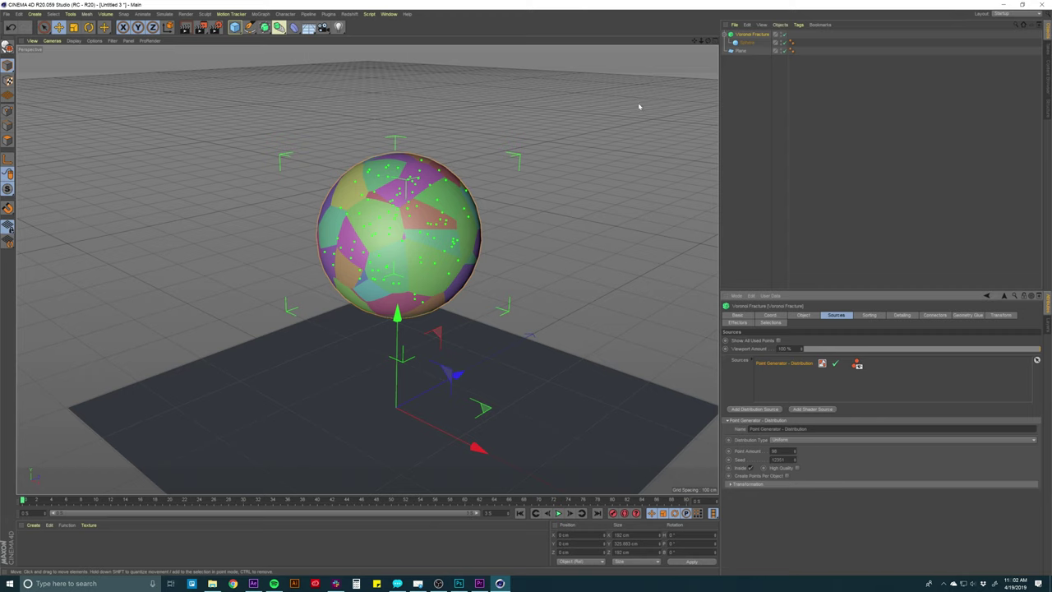
# Add a rigid body dynamics tag to the sphere, play the simulation and return to the first frame
pyautogui.rightClick(750, 47)
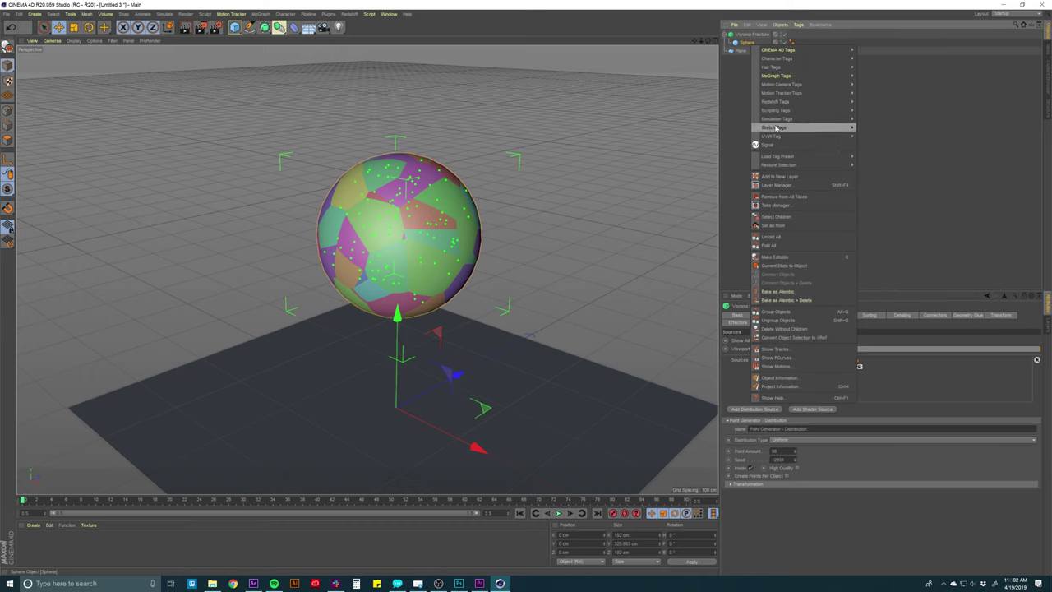
pyautogui.moveTo(775, 123)
pyautogui.click(875, 120)
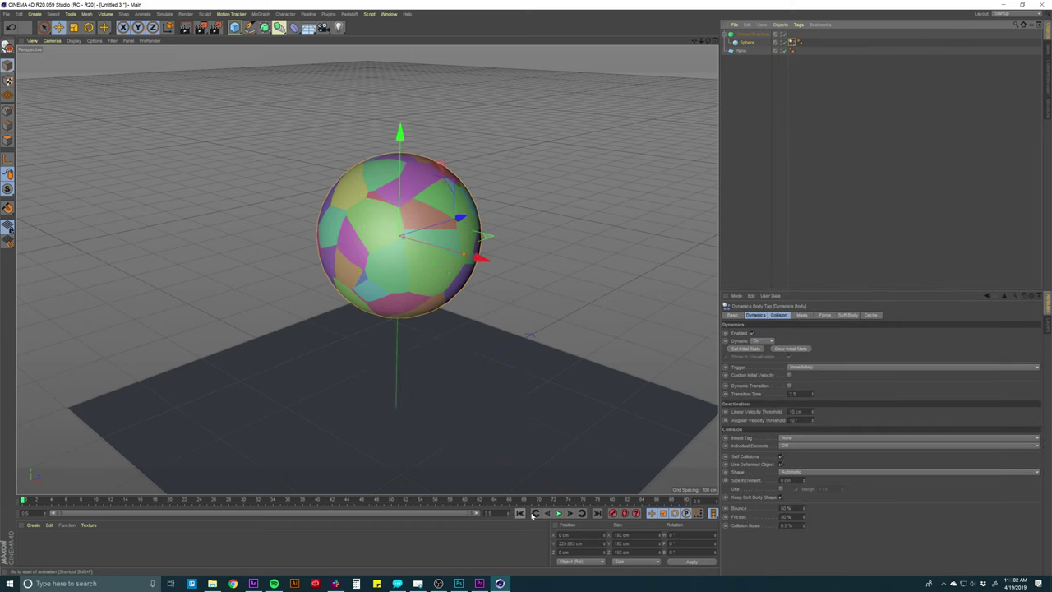
pyautogui.click(558, 513)
pyautogui.click(521, 513)
pyautogui.click(520, 514)
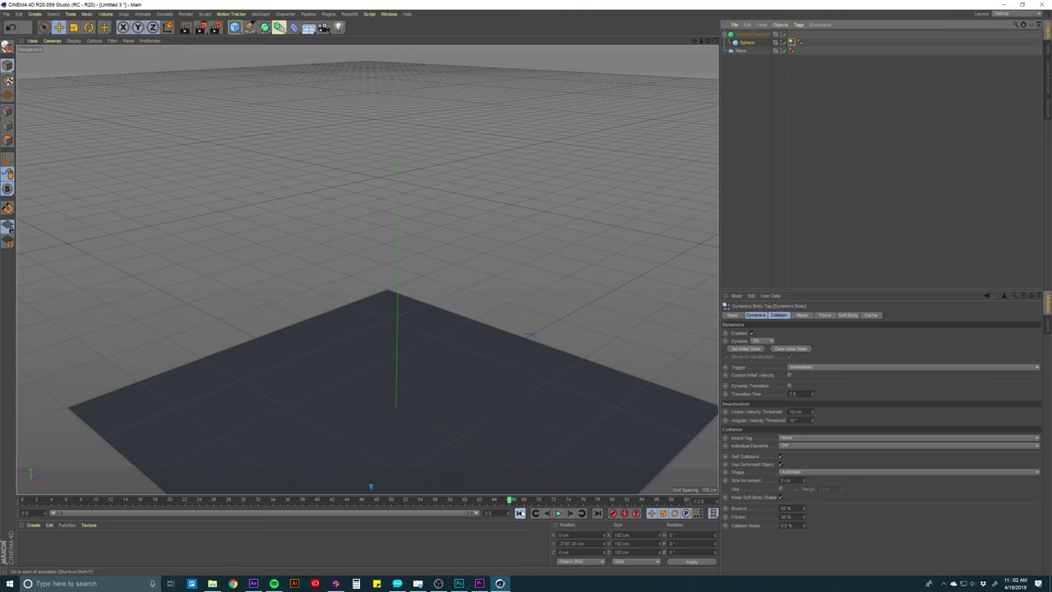
pyautogui.click(519, 513)
# Add a collider body tag to the plane and play the simulation of the sphere falling on it
pyautogui.click(520, 420)
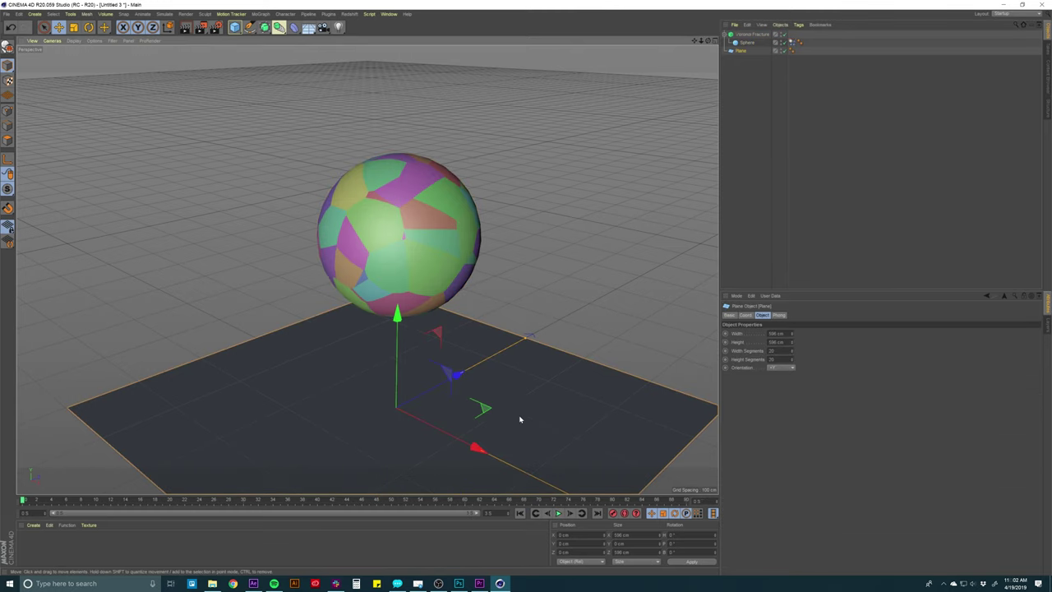
pyautogui.rightClick(744, 51)
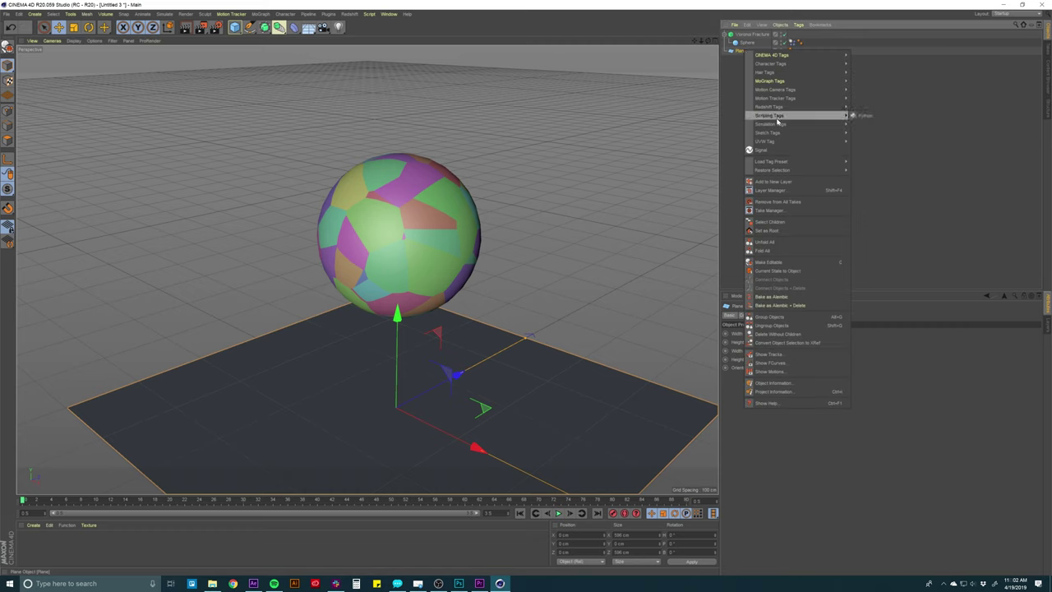
pyautogui.moveTo(836, 123)
pyautogui.click(869, 141)
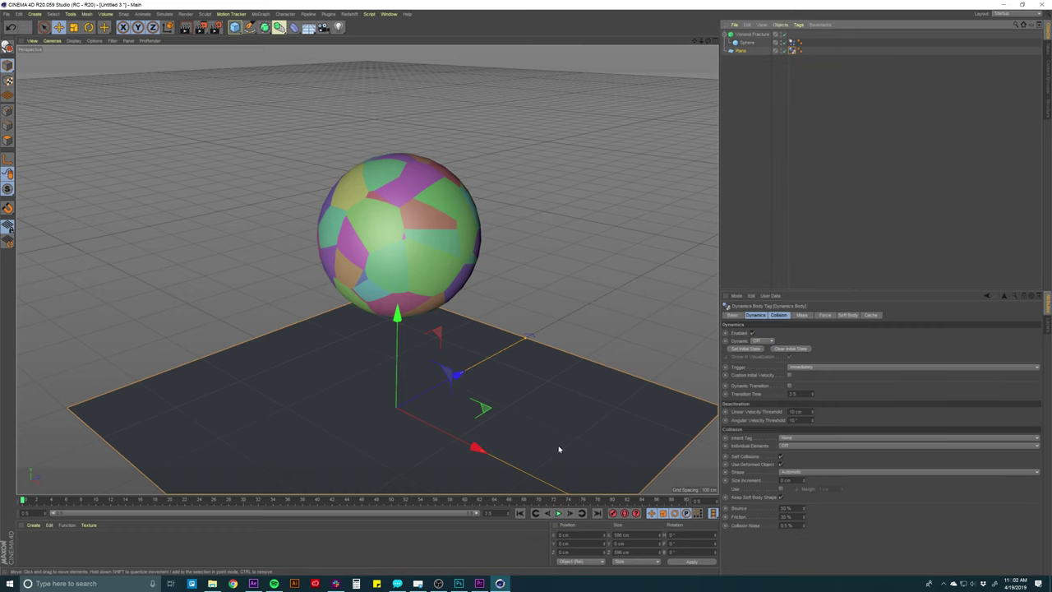
pyautogui.click(556, 514)
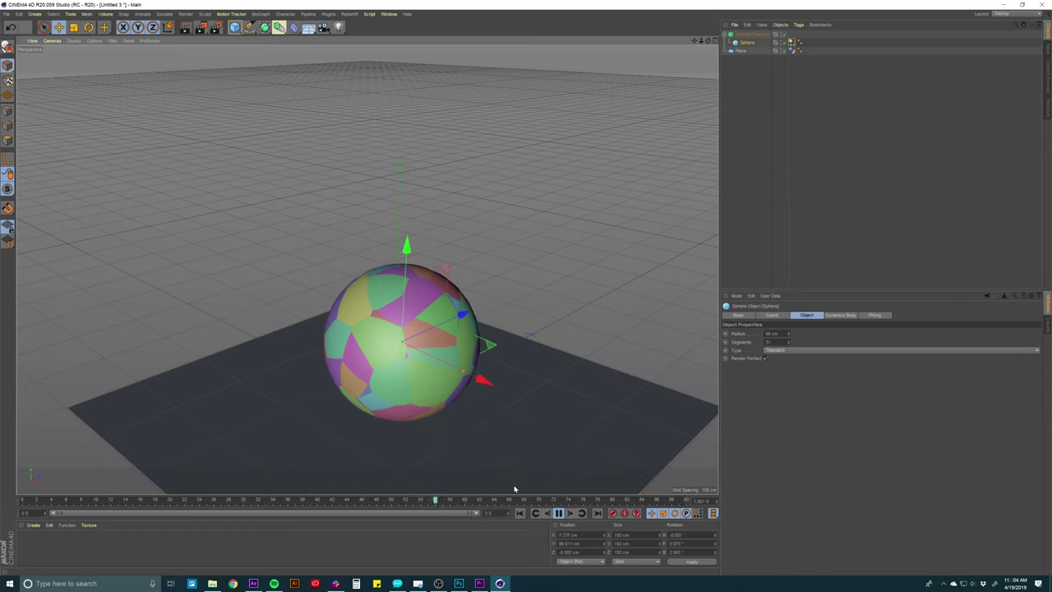
pyautogui.click(520, 512)
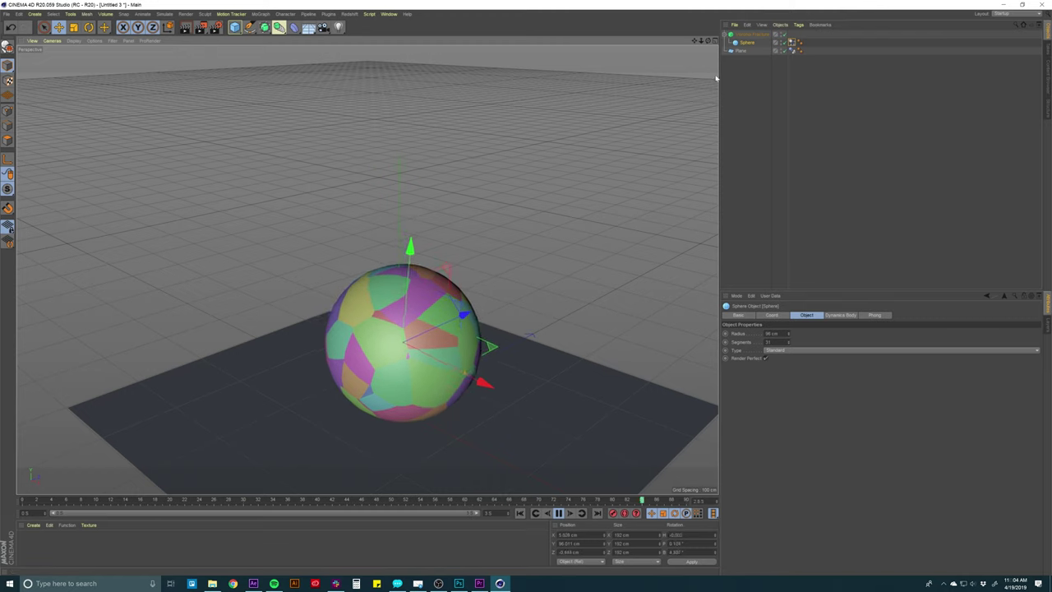
# Move the rigid body tag from the sphere to the Voronoi Fracture and simulate the drop with the sphere raised to about 257 cm
pyautogui.click(793, 43)
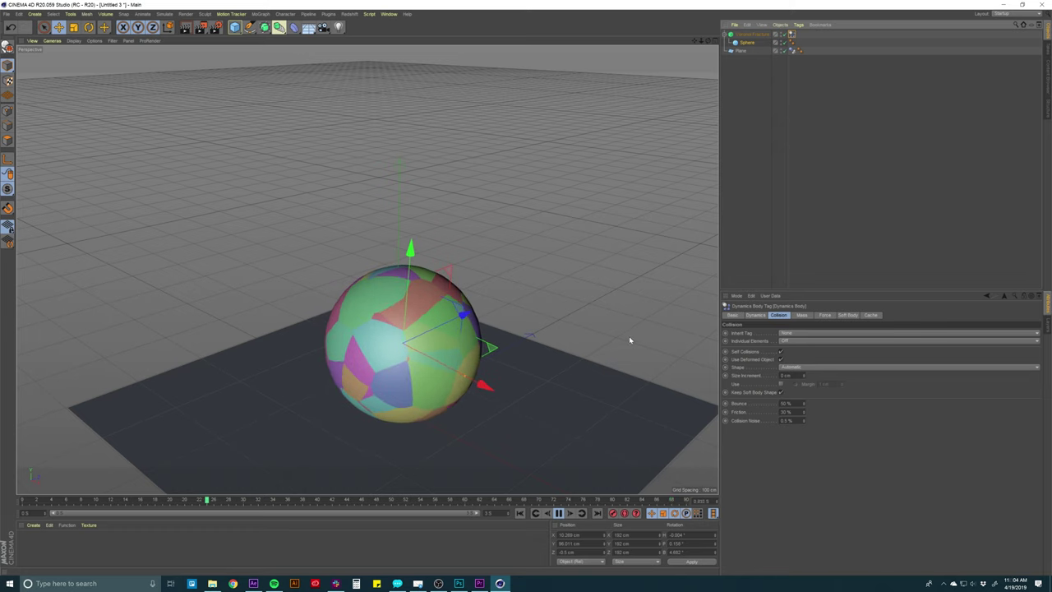
pyautogui.click(520, 514)
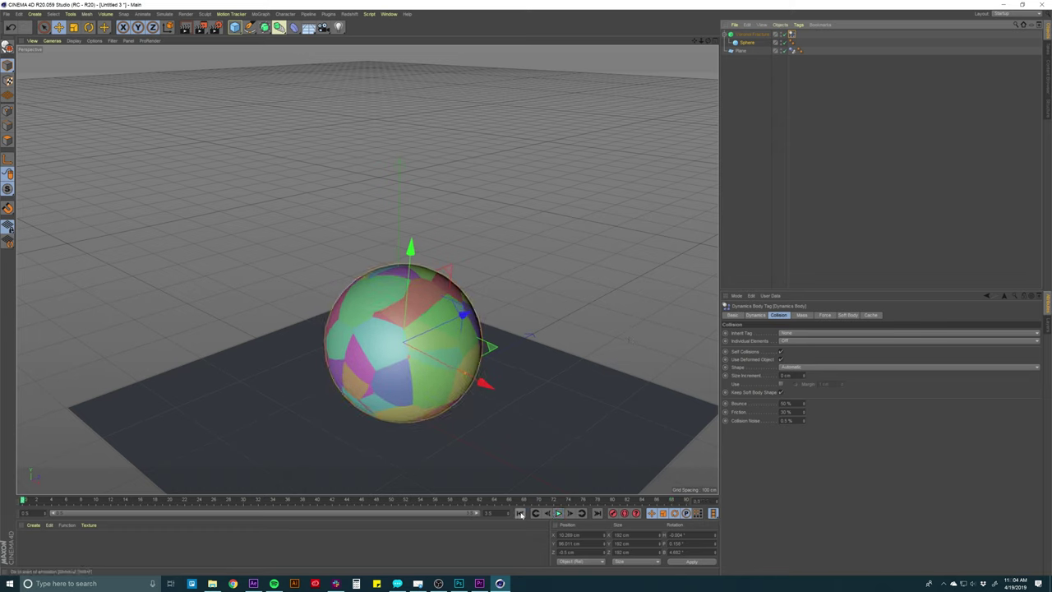
pyautogui.click(748, 43)
pyautogui.moveTo(430, 216); pyautogui.dragTo(434, 92)
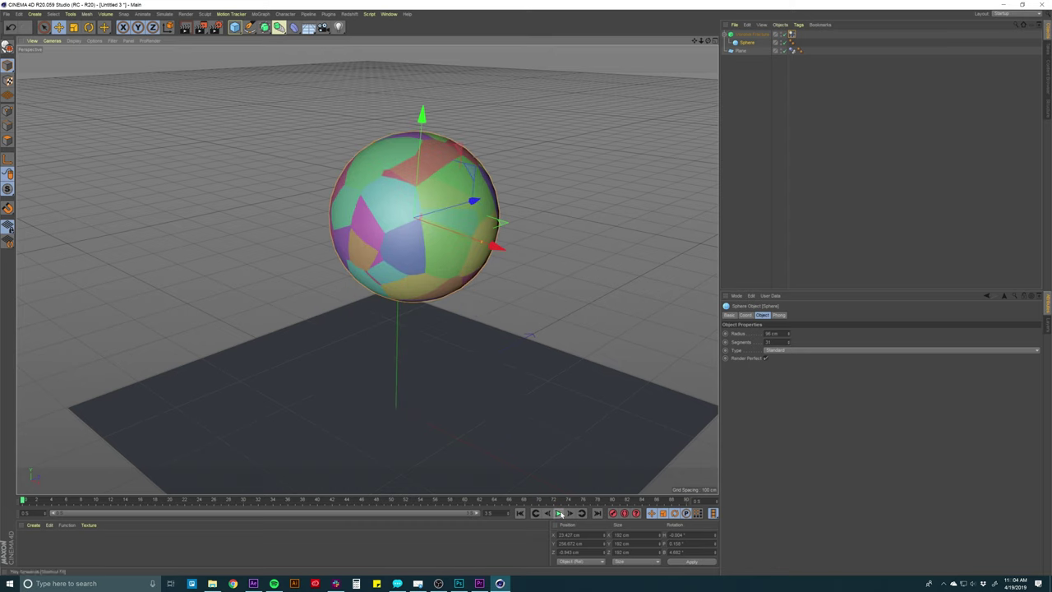
pyautogui.click(559, 513)
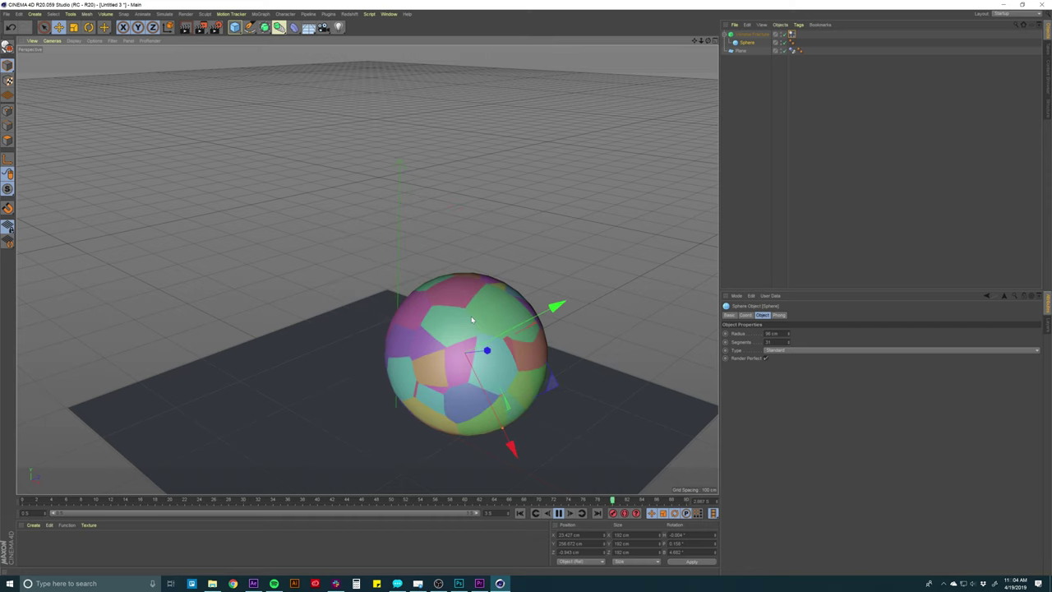
# Set Individual Elements to All in the collision settings of the Voronoi Fracture's dynamics tag
pyautogui.click(791, 33)
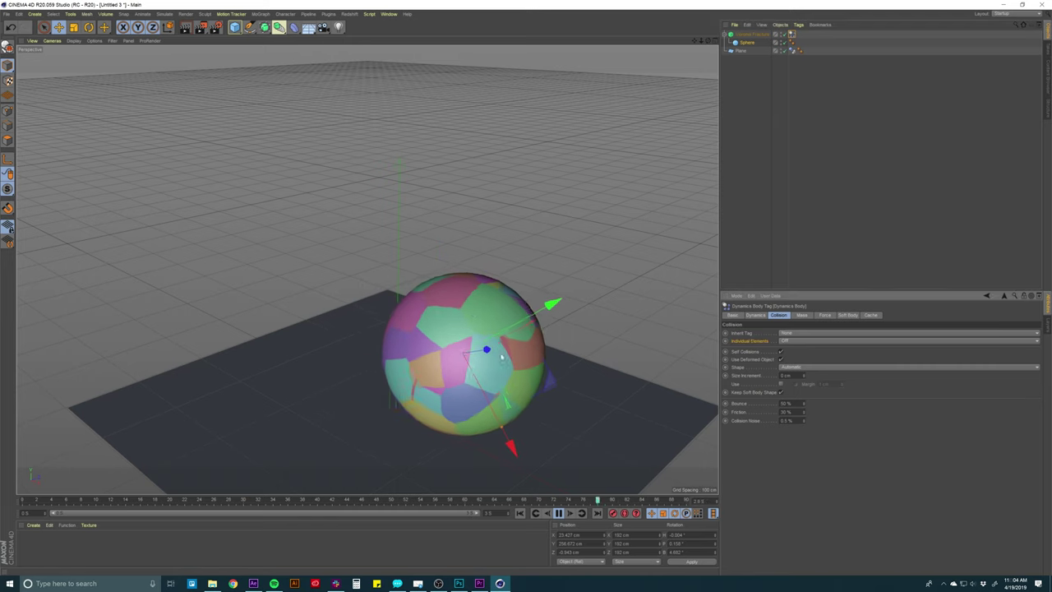
pyautogui.click(786, 341)
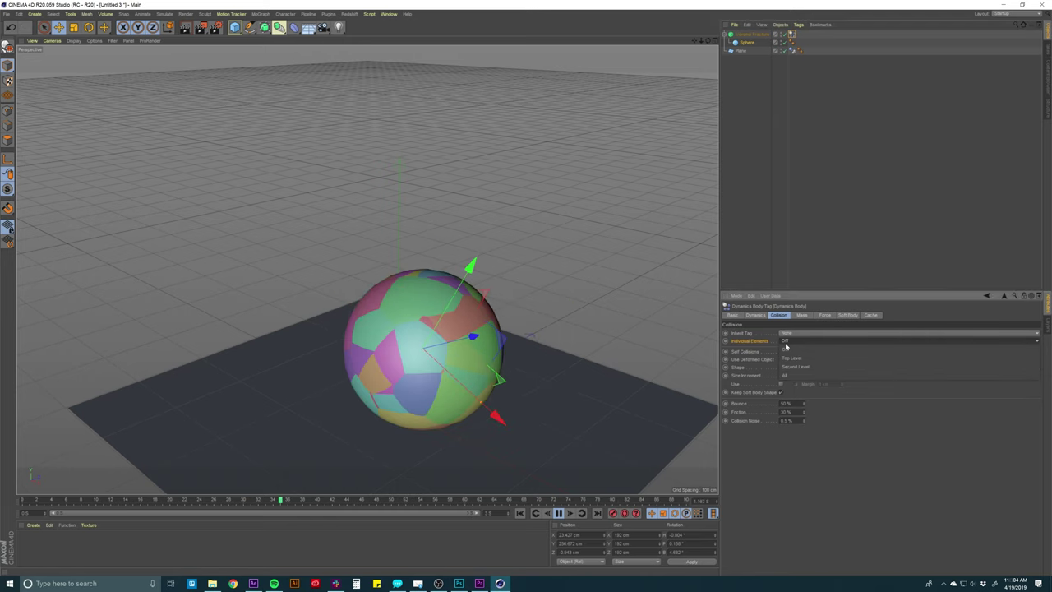
pyautogui.click(784, 375)
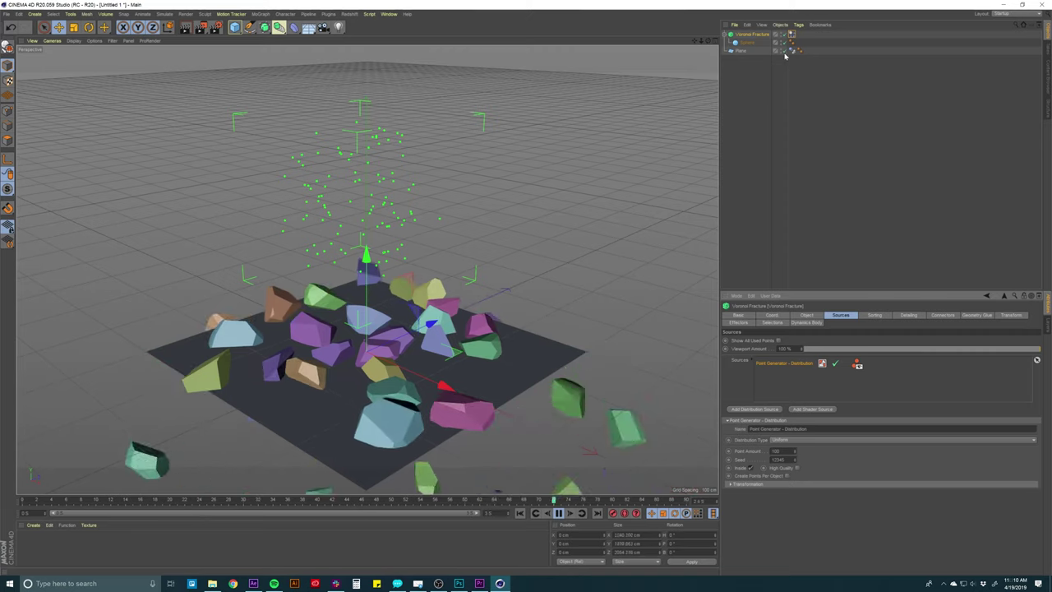
# Set the collision friction of the Voronoi Fracture's dynamics tag to 100%
pyautogui.click(792, 51)
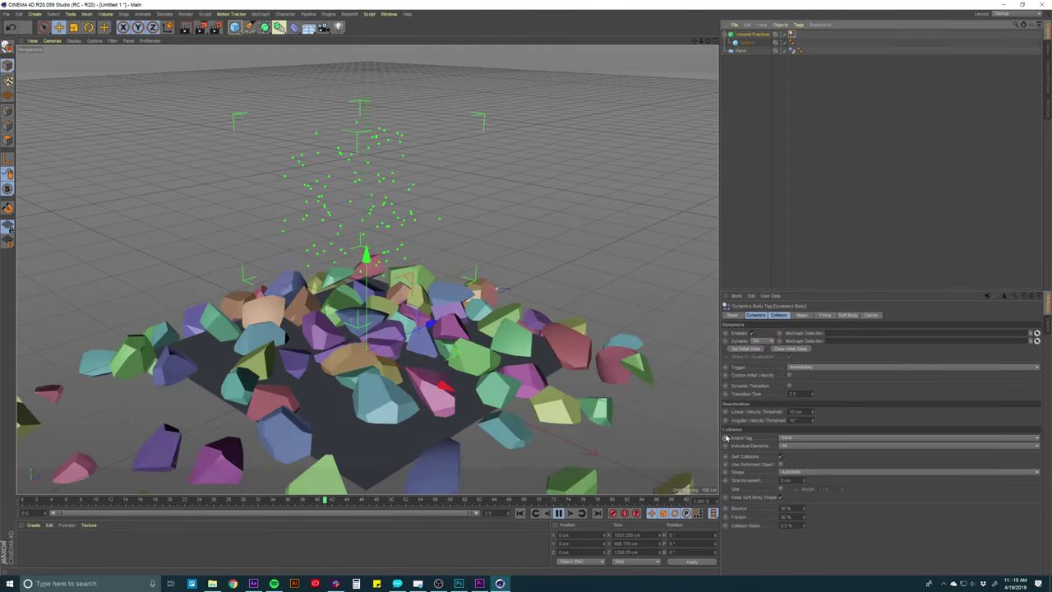
pyautogui.click(786, 516)
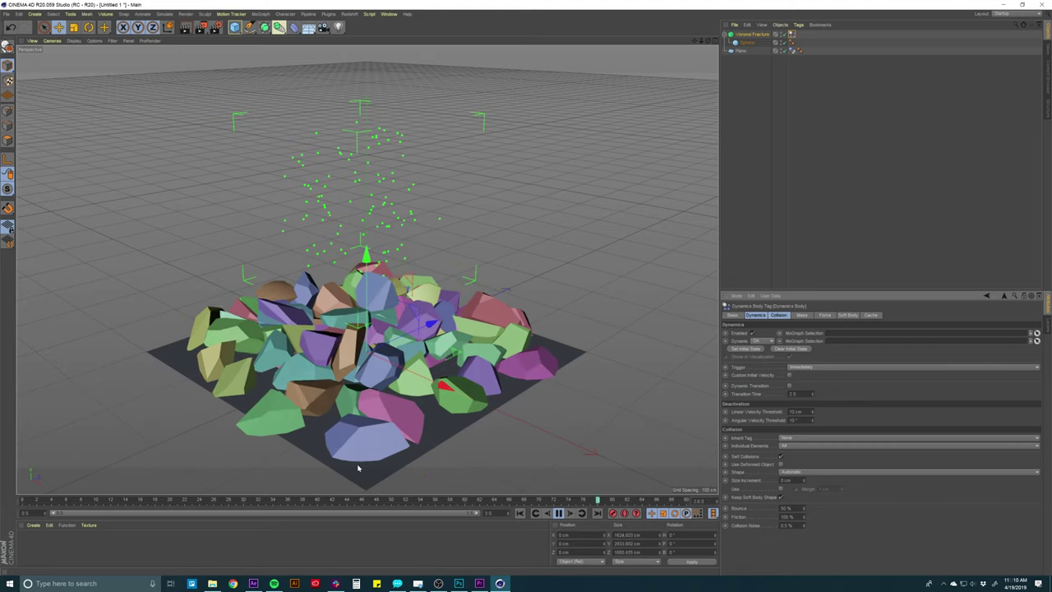
# Scale the plane up to about 1372 cm on each side
pyautogui.click(359, 469)
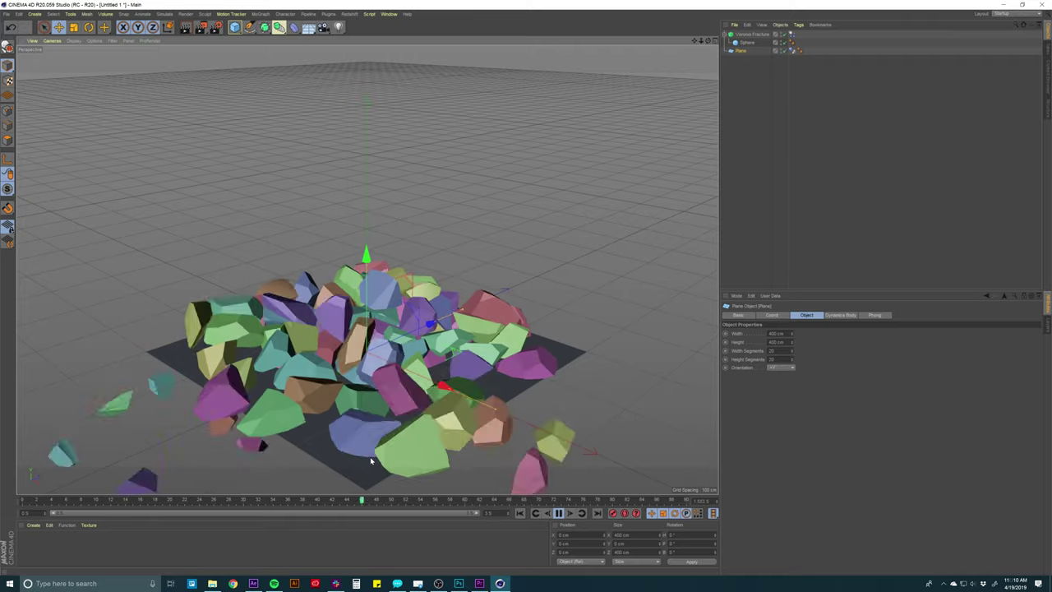
pyautogui.press('t')
pyautogui.moveTo(444, 433); pyautogui.dragTo(567, 435)
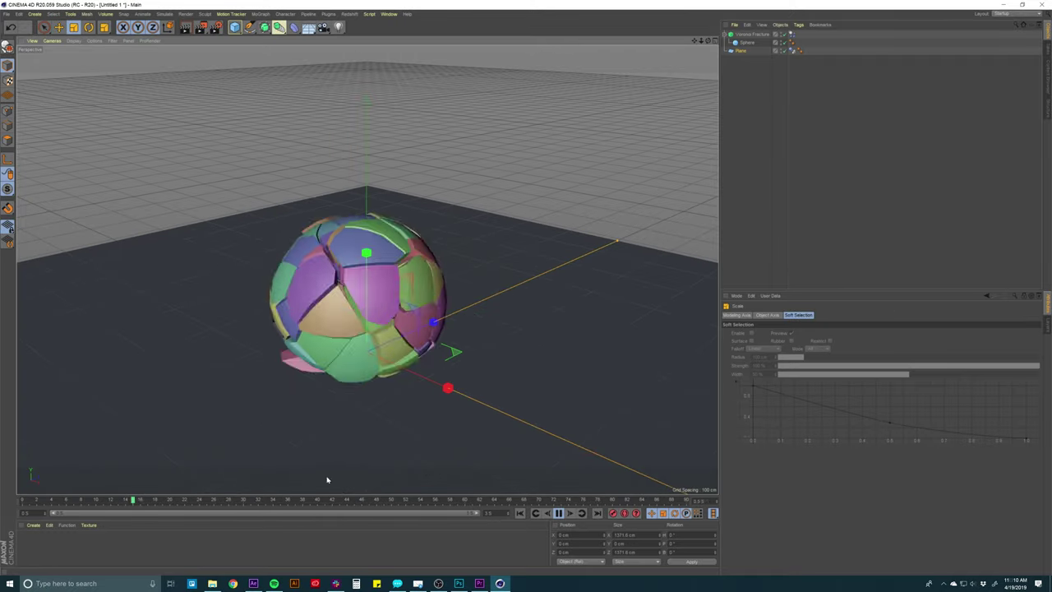
# Set the Voronoi Fracture's friction to 10%, replay the simulation and return to the first frame
pyautogui.click(792, 34)
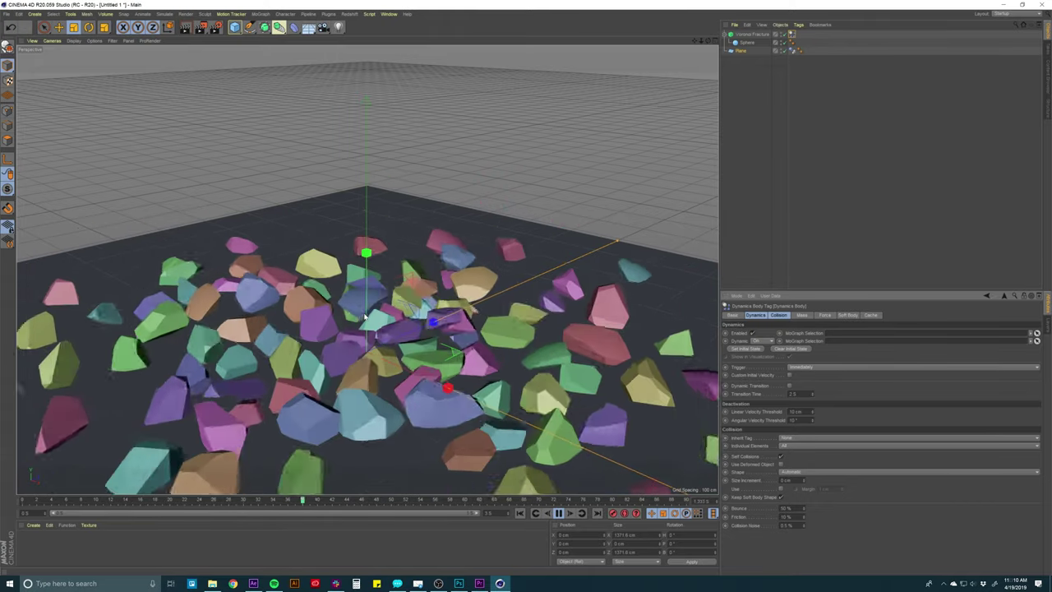
pyautogui.click(558, 513)
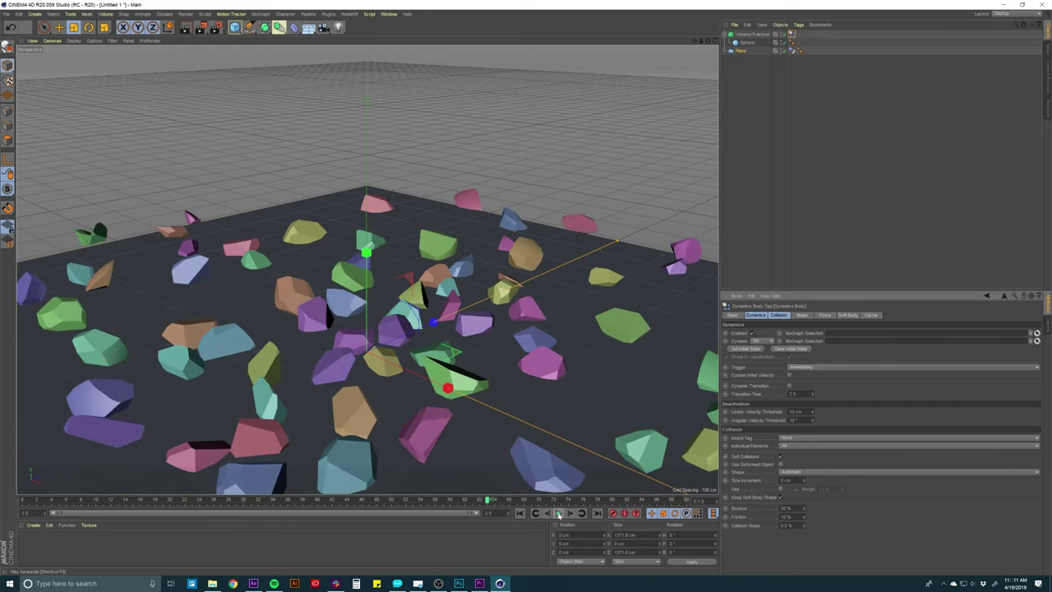
pyautogui.click(519, 512)
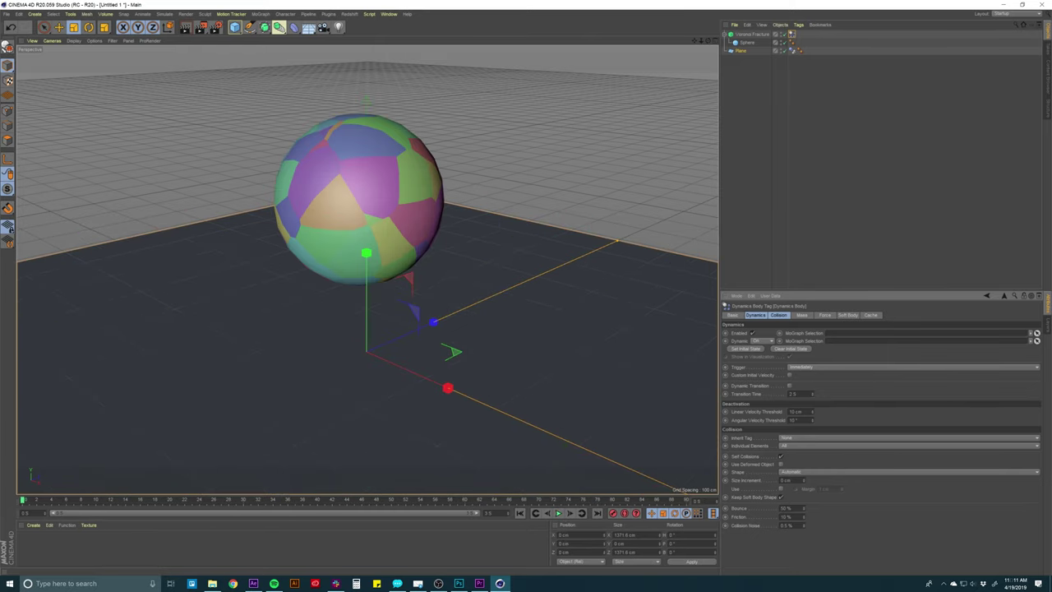
pyautogui.click(558, 512)
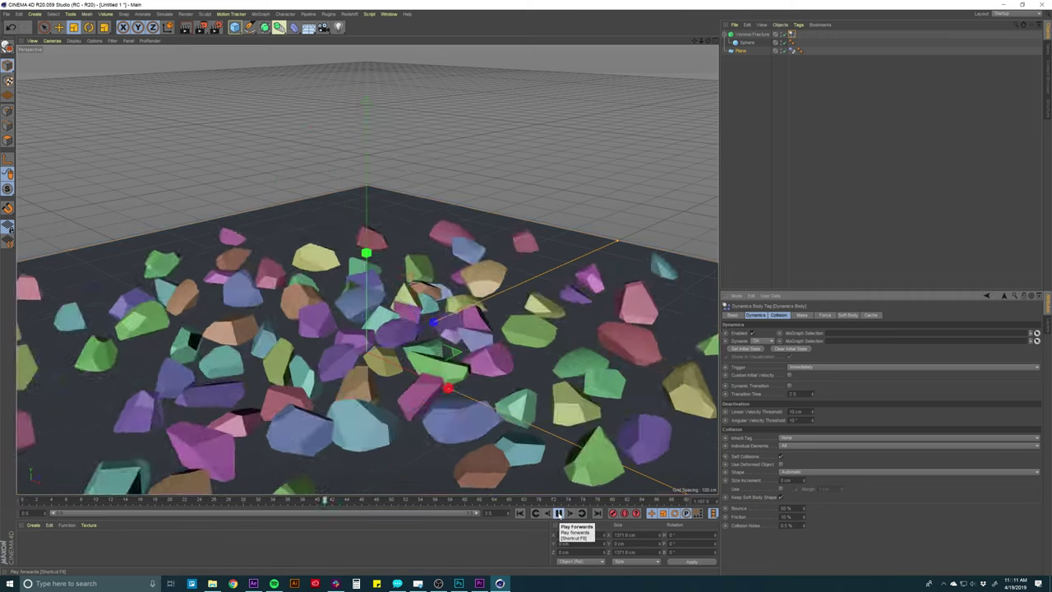
pyautogui.click(558, 513)
pyautogui.click(519, 513)
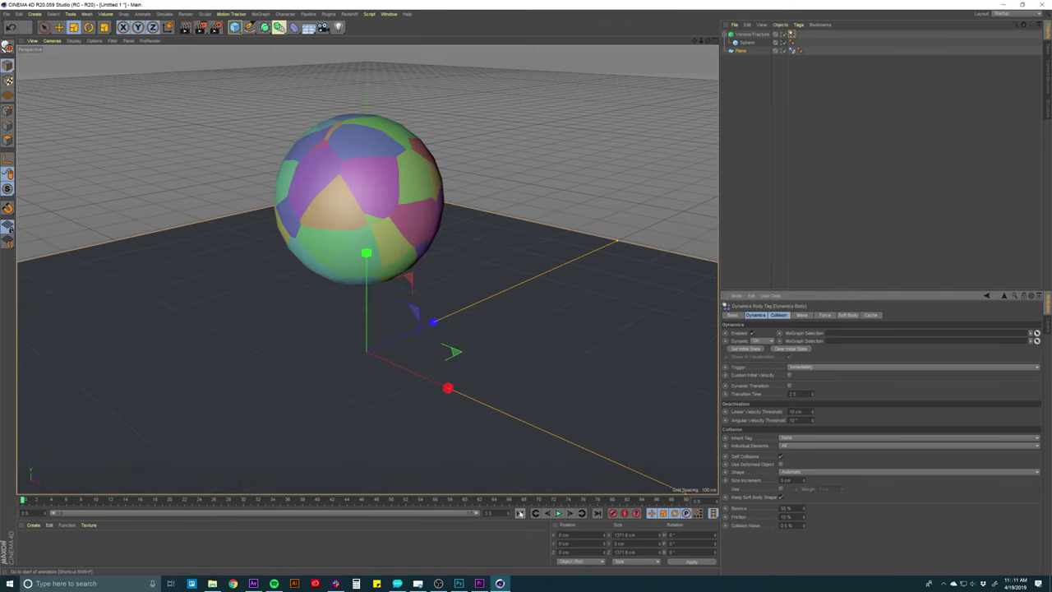
# Switch to After Effects, preview the falling keys scene in the Side_Screens composition and return to Cinema 4D
pyautogui.click(253, 583)
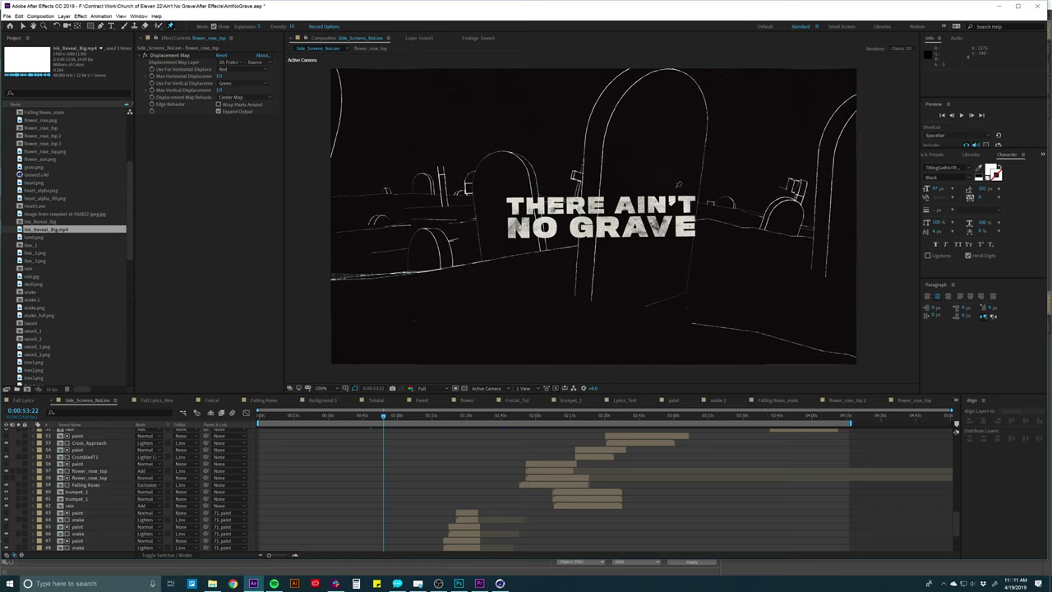
pyautogui.scroll(5, 844, 447)
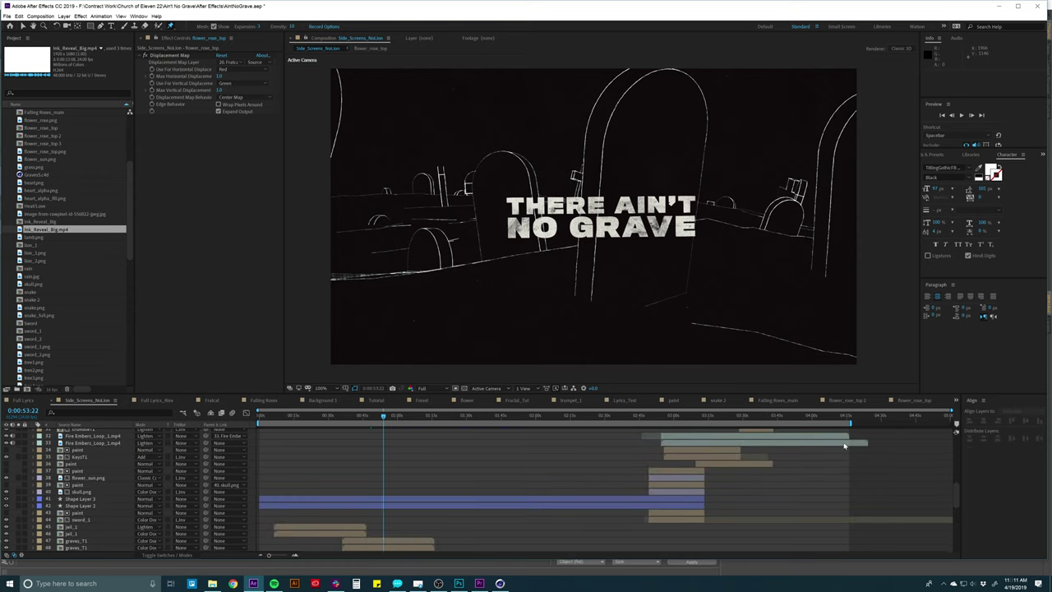
pyautogui.moveTo(631, 415); pyautogui.dragTo(701, 416)
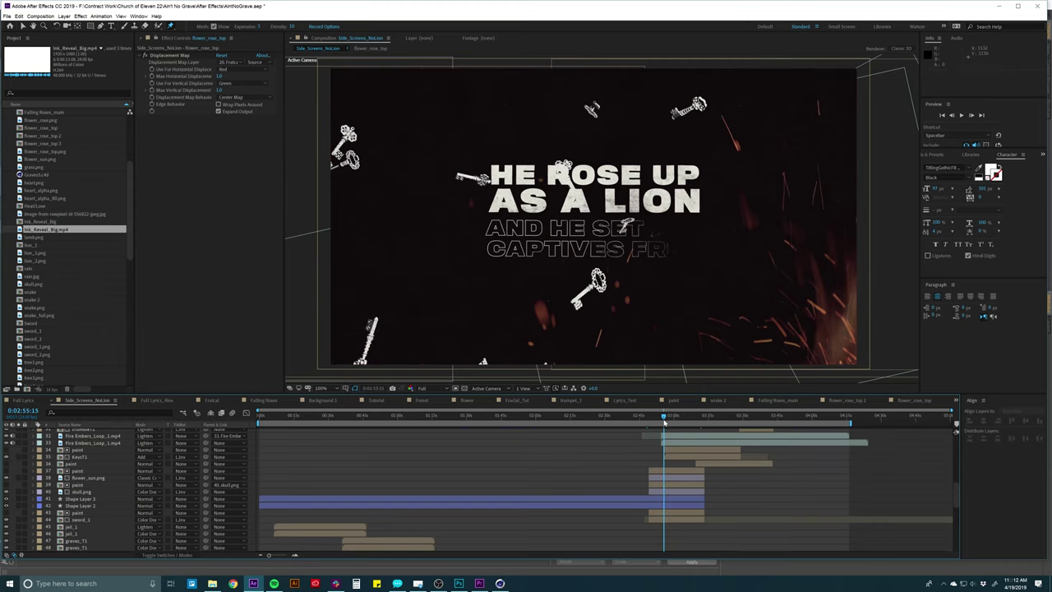
pyautogui.press('space')
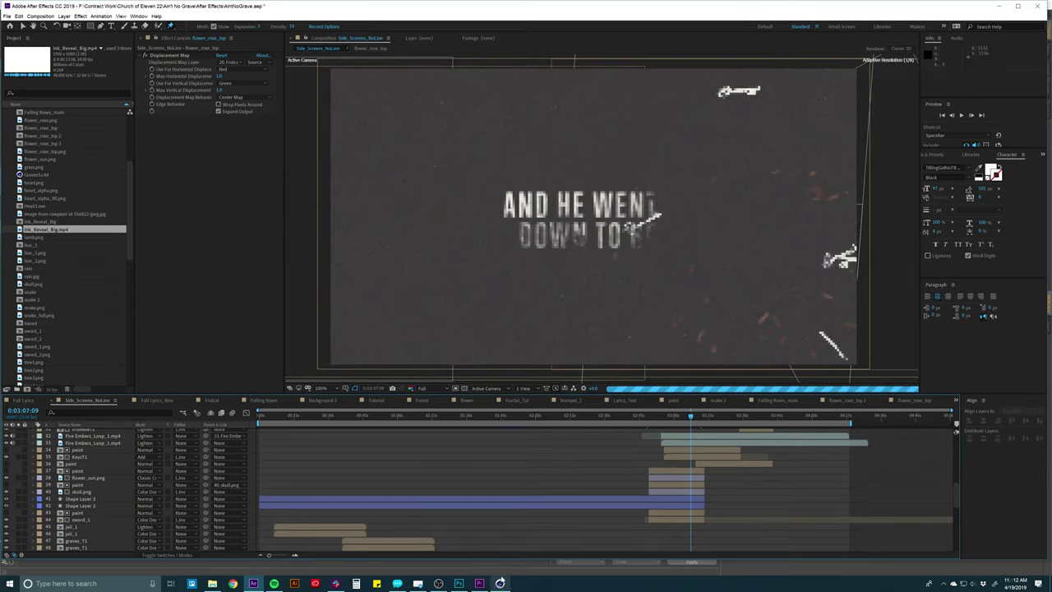
pyautogui.click(501, 583)
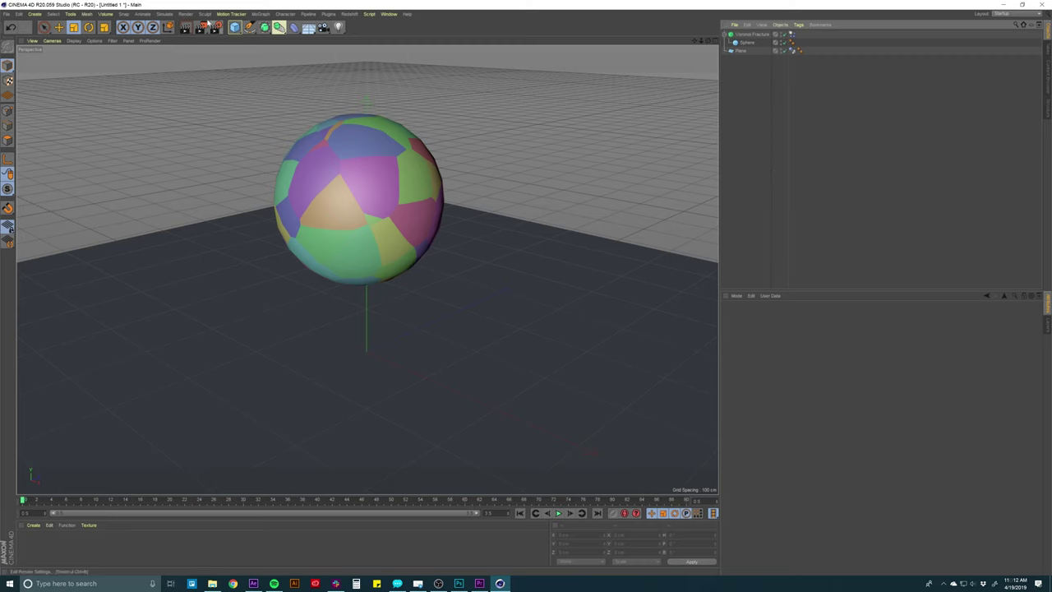
# Add a particle emitter, move it to about 197 cm in Y and -265 cm in Z, and play the animation
pyautogui.click(168, 14)
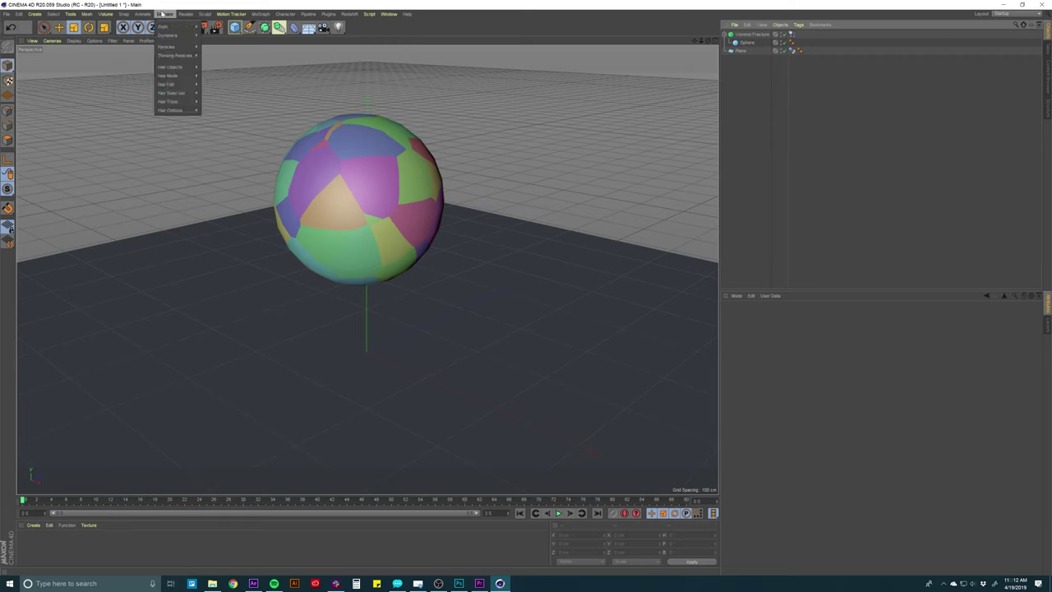
pyautogui.moveTo(159, 15)
pyautogui.moveTo(205, 15)
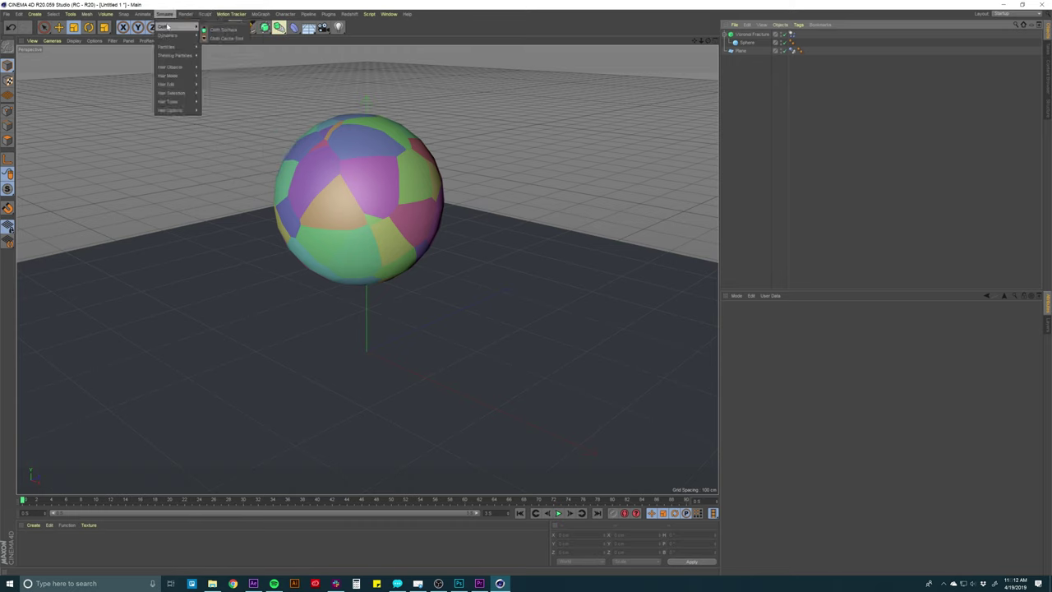
pyautogui.click(215, 51)
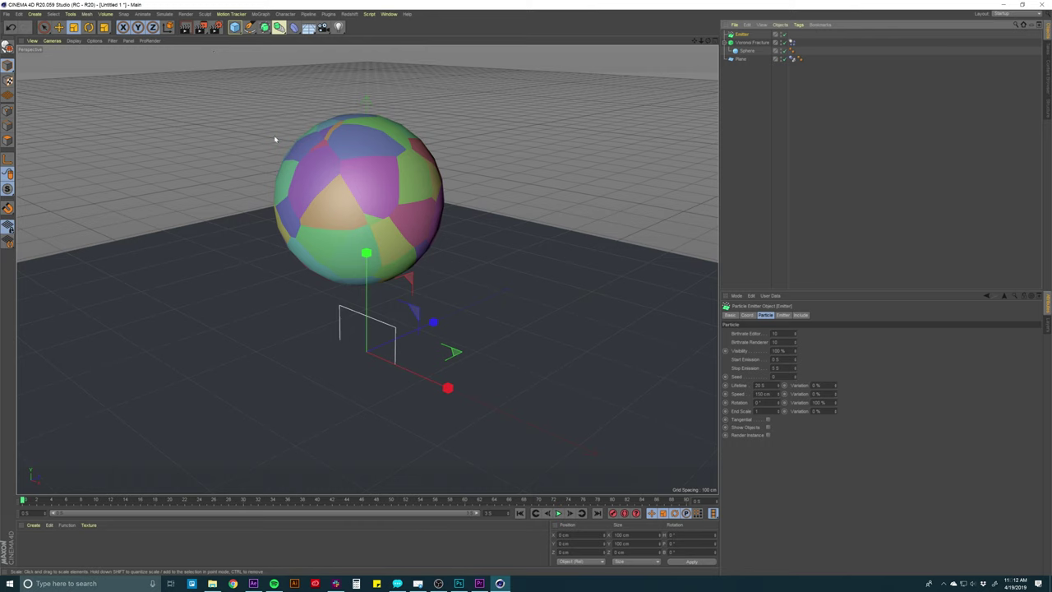
pyautogui.press('e')
pyautogui.moveTo(367, 264); pyautogui.dragTo(367, 244)
pyautogui.moveTo(404, 203); pyautogui.dragTo(201, 247)
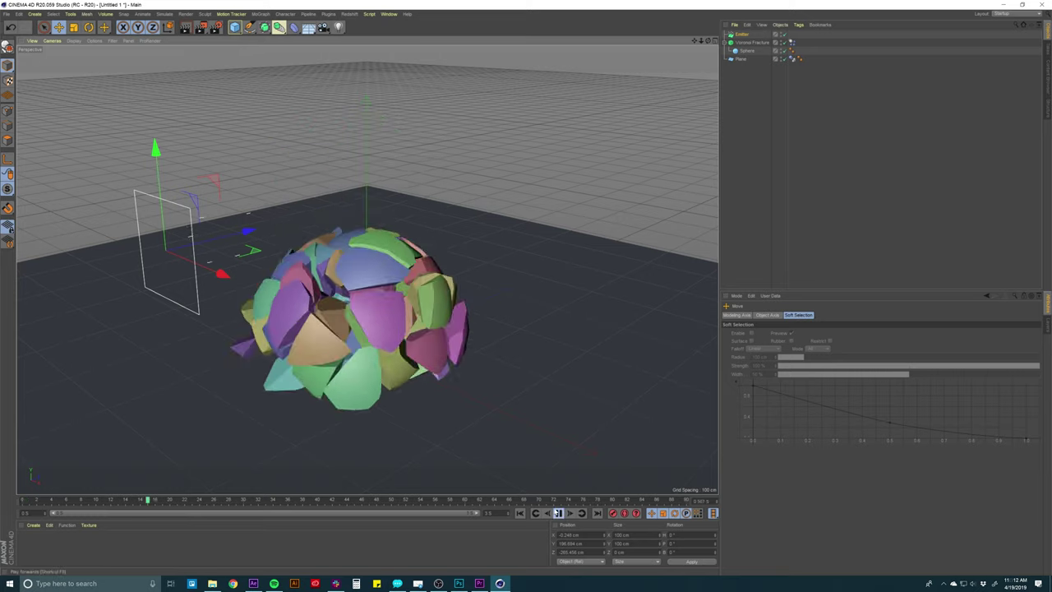
# Delete the Voronoi Fracture with its sphere and the plane, leaving only the emitter in the scene
pyautogui.click(741, 43)
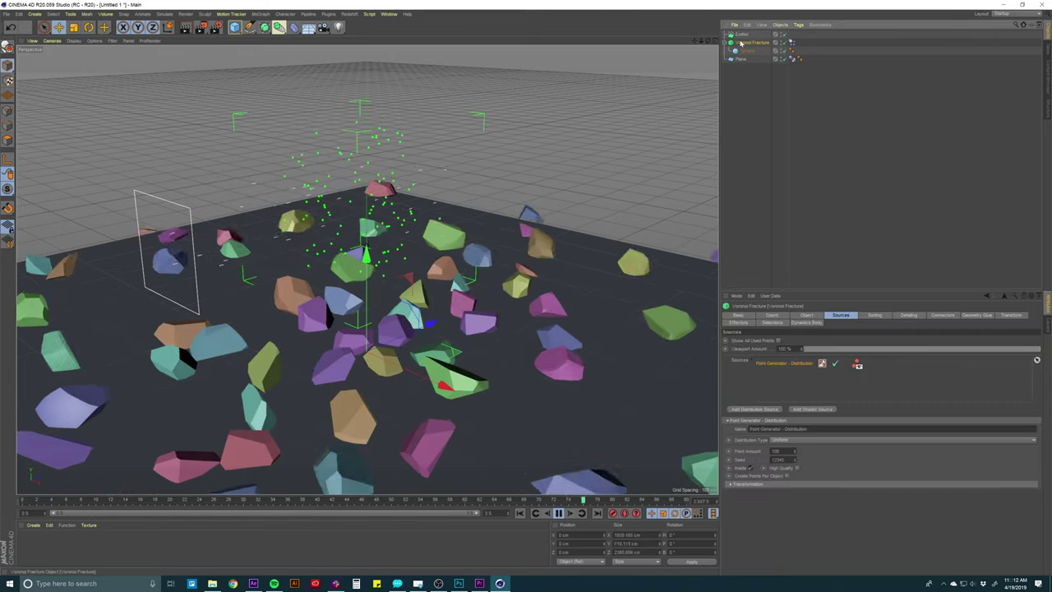
pyautogui.press('Delete')
pyautogui.click(736, 59)
pyautogui.press('Delete')
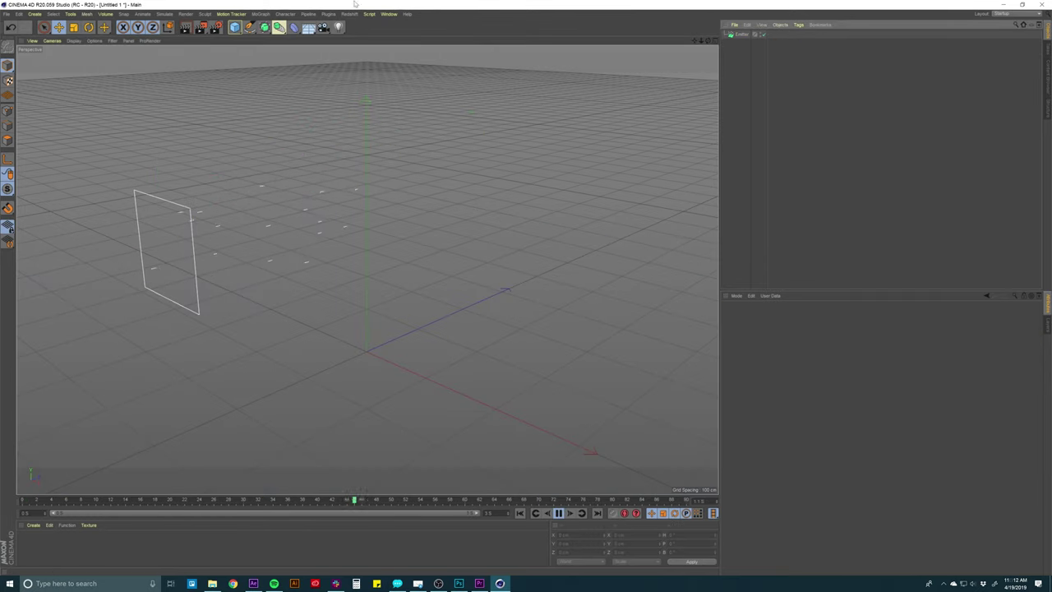
# Add a sphere as a child of the emitter and shrink it to about 70 cm across
pyautogui.click(238, 29)
pyautogui.click(400, 54)
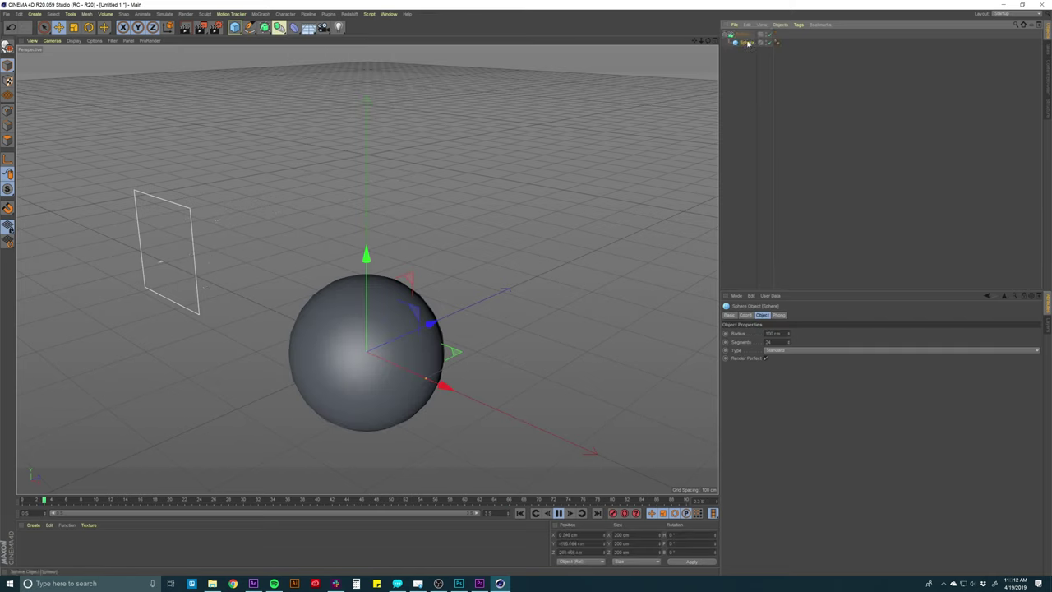
pyautogui.click(741, 36)
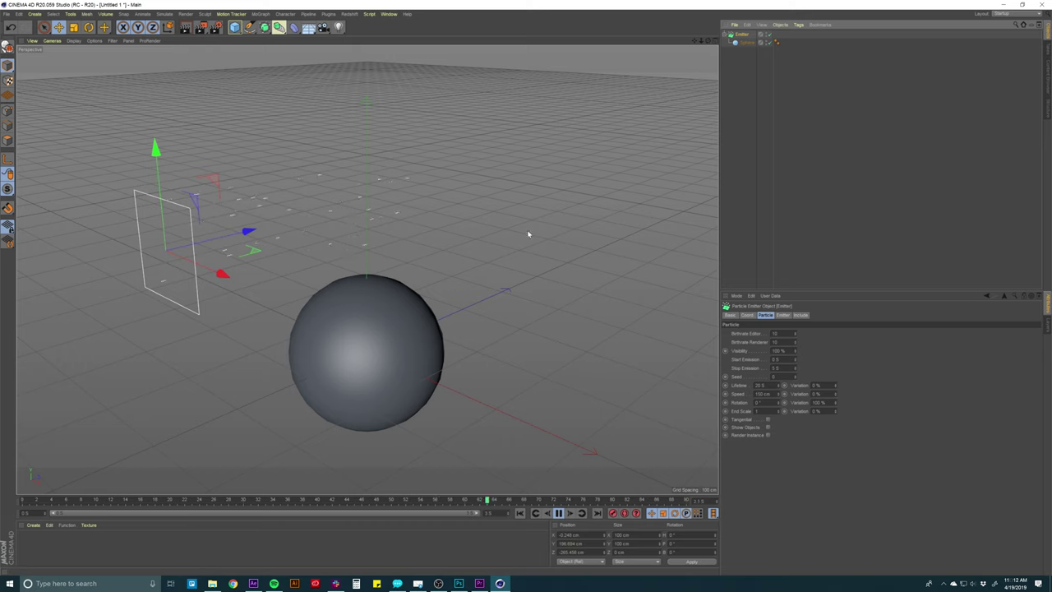
pyautogui.click(386, 325)
pyautogui.press('t')
pyautogui.moveTo(385, 312); pyautogui.dragTo(241, 433)
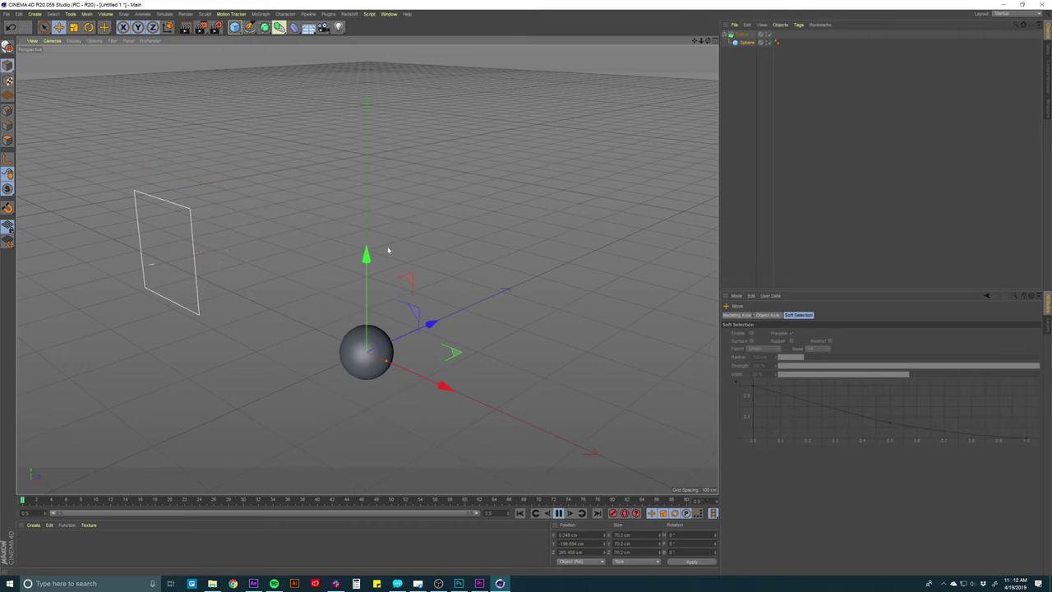
# Enable Show Objects on the emitter and scale its child sphere down to about 22 cm across
pyautogui.click(741, 36)
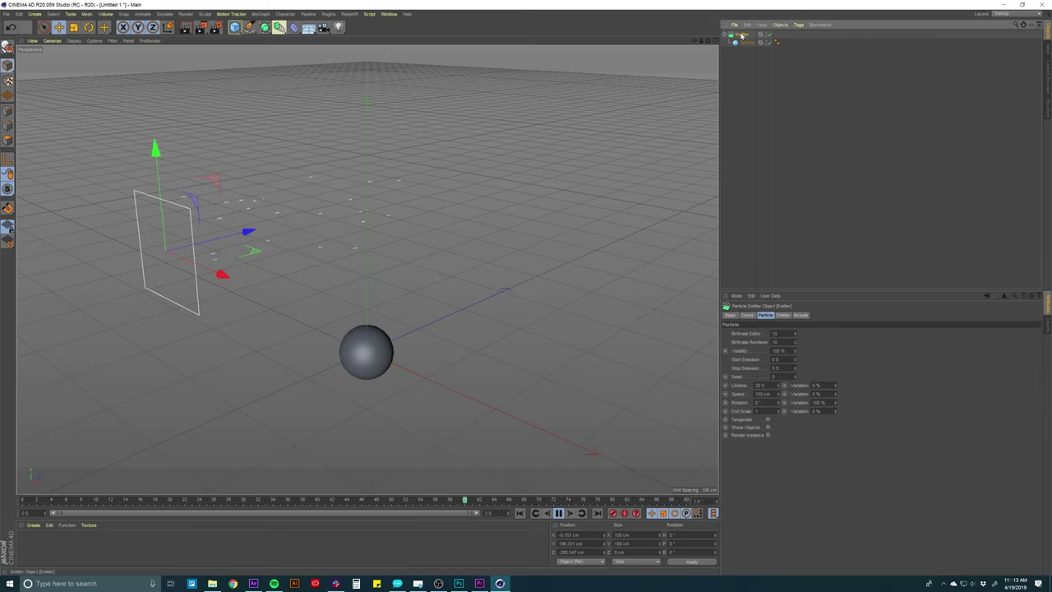
pyautogui.click(766, 428)
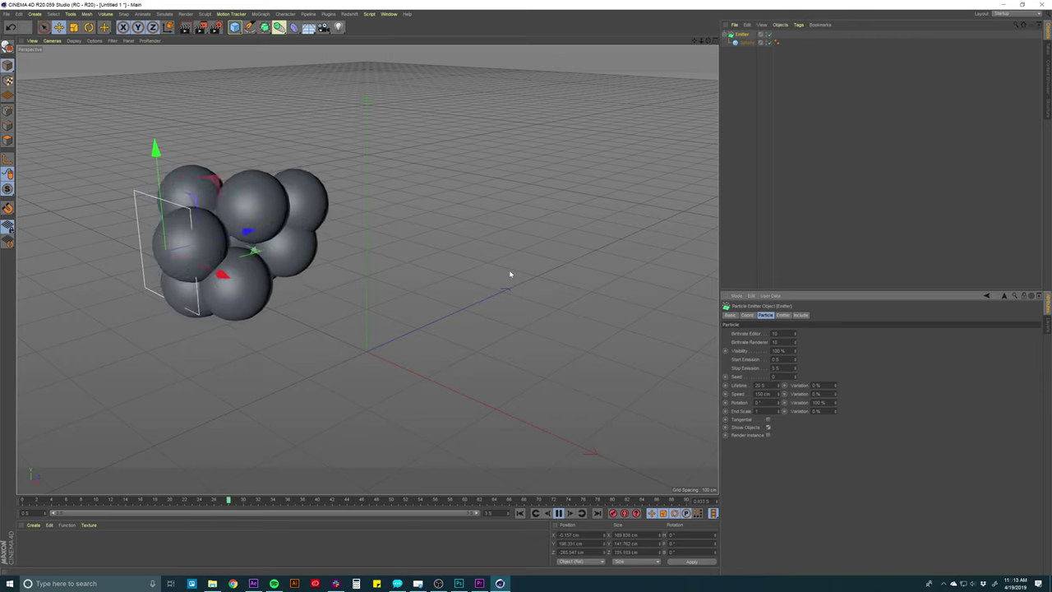
pyautogui.click(744, 42)
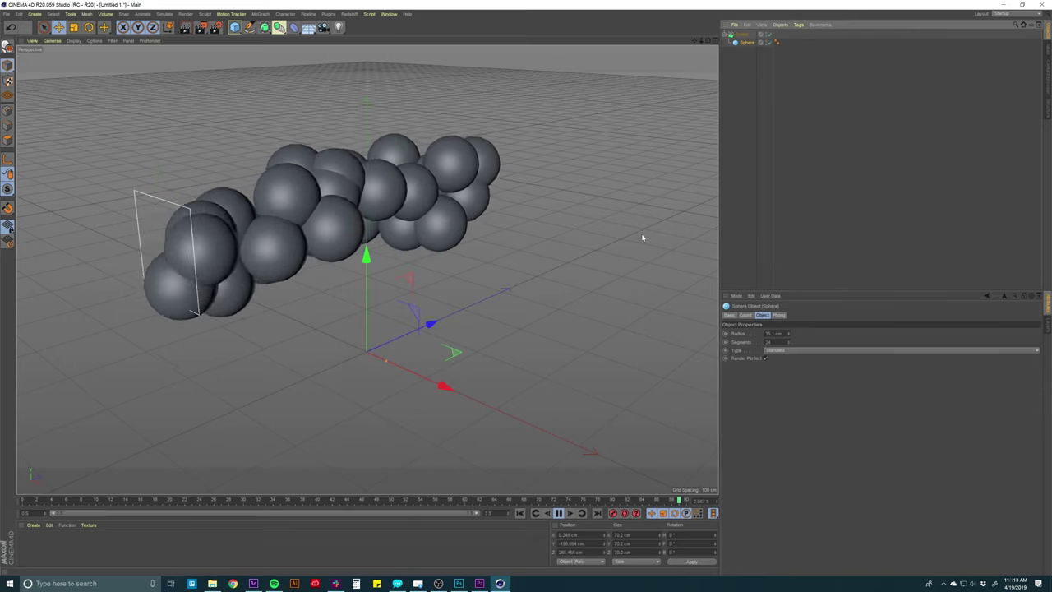
pyautogui.press('t')
pyautogui.moveTo(629, 236); pyautogui.dragTo(442, 276)
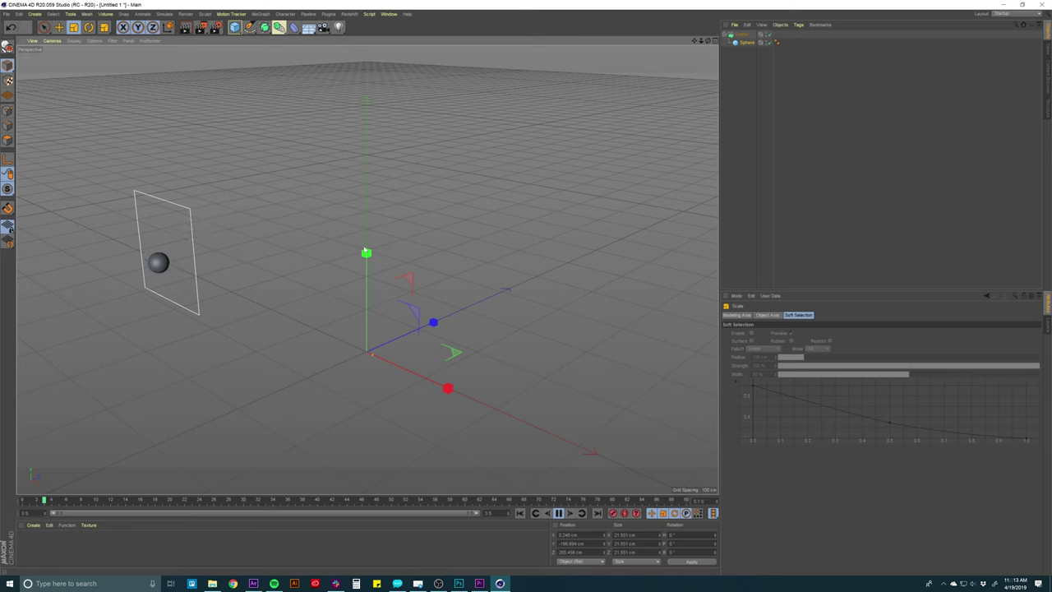
# Switch to After Effects and review the falling keys, skeleton hands, hillside crosses and trumpet scenes in the Side_Screens_NoLion composition
pyautogui.hotkey('alt', 'Tab')
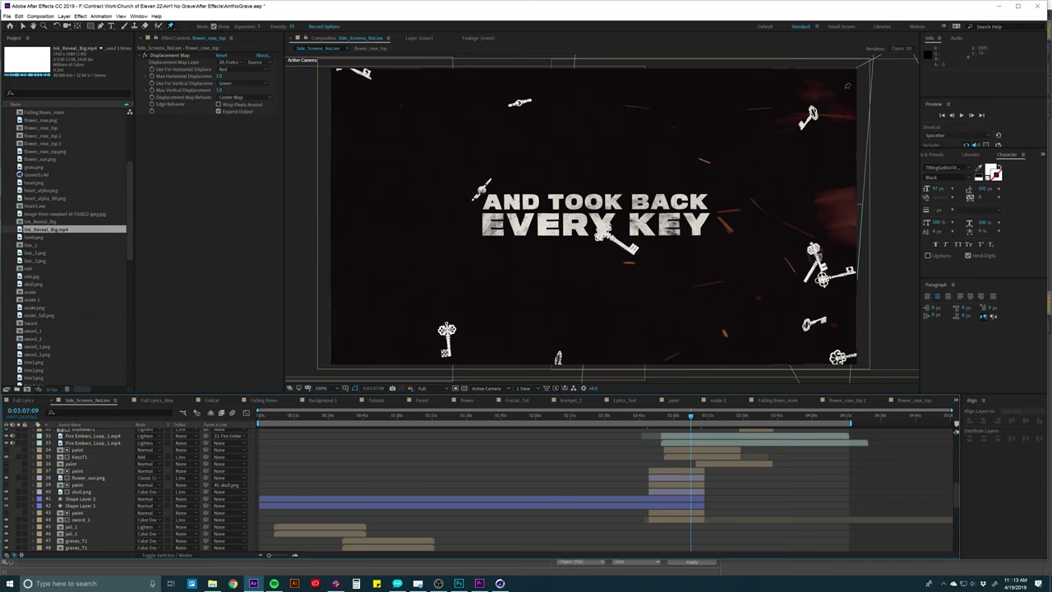
pyautogui.moveTo(691, 418); pyautogui.dragTo(740, 418)
pyautogui.moveTo(750, 418); pyautogui.dragTo(772, 411)
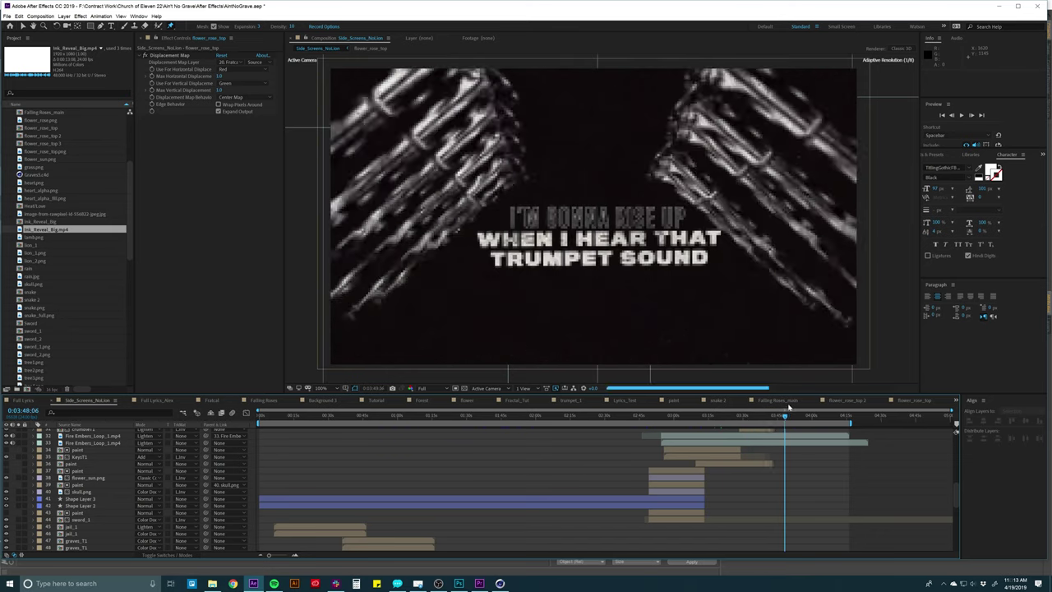
pyautogui.click(563, 416)
pyautogui.moveTo(563, 416); pyautogui.dragTo(630, 416)
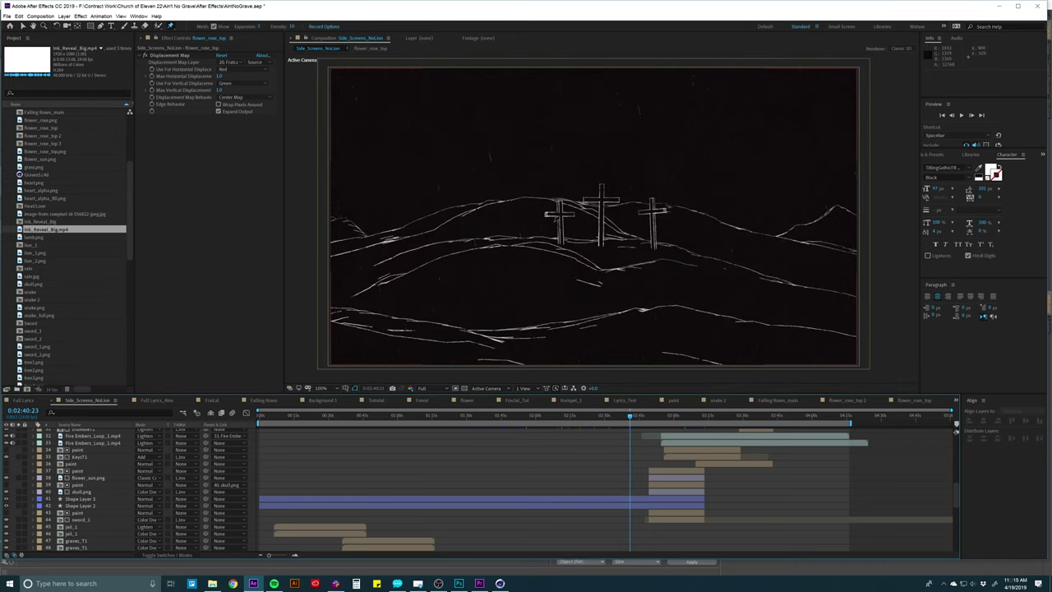
pyautogui.click(637, 416)
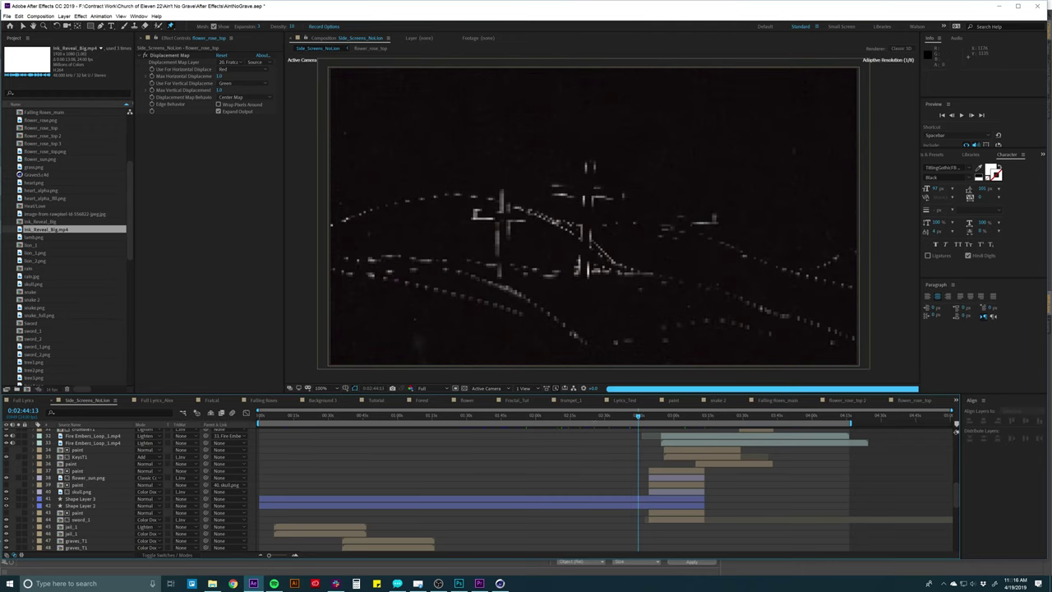
pyautogui.moveTo(599, 419); pyautogui.dragTo(574, 416)
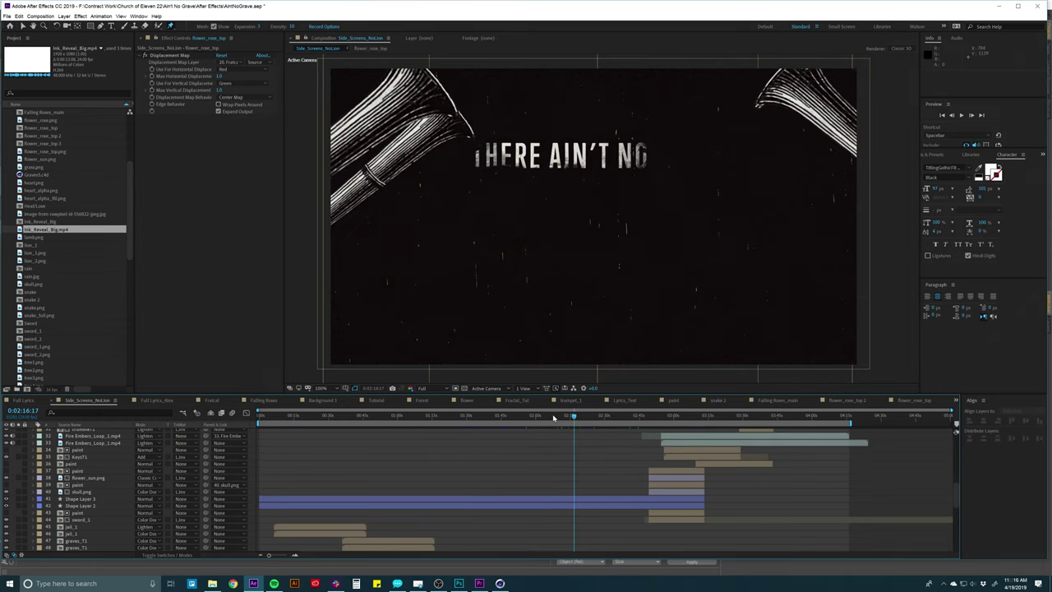
# Review the heart and snake scenes at earlier times and return to the shattering gravestones at 0:01:51:00
pyautogui.click(520, 416)
pyautogui.moveTo(519, 417); pyautogui.dragTo(509, 417)
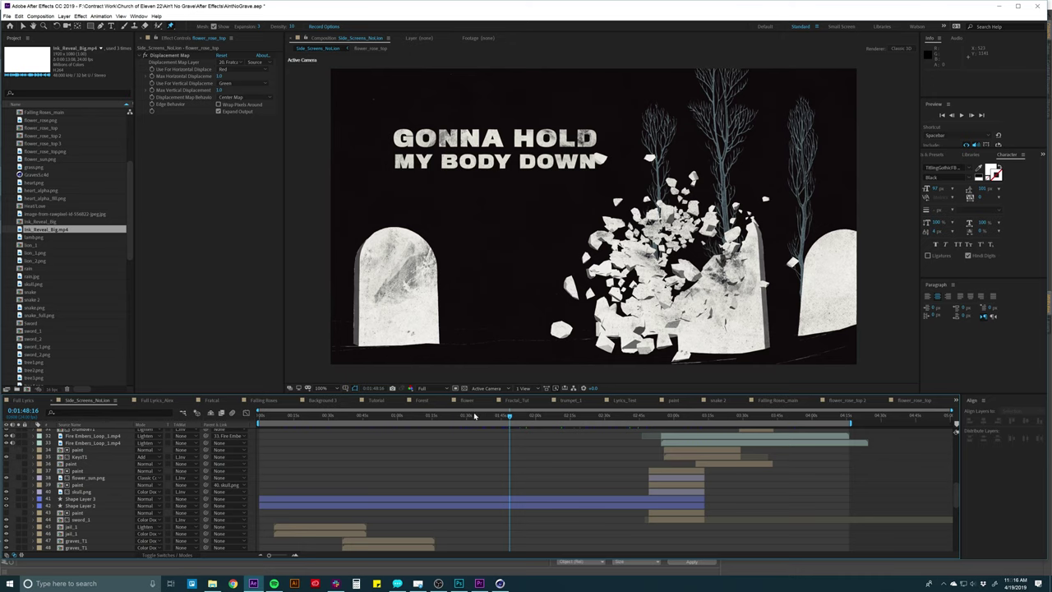
pyautogui.click(473, 415)
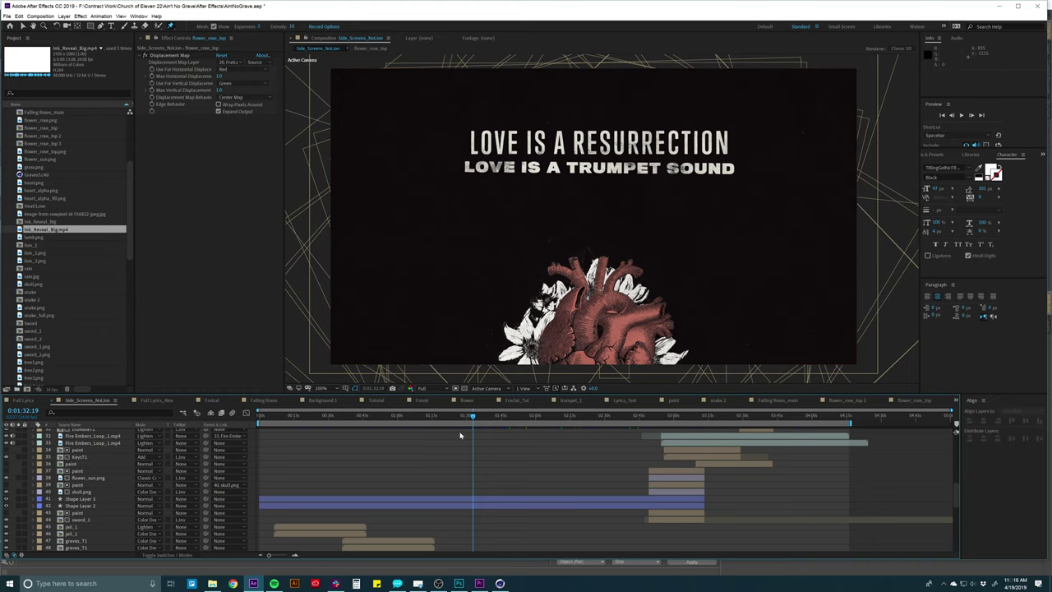
pyautogui.click(437, 417)
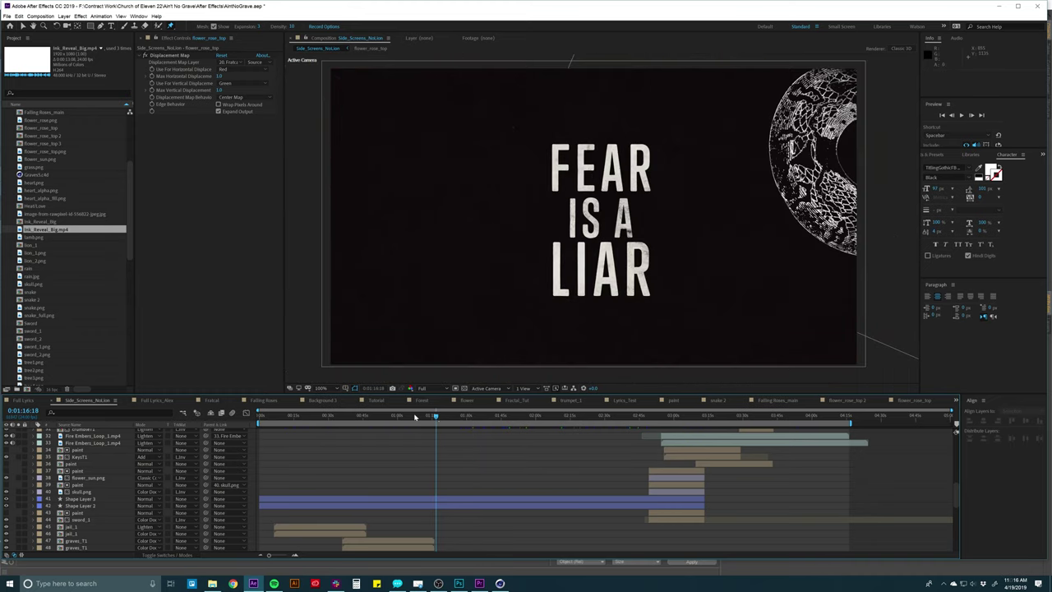
pyautogui.click(414, 417)
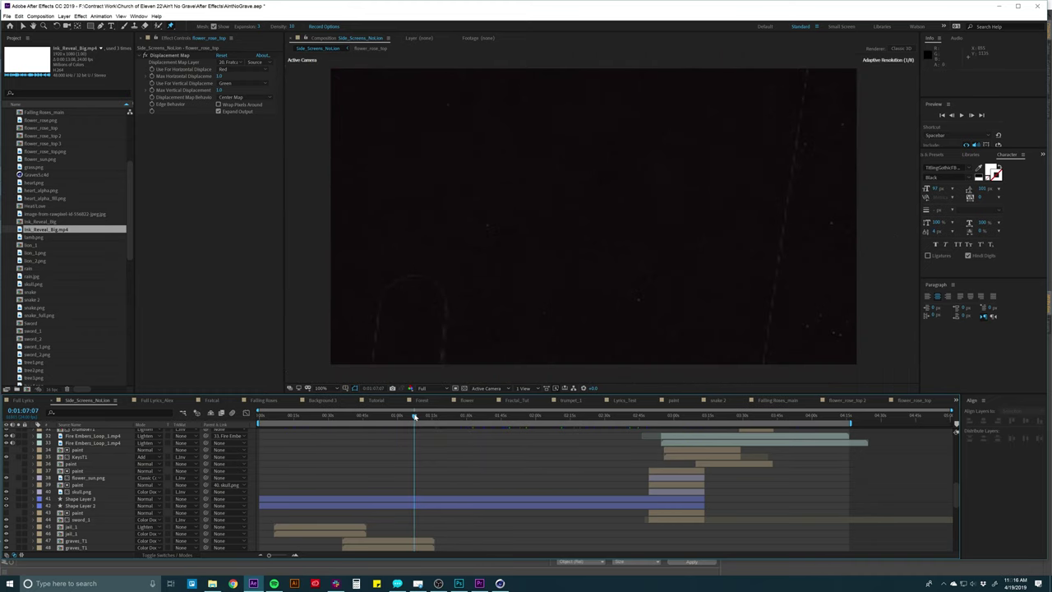
pyautogui.click(515, 417)
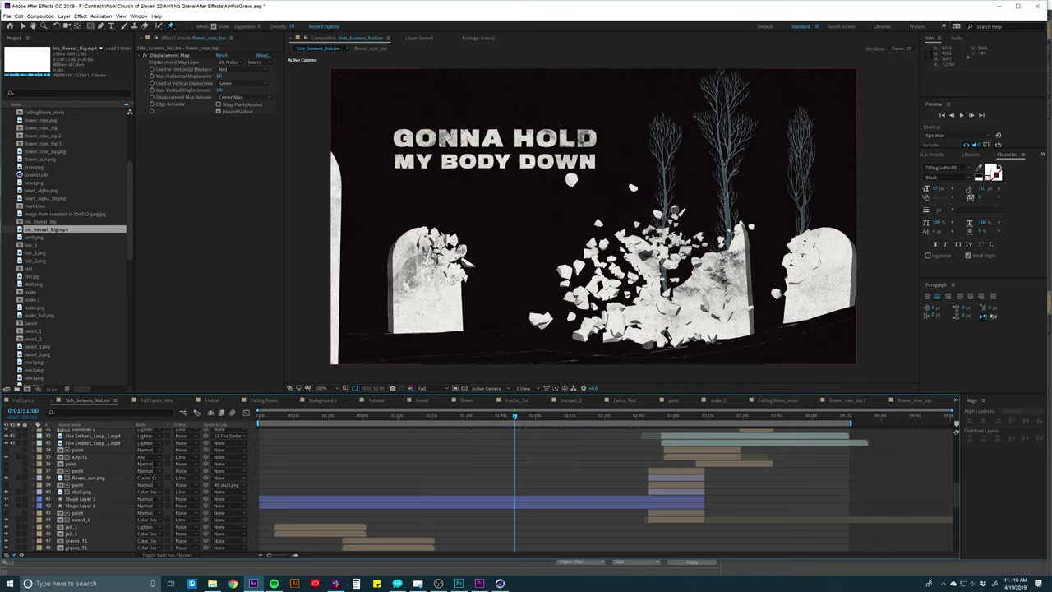